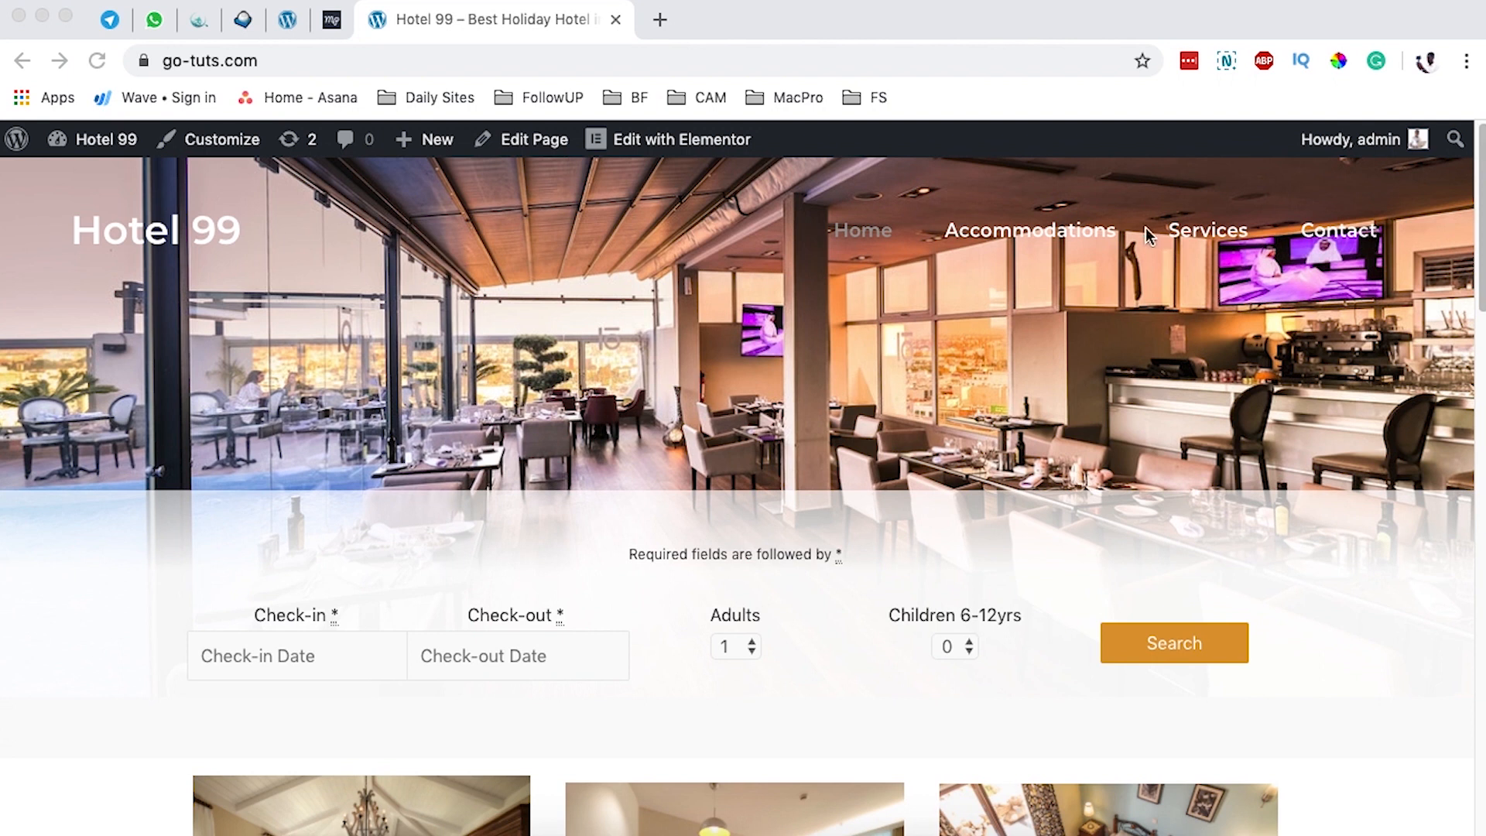
Step: Examine the hotel homepage's availability search form, including the check-in, check-out, adults and children fields
{"action": "left_click", "coordinate": [899, 347]}
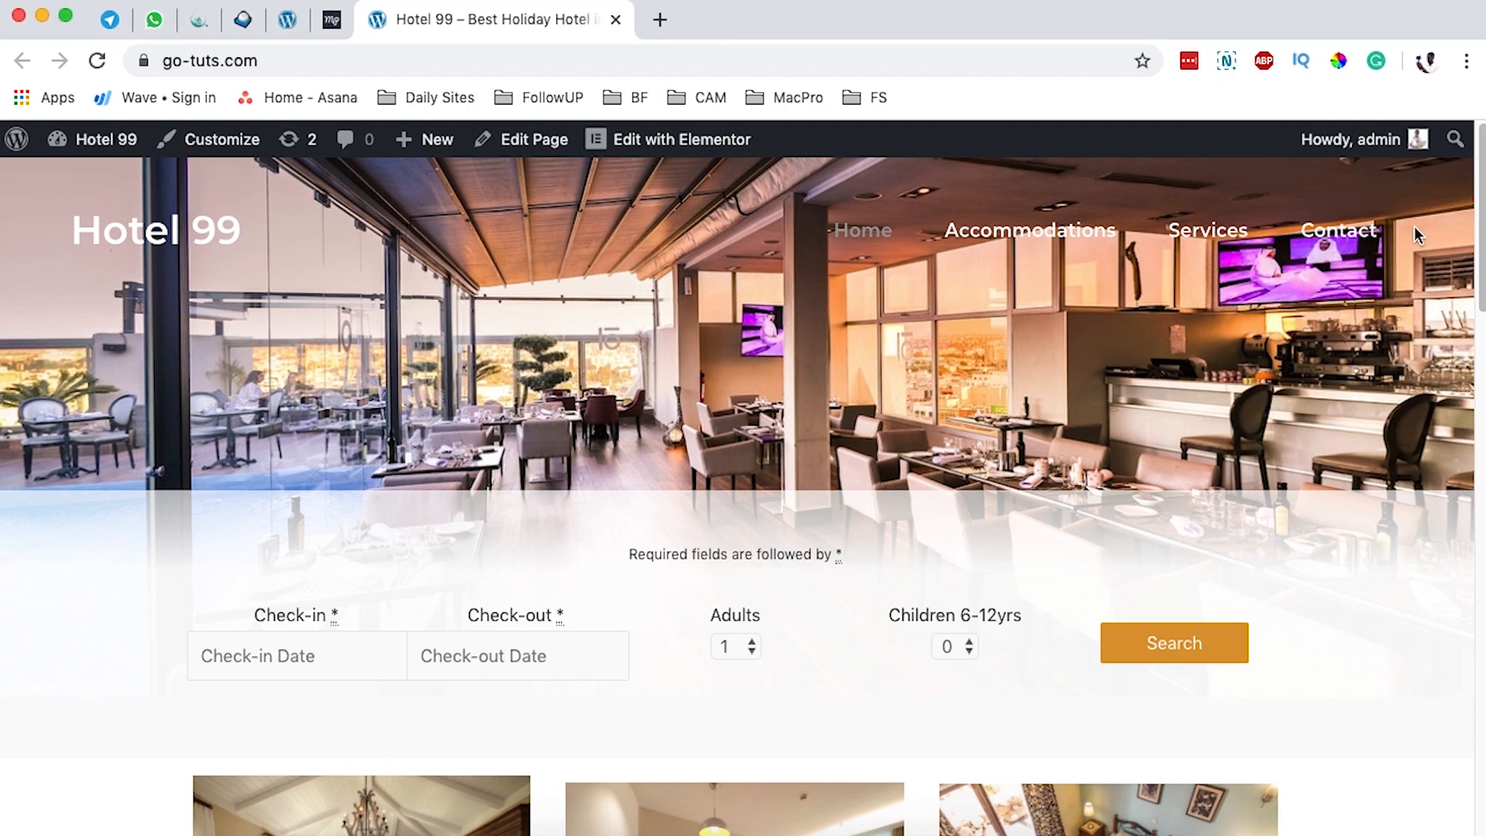
{"action": "scroll", "coordinate": [207, 474], "scroll_direction": "down", "scroll_amount": 4}
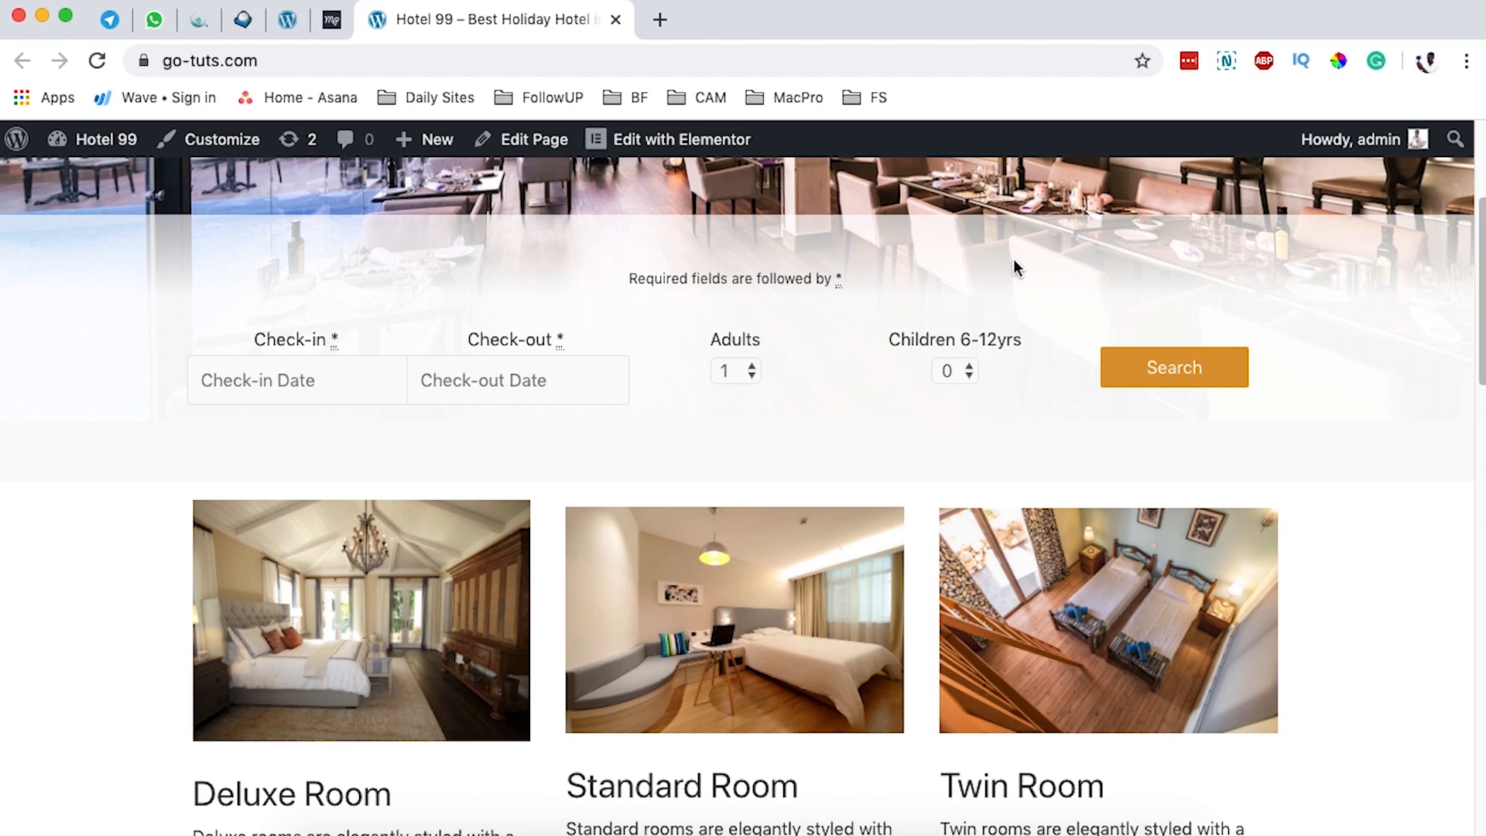
{"action": "left_click", "coordinate": [309, 395]}
{"action": "left_click", "coordinate": [542, 391]}
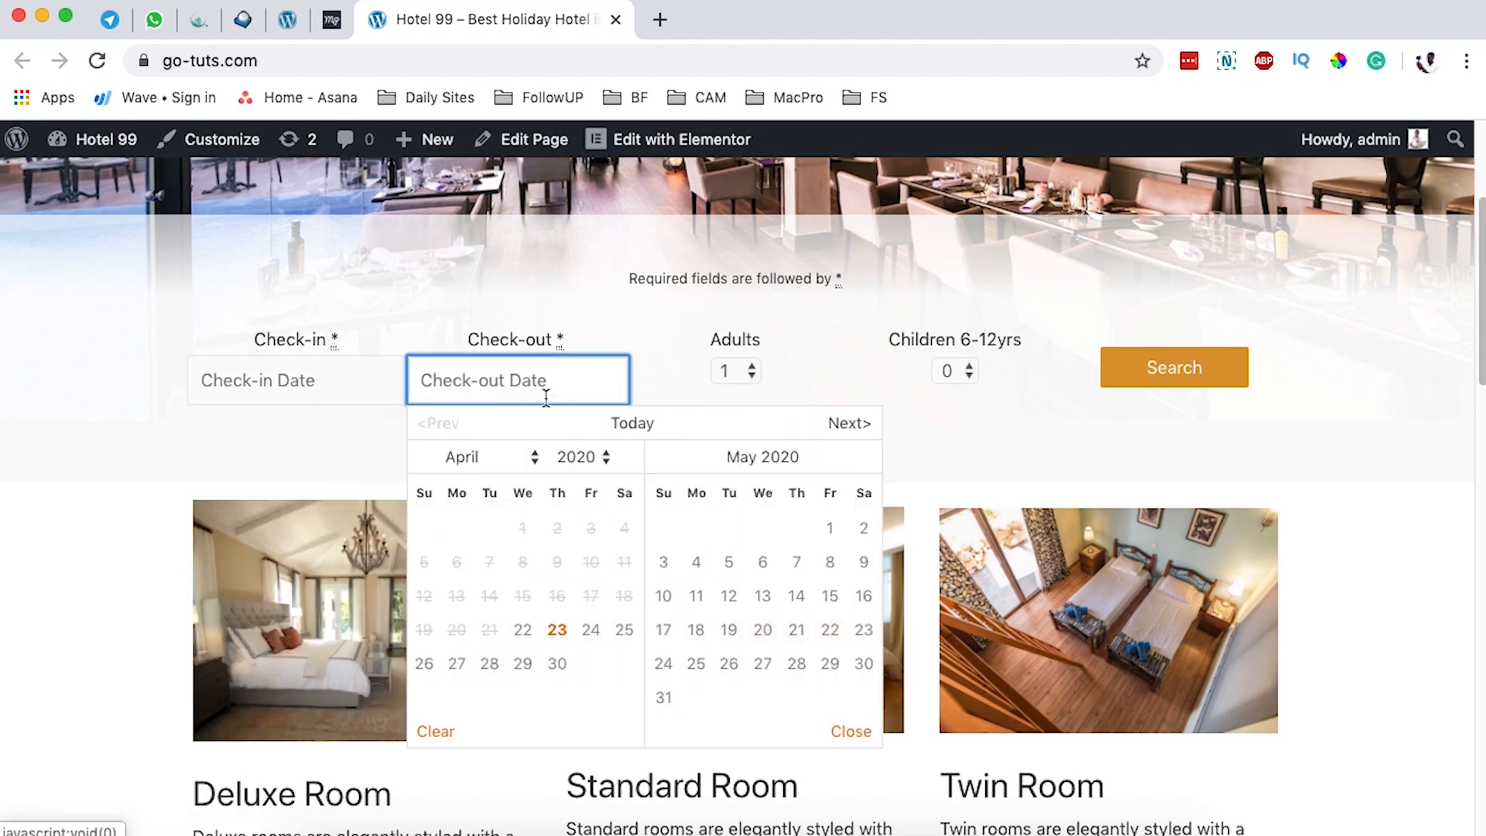
{"action": "left_click", "coordinate": [735, 371]}
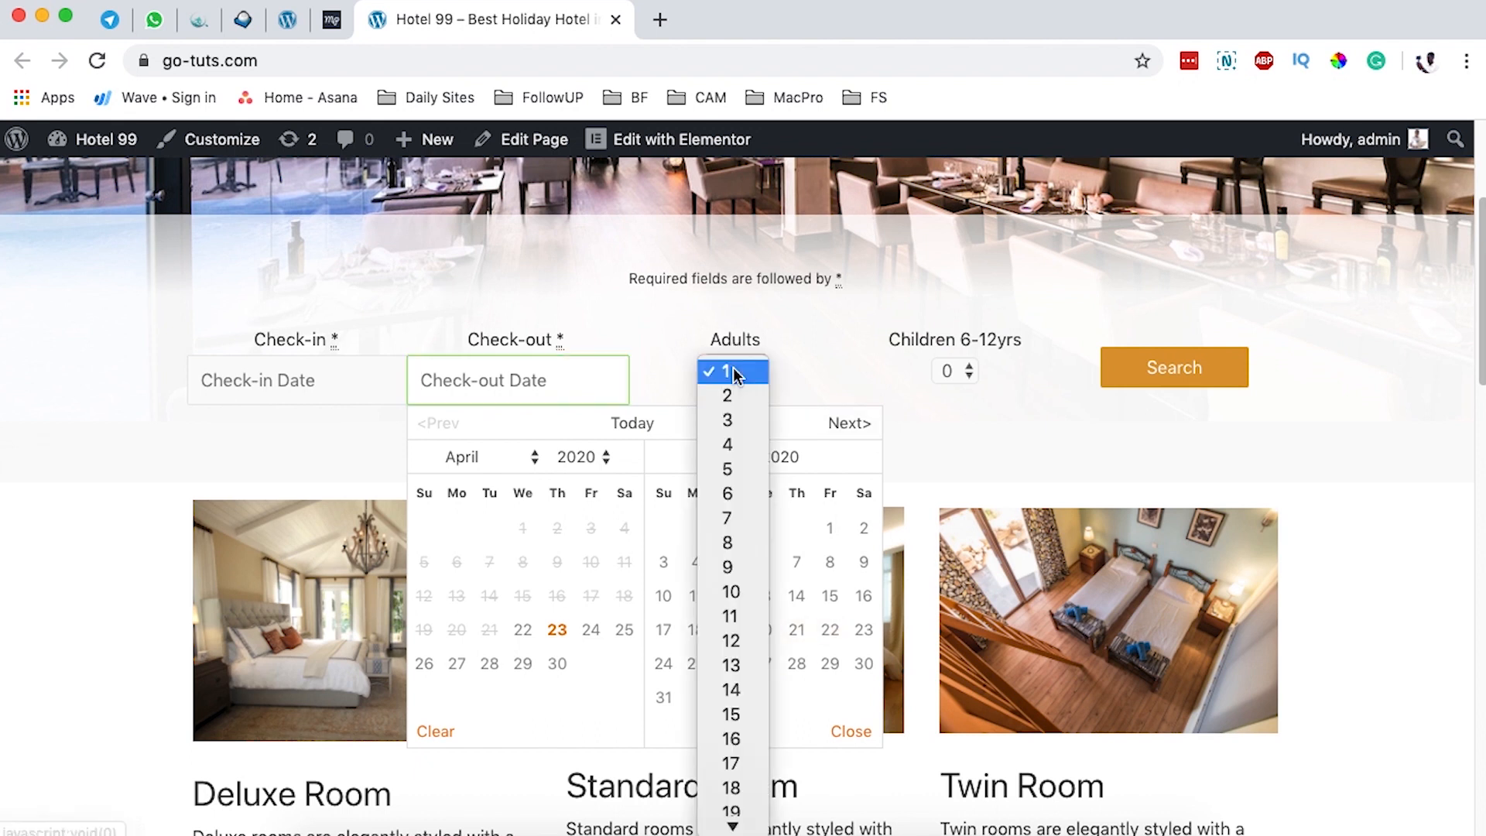
{"action": "left_click", "coordinate": [951, 370]}
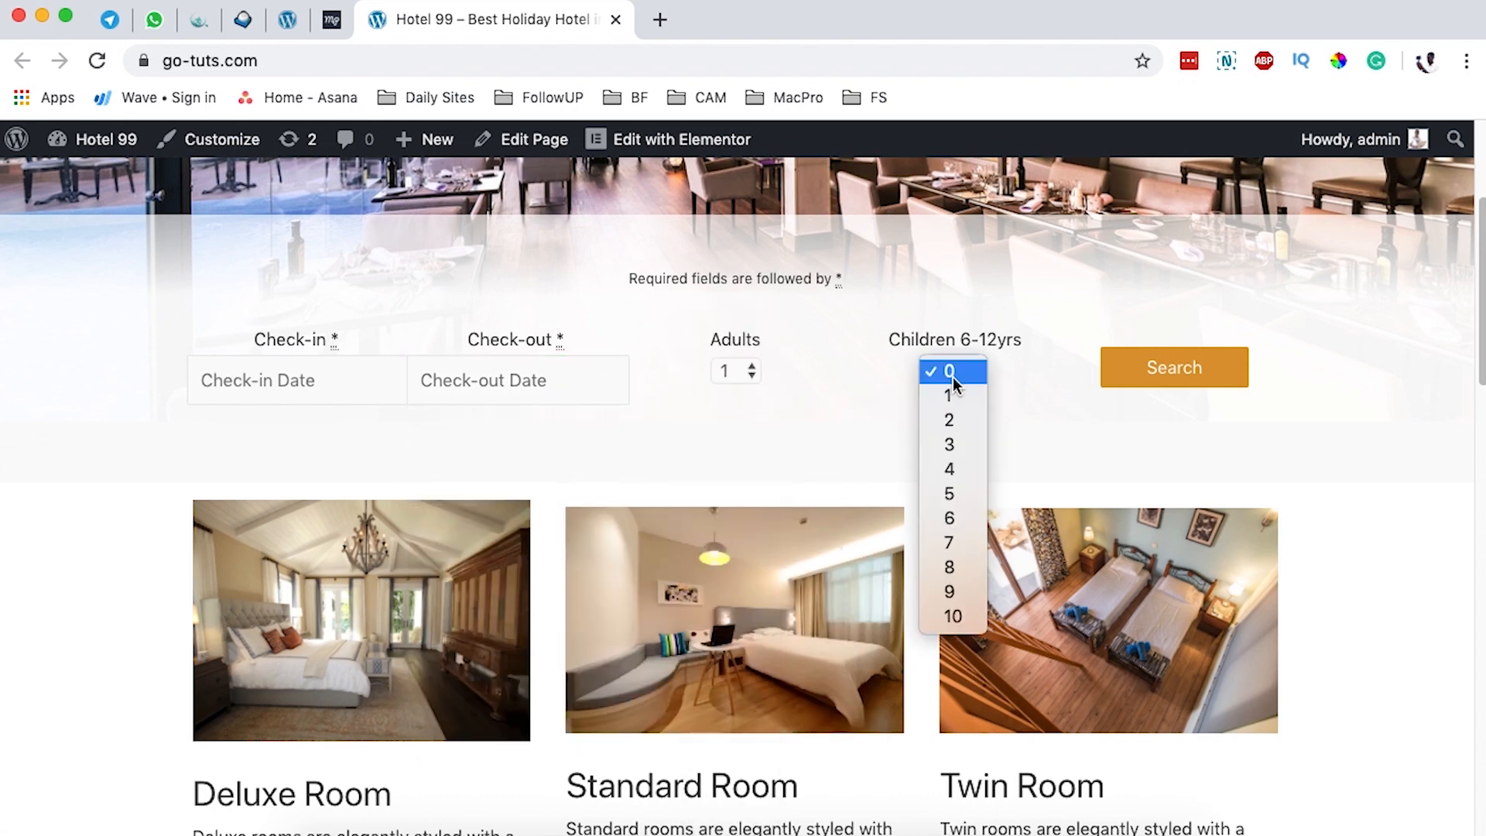
{"action": "left_click", "coordinate": [1127, 426]}
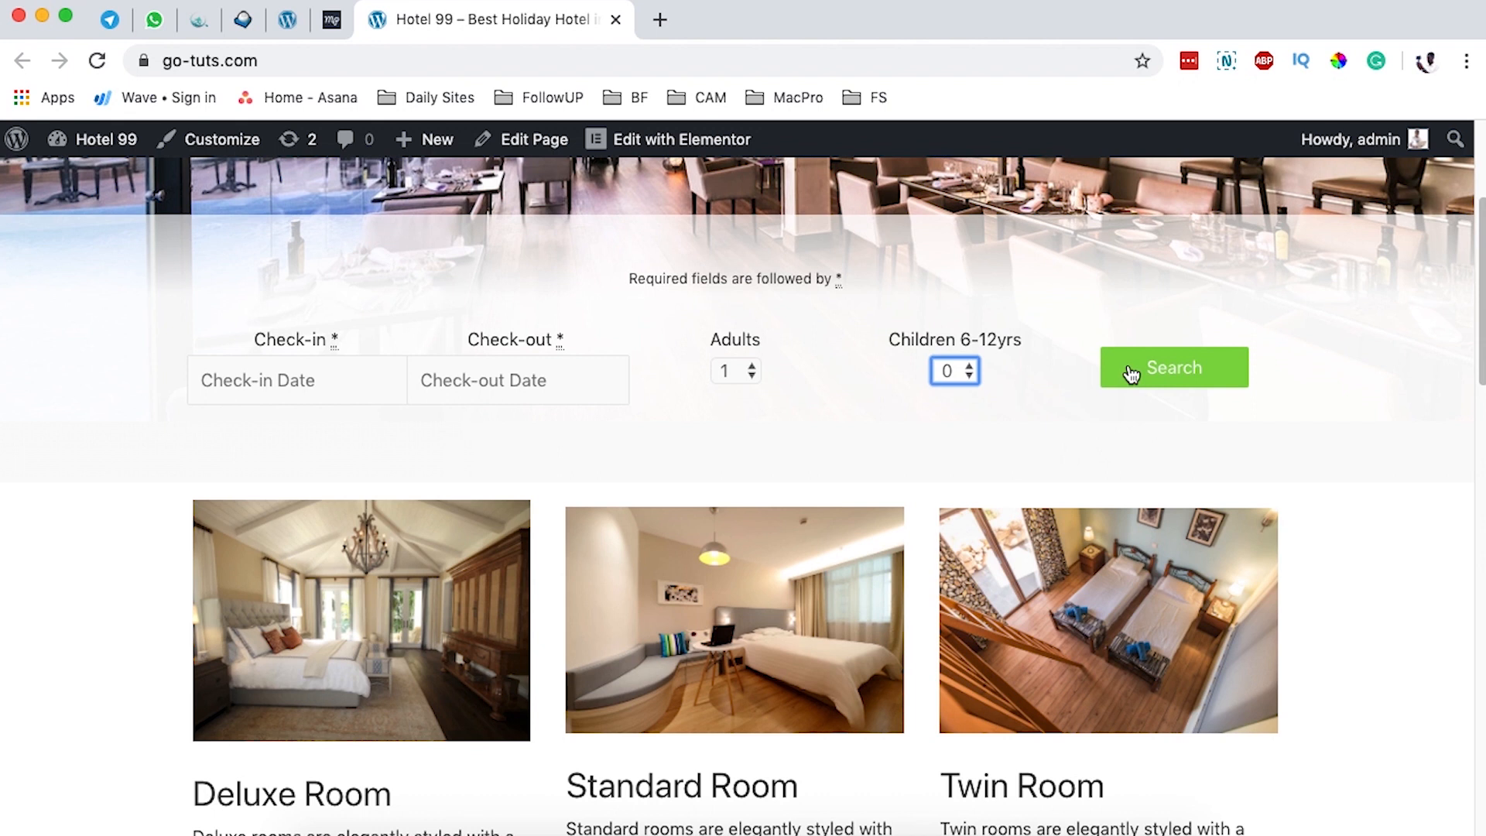
Step: Review the homepage's room listings, the Sight Seeing and Massage & SPA blocks, and the contact section with its map
{"action": "scroll", "coordinate": [1269, 569], "scroll_direction": "down", "scroll_amount": 5}
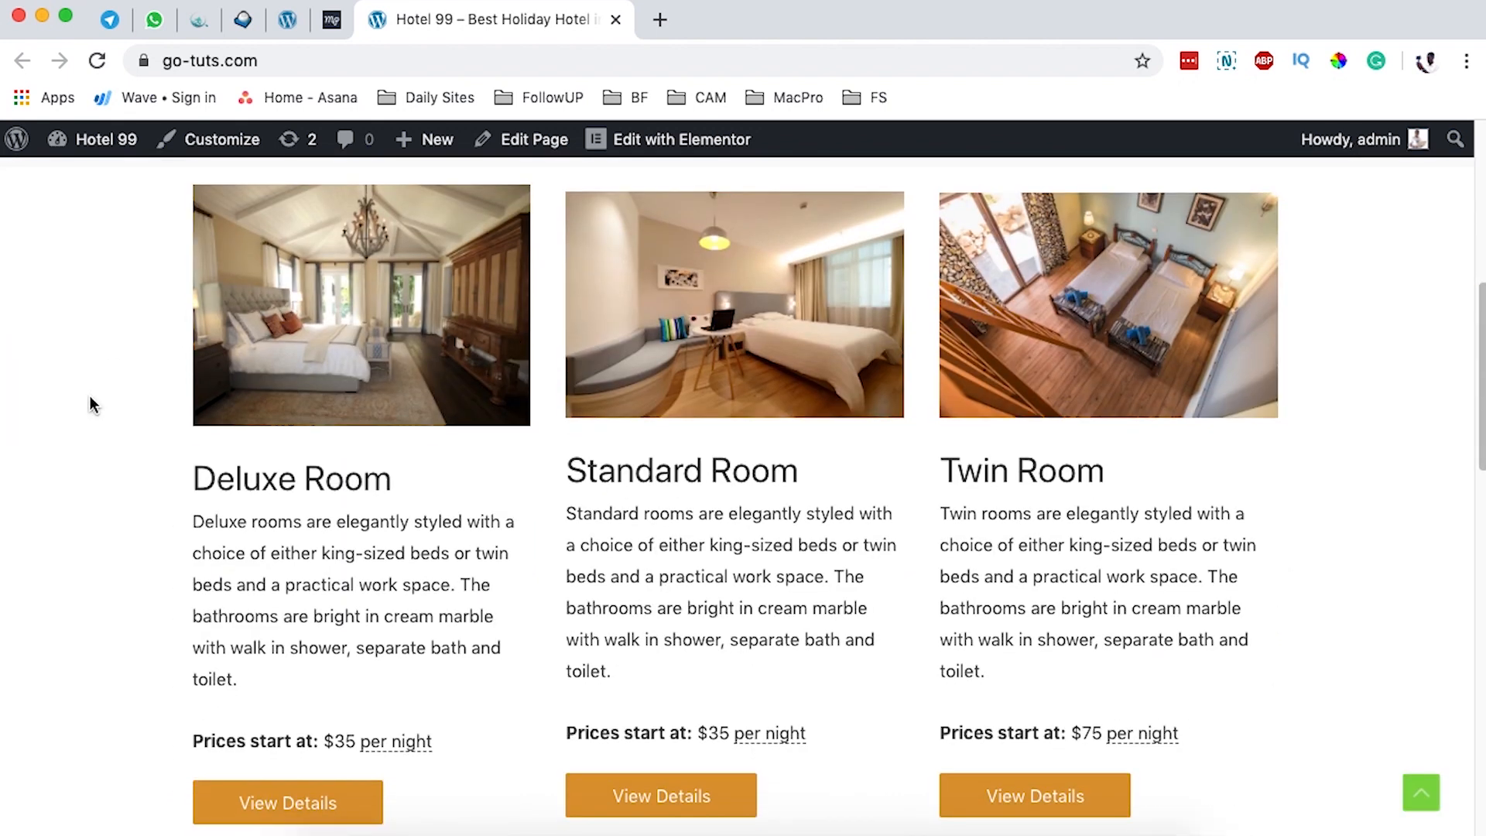
{"action": "scroll", "coordinate": [446, 667], "scroll_direction": "down", "scroll_amount": 3}
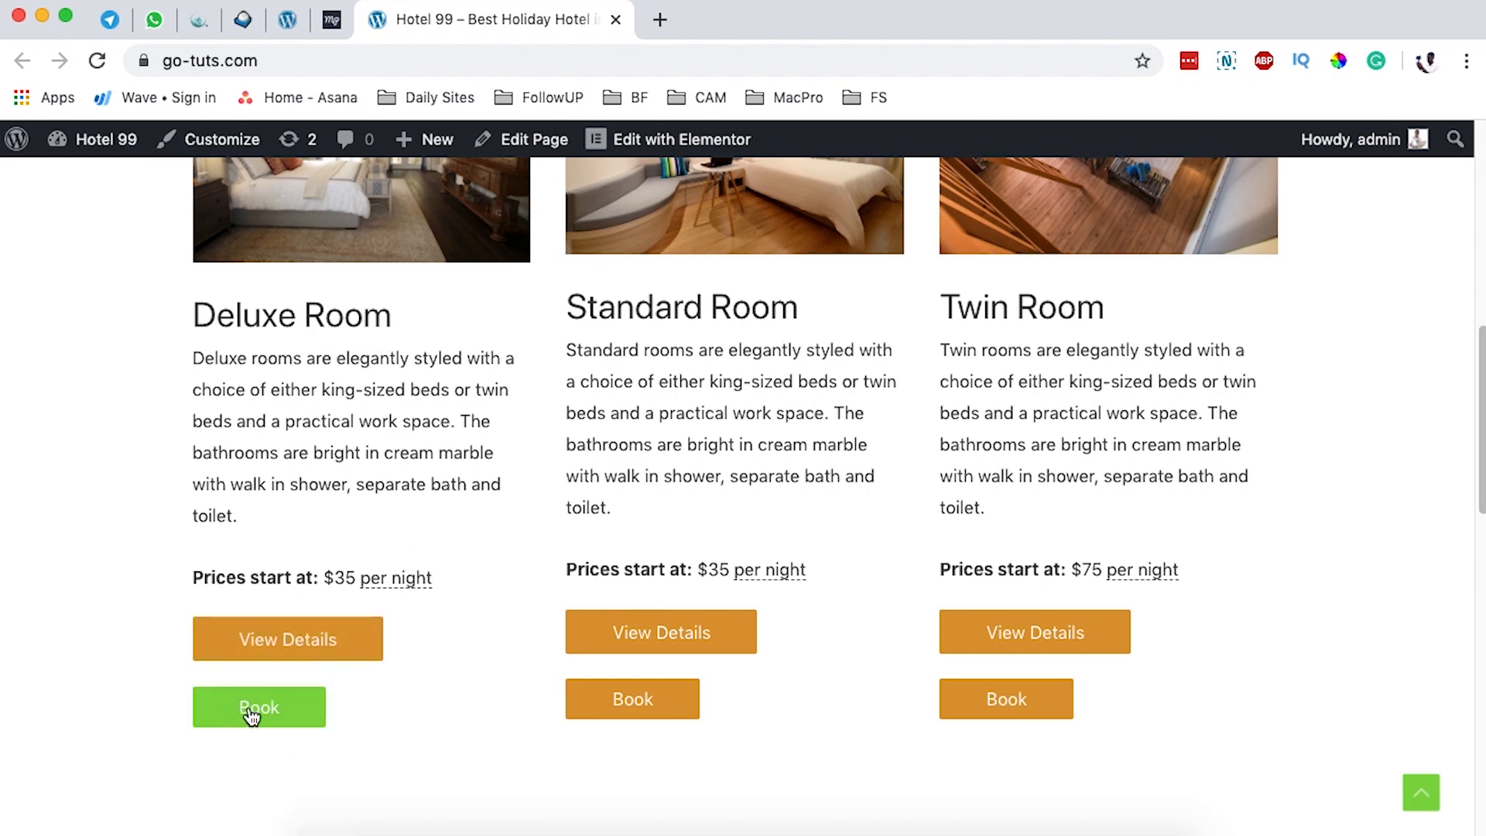
{"action": "scroll", "coordinate": [395, 720], "scroll_direction": "down", "scroll_amount": 7}
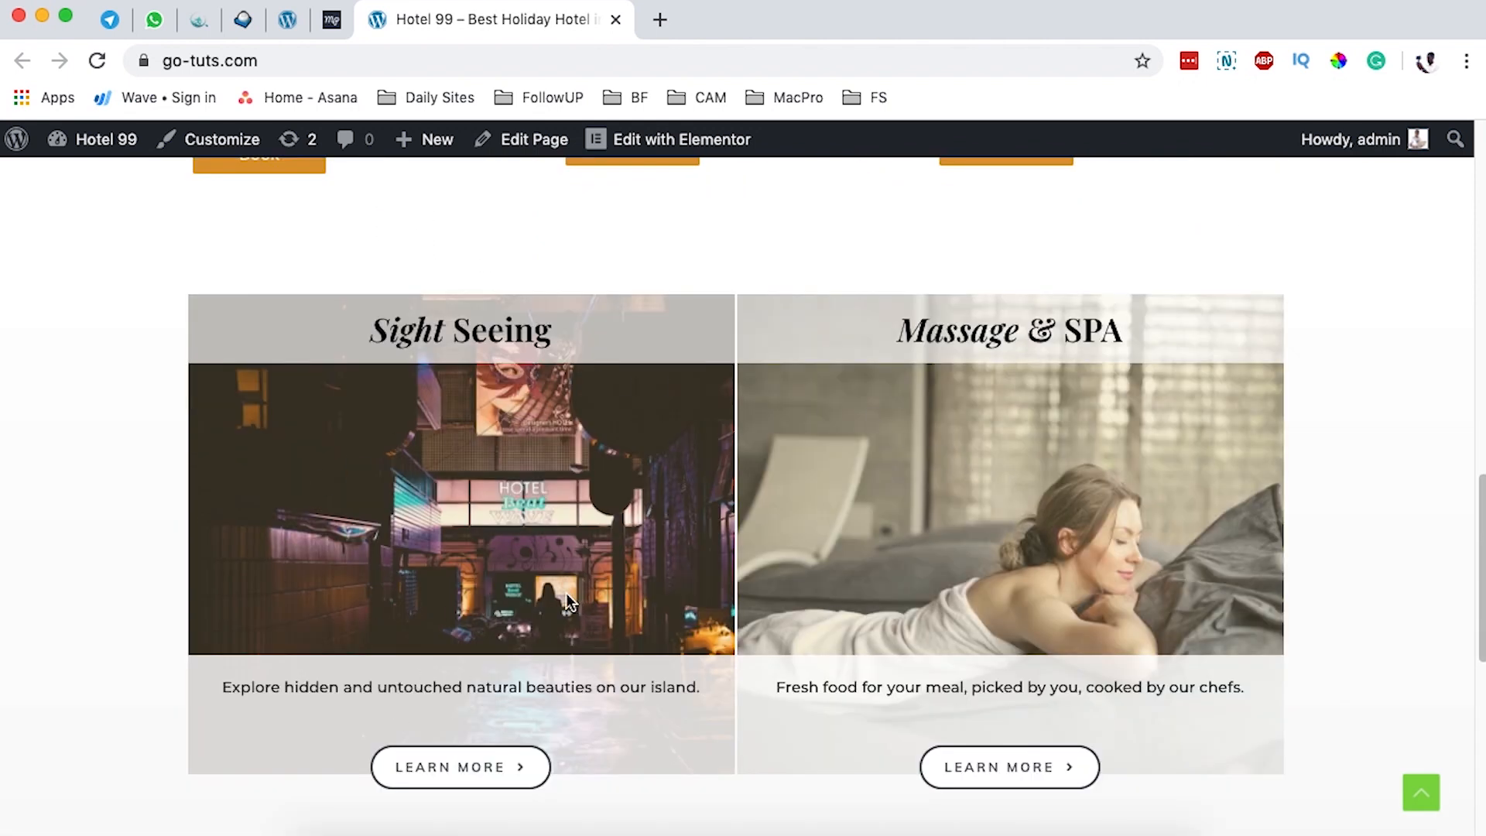
{"action": "scroll", "coordinate": [572, 602], "scroll_direction": "down", "scroll_amount": 1}
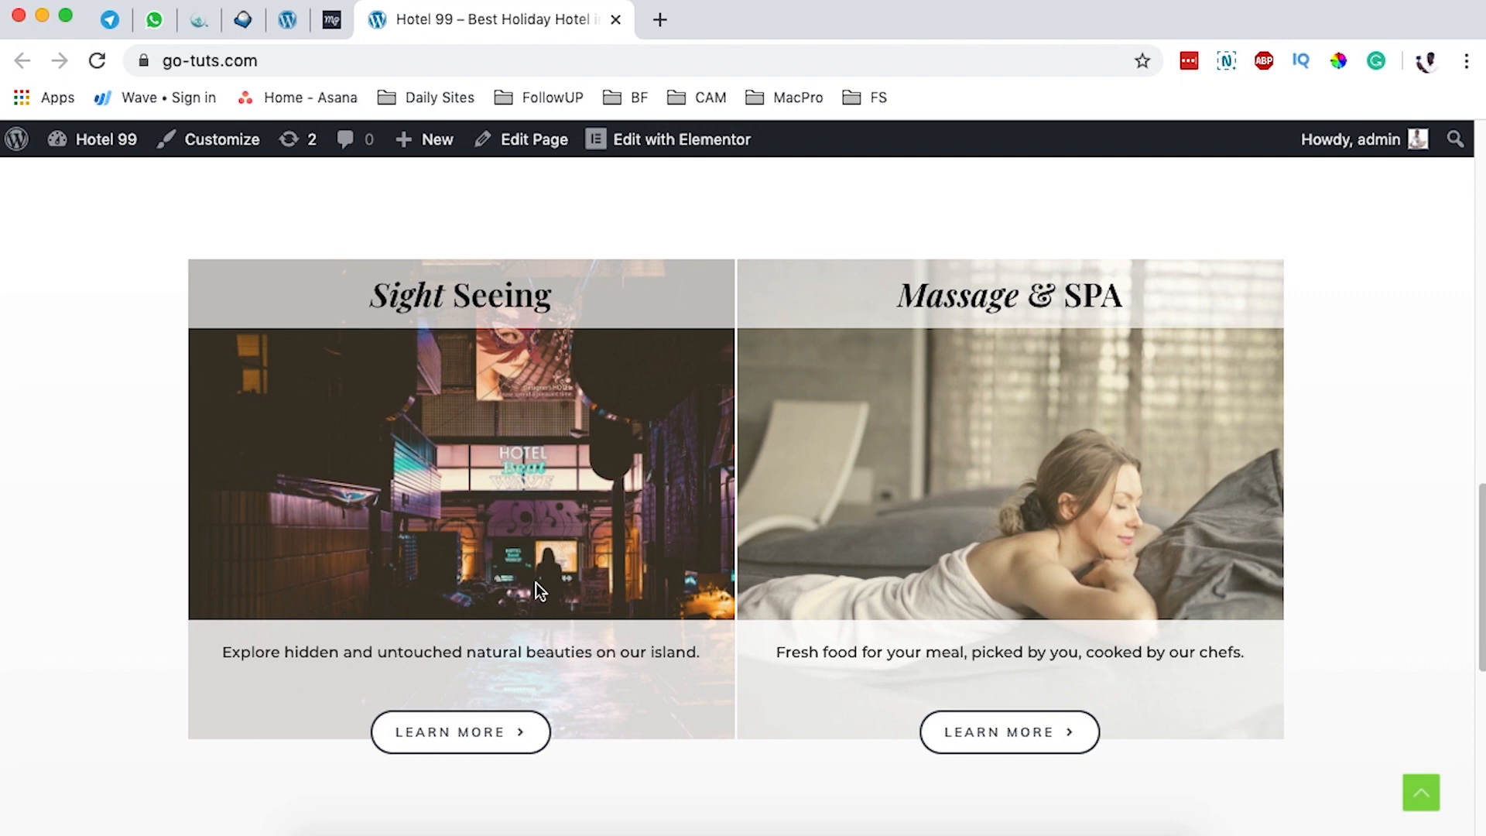
{"action": "scroll", "coordinate": [535, 584], "scroll_direction": "down", "scroll_amount": 7}
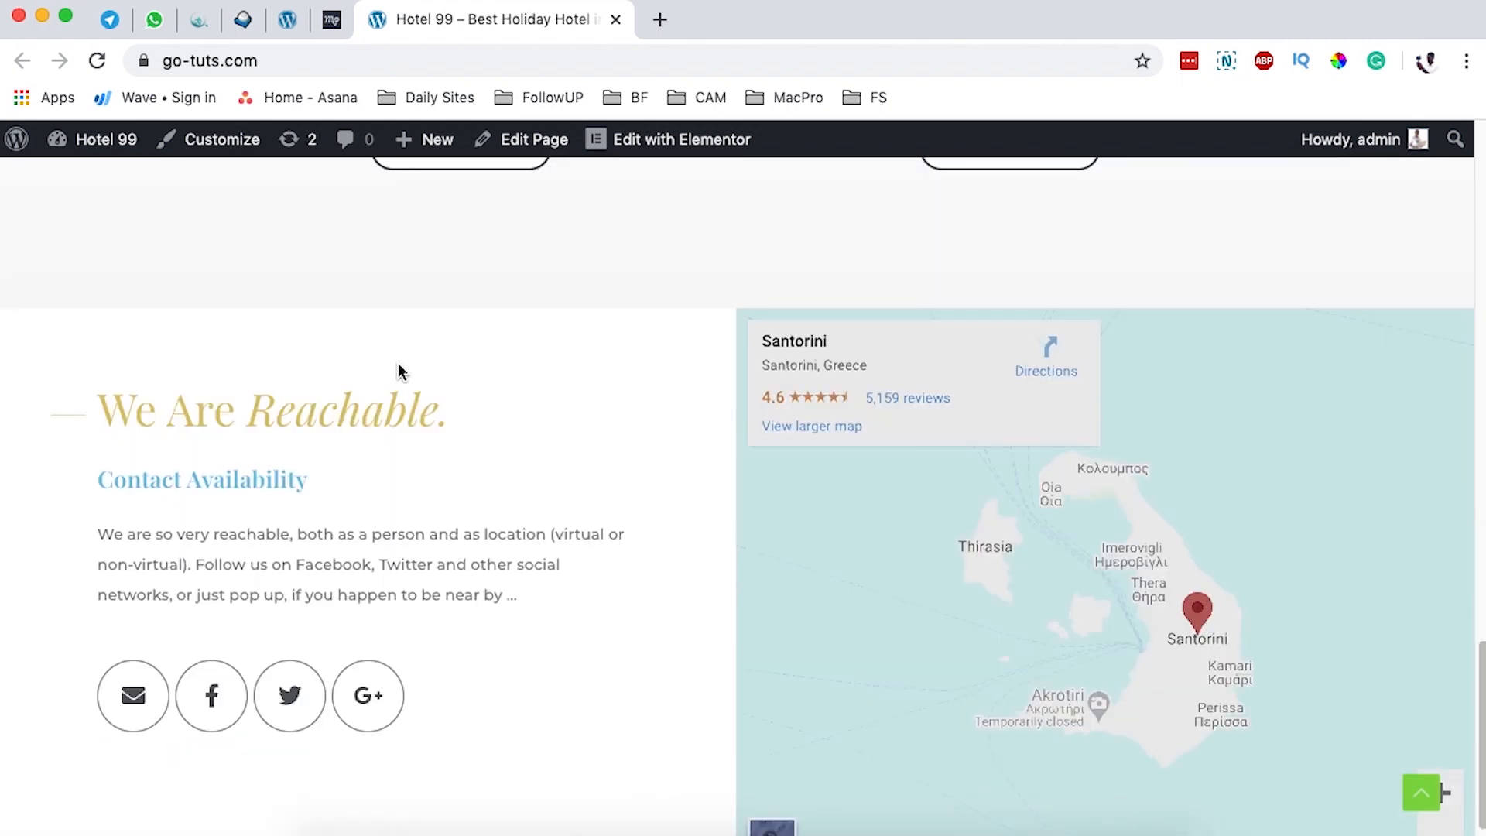
{"action": "scroll", "coordinate": [486, 444], "scroll_direction": "up", "scroll_amount": 20}
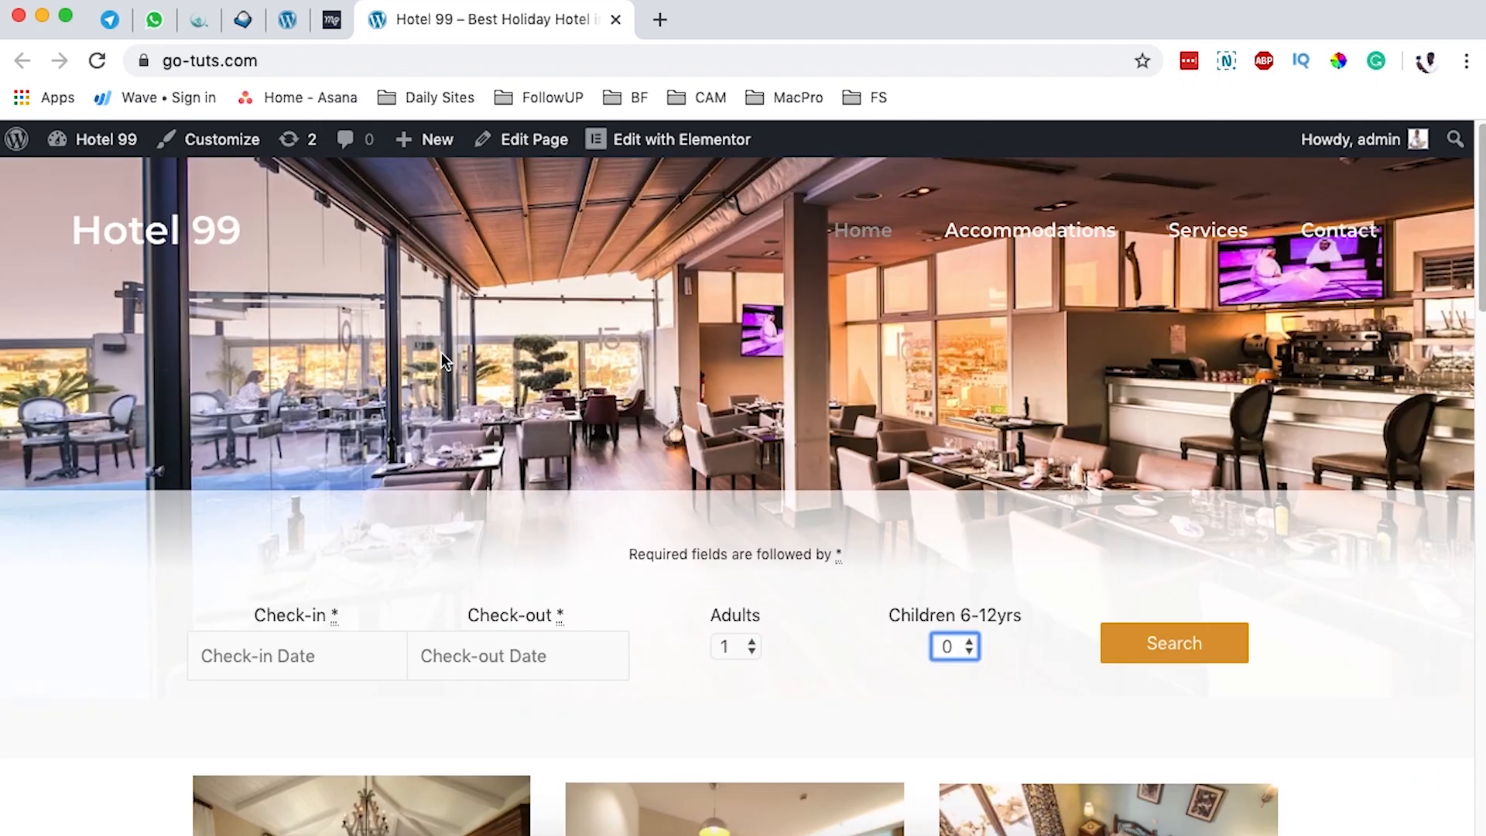
Step: Open the Hotel 99 site's WordPress admin dashboard in a new browser tab
{"action": "mouse_move", "coordinate": [106, 143]}
{"action": "left_click", "coordinate": [96, 182], "text": "super"}
{"action": "left_click", "coordinate": [721, 22]}
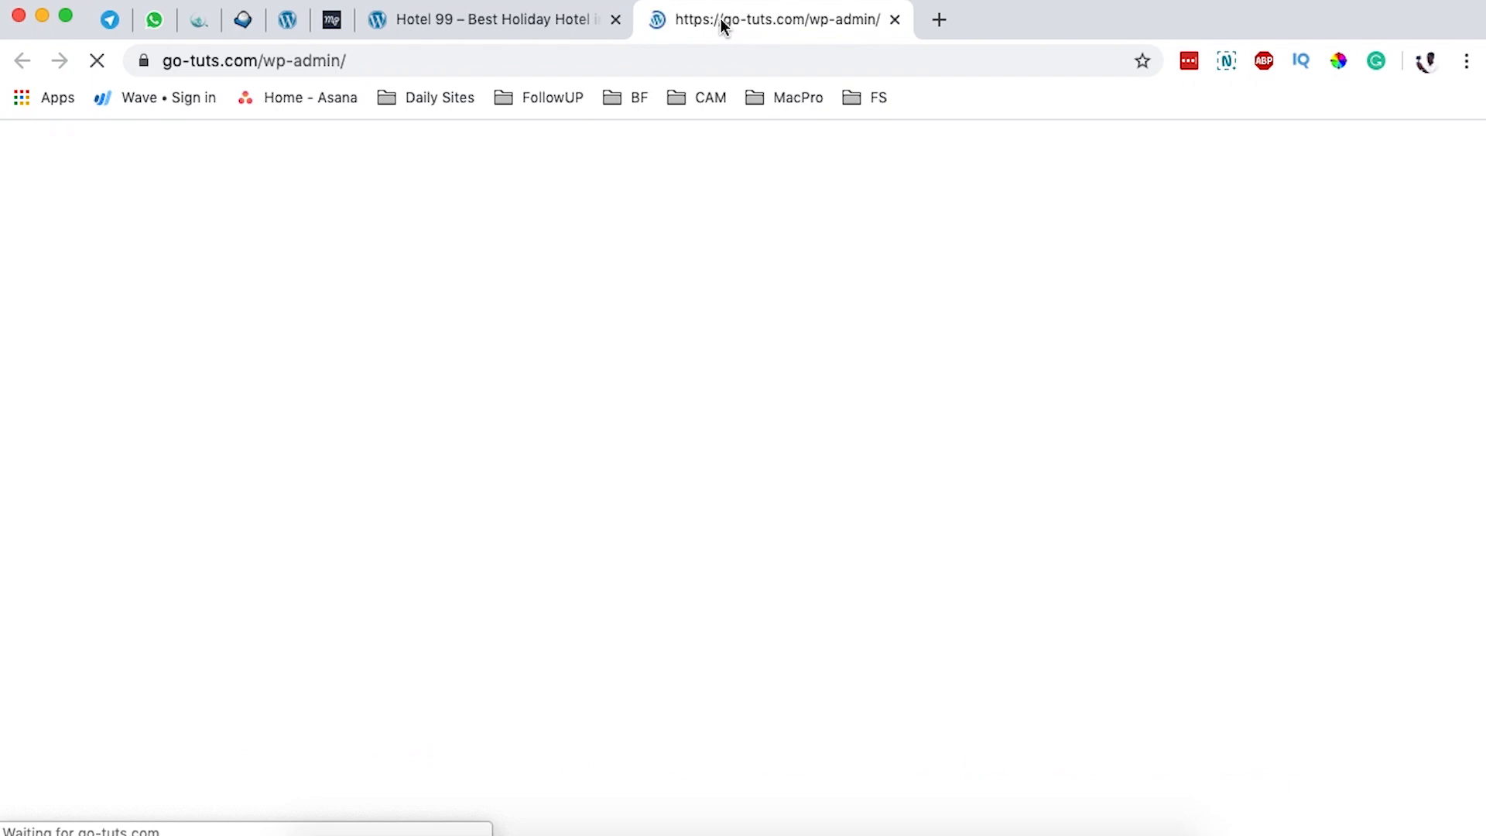
Step: Examine the installed plugins, focusing on Elementor, Elementor Pro, Hotel Booking, and Hotel Booking & Elementor Integration
{"action": "scroll", "coordinate": [232, 479], "scroll_direction": "down", "scroll_amount": 3}
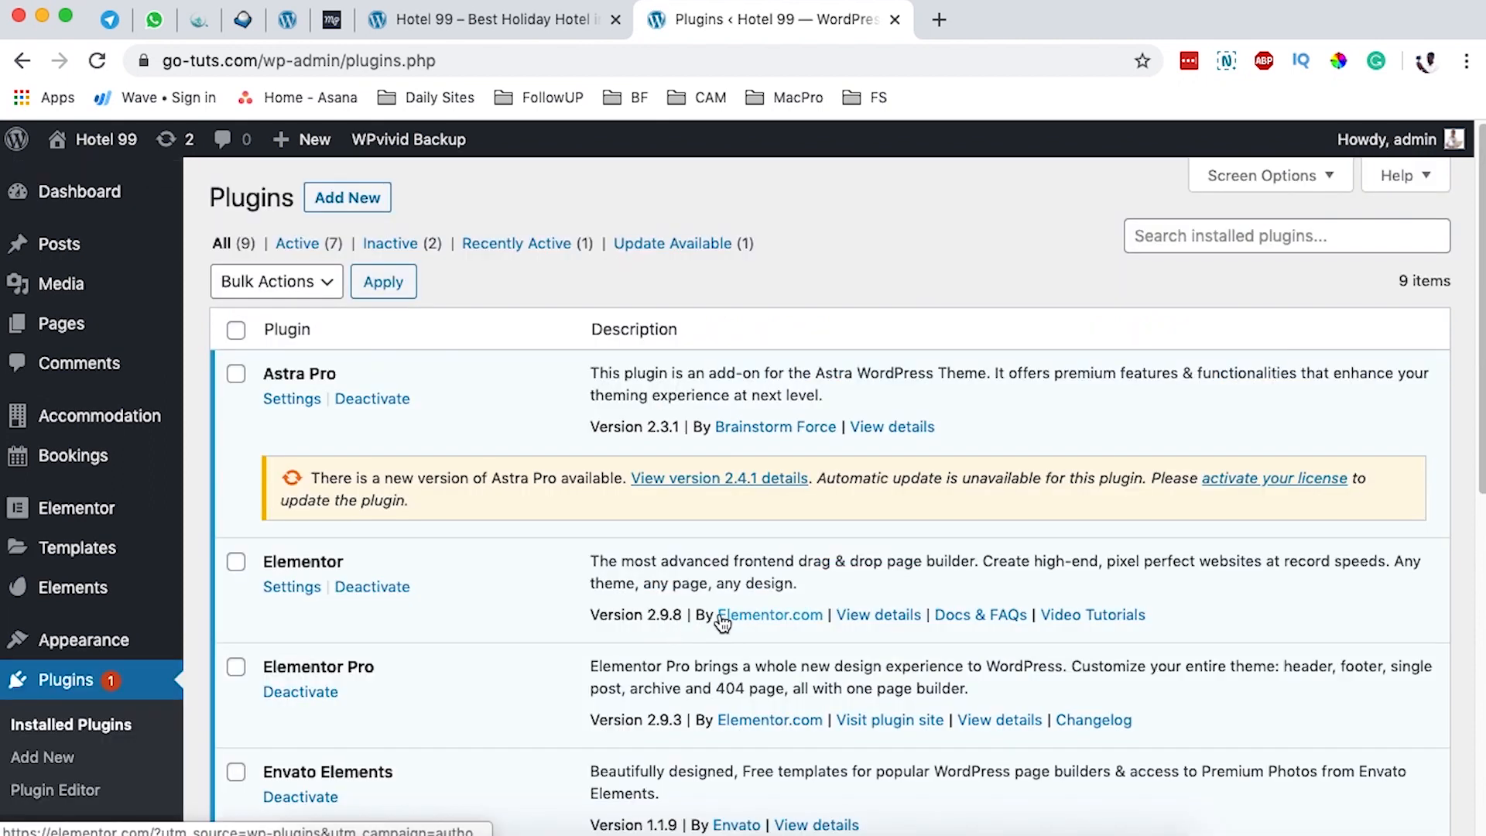
{"action": "scroll", "coordinate": [773, 584], "scroll_direction": "down", "scroll_amount": 2}
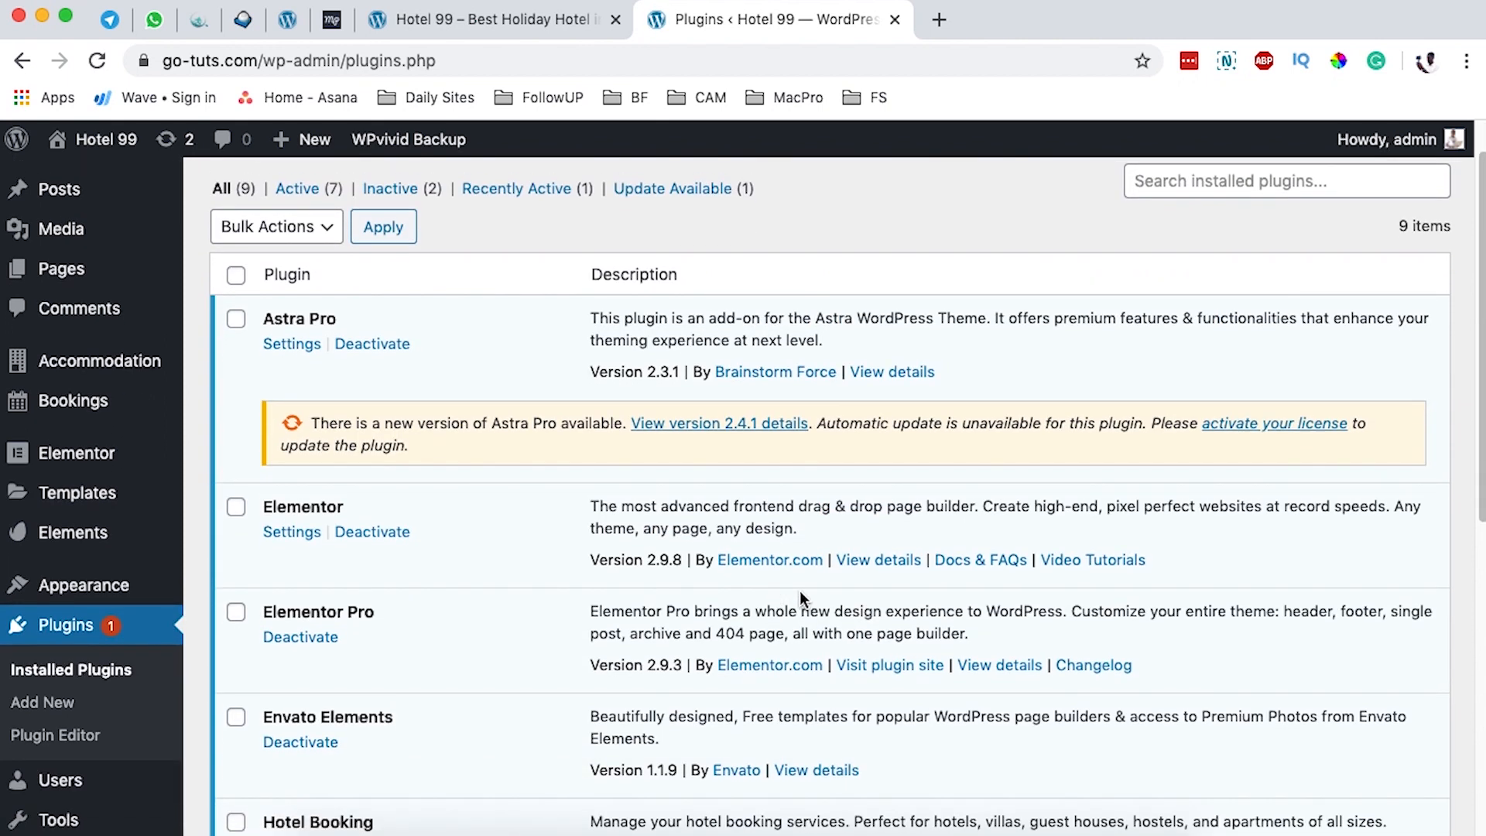
{"action": "scroll", "coordinate": [800, 592], "scroll_direction": "down", "scroll_amount": 2}
{"action": "left_click_drag", "start_coordinate": [270, 424], "coordinate": [345, 423]}
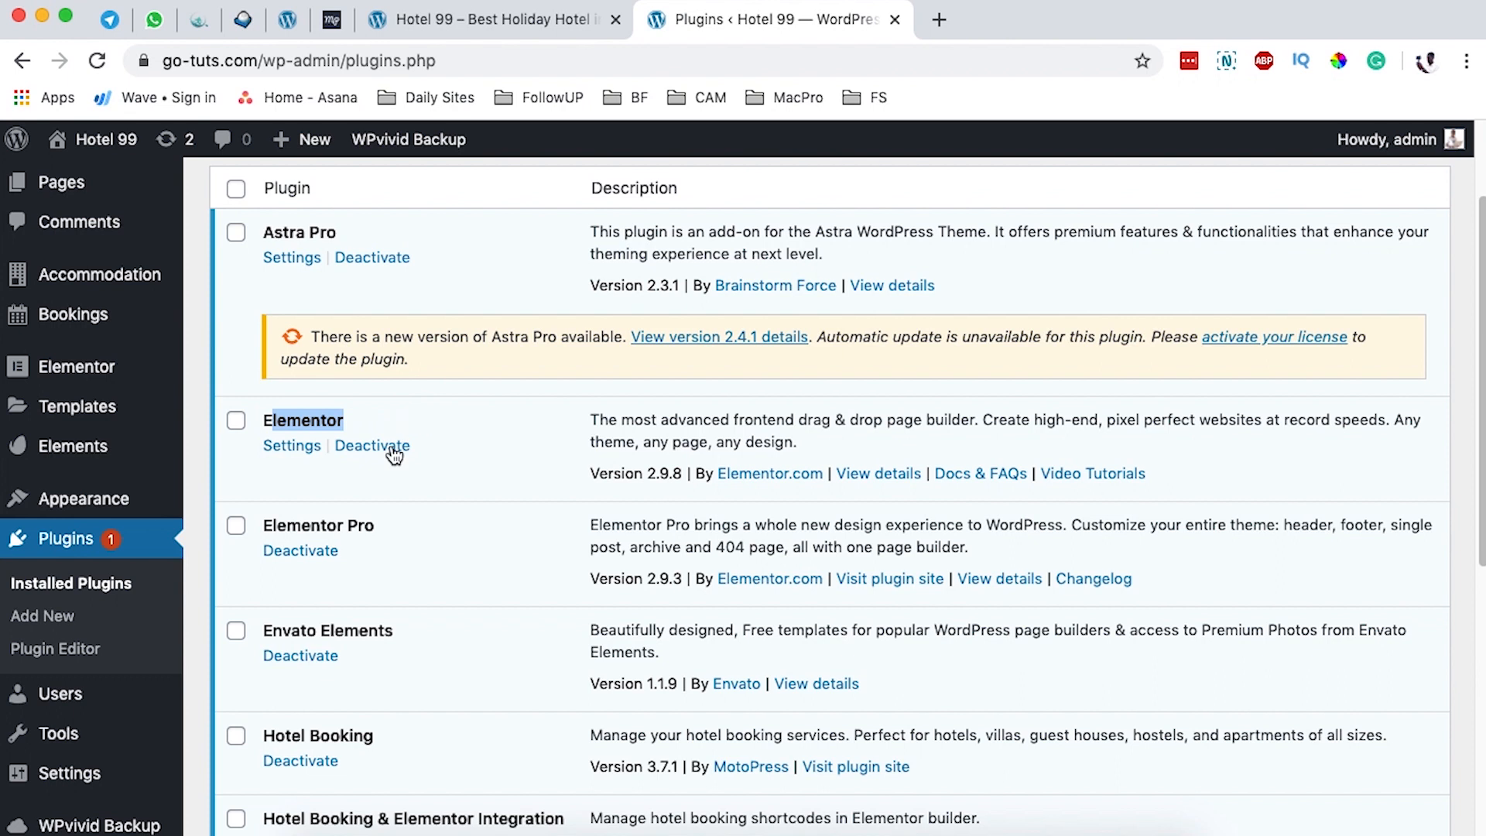
{"action": "left_click", "coordinate": [300, 523]}
{"action": "scroll", "coordinate": [257, 495], "scroll_direction": "down", "scroll_amount": 5}
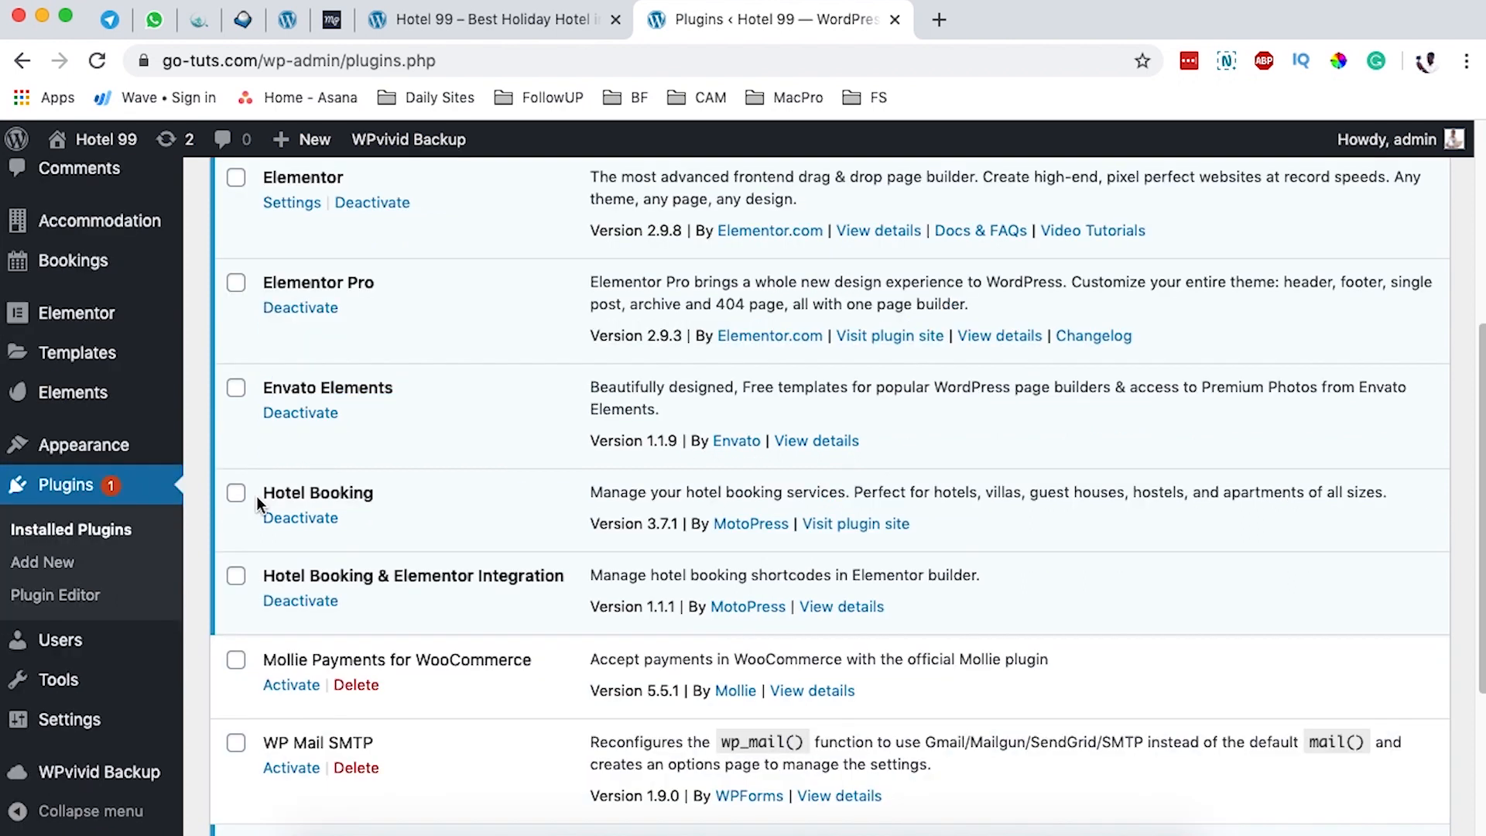
{"action": "left_click_drag", "start_coordinate": [265, 496], "coordinate": [385, 499]}
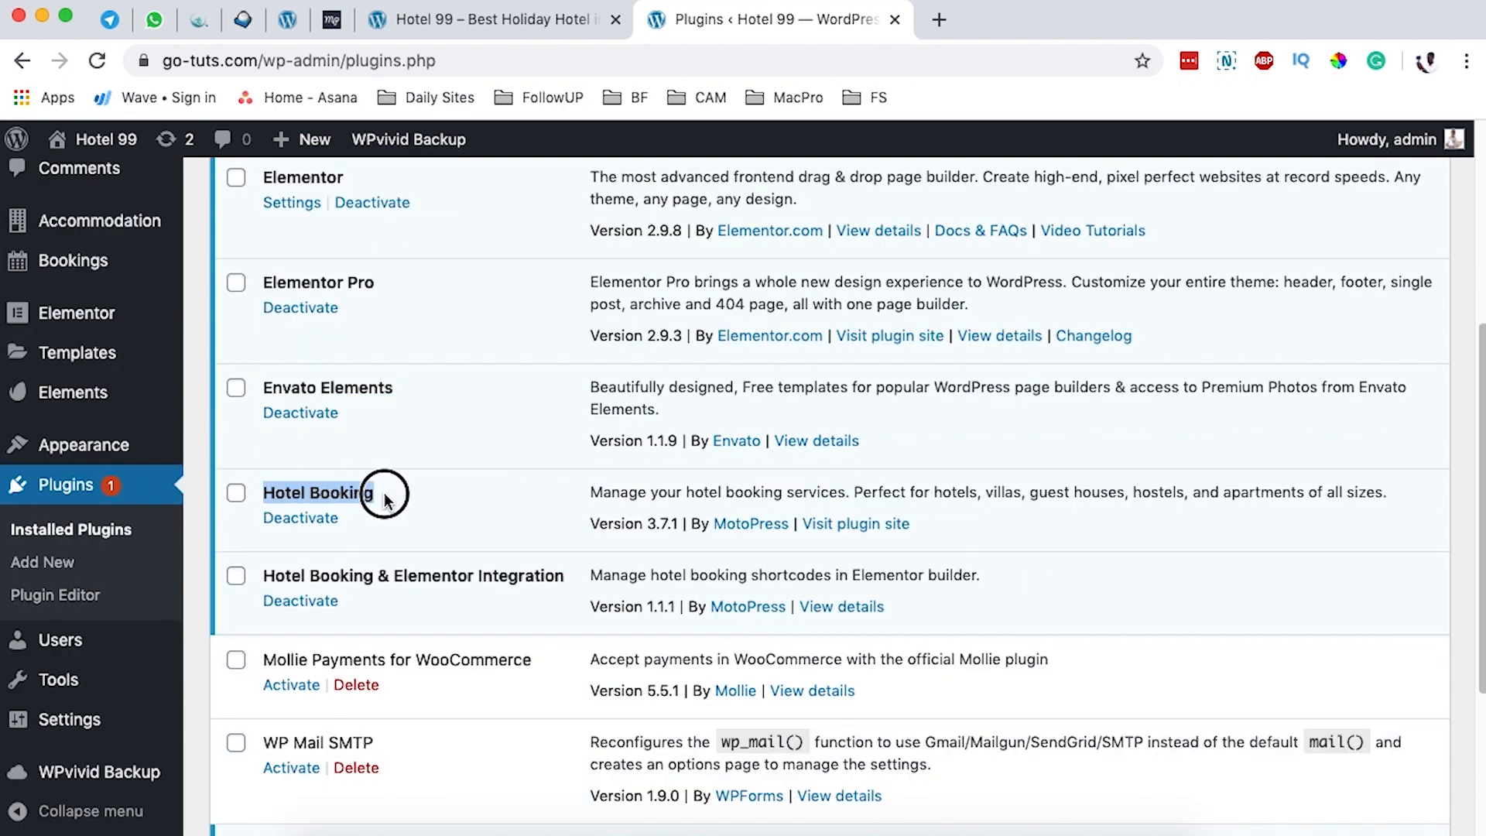
{"action": "left_click_drag", "start_coordinate": [277, 575], "coordinate": [442, 575]}
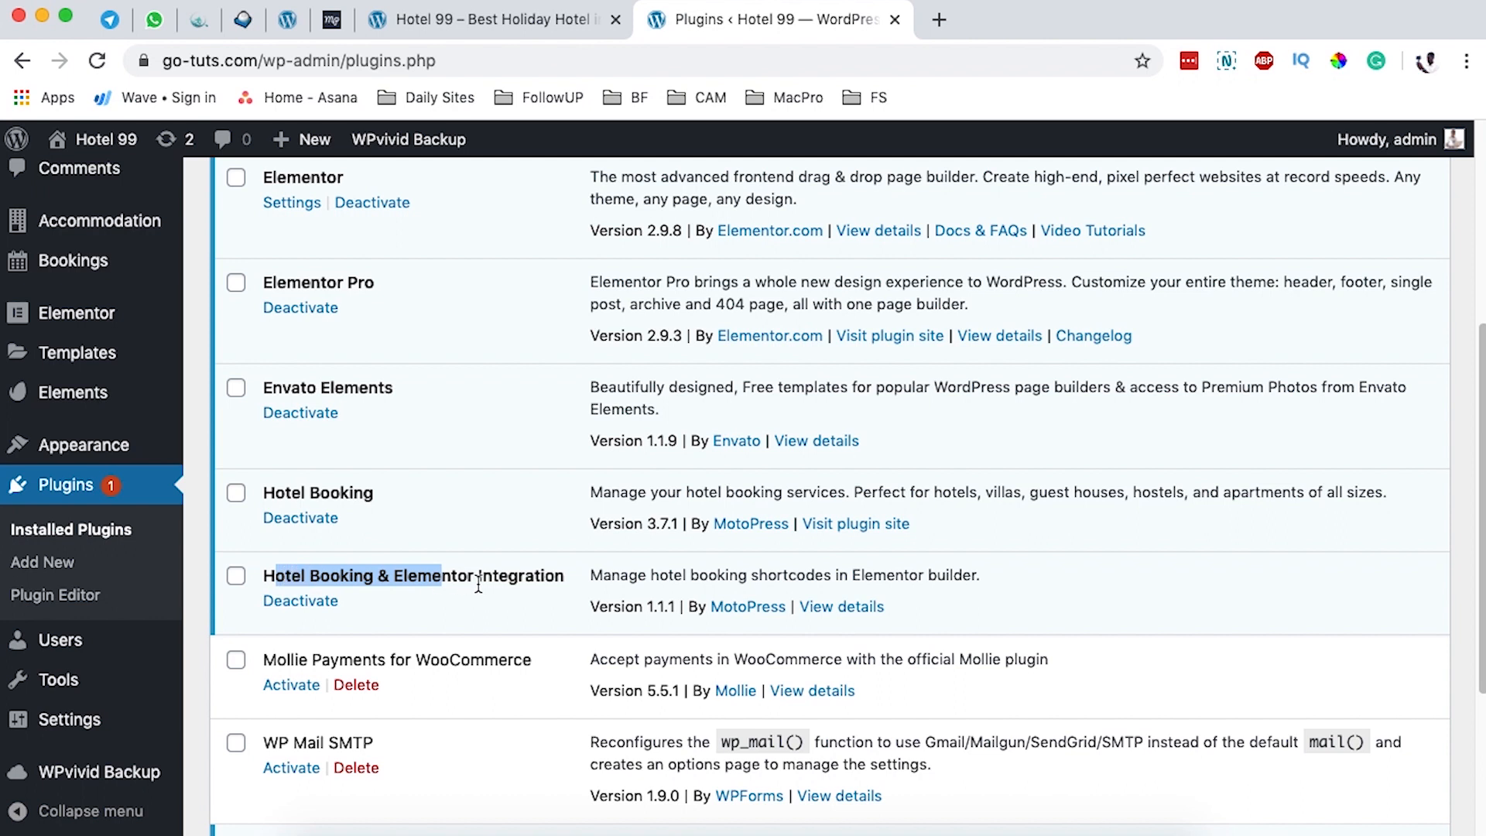
{"action": "mouse_move", "coordinate": [555, 578]}
{"action": "left_mouse_down"}
{"action": "mouse_move", "coordinate": [267, 576]}
{"action": "mouse_move", "coordinate": [552, 572]}
{"action": "left_mouse_up"}
{"action": "left_click", "coordinate": [270, 576]}
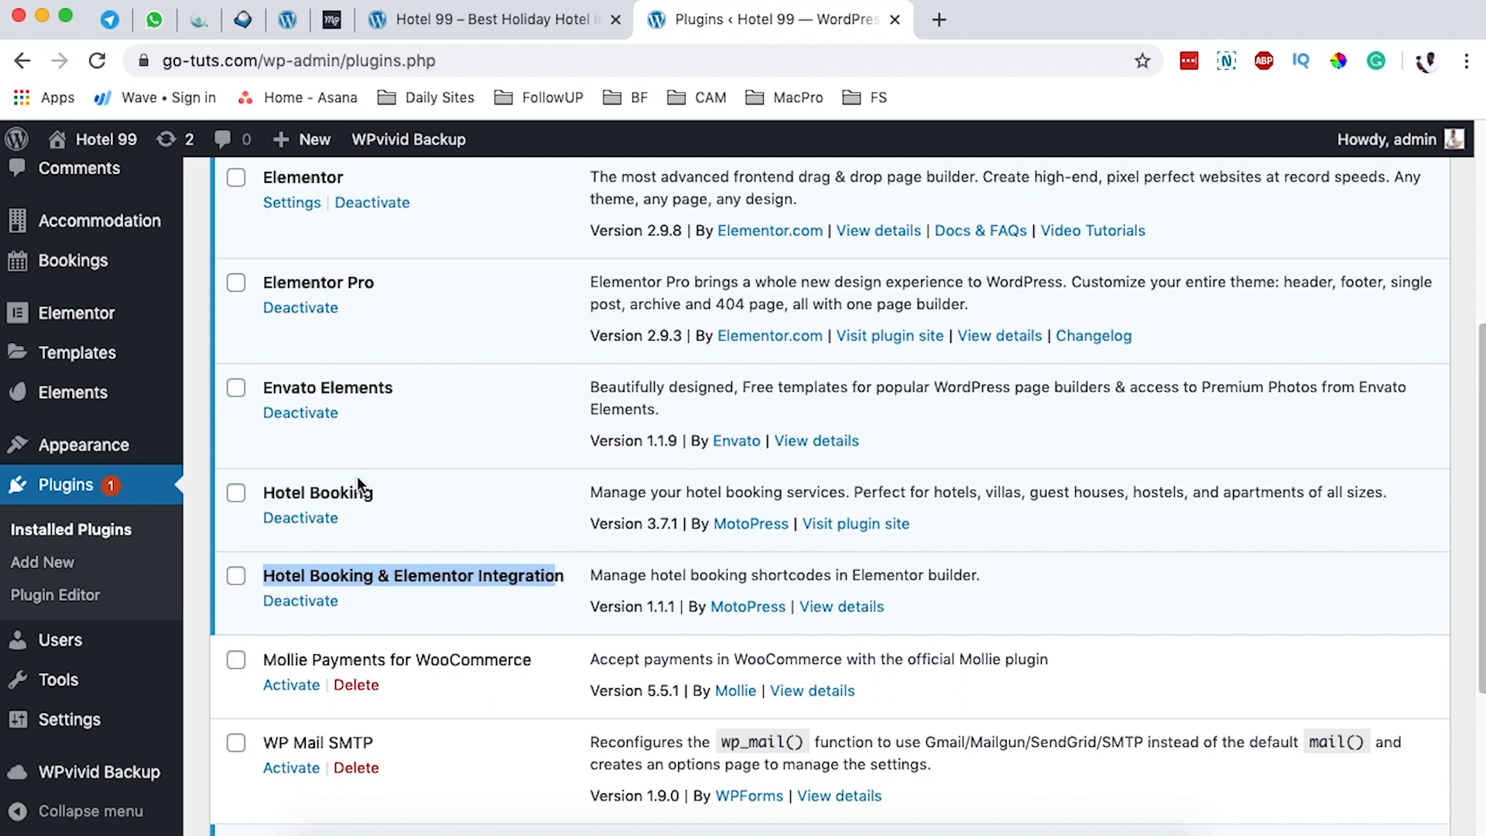
{"action": "scroll", "coordinate": [354, 489], "scroll_direction": "down", "scroll_amount": 2}
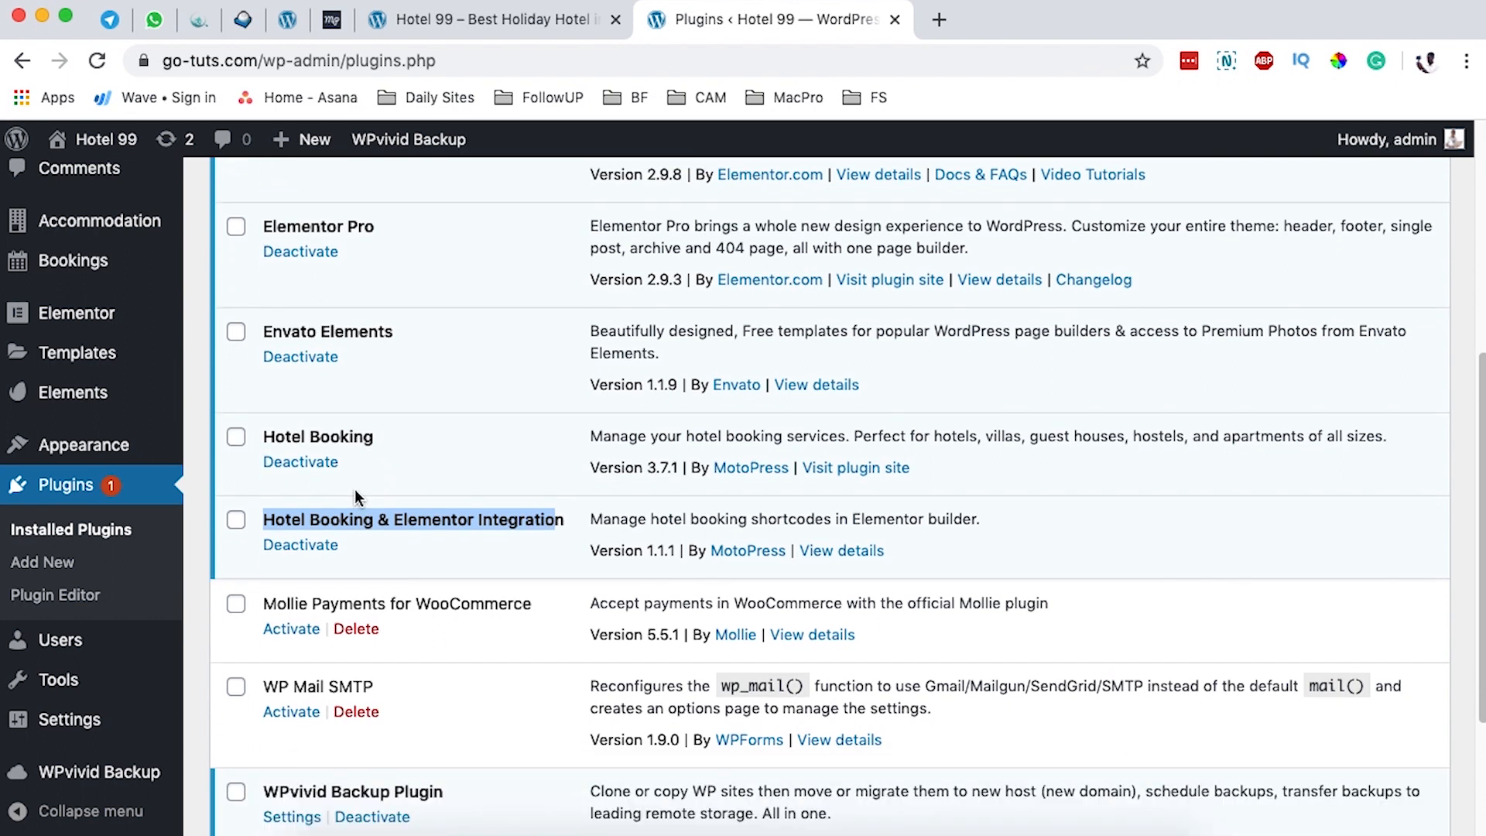
Step: Open the Accommodation Types list and compare its rooms with those on the hotel homepage
{"action": "scroll", "coordinate": [354, 489], "scroll_direction": "up", "scroll_amount": 6}
{"action": "left_click", "coordinate": [136, 426]}
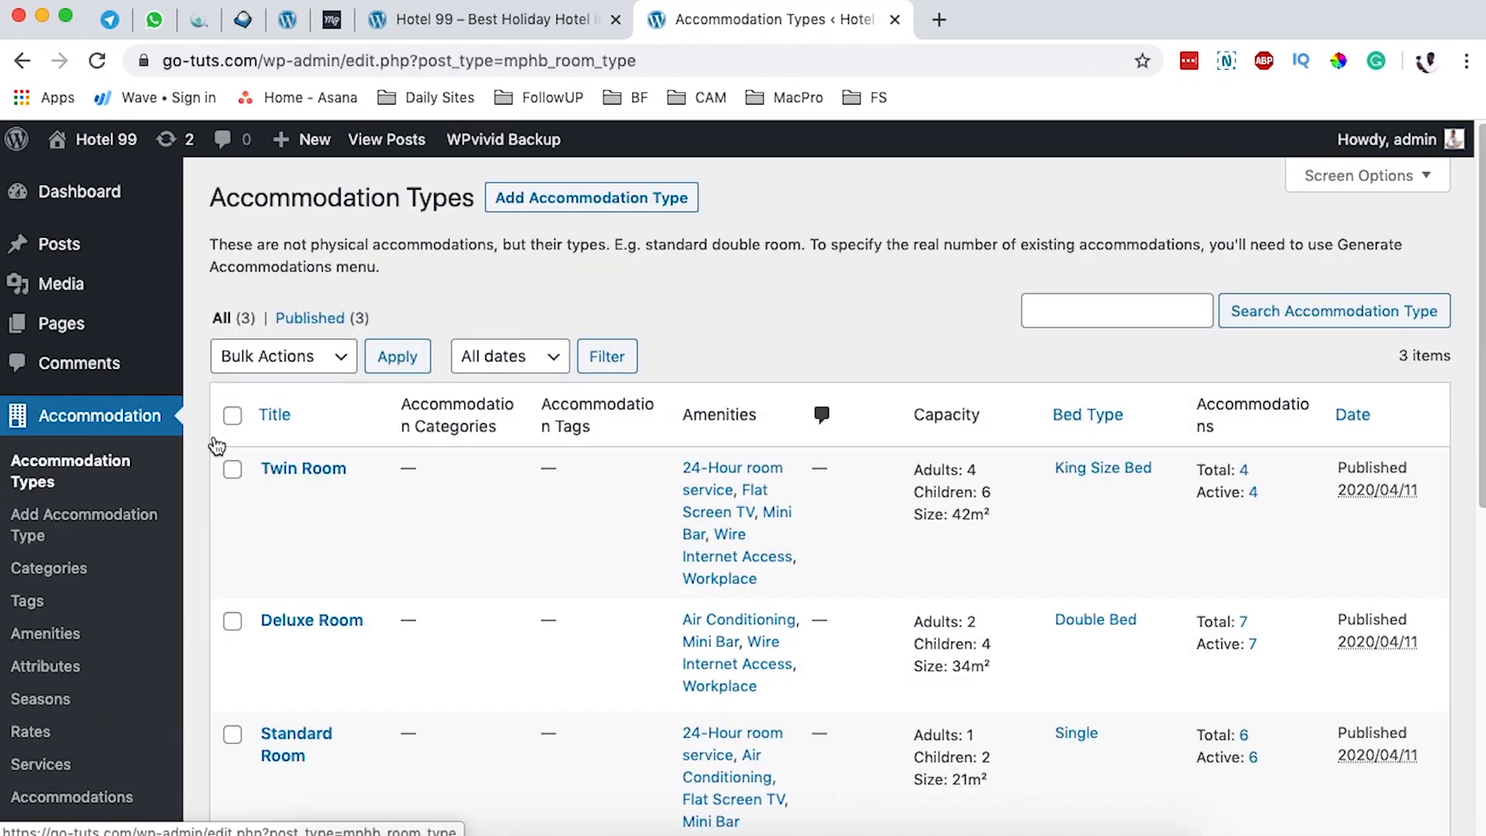
{"action": "scroll", "coordinate": [431, 540], "scroll_direction": "down", "scroll_amount": 3}
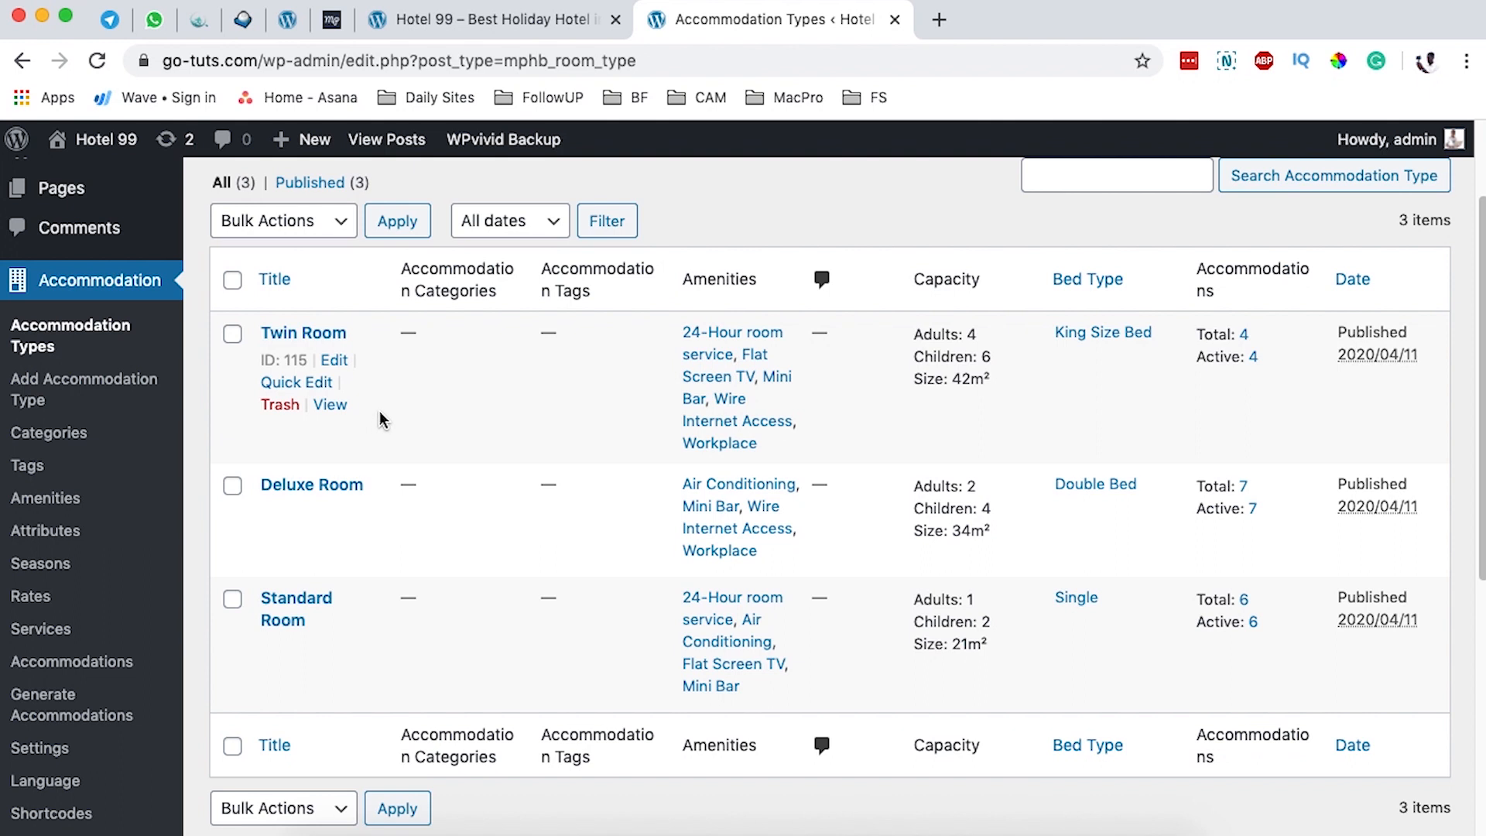
{"action": "left_click", "coordinate": [518, 21]}
{"action": "scroll", "coordinate": [554, 388], "scroll_direction": "down", "scroll_amount": 9}
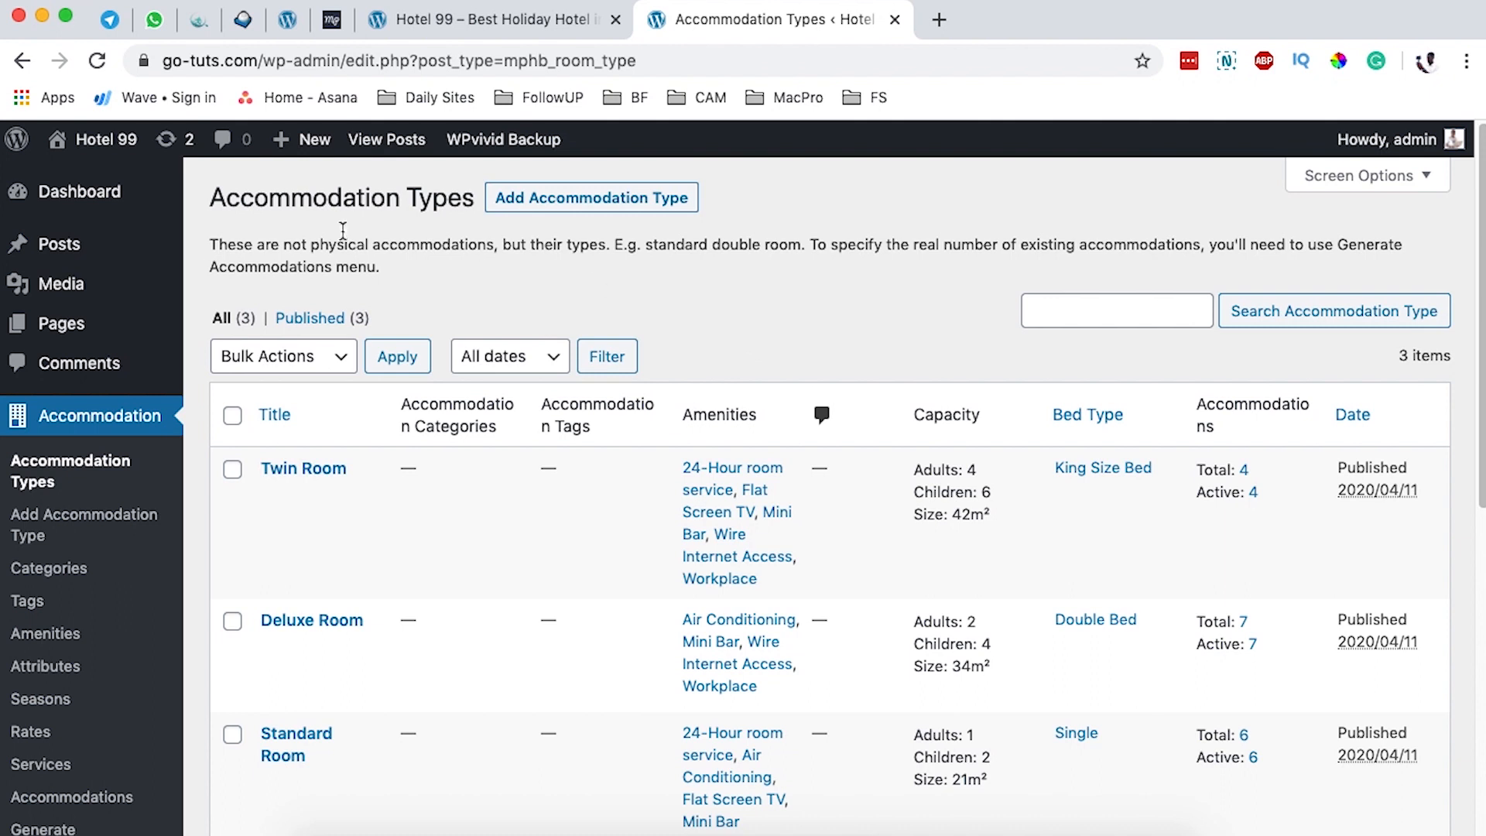
Step: Create a new page titled "Homepage" and publish it
{"action": "mouse_move", "coordinate": [58, 324]}
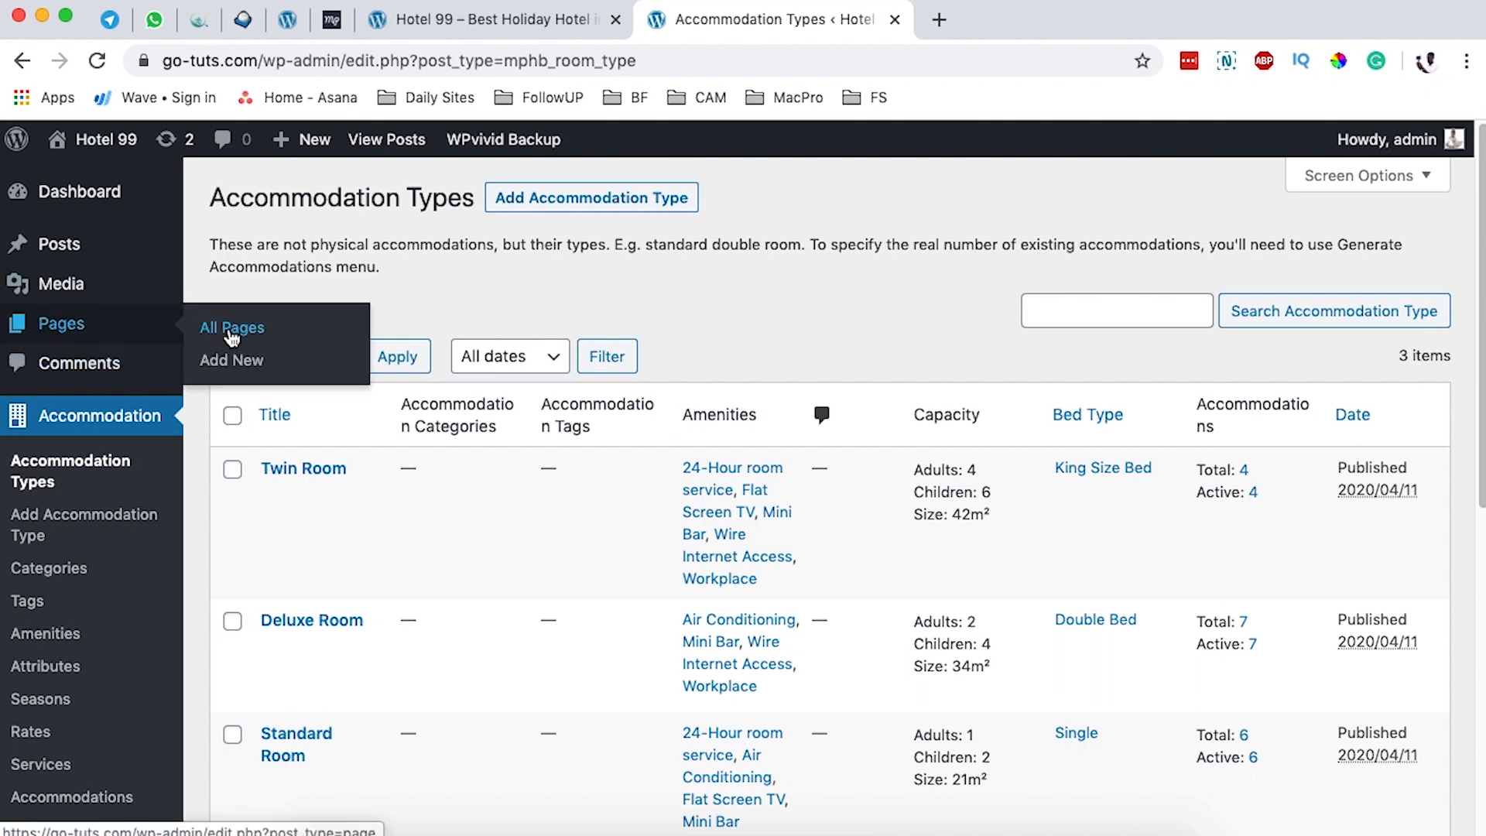
{"action": "left_click", "coordinate": [255, 362]}
{"action": "type", "text": "H"}
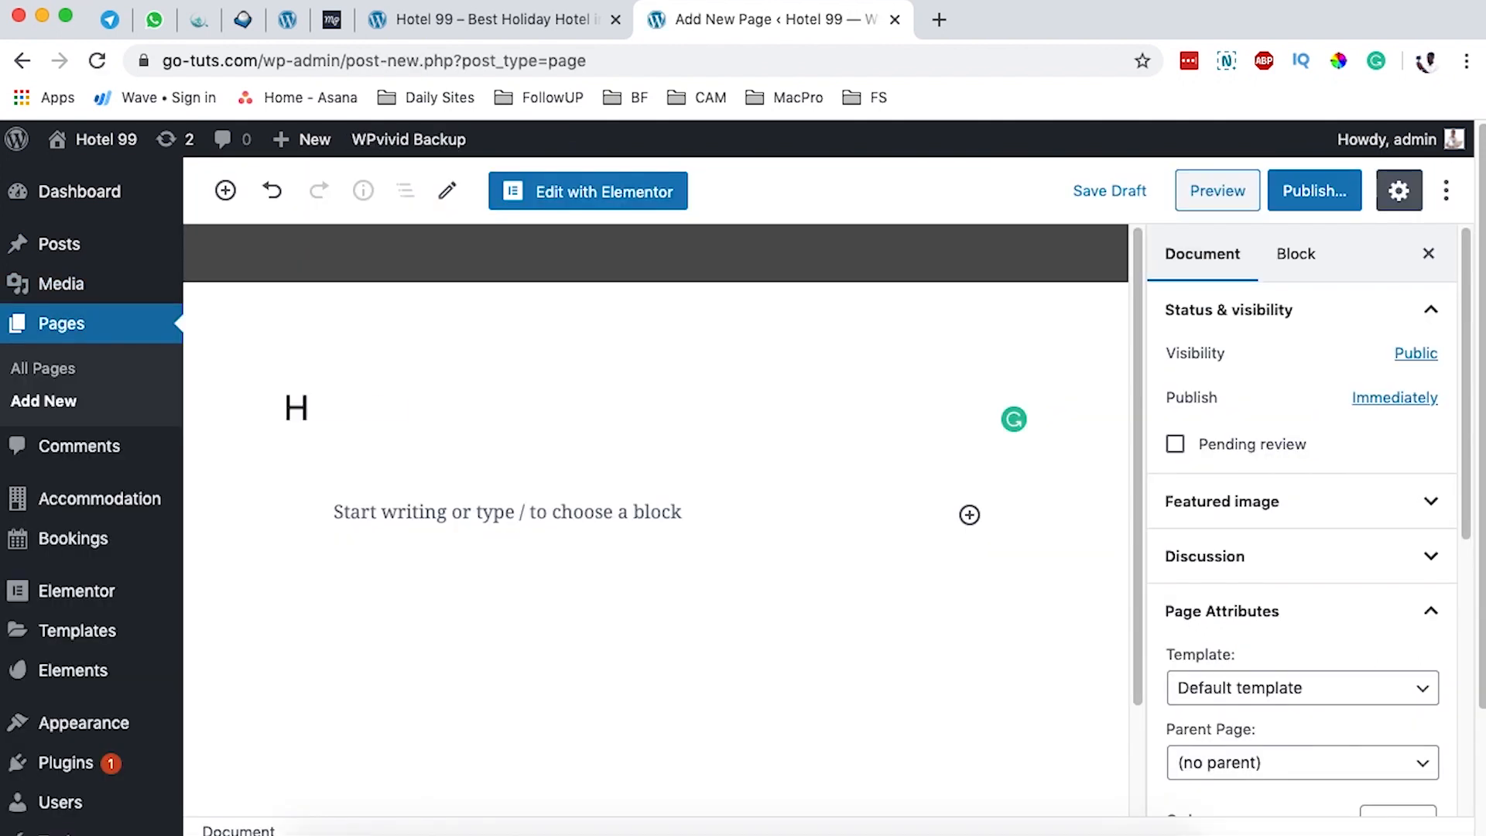
{"action": "type", "text": "Ha"}
{"action": "key", "text": "BackSpace"}
{"action": "type", "text": "omepag"}
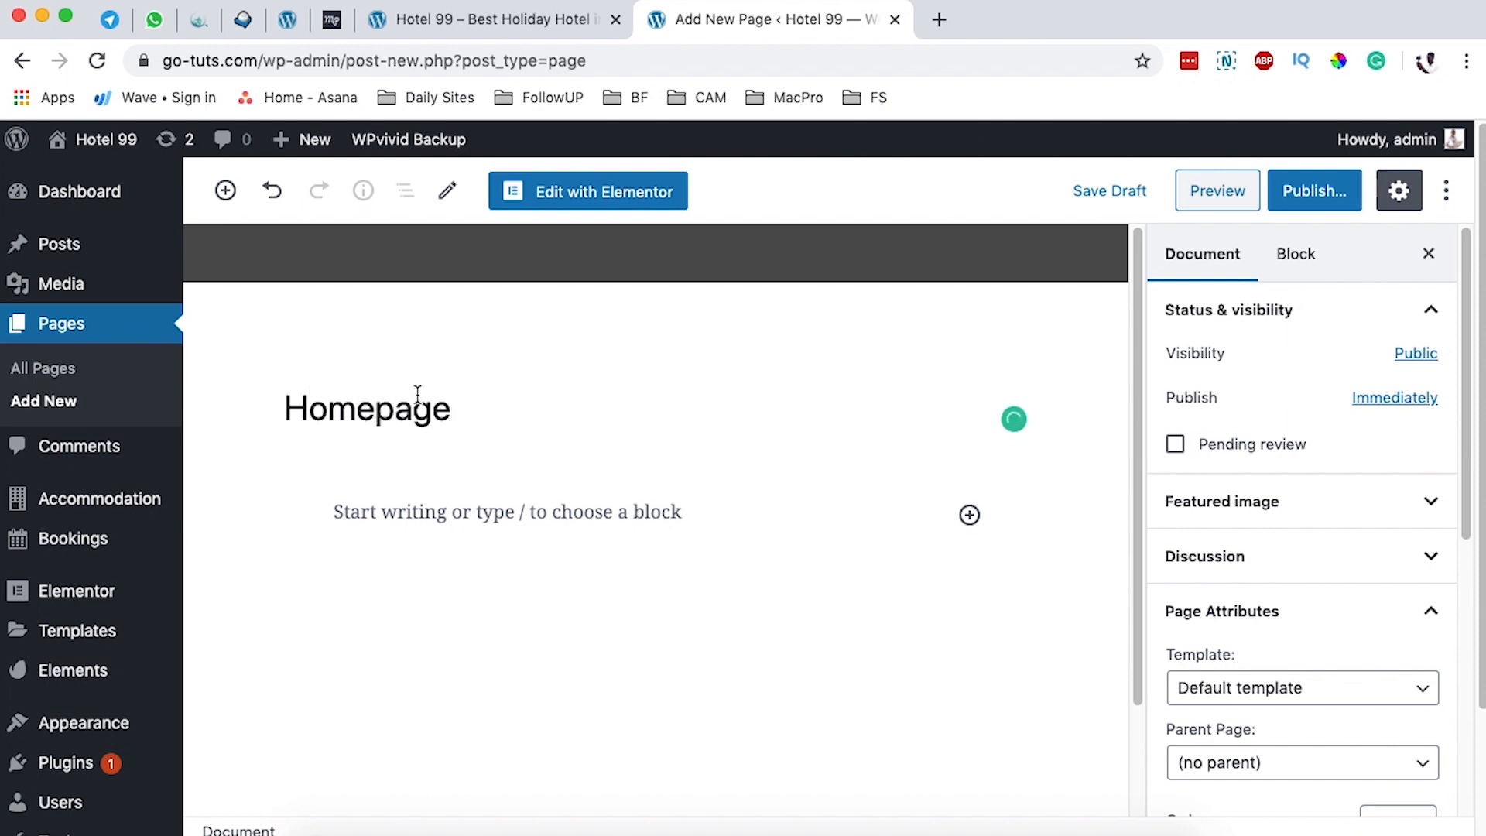
{"action": "type", "text": "e"}
{"action": "left_click", "coordinate": [1292, 193]}
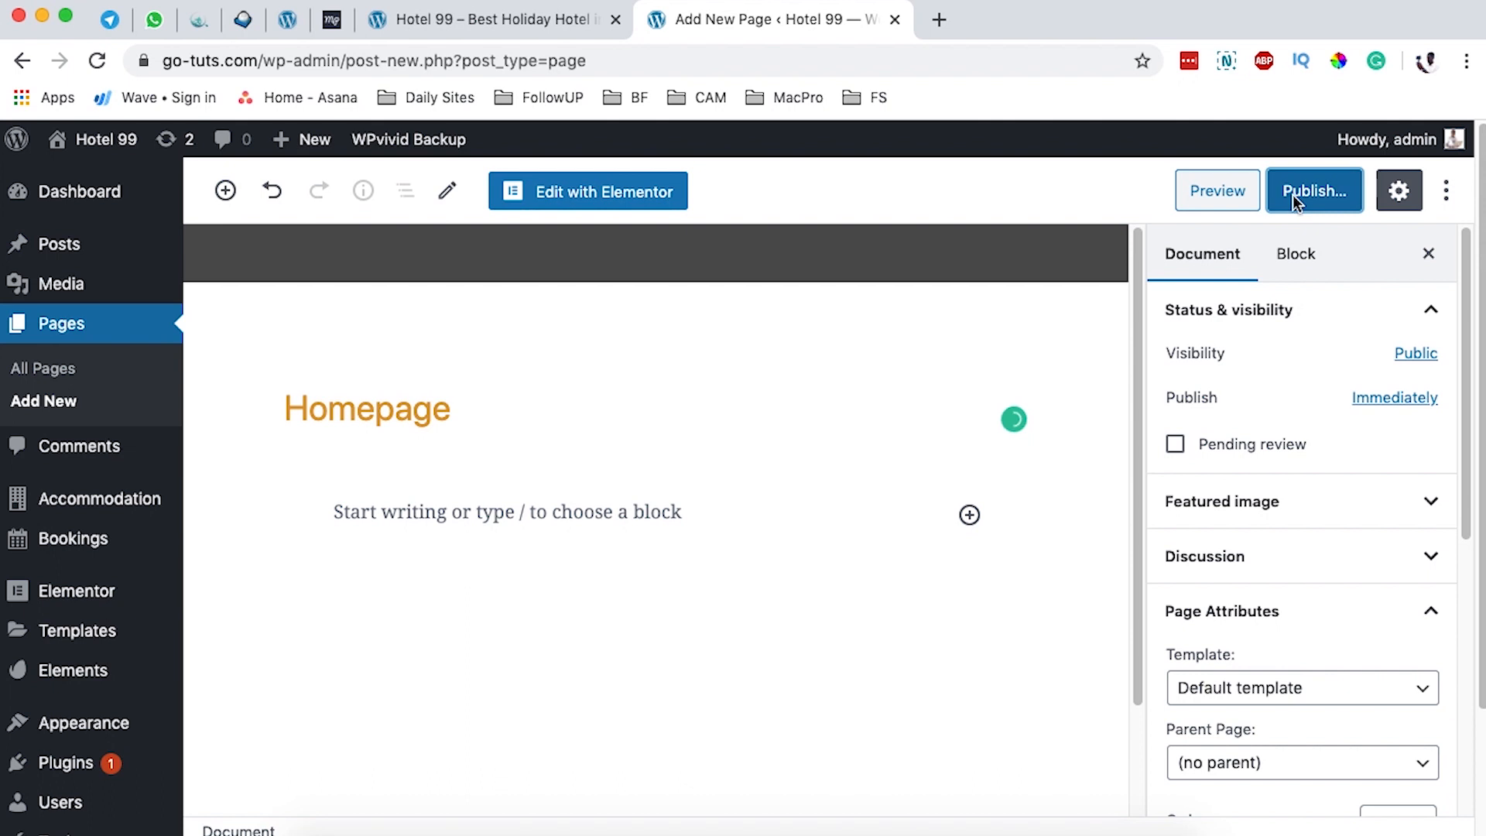
{"action": "left_click", "coordinate": [1302, 190]}
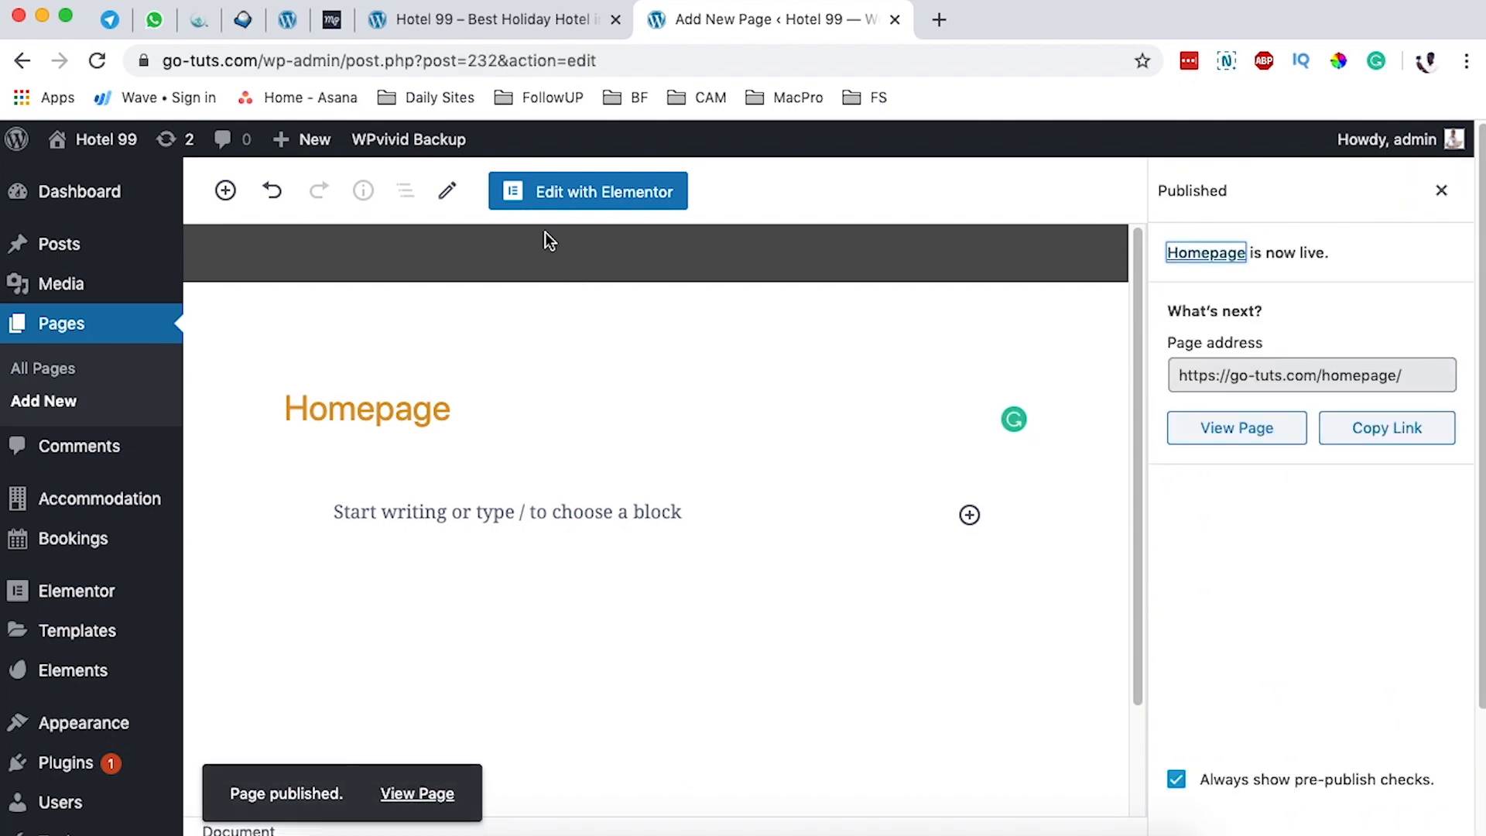
Step: Open the Homepage page in Elementor and review the MotoPress Hotel Booking widgets
{"action": "left_click", "coordinate": [551, 201]}
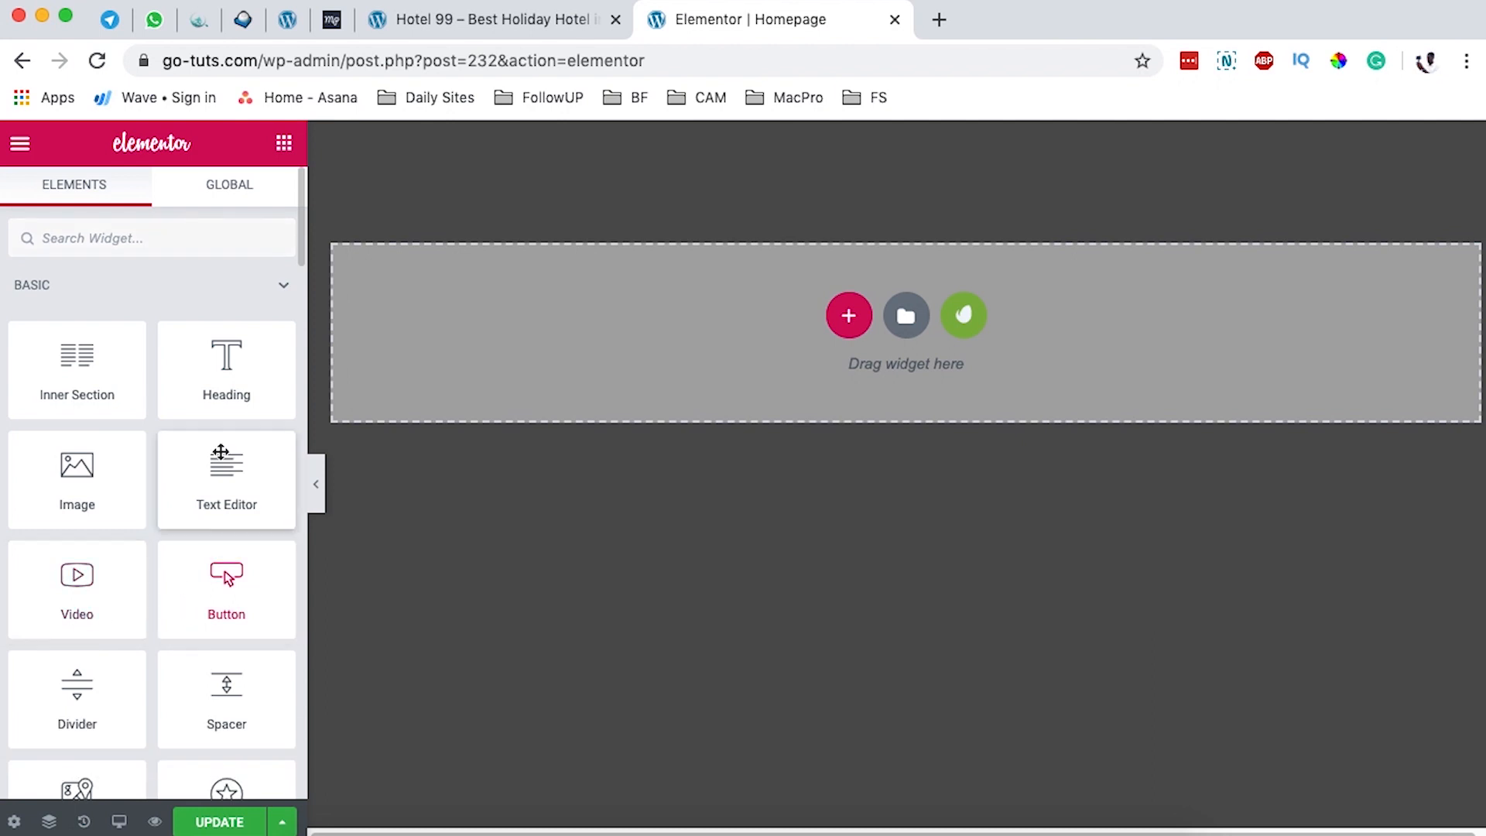
{"action": "scroll", "coordinate": [178, 464], "scroll_direction": "down", "scroll_amount": 10}
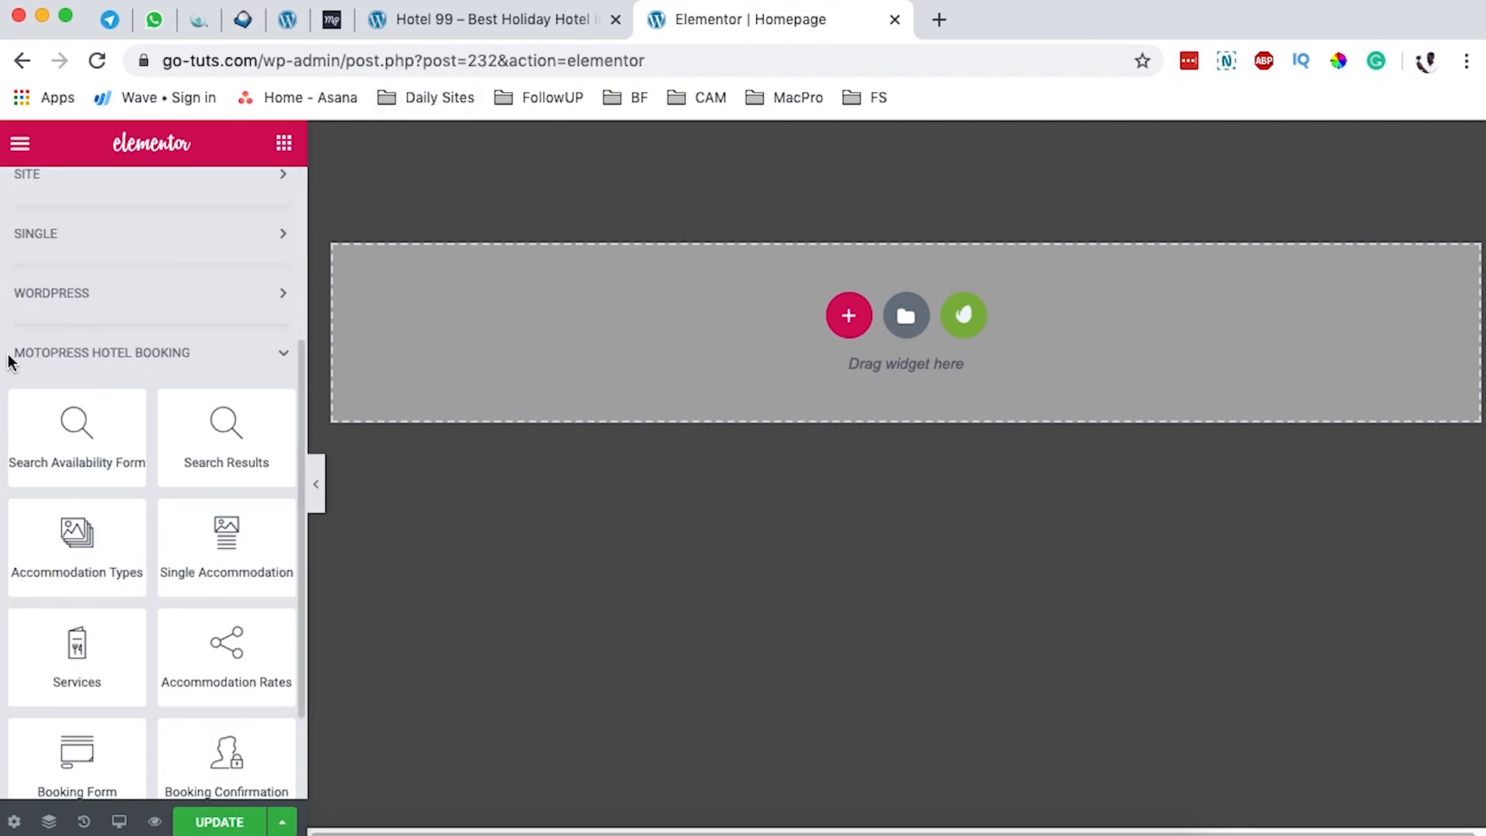
{"action": "scroll", "coordinate": [199, 360], "scroll_direction": "down", "scroll_amount": 2}
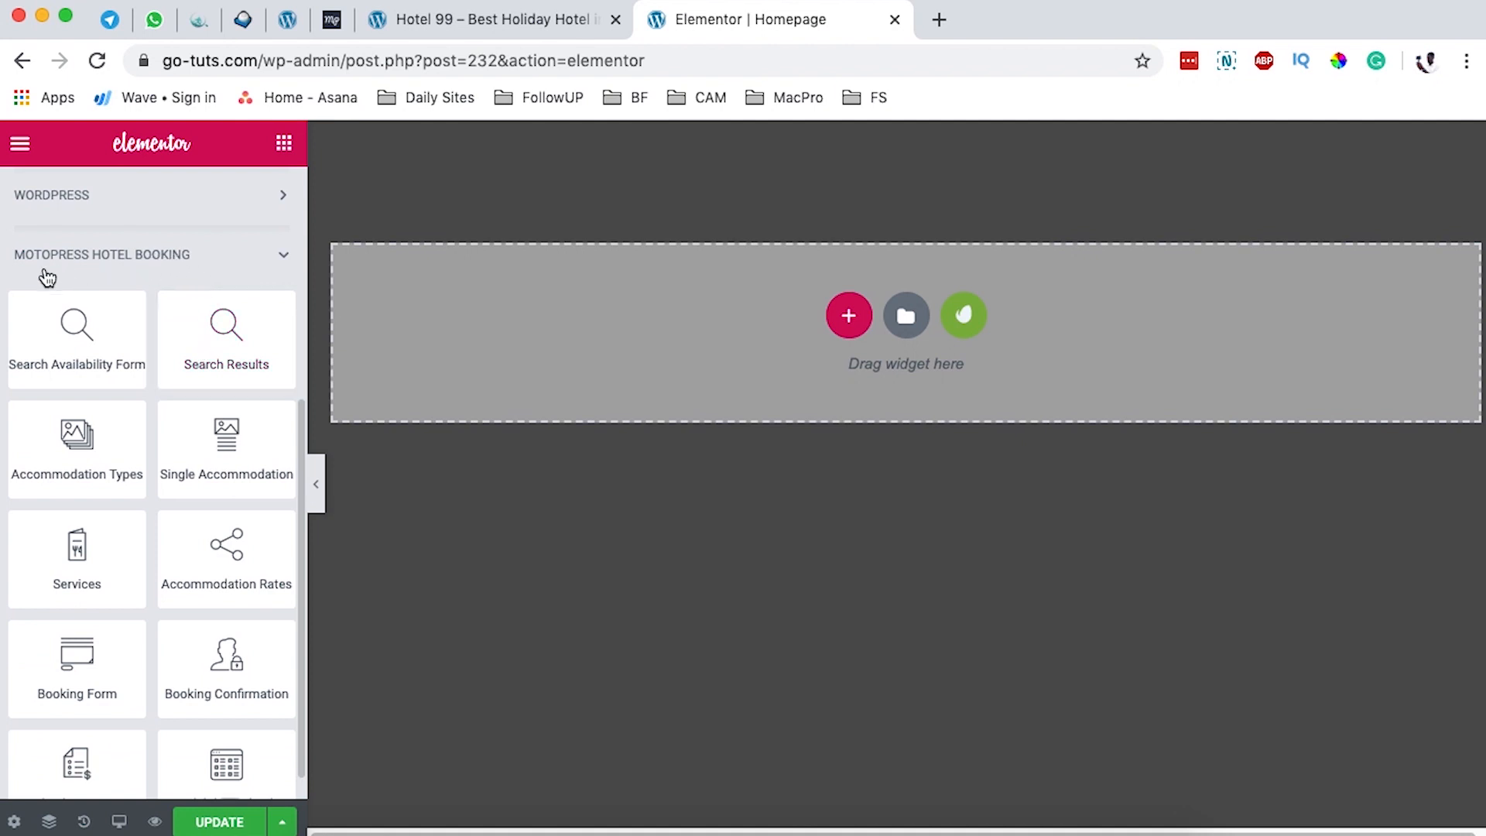
{"action": "scroll", "coordinate": [3, 526], "scroll_direction": "down", "scroll_amount": 1}
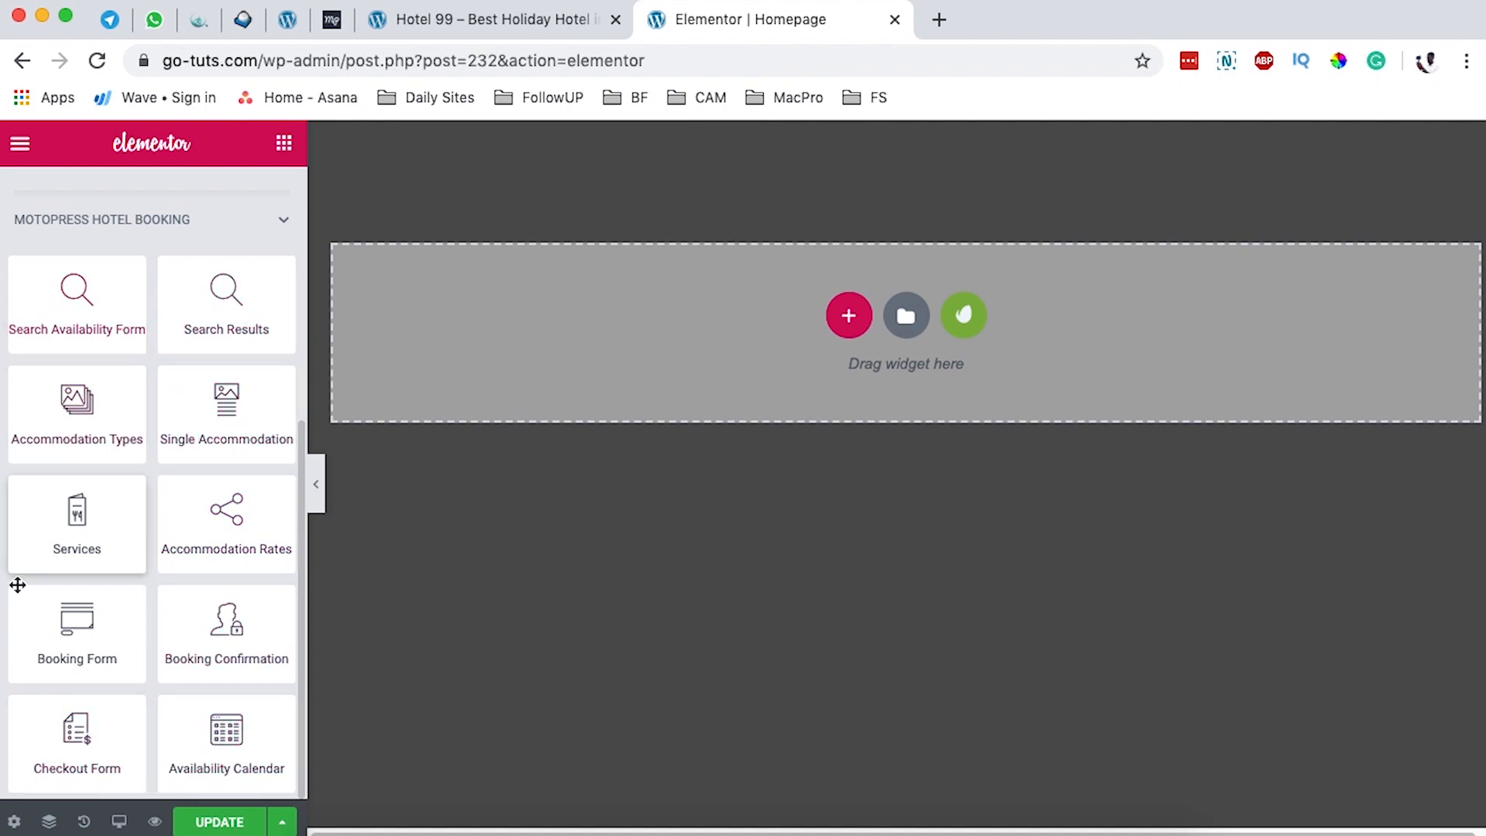
{"action": "scroll", "coordinate": [146, 613], "scroll_direction": "up", "scroll_amount": 5}
{"action": "scroll", "coordinate": [147, 615], "scroll_direction": "up", "scroll_amount": 2}
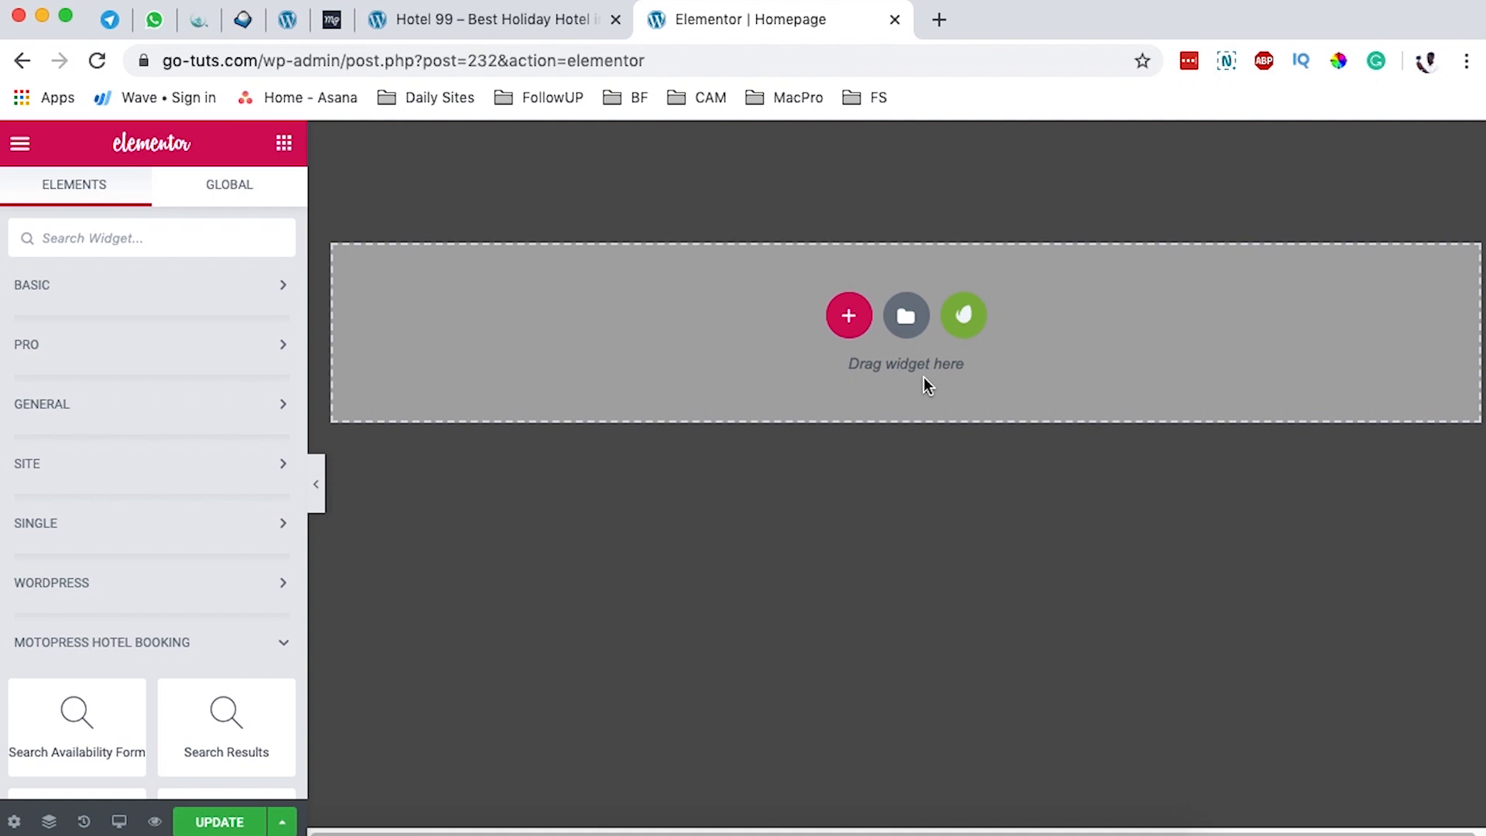
Step: Add a new single-column section to the empty Homepage canvas
{"action": "left_click", "coordinate": [853, 325]}
{"action": "left_click", "coordinate": [588, 374]}
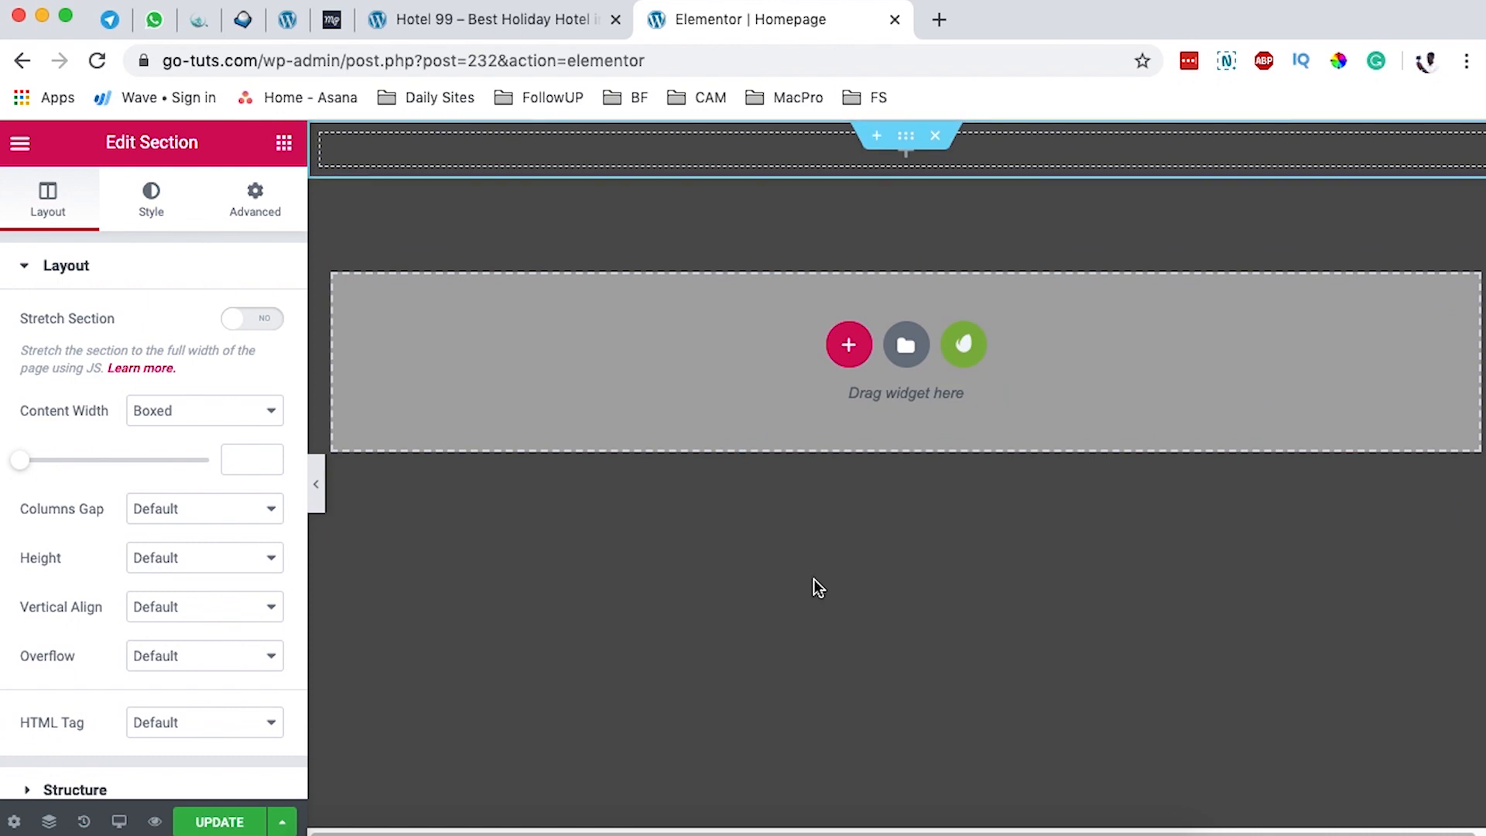
Step: Duplicate the empty section three times to match the section layout of the Hotel 99 homepage
{"action": "right_click", "coordinate": [906, 137]}
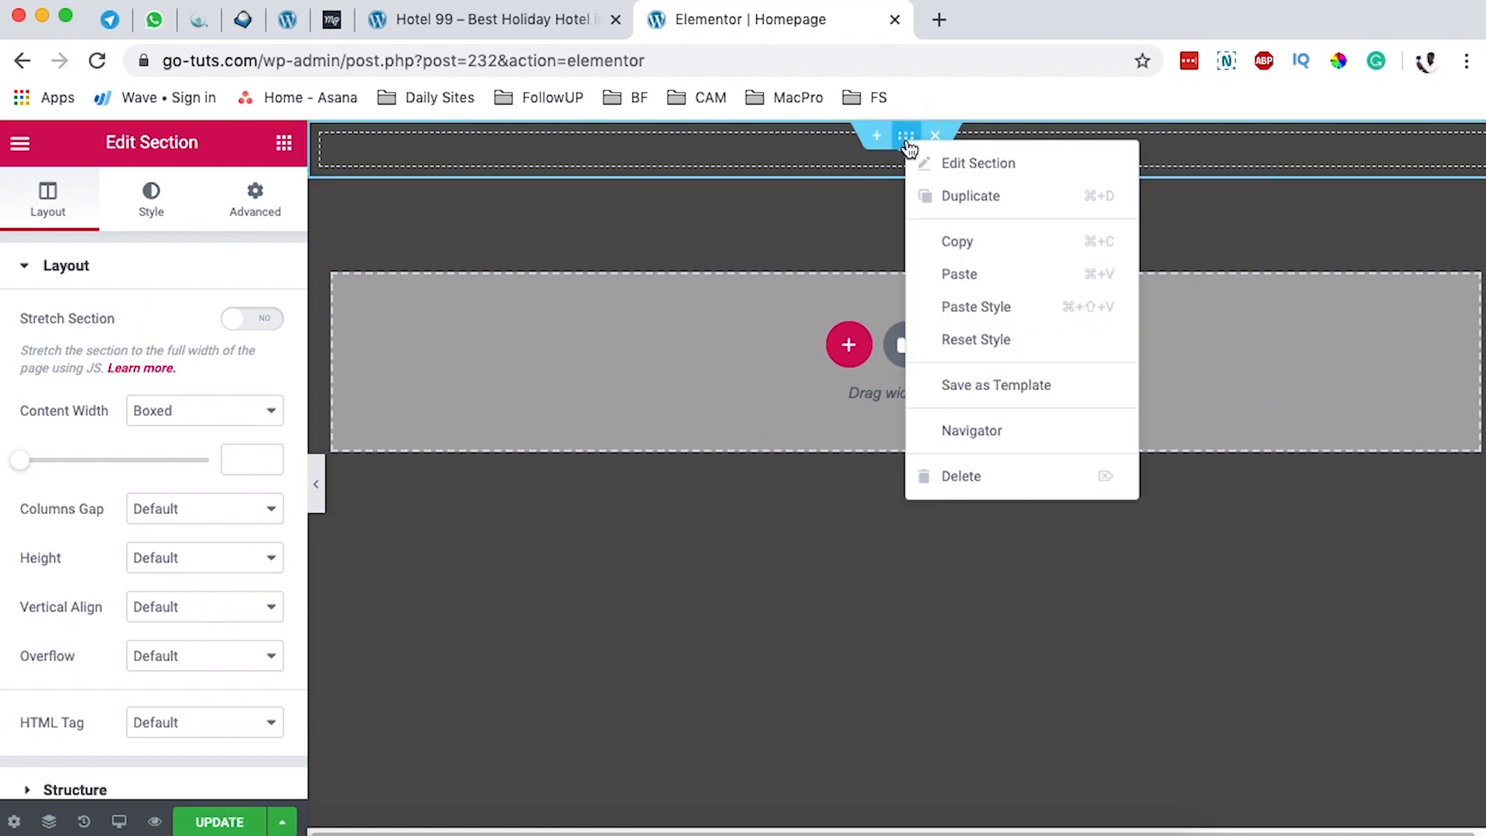
{"action": "left_click", "coordinate": [939, 198]}
{"action": "scroll", "coordinate": [913, 401], "scroll_direction": "up", "scroll_amount": 5}
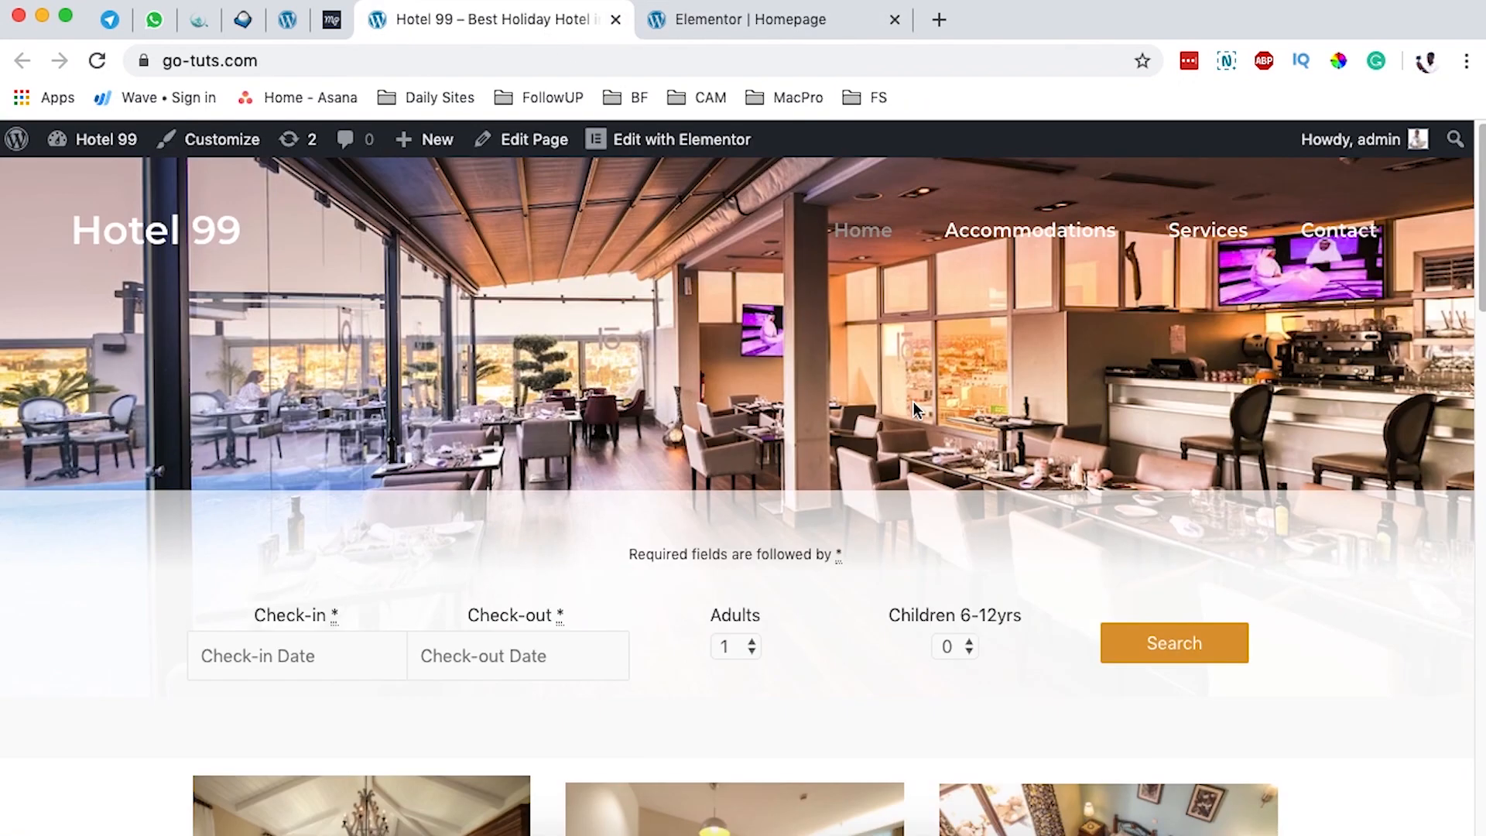
{"action": "scroll", "coordinate": [914, 402], "scroll_direction": "down", "scroll_amount": 5}
{"action": "scroll", "coordinate": [913, 402], "scroll_direction": "up", "scroll_amount": 3}
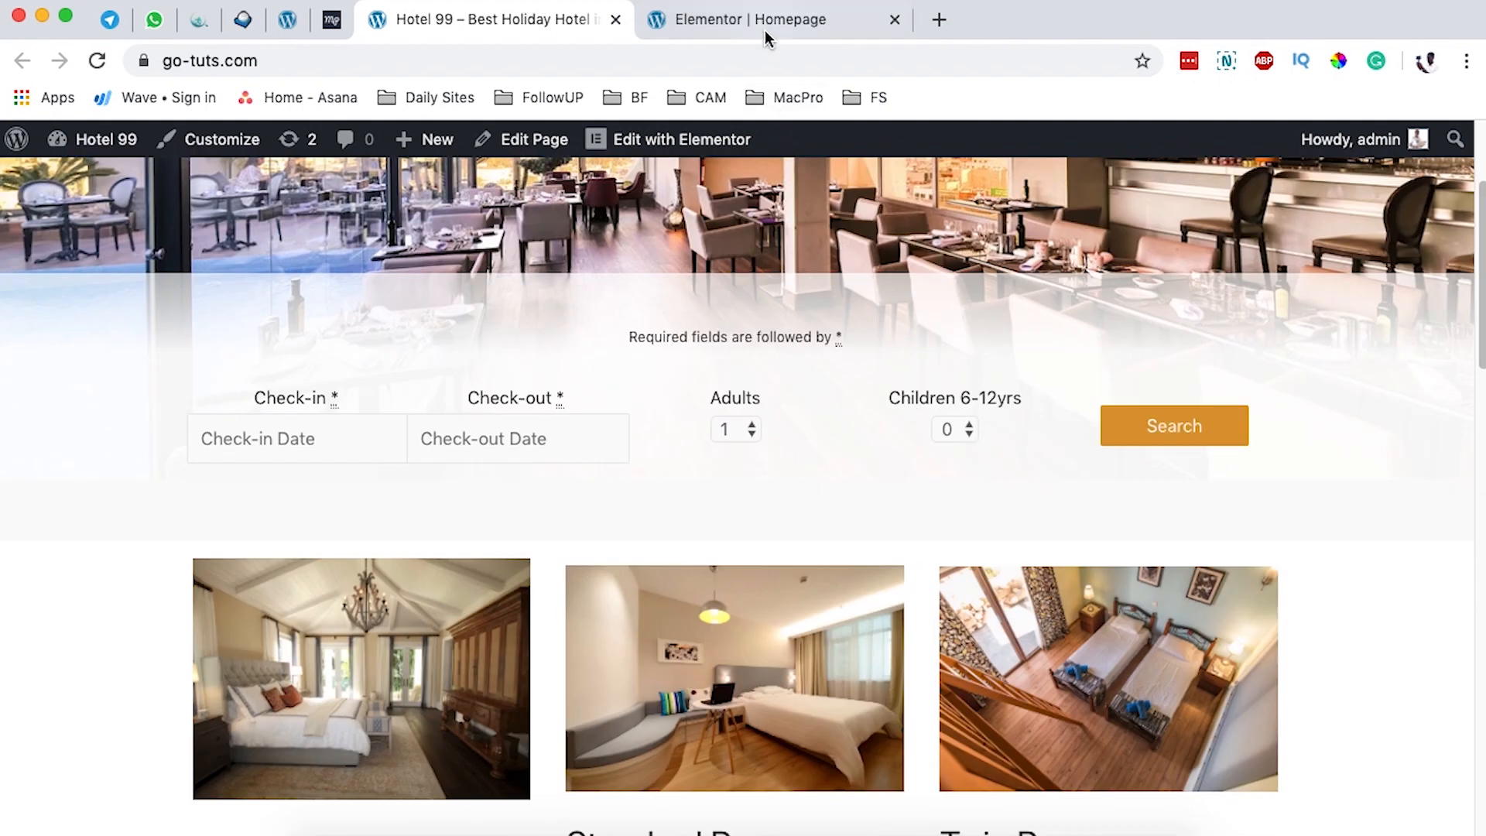
{"action": "left_click", "coordinate": [766, 24]}
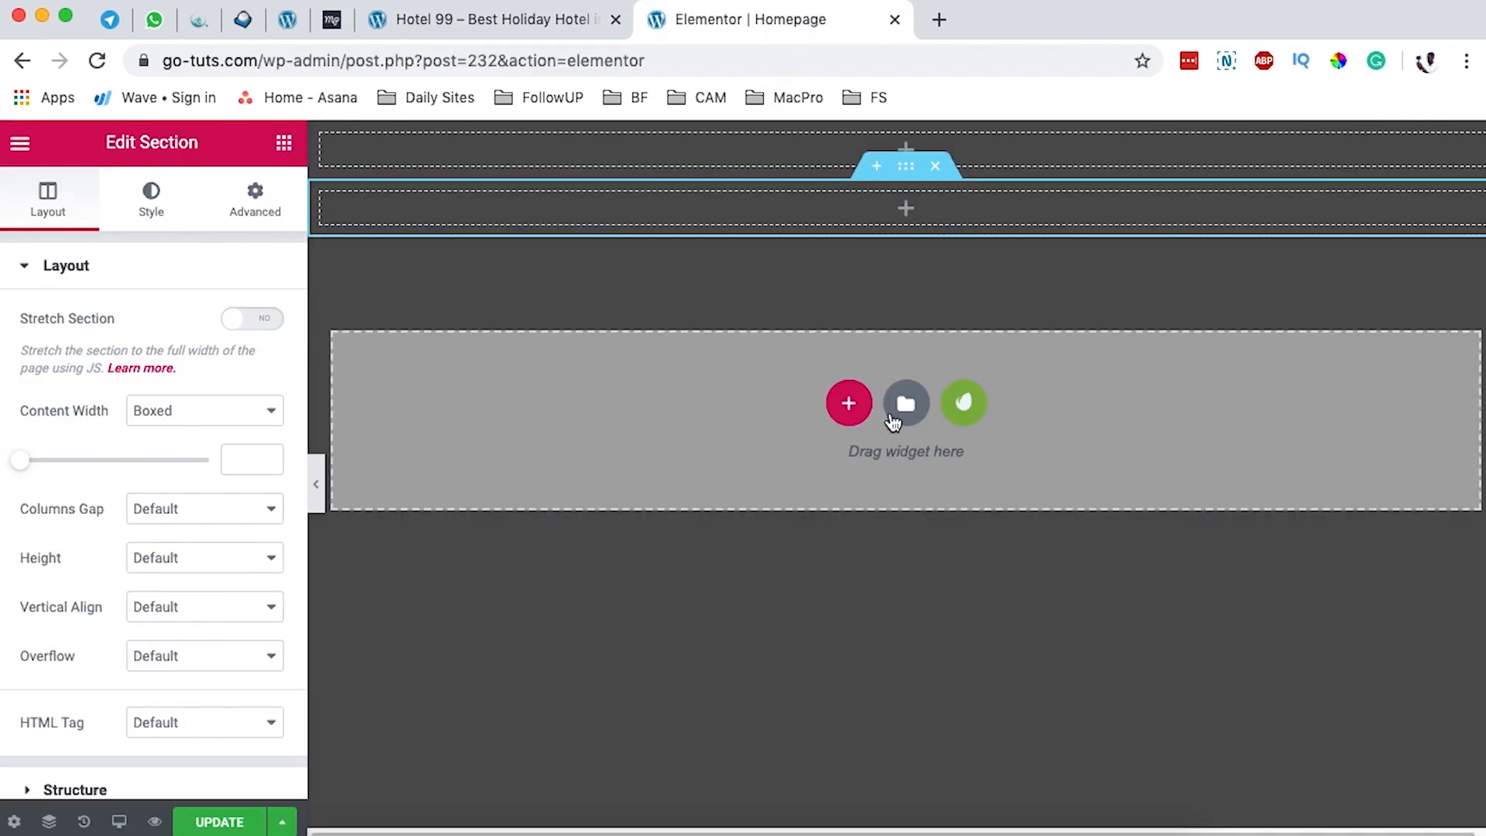
{"action": "right_click", "coordinate": [910, 164]}
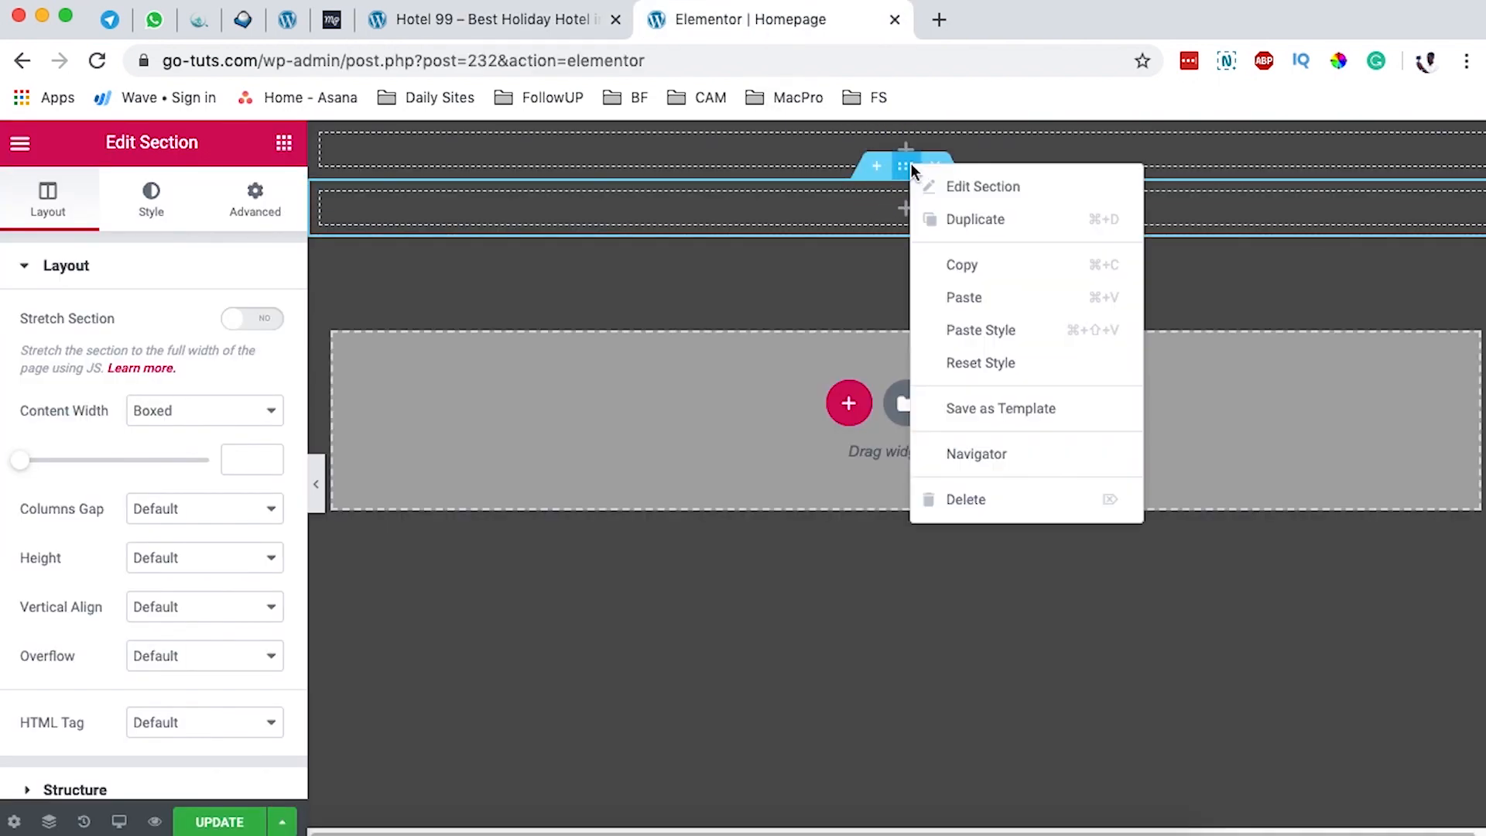
{"action": "left_click", "coordinate": [979, 224]}
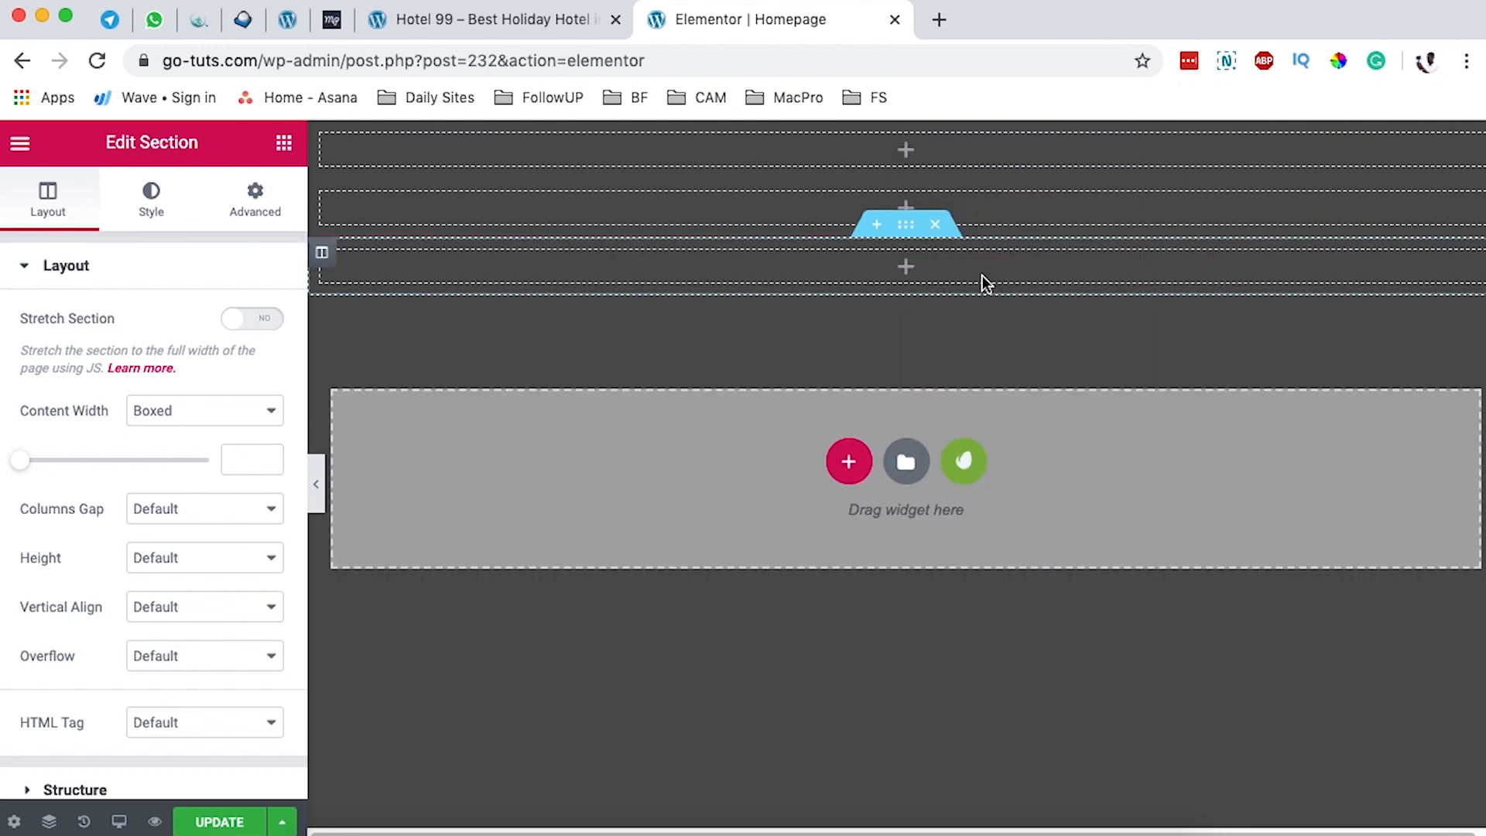
{"action": "right_click", "coordinate": [915, 243]}
{"action": "left_click", "coordinate": [948, 280]}
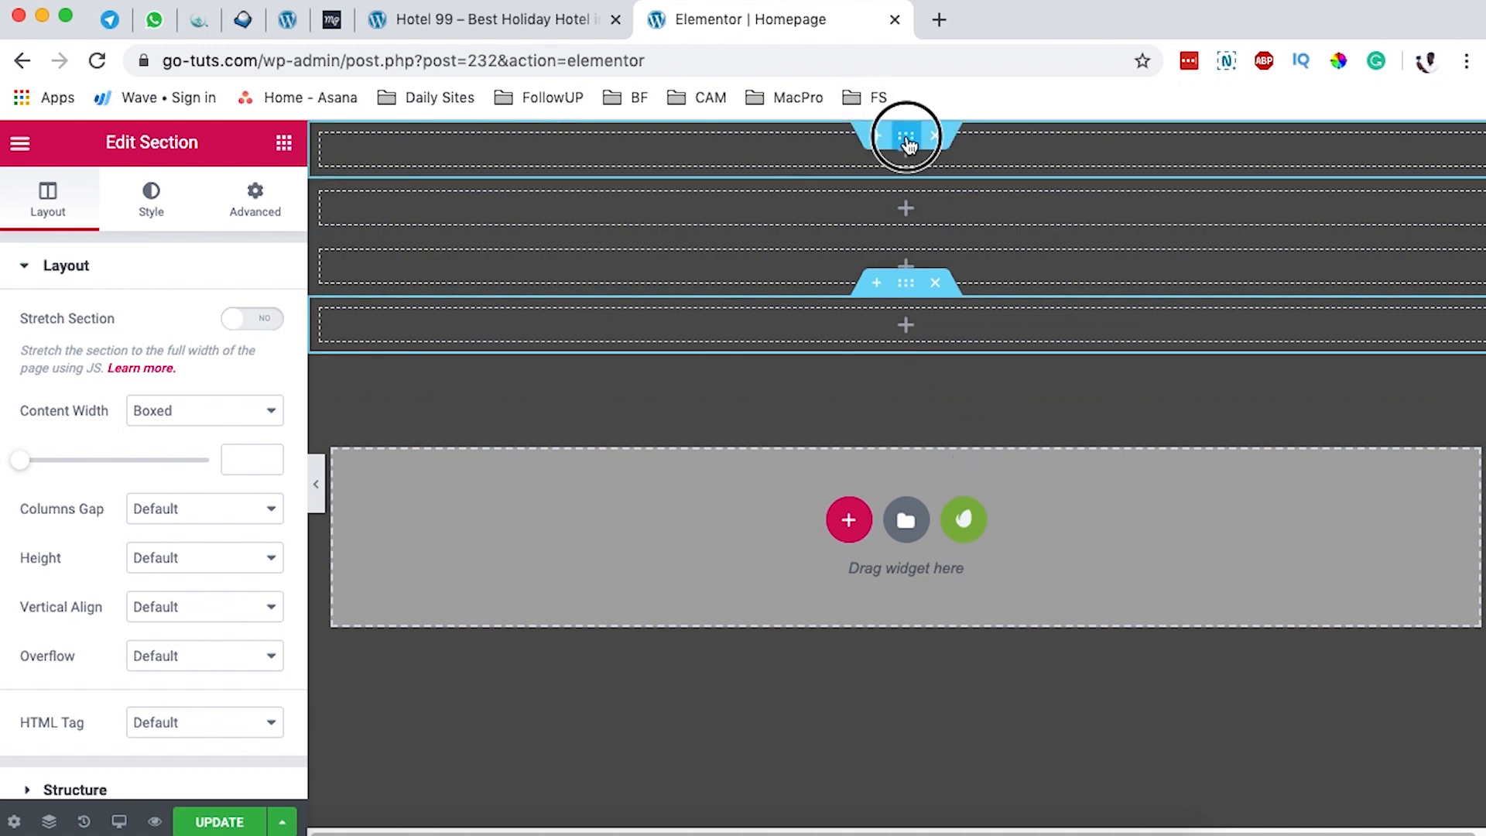
Step: Show the page structure in the Navigator and rename the first section "Header"
{"action": "left_click", "coordinate": [904, 135]}
{"action": "left_click", "coordinate": [48, 821]}
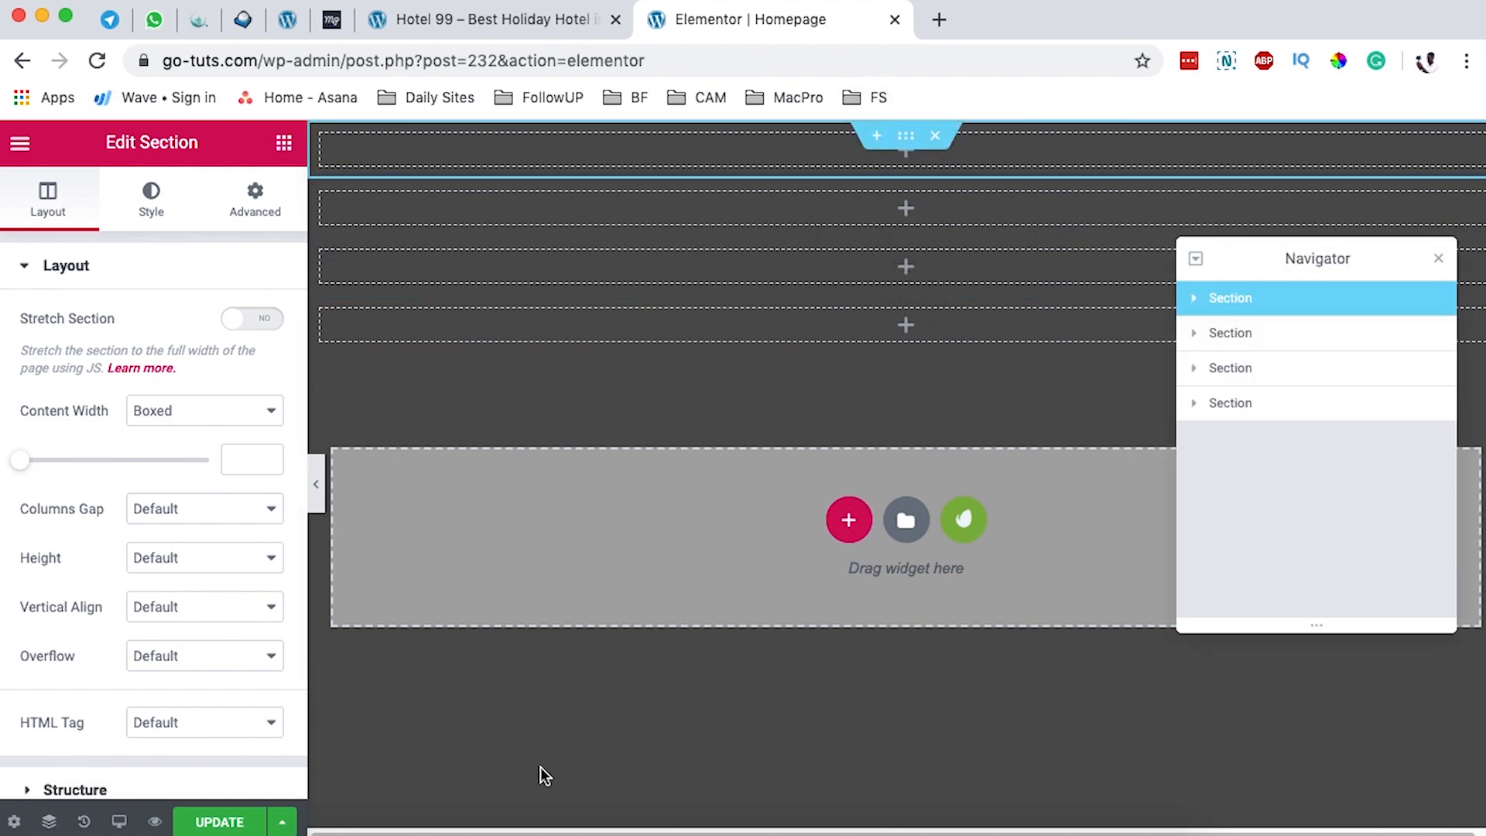
{"action": "left_click", "coordinate": [1225, 303]}
{"action": "double_click", "coordinate": [1228, 306]}
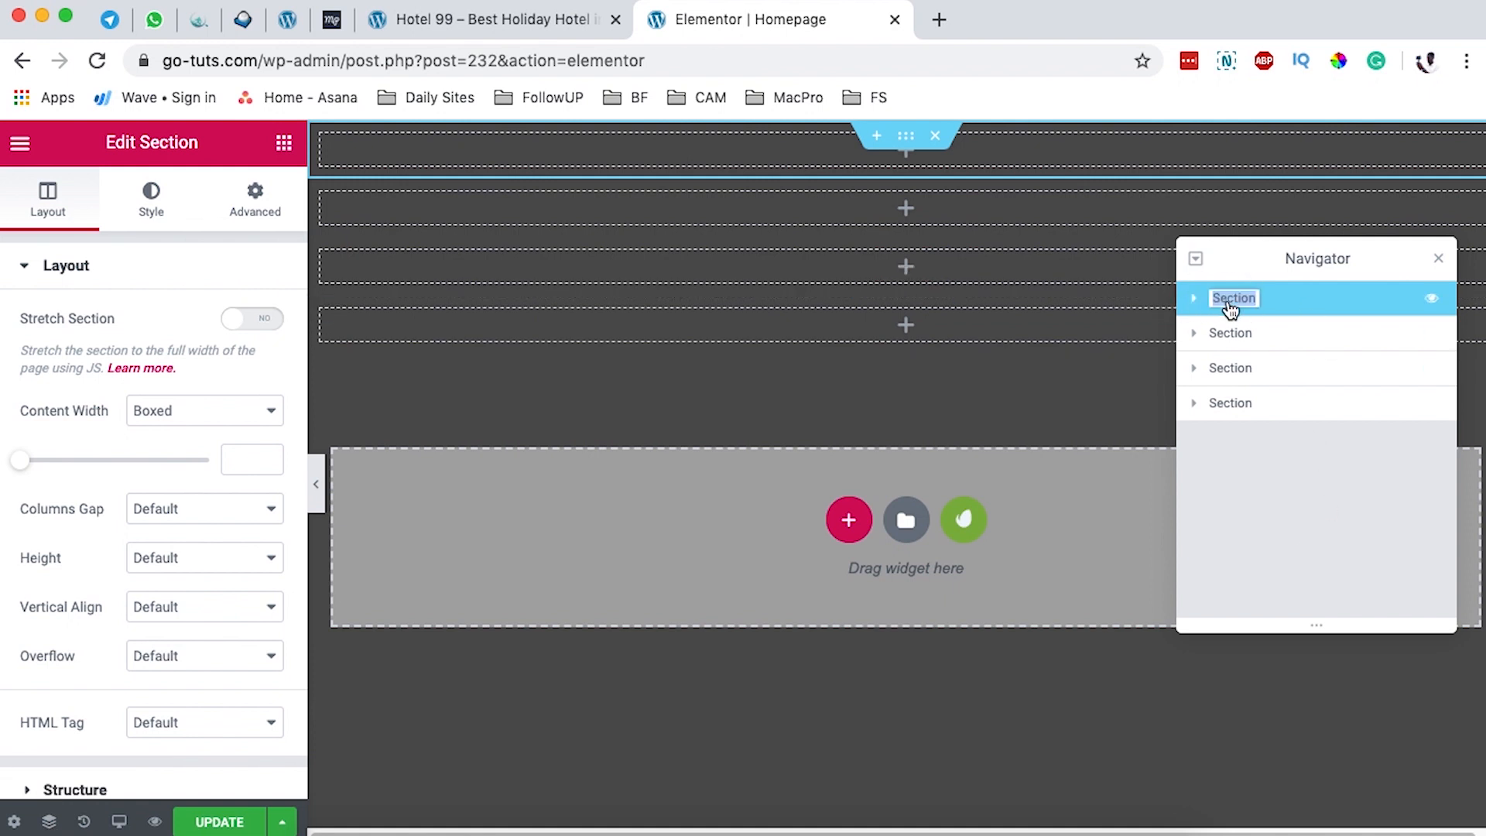
{"action": "type", "text": "Header"}
Step: Rename the second section "Search Availiablity" and the third section "Accomodations"
{"action": "left_click", "coordinate": [1236, 337]}
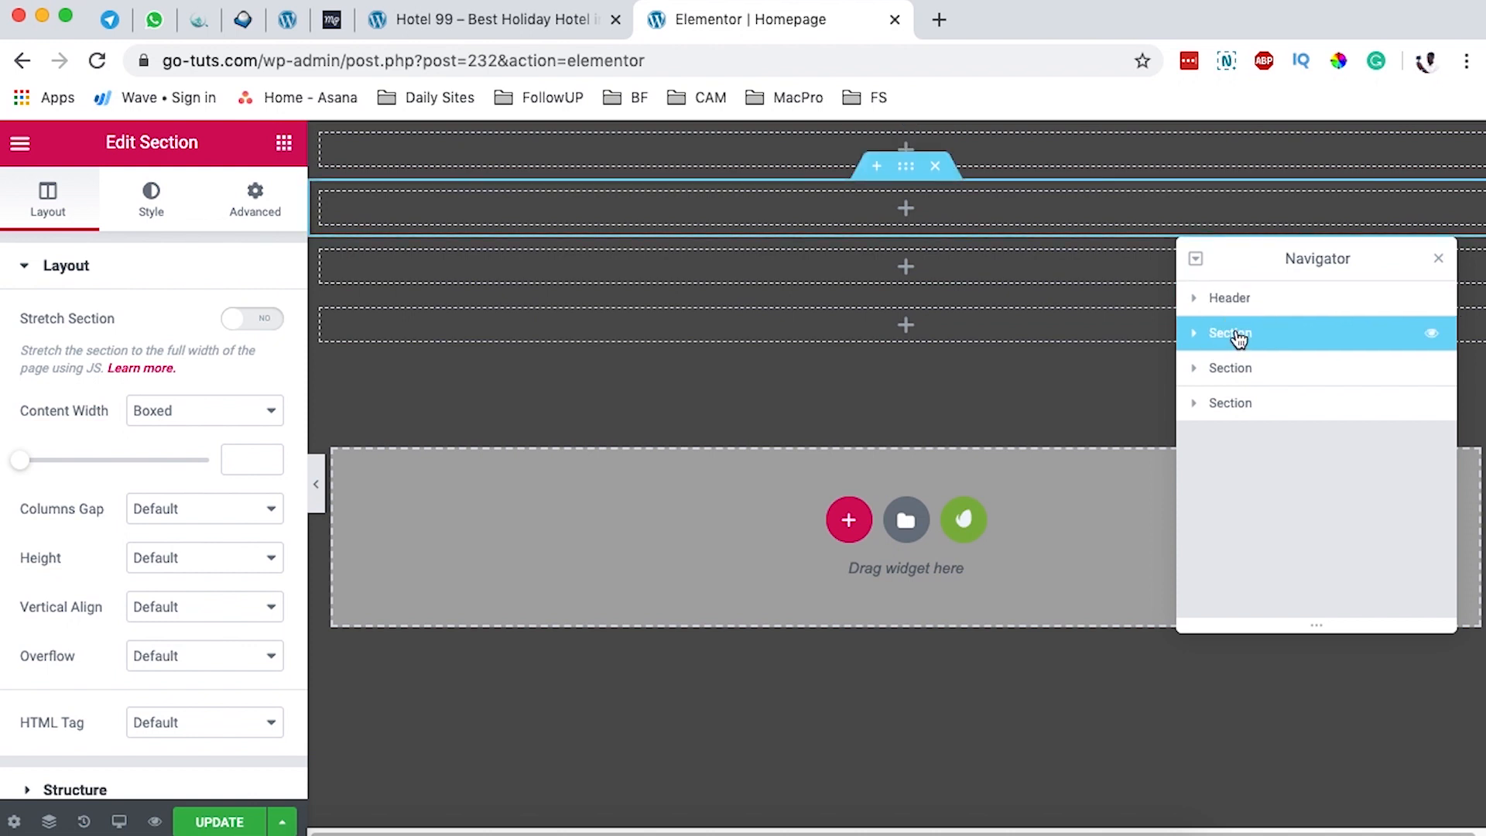
{"action": "double_click", "coordinate": [1237, 335]}
{"action": "type", "text": "Search Availiablity"}
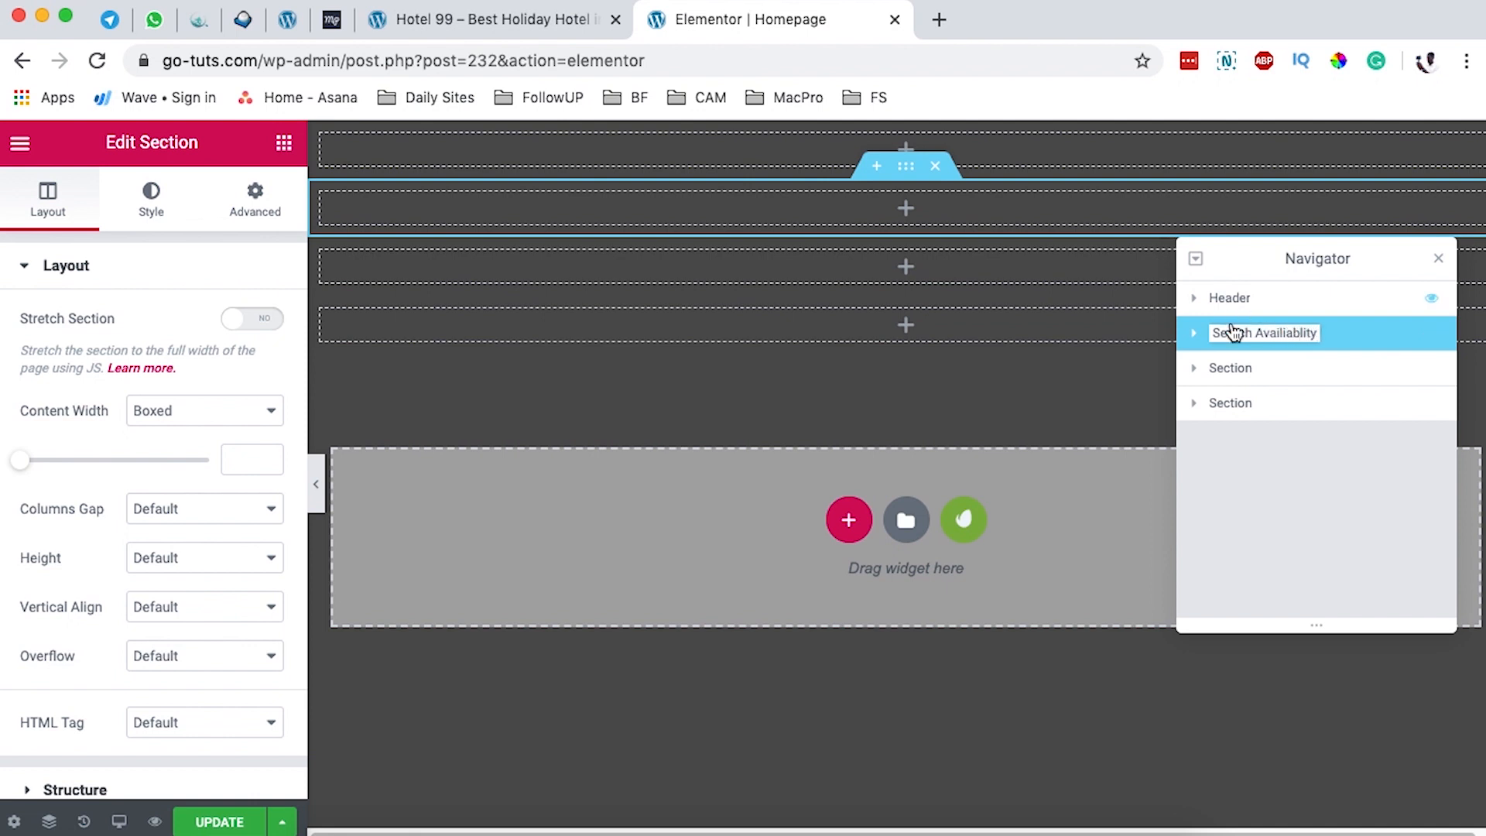
{"action": "left_click", "coordinate": [1229, 372]}
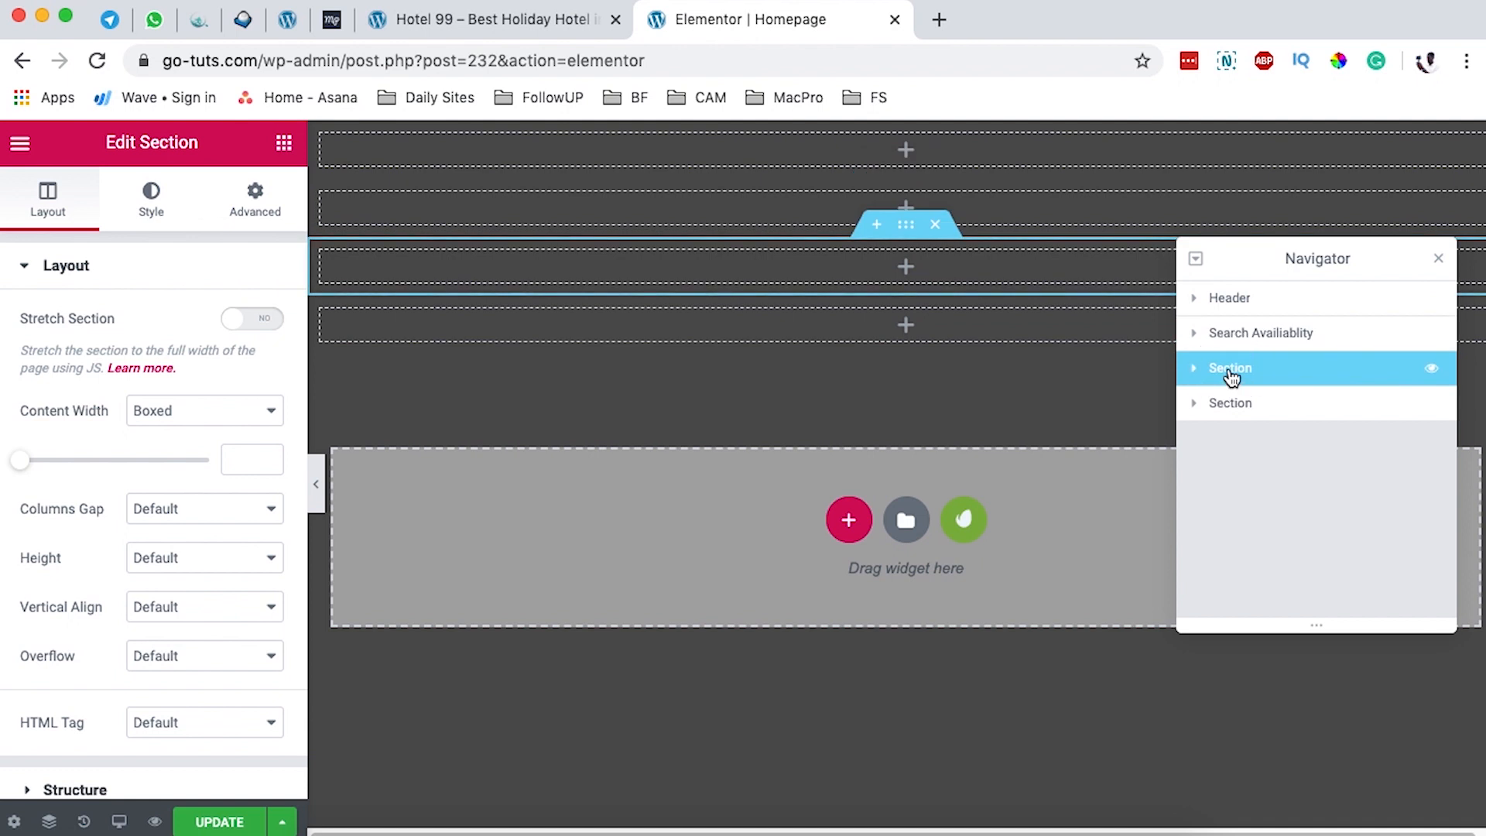
{"action": "double_click", "coordinate": [1230, 370]}
{"action": "type", "text": "Accomoda"}
Step: Duplicate the fourth section to add a fifth one, and rename the fourth section "Services"
{"action": "left_click", "coordinate": [1235, 408]}
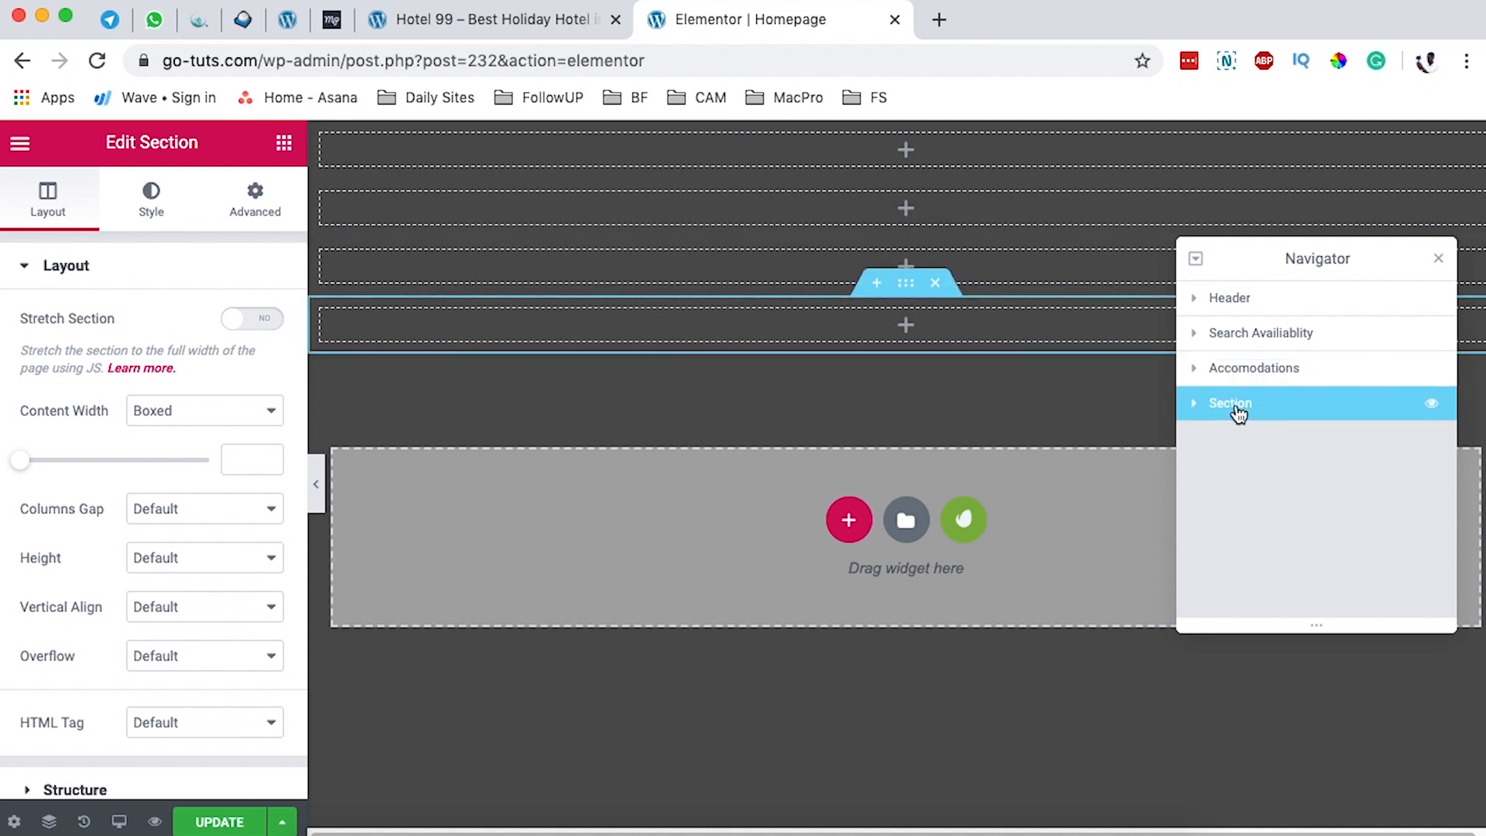
{"action": "right_click", "coordinate": [1315, 368]}
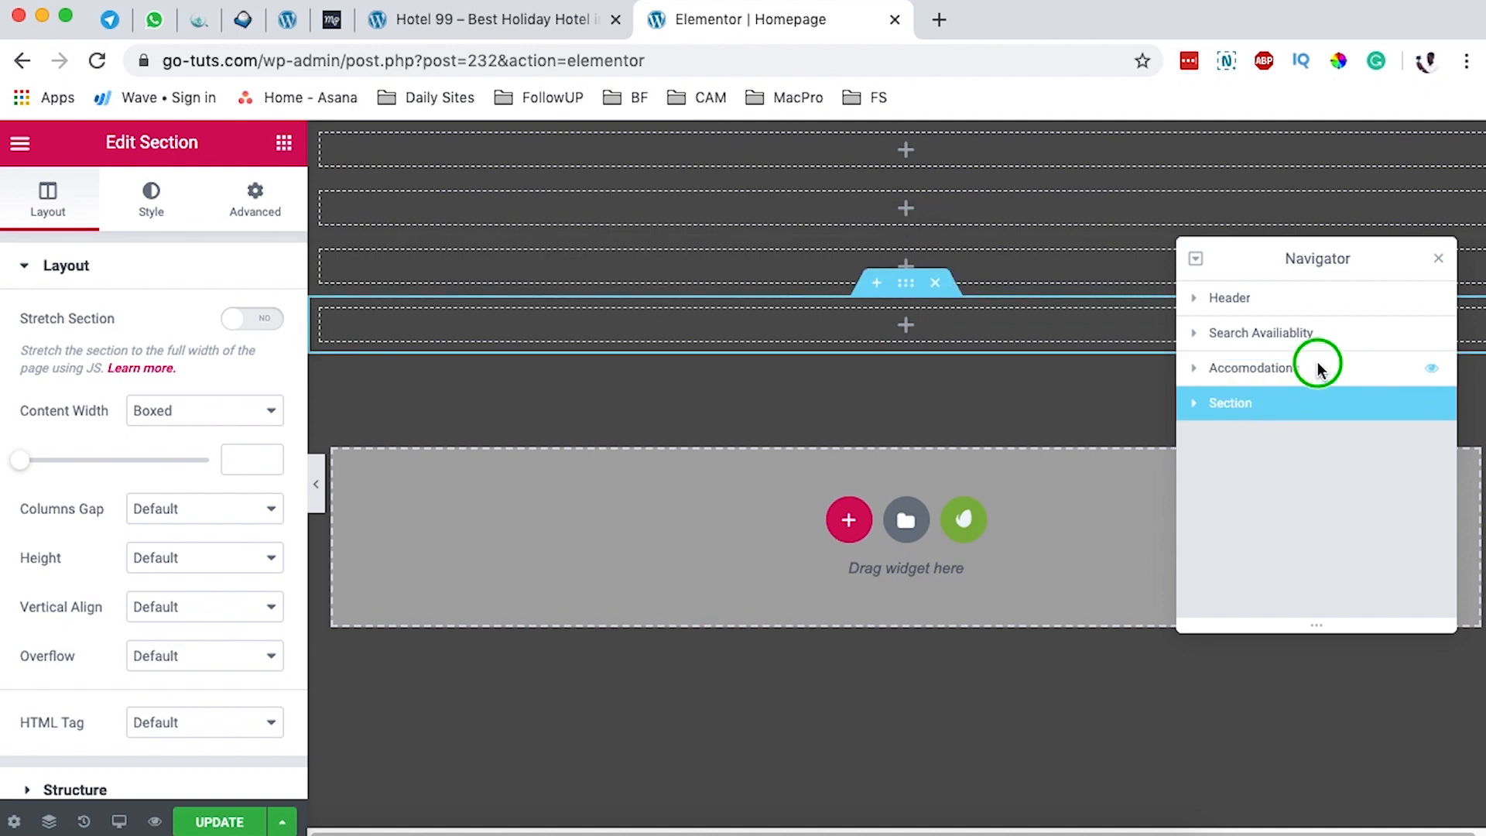
{"action": "left_click", "coordinate": [1285, 461]}
{"action": "left_click", "coordinate": [1230, 402]}
{"action": "double_click", "coordinate": [1230, 403]}
{"action": "type", "text": "Services"}
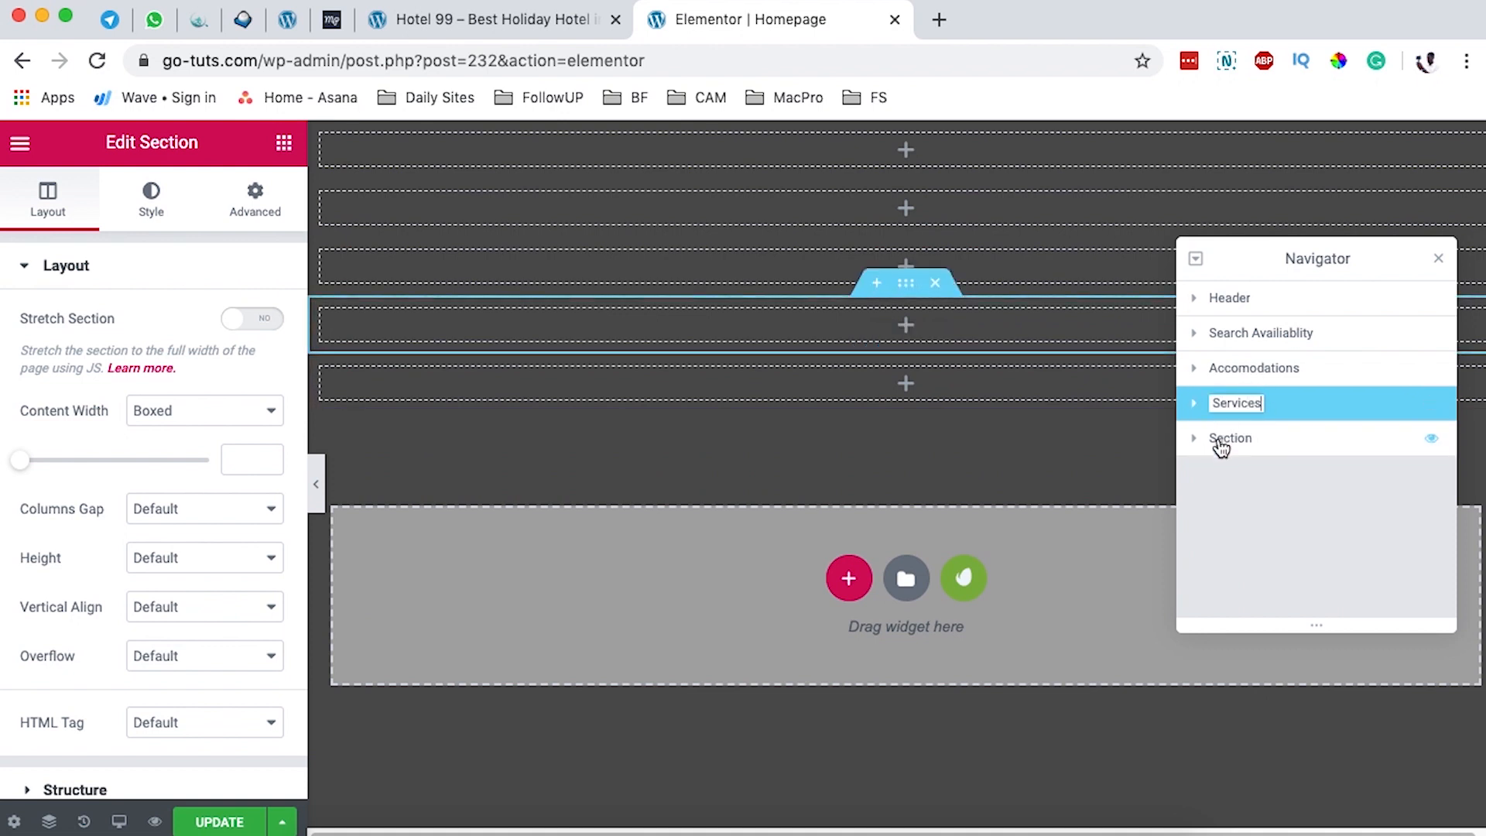
Step: Rename the fifth section "Footer"
{"action": "left_click", "coordinate": [1229, 440]}
{"action": "double_click", "coordinate": [1229, 439]}
{"action": "type", "text": "F"}
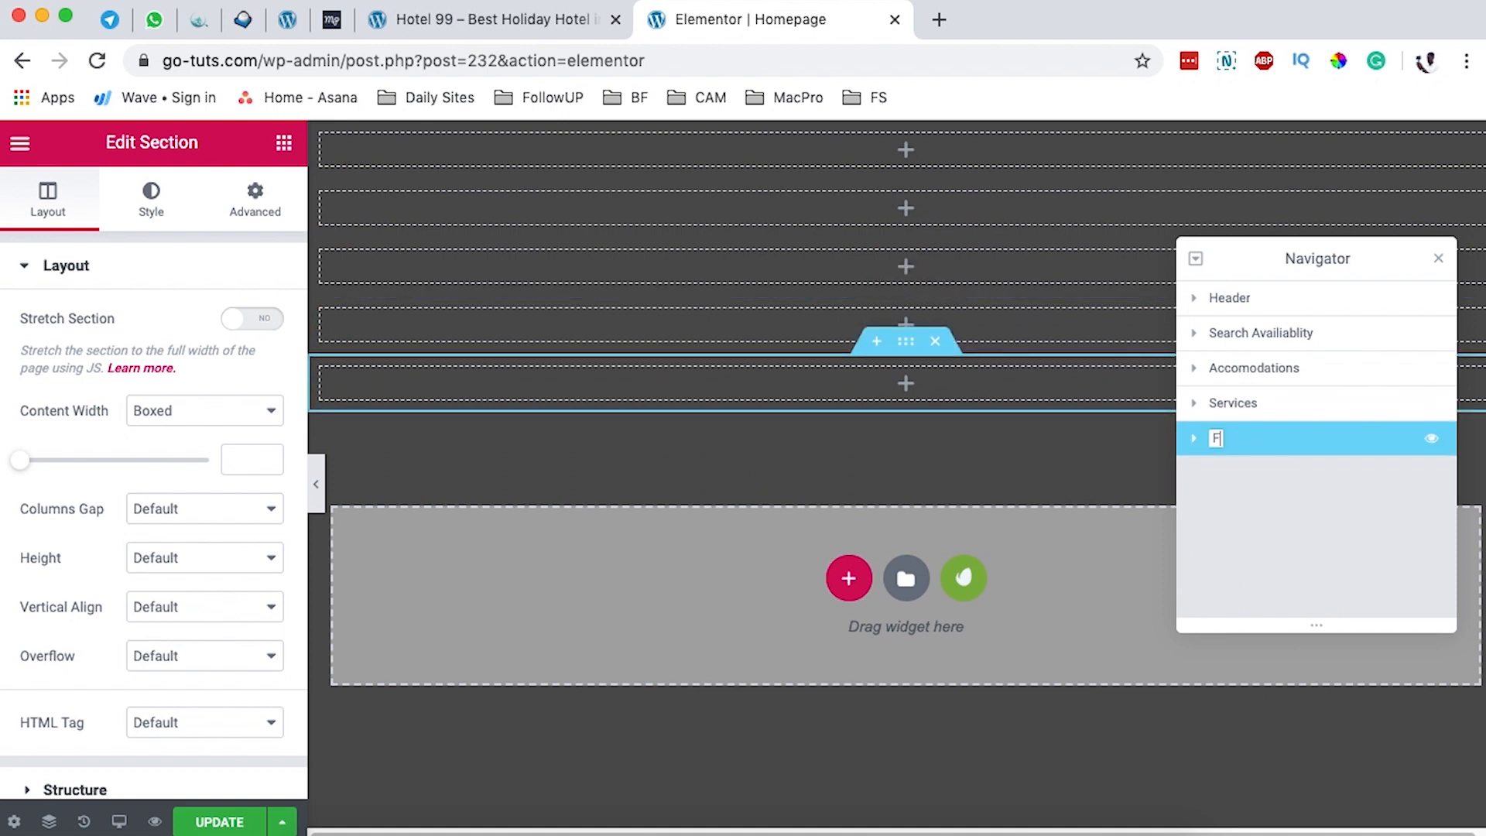
{"action": "type", "text": "ooter"}
{"action": "key", "text": "Return"}
Step: Select the Header section and review the header on the Hotel 99 homepage for comparison
{"action": "left_click", "coordinate": [1284, 305]}
{"action": "left_click", "coordinate": [483, 20]}
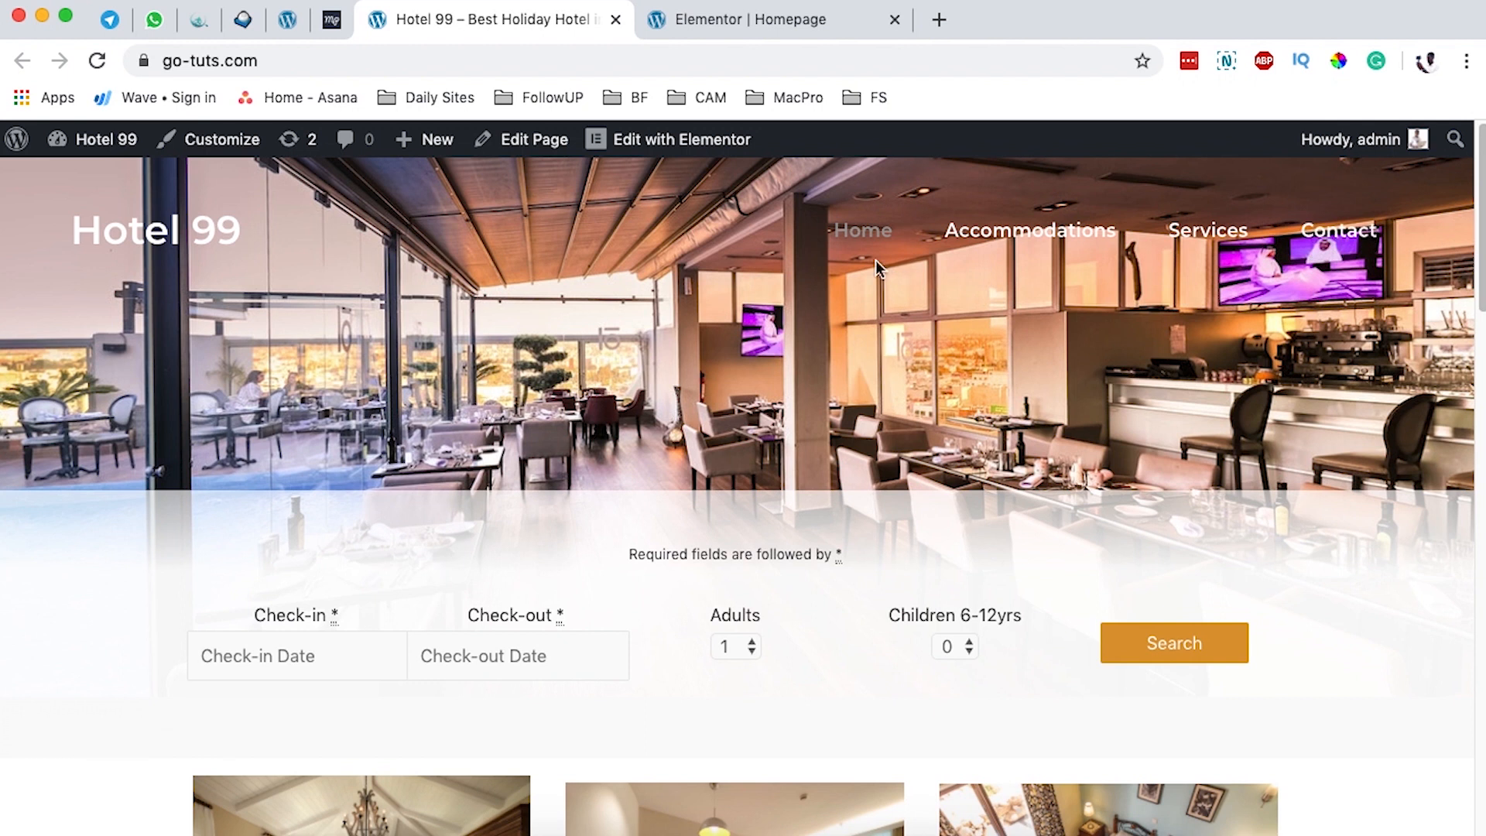
{"action": "left_click", "coordinate": [698, 26]}
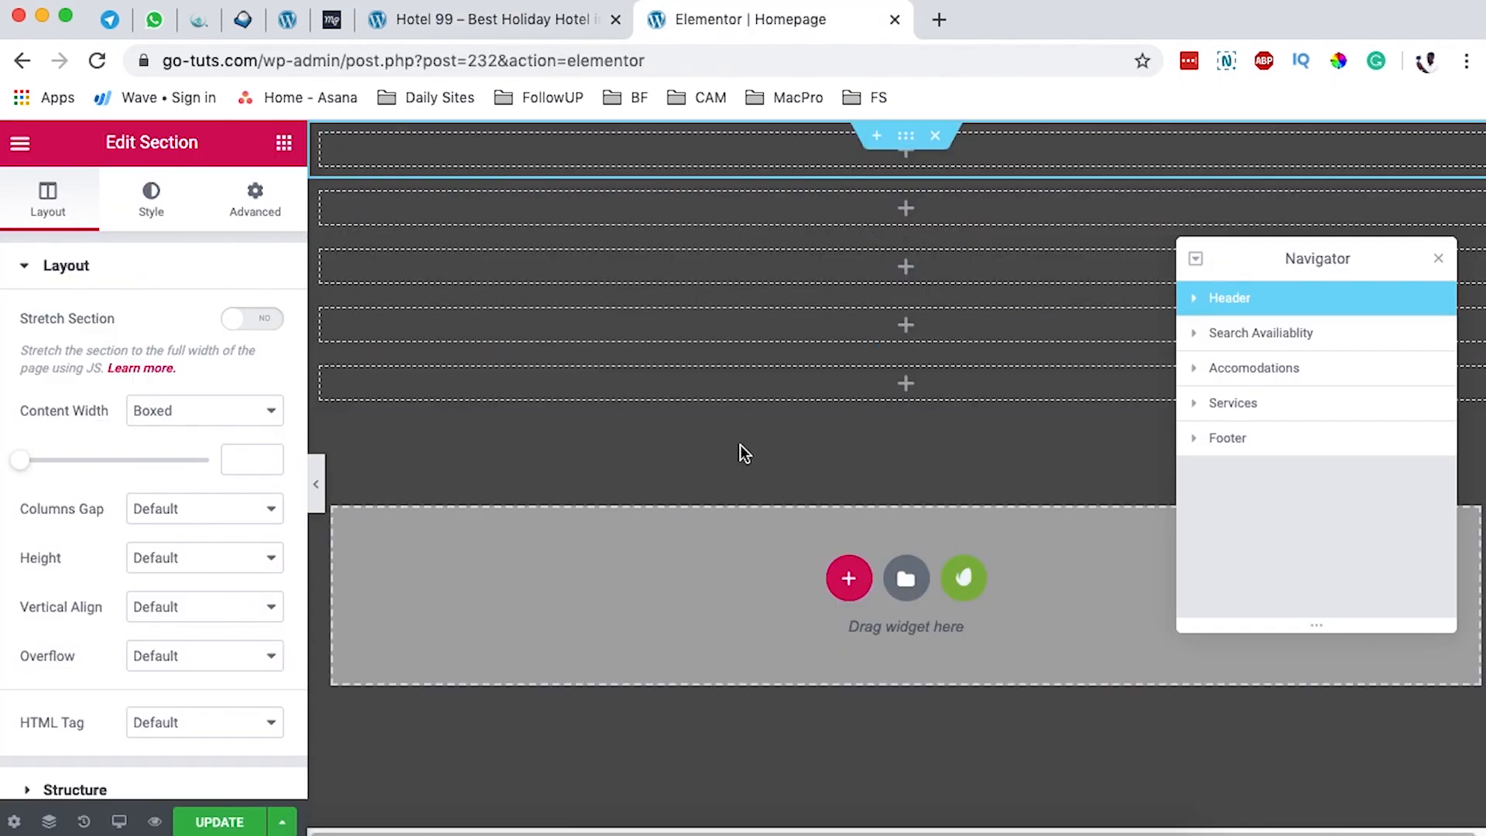
Step: Open the site's WordPress dashboard in a new tab and check where the header template is applied in Theme Builder
{"action": "left_click", "coordinate": [424, 23]}
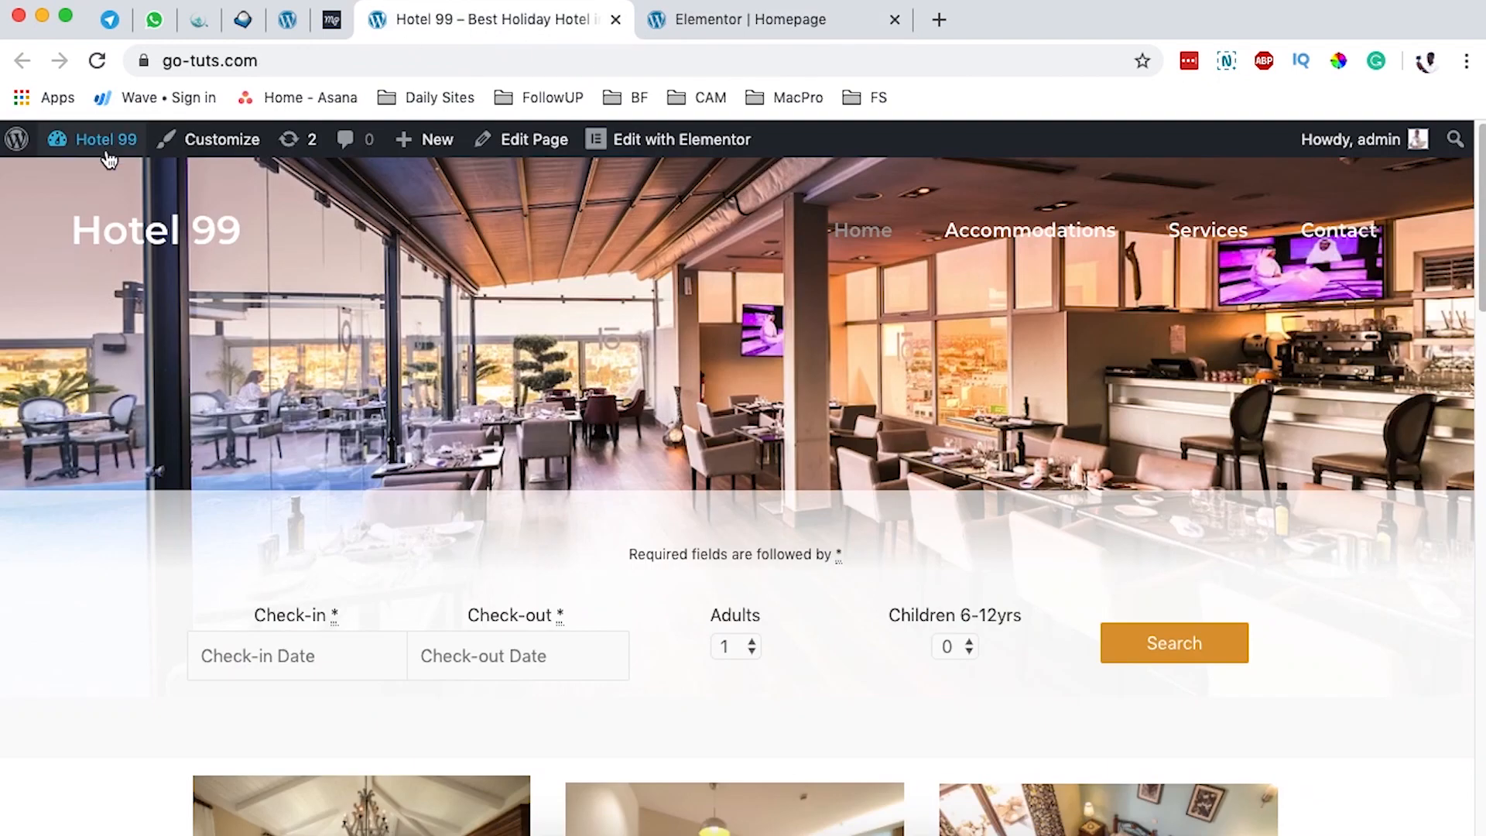
{"action": "mouse_move", "coordinate": [103, 142]}
{"action": "left_click", "coordinate": [113, 190], "text": "super"}
{"action": "left_click", "coordinate": [1024, 25]}
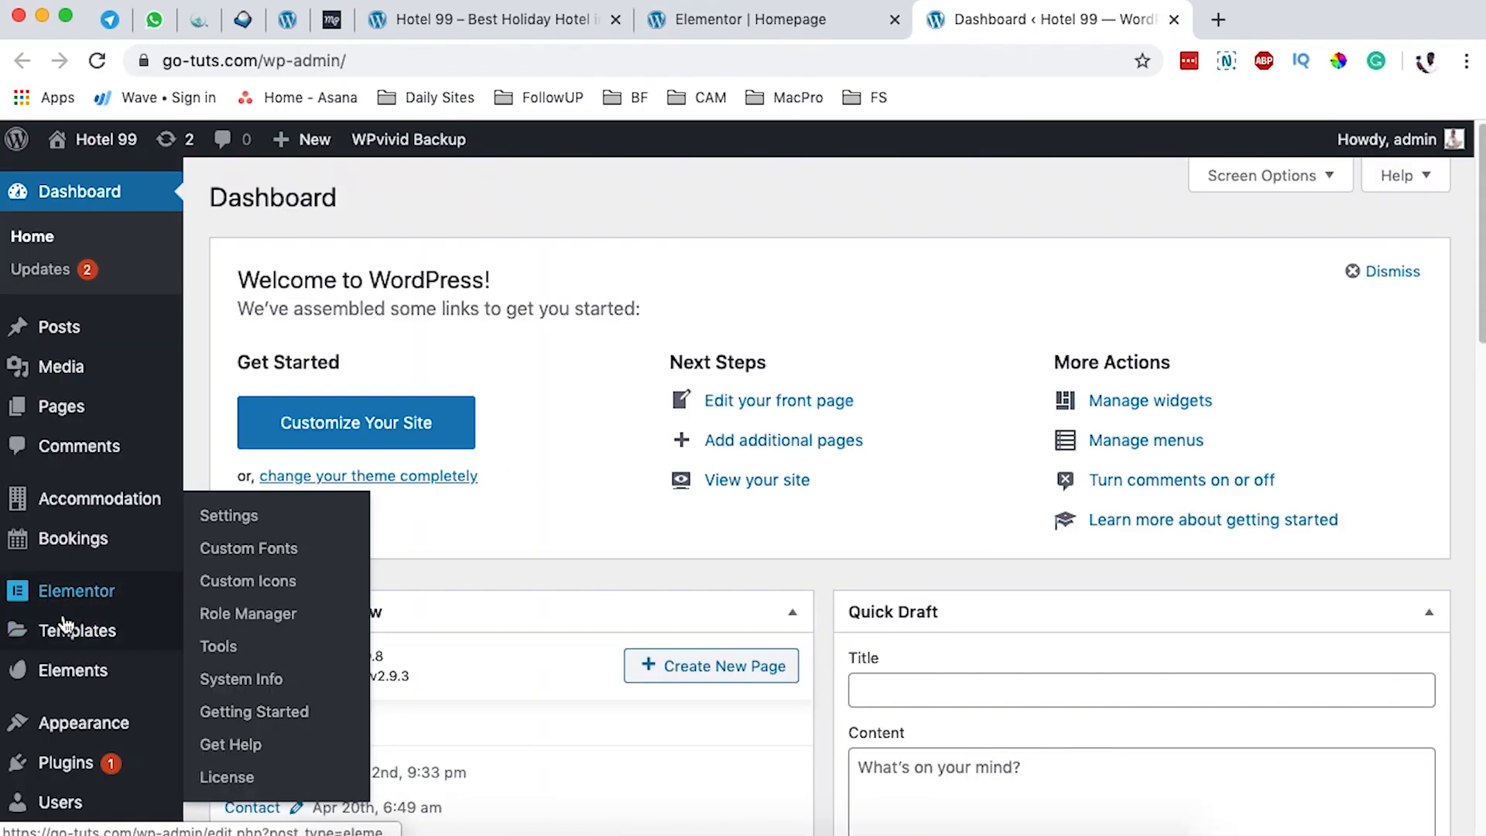
{"action": "mouse_move", "coordinate": [78, 630]}
{"action": "left_click", "coordinate": [215, 702]}
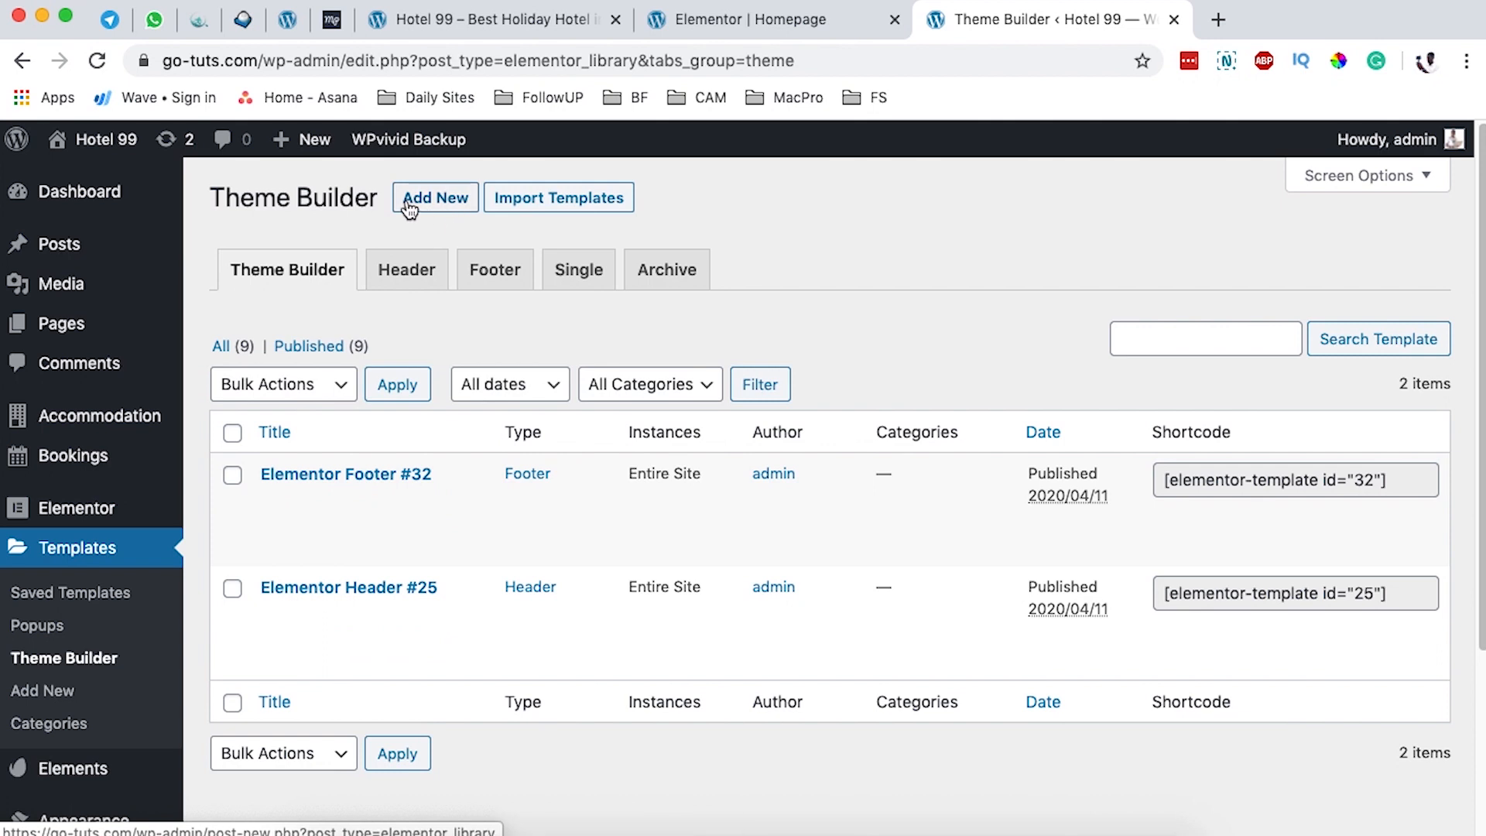
{"action": "mouse_move", "coordinate": [320, 597]}
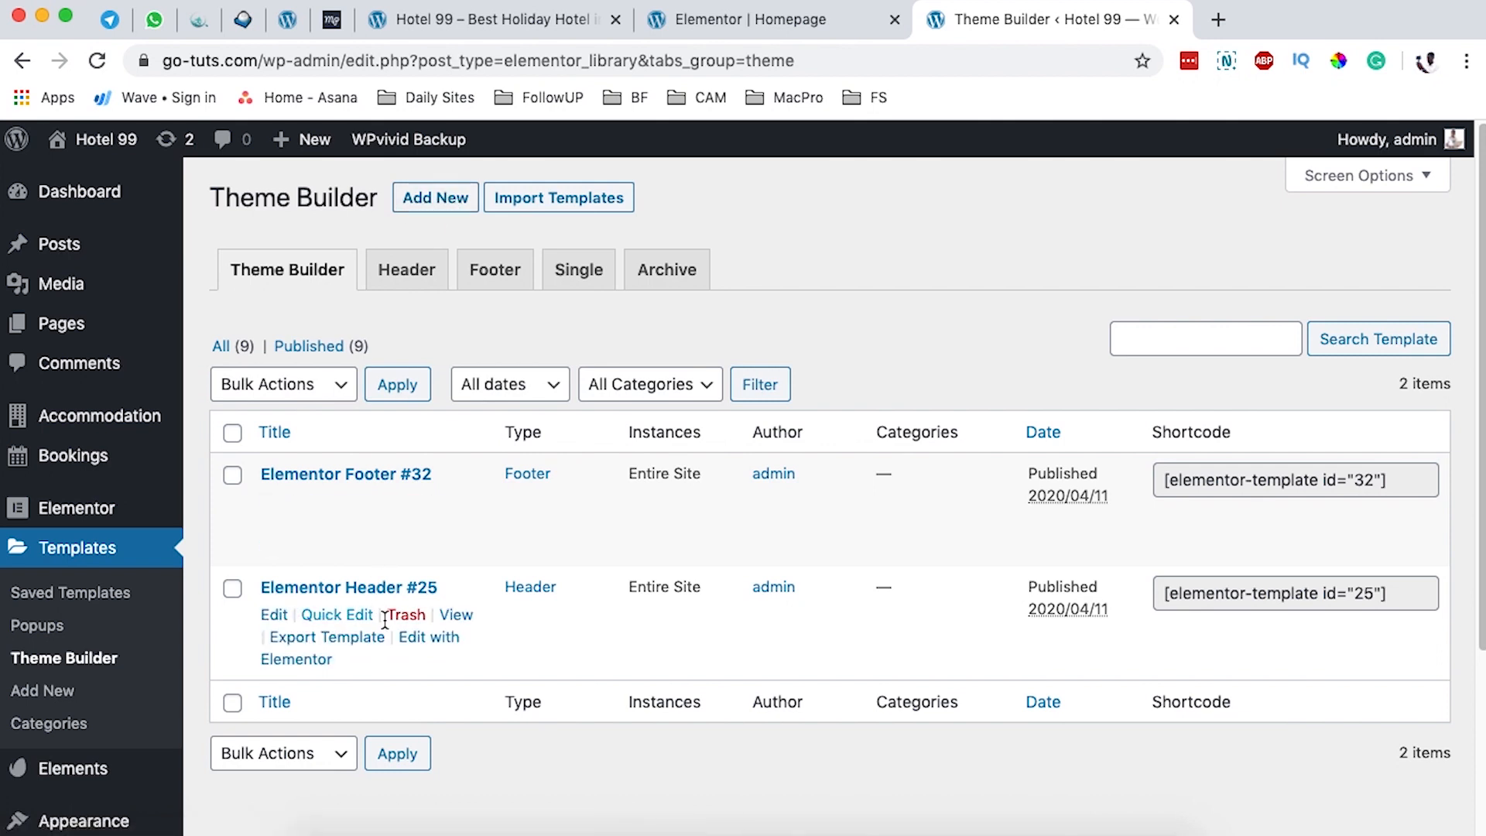
{"action": "left_click_drag", "start_coordinate": [629, 588], "coordinate": [690, 585]}
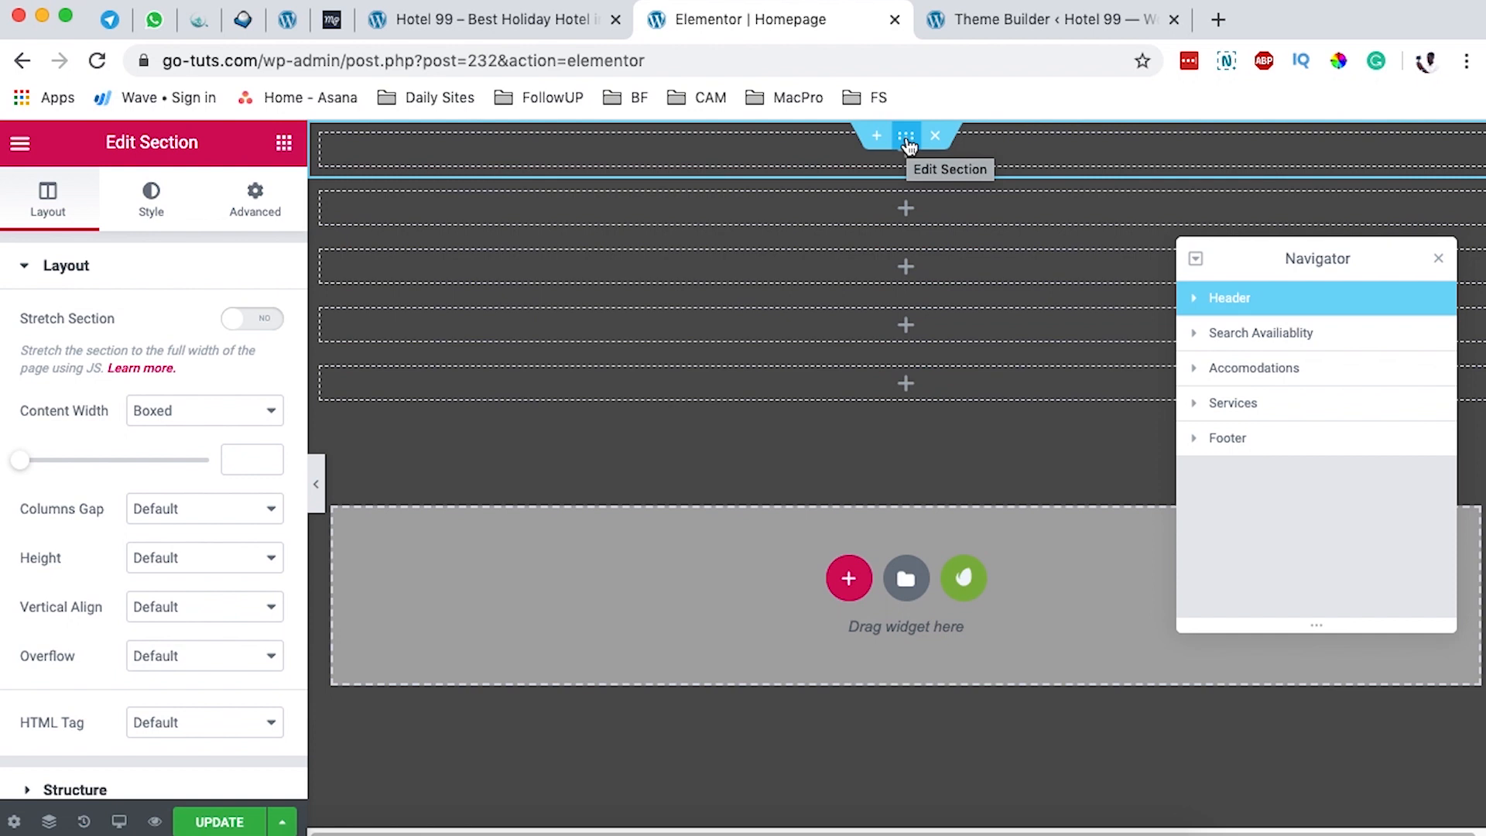
Step: Check the Hotel 99 header layout and add a second column to the Header section of the Homepage
{"action": "key", "text": "ctrl+shift+Tab"}
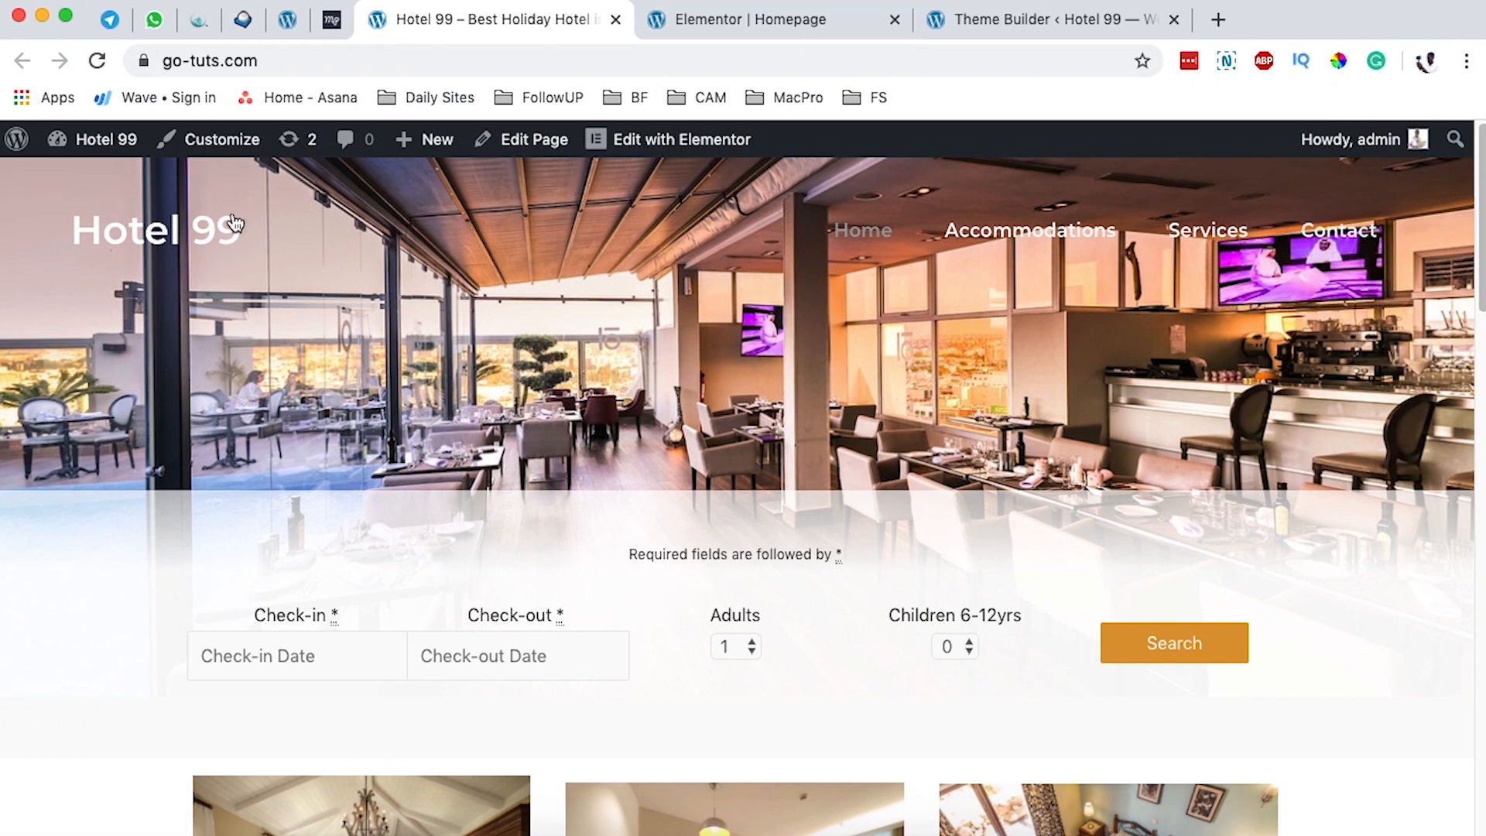
{"action": "left_click", "coordinate": [746, 21]}
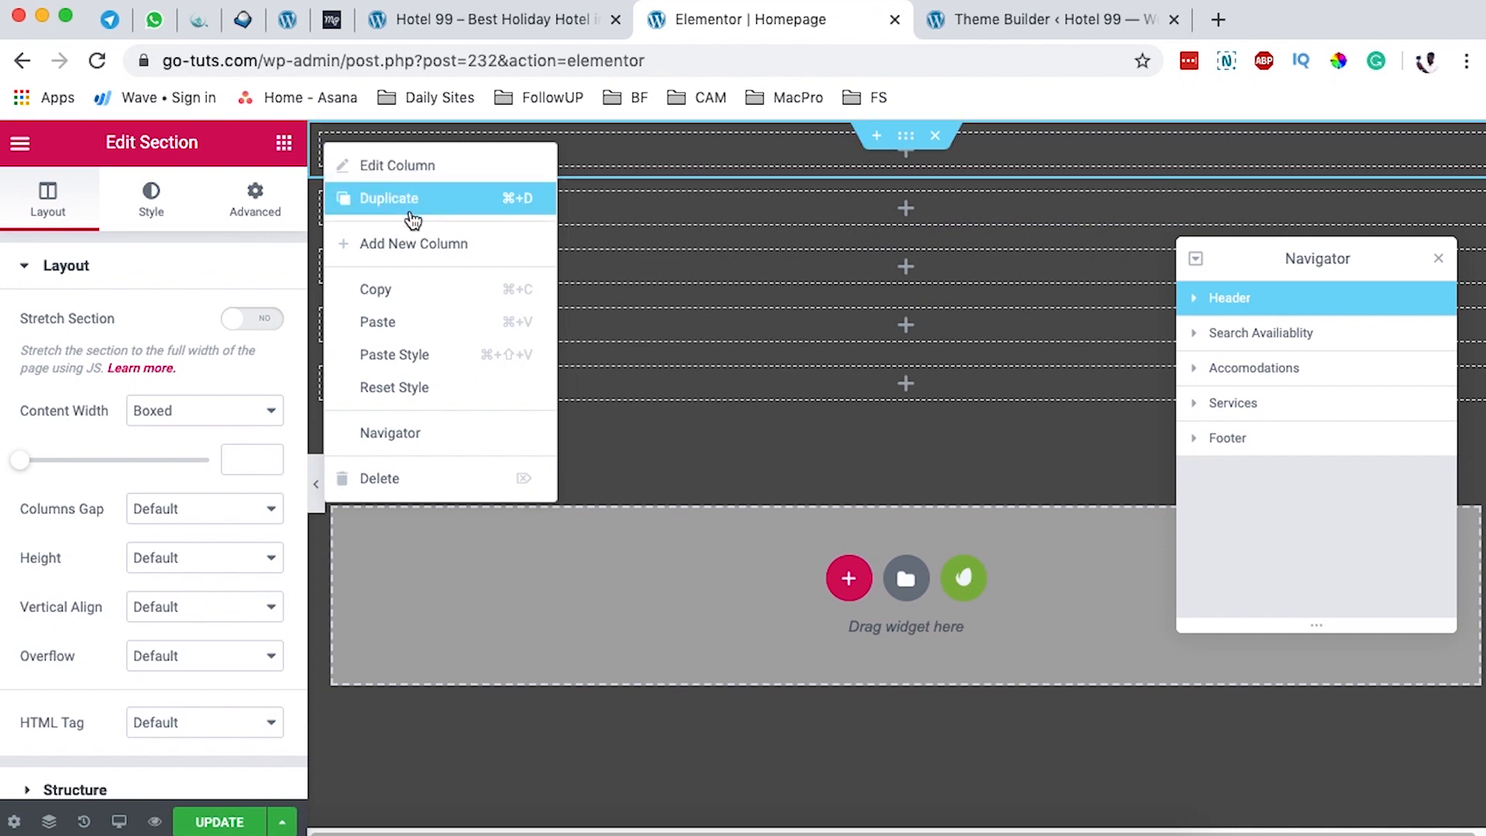
{"action": "left_click", "coordinate": [547, 243]}
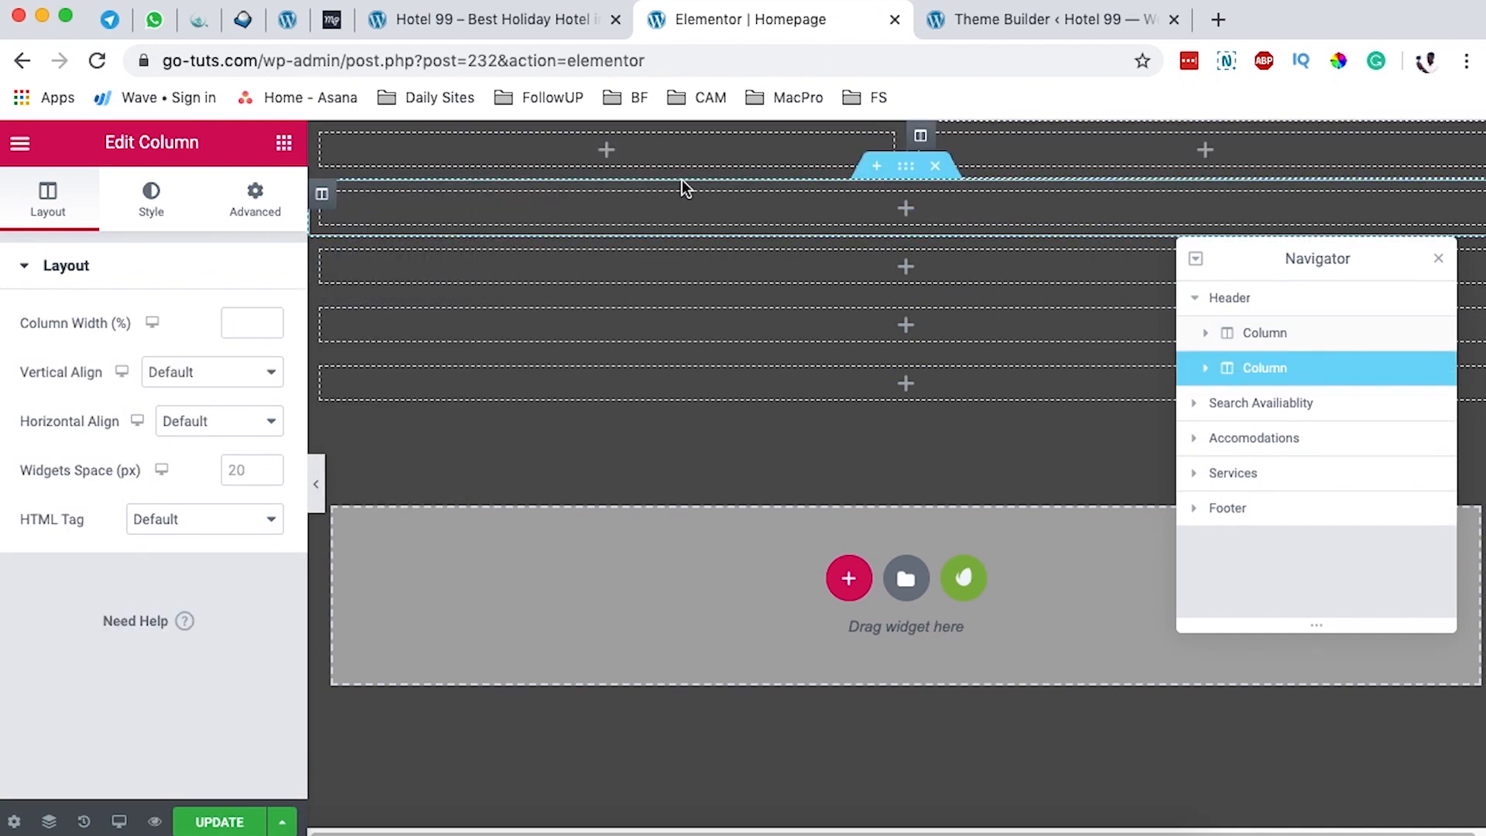
Step: Search the widgets for "site" and place a Site Title widget in the Header section's first column
{"action": "left_click", "coordinate": [283, 142]}
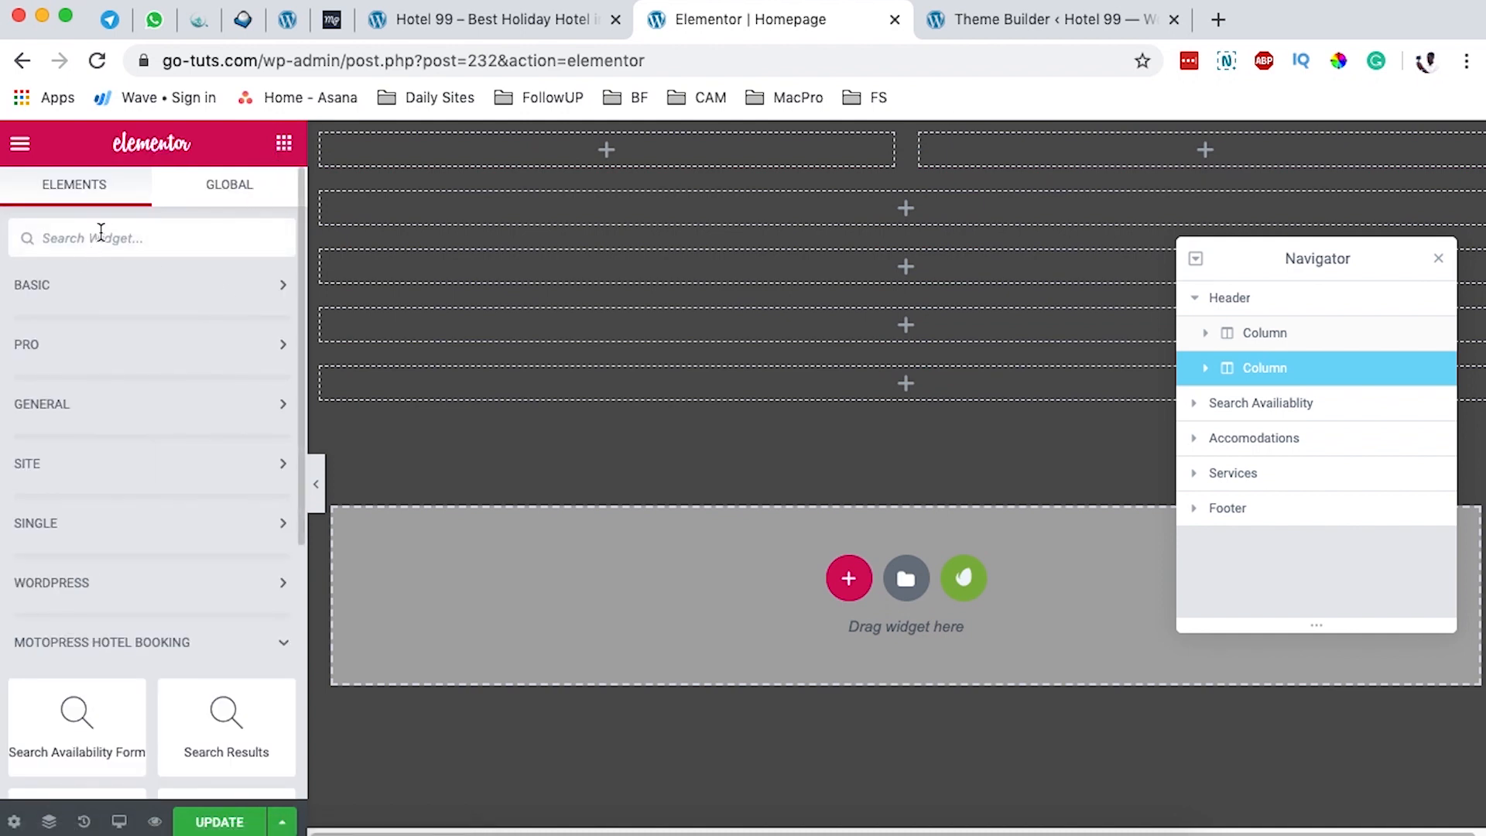
{"action": "type", "text": "site"}
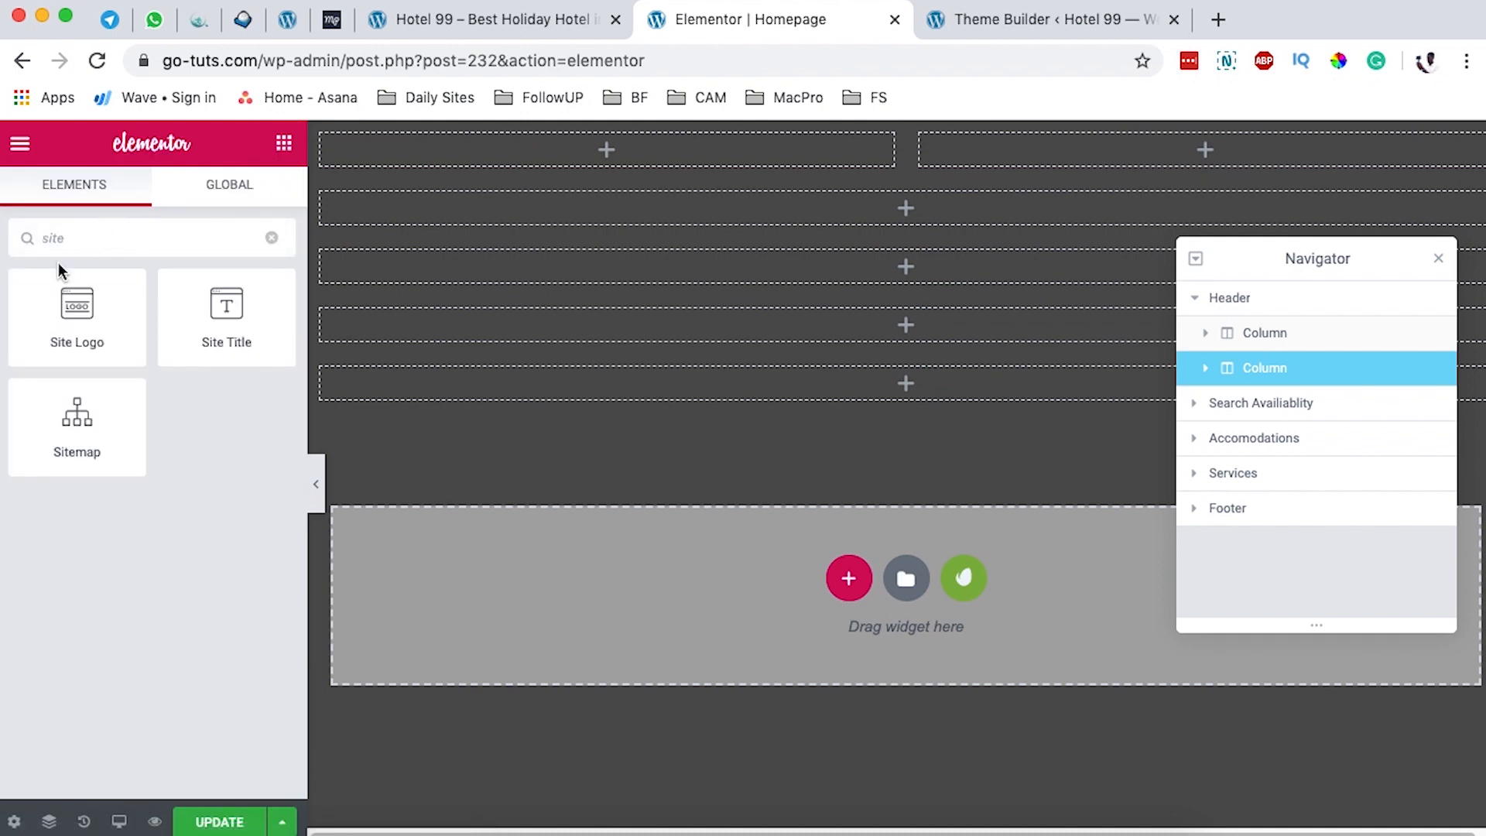
{"action": "left_click_drag", "start_coordinate": [217, 317], "coordinate": [573, 201]}
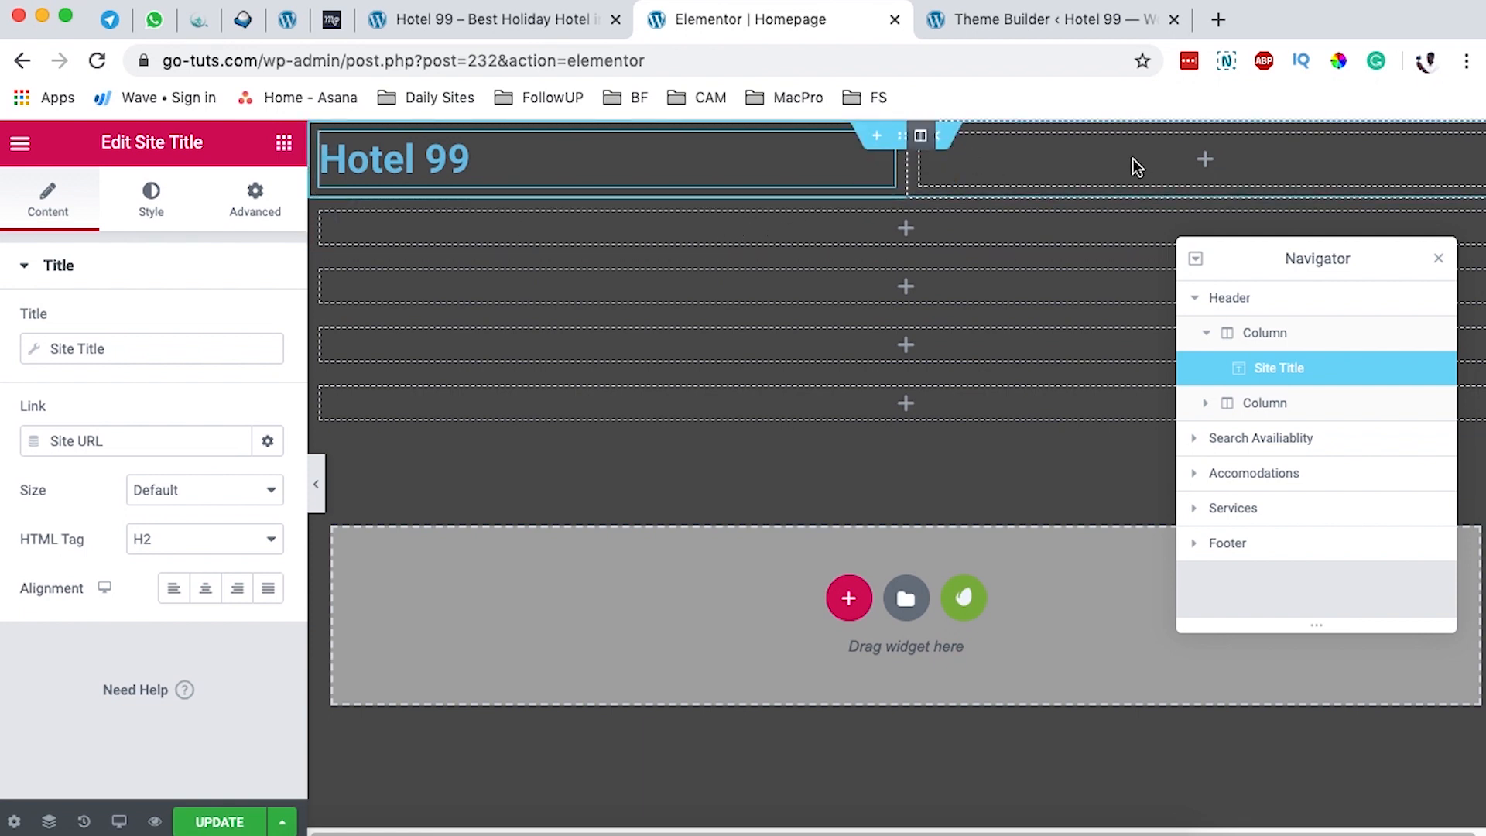
Step: Search the widgets for "nav" and place a Nav Menu widget in the Header section's second column
{"action": "left_click", "coordinate": [283, 142]}
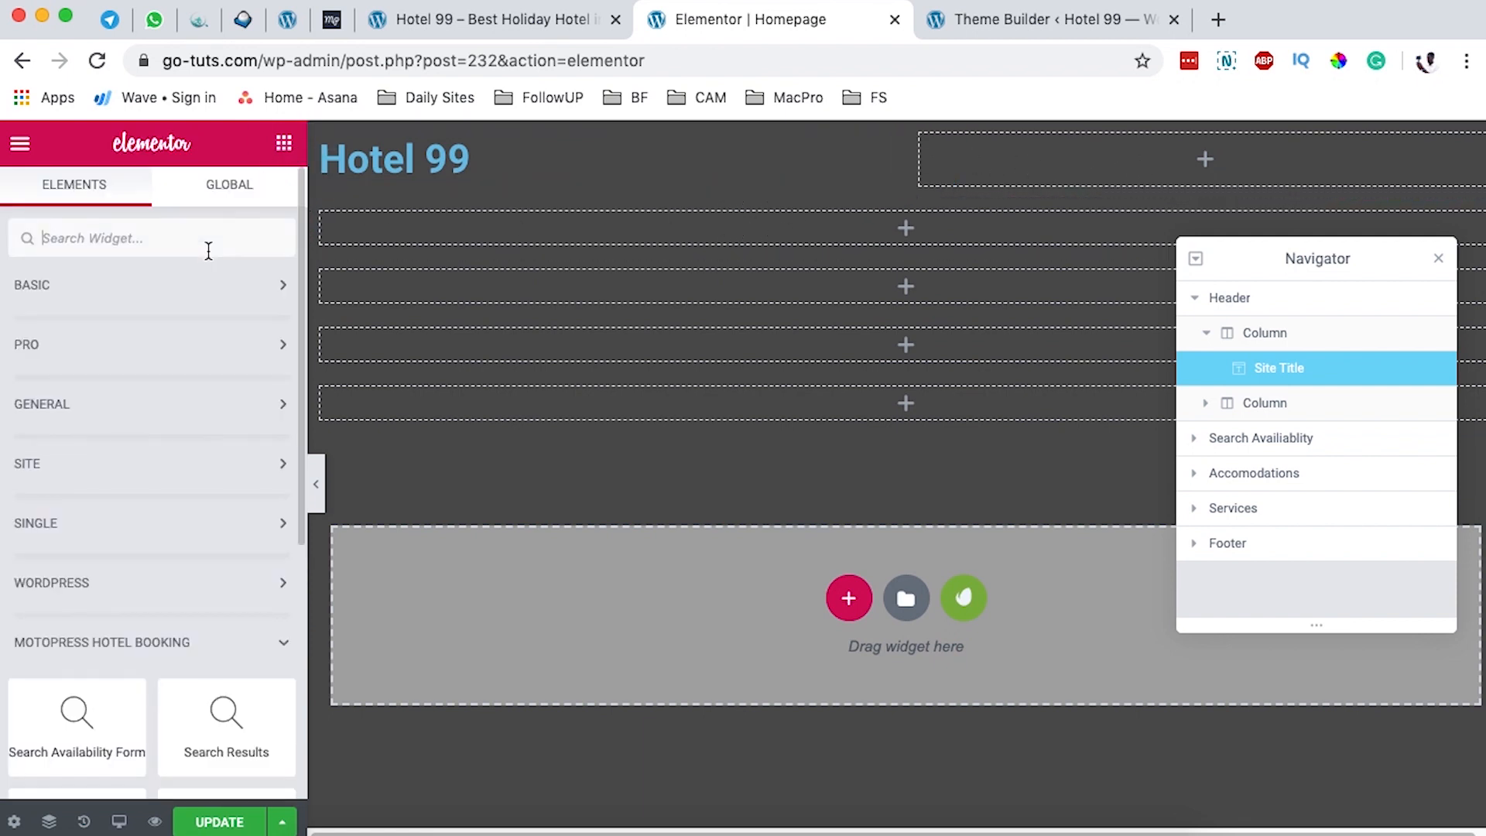
{"action": "type", "text": "nav"}
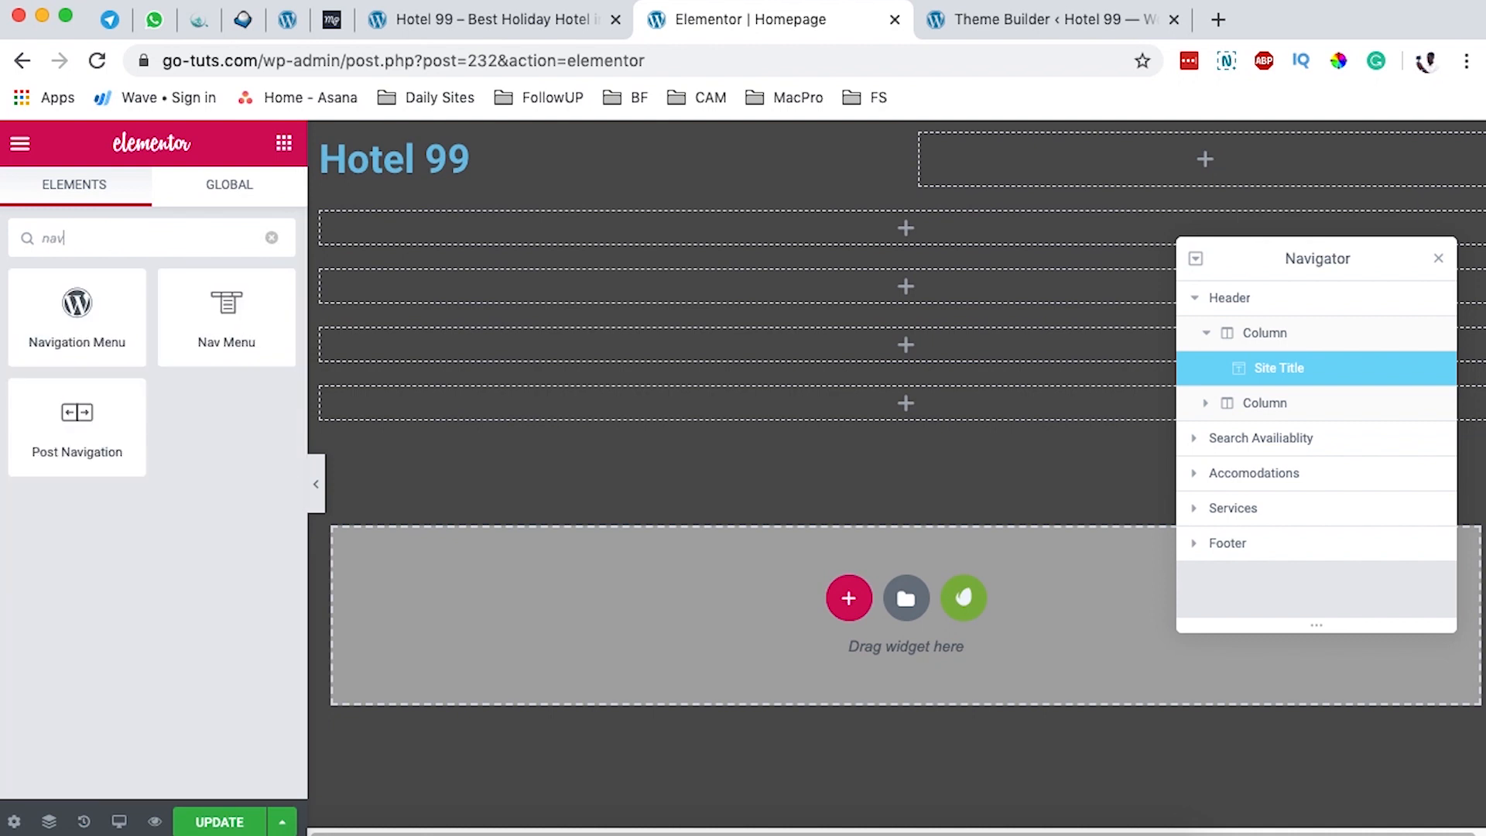
{"action": "left_click_drag", "start_coordinate": [223, 333], "coordinate": [1223, 163]}
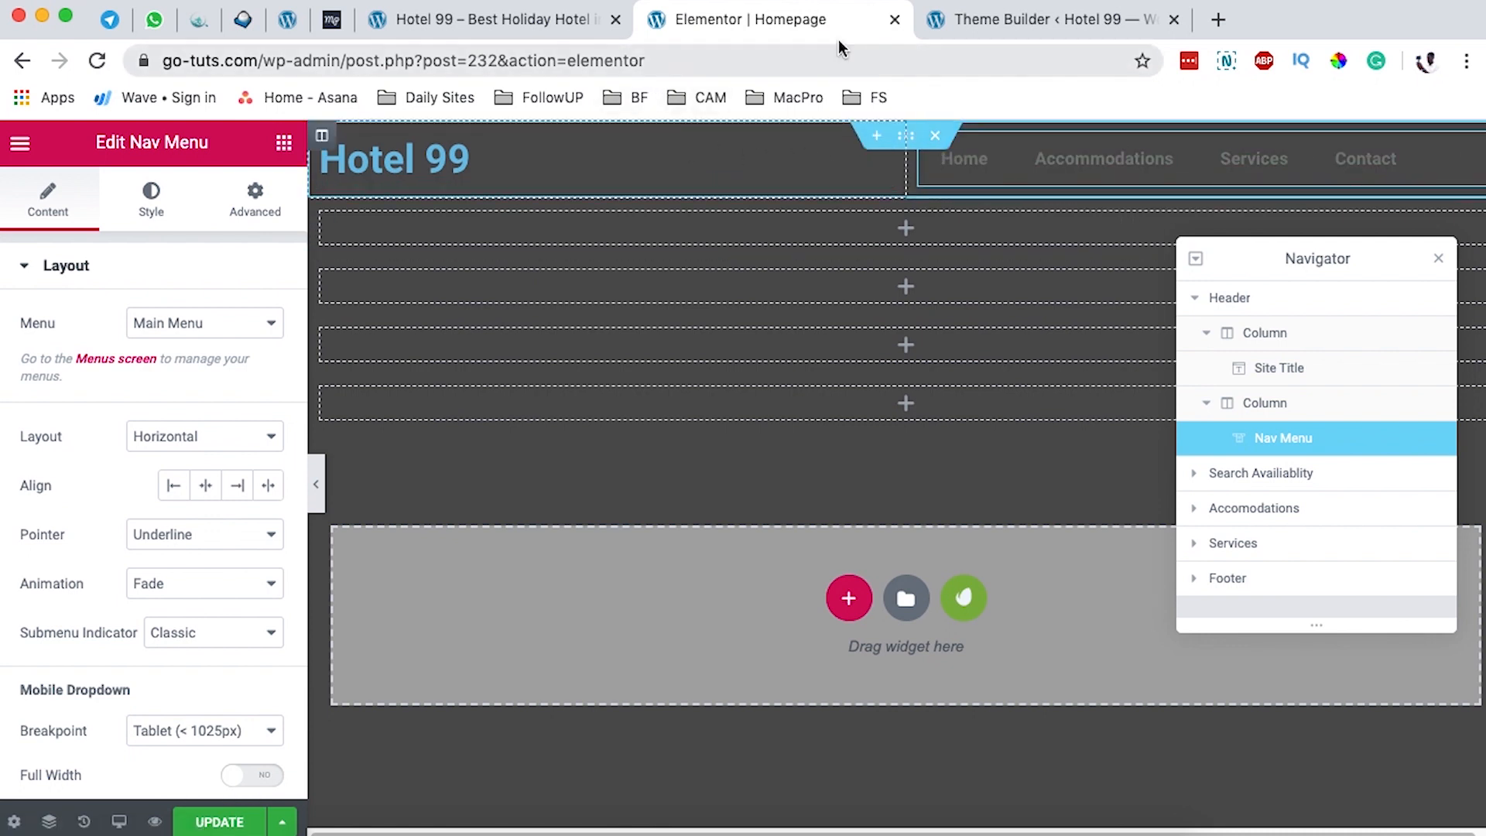
Step: Check the reference Hotel 99 header and set the restaurant interior photo as the Header section's classic background image
{"action": "left_click", "coordinate": [558, 25]}
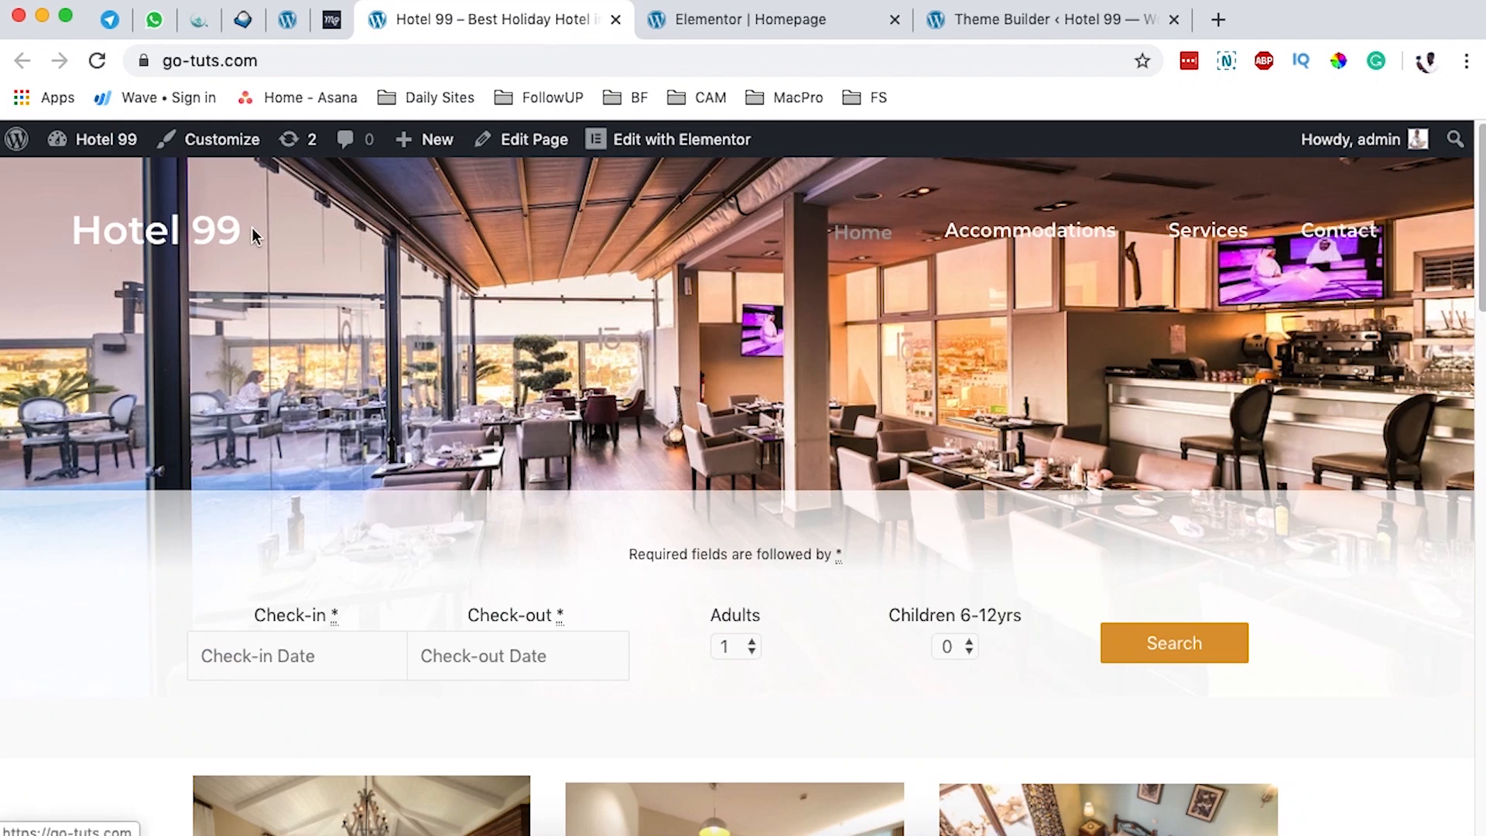
{"action": "left_click", "coordinate": [715, 17]}
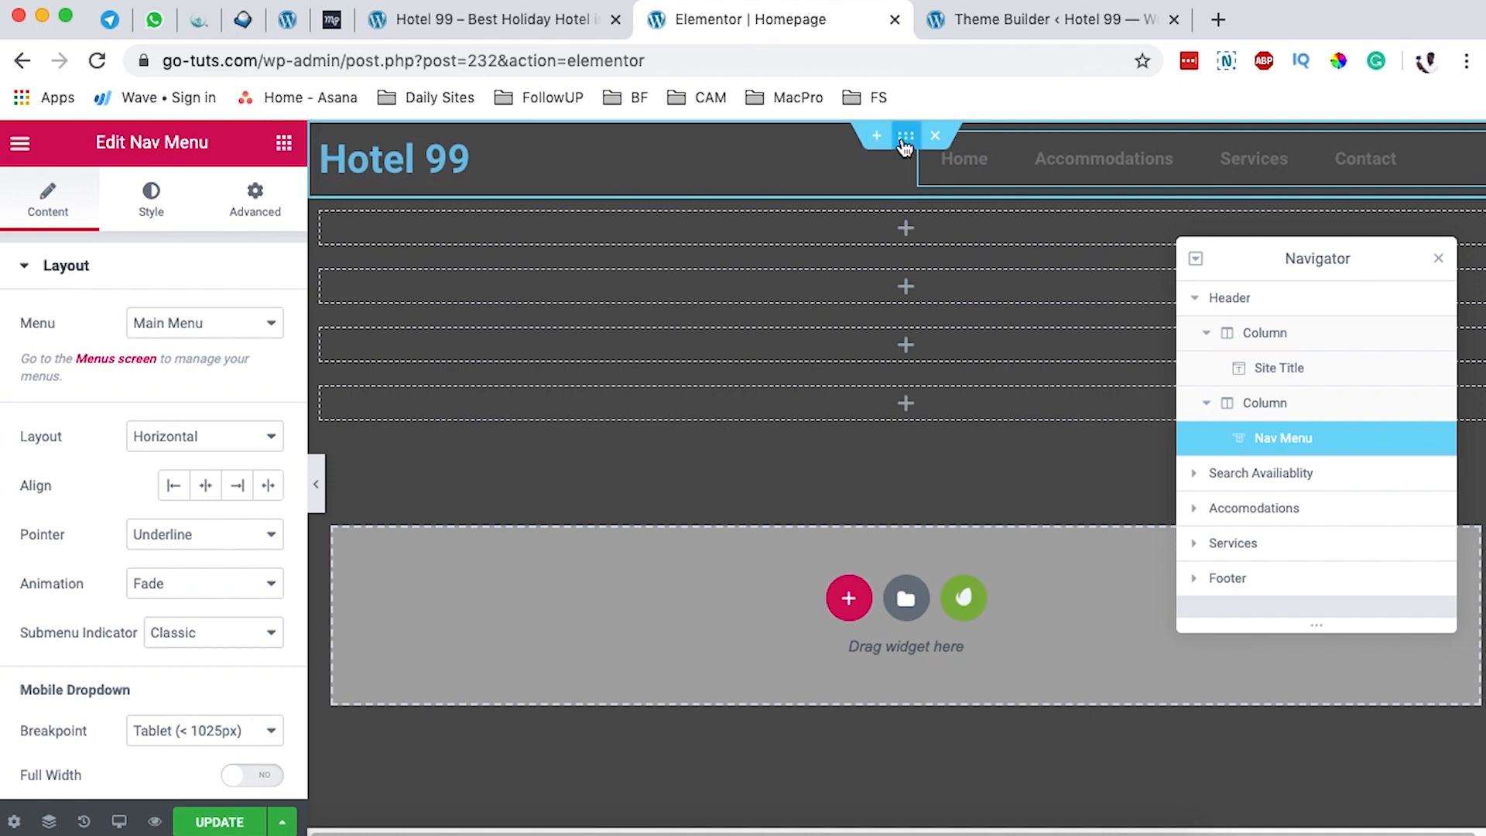
{"action": "left_click", "coordinate": [904, 147]}
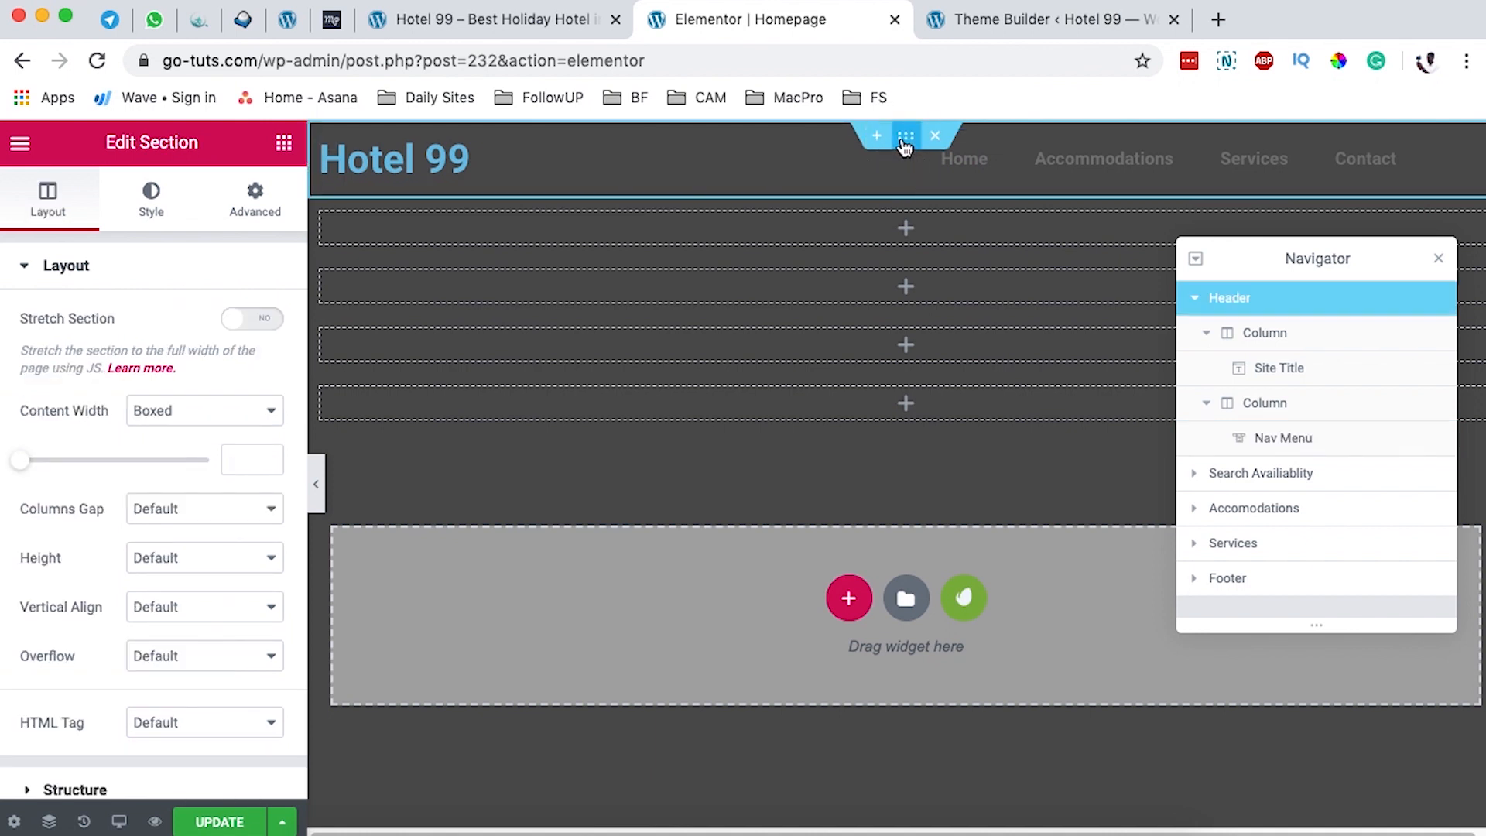
{"action": "left_click", "coordinate": [154, 199]}
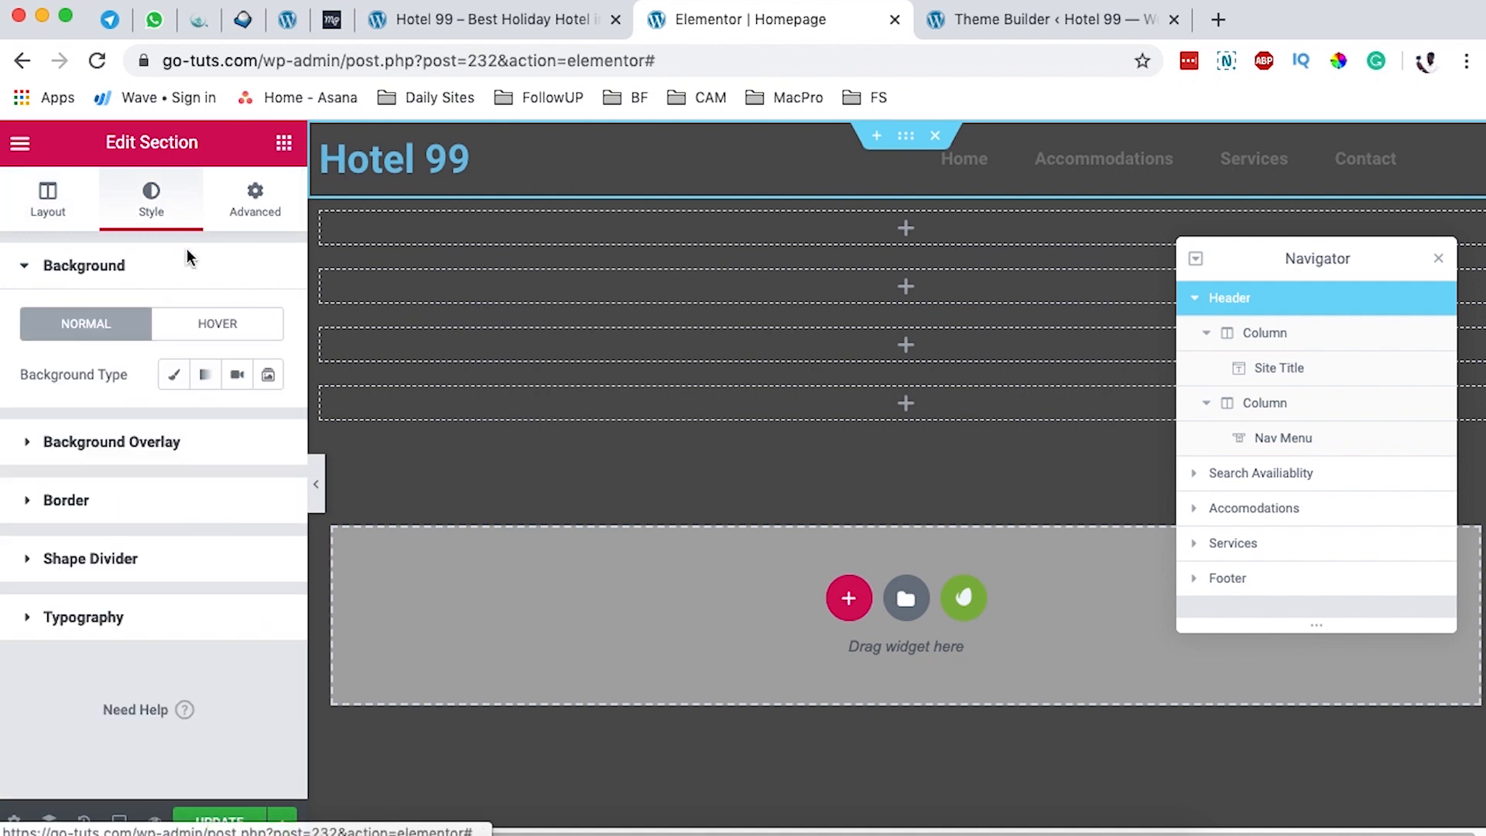
{"action": "left_click", "coordinate": [174, 374]}
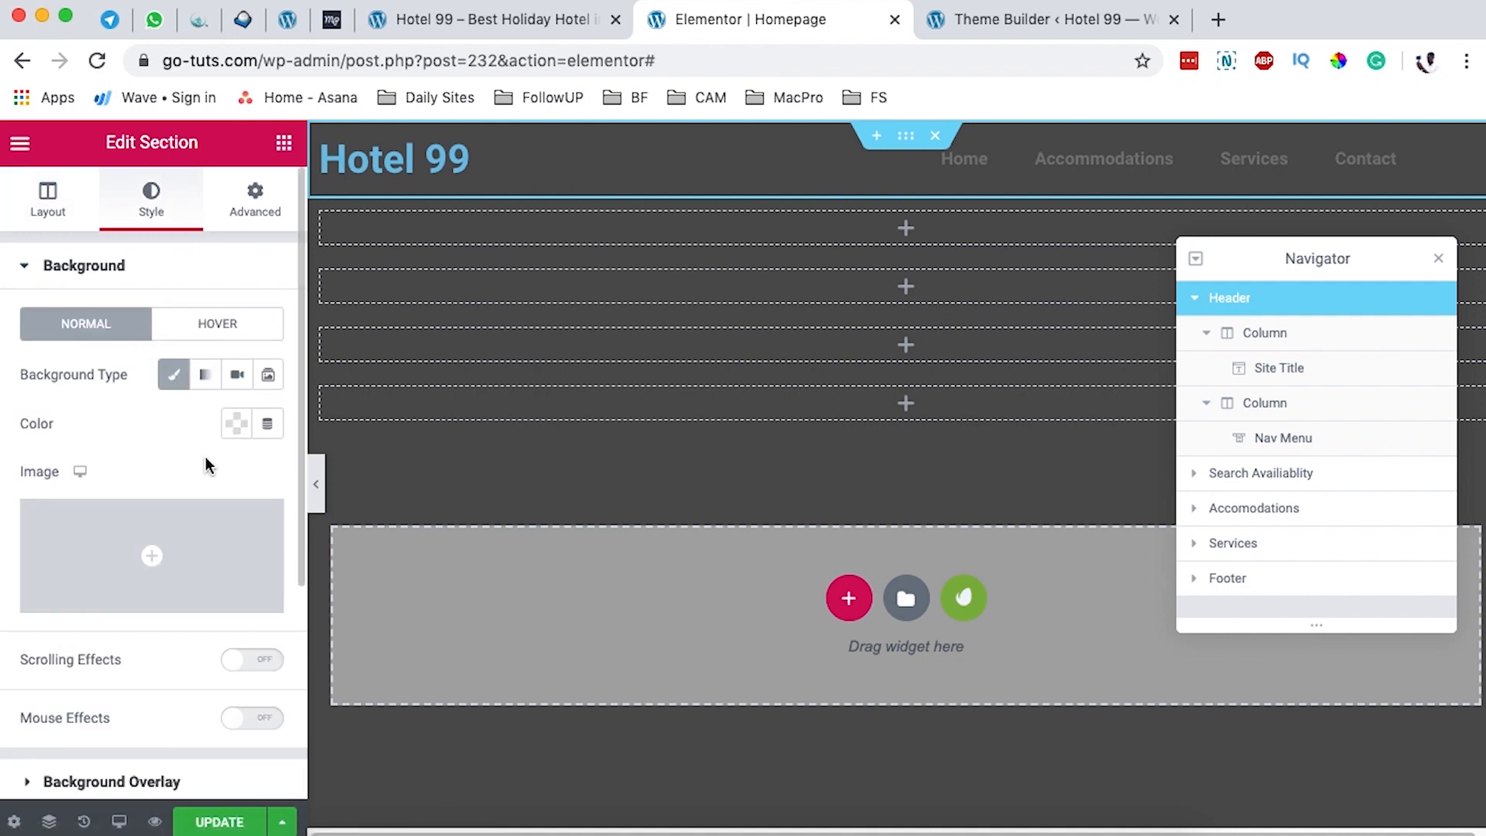
{"action": "left_click", "coordinate": [217, 528]}
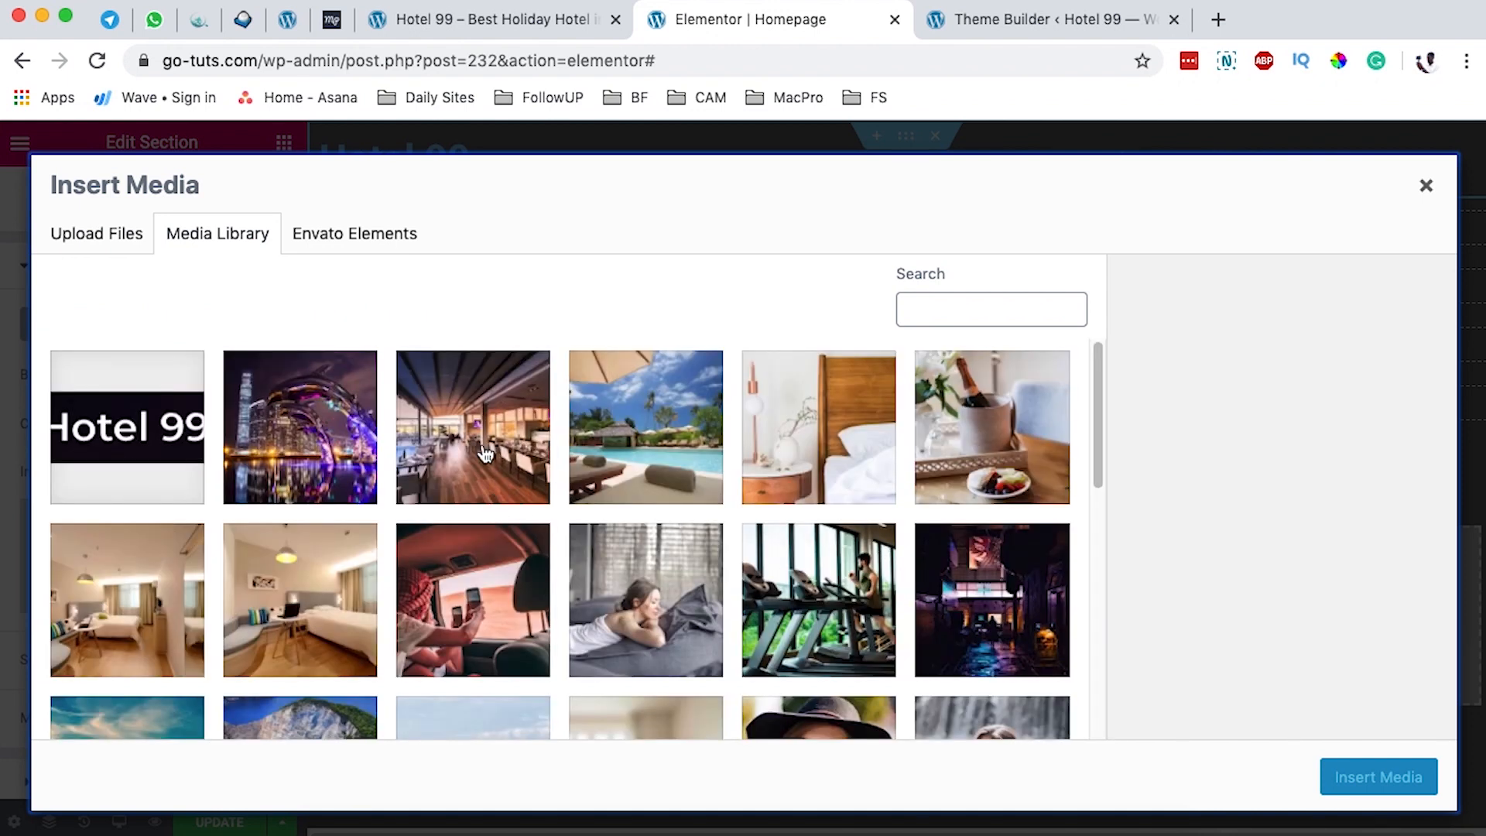
{"action": "left_click", "coordinate": [485, 452]}
{"action": "left_click", "coordinate": [1346, 777]}
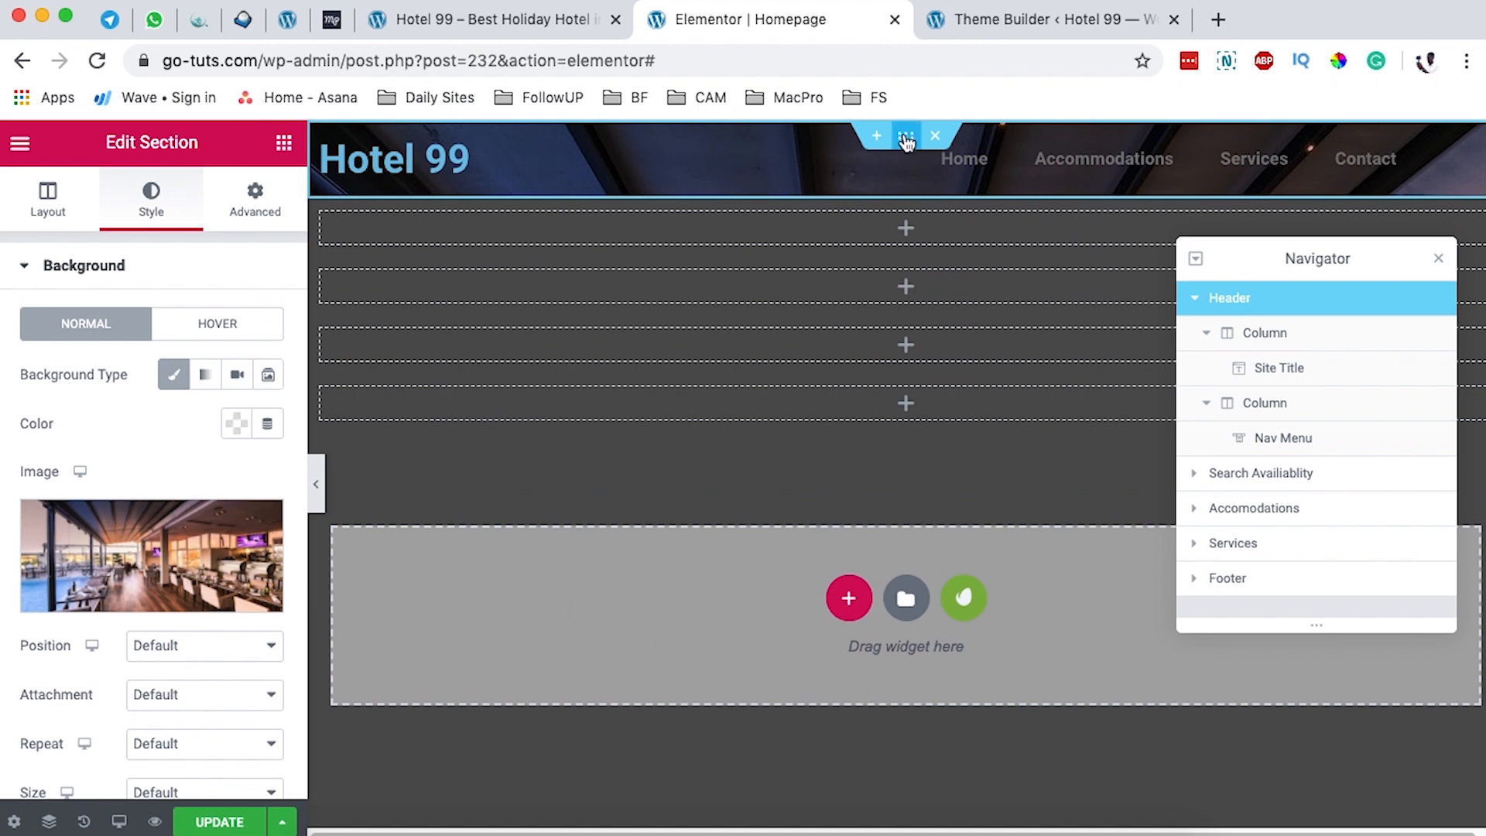
Step: Unlink the Header section's padding values and set its bottom padding to 20 em
{"action": "left_click", "coordinate": [255, 205]}
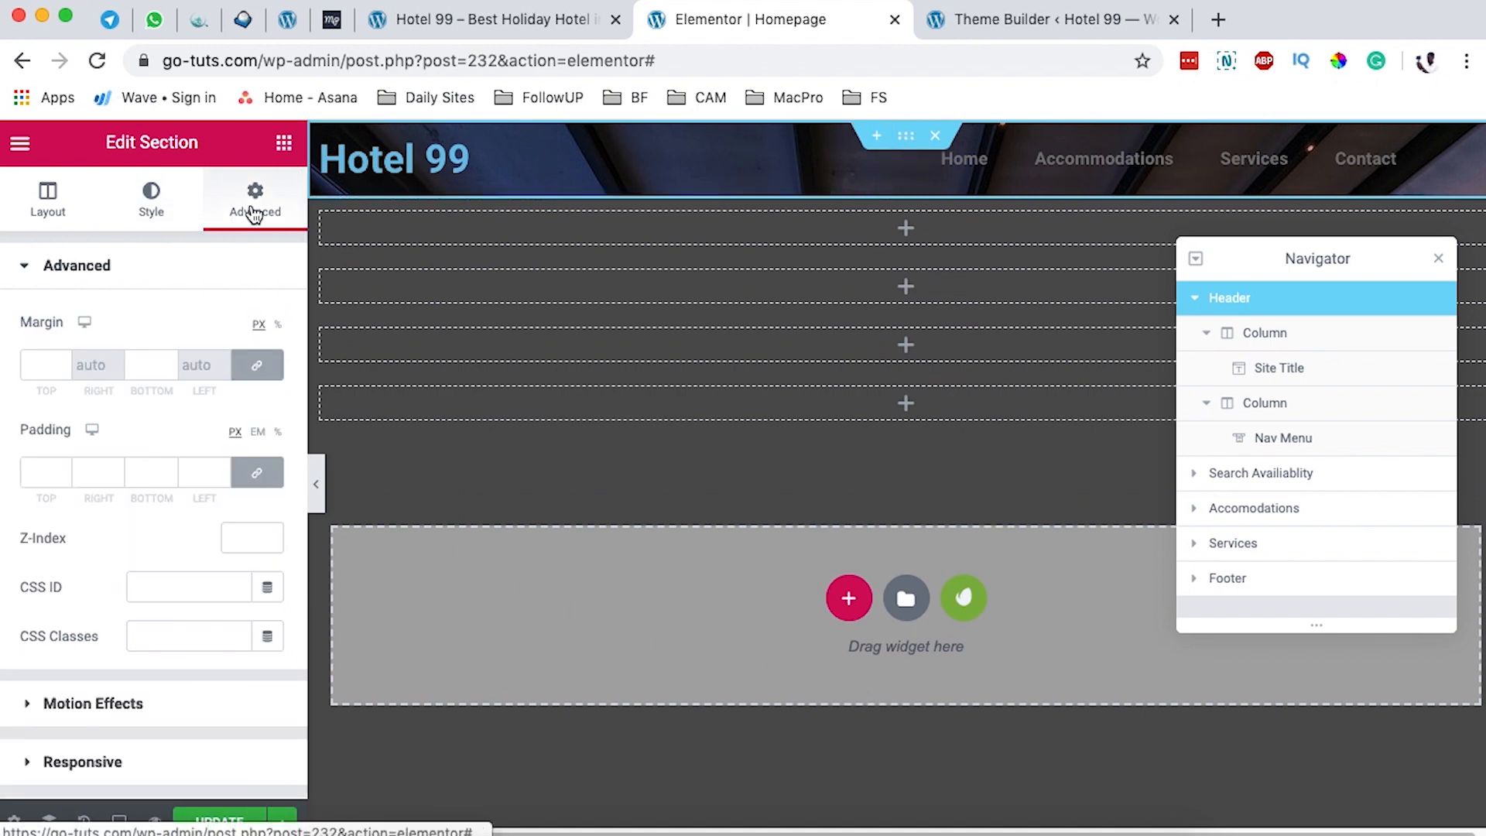
{"action": "left_click", "coordinate": [259, 475]}
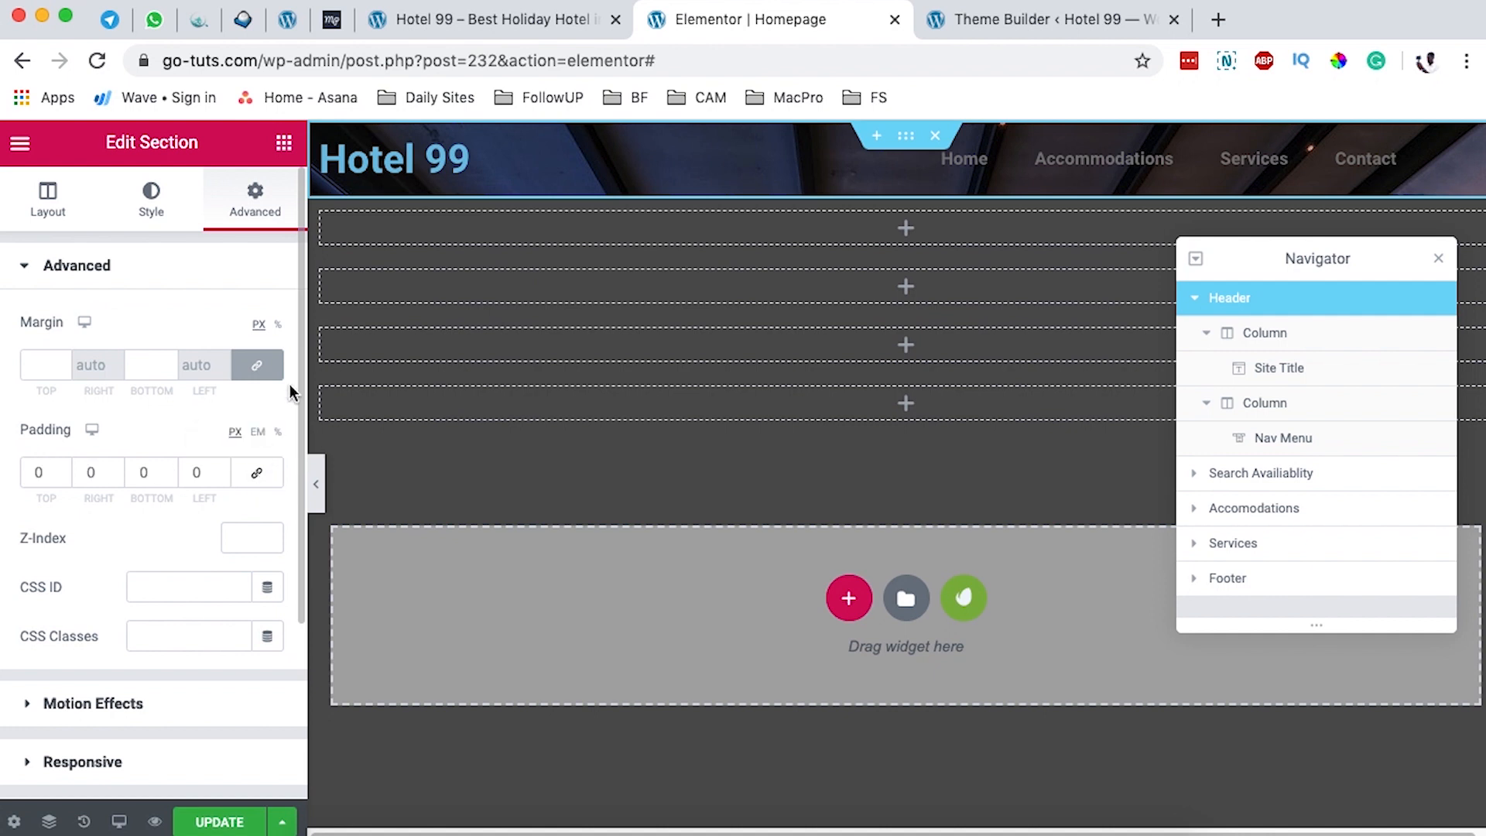
{"action": "left_click", "coordinate": [258, 433]}
{"action": "left_click", "coordinate": [147, 475]}
{"action": "type", "text": "5"}
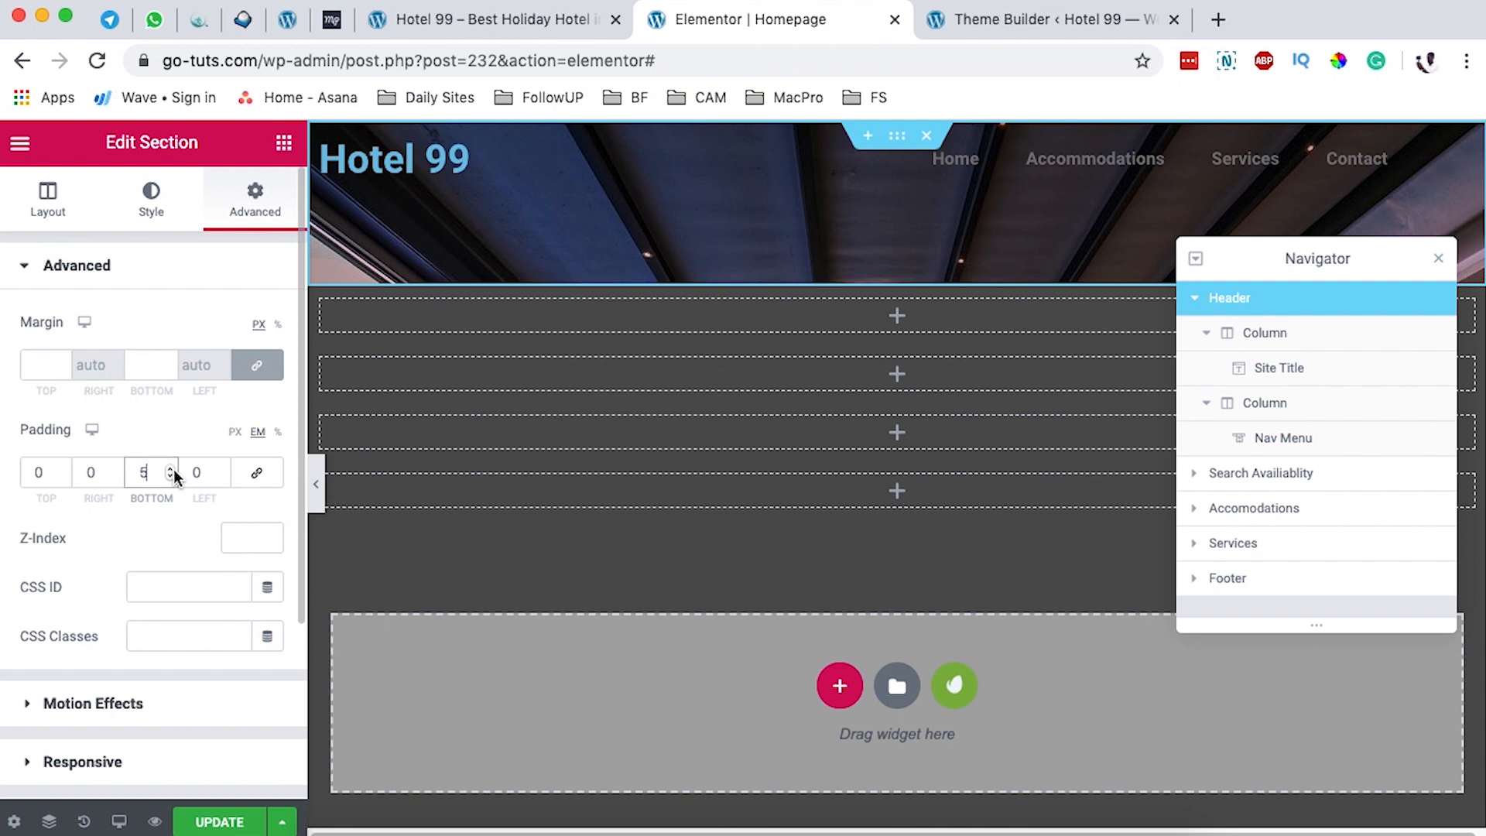
{"action": "key", "text": "BackSpace"}
{"action": "type", "text": "010"}
{"action": "key", "text": "BackSpace"}
{"action": "key", "text": "BackSpace"}
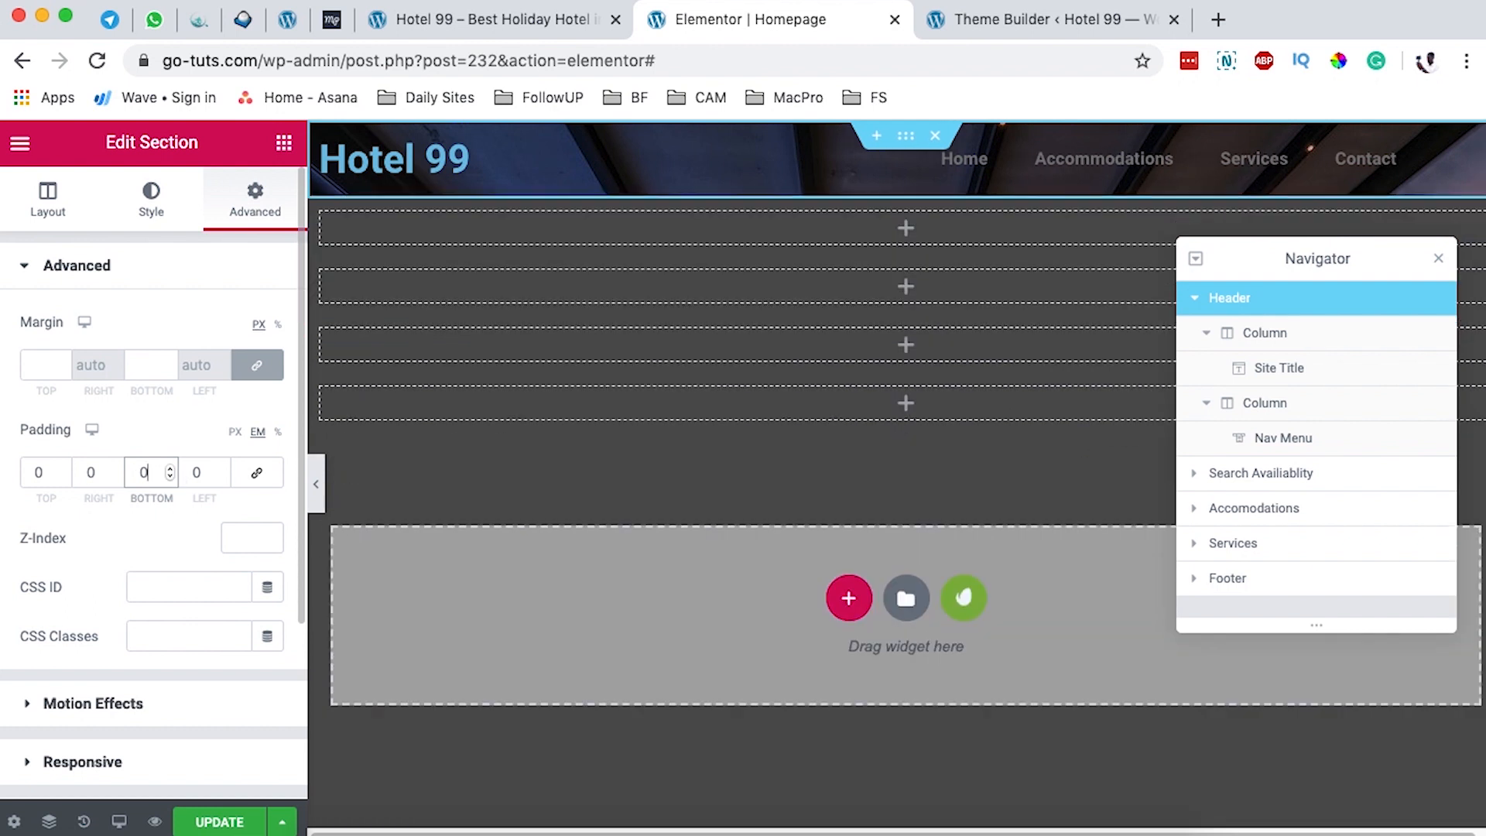
{"action": "type", "text": "20"}
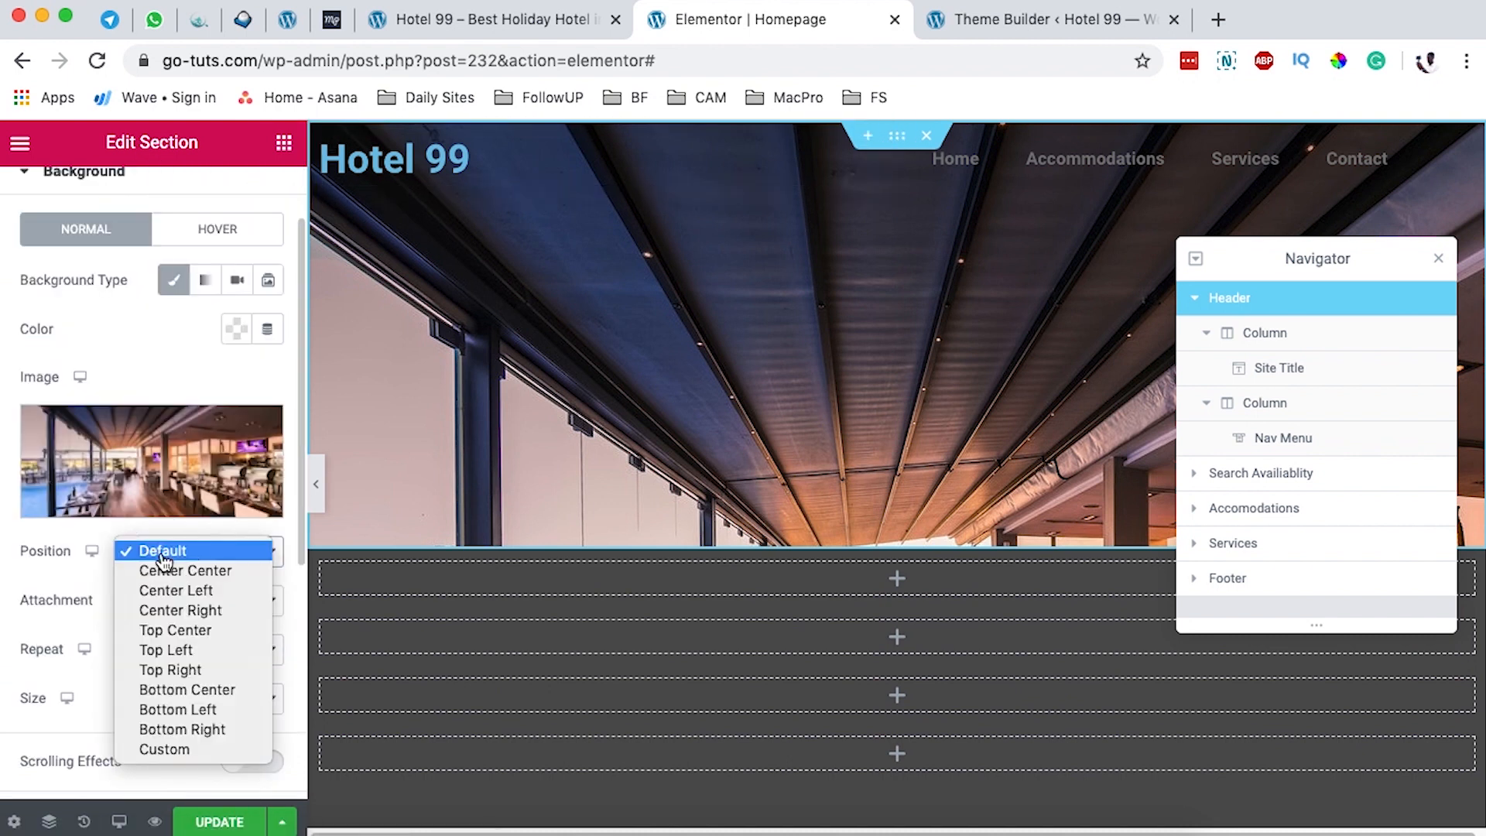
Step: Give the Header background image a custom position of about -10 px in X and -316 px in Y
{"action": "left_click", "coordinate": [26, 599]}
{"action": "left_click", "coordinate": [172, 553]}
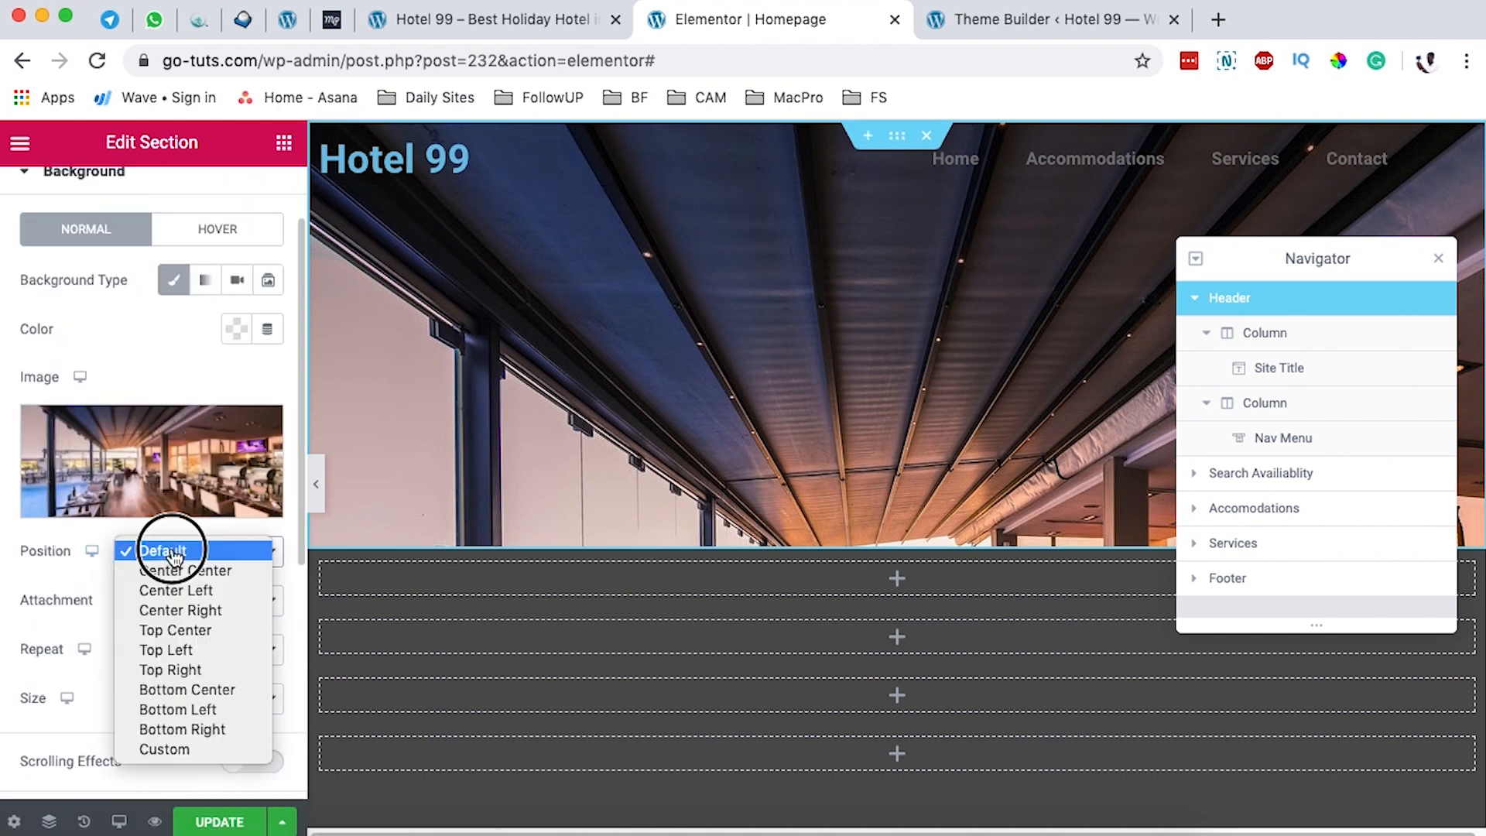
{"action": "left_click", "coordinate": [195, 657]}
{"action": "left_click", "coordinate": [181, 557]}
{"action": "left_click", "coordinate": [168, 648]}
{"action": "mouse_move", "coordinate": [106, 656]}
{"action": "left_mouse_down"}
{"action": "mouse_move", "coordinate": [27, 654]}
{"action": "mouse_move", "coordinate": [113, 652]}
{"action": "left_mouse_up"}
{"action": "left_click_drag", "start_coordinate": [115, 735], "coordinate": [76, 718]}
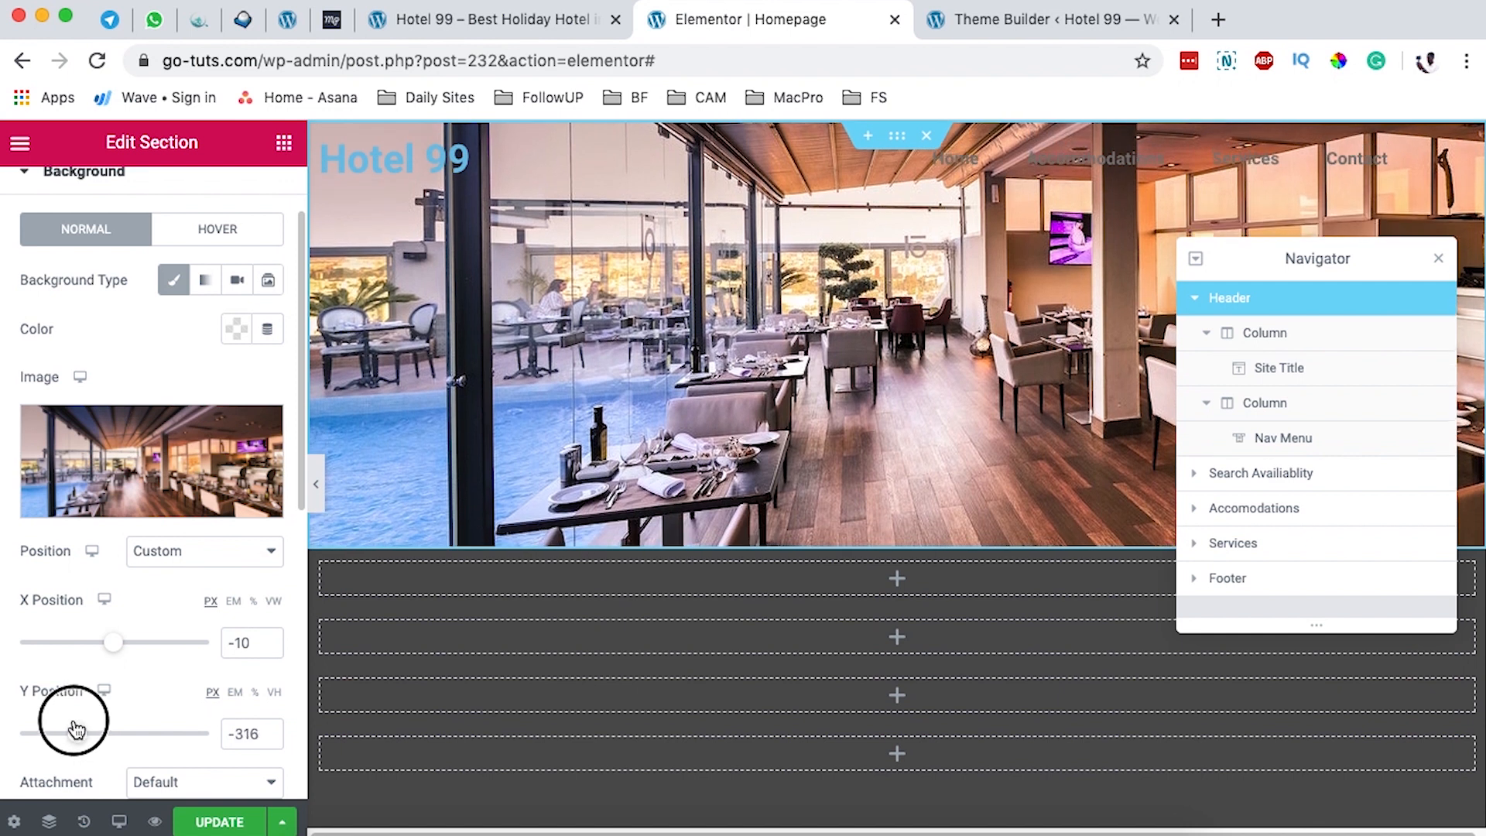
Step: Set the Header background image size to Auto and reposition it to about X -267 px and Y -297 px
{"action": "left_click", "coordinate": [157, 648]}
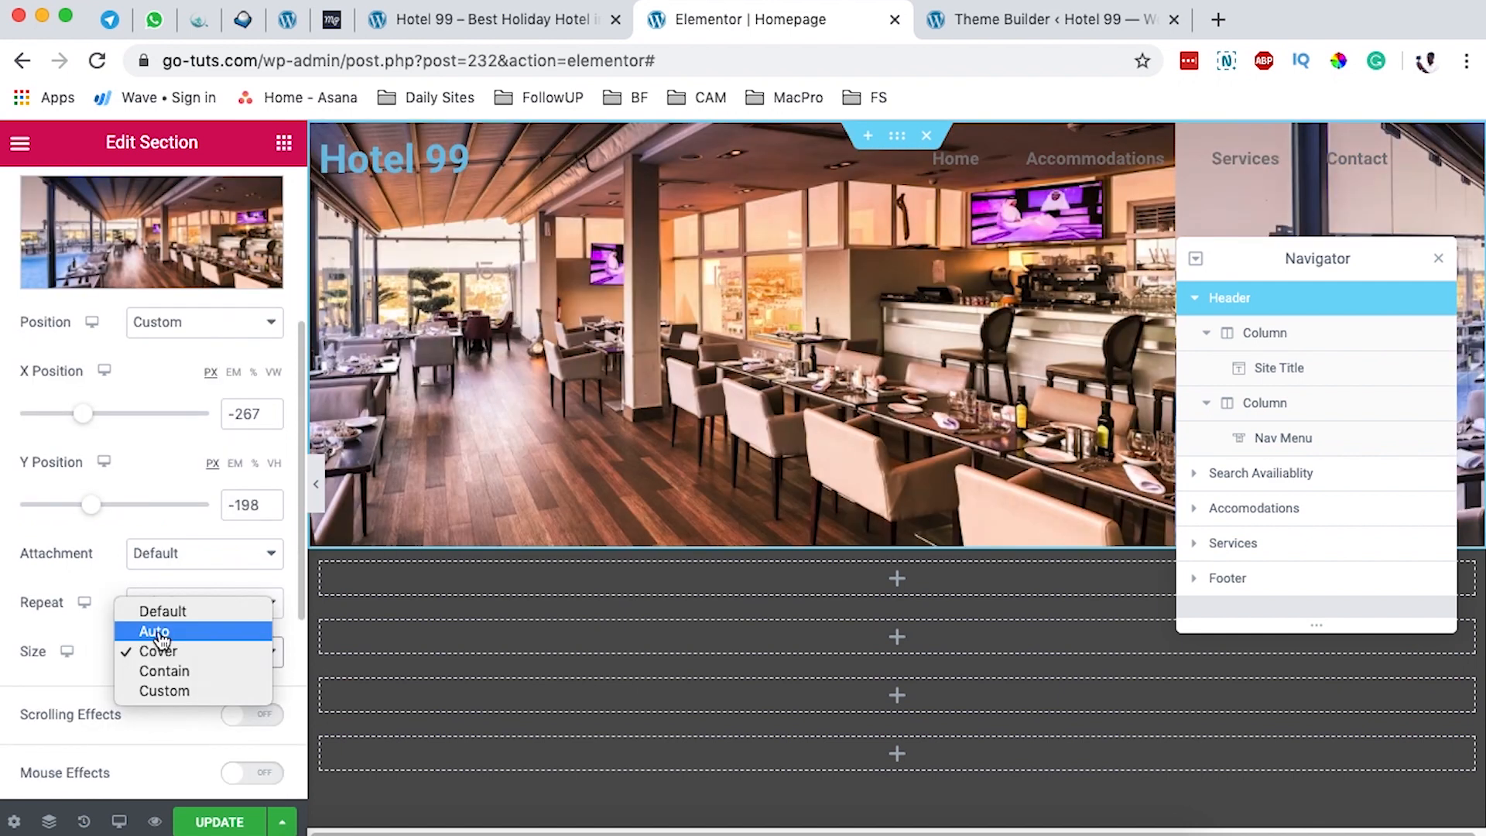
{"action": "left_click", "coordinate": [160, 639]}
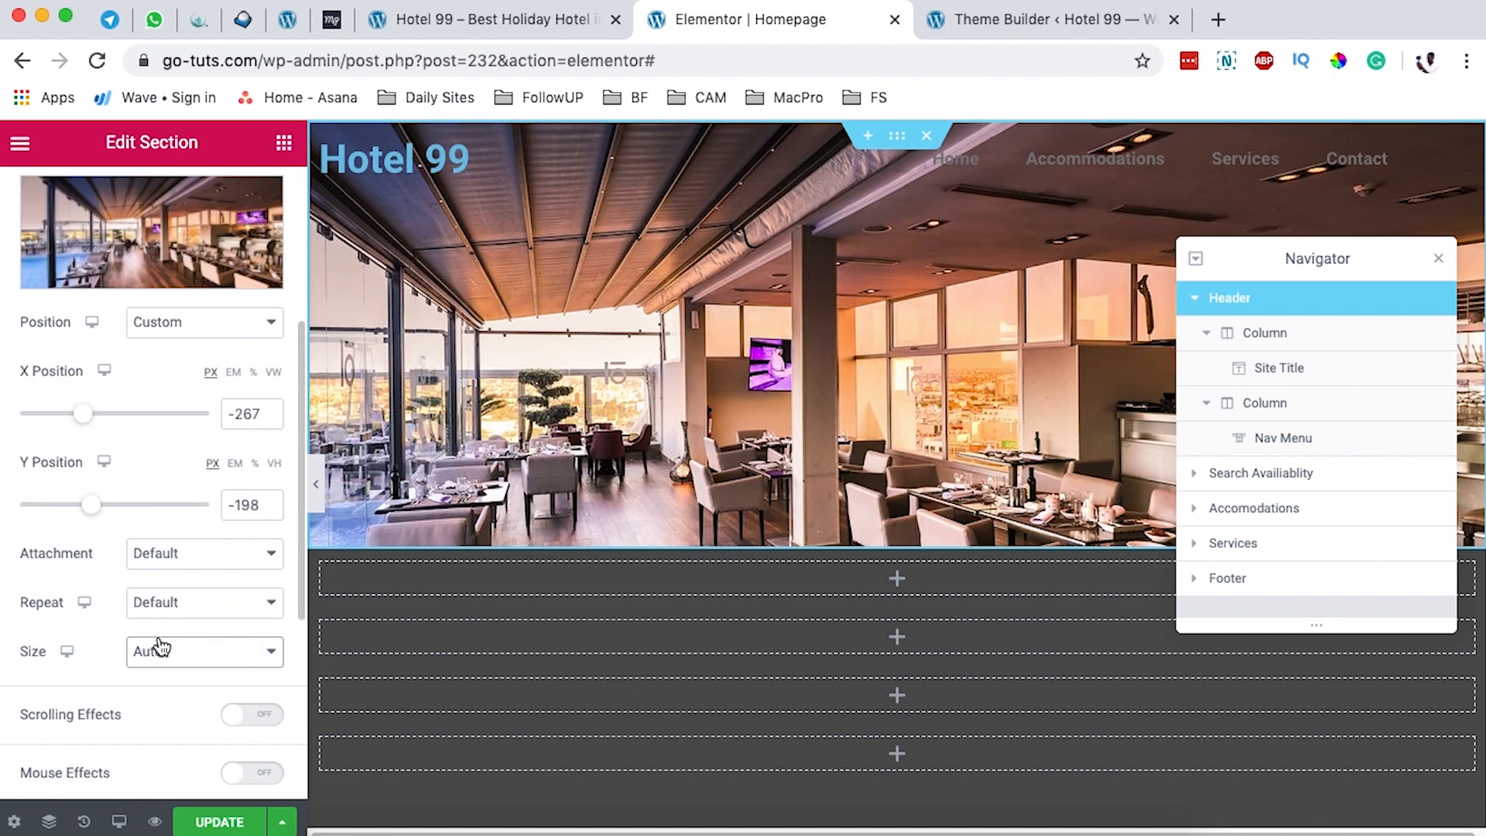
{"action": "left_click_drag", "start_coordinate": [95, 510], "coordinate": [111, 510]}
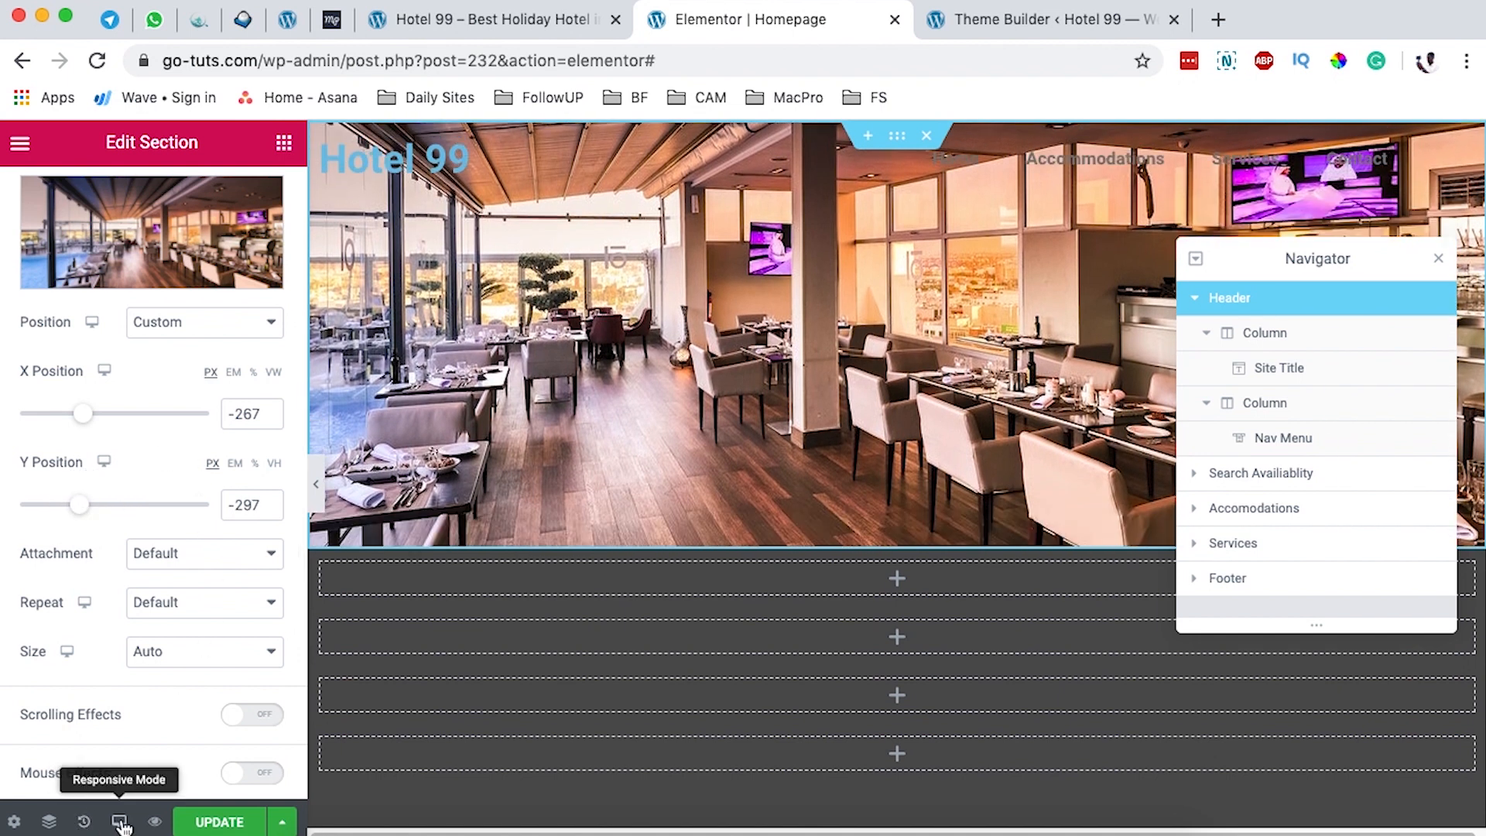
Step: Preview the header at tablet and mobile sizes and give its mobile background a custom position of about X -178 px and Y -296 px
{"action": "mouse_move", "coordinate": [120, 818]}
{"action": "left_click", "coordinate": [121, 725]}
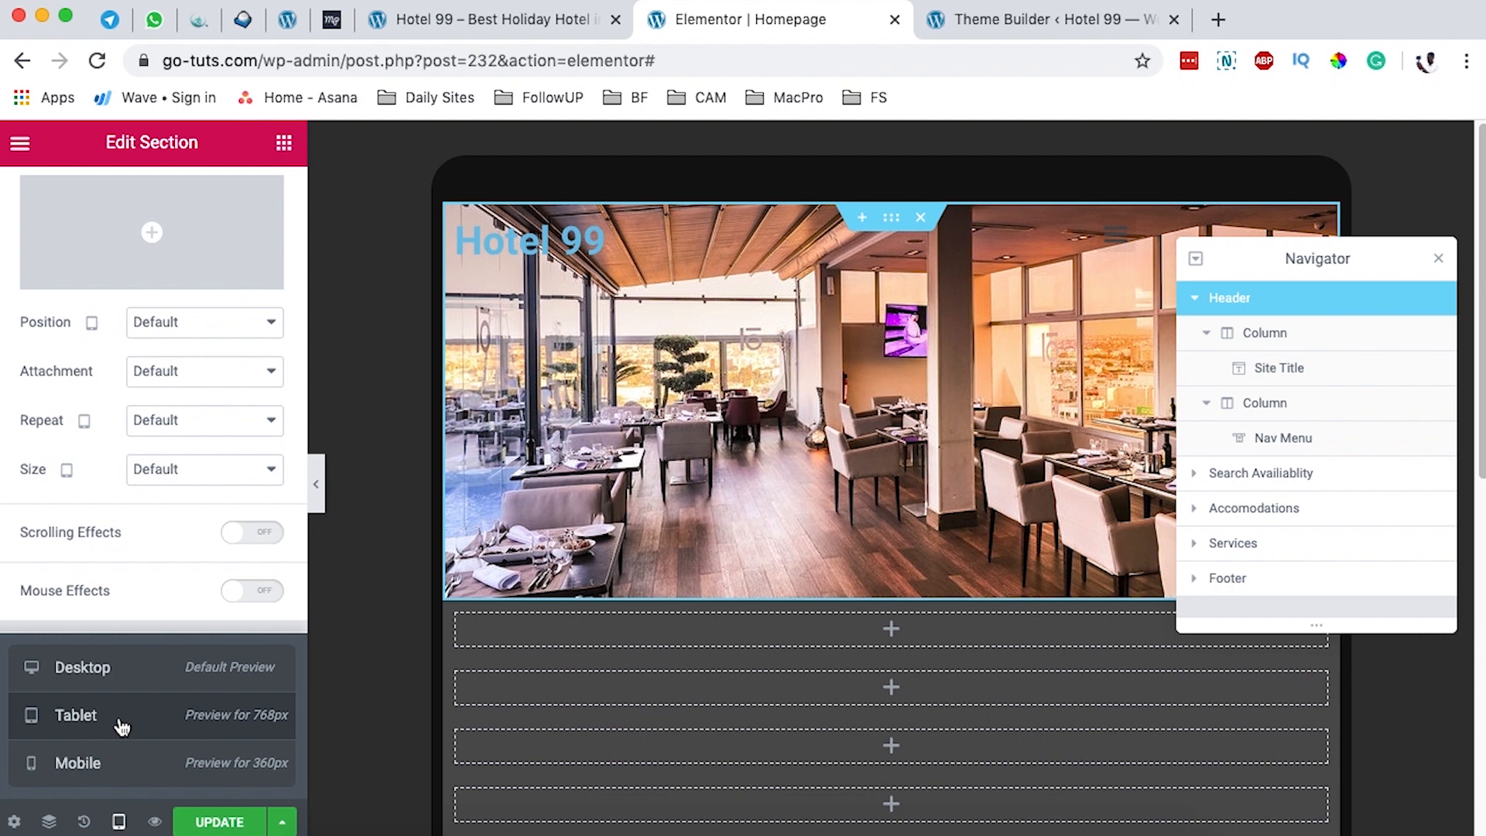
{"action": "left_click", "coordinate": [107, 773]}
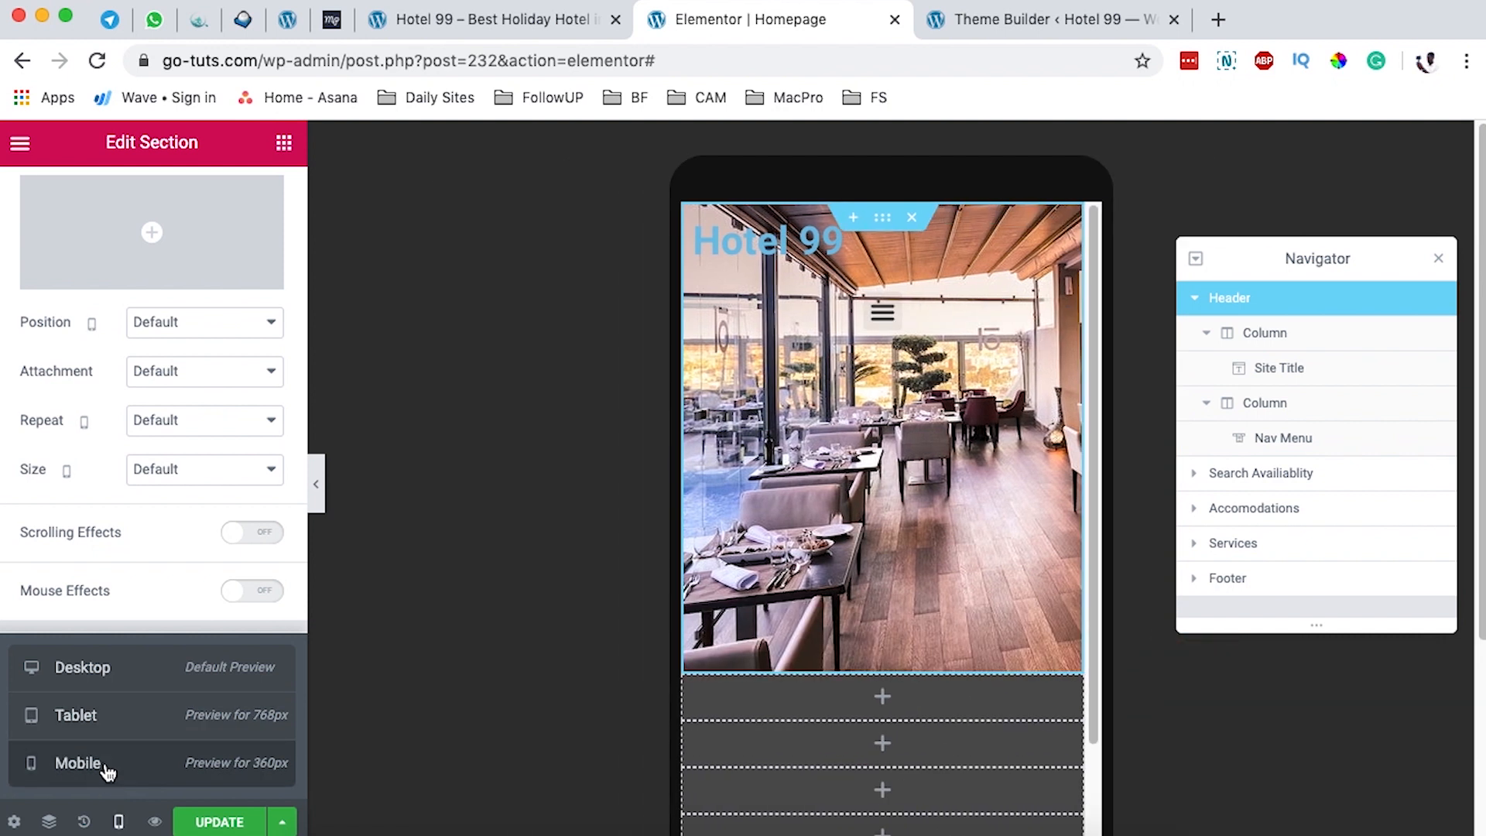
{"action": "left_click", "coordinate": [172, 323]}
{"action": "left_click", "coordinate": [185, 535]}
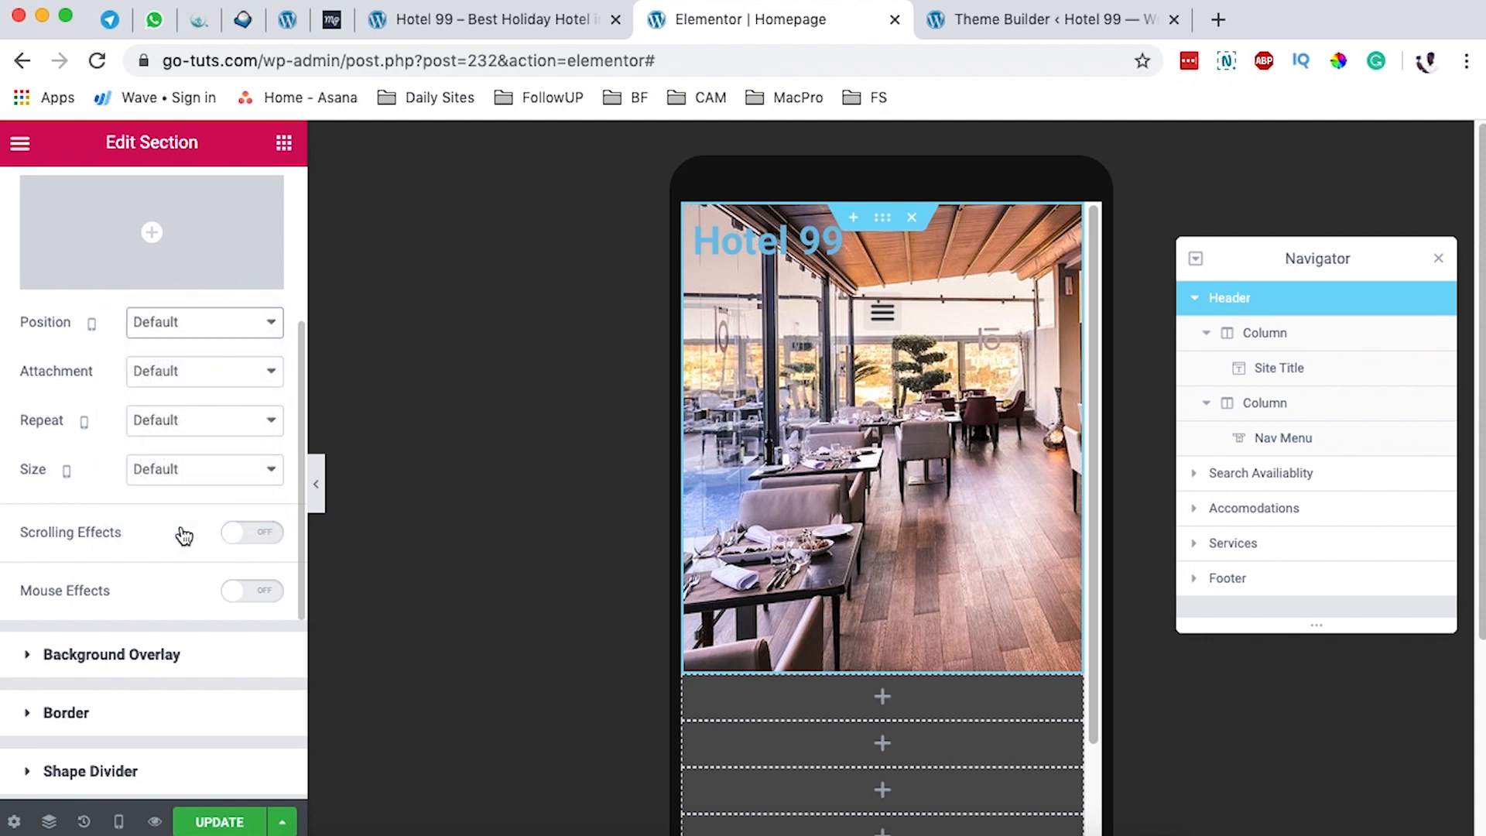
{"action": "left_click_drag", "start_coordinate": [115, 415], "coordinate": [74, 418]}
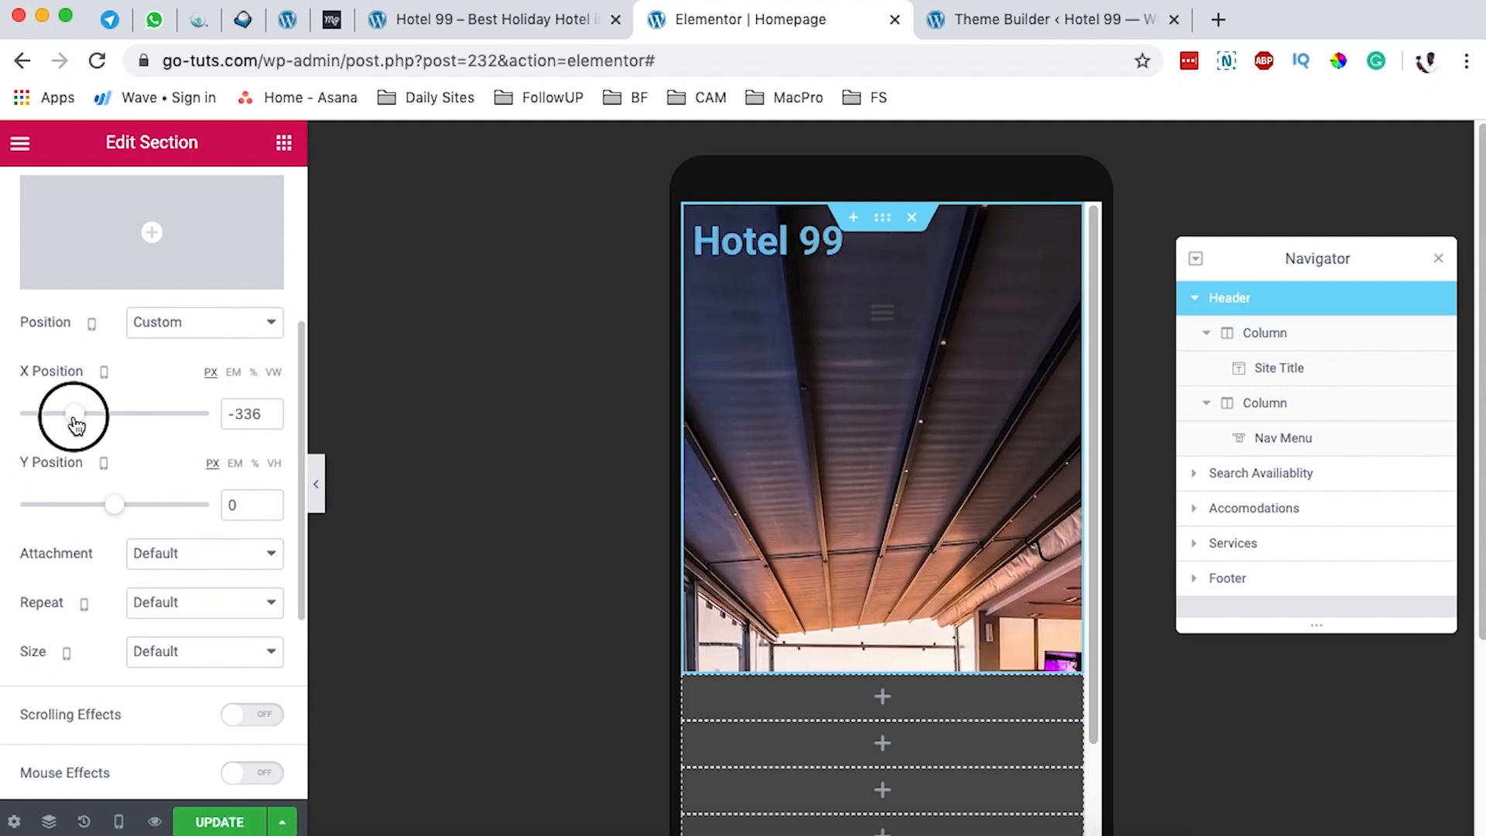
{"action": "left_click_drag", "start_coordinate": [101, 502], "coordinate": [79, 507]}
{"action": "left_click_drag", "start_coordinate": [75, 415], "coordinate": [93, 421]}
{"action": "left_click_drag", "start_coordinate": [83, 511], "coordinate": [86, 511]}
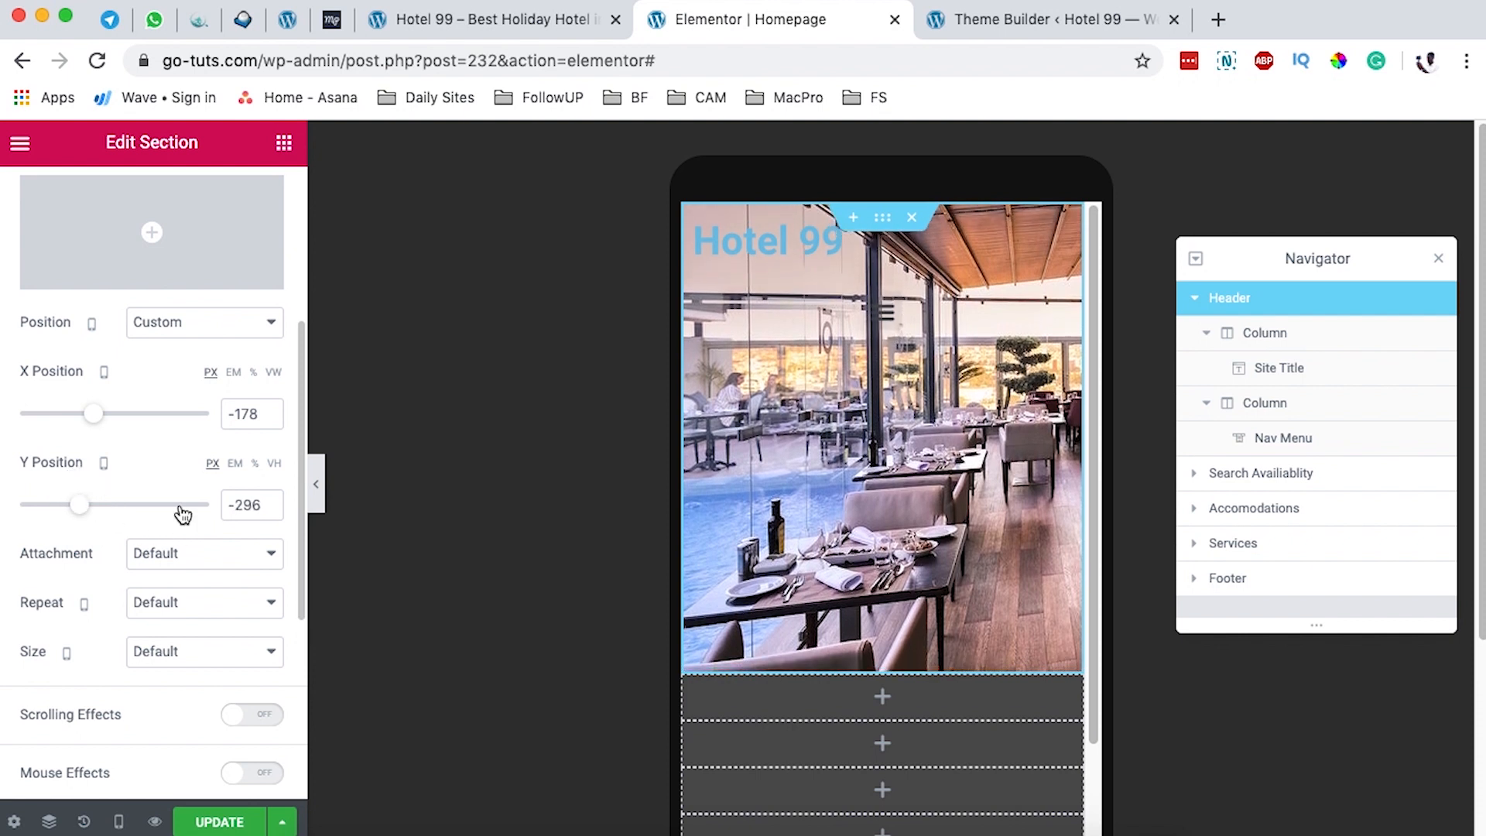
Step: Return to the desktop preview and set the Header section's top padding to 2 em
{"action": "left_click", "coordinate": [118, 821]}
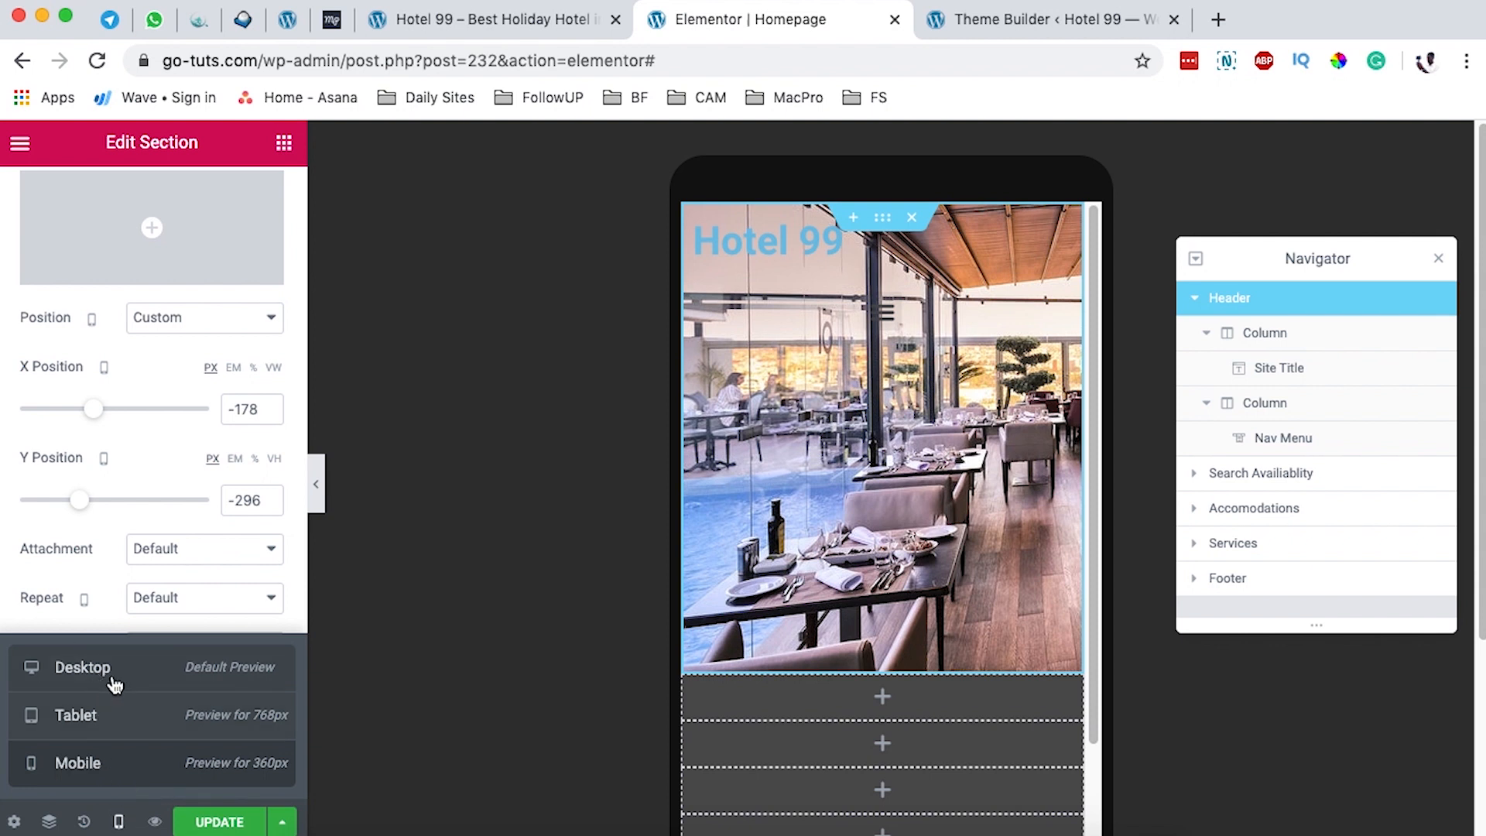
{"action": "left_click", "coordinate": [114, 684]}
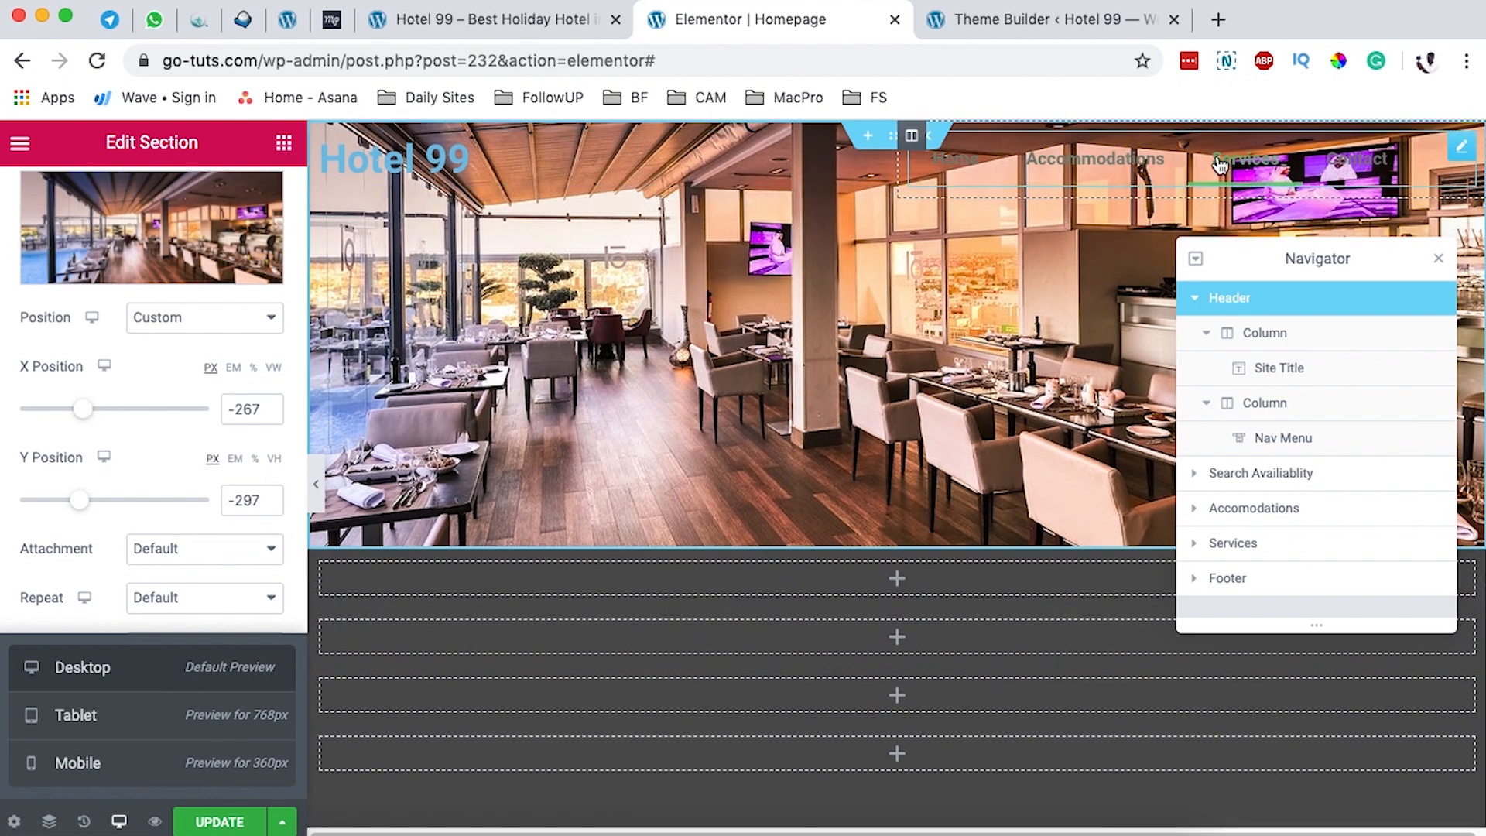
{"action": "left_click", "coordinate": [897, 137]}
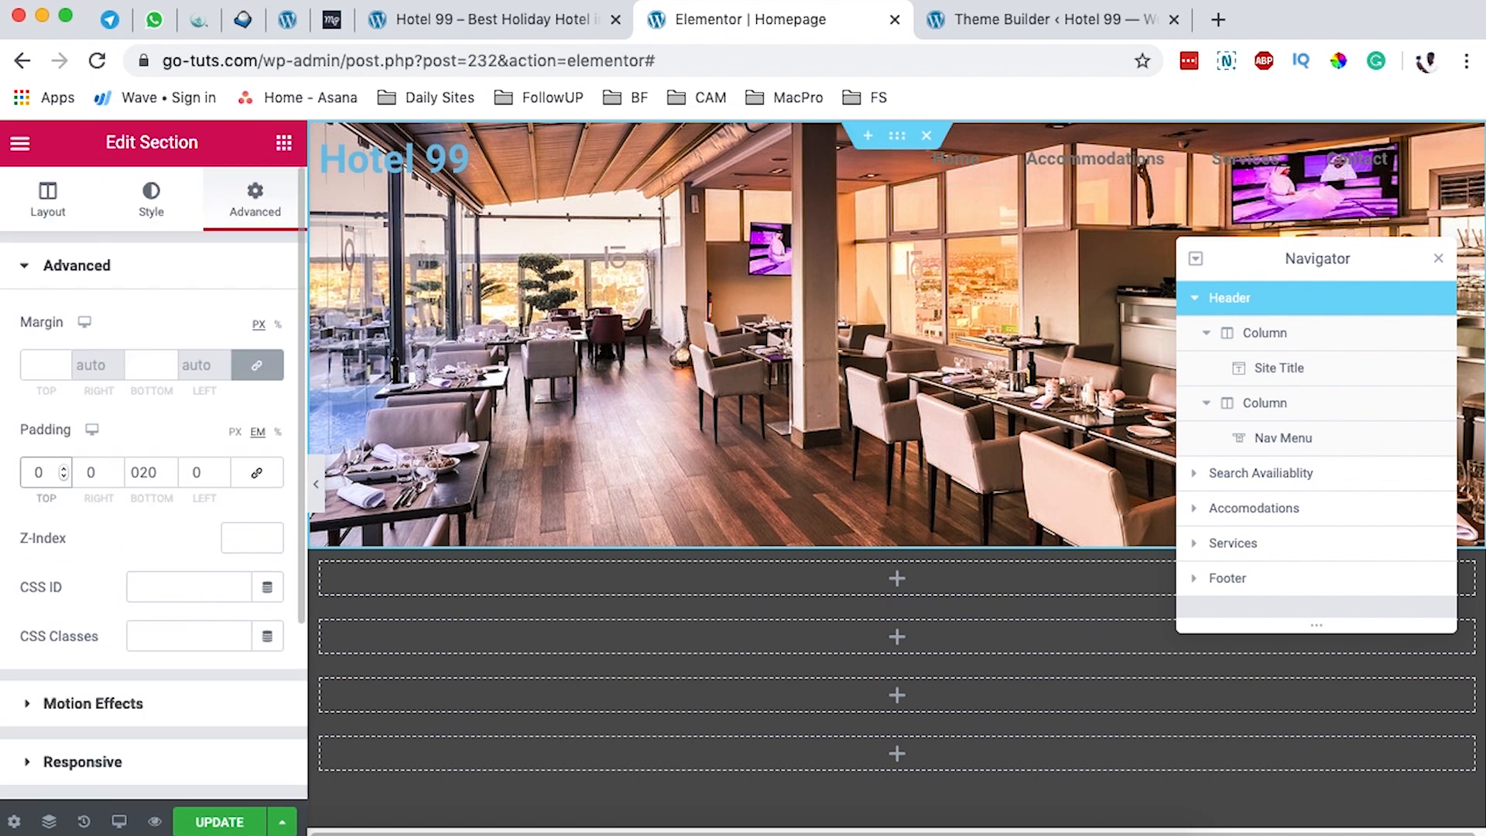
{"action": "type", "text": "2"}
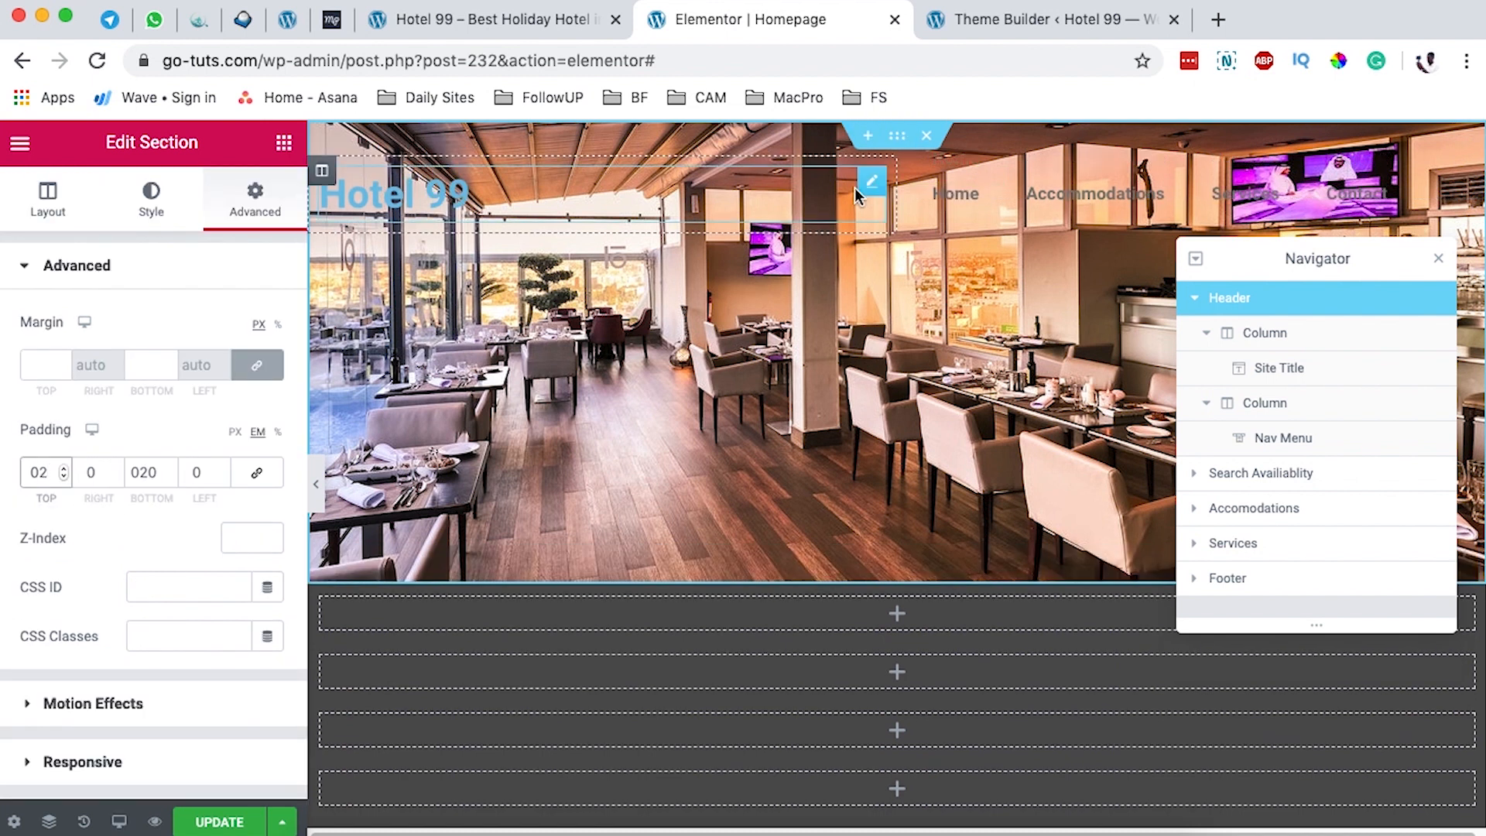
Step: Set the Site Title's text color to white (#FFFFFF)
{"action": "left_click", "coordinate": [873, 183]}
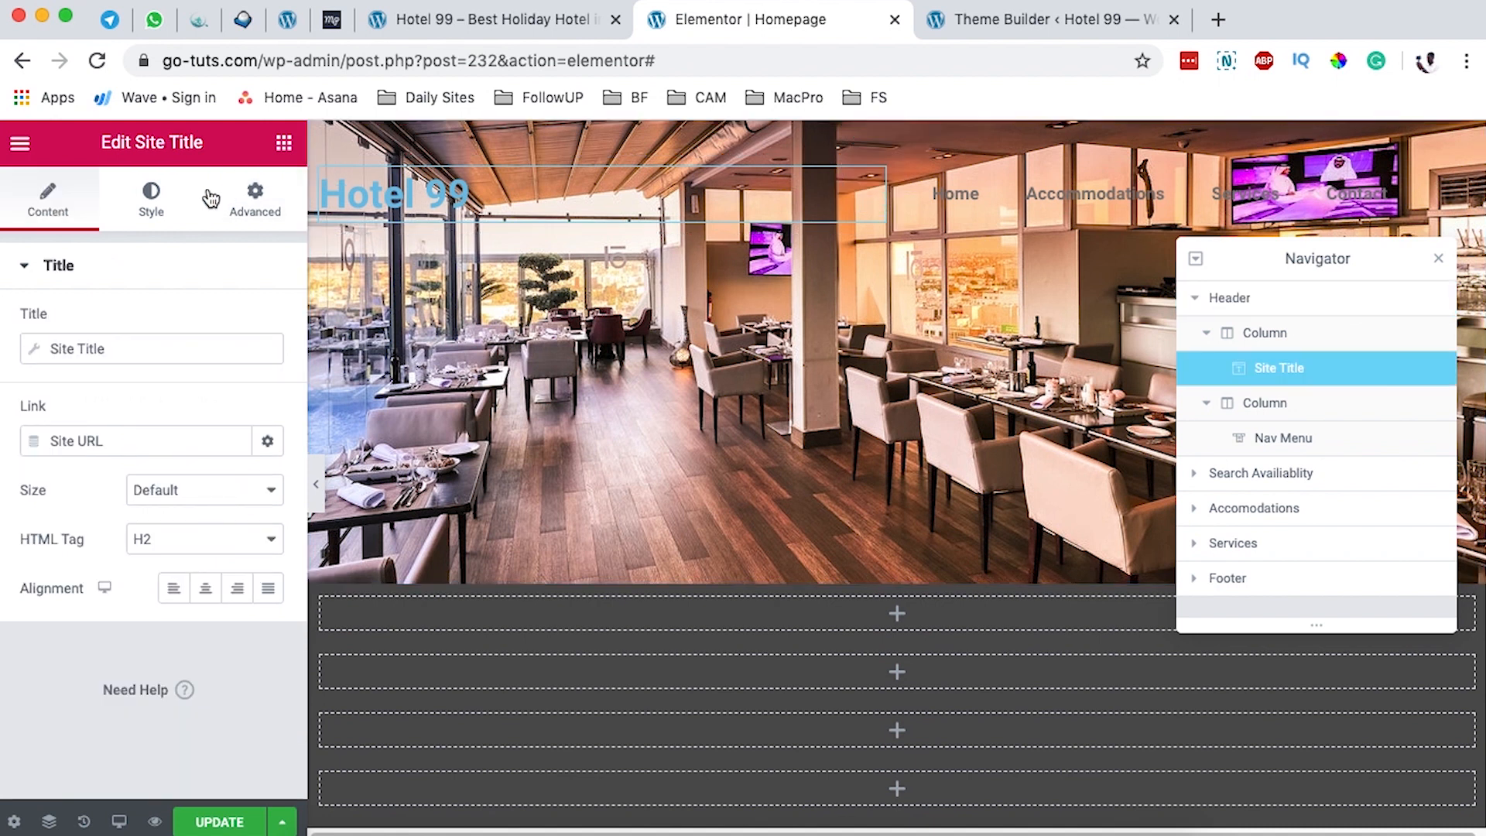
{"action": "left_click", "coordinate": [164, 204]}
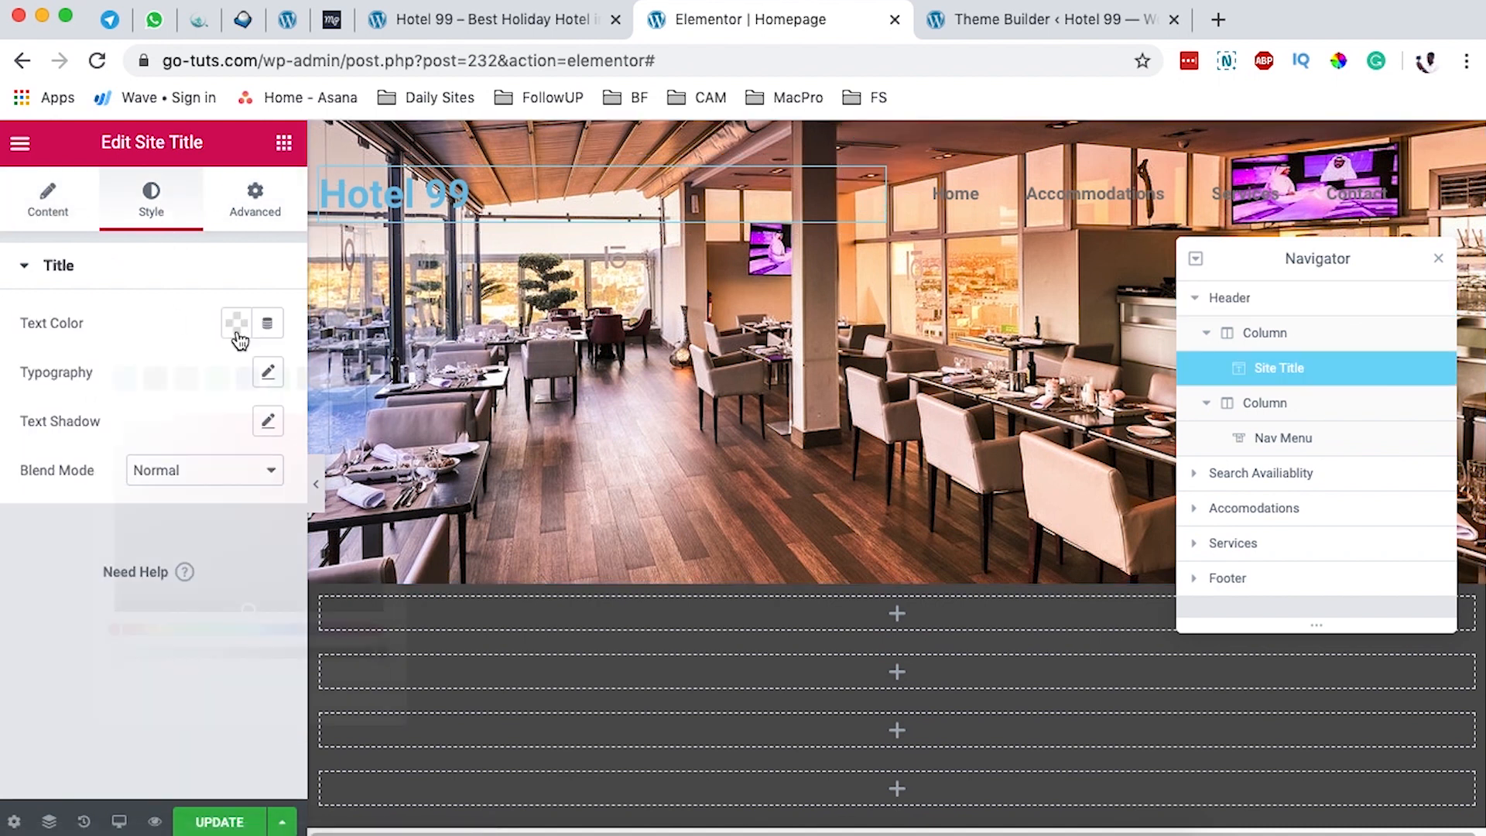
{"action": "left_click", "coordinate": [236, 324]}
{"action": "left_click", "coordinate": [339, 380]}
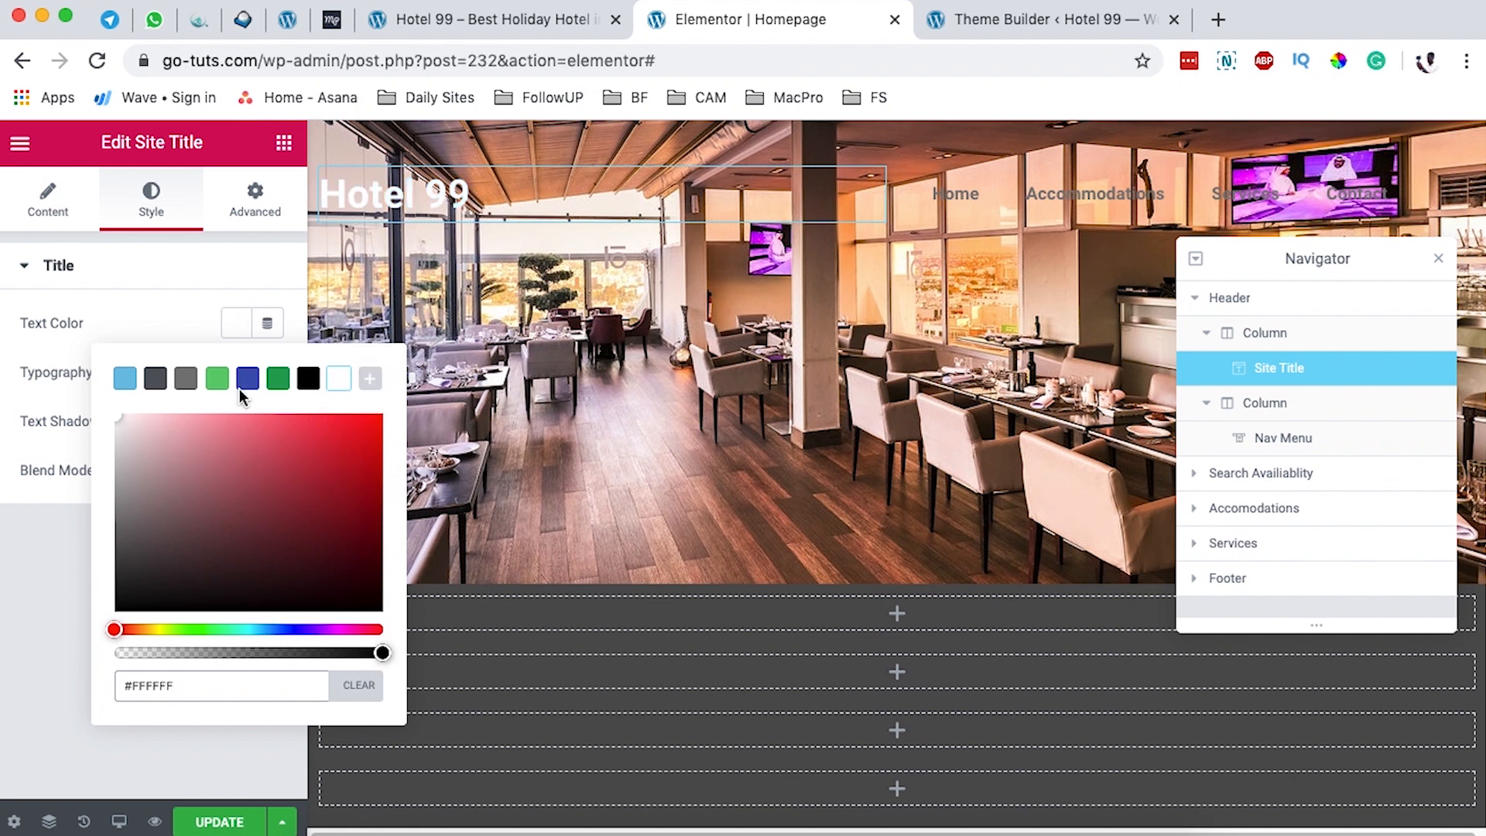
{"action": "left_click", "coordinate": [161, 236]}
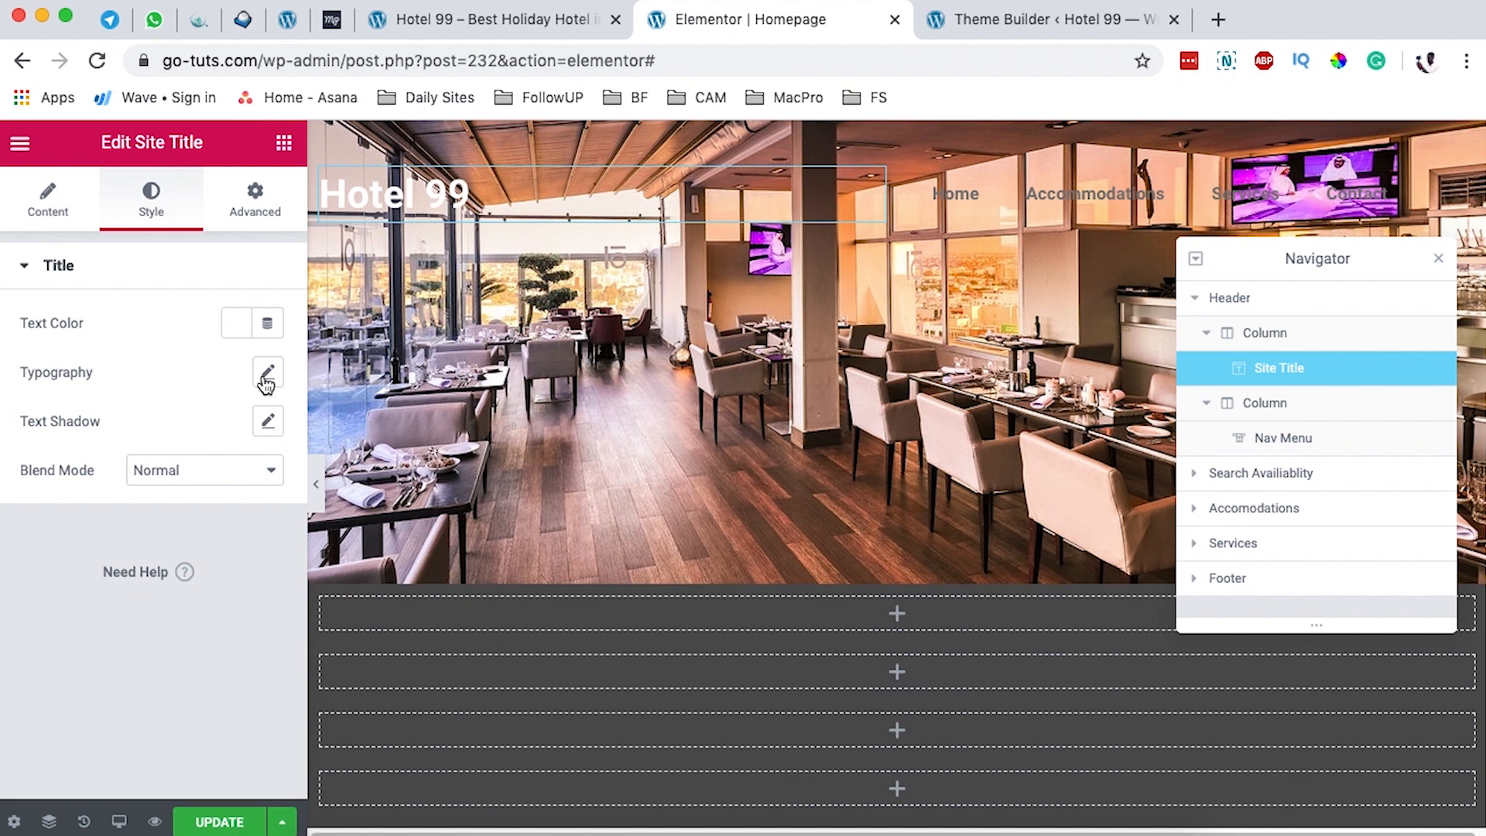
Step: Set the Site Title's typography to the Montserrat font family with a weight of 700
{"action": "left_click", "coordinate": [266, 377]}
{"action": "left_click", "coordinate": [225, 434]}
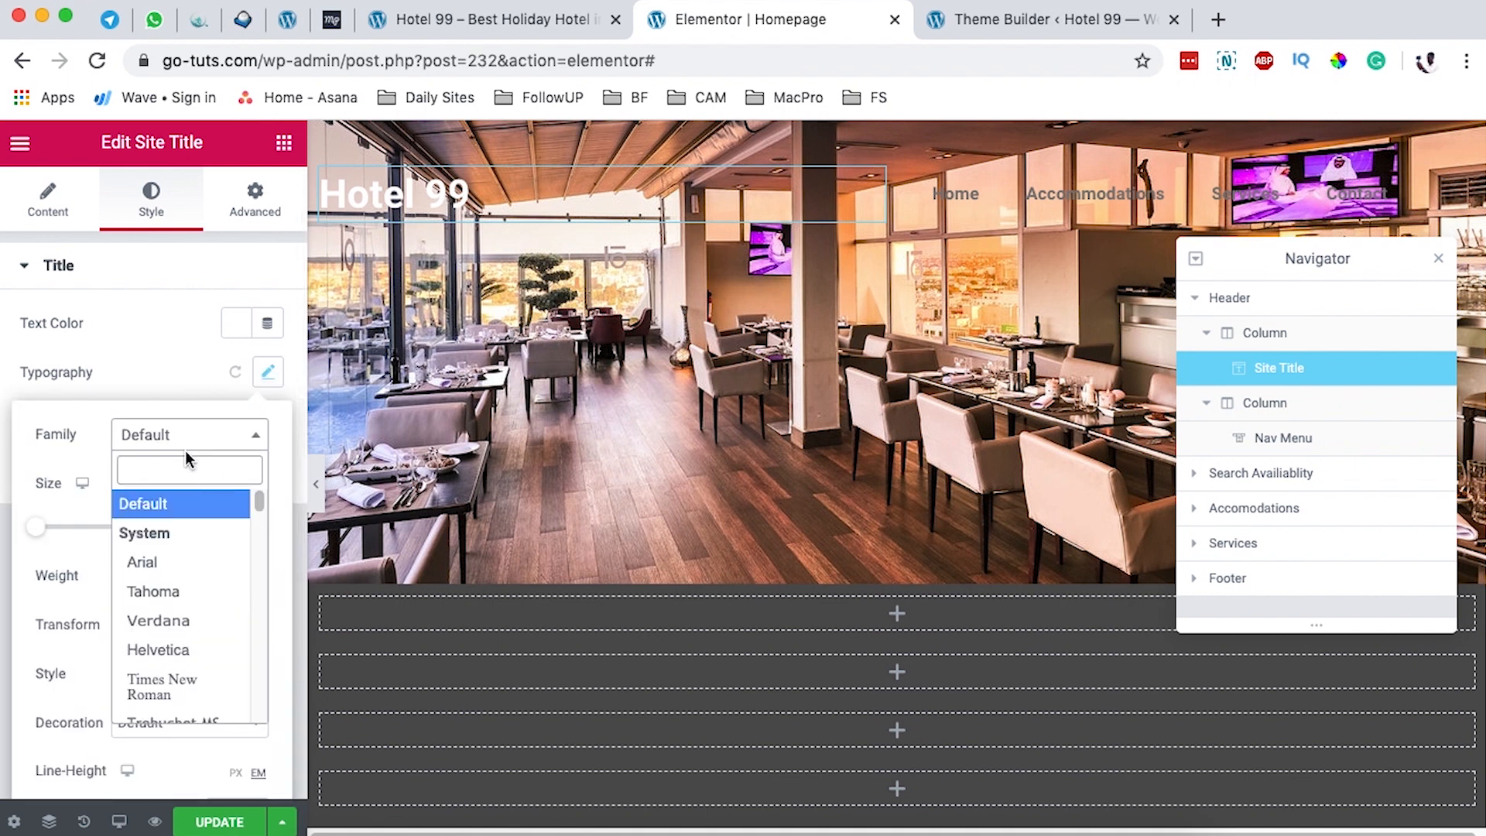
{"action": "type", "text": "mon"}
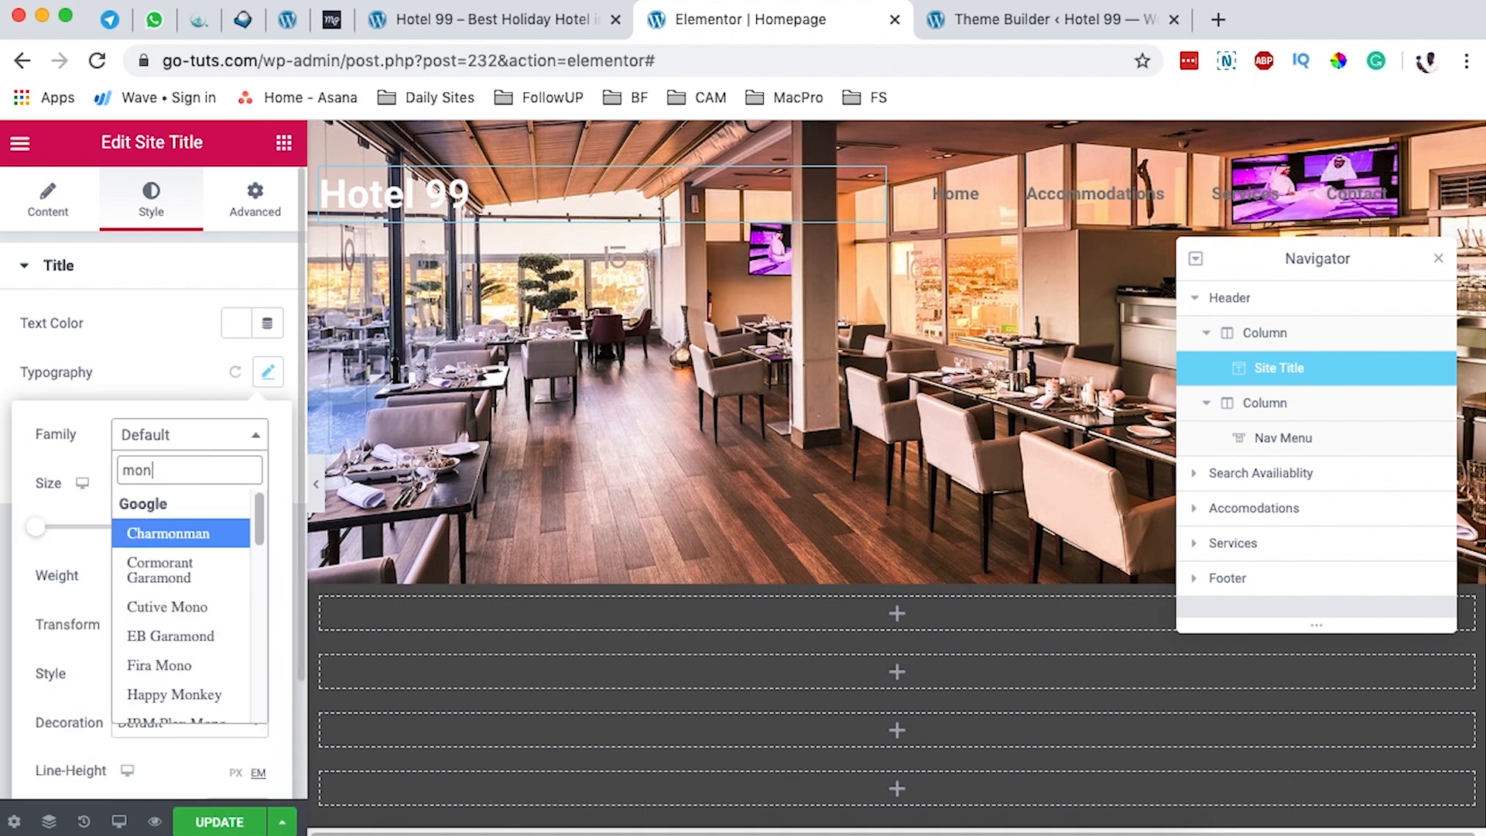
{"action": "type", "text": "tn"}
{"action": "key", "text": "BackSpace"}
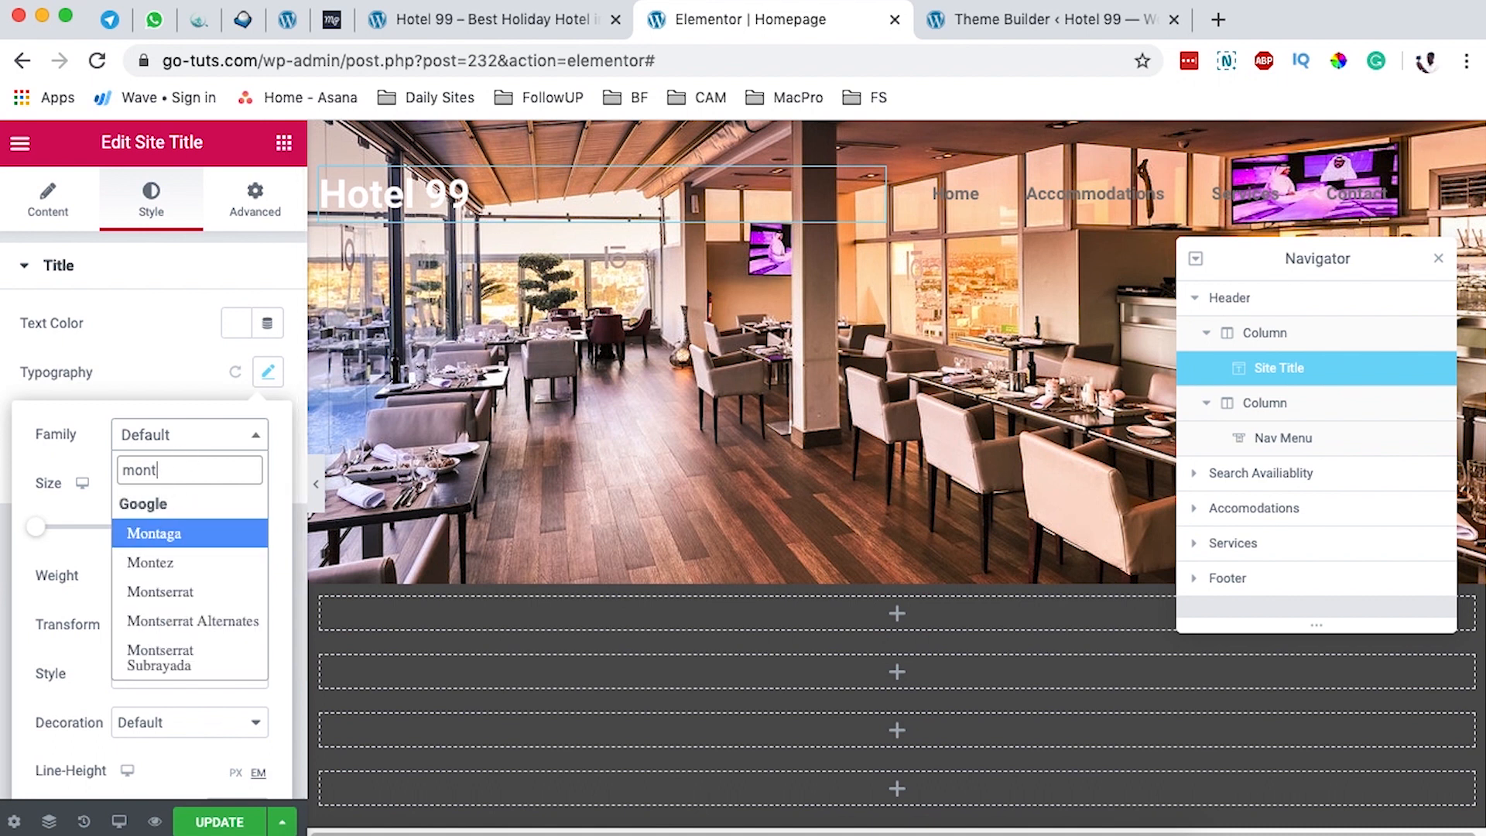
{"action": "left_click", "coordinate": [221, 597]}
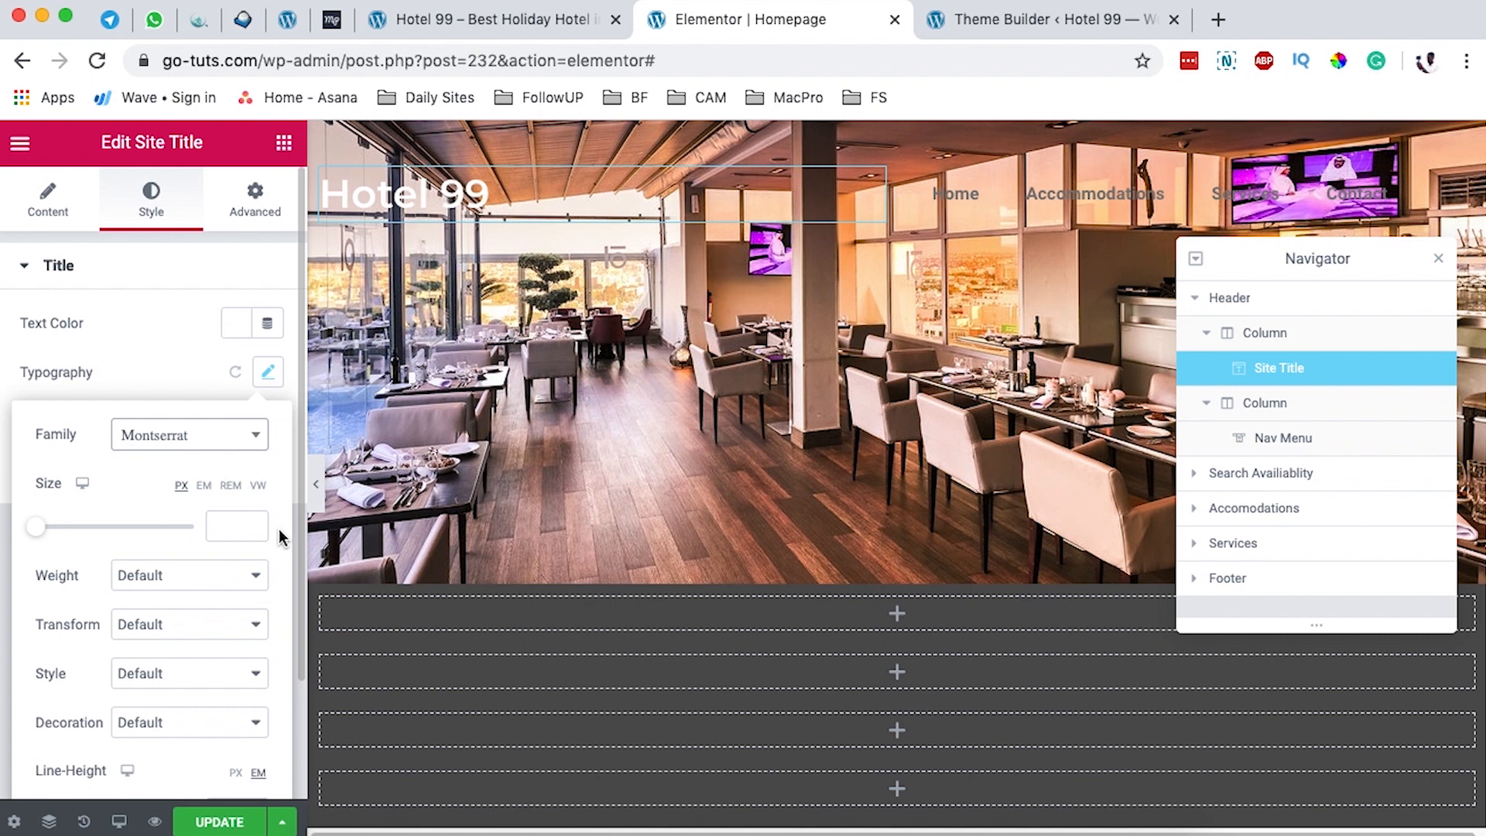
{"action": "scroll", "coordinate": [151, 546], "scroll_direction": "down", "scroll_amount": 1}
{"action": "left_click", "coordinate": [151, 542]}
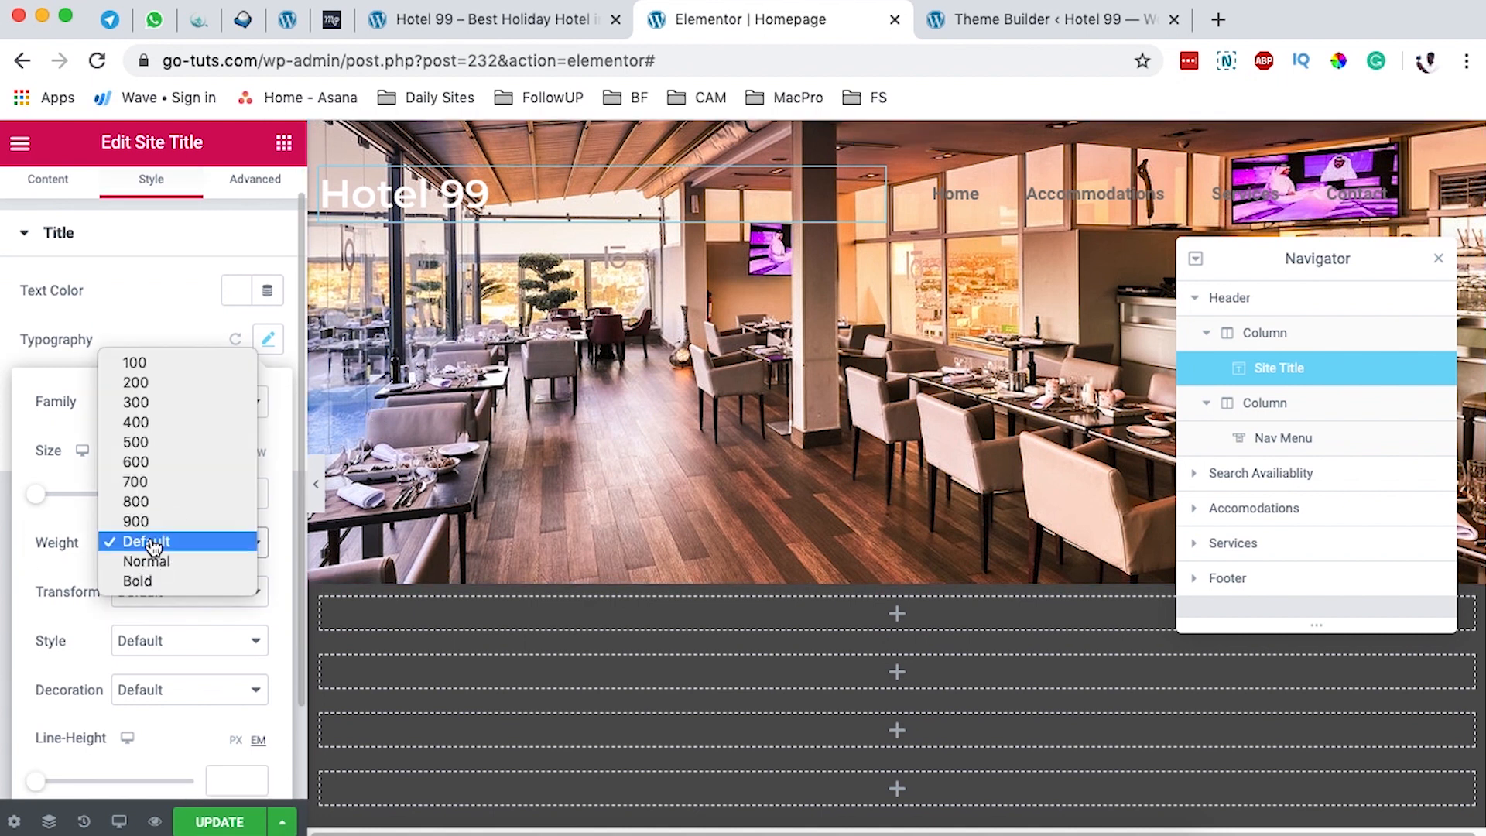
{"action": "left_click", "coordinate": [145, 488]}
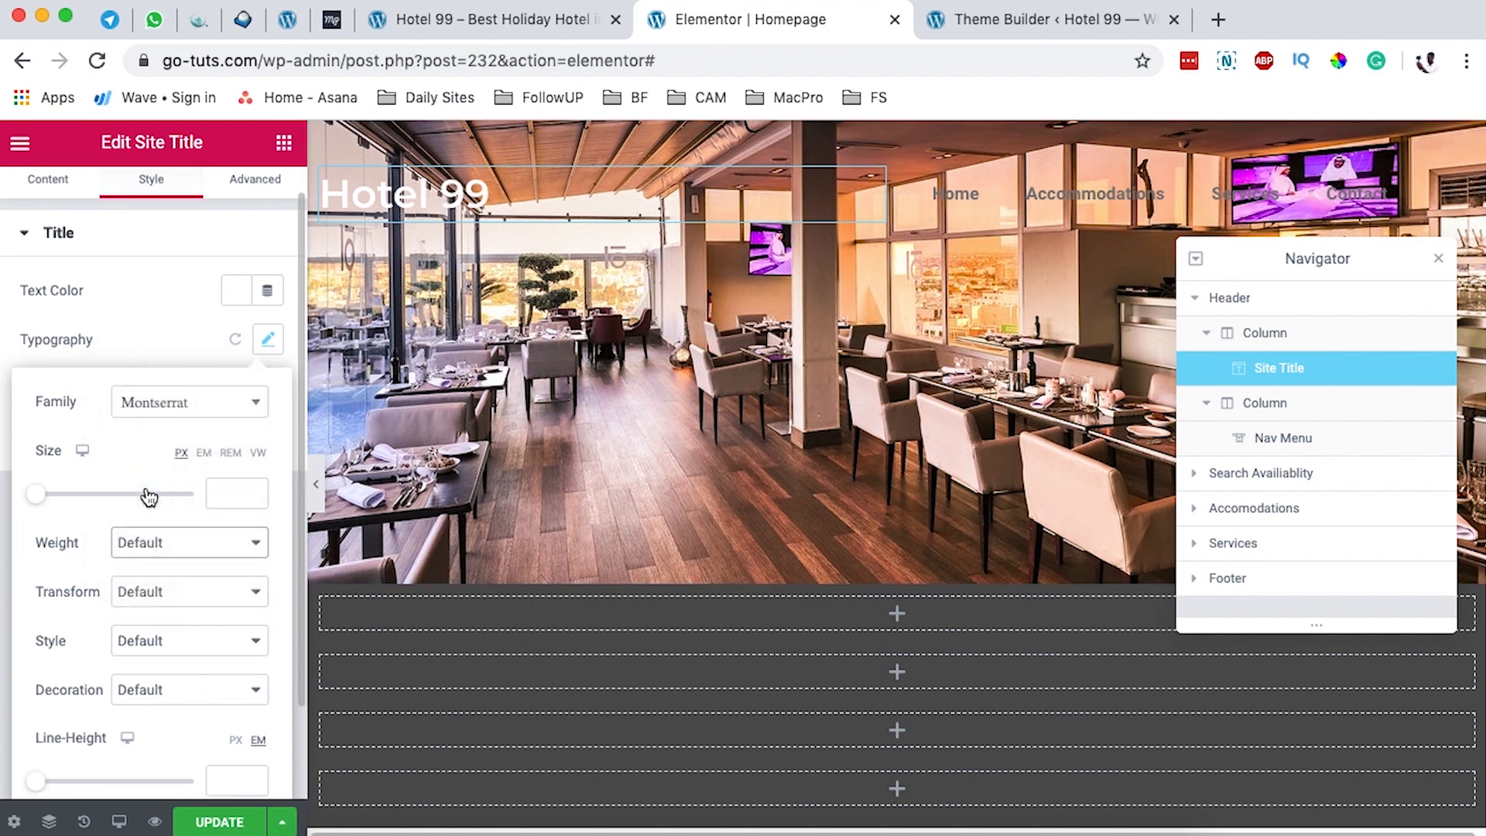
{"action": "left_click", "coordinate": [268, 342]}
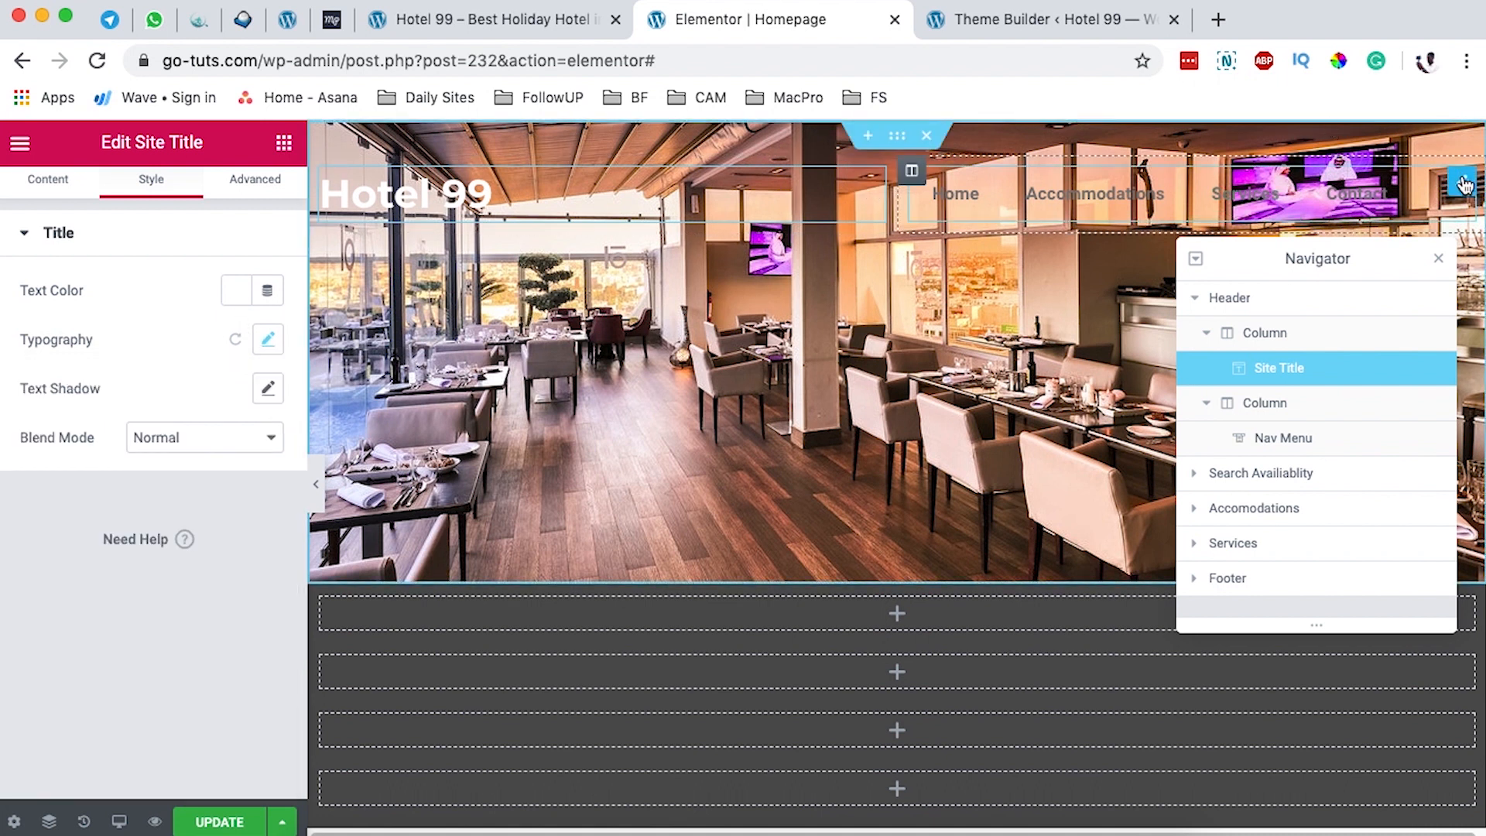
Step: Set the header Nav Menu's normal text color to white
{"action": "left_click", "coordinate": [1464, 184]}
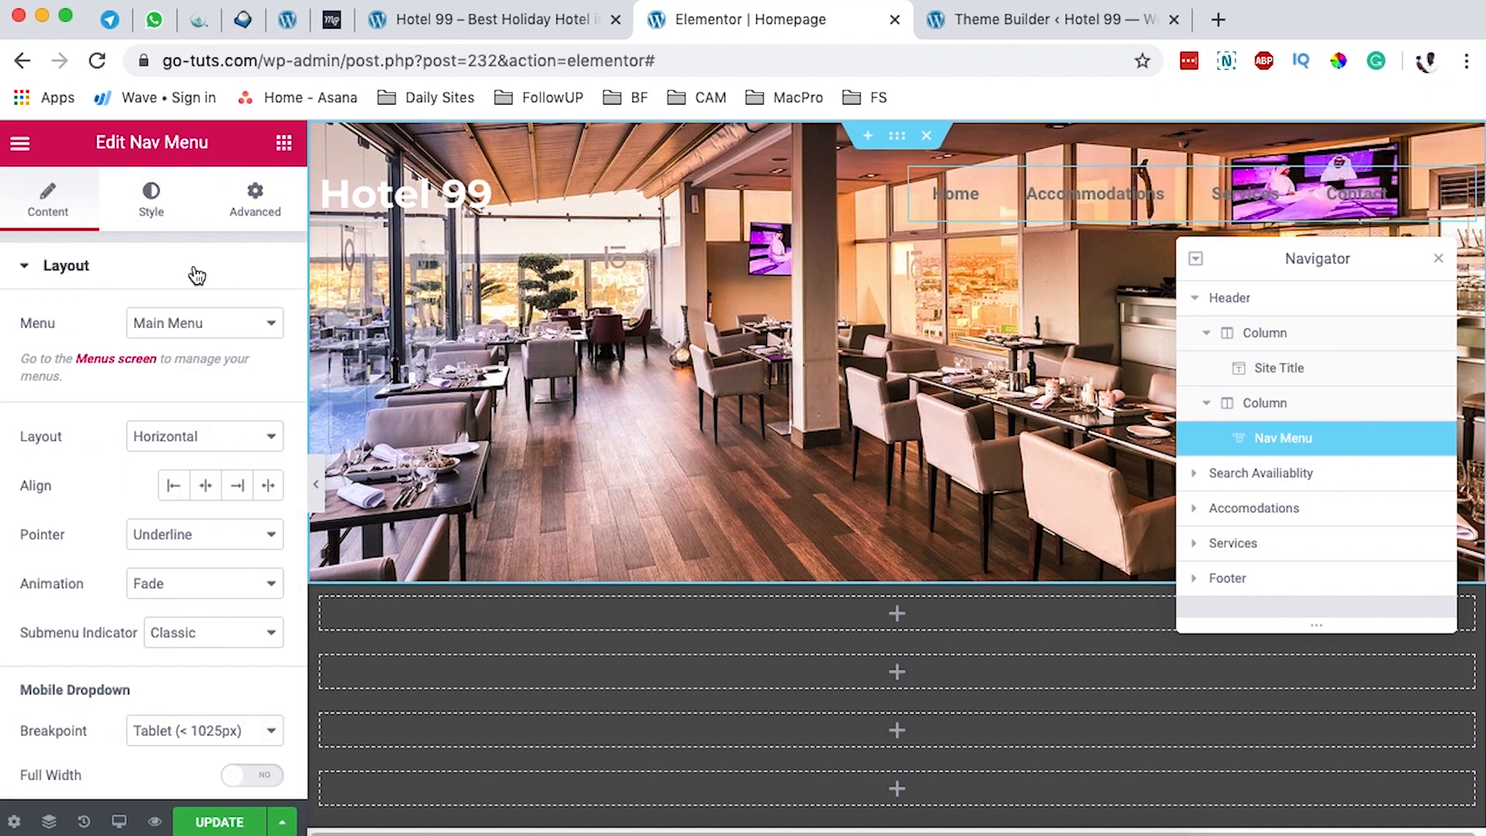
{"action": "left_click", "coordinate": [165, 209]}
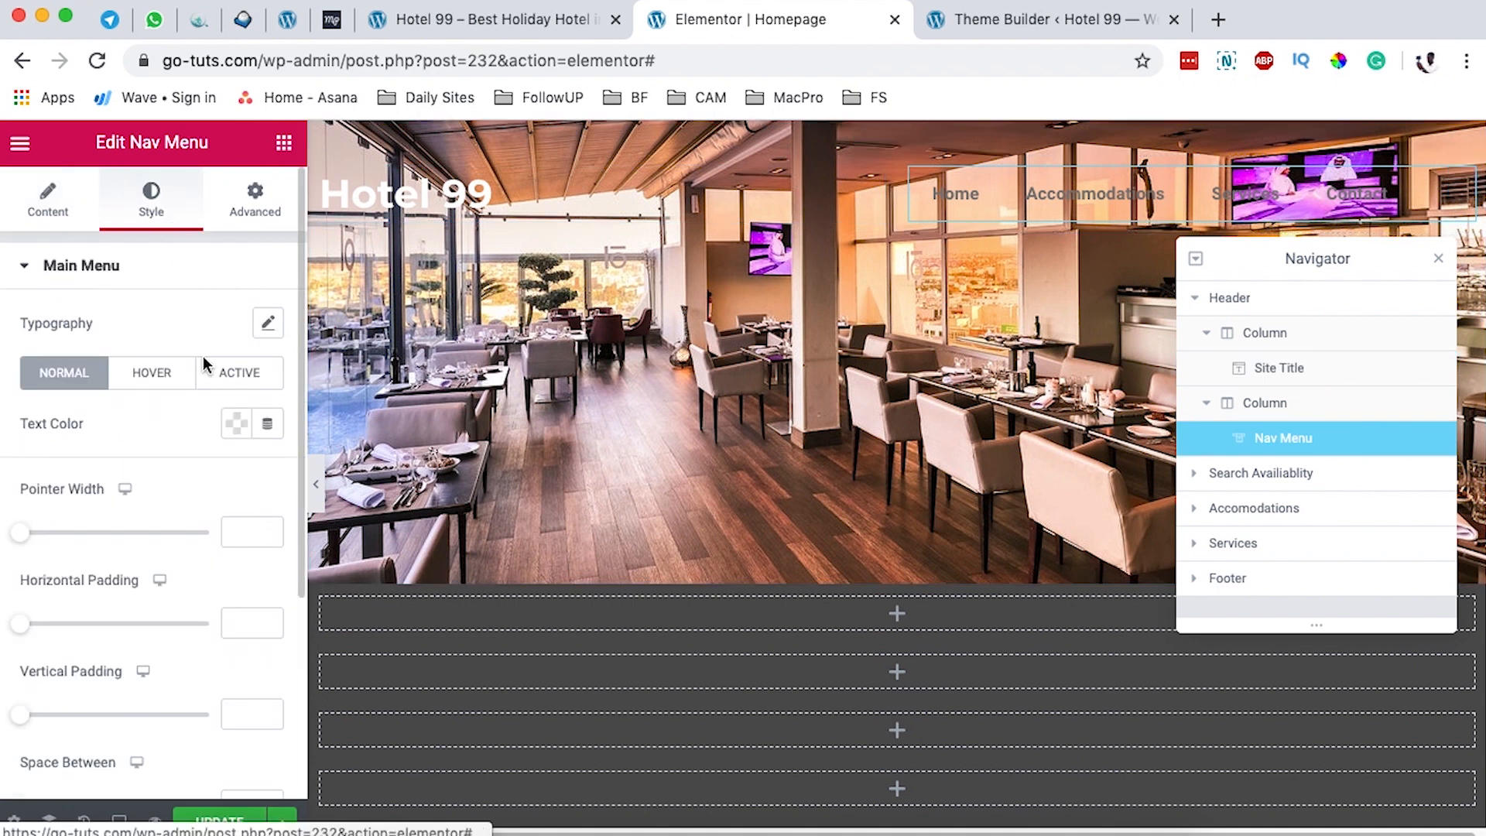
{"action": "scroll", "coordinate": [173, 435], "scroll_direction": "down", "scroll_amount": 1}
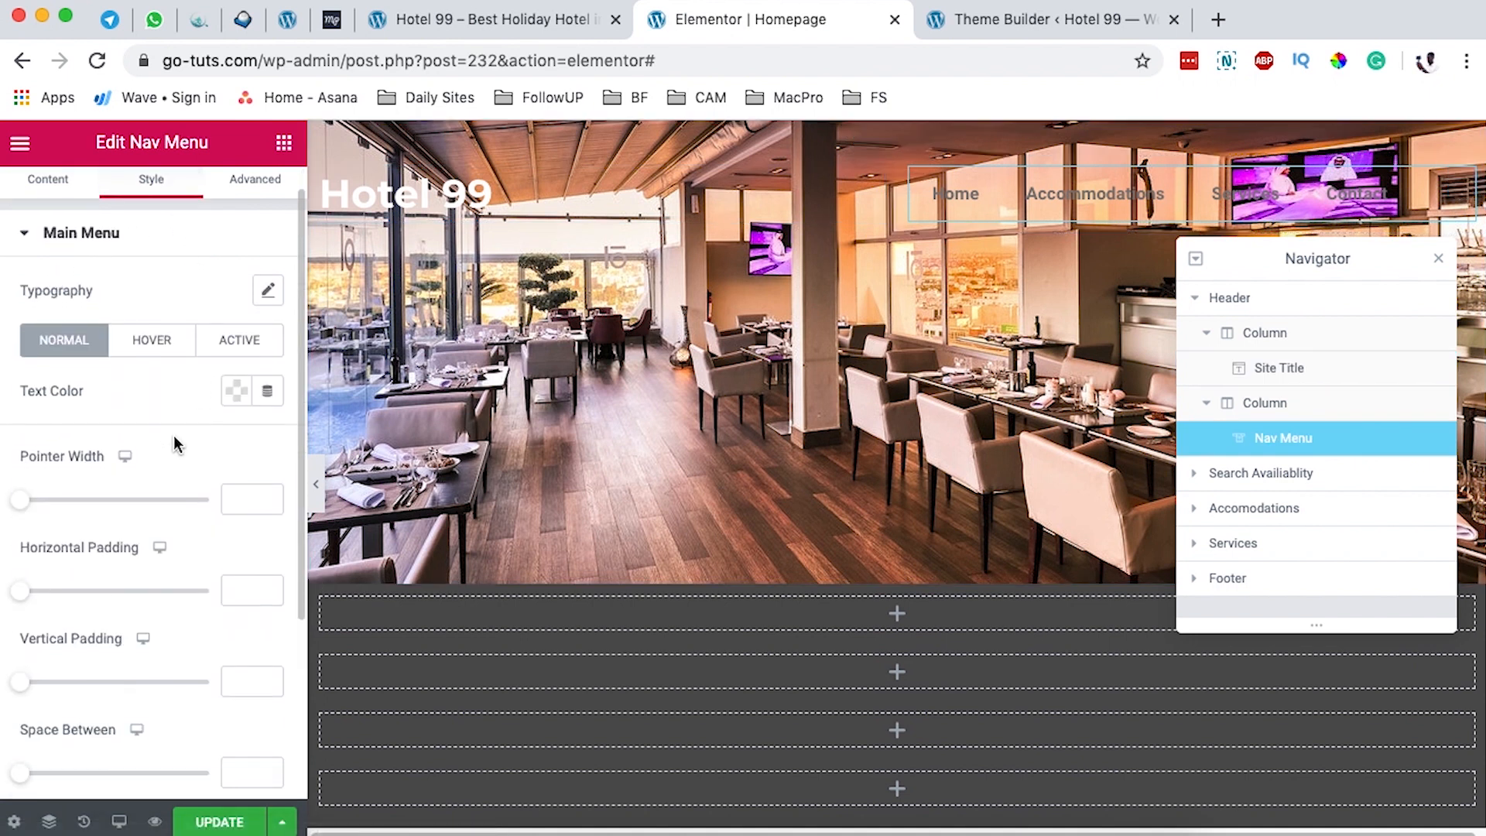
{"action": "left_click", "coordinate": [237, 387]}
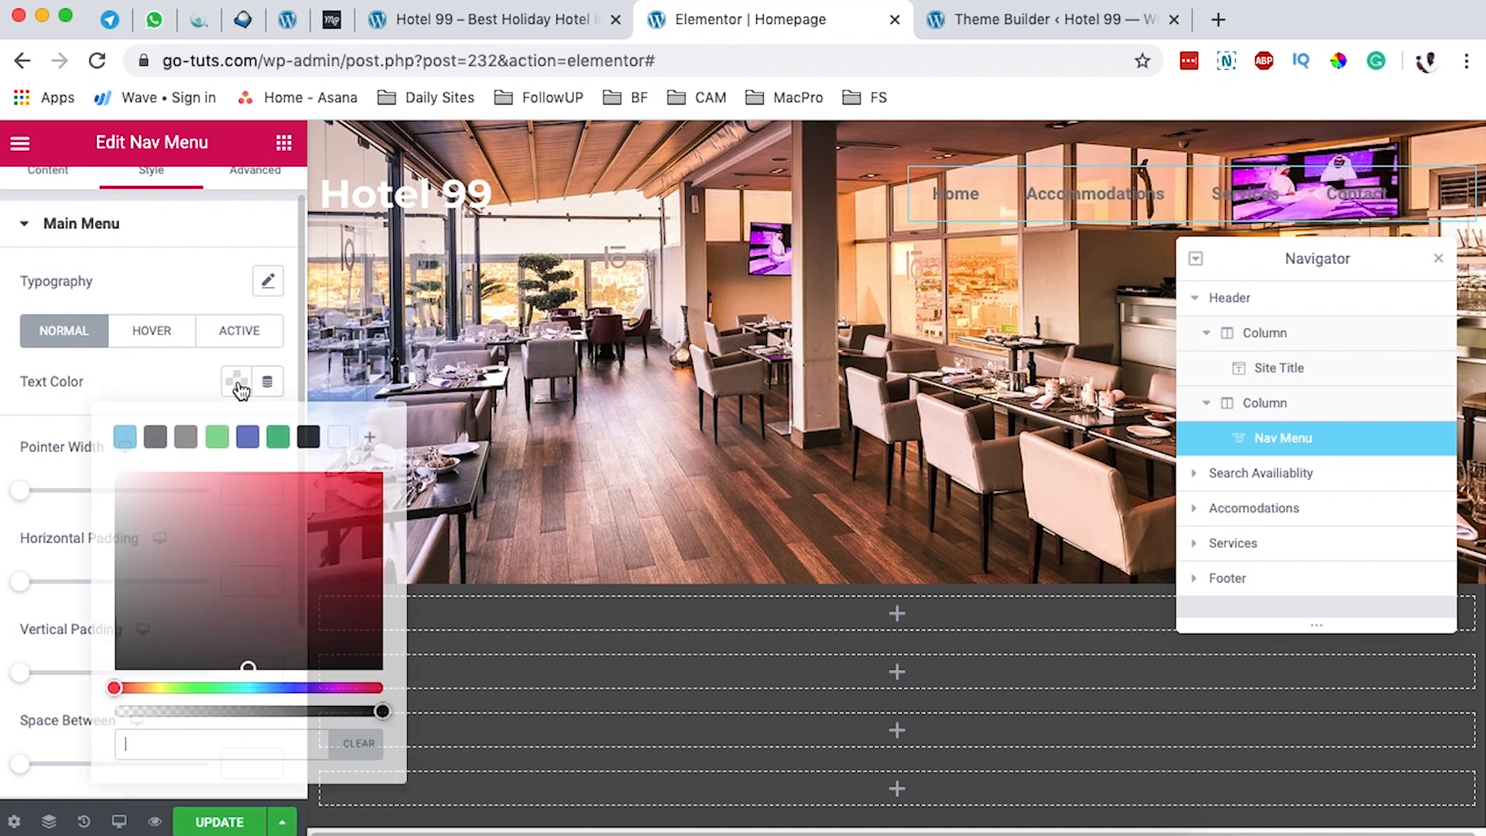
{"action": "left_click", "coordinate": [338, 437]}
{"action": "left_click", "coordinate": [198, 299]}
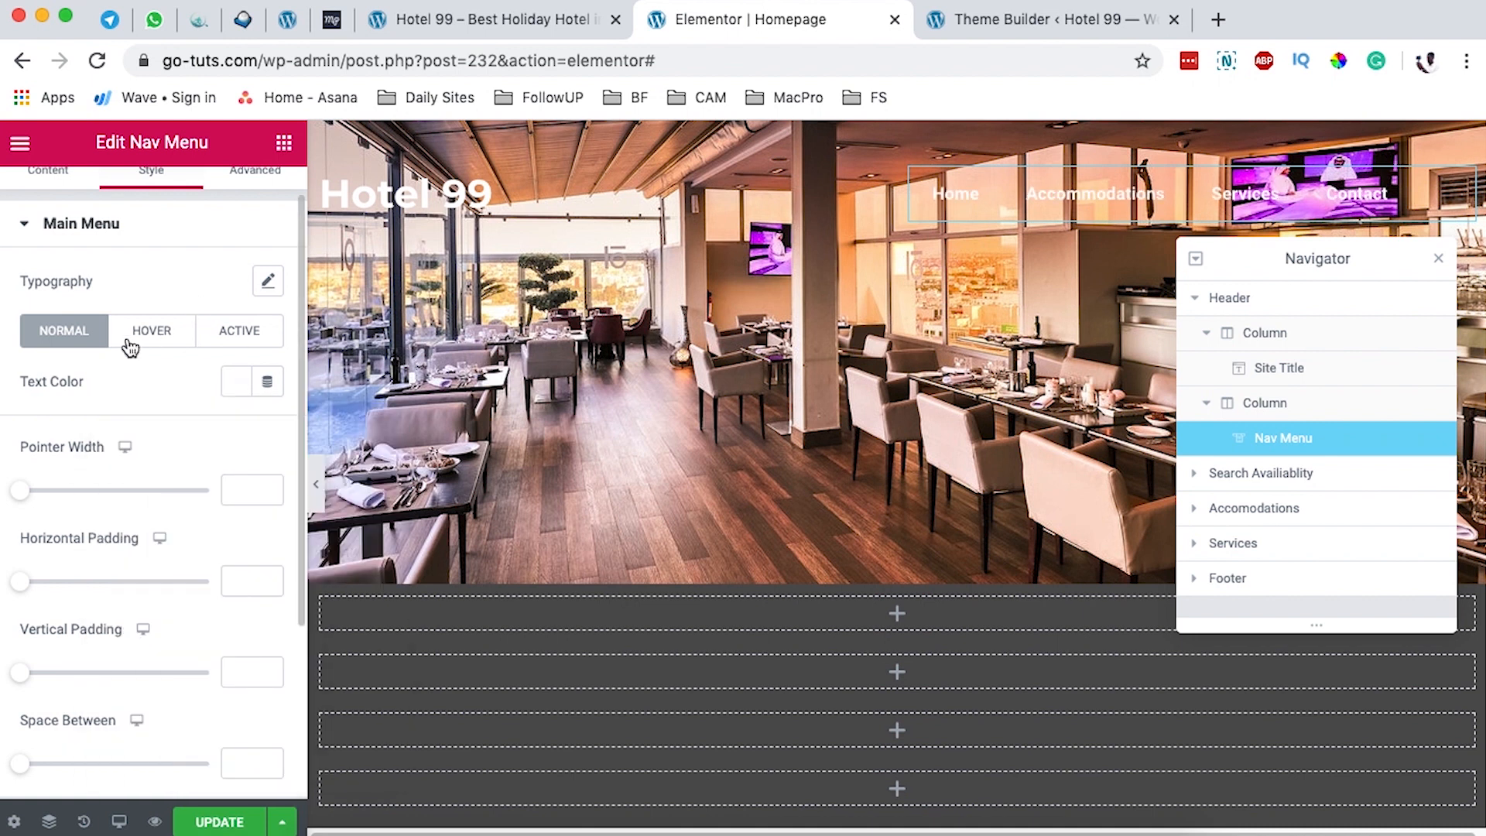
Step: Check the menu's hover behaviour on the finished Hotel 99 homepage and set the Nav Menu's pointer width to 0
{"action": "left_click", "coordinate": [404, 34]}
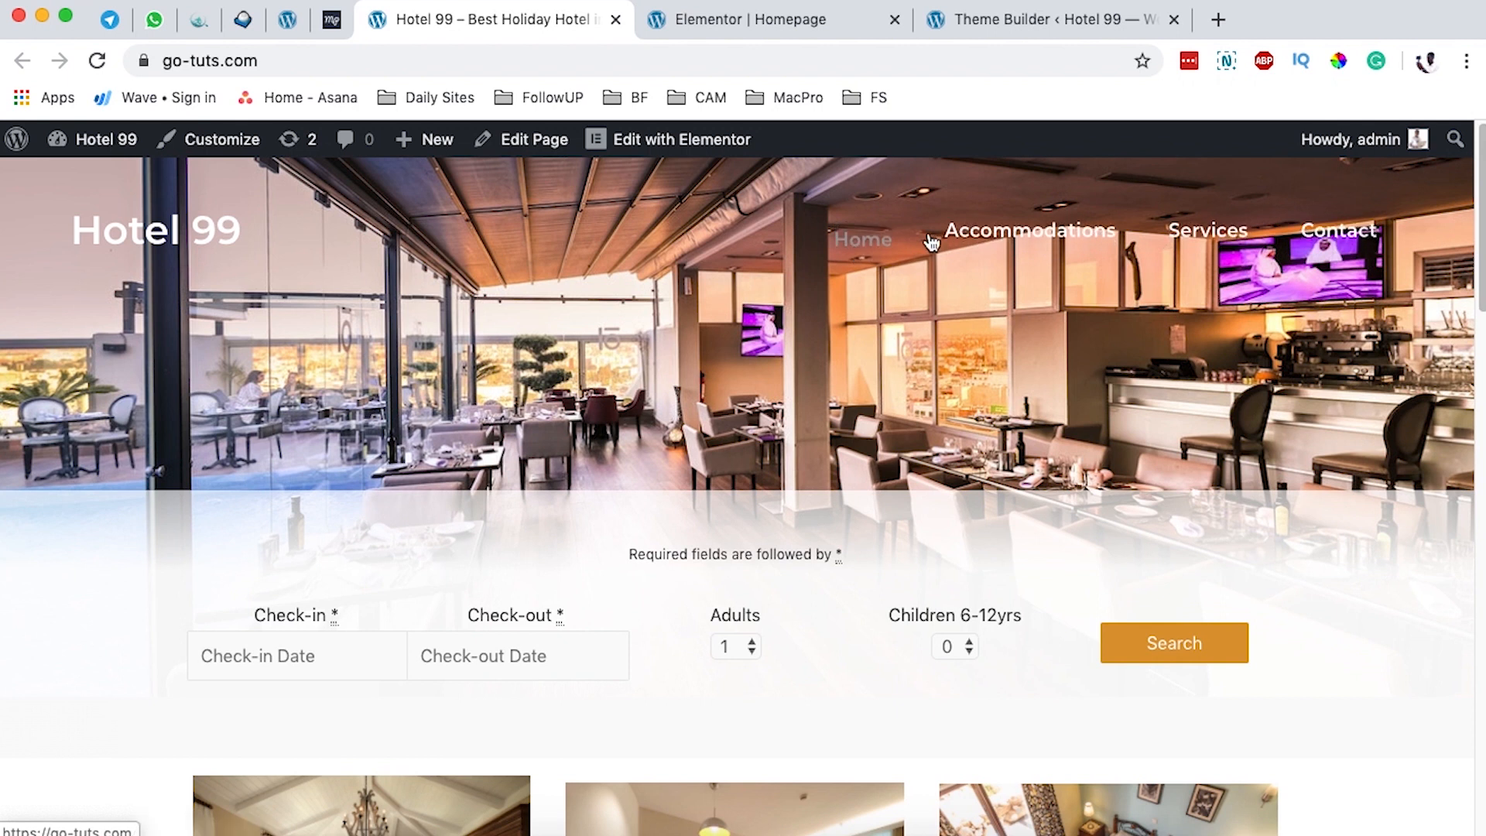
{"action": "left_click", "coordinate": [720, 29]}
{"action": "left_click", "coordinate": [170, 298]}
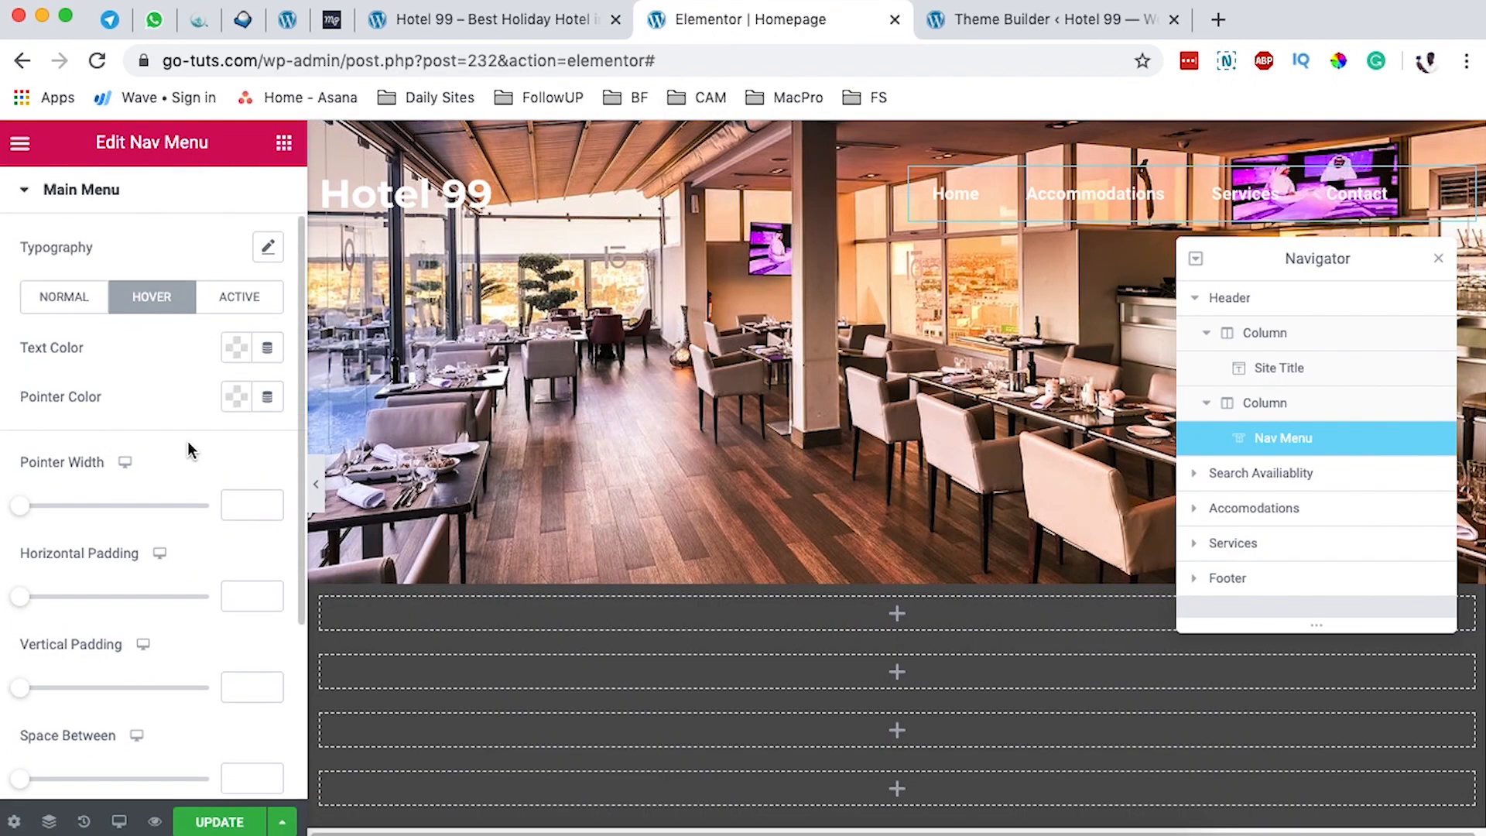
{"action": "scroll", "coordinate": [191, 452], "scroll_direction": "down", "scroll_amount": 1}
{"action": "mouse_move", "coordinate": [21, 499]}
{"action": "left_mouse_down"}
{"action": "mouse_move", "coordinate": [136, 492]}
{"action": "mouse_move", "coordinate": [10, 492]}
{"action": "left_mouse_up"}
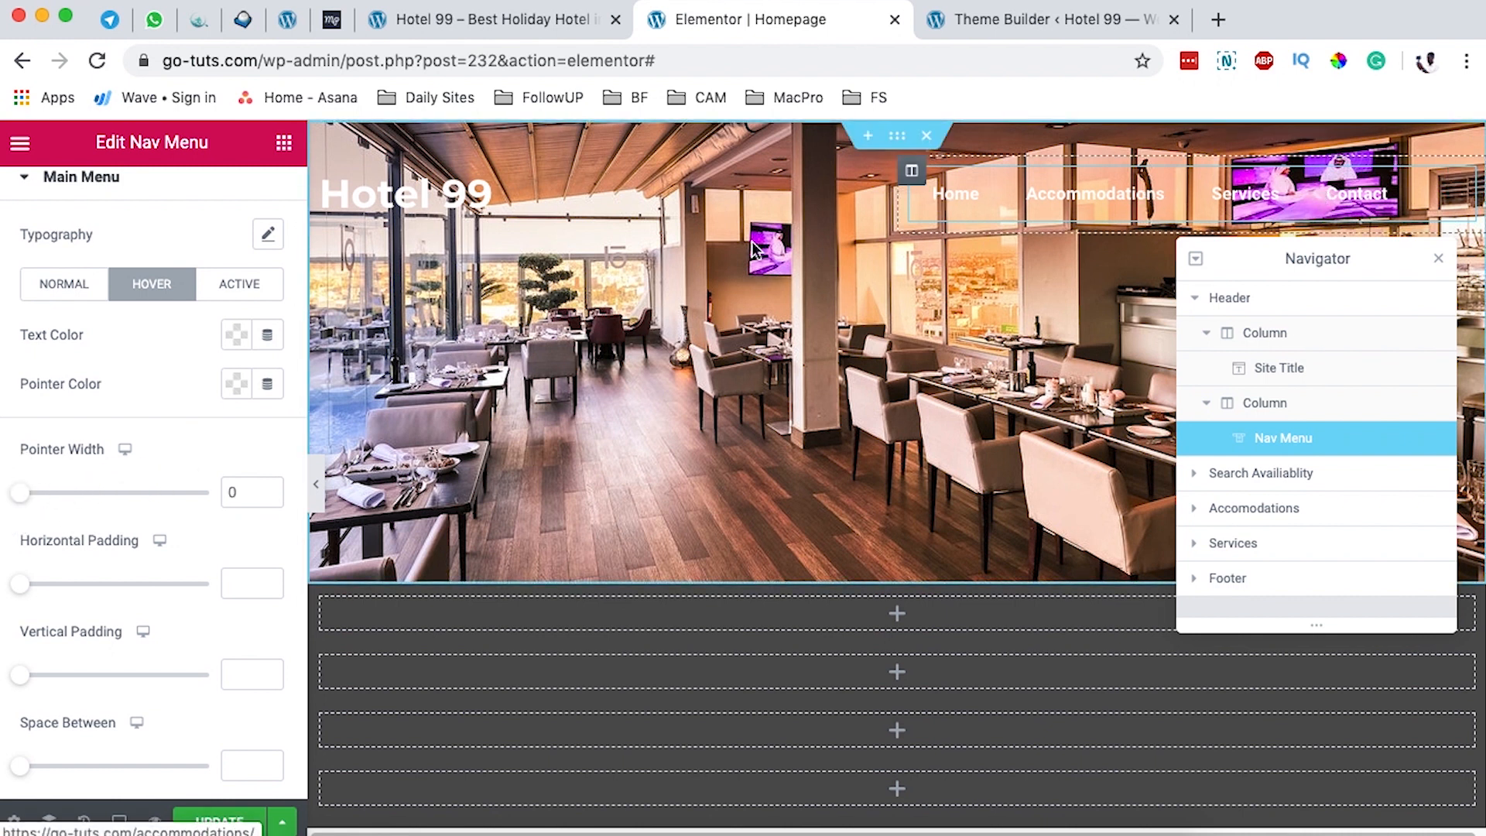
Step: Set the Nav Menu's active-item text color to black and compare it with the menu on the finished Hotel 99 homepage
{"action": "left_click", "coordinate": [246, 298]}
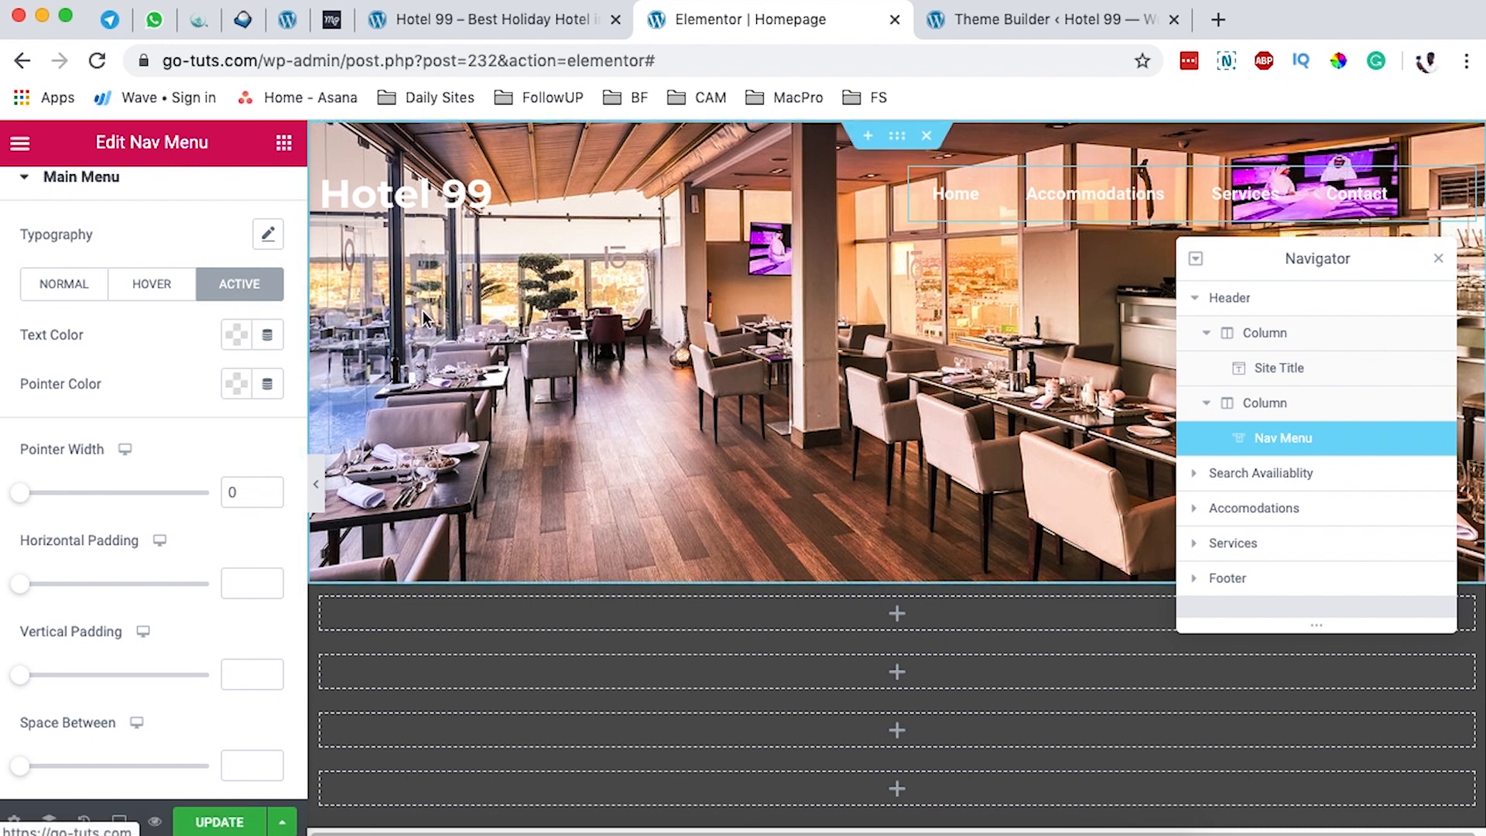
{"action": "mouse_move", "coordinate": [29, 506]}
{"action": "left_mouse_down"}
{"action": "mouse_move", "coordinate": [160, 501]}
{"action": "mouse_move", "coordinate": [16, 495]}
{"action": "left_mouse_up"}
{"action": "left_click", "coordinate": [236, 334]}
{"action": "left_click", "coordinate": [174, 334]}
{"action": "left_click", "coordinate": [236, 334]}
{"action": "left_click", "coordinate": [308, 389]}
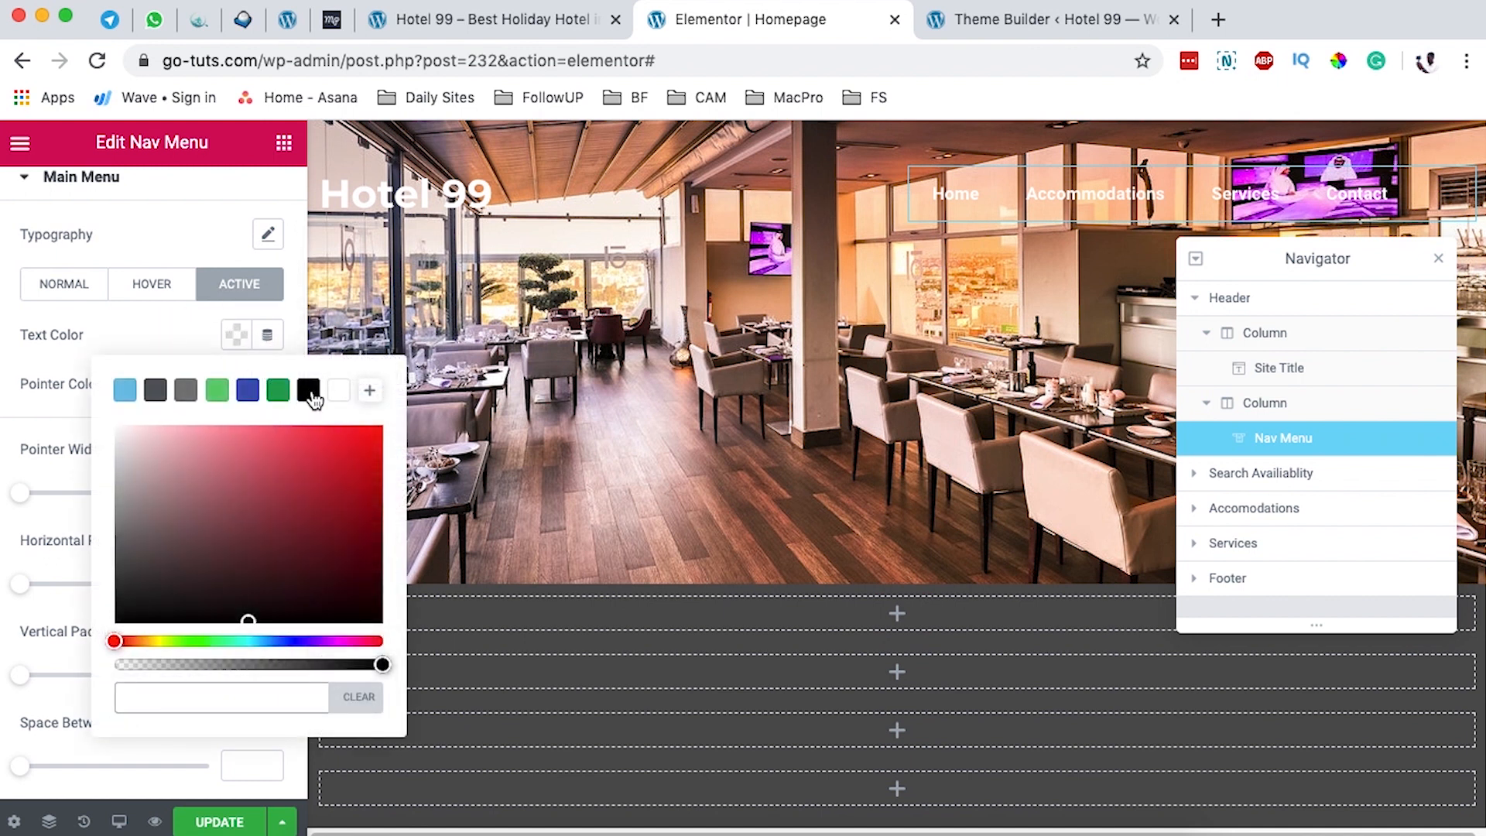
{"action": "left_click", "coordinate": [58, 345]}
{"action": "left_click", "coordinate": [513, 20]}
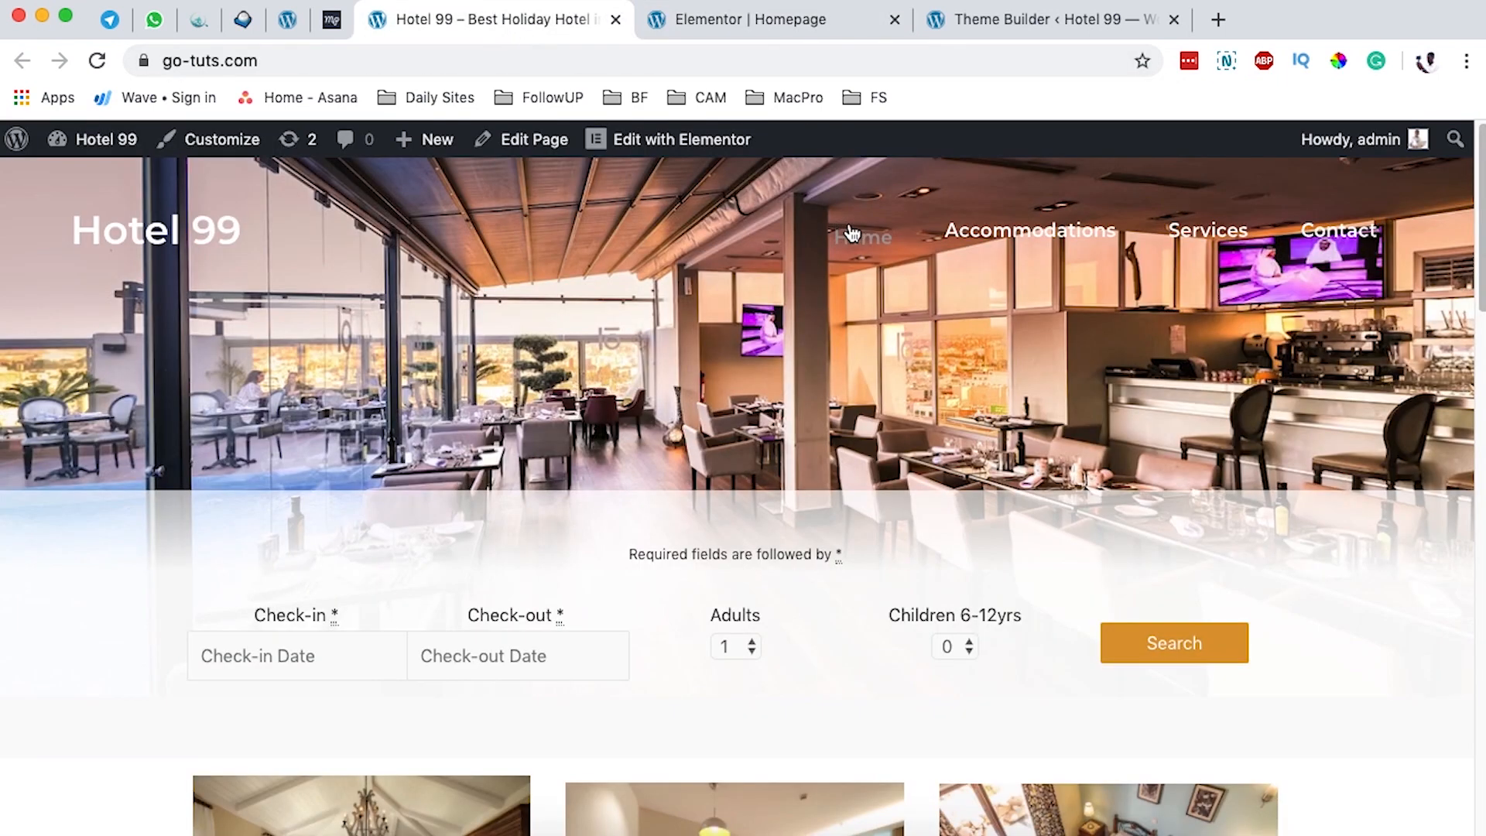
{"action": "left_click", "coordinate": [756, 28]}
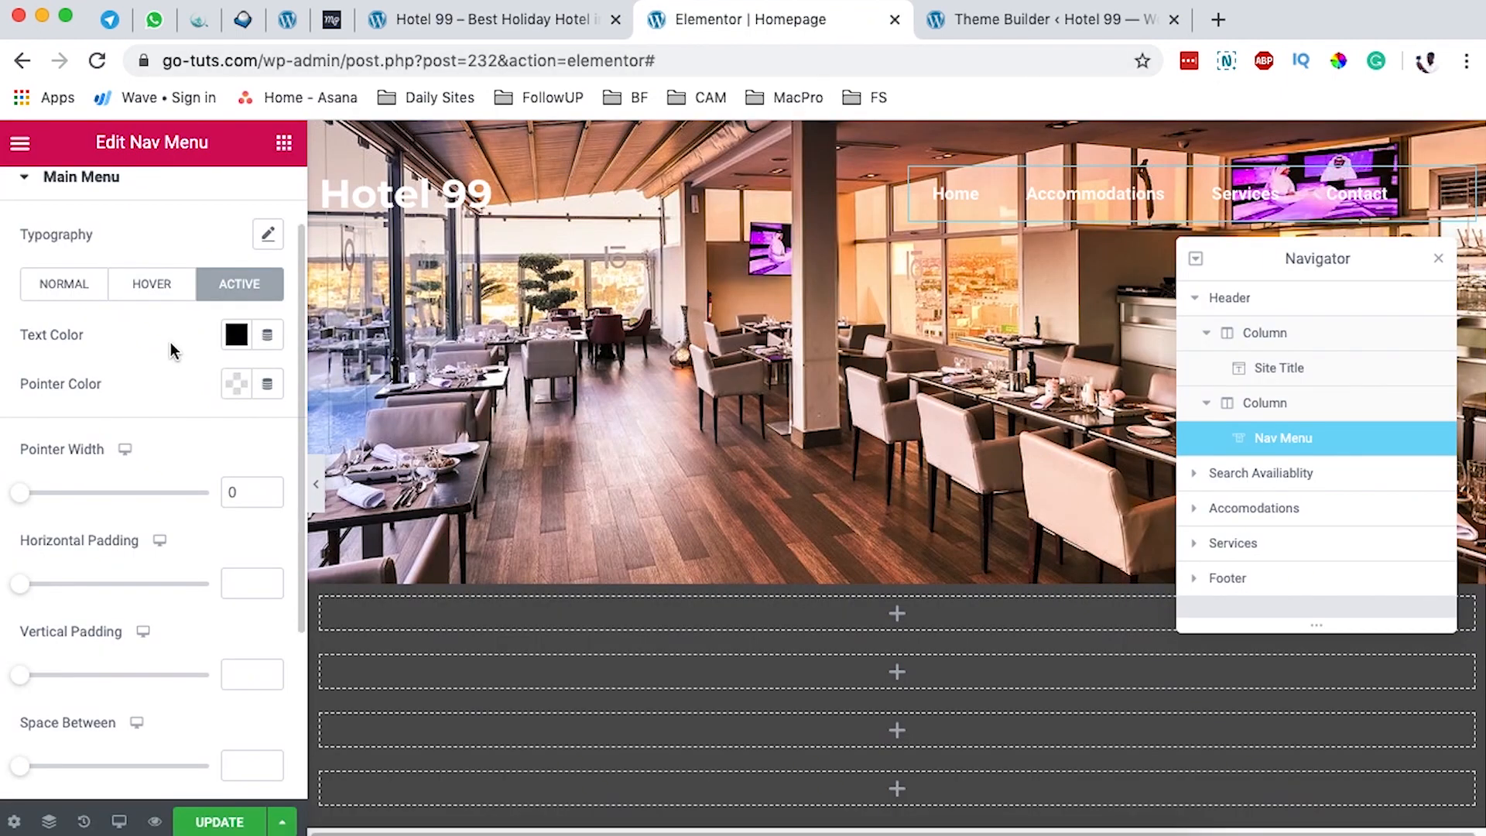
Step: Set the Nav Menu's typography to Montserrat at 1.2 em with letter spacing 0
{"action": "left_click", "coordinate": [270, 236]}
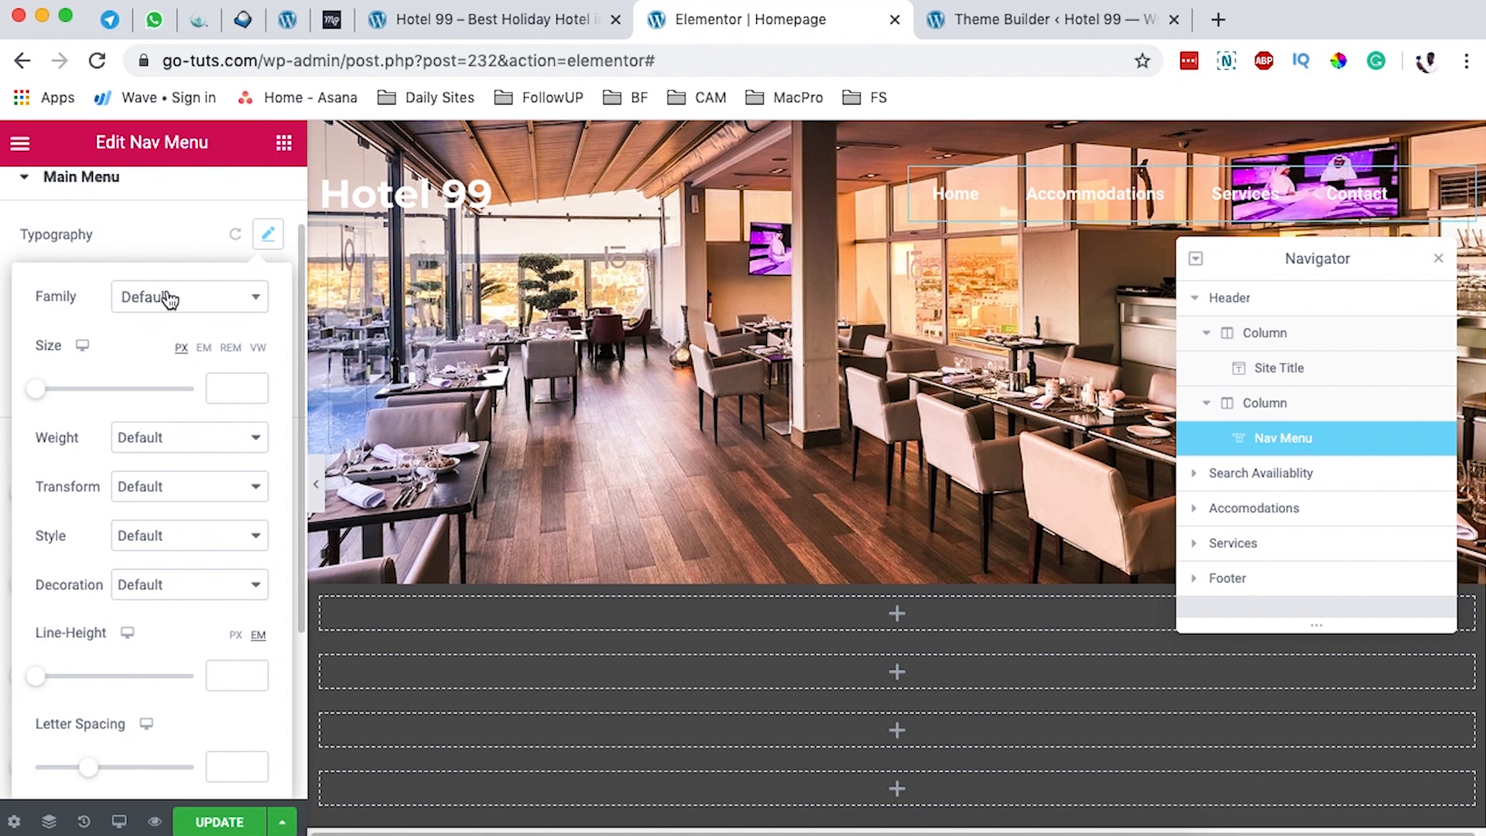
{"action": "left_click", "coordinate": [168, 304]}
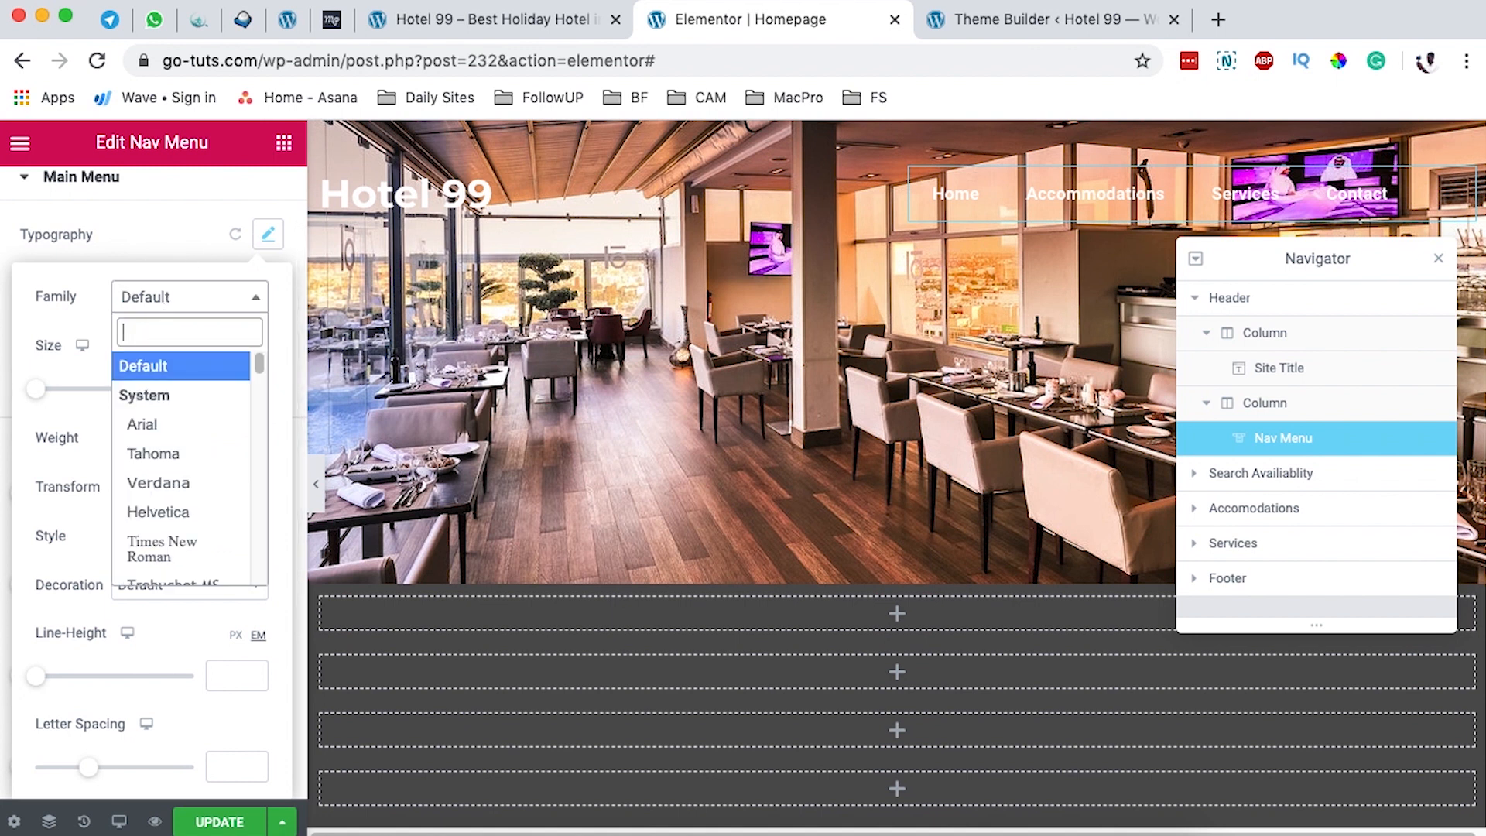
{"action": "type", "text": "mont"}
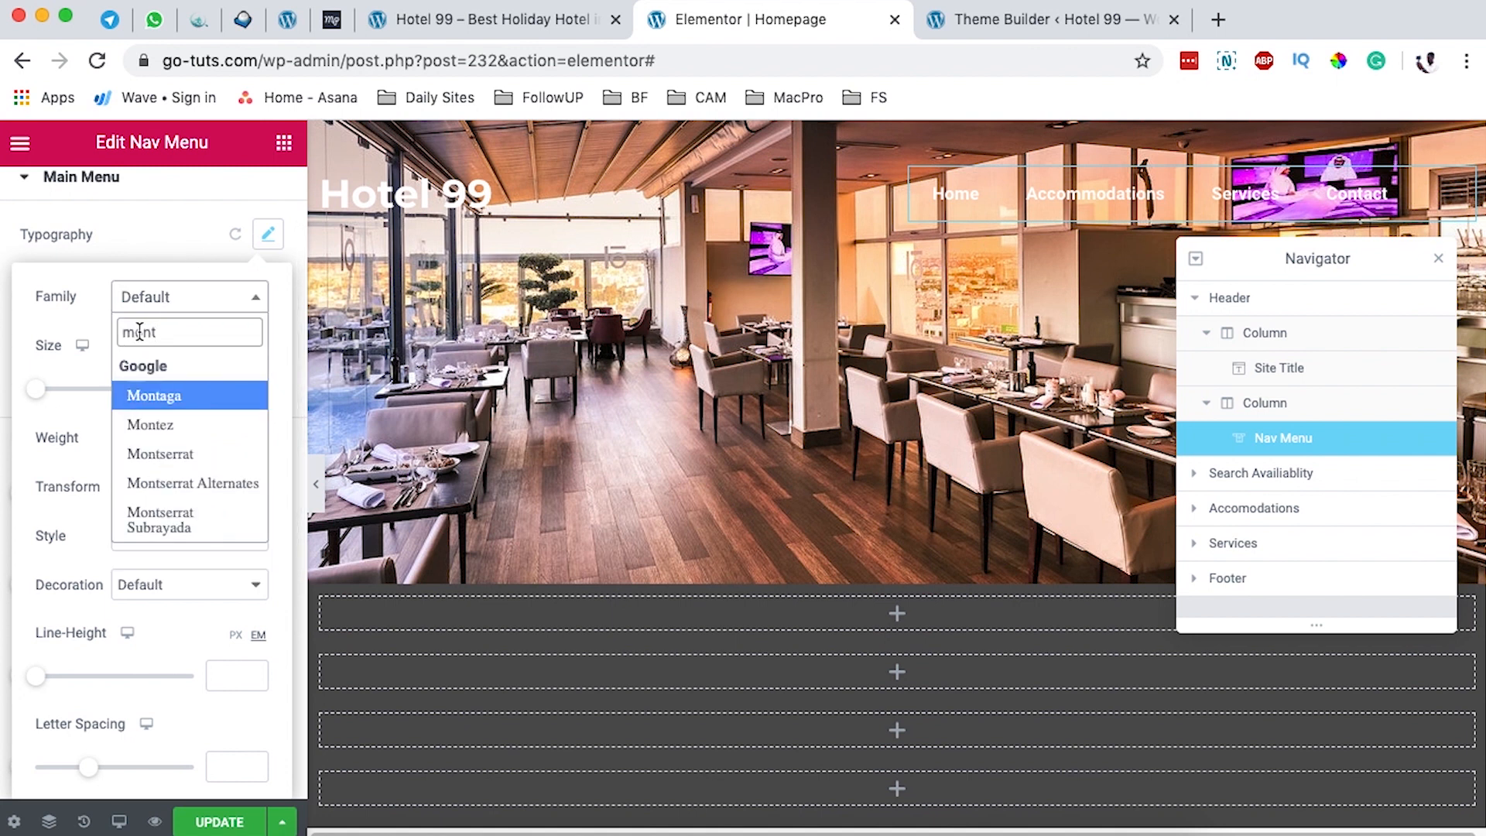
{"action": "left_click", "coordinate": [142, 450]}
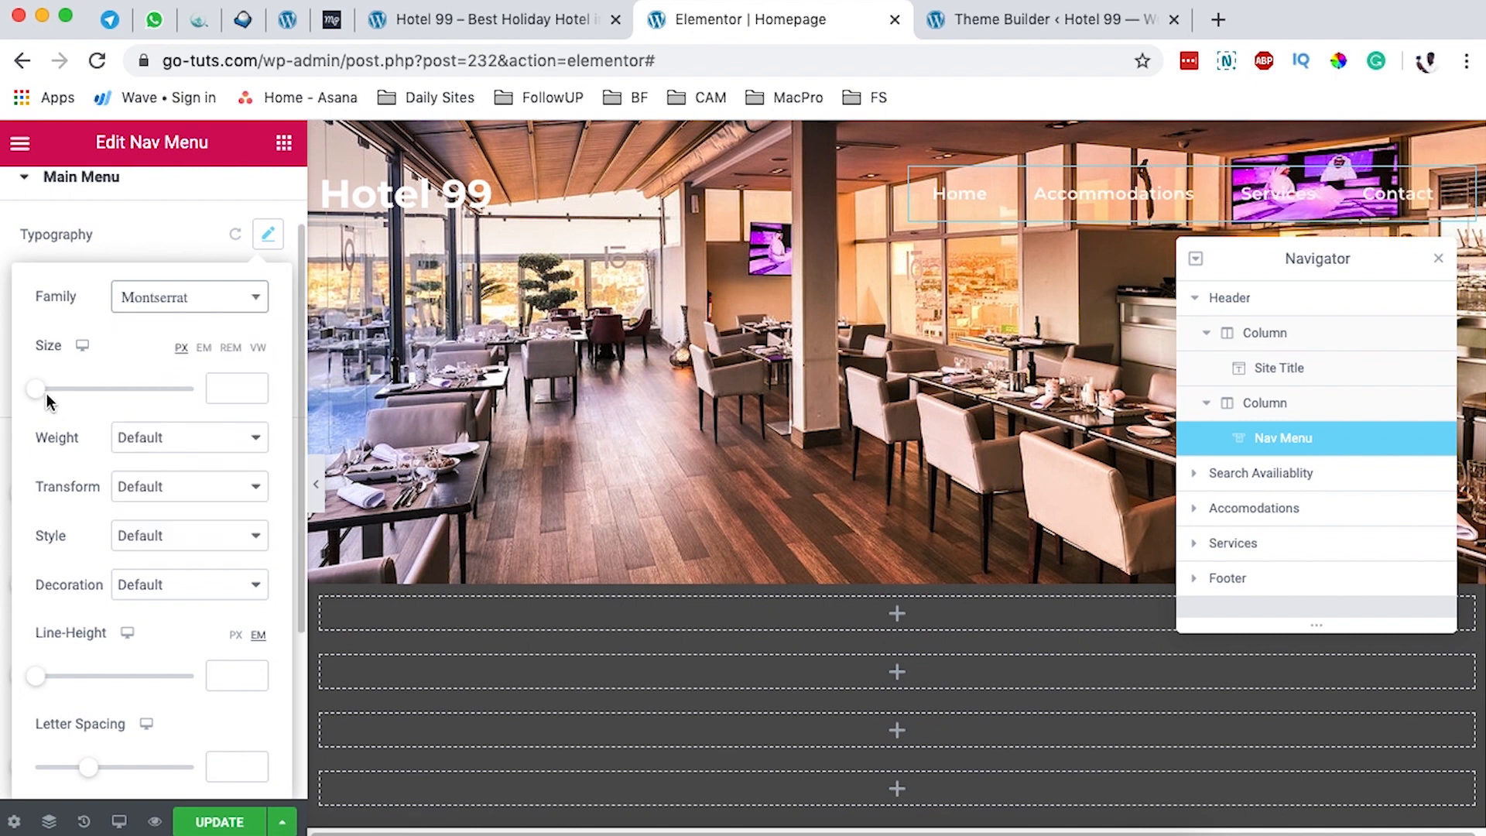
{"action": "left_click", "coordinate": [203, 348]}
{"action": "left_click_drag", "start_coordinate": [57, 391], "coordinate": [56, 395]}
{"action": "scroll", "coordinate": [77, 503], "scroll_direction": "down", "scroll_amount": 3}
{"action": "left_click", "coordinate": [89, 633]}
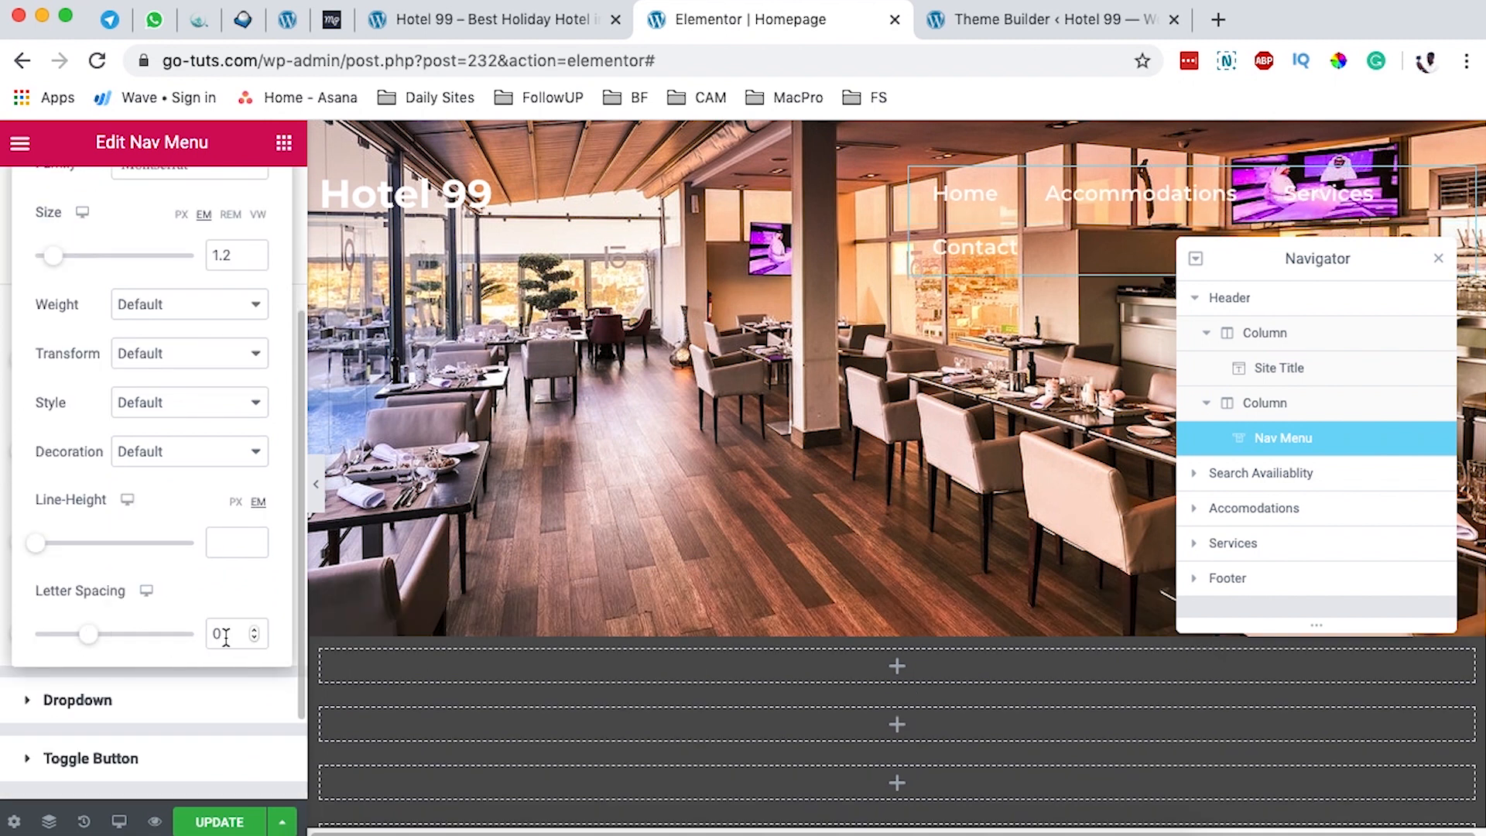
{"action": "scroll", "coordinate": [164, 523], "scroll_direction": "up", "scroll_amount": 3}
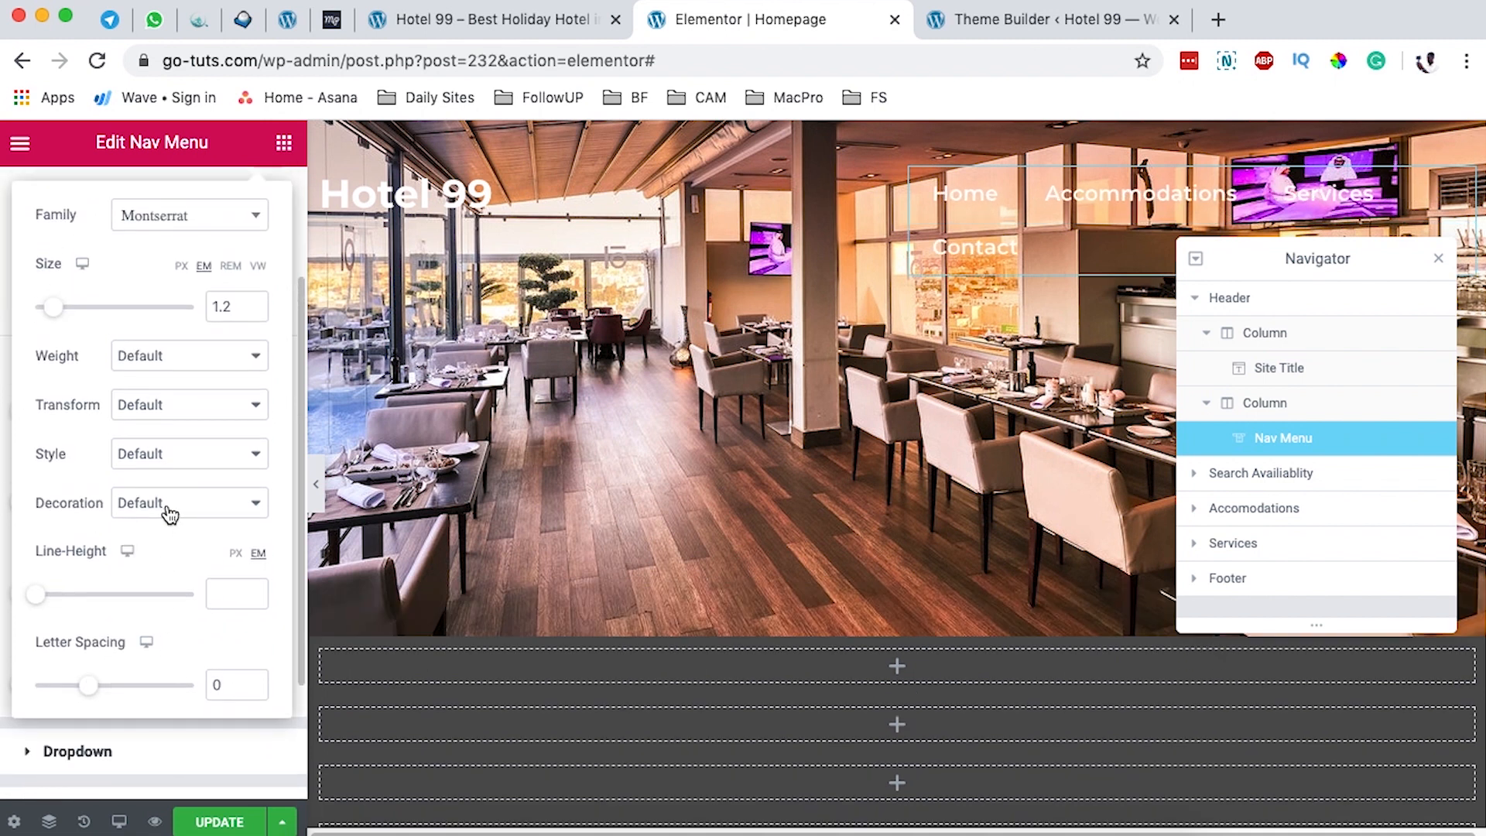
Step: Switch the page to the tablet preview and select the collapsed Nav Menu for editing
{"action": "left_click", "coordinate": [119, 823]}
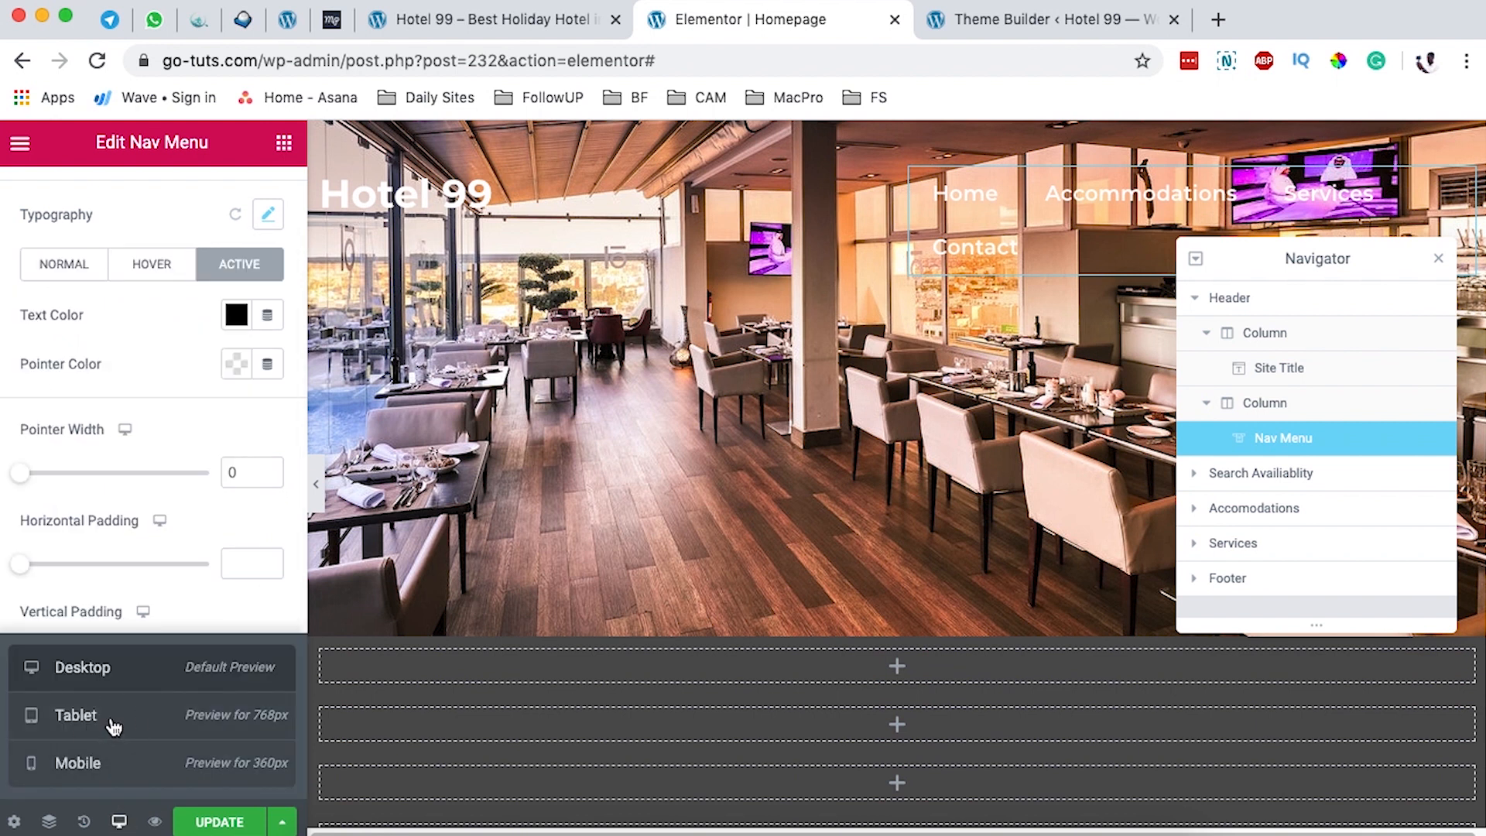
{"action": "left_click", "coordinate": [113, 722]}
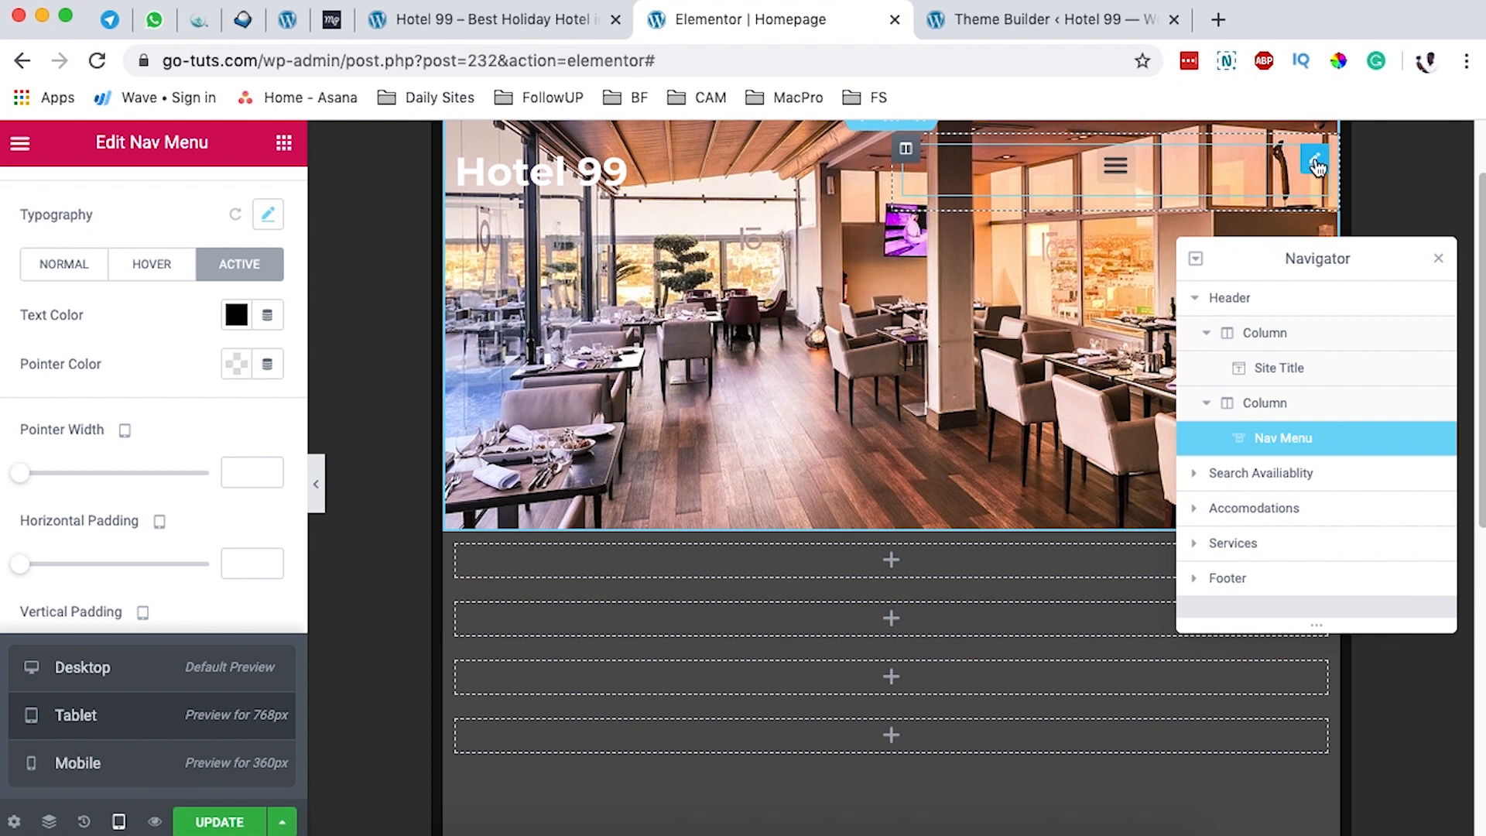
{"action": "left_click", "coordinate": [1315, 165]}
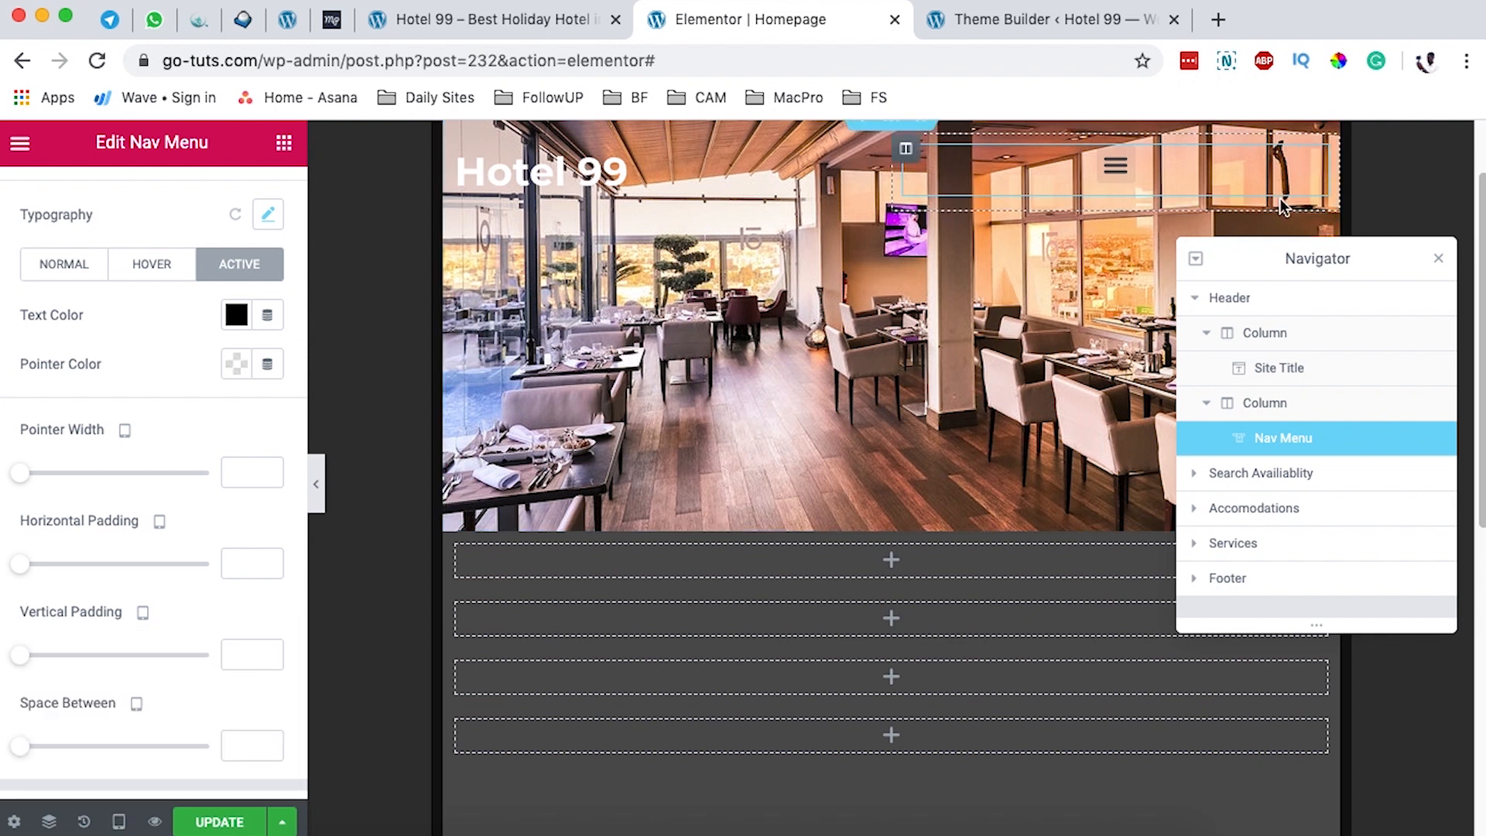
{"action": "left_click", "coordinate": [1310, 164]}
Step: Set the normal-state color of the Nav Menu's toggle button to black
{"action": "scroll", "coordinate": [115, 628], "scroll_direction": "down", "scroll_amount": 5}
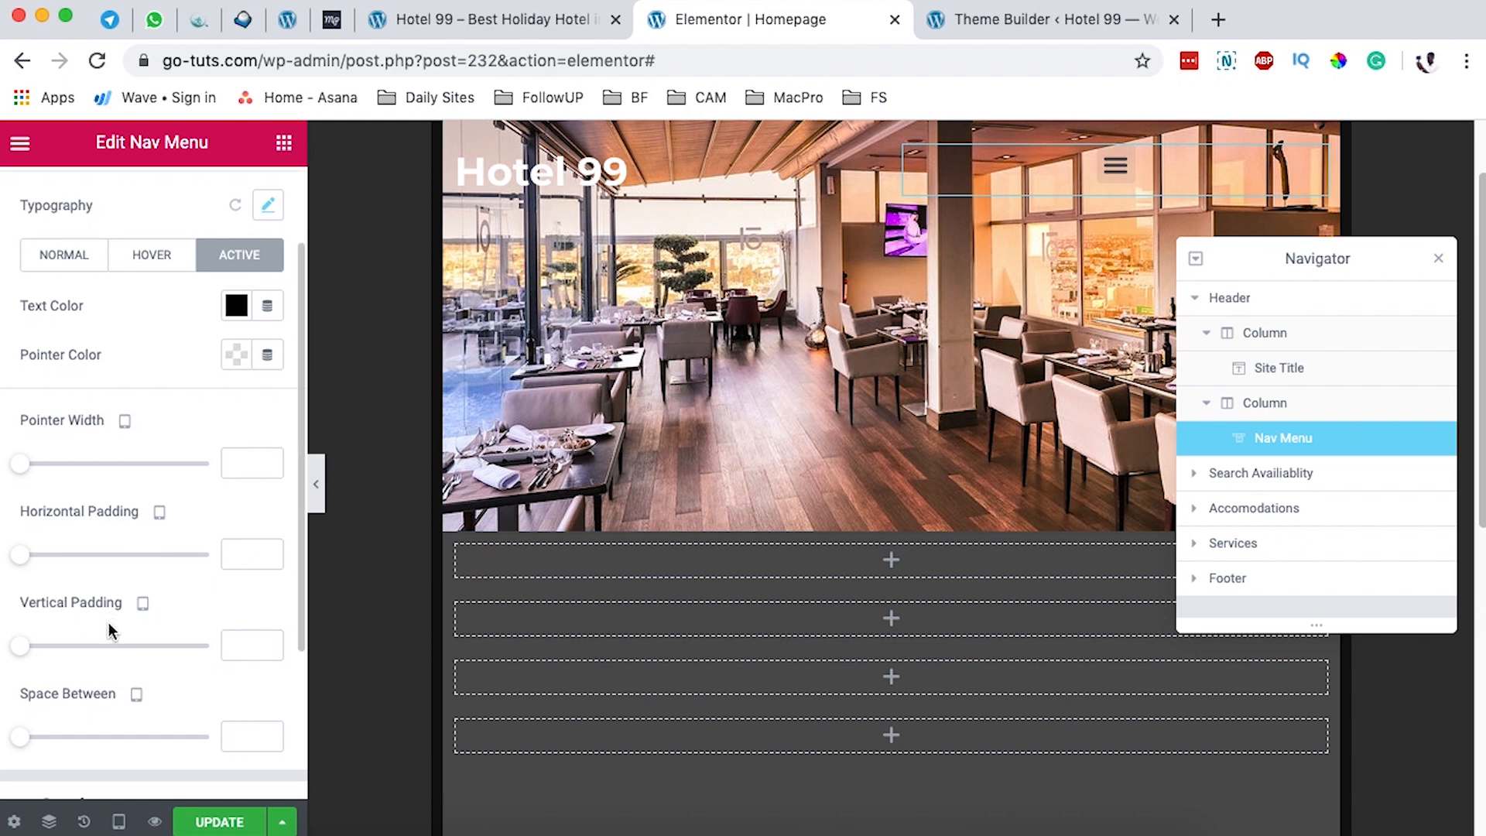
{"action": "left_click", "coordinate": [108, 637]}
{"action": "scroll", "coordinate": [124, 641], "scroll_direction": "down", "scroll_amount": 3}
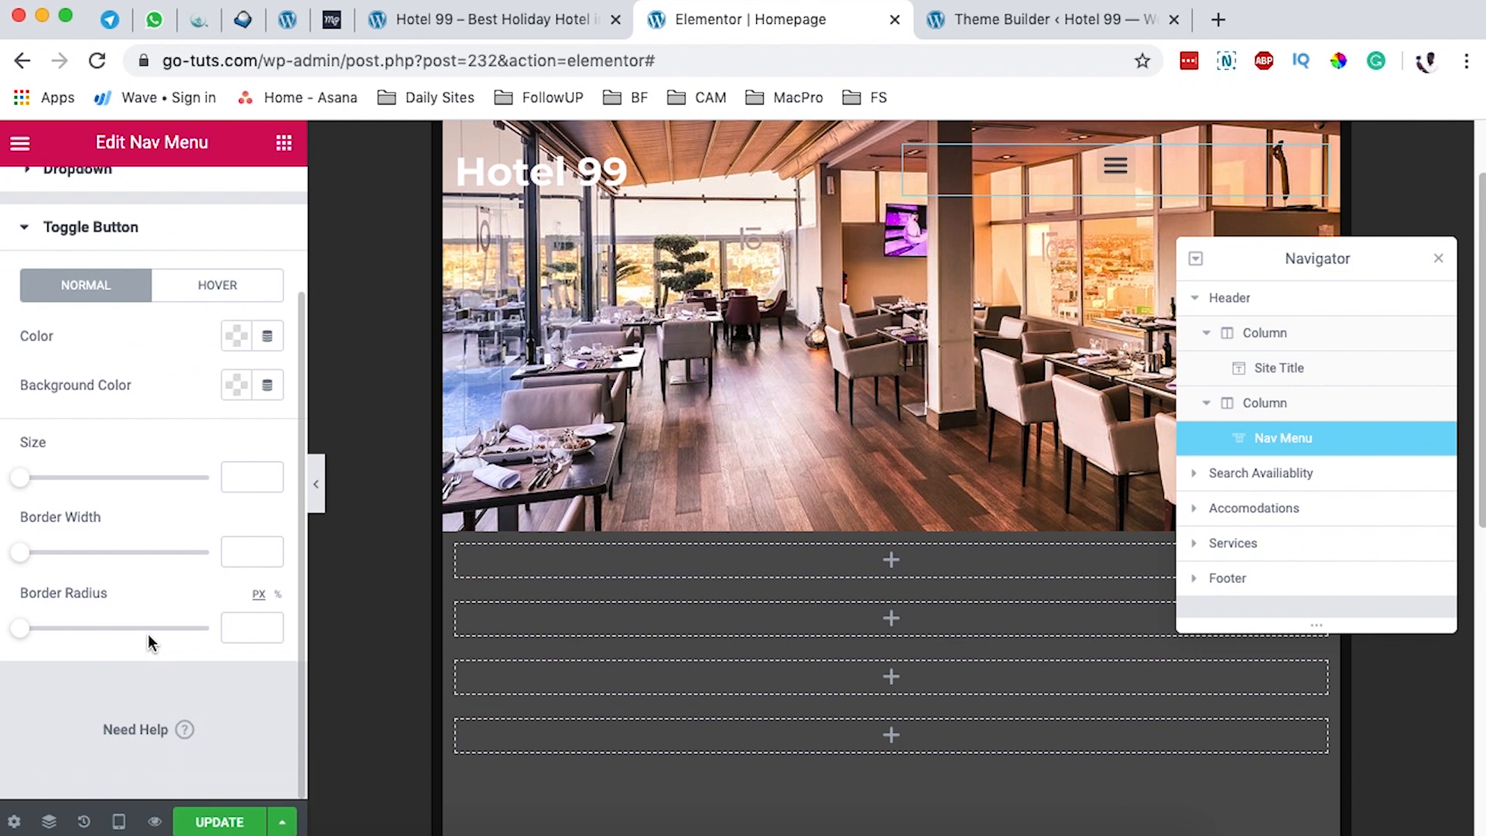
{"action": "scroll", "coordinate": [153, 643], "scroll_direction": "up", "scroll_amount": 2}
{"action": "left_click", "coordinate": [236, 419]}
{"action": "mouse_move", "coordinate": [179, 551]}
{"action": "left_mouse_down"}
{"action": "mouse_move", "coordinate": [146, 550]}
{"action": "mouse_move", "coordinate": [303, 562]}
{"action": "mouse_move", "coordinate": [245, 580]}
{"action": "mouse_move", "coordinate": [397, 570]}
{"action": "mouse_move", "coordinate": [153, 547]}
{"action": "mouse_move", "coordinate": [126, 524]}
{"action": "mouse_move", "coordinate": [116, 706]}
{"action": "left_mouse_up"}
{"action": "left_click", "coordinate": [236, 420]}
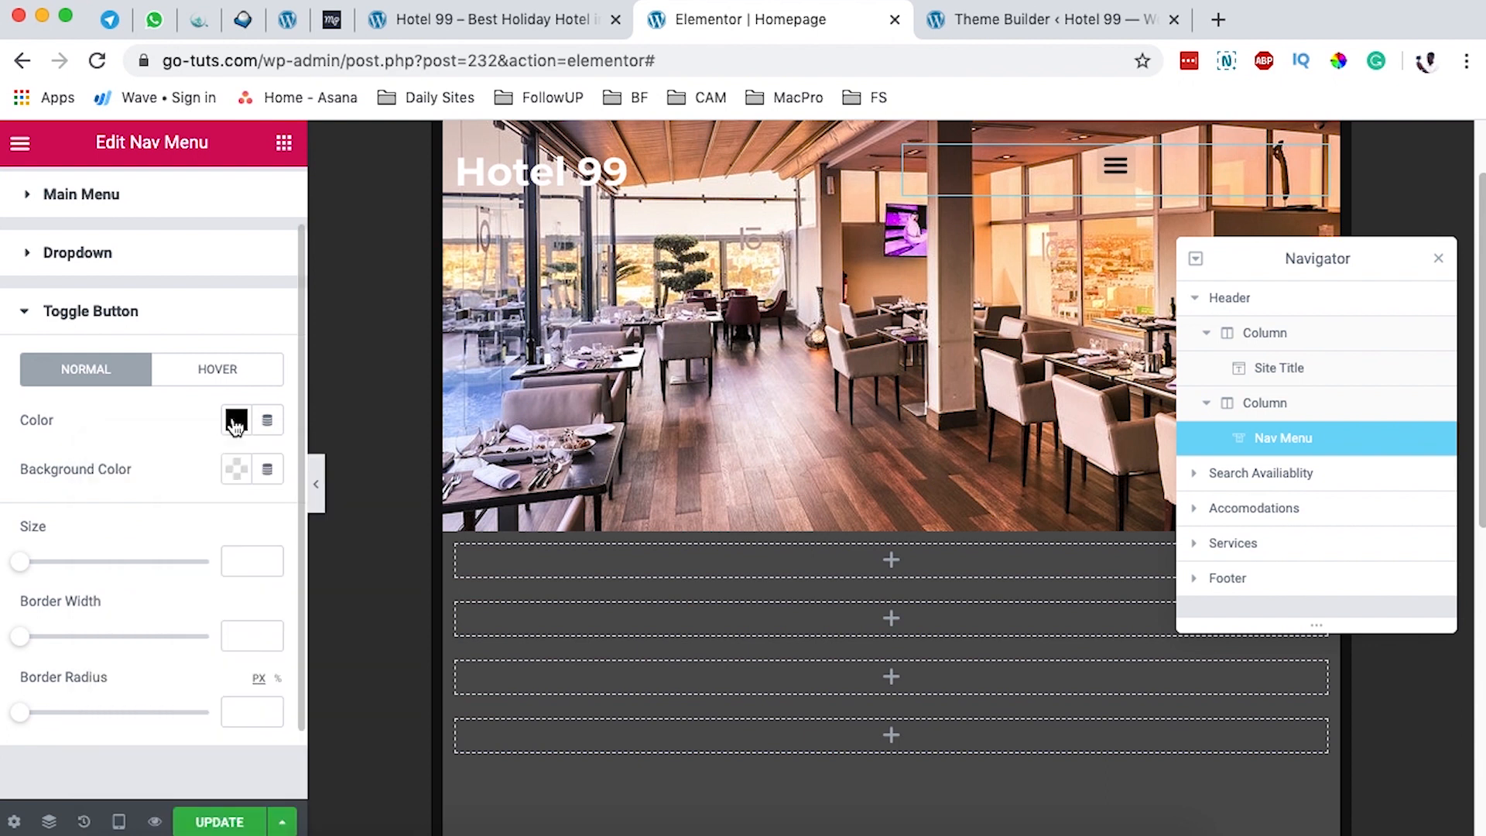
Step: Set the toggle button's background color to white (#FFFFFF) and test opening the dropdown menu in the tablet preview
{"action": "left_click", "coordinate": [238, 469]}
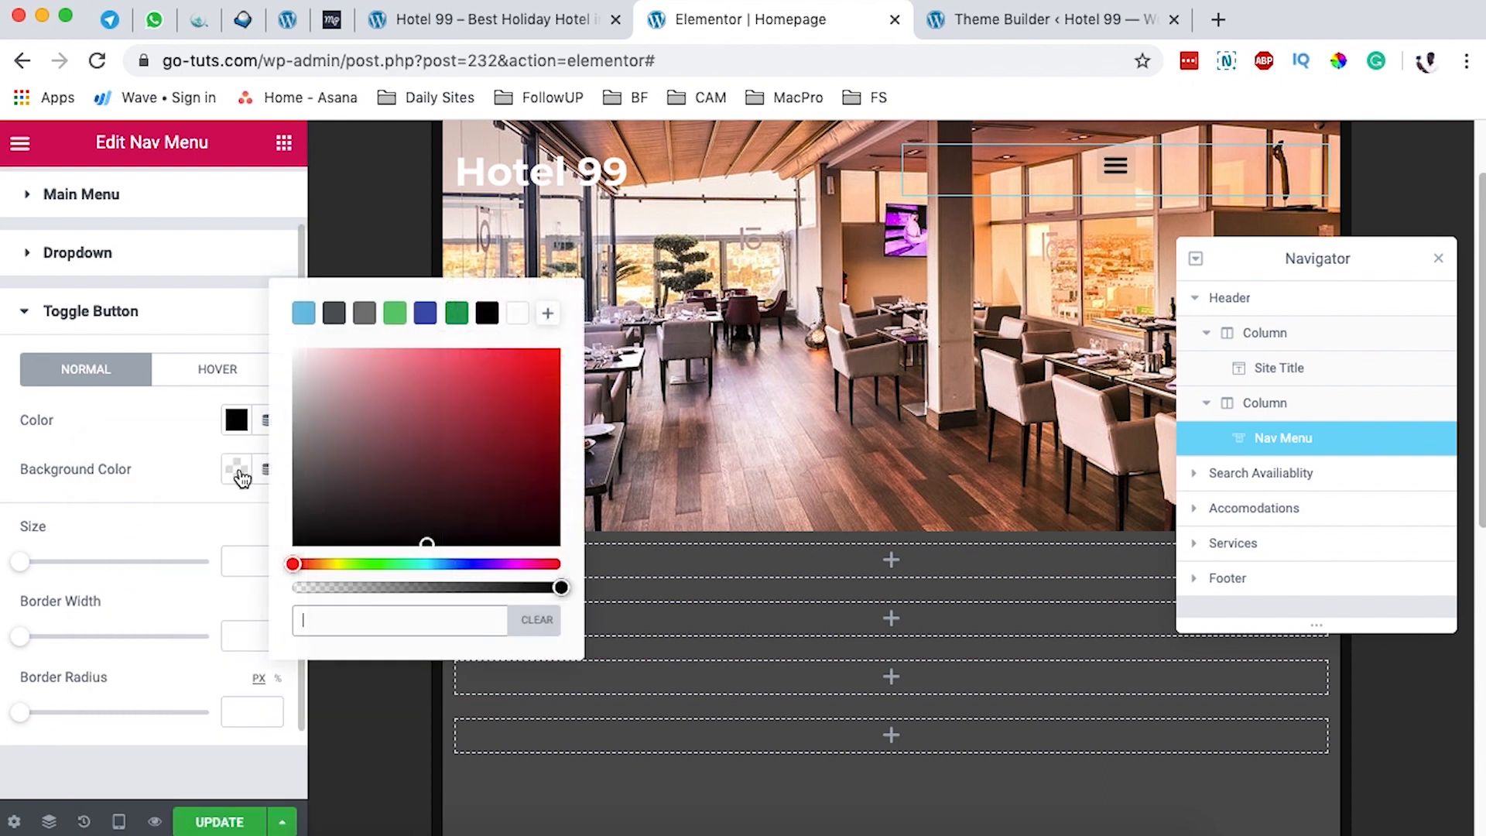
{"action": "left_click", "coordinate": [517, 313]}
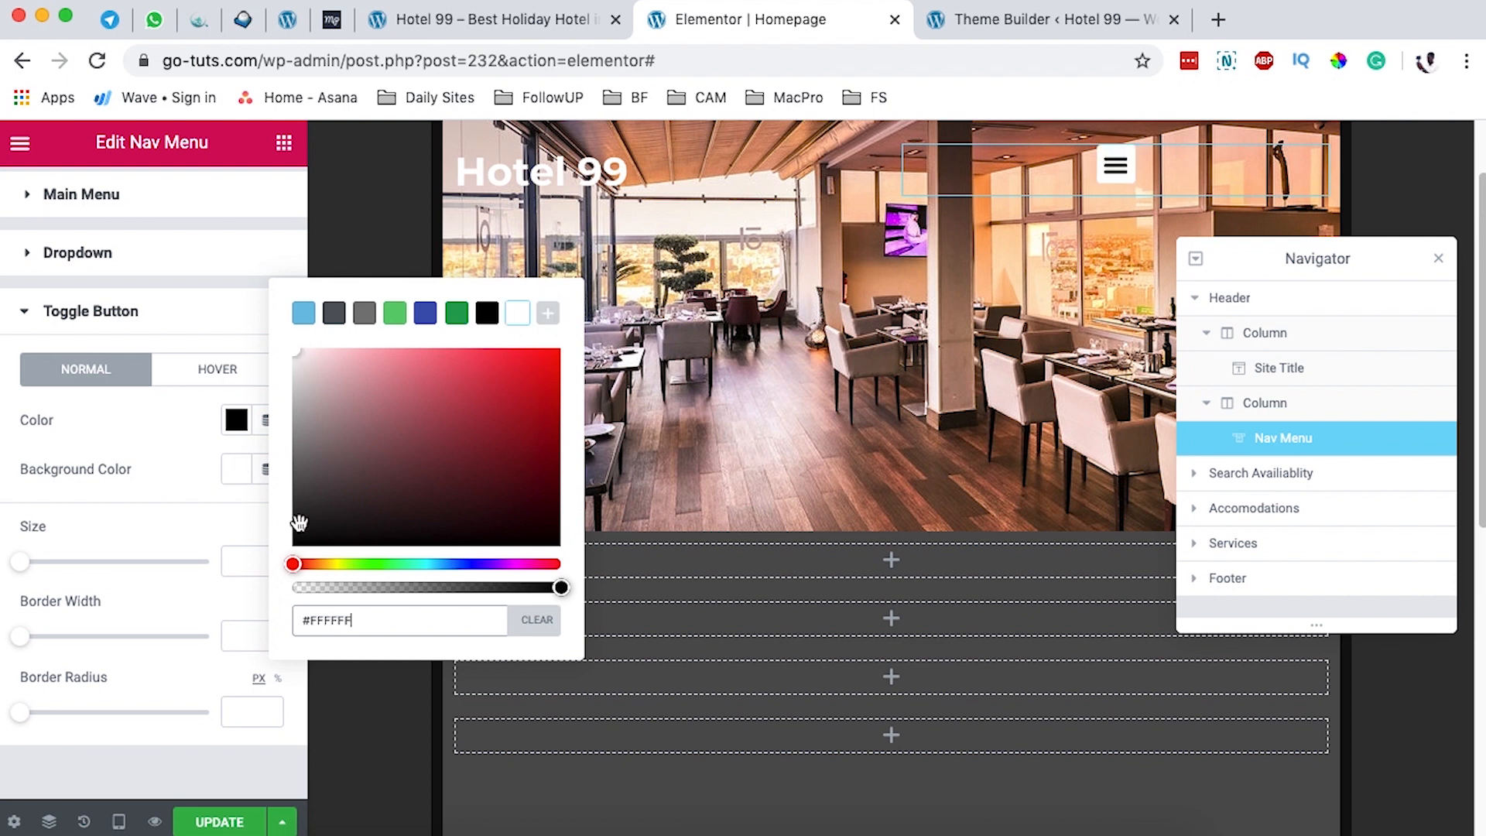
{"action": "left_click", "coordinate": [131, 431]}
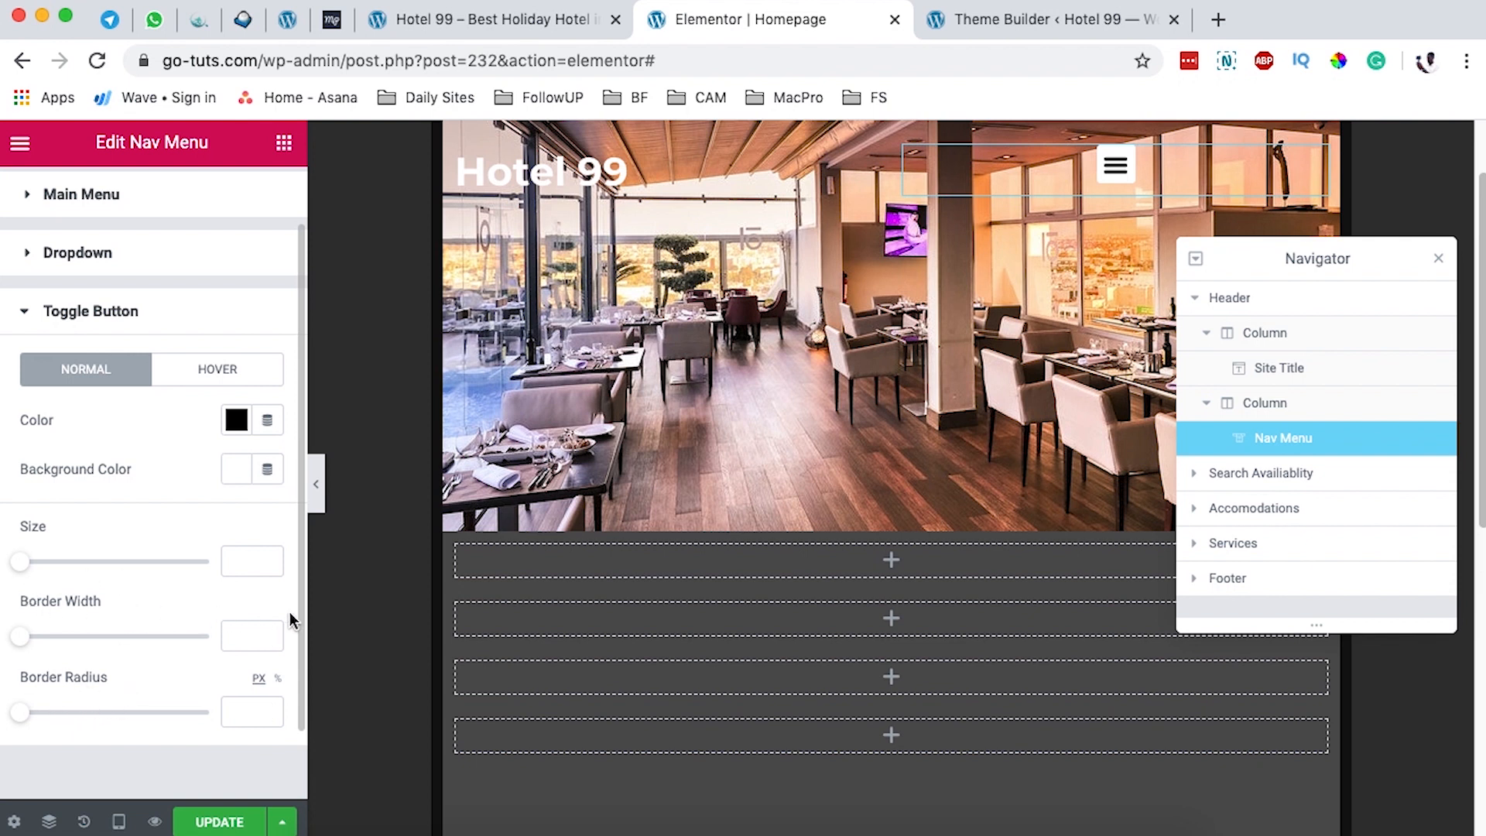
{"action": "left_click", "coordinate": [1115, 165]}
{"action": "left_click", "coordinate": [1107, 168]}
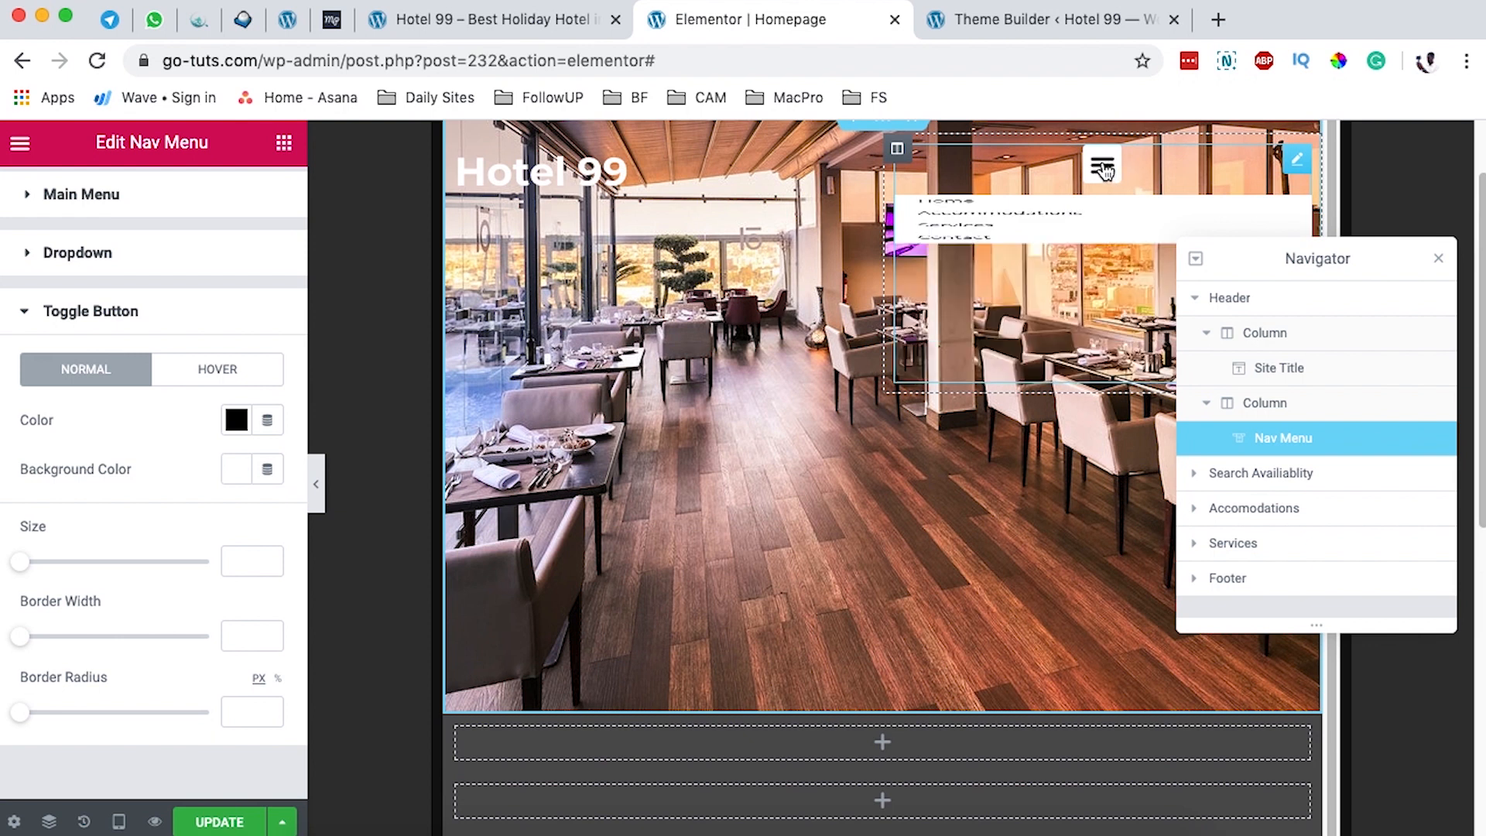
Step: Close the test dropdown and align the Nav Menu's mobile toggle button to the right
{"action": "left_click", "coordinate": [1313, 163]}
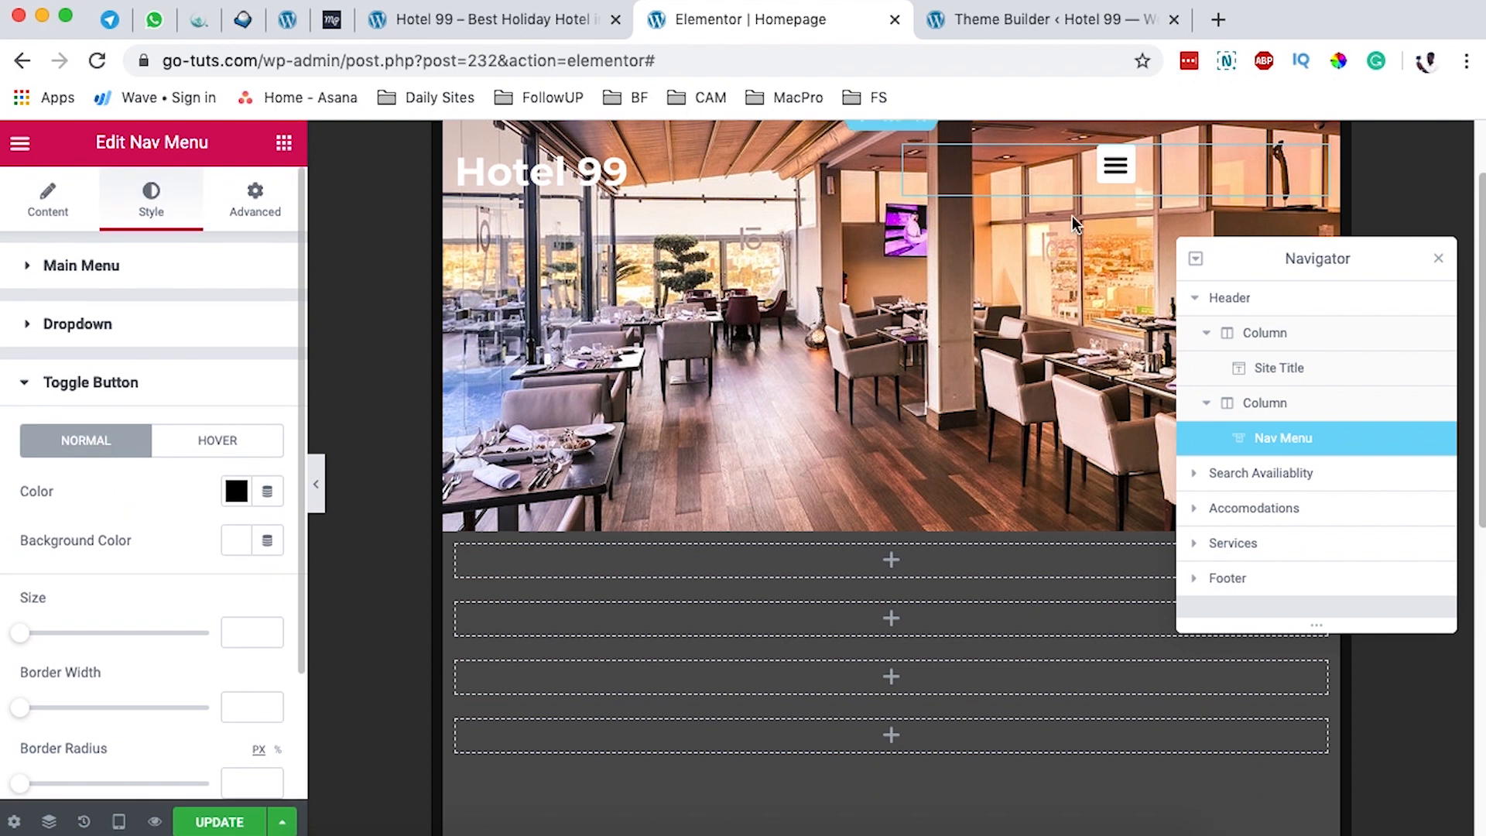
{"action": "left_click", "coordinate": [32, 207]}
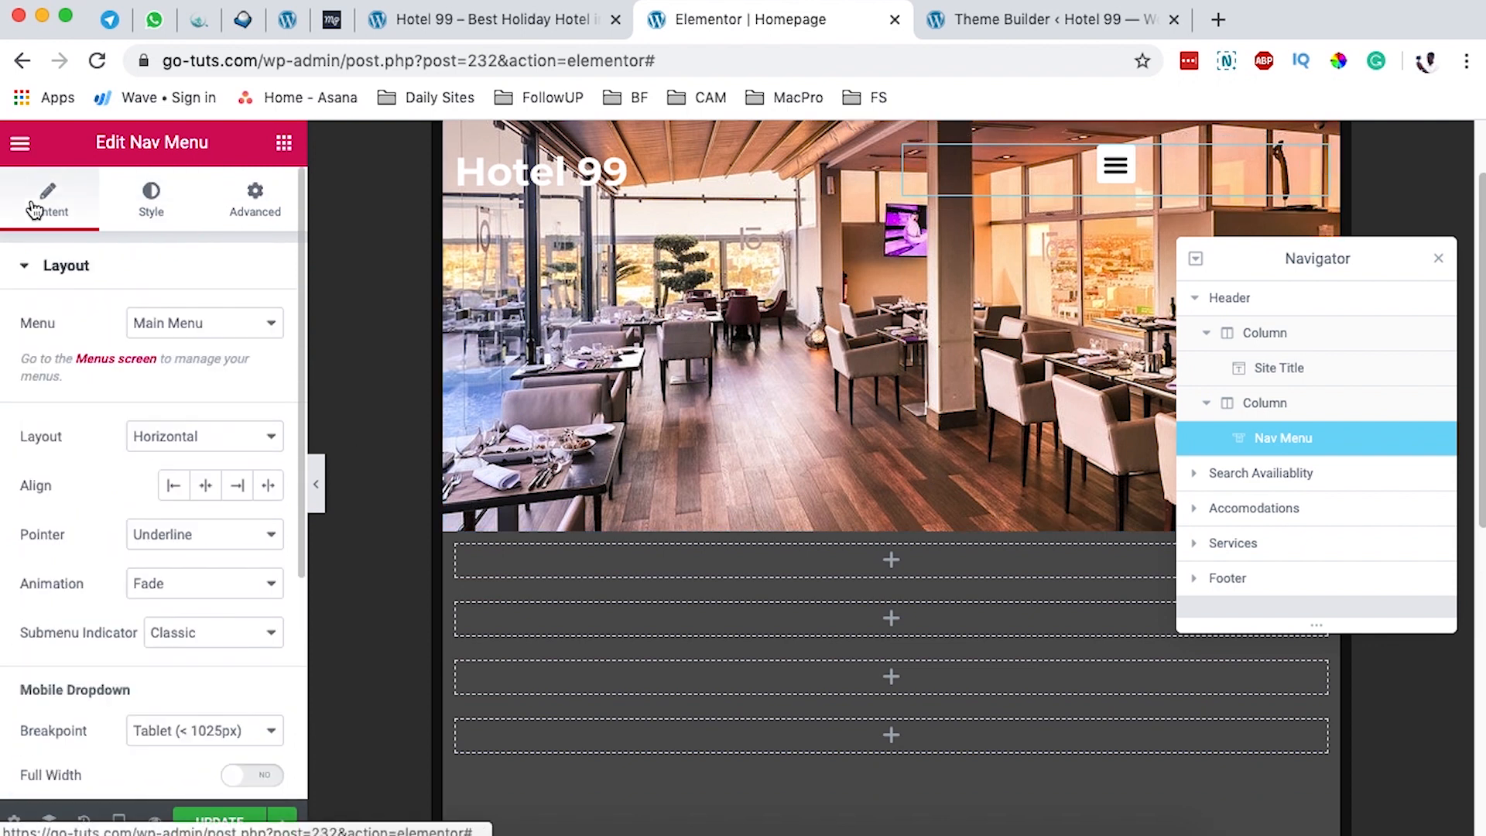
{"action": "scroll", "coordinate": [62, 636], "scroll_direction": "down", "scroll_amount": 5}
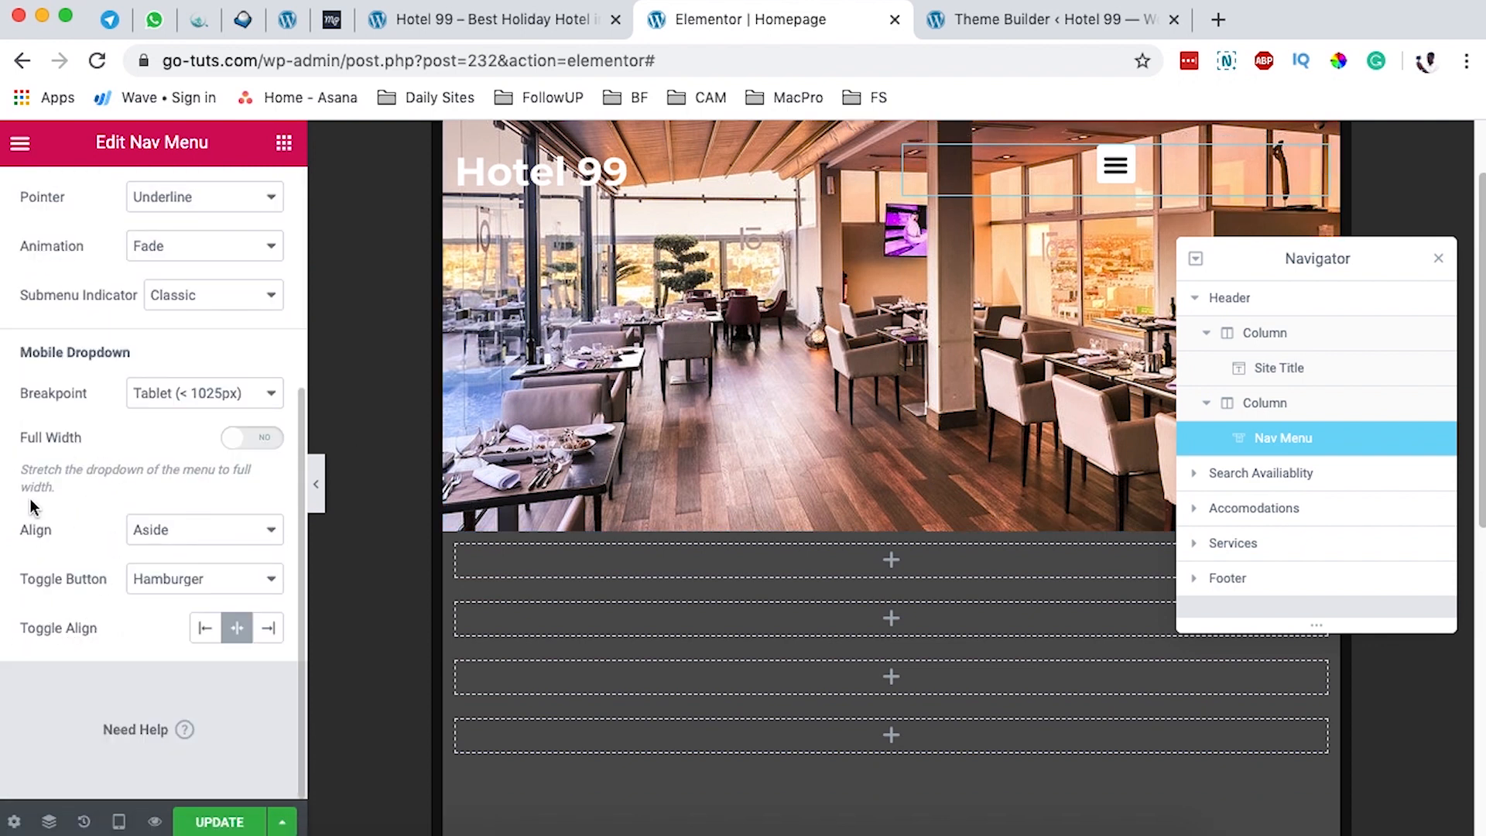
{"action": "left_click", "coordinate": [270, 640]}
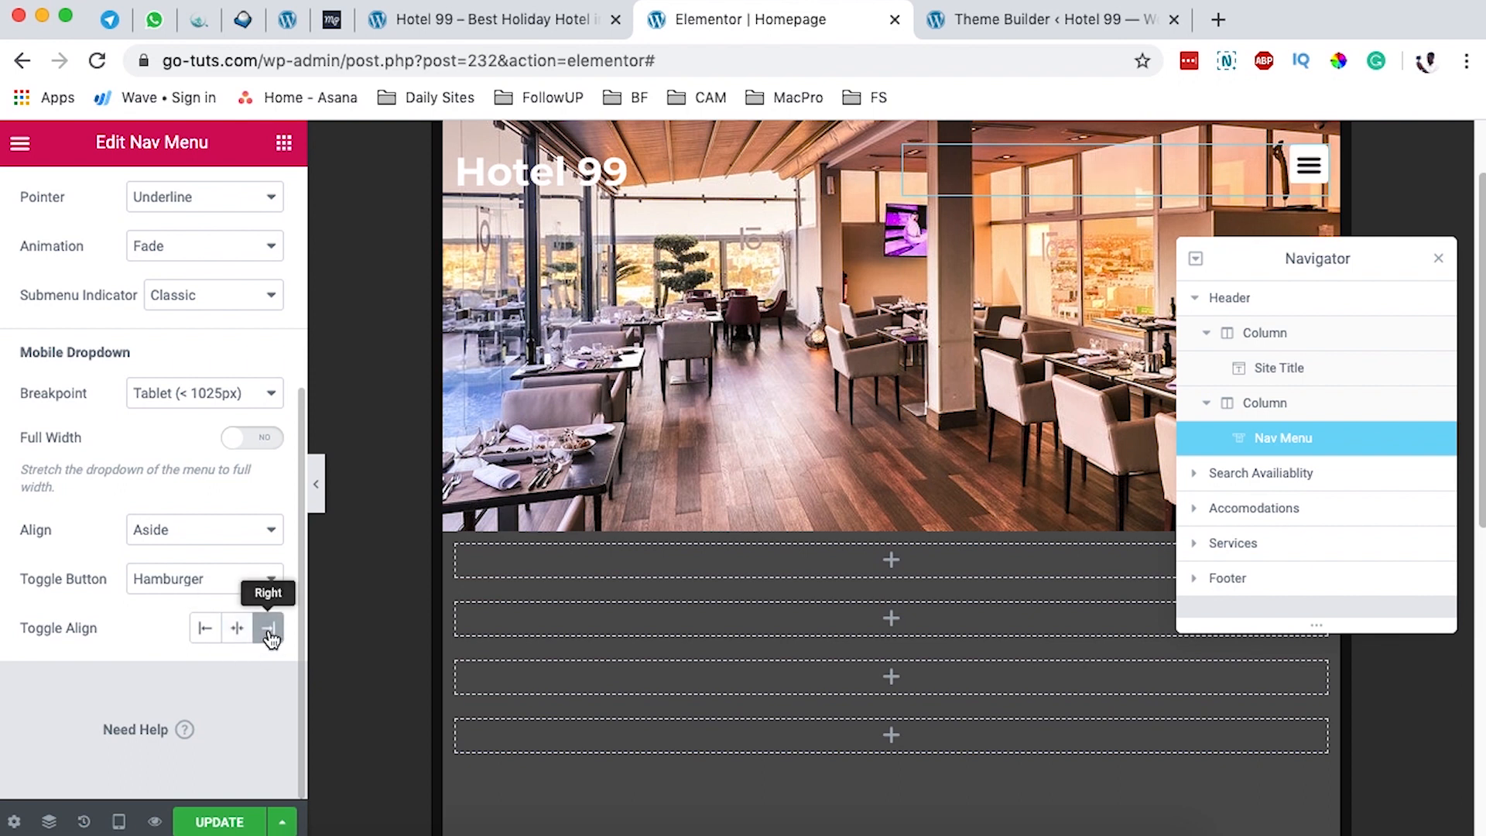
Step: In the mobile preview, set the width of both header columns, Site Title and Nav Menu, to 50%
{"action": "left_click", "coordinate": [118, 821]}
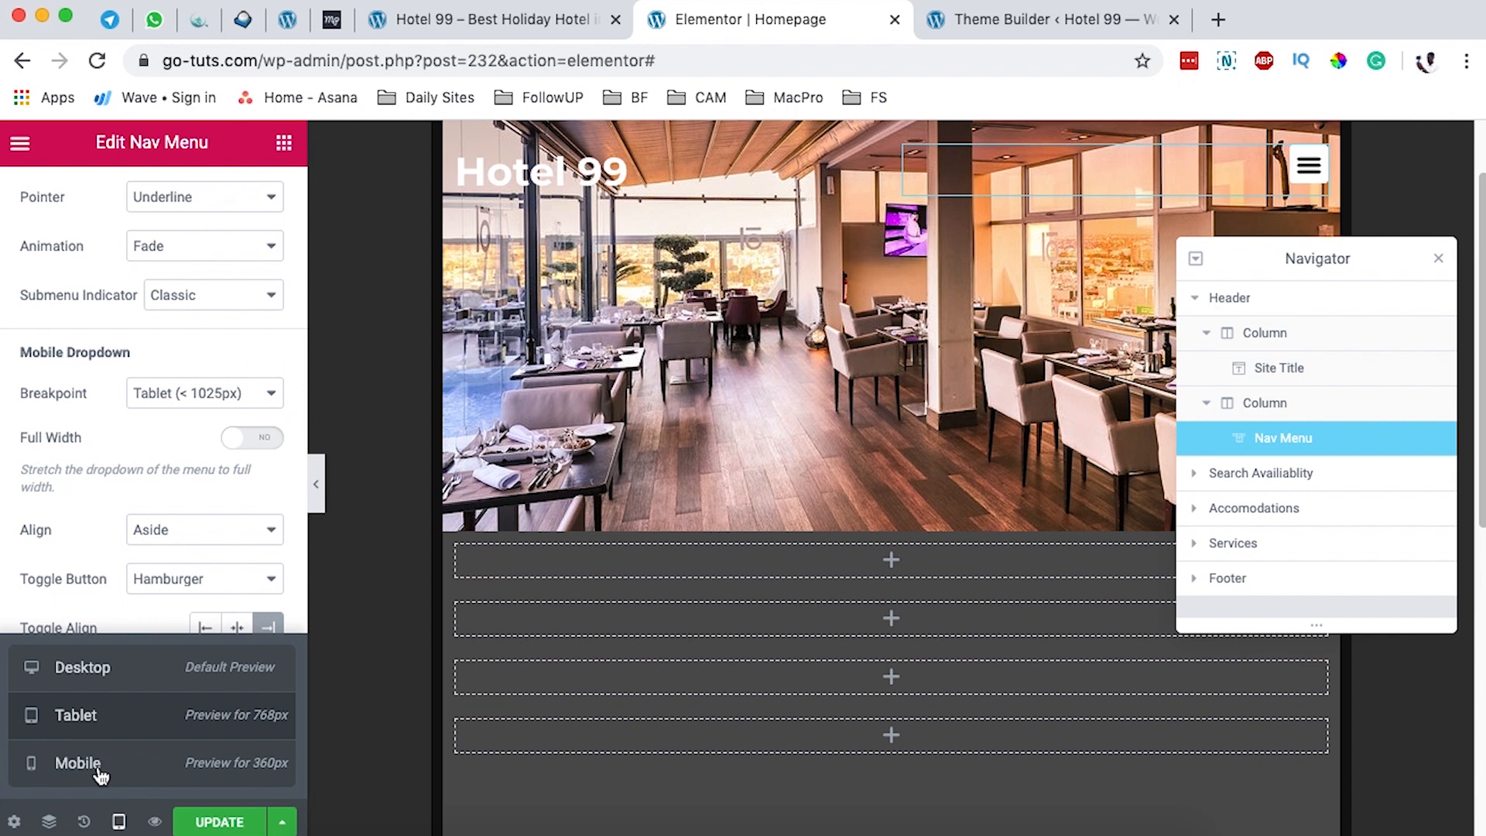
{"action": "left_click", "coordinate": [100, 765]}
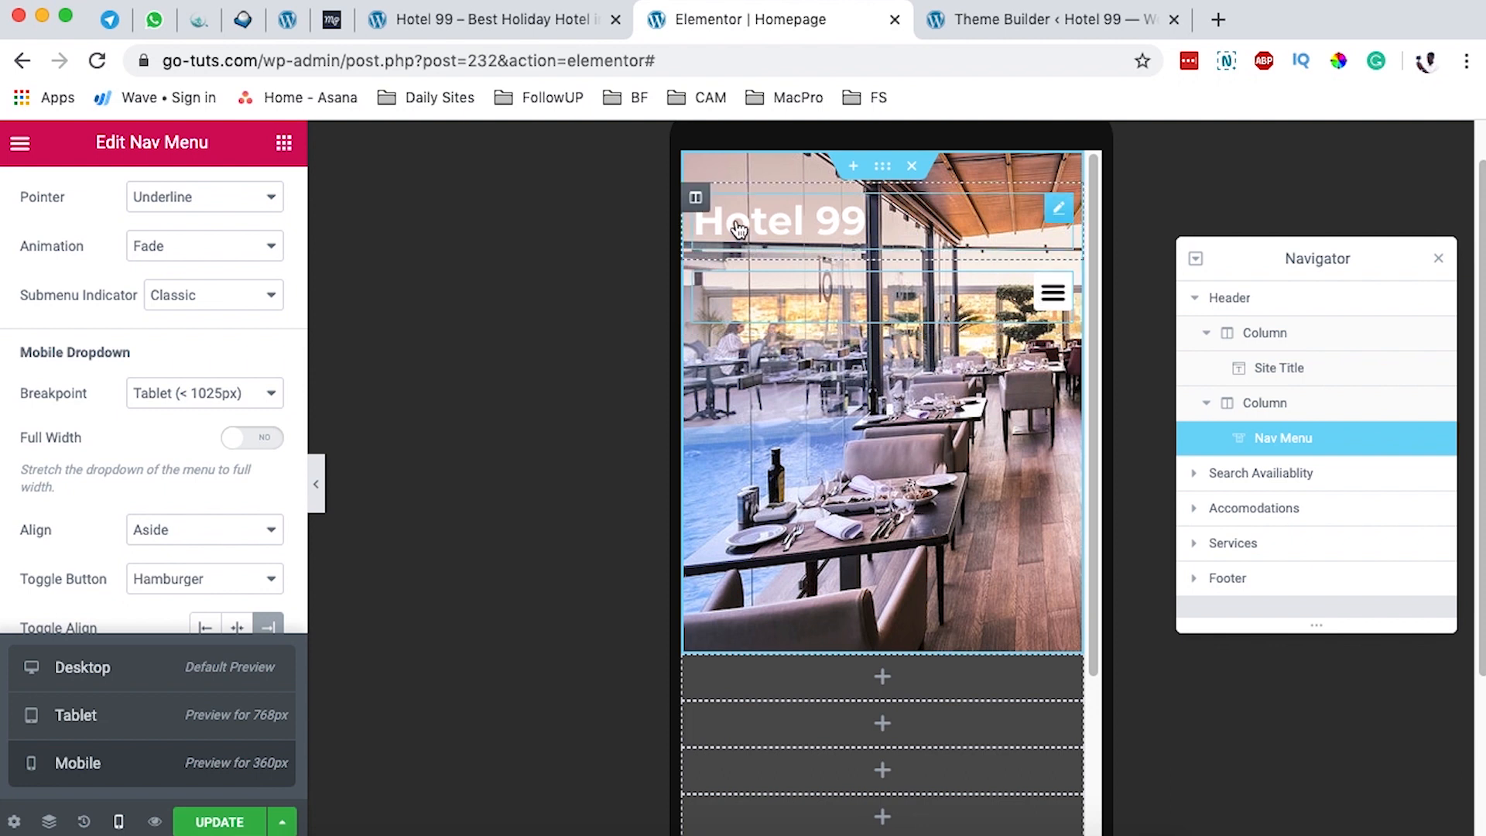
{"action": "left_click", "coordinate": [695, 197]}
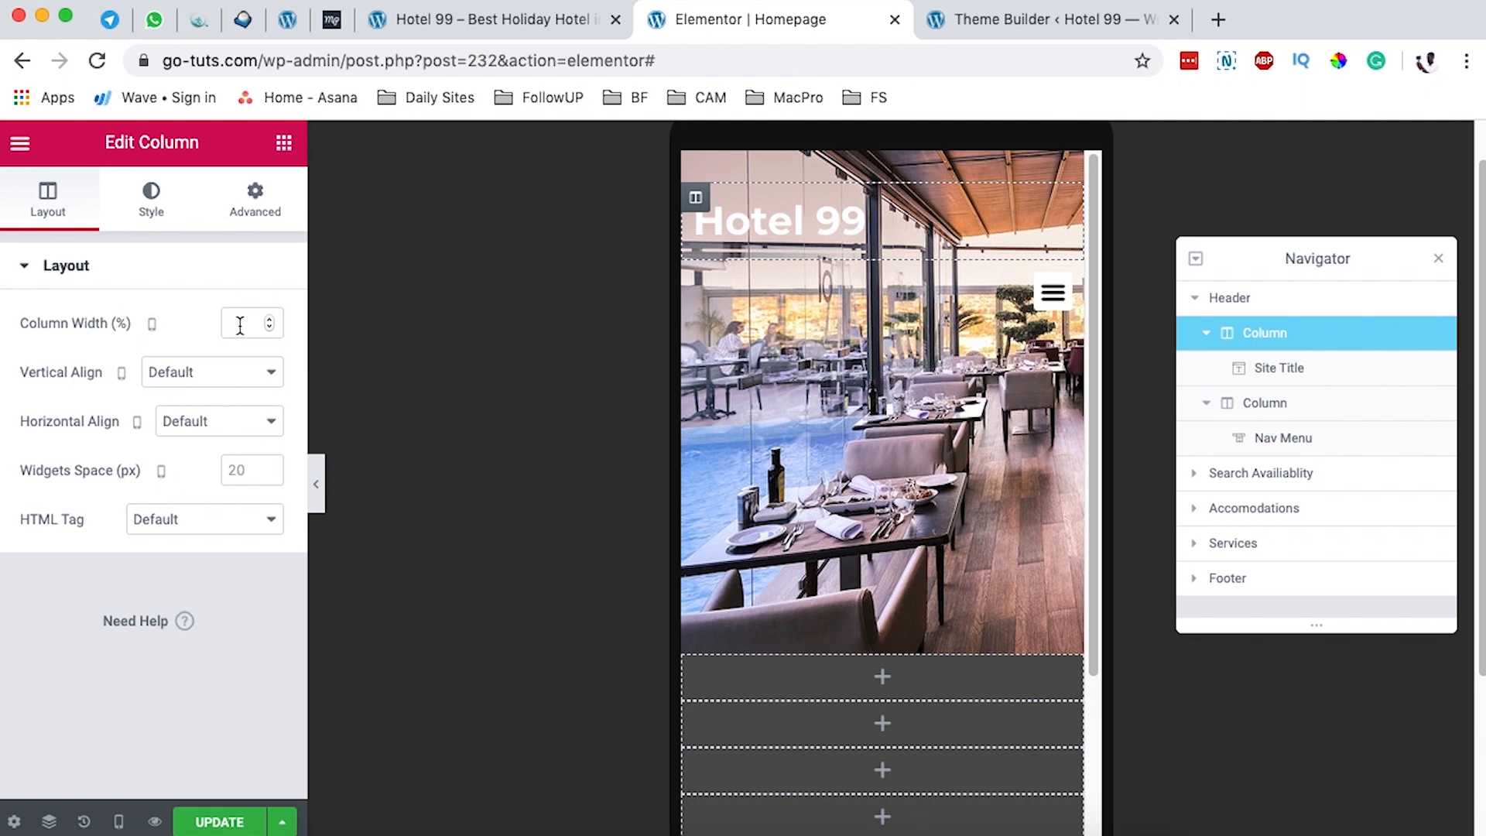
{"action": "type", "text": "50"}
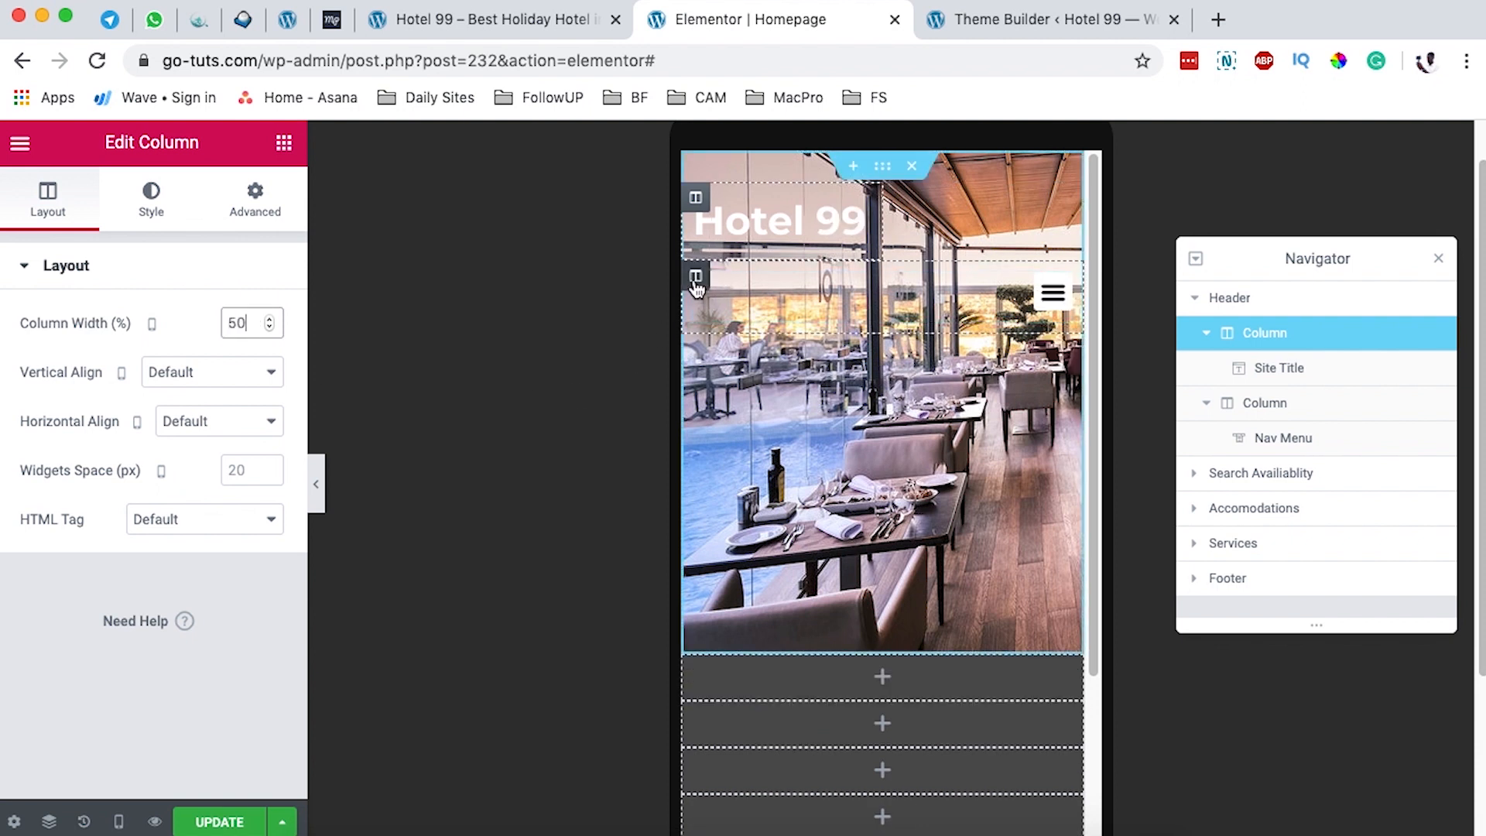
{"action": "left_click", "coordinate": [695, 279]}
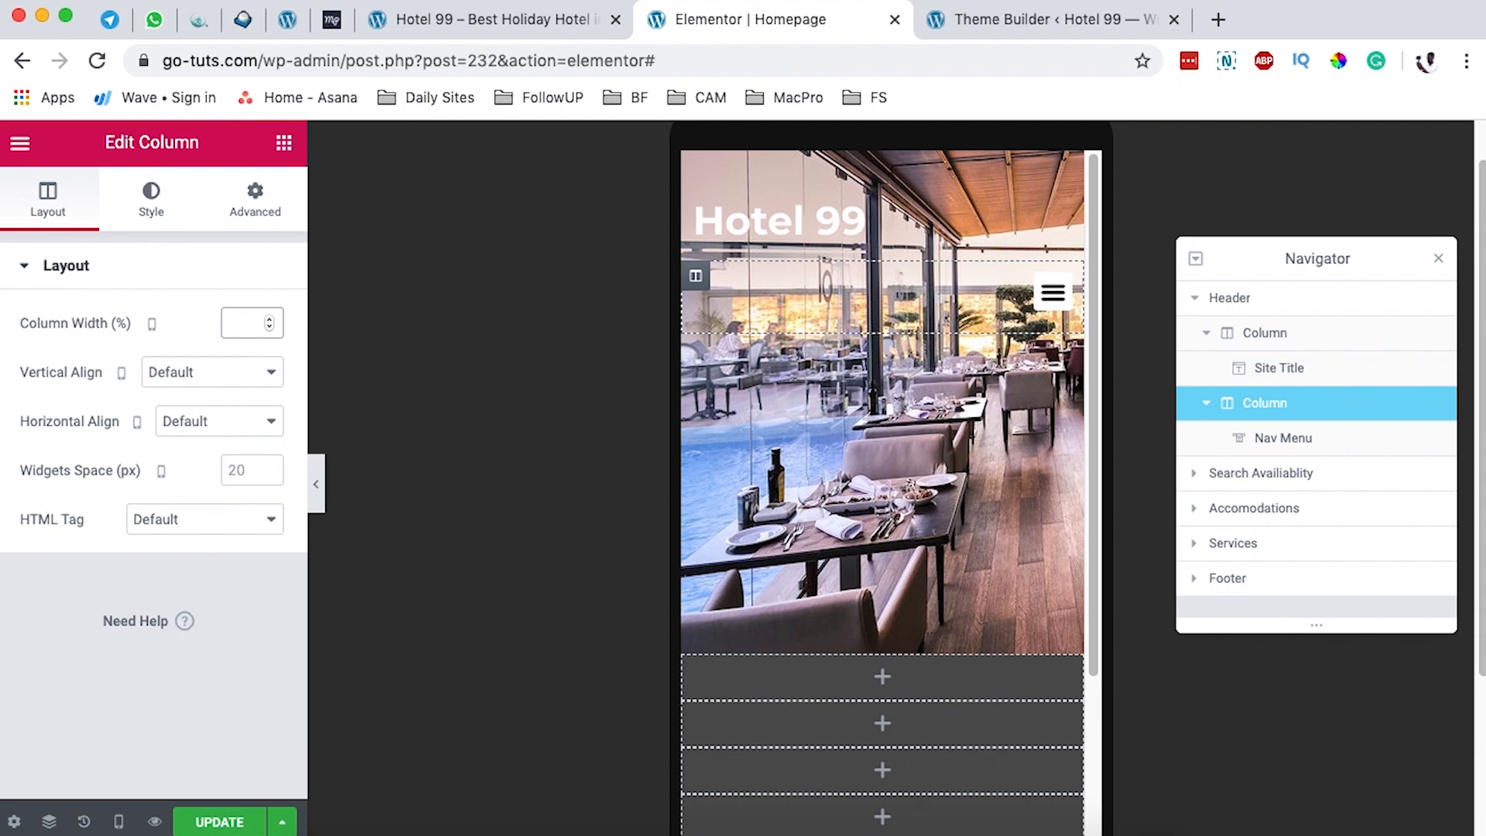
{"action": "type", "text": "50"}
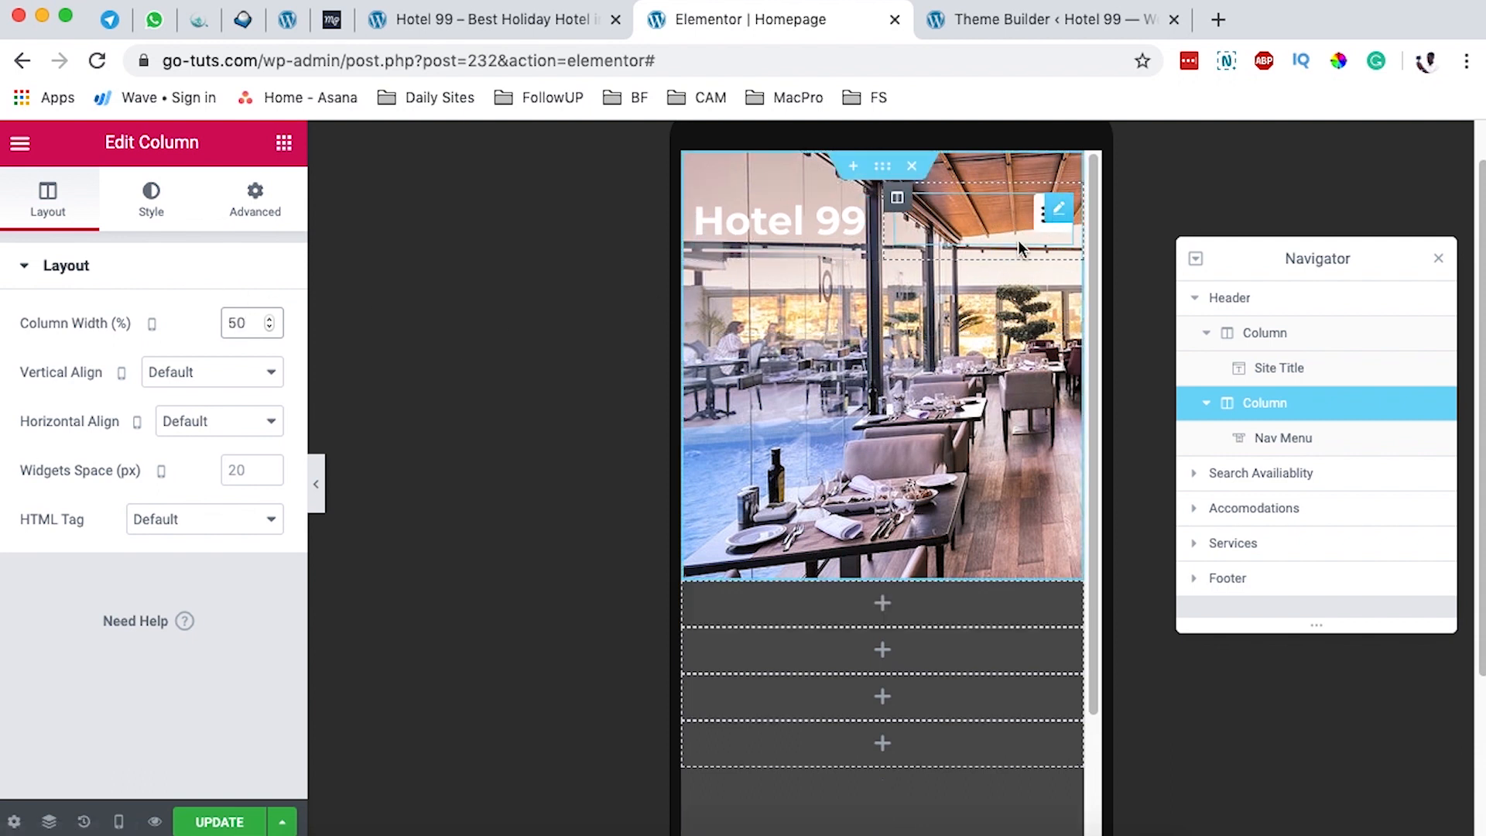
Step: Return the editor to the desktop preview and open the homepage's browser preview
{"action": "left_click", "coordinate": [120, 822]}
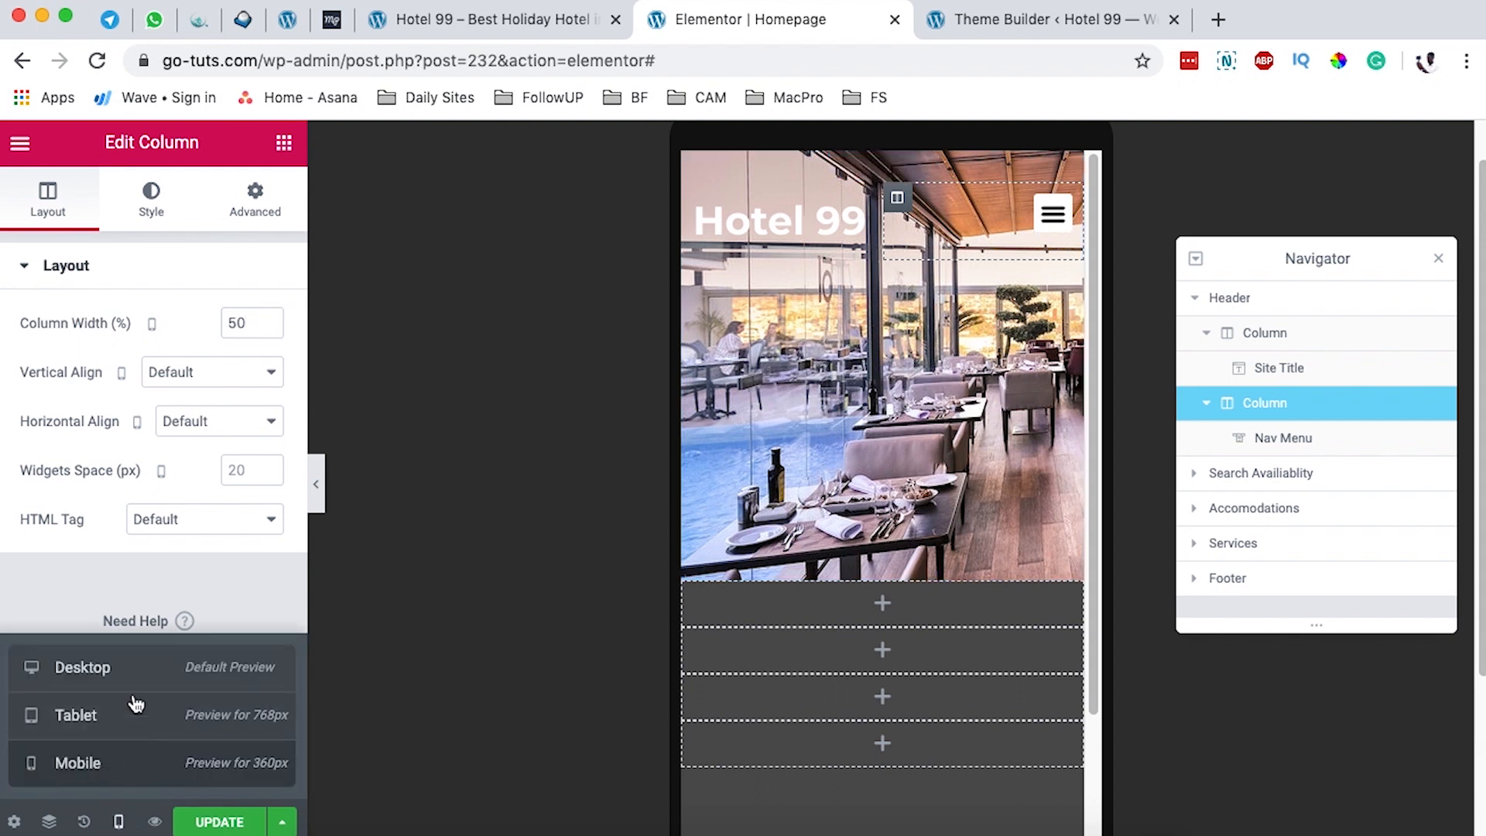
{"action": "left_click", "coordinate": [135, 671]}
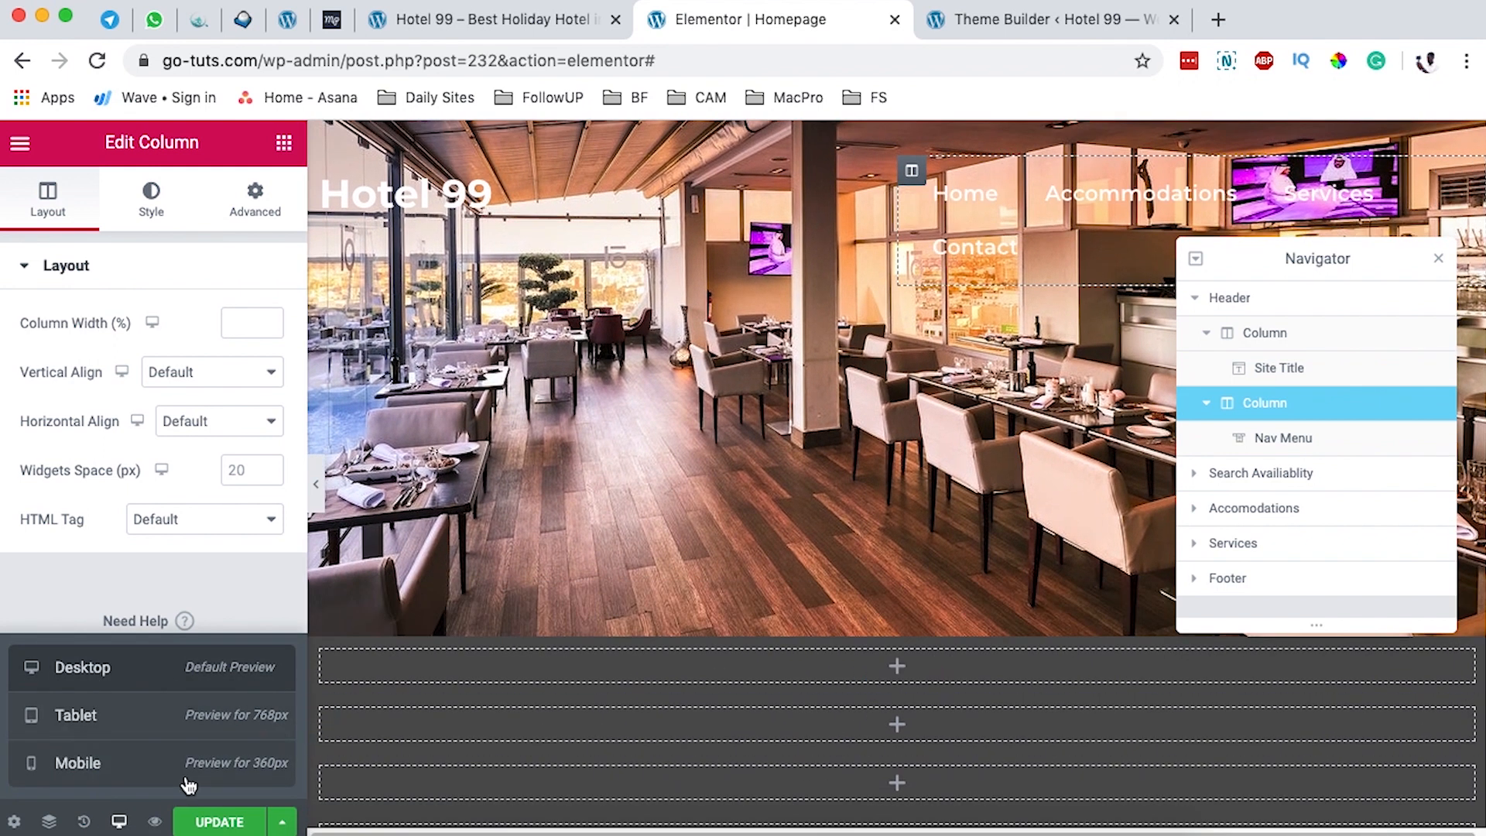
{"action": "left_click", "coordinate": [155, 825]}
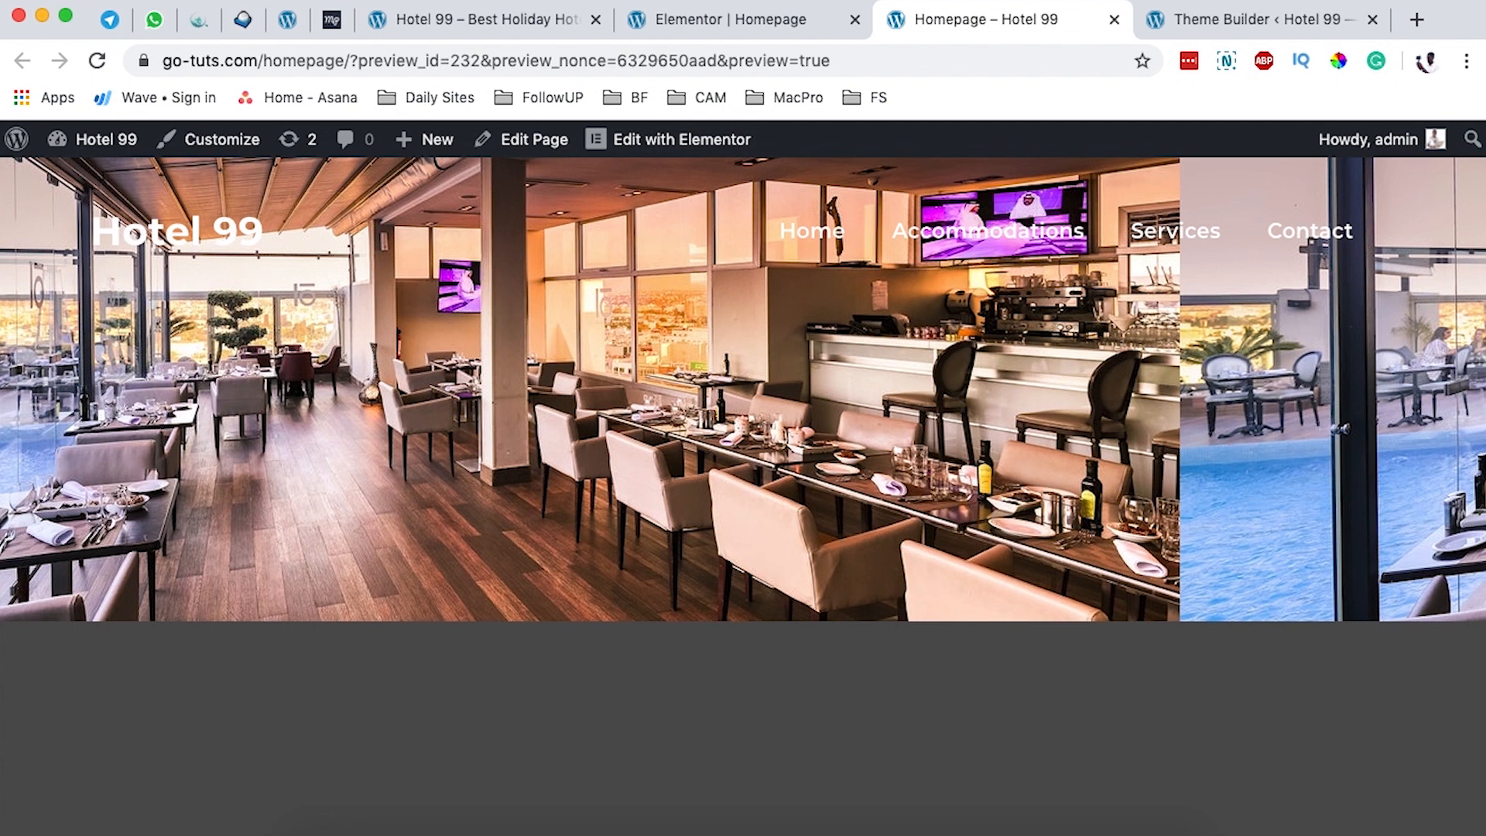
Step: Set the Header section's background image size to Cover and reload the homepage's browser preview
{"action": "left_click", "coordinate": [662, 23]}
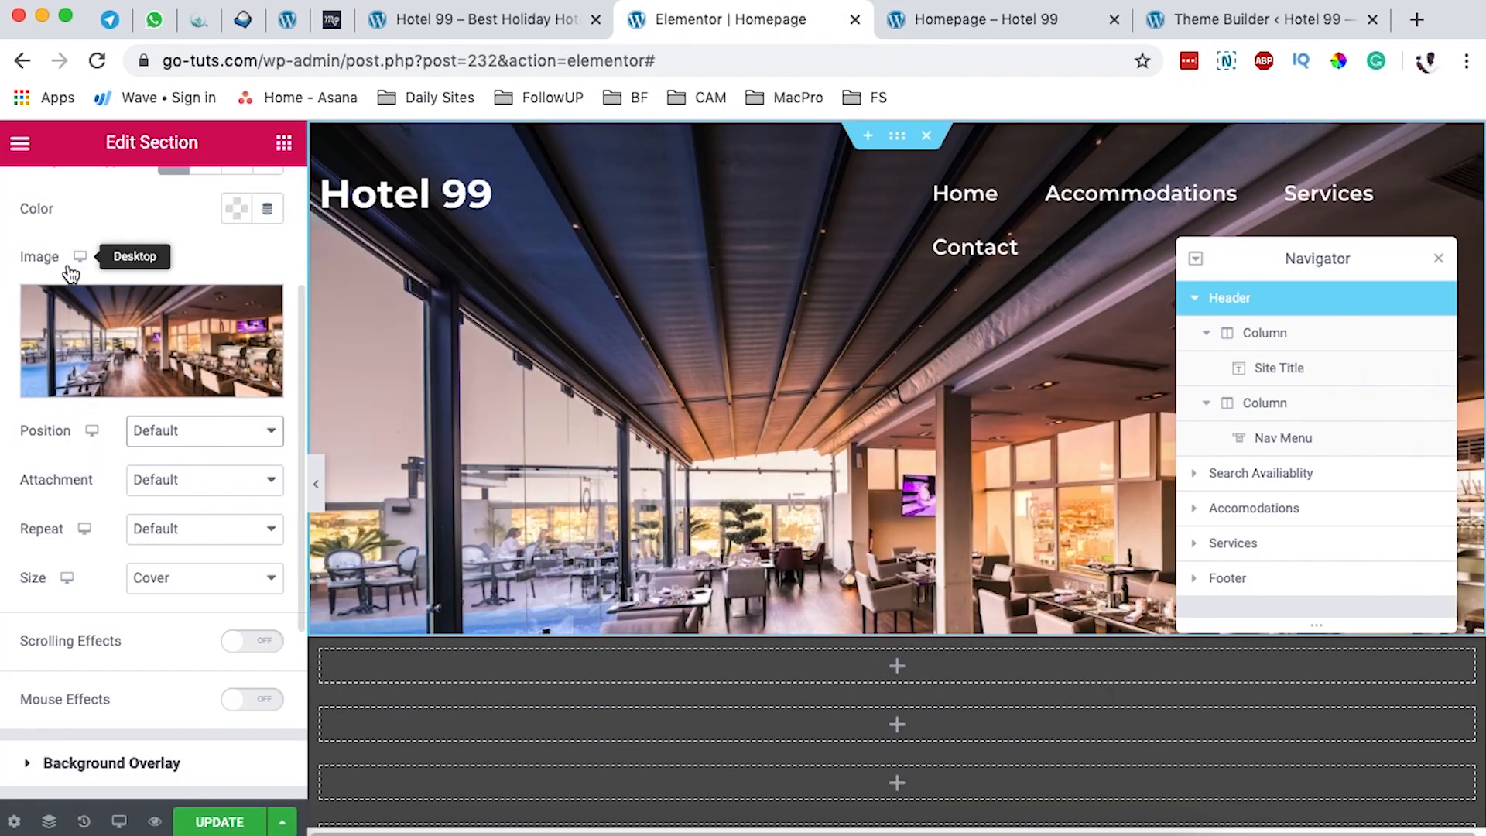
{"action": "scroll", "coordinate": [155, 349], "scroll_direction": "up", "scroll_amount": 4}
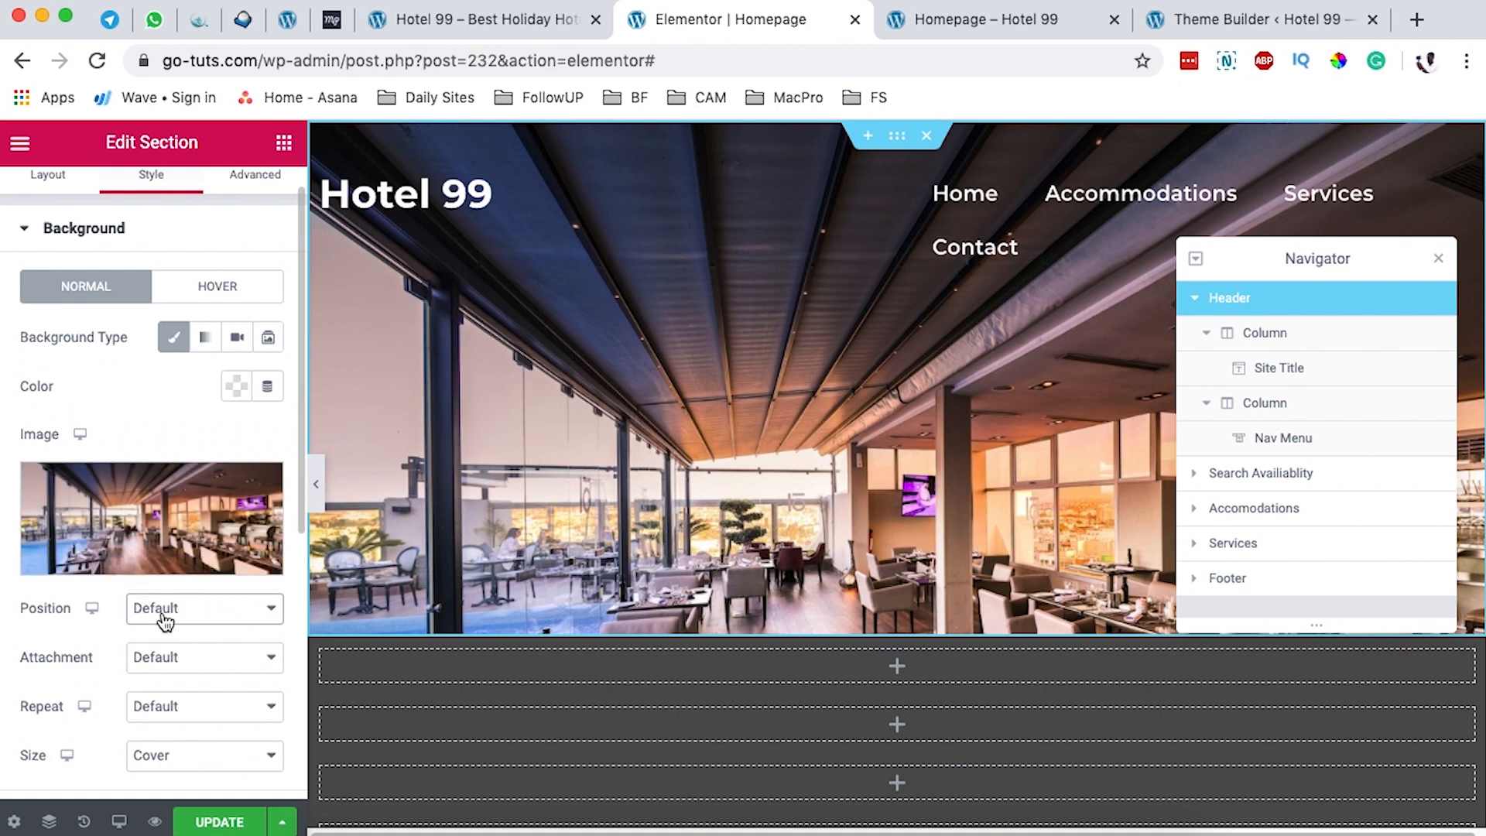
{"action": "left_click", "coordinate": [240, 613]}
{"action": "left_click", "coordinate": [143, 617]}
{"action": "scroll", "coordinate": [35, 528], "scroll_direction": "down", "scroll_amount": 5}
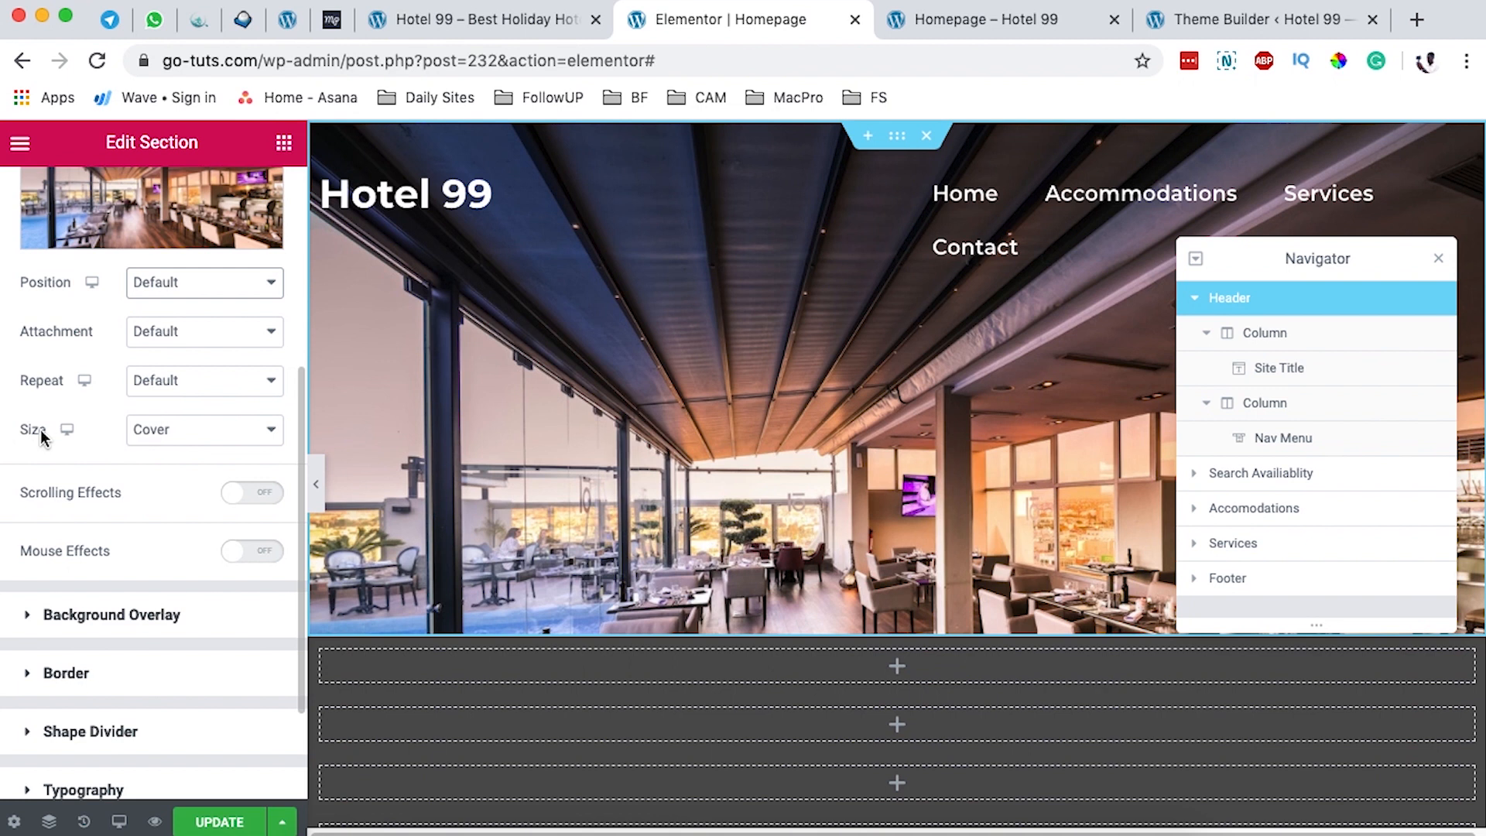
{"action": "left_click", "coordinate": [150, 435]}
{"action": "left_click", "coordinate": [23, 443]}
{"action": "left_click", "coordinate": [178, 436]}
{"action": "left_click", "coordinate": [176, 435]}
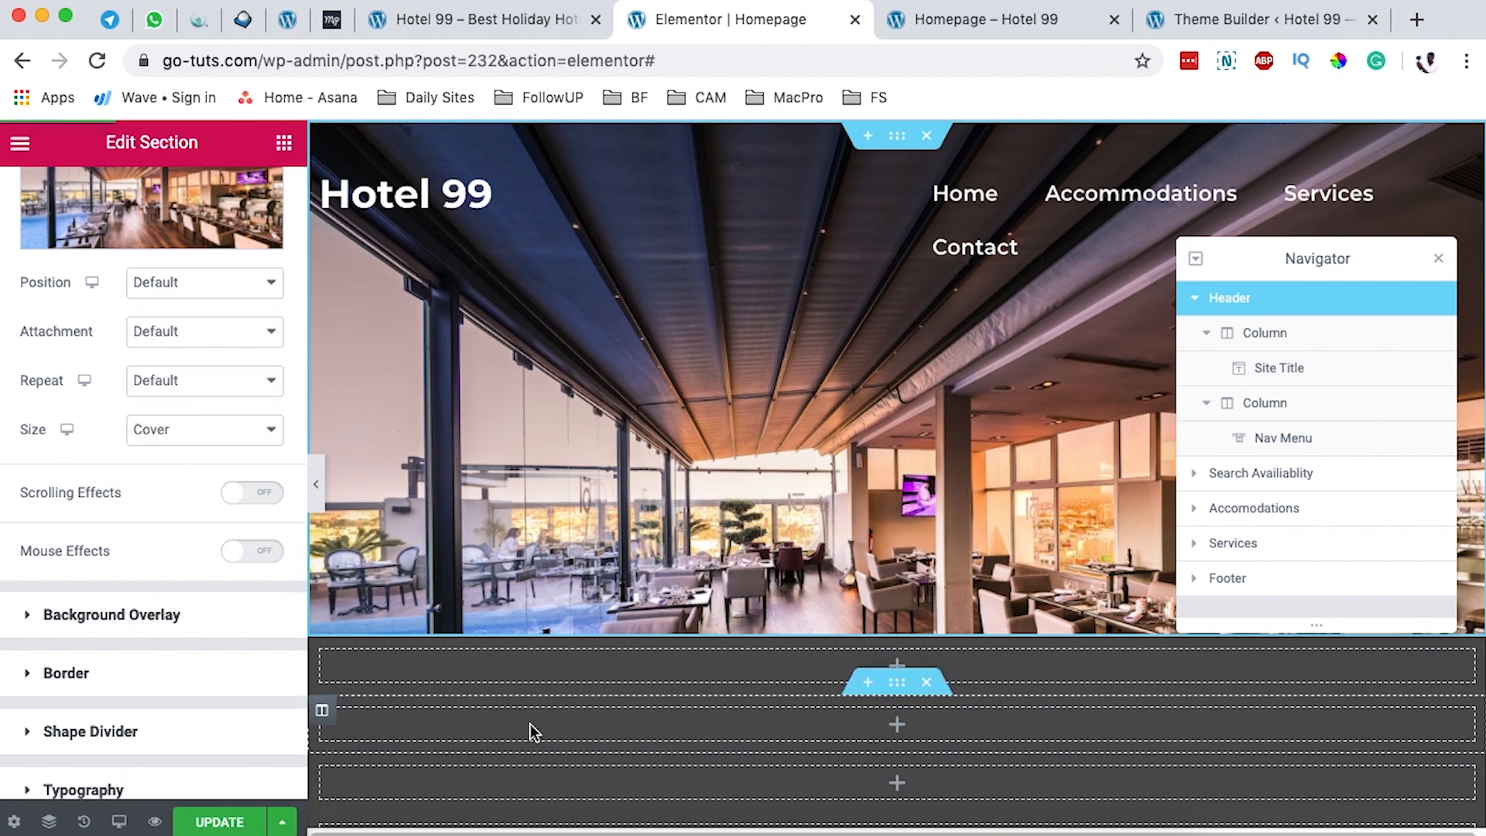
{"action": "key", "text": "ctrl+Tab"}
{"action": "key", "text": "super+r"}
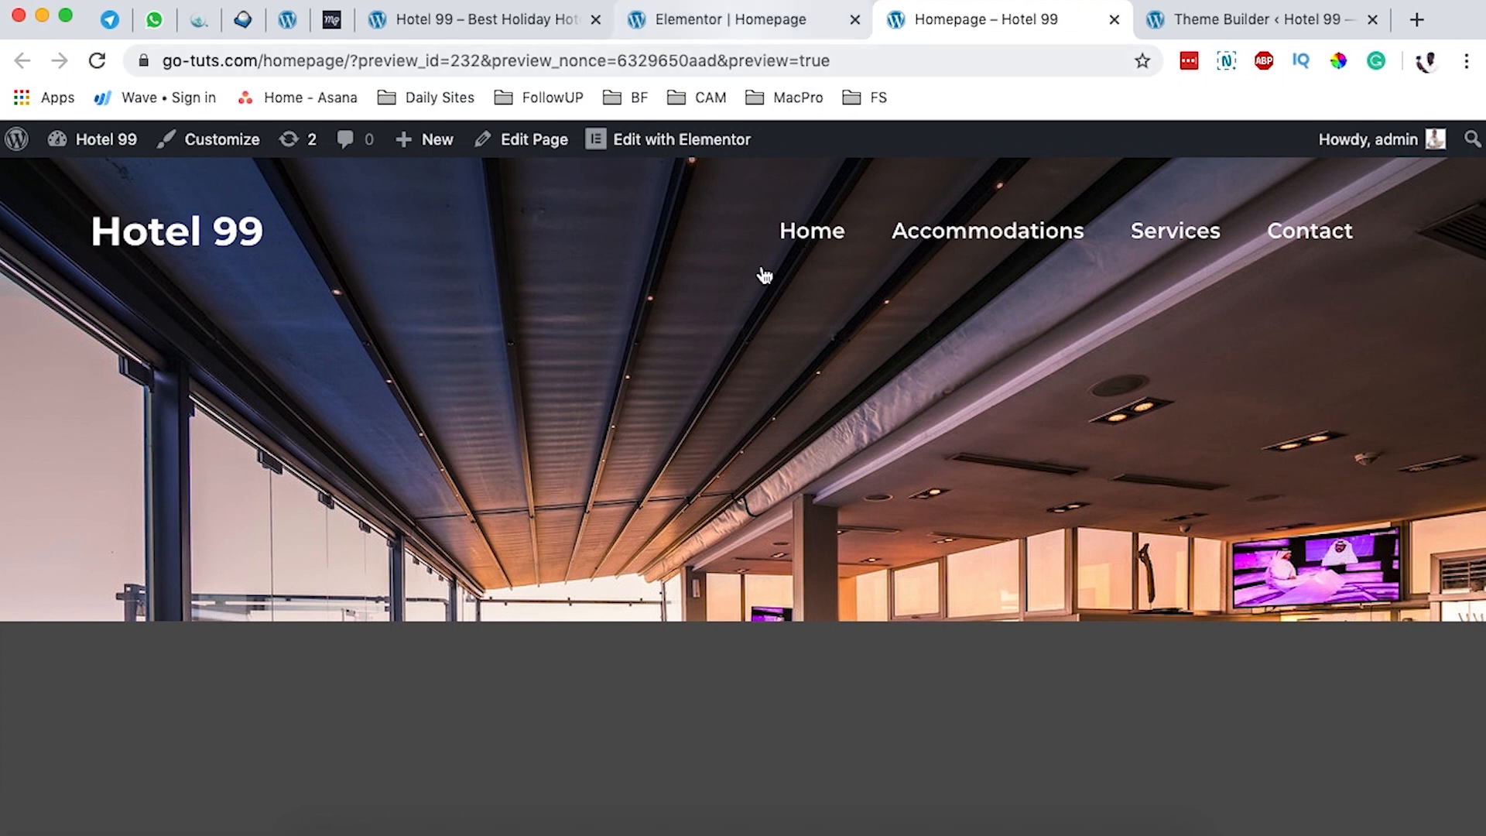
Step: Set the header background image's position to Center Left and compare the homepage preview with the finished Hotel 99 page
{"action": "left_click", "coordinate": [478, 22]}
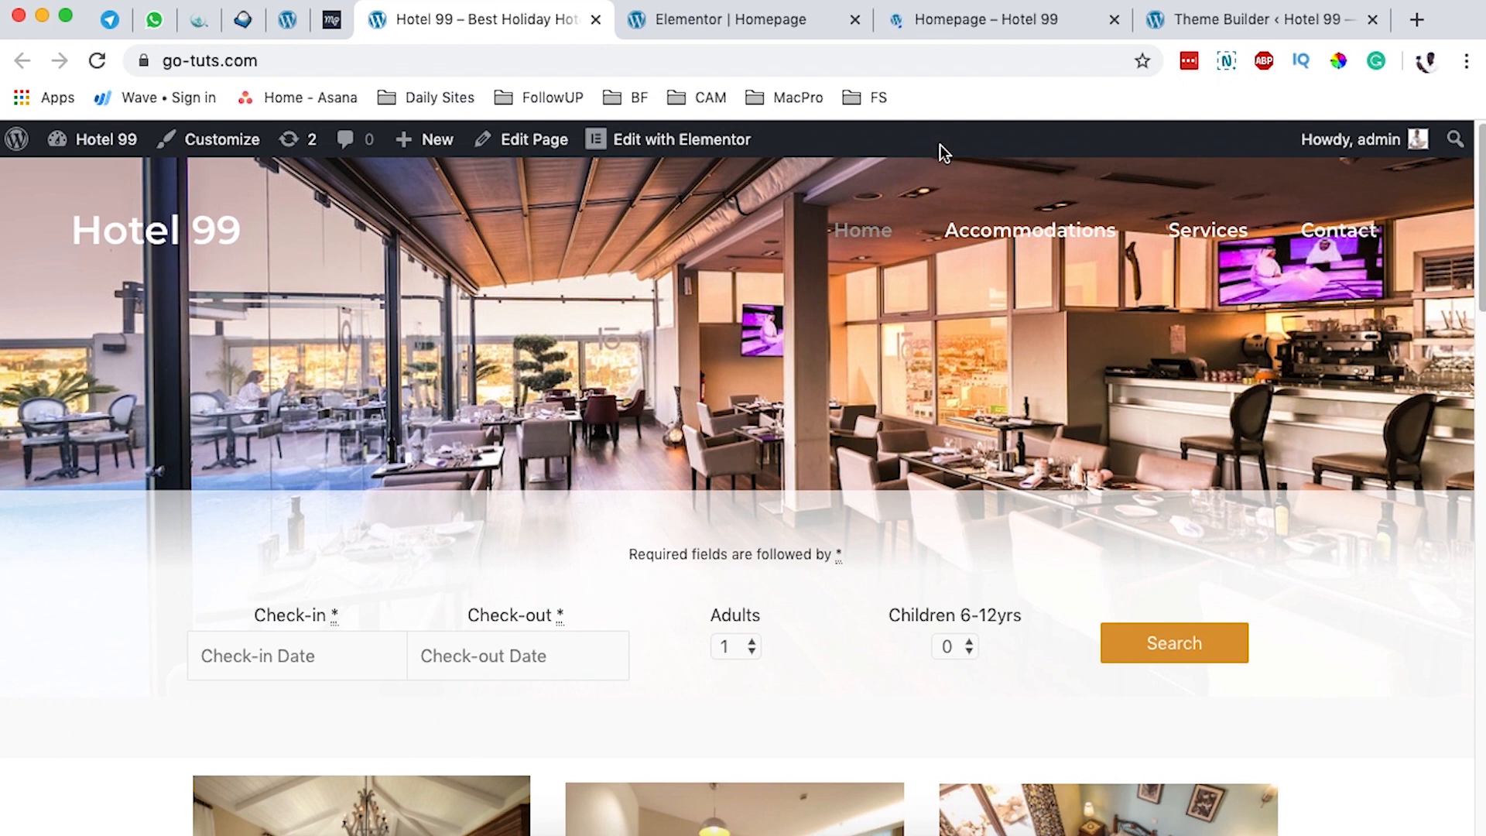
{"action": "left_click", "coordinate": [957, 27]}
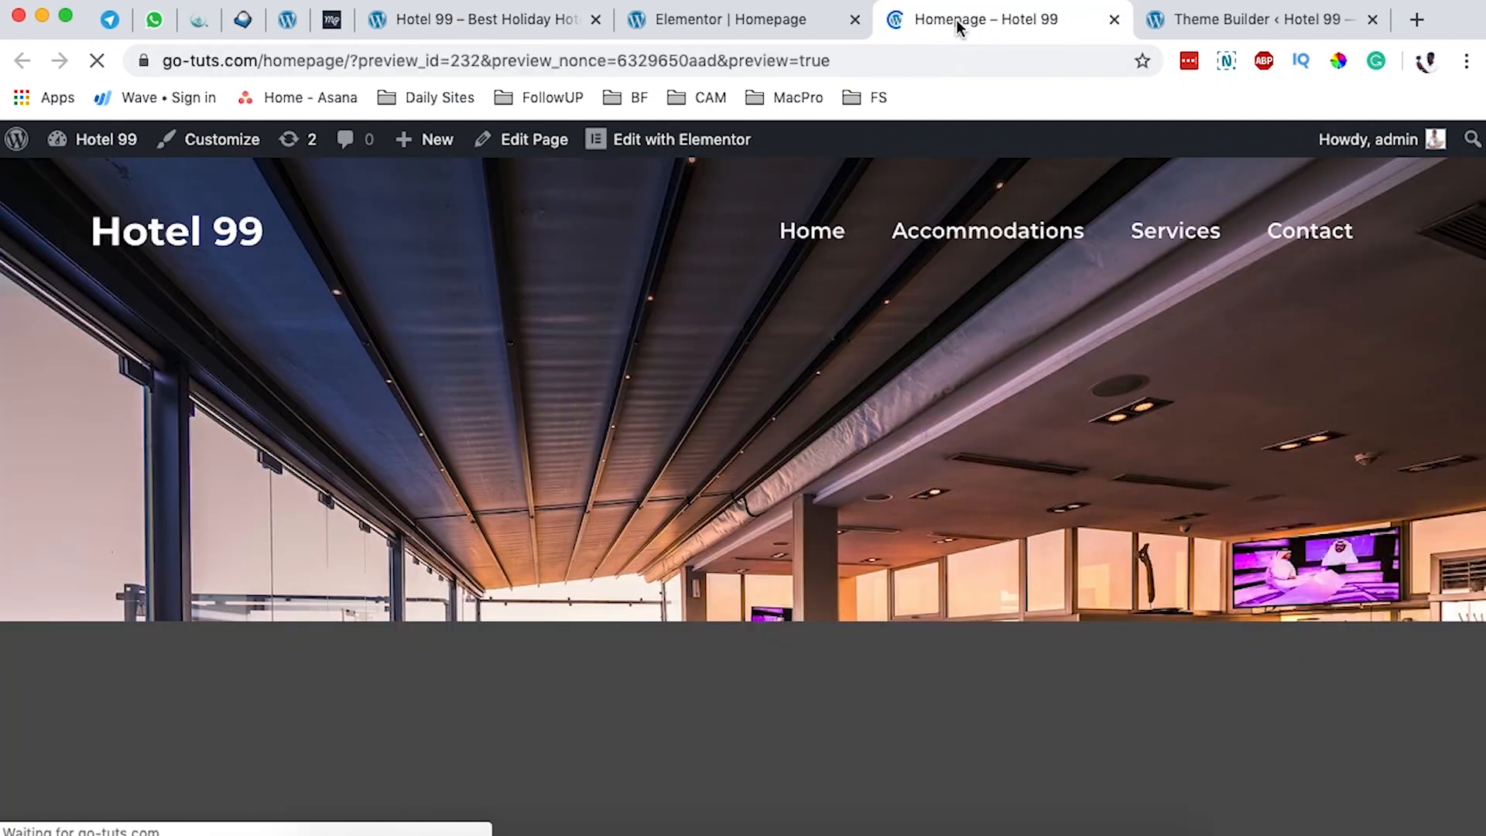
{"action": "left_click", "coordinate": [741, 22]}
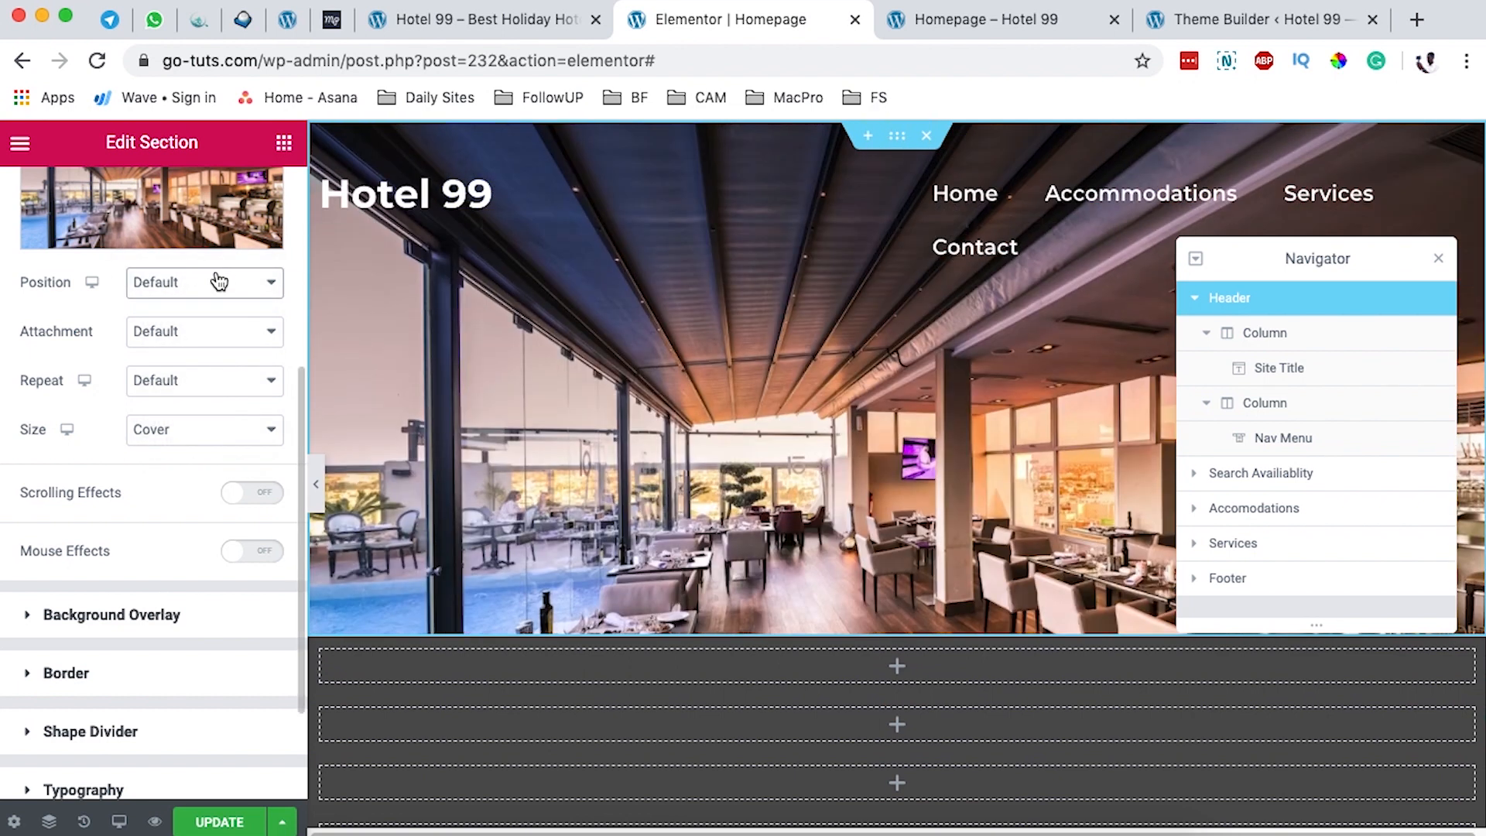
{"action": "left_click", "coordinate": [218, 284]}
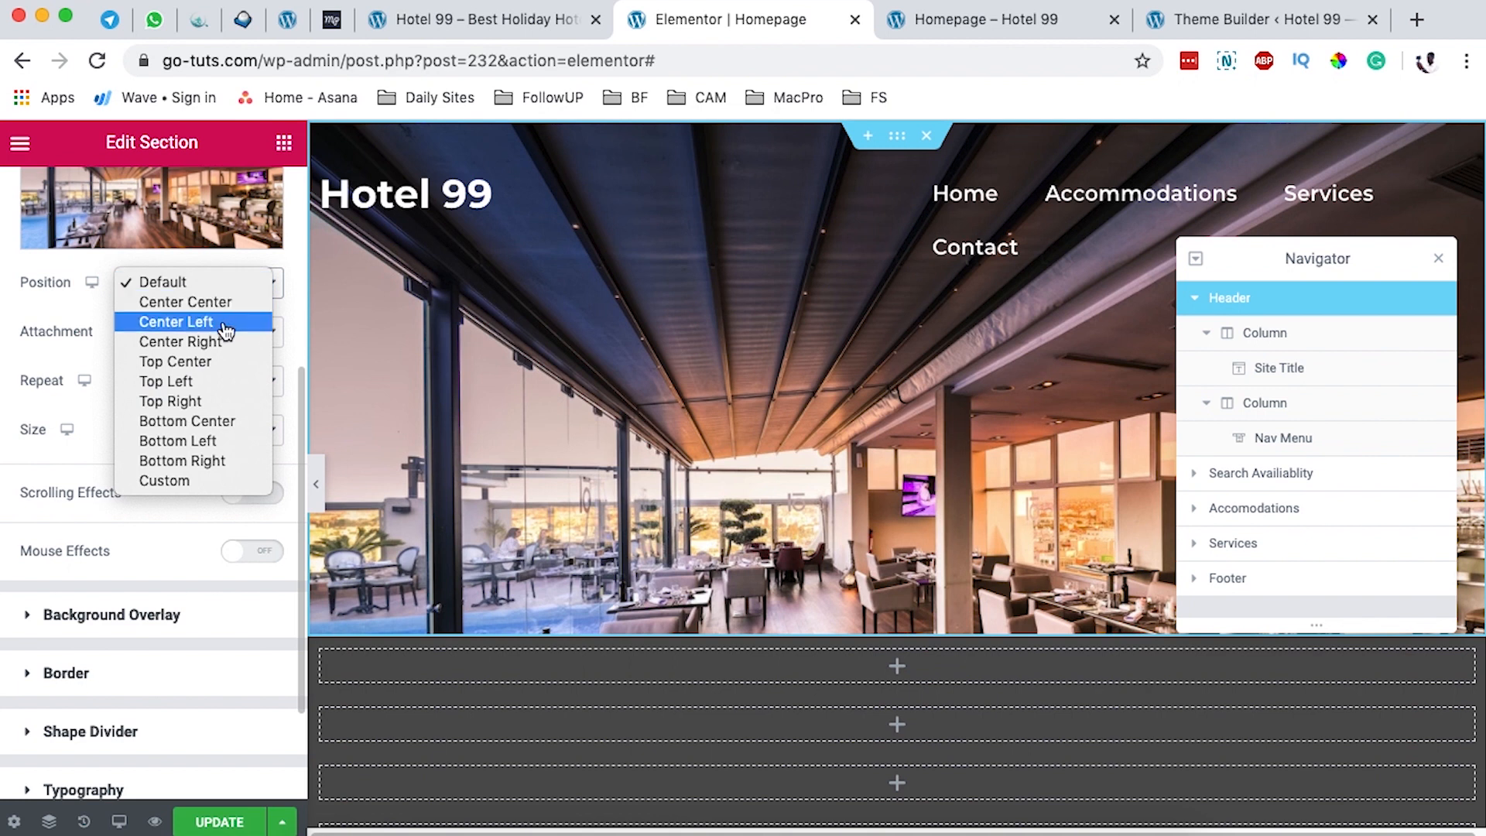
{"action": "left_click", "coordinate": [189, 324]}
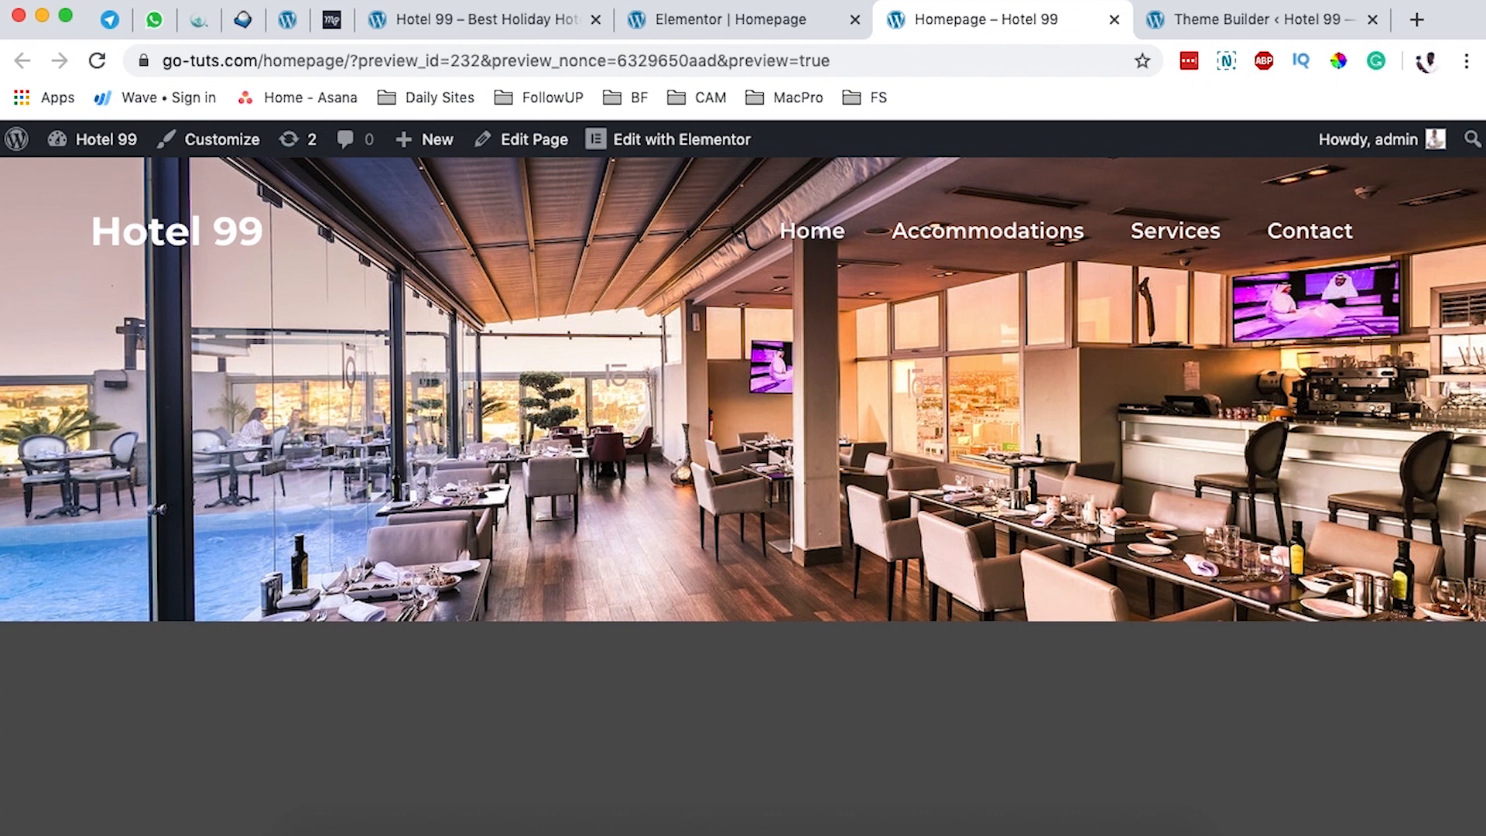
{"action": "left_click", "coordinate": [500, 23]}
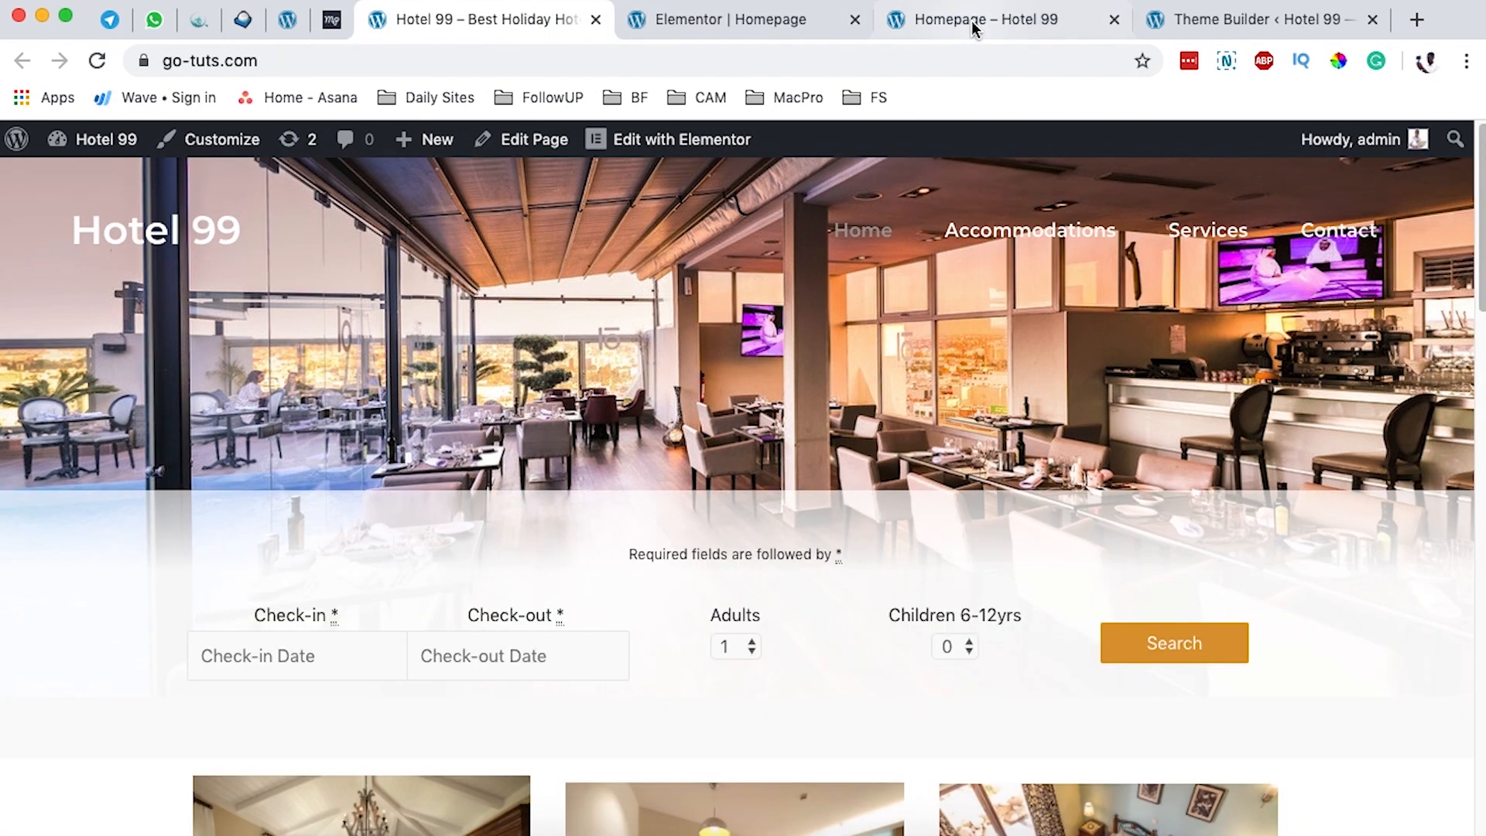
{"action": "left_click", "coordinate": [969, 22]}
{"action": "left_click", "coordinate": [464, 27]}
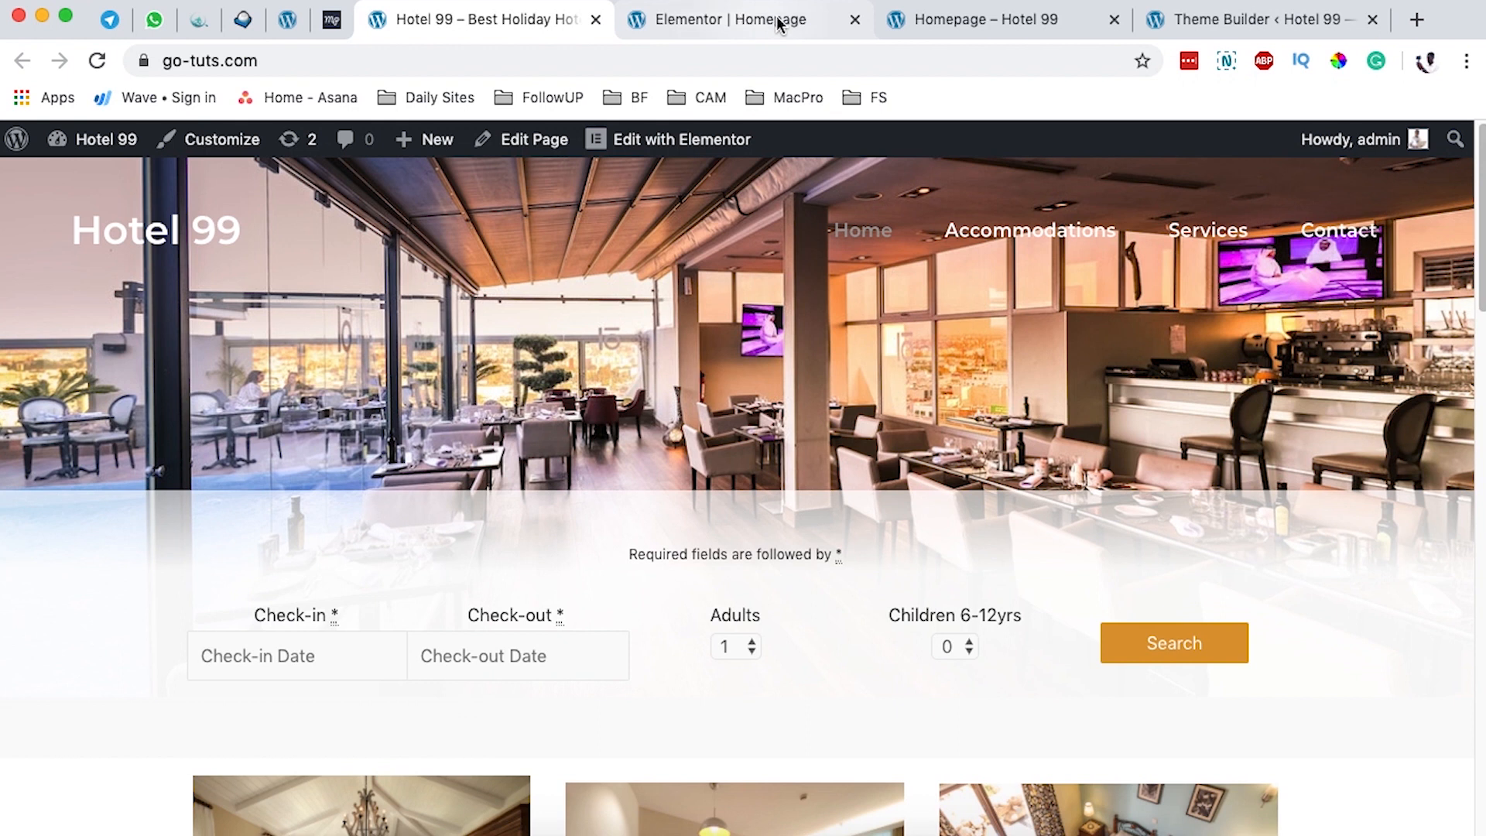
{"action": "left_click", "coordinate": [1012, 26]}
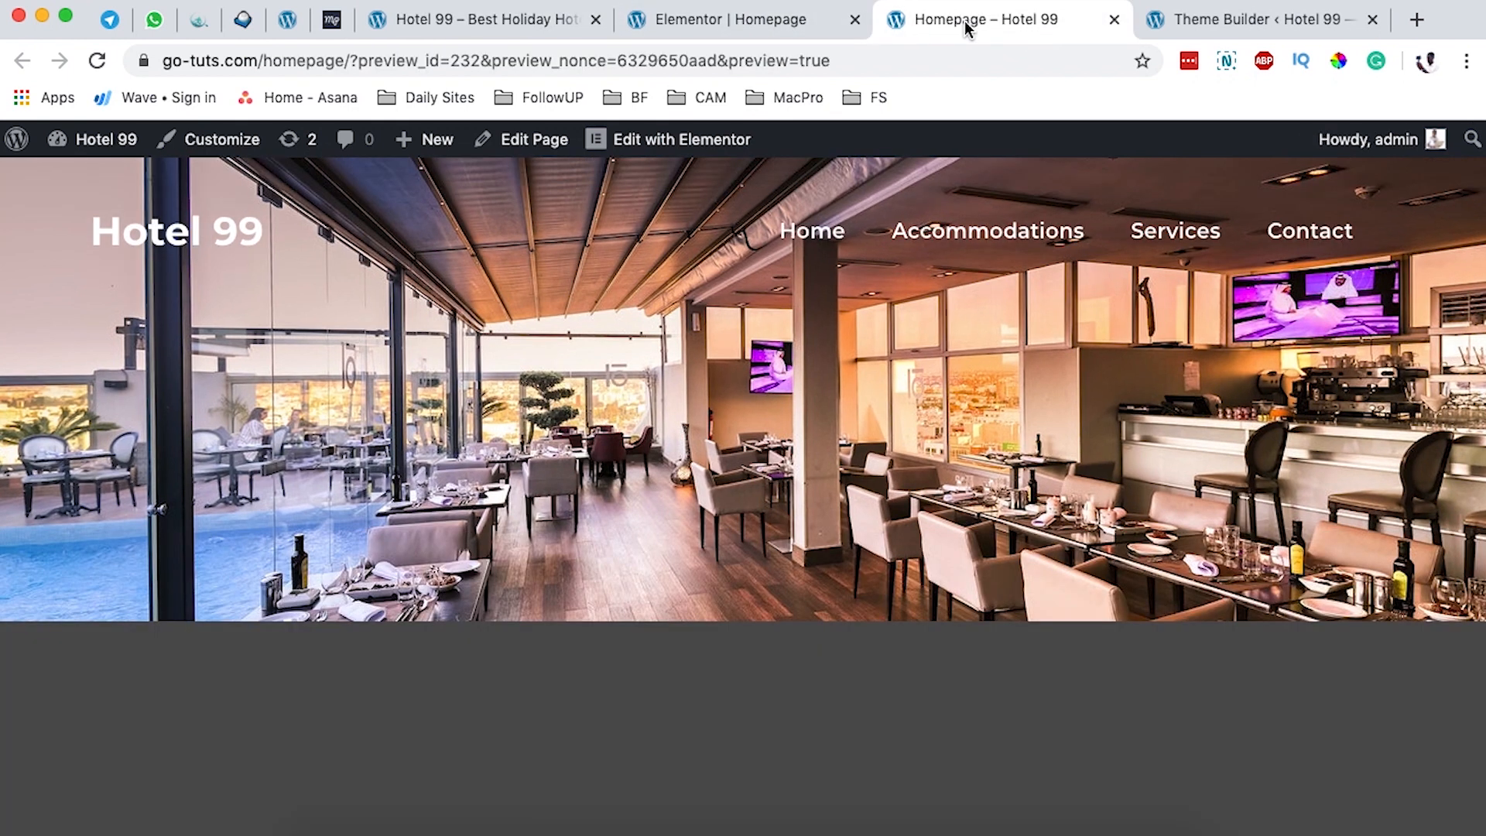
Step: Give the empty search availability section below the header a Classic background in white (#FFFFFF)
{"action": "left_click", "coordinate": [768, 26]}
{"action": "scroll", "coordinate": [834, 609], "scroll_direction": "down", "scroll_amount": 3}
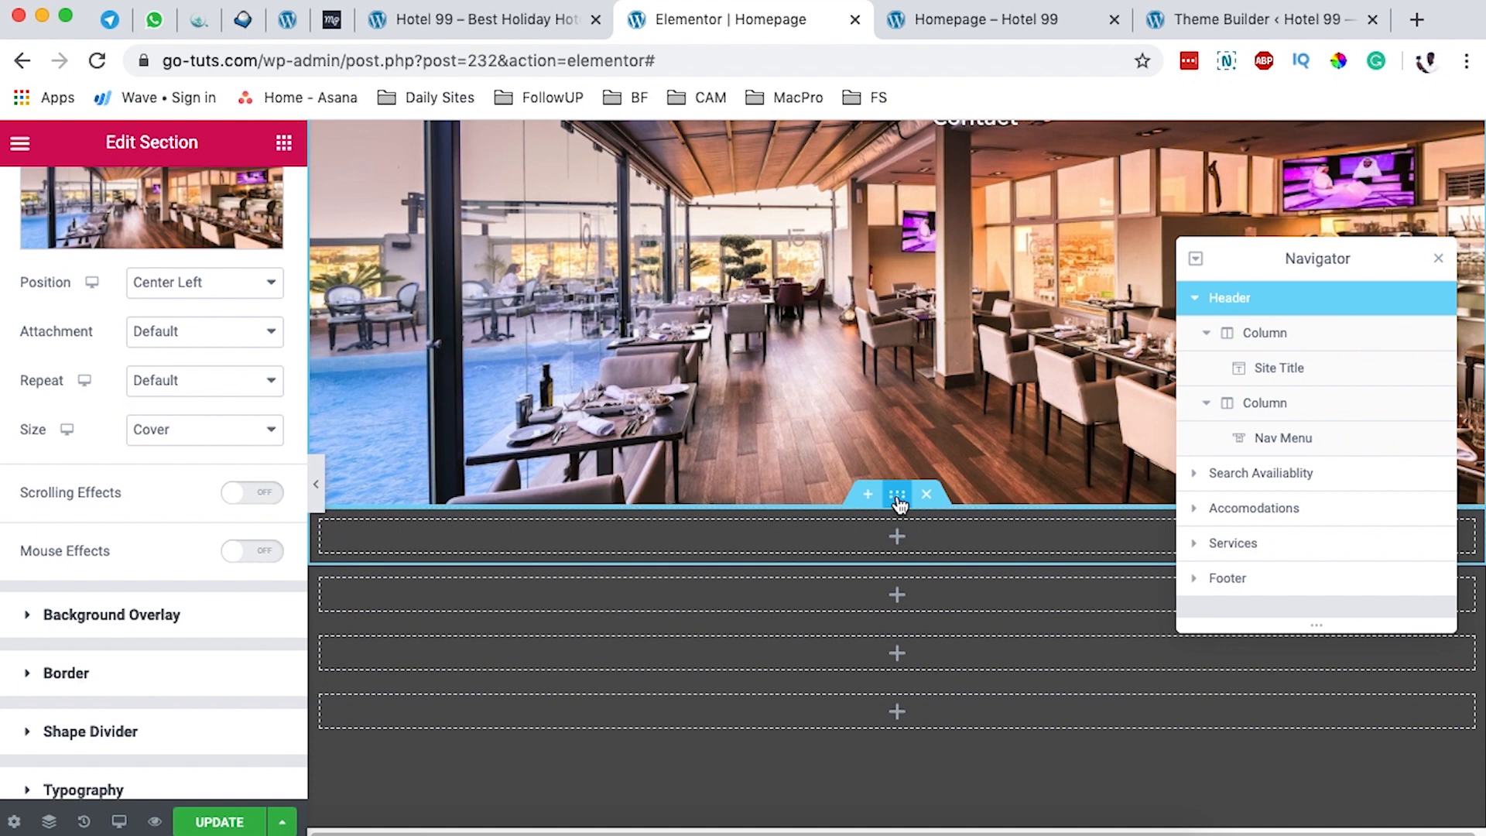
{"action": "left_click", "coordinate": [898, 499]}
{"action": "left_click", "coordinate": [161, 217]}
{"action": "left_click", "coordinate": [173, 378]}
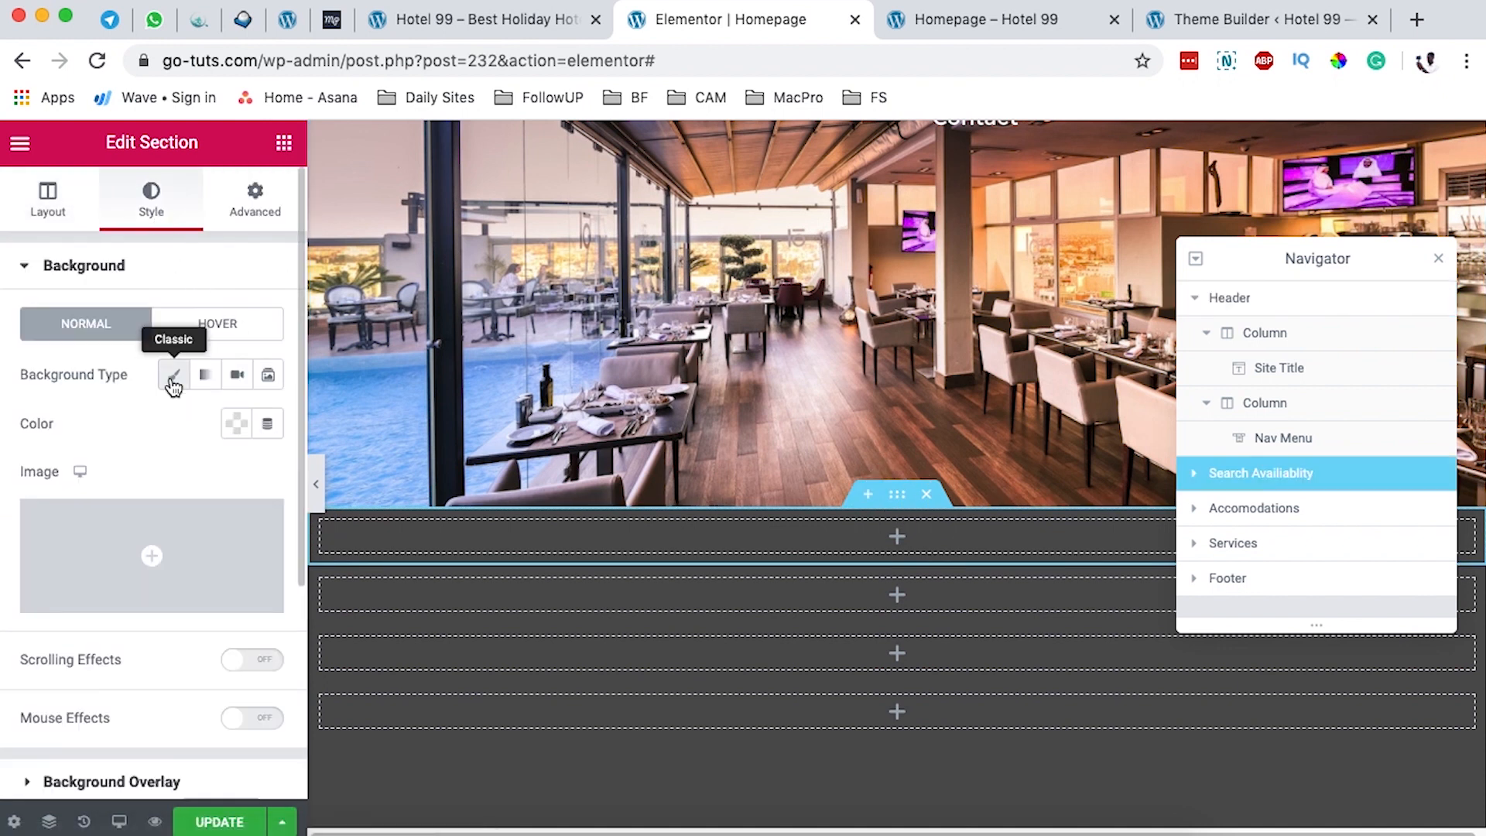
{"action": "left_click", "coordinate": [236, 423]}
{"action": "left_click", "coordinate": [338, 478]}
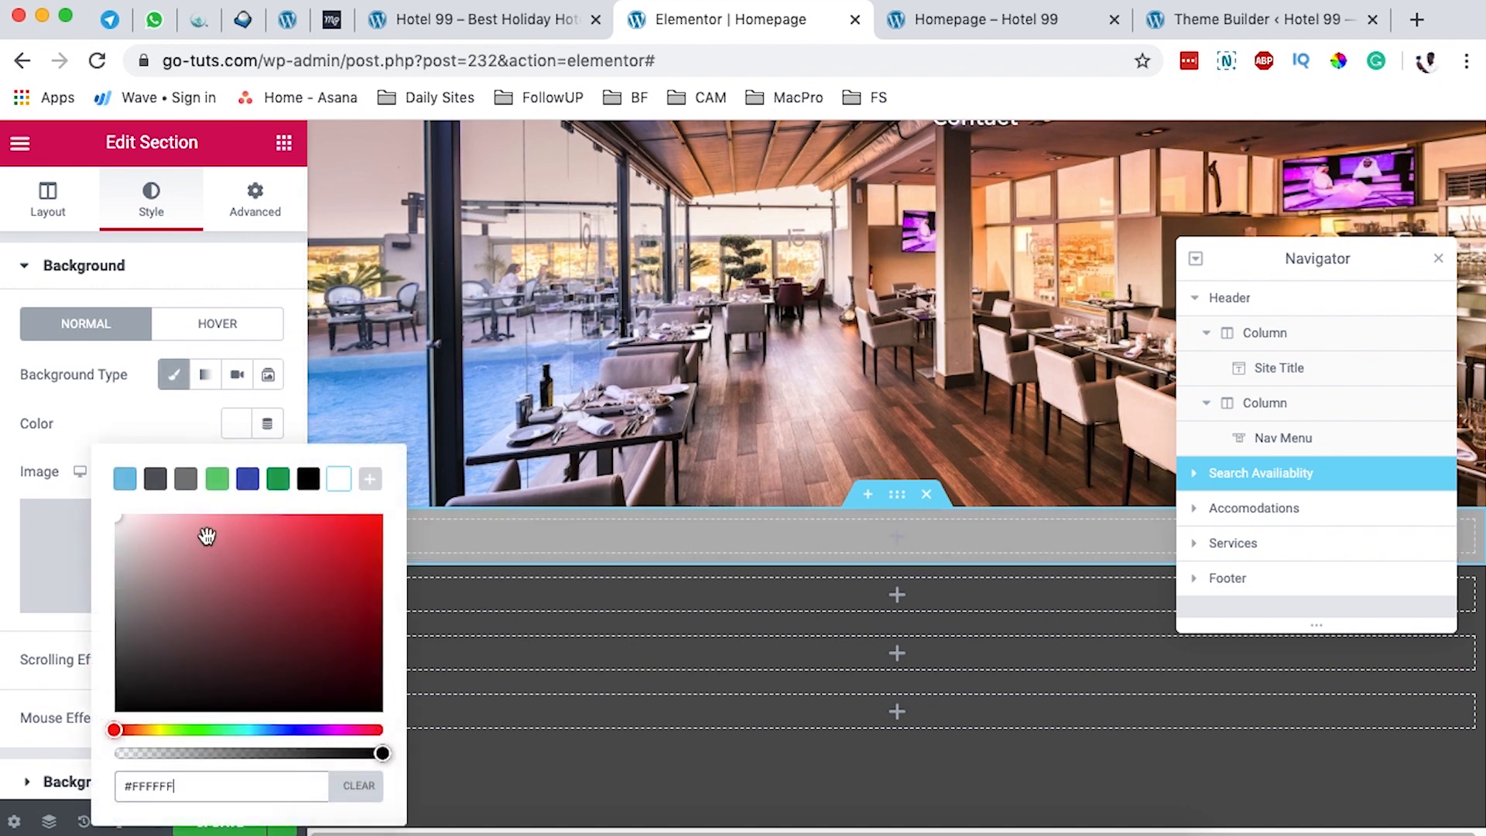
{"action": "left_click", "coordinate": [78, 430]}
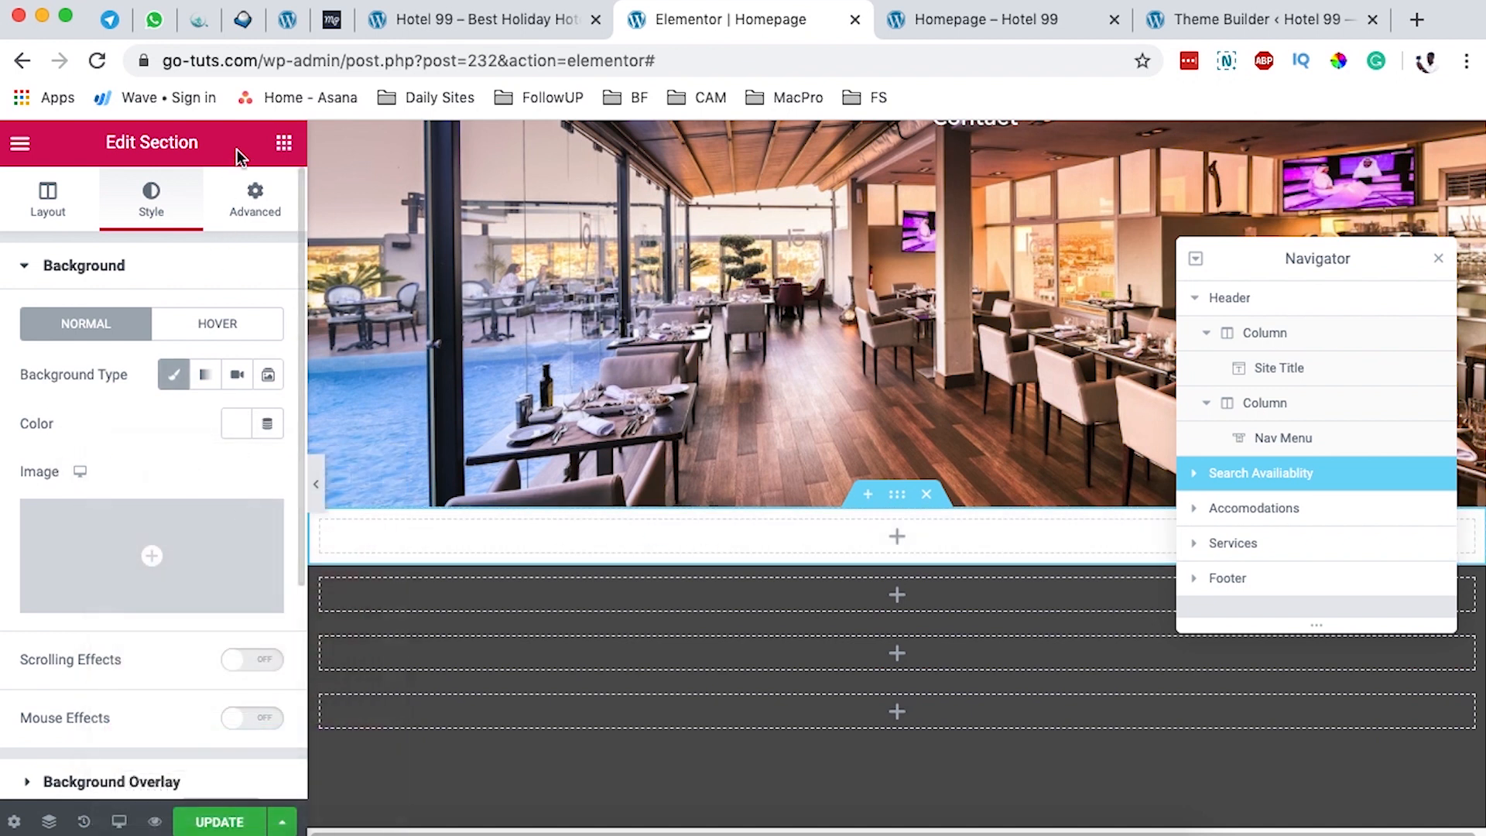
Step: Add the MotoPress Search Availability Form widget to the white section below the header and review its layout
{"action": "left_click", "coordinate": [284, 144]}
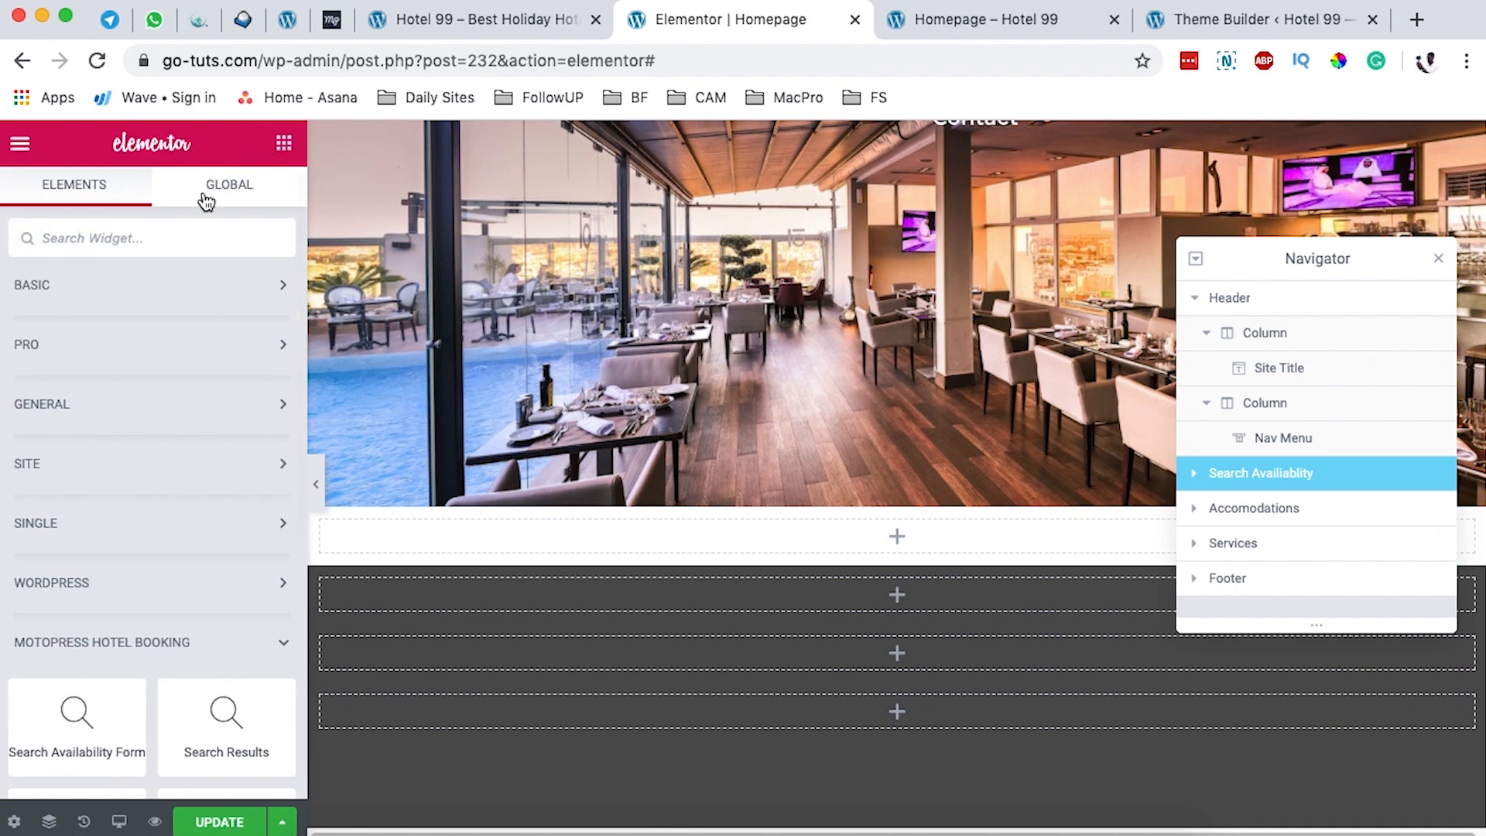
{"action": "scroll", "coordinate": [147, 511], "scroll_direction": "down", "scroll_amount": 3}
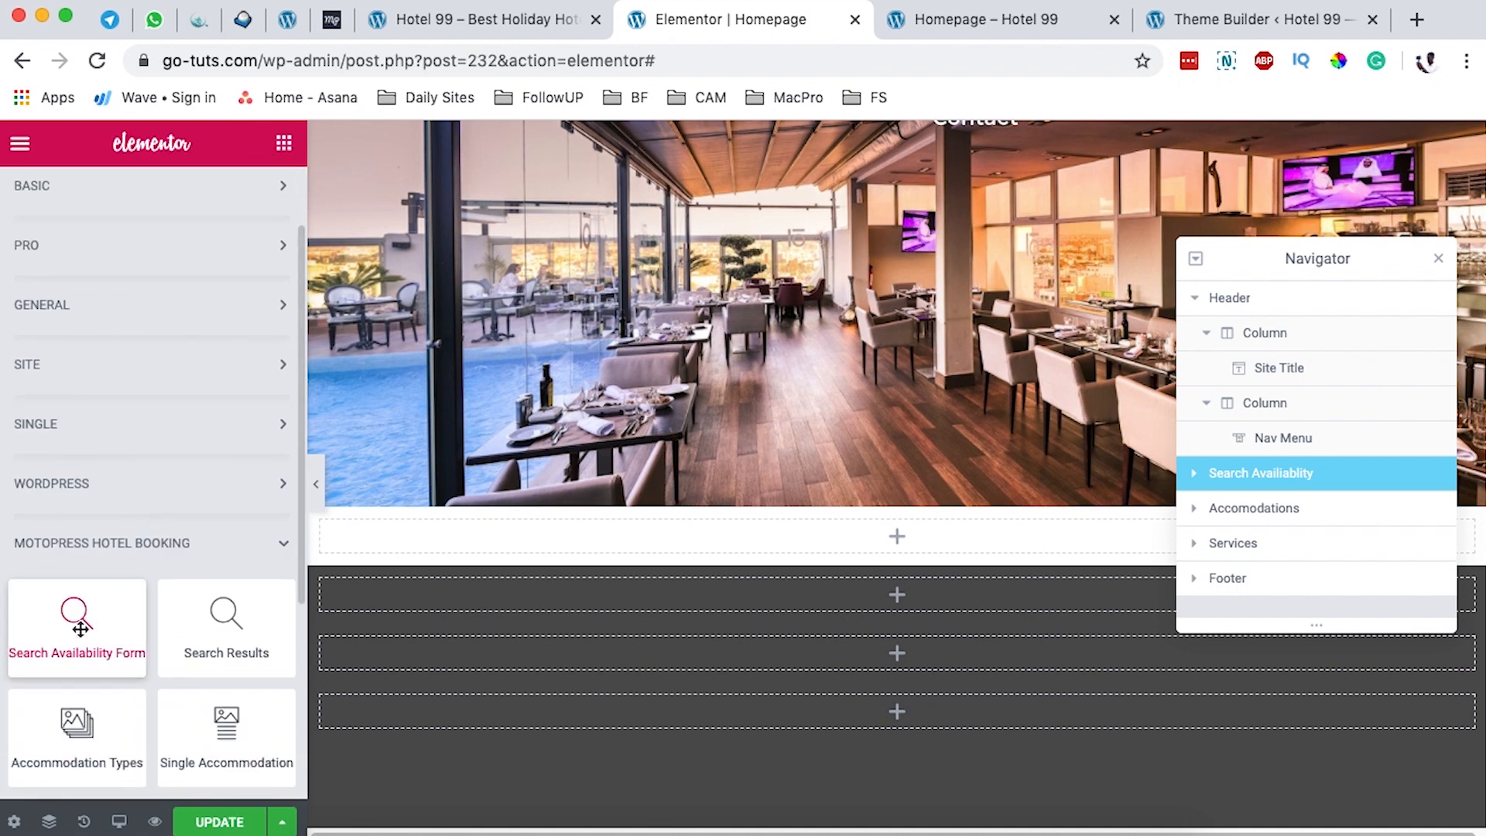
{"action": "left_click_drag", "start_coordinate": [87, 635], "coordinate": [909, 526]}
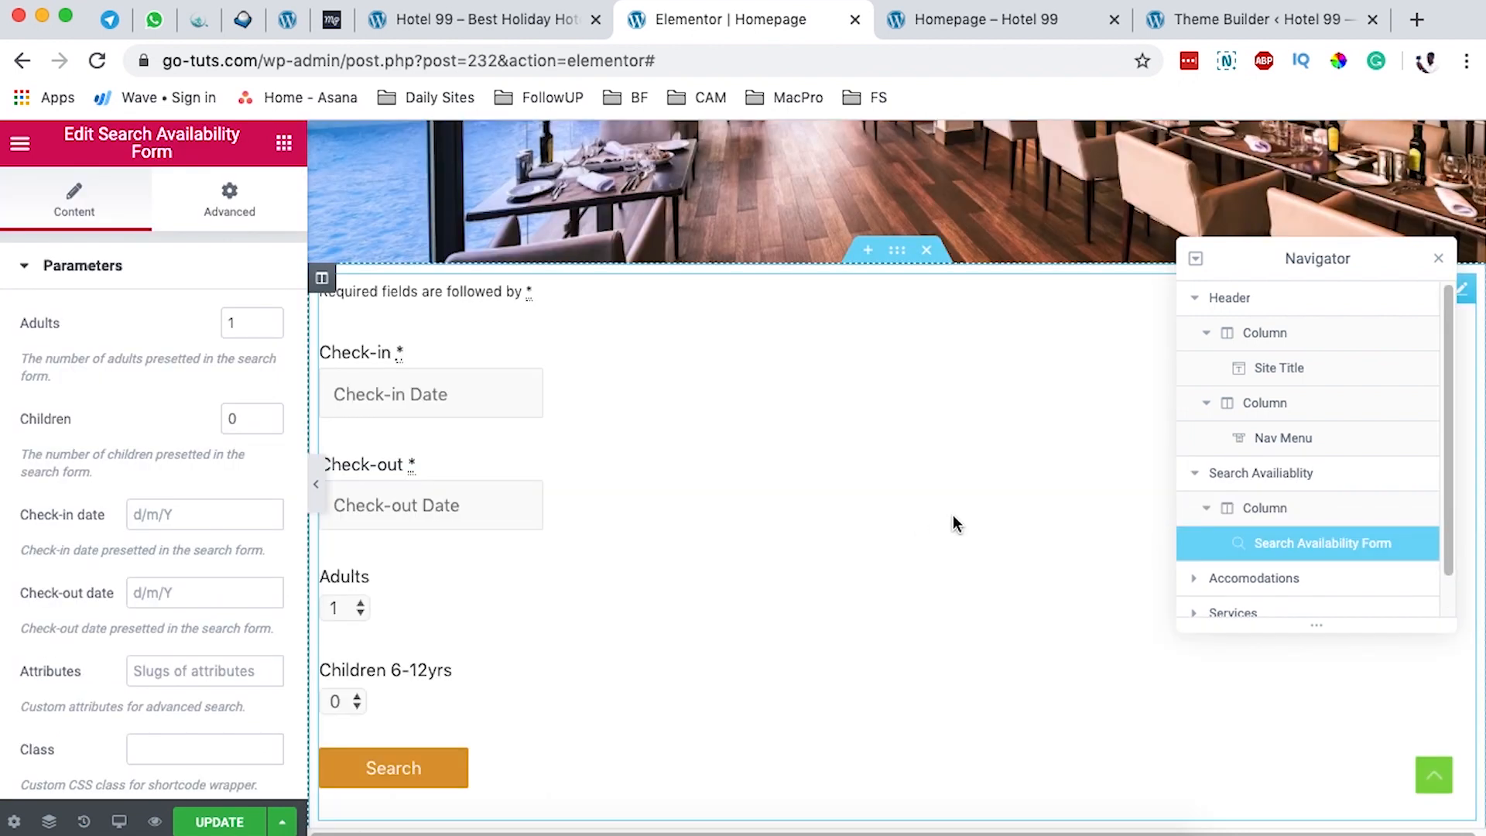
{"action": "scroll", "coordinate": [949, 514], "scroll_direction": "down", "scroll_amount": 2}
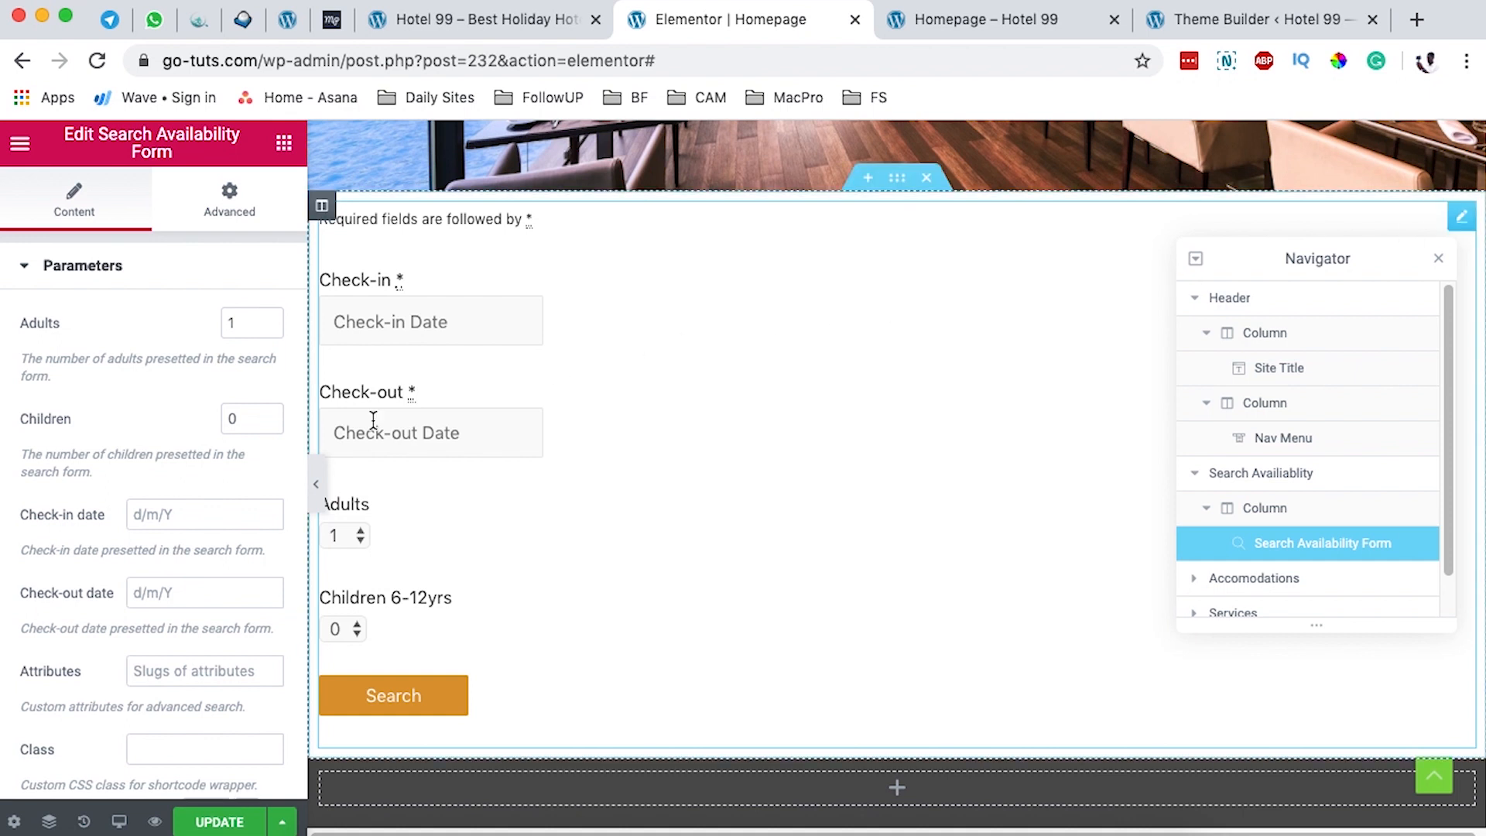
{"action": "scroll", "coordinate": [317, 439], "scroll_direction": "down", "scroll_amount": 5}
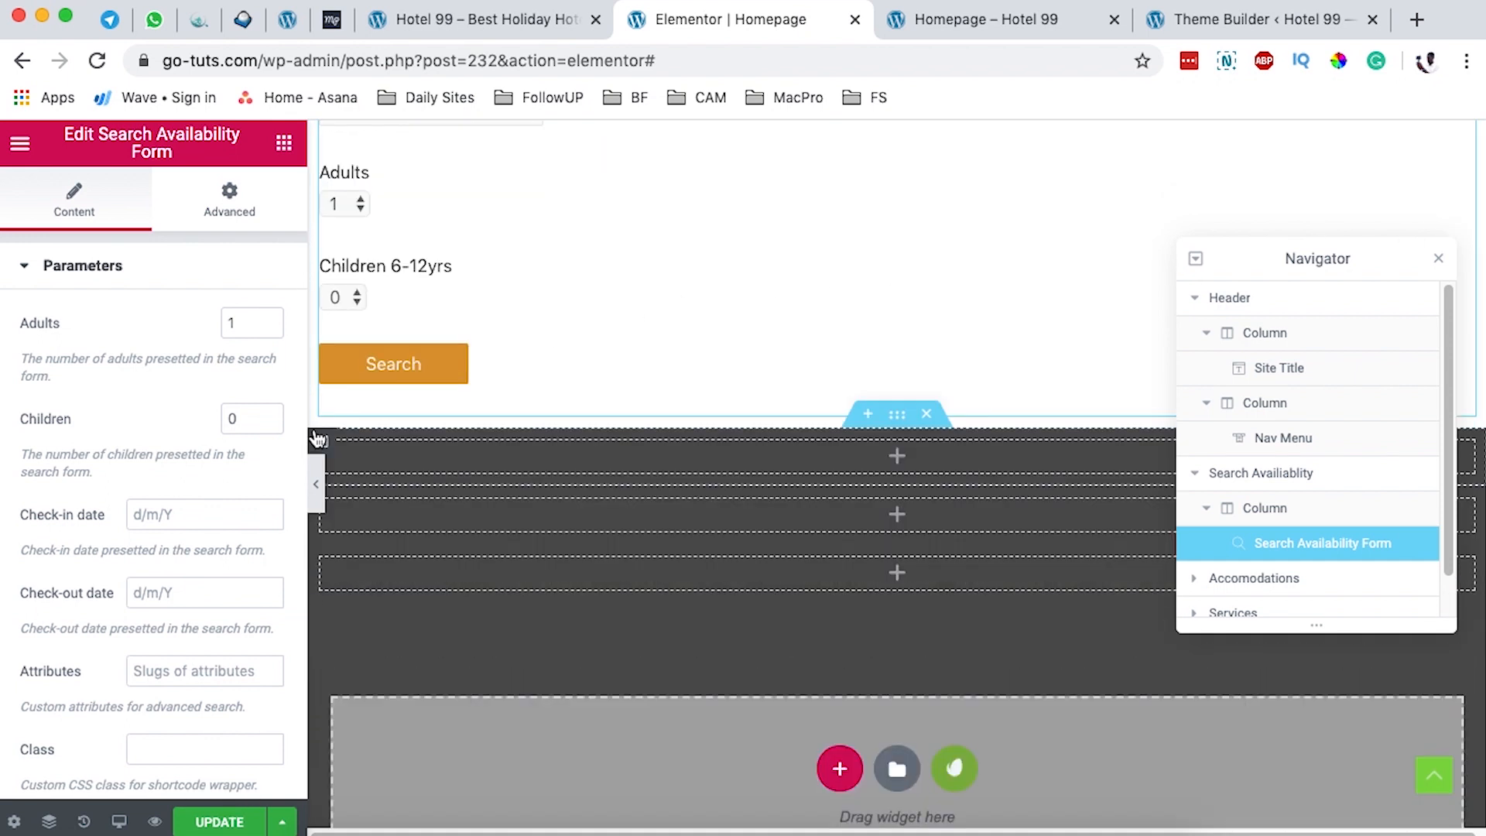
Step: Paste custom CSS into the Search Availability Form widget that floats its fields left at 20% width each
{"action": "left_click", "coordinate": [231, 229]}
{"action": "scroll", "coordinate": [178, 457], "scroll_direction": "down", "scroll_amount": 4}
{"action": "left_click", "coordinate": [104, 777]}
{"action": "key", "text": "super+Tab"}
{"action": "key", "text": "super+Tab"}
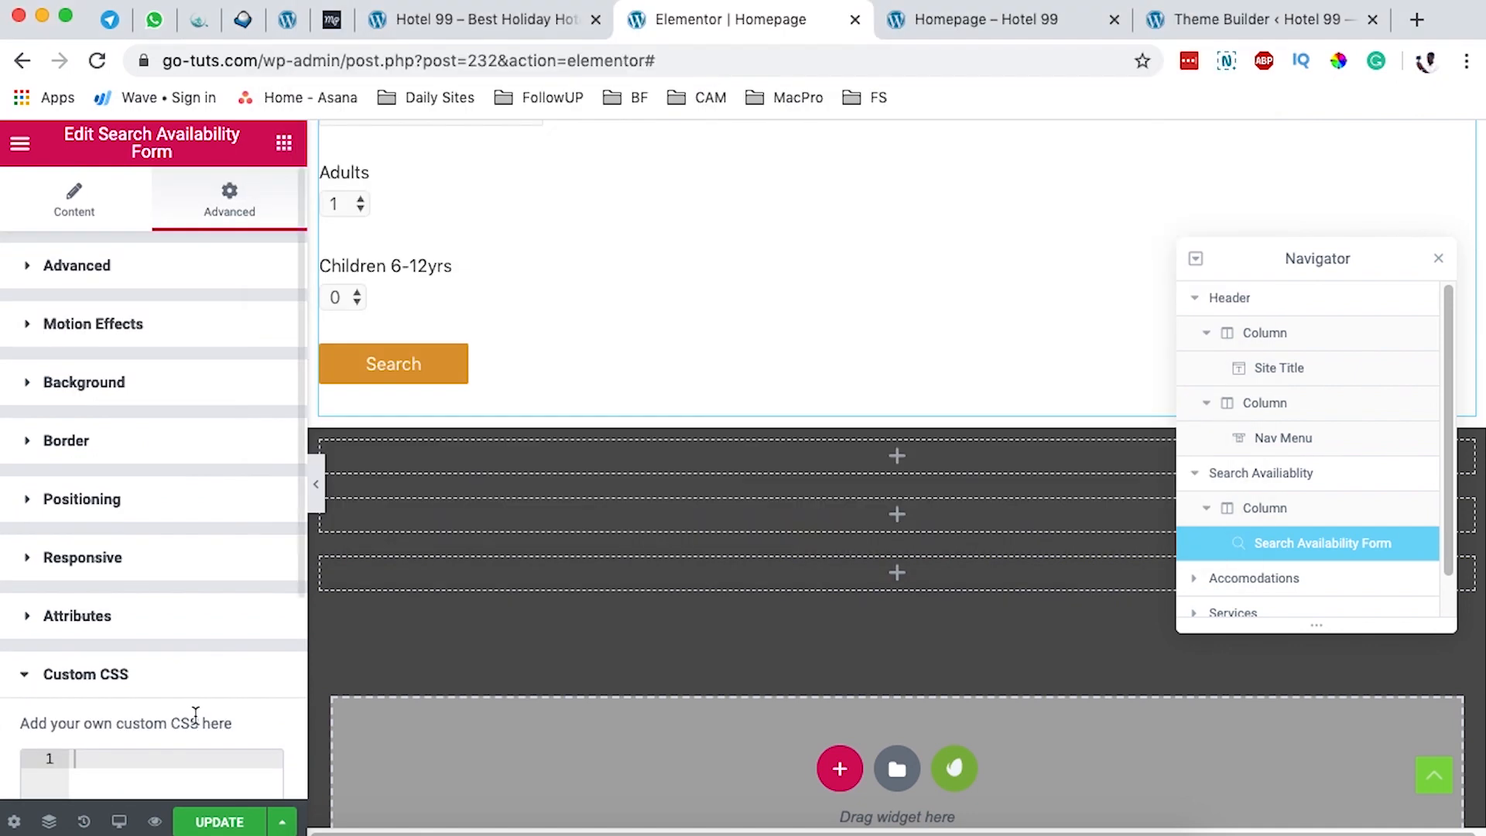
{"action": "scroll", "coordinate": [195, 715], "scroll_direction": "down", "scroll_amount": 4}
{"action": "key", "text": "super+v"}
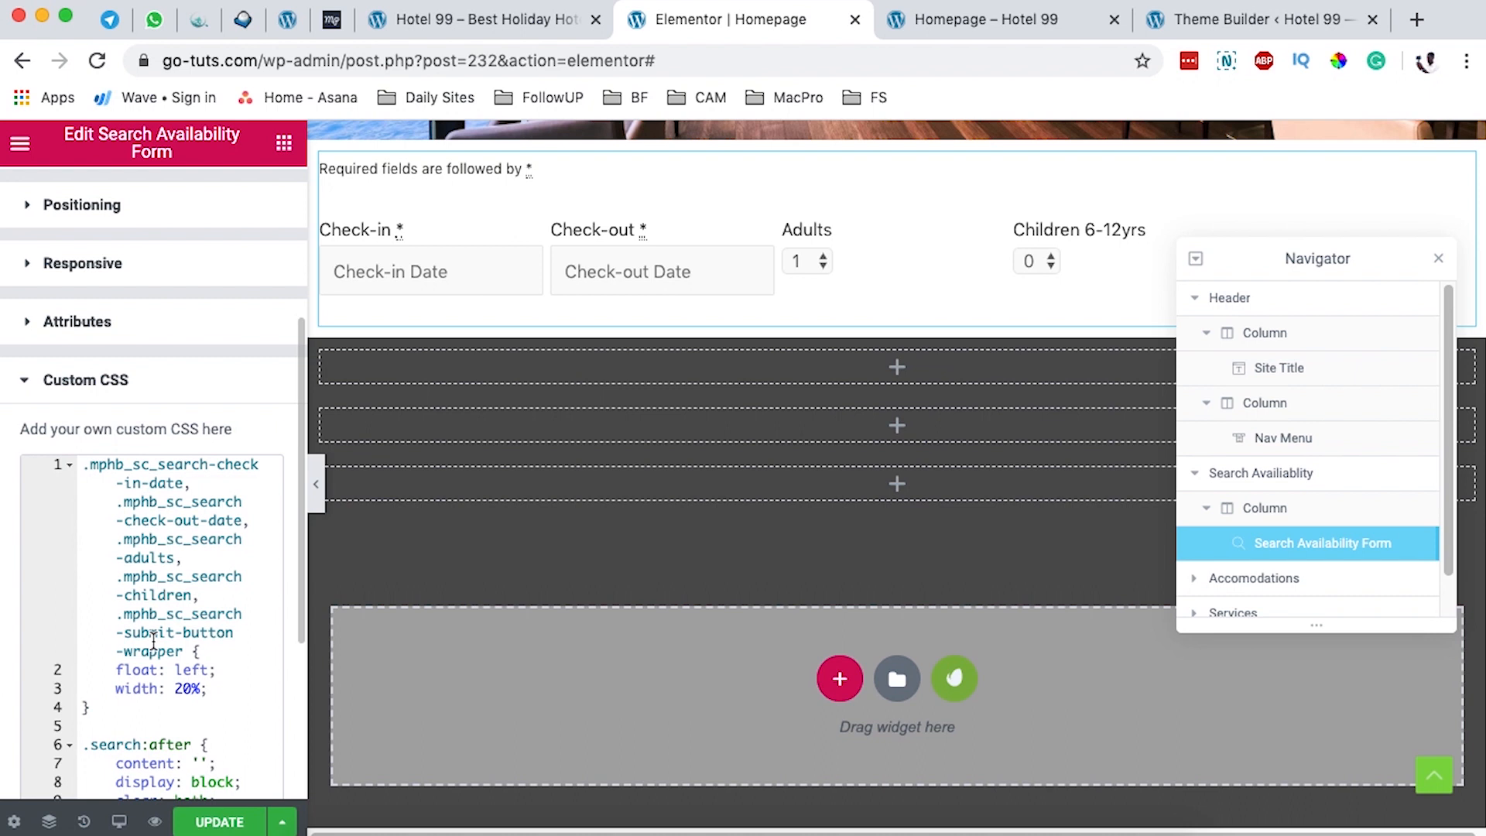
{"action": "scroll", "coordinate": [945, 504], "scroll_direction": "up", "scroll_amount": 1}
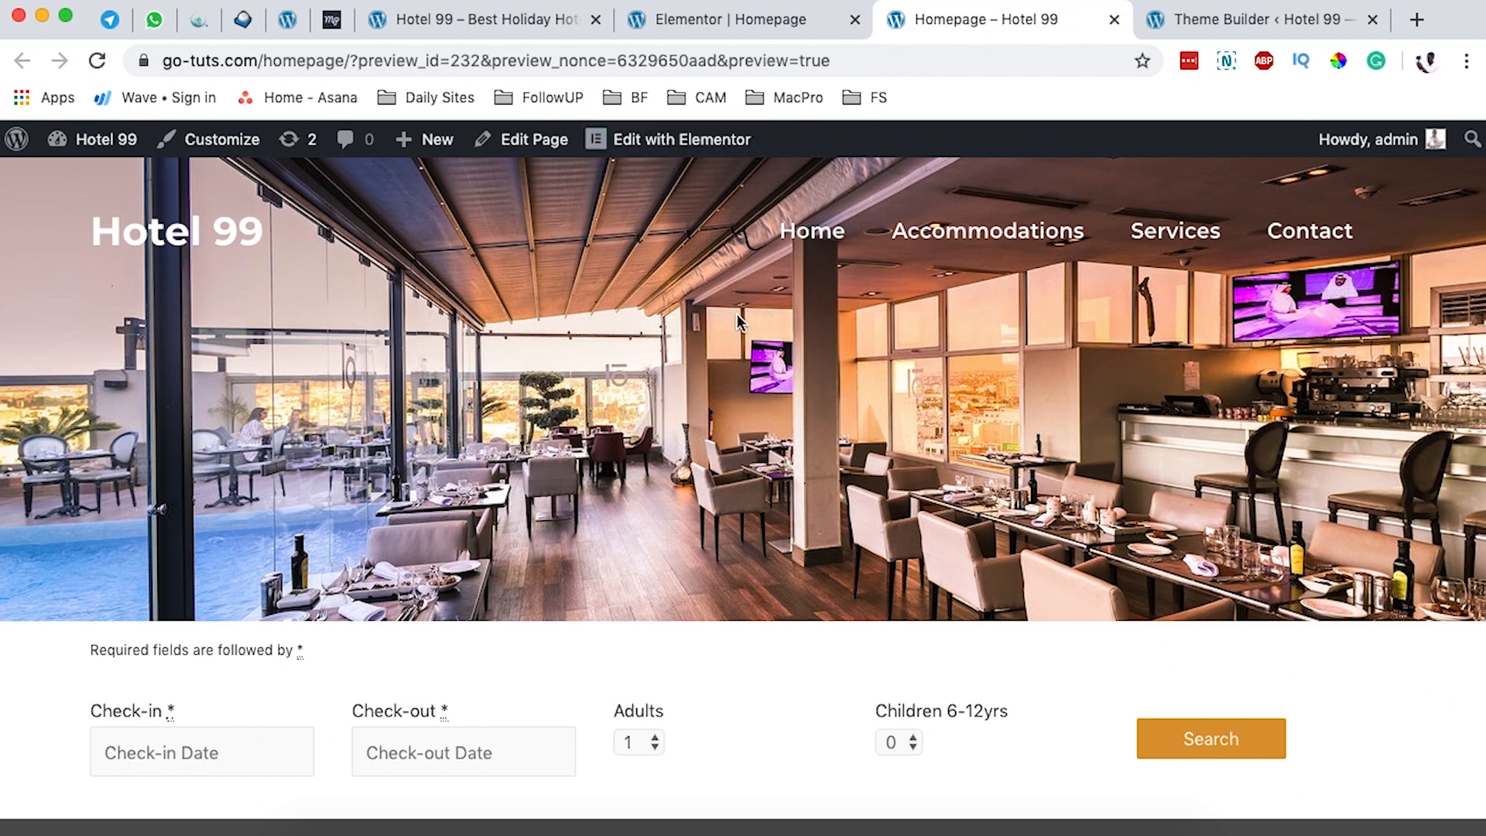
Step: Set the Search Availability section's boxed content width to 960, update the page and preview the changes
{"action": "left_click", "coordinate": [704, 19]}
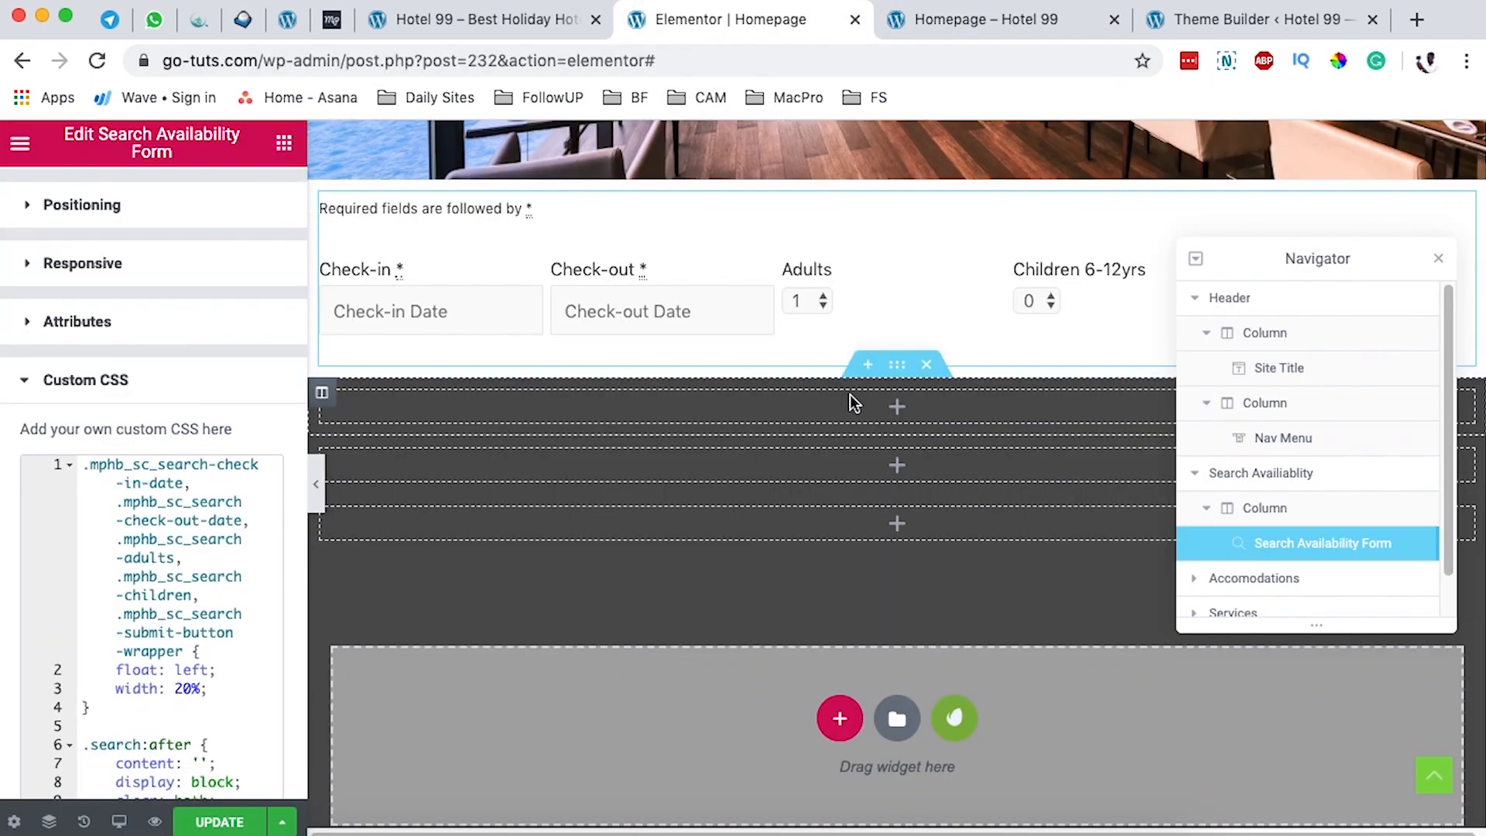
{"action": "left_click", "coordinate": [893, 171]}
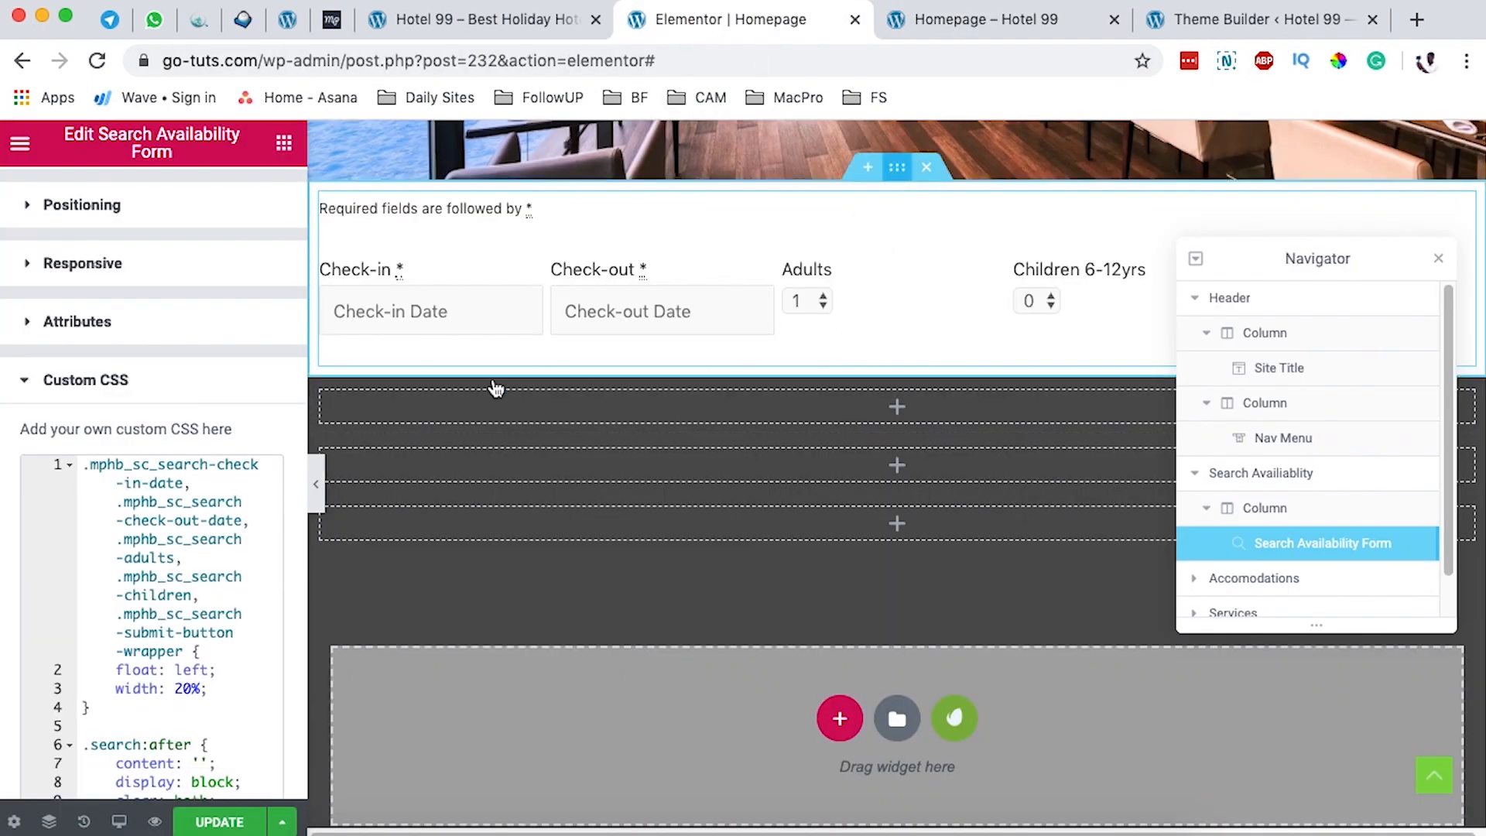
{"action": "left_click", "coordinate": [897, 168]}
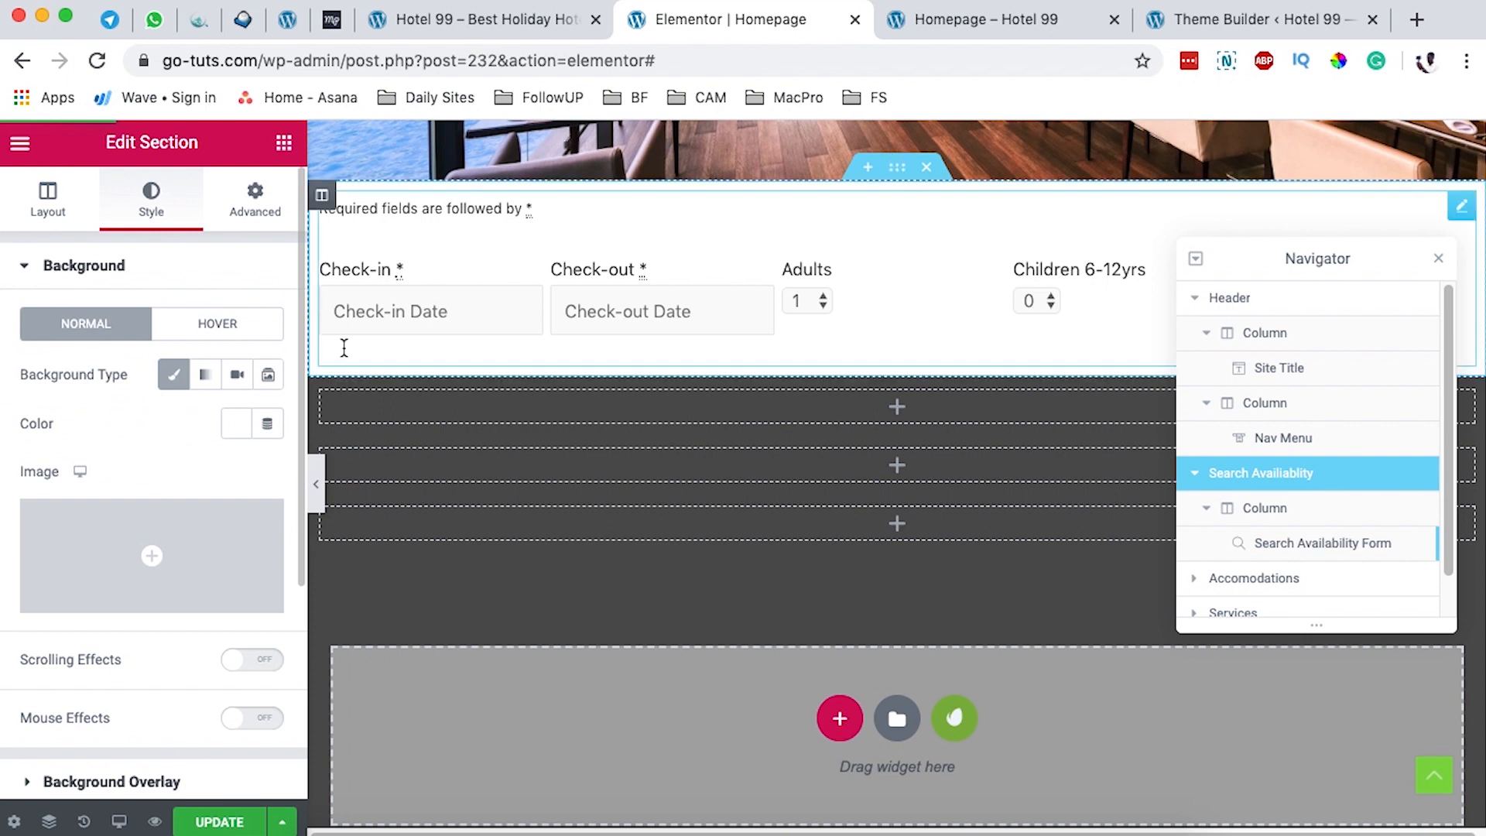
{"action": "left_click", "coordinate": [49, 200]}
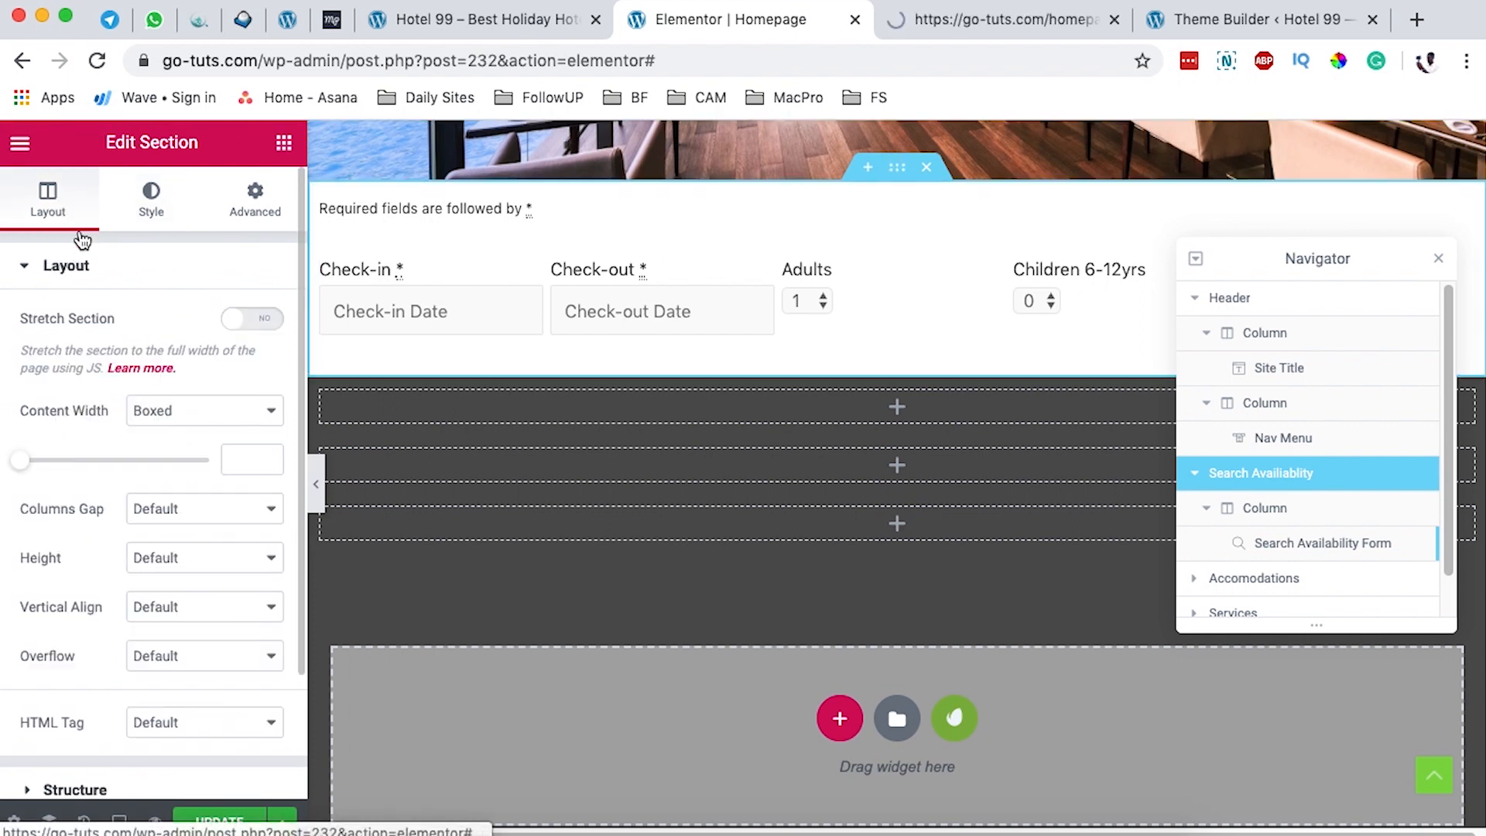
{"action": "left_click", "coordinate": [243, 460]}
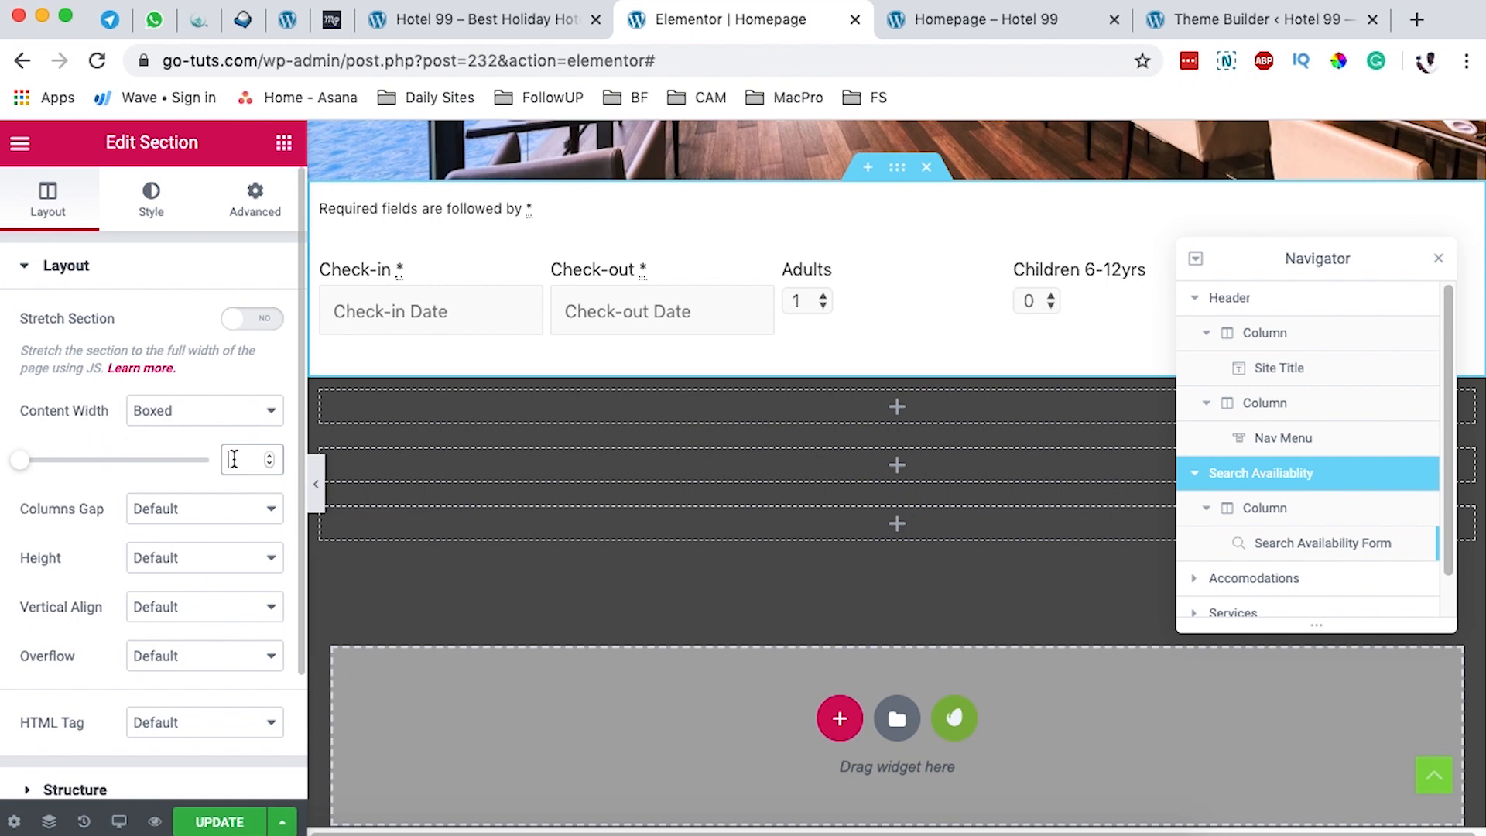
{"action": "type", "text": "960"}
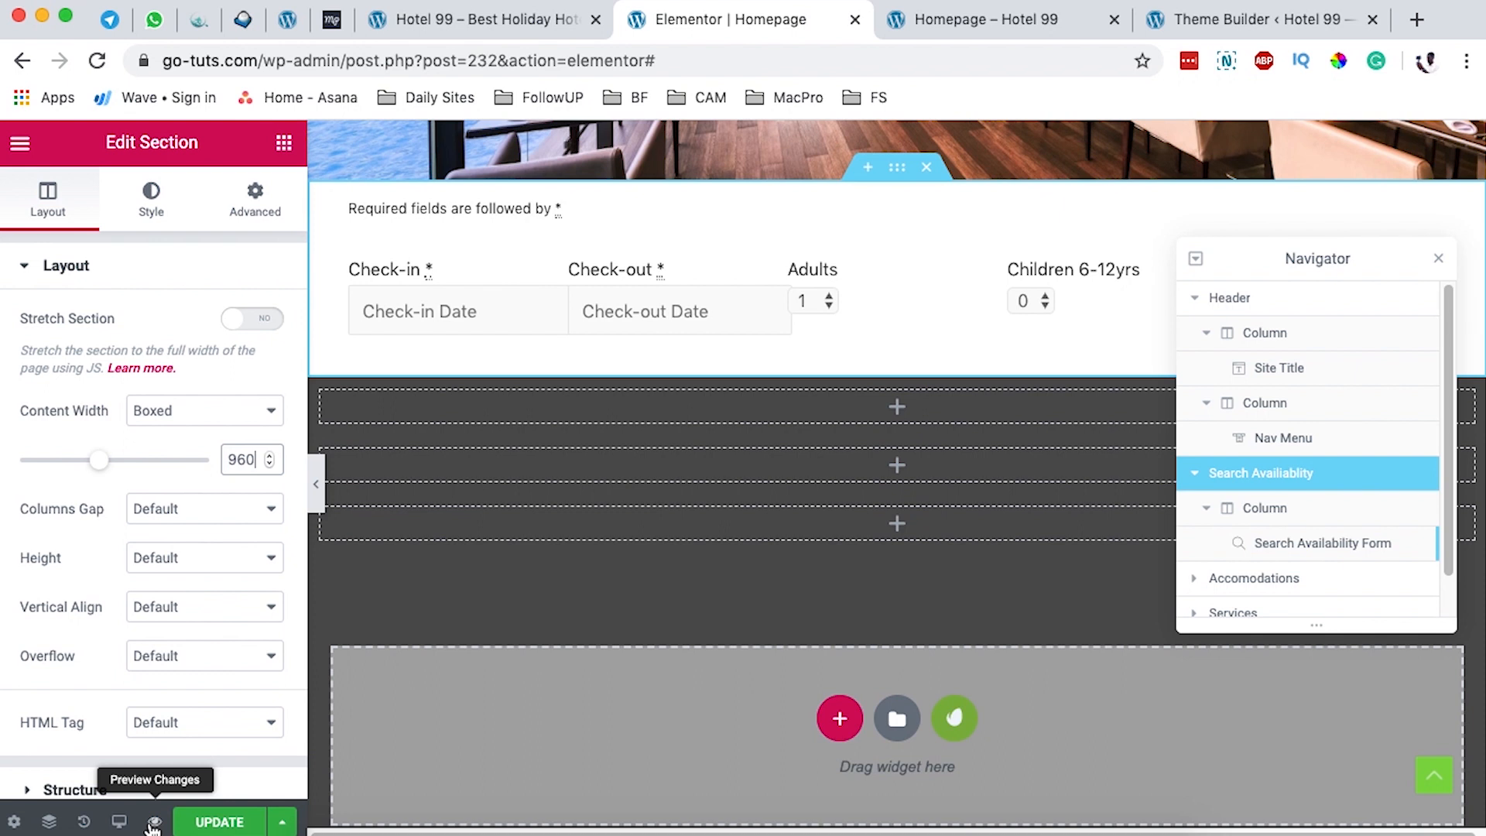
{"action": "left_click", "coordinate": [222, 826]}
{"action": "left_click", "coordinate": [155, 823]}
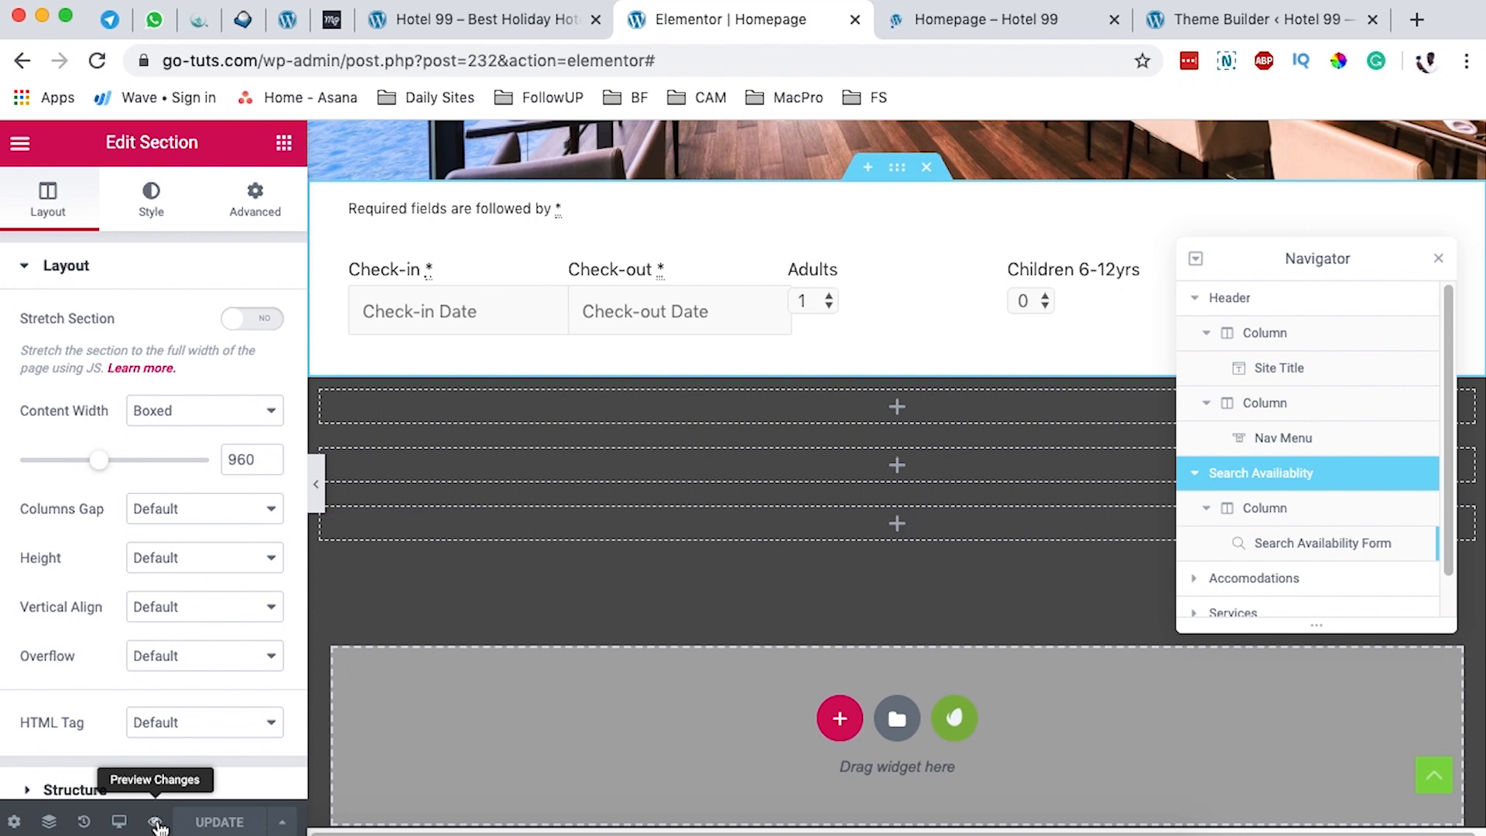
Step: Try out the check-in, check-out, adults and children fields of the search form in the homepage preview
{"action": "left_click", "coordinate": [933, 16]}
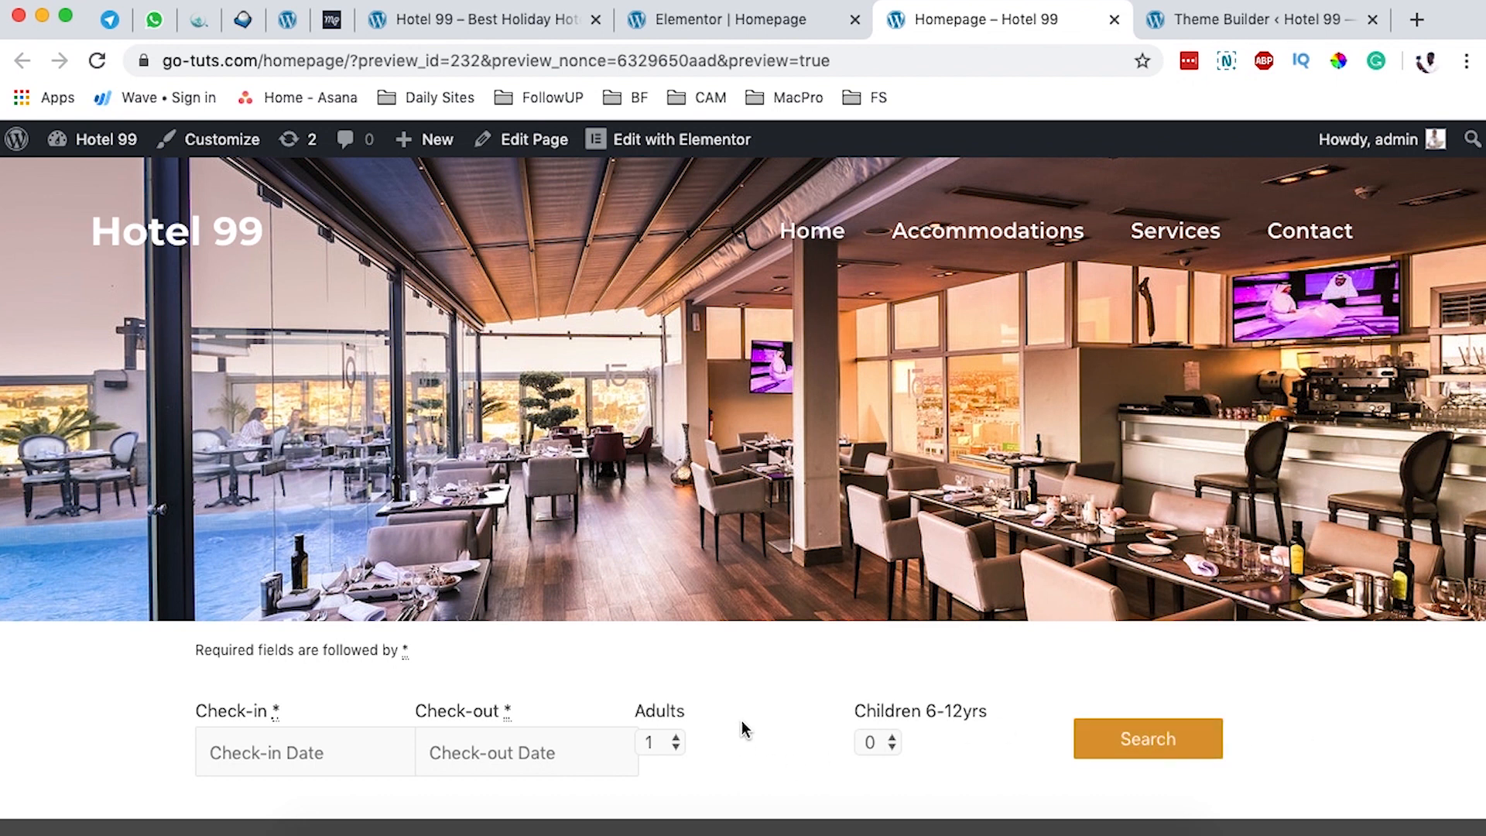
{"action": "left_click", "coordinate": [329, 756]}
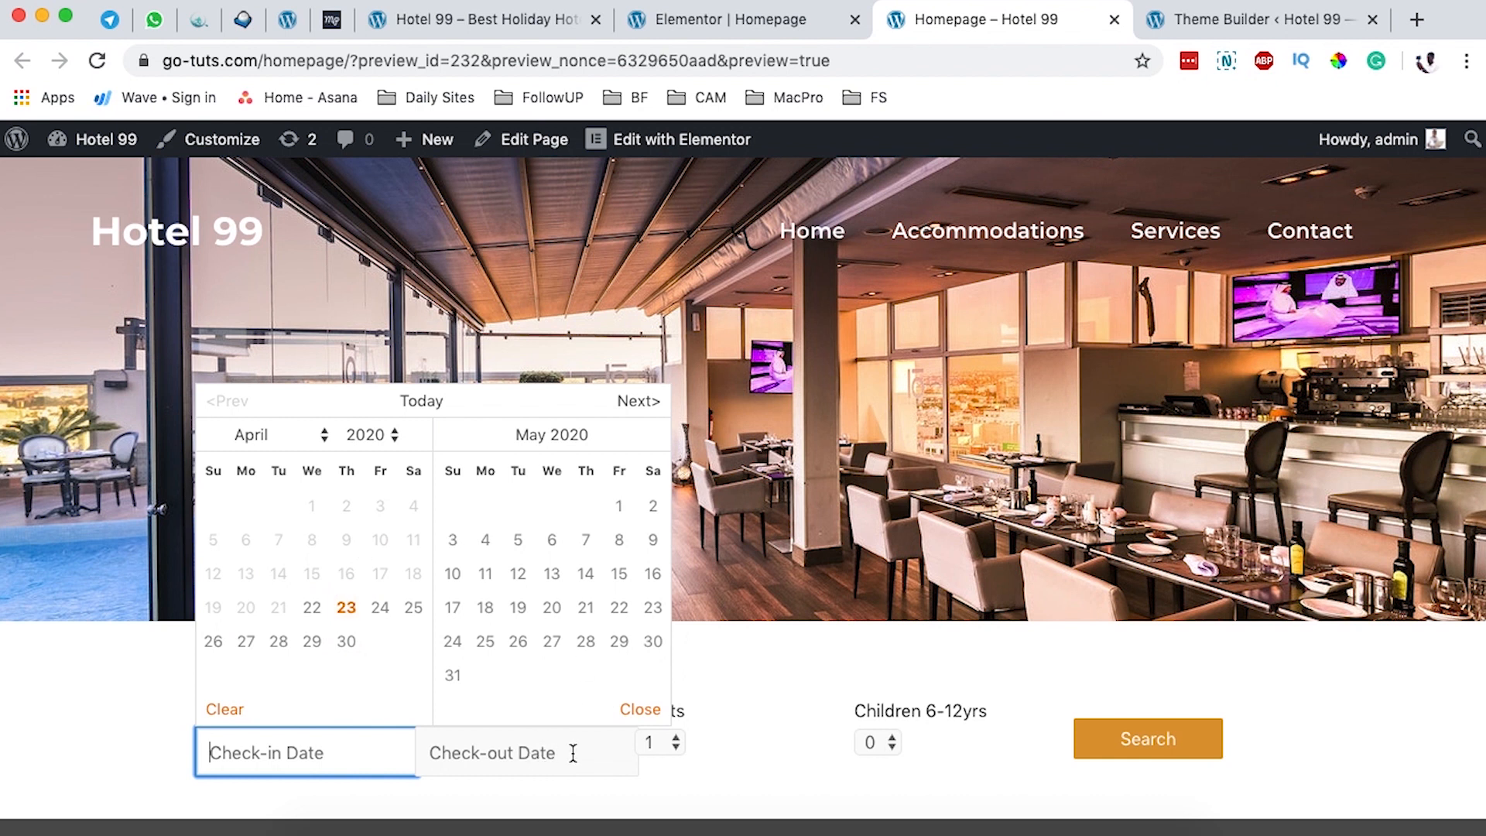
{"action": "left_click", "coordinate": [573, 753]}
{"action": "left_click", "coordinate": [656, 743]}
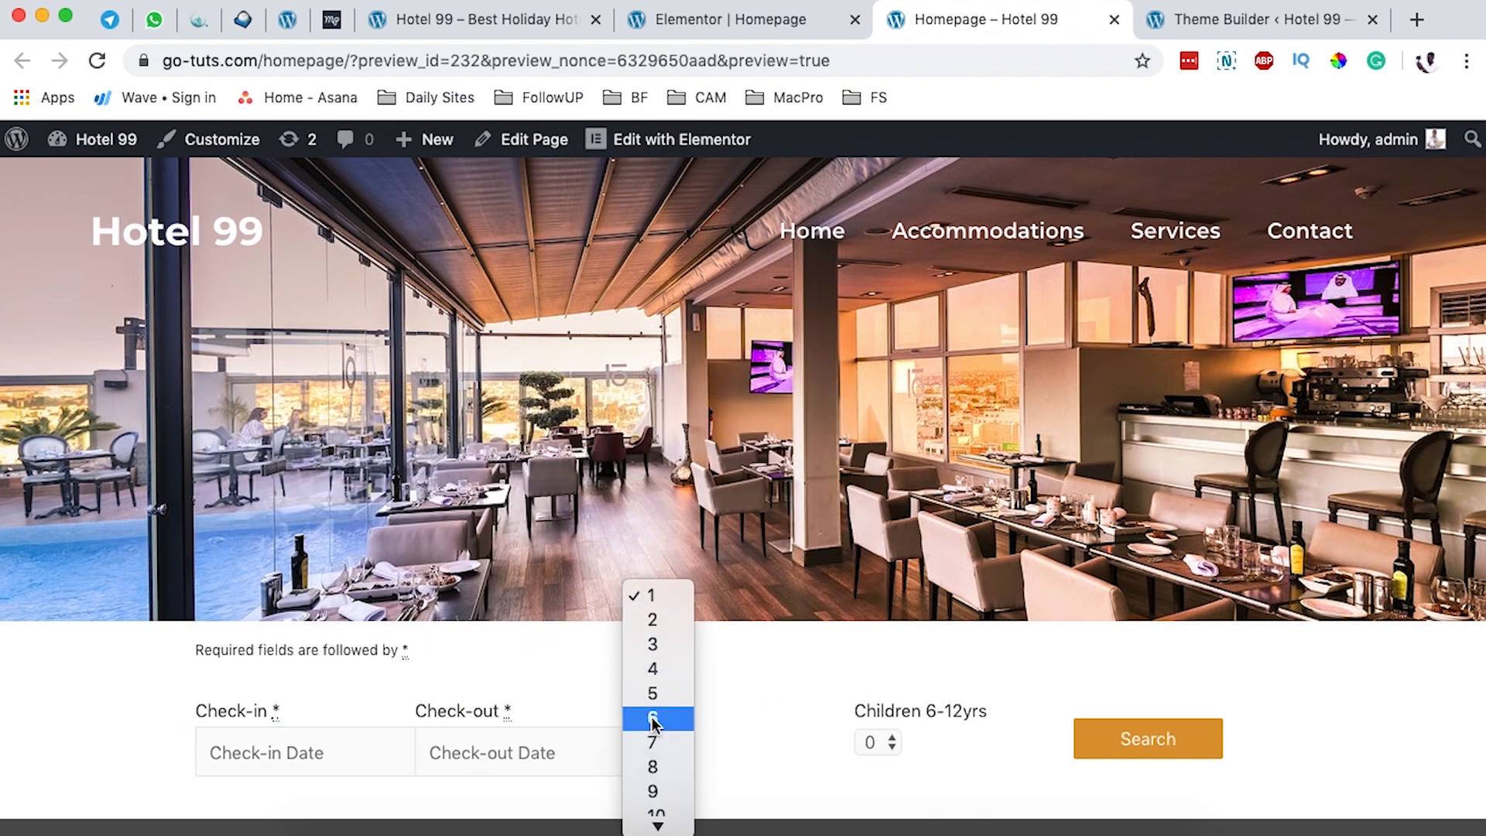
{"action": "left_click", "coordinate": [878, 746]}
{"action": "left_click", "coordinate": [870, 743]}
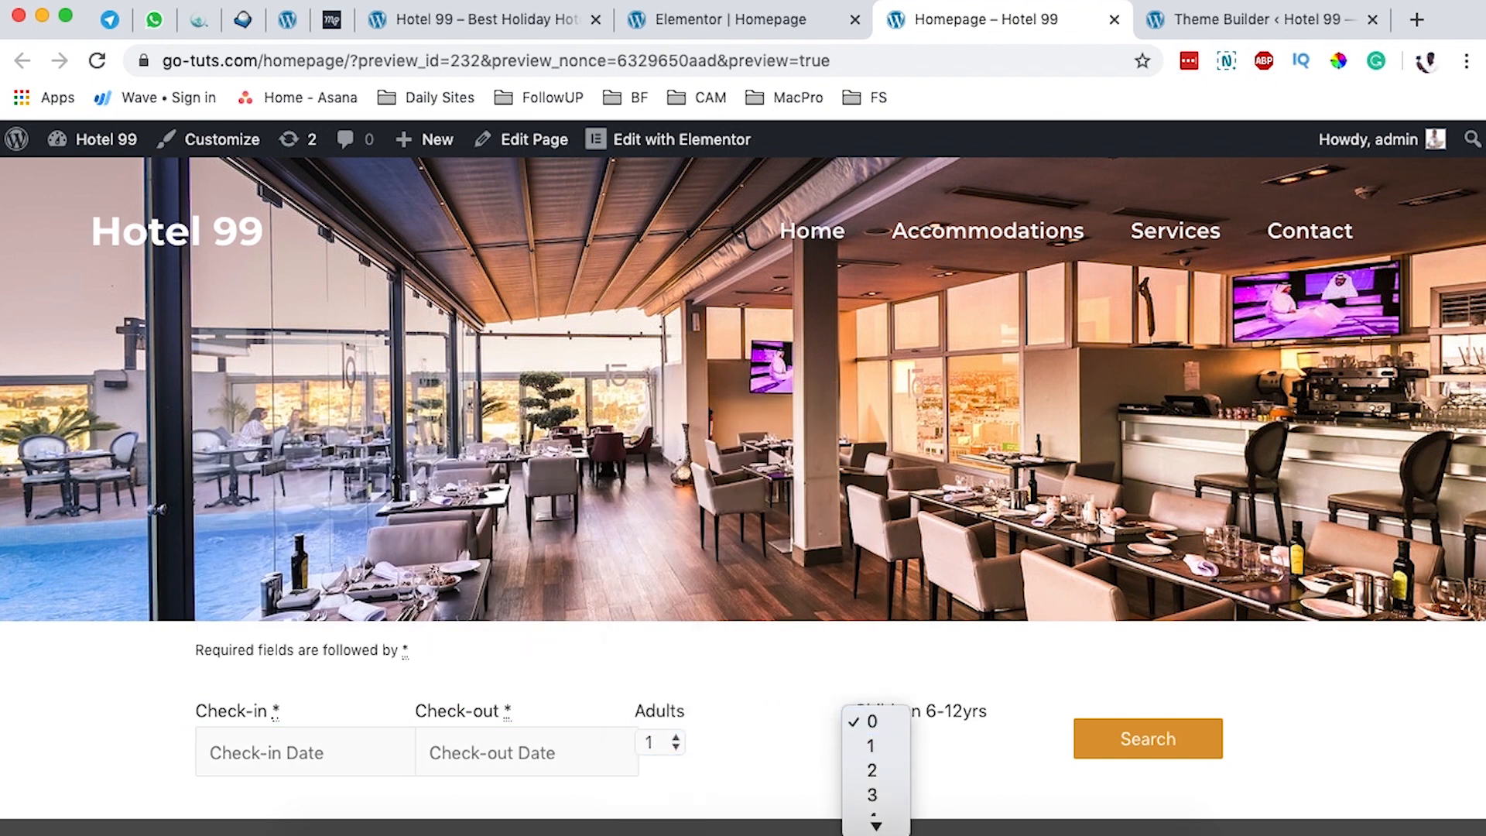
{"action": "left_click", "coordinate": [1187, 754]}
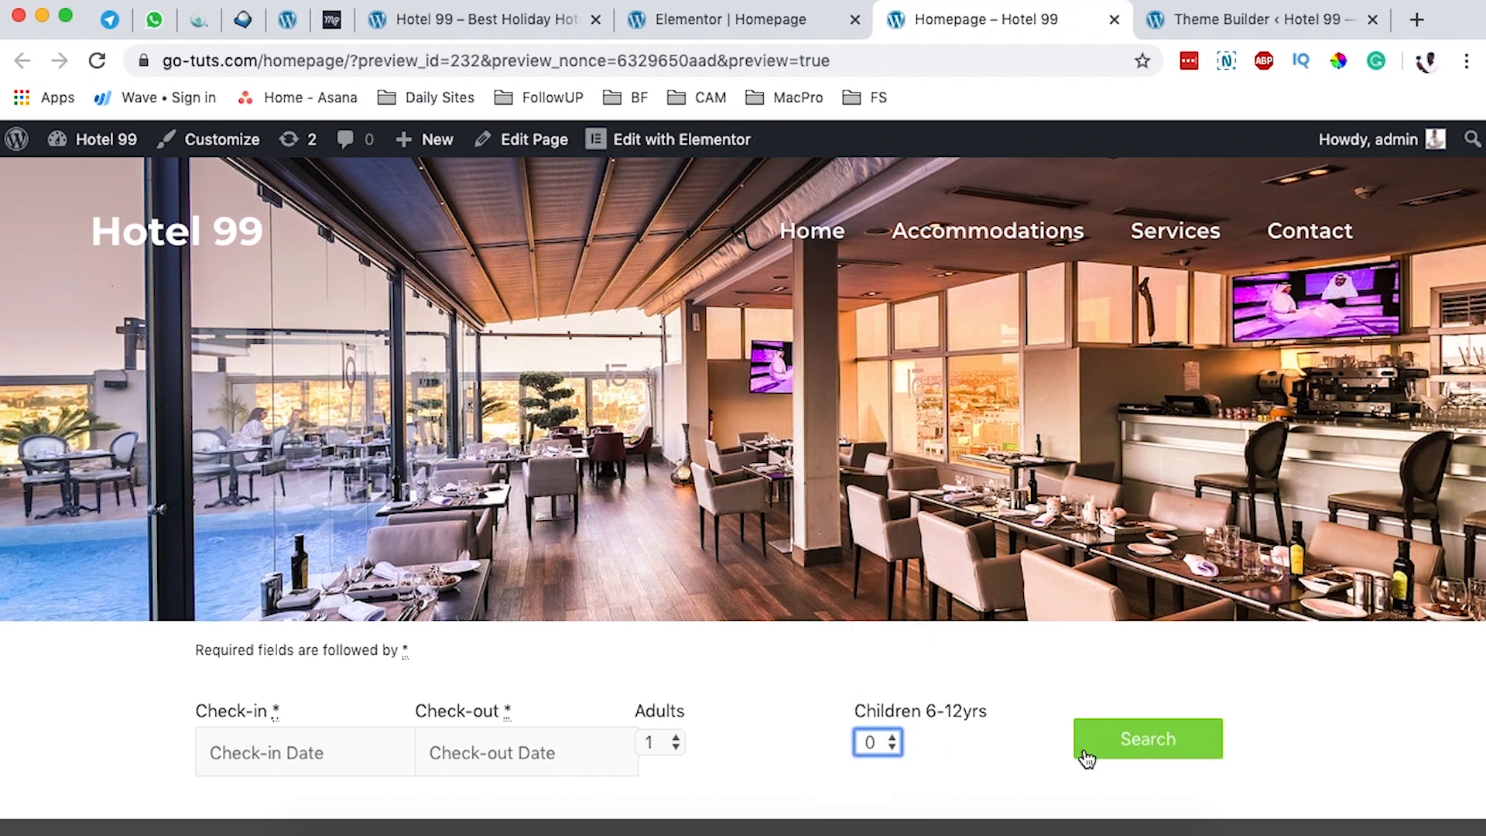
{"action": "left_click", "coordinate": [656, 744]}
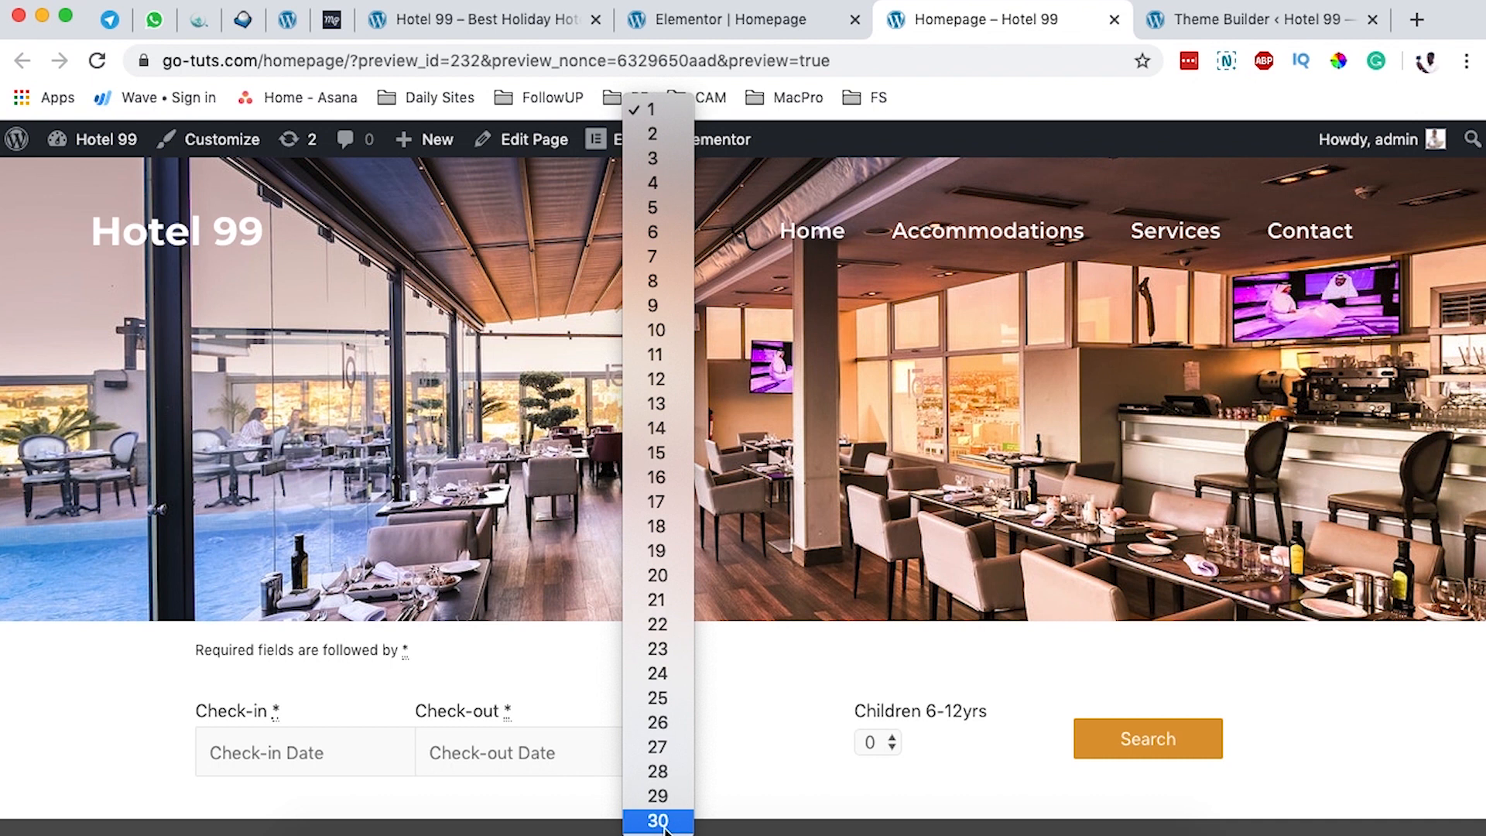
{"action": "left_click", "coordinate": [878, 739]}
{"action": "left_click", "coordinate": [878, 739]}
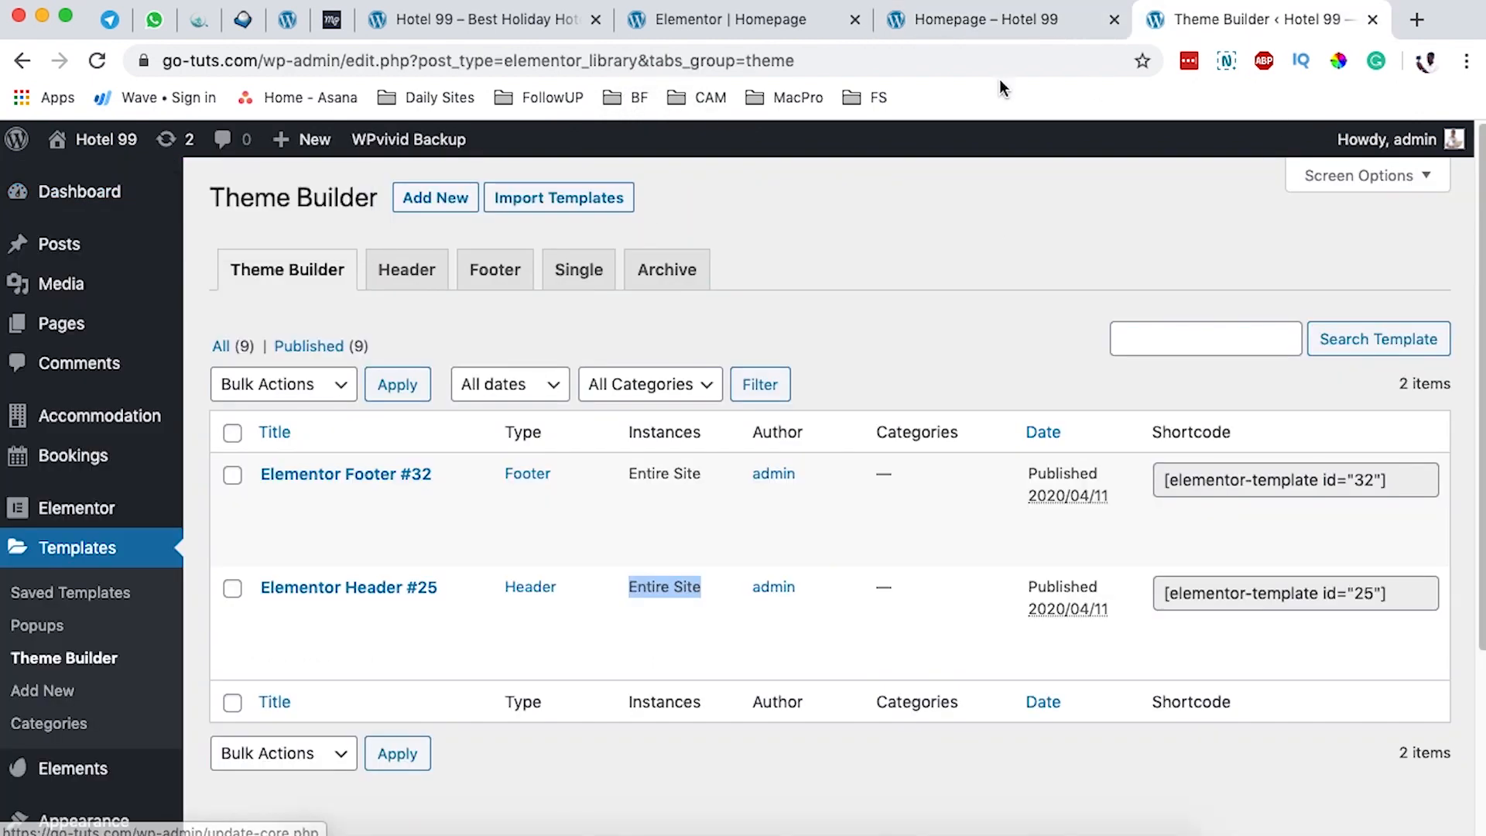
Step: Open the Accommodation settings and review the Max Adults, Max Children and Age of Child search options
{"action": "scroll", "coordinate": [73, 369], "scroll_direction": "down", "scroll_amount": 1}
{"action": "mouse_move", "coordinate": [74, 369]}
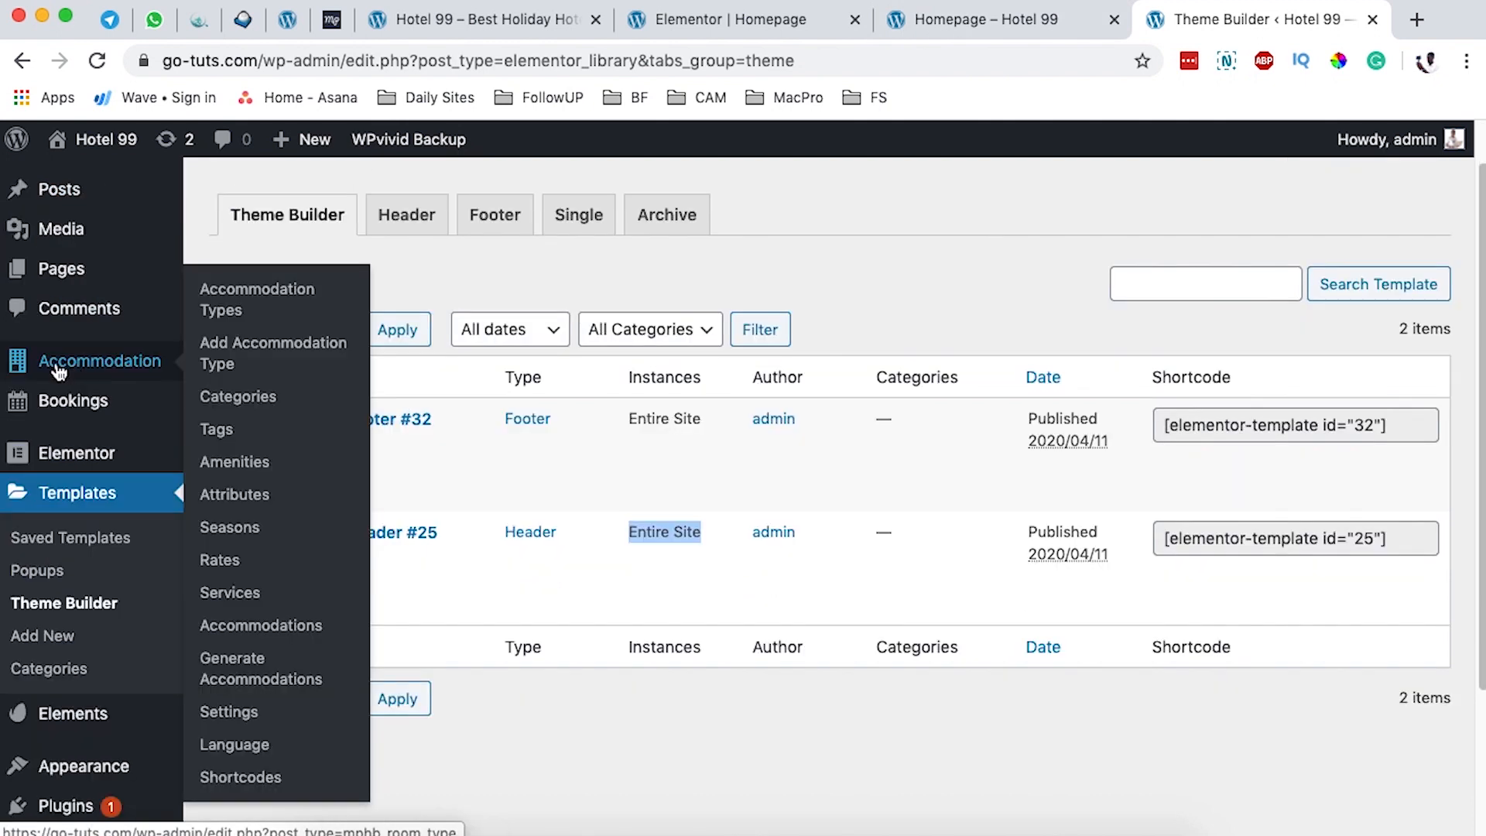
{"action": "left_click", "coordinate": [226, 716]}
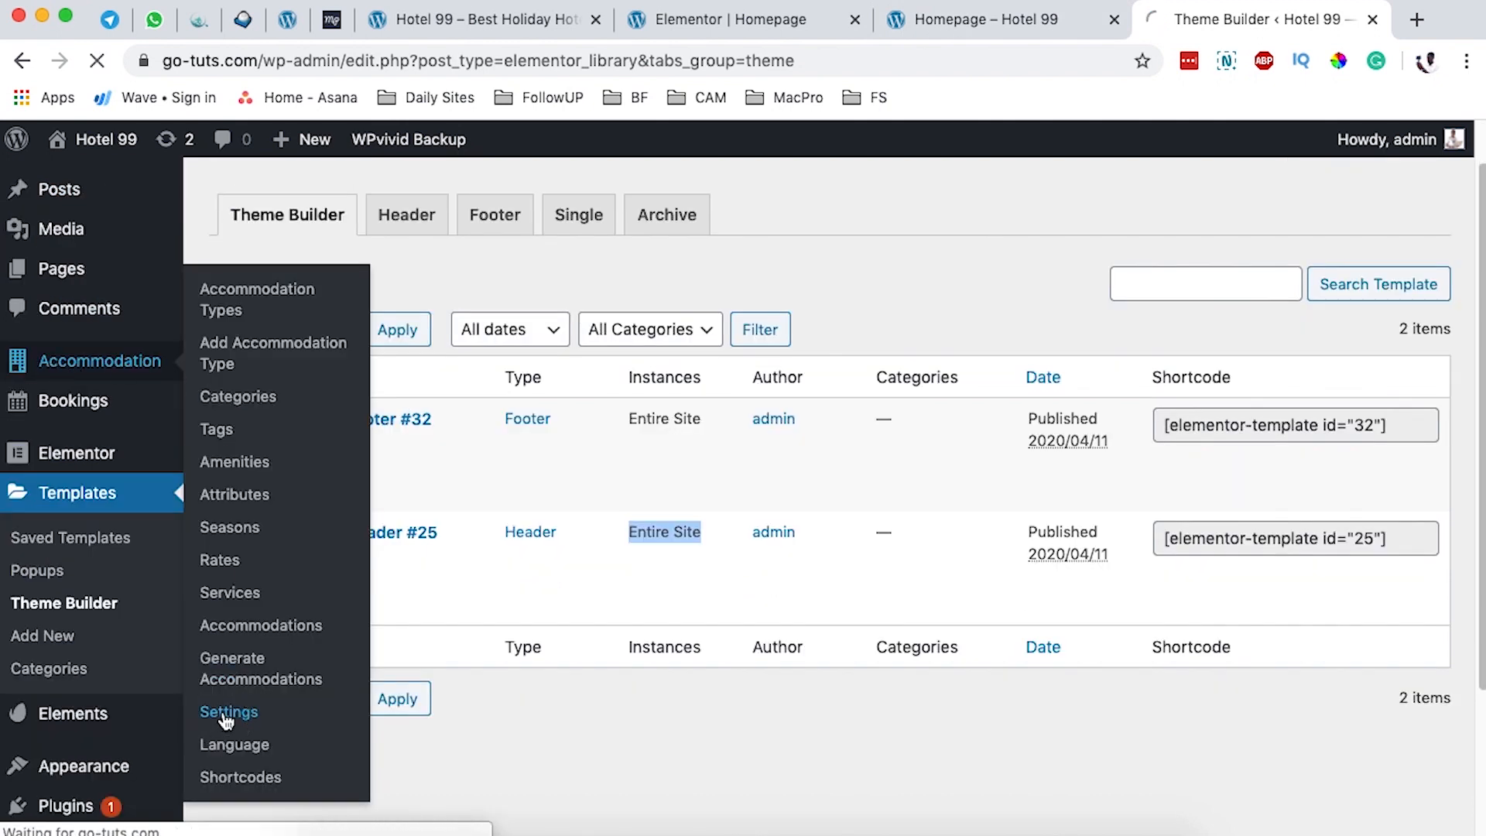
{"action": "scroll", "coordinate": [650, 581], "scroll_direction": "down", "scroll_amount": 3}
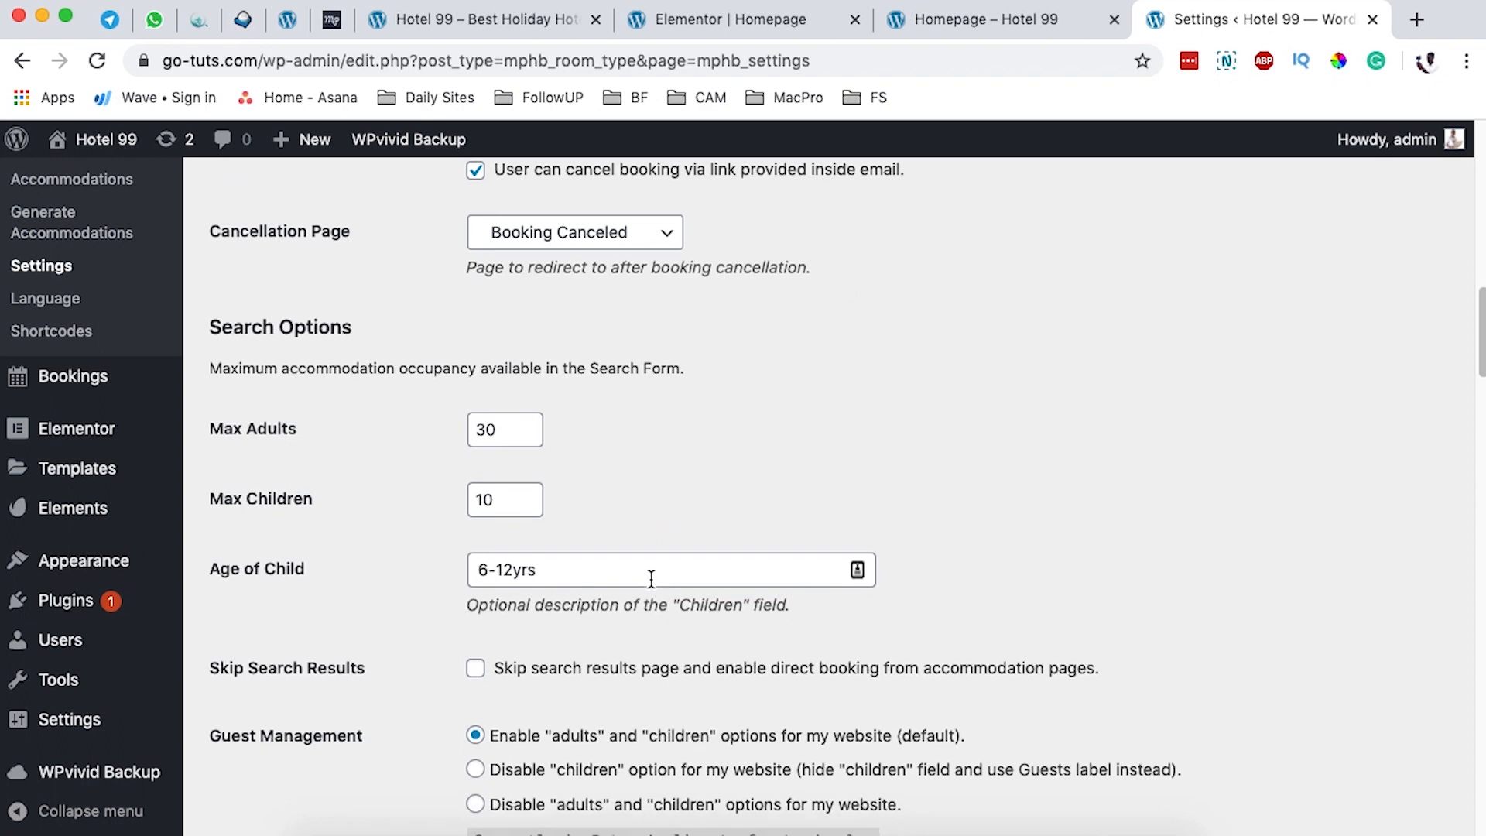
{"action": "scroll", "coordinate": [333, 455], "scroll_direction": "down", "scroll_amount": 2}
{"action": "left_click_drag", "start_coordinate": [207, 344], "coordinate": [312, 344]}
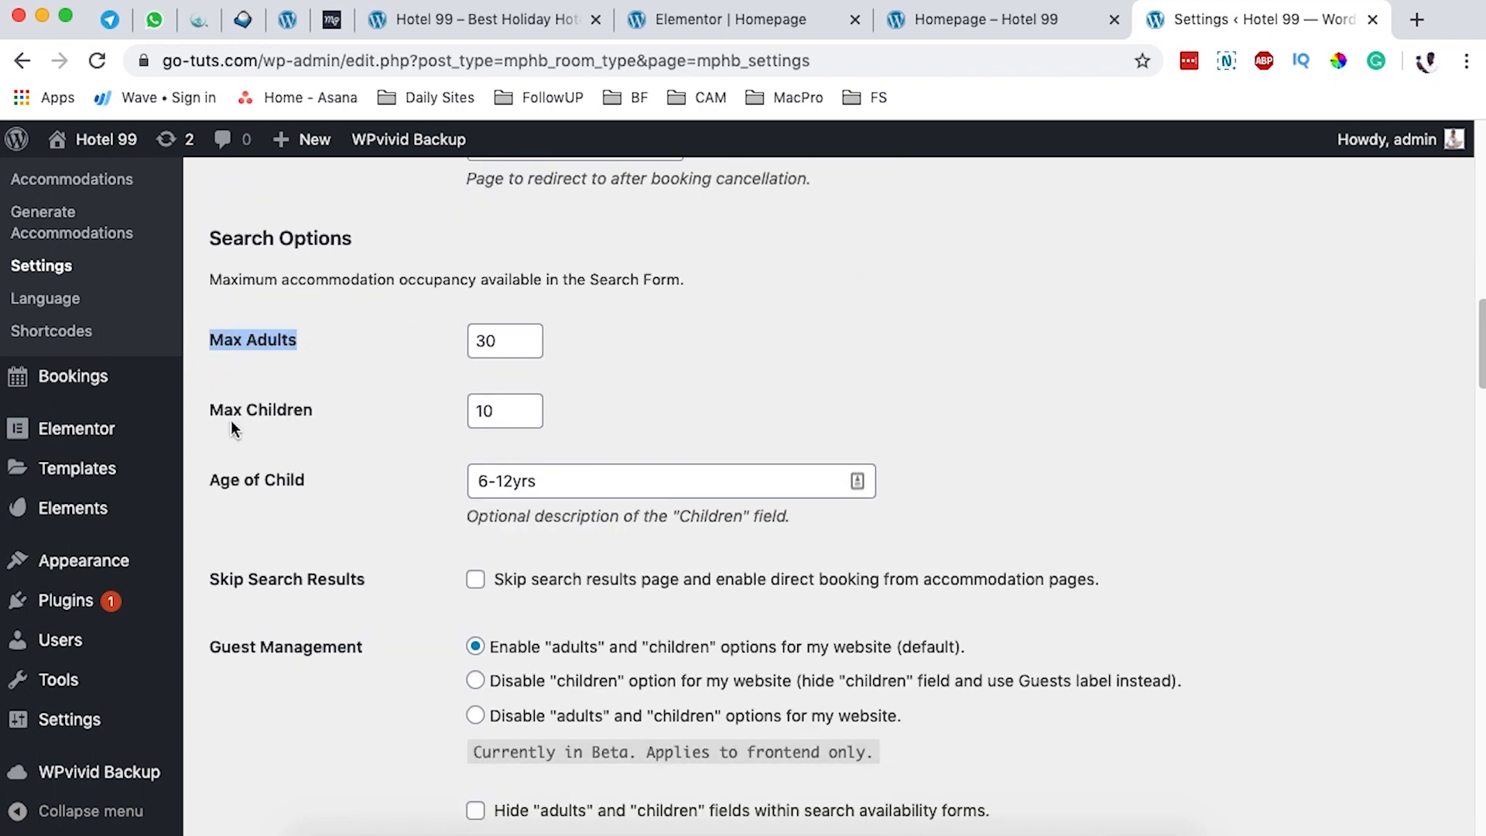
{"action": "left_click_drag", "start_coordinate": [206, 409], "coordinate": [326, 411]}
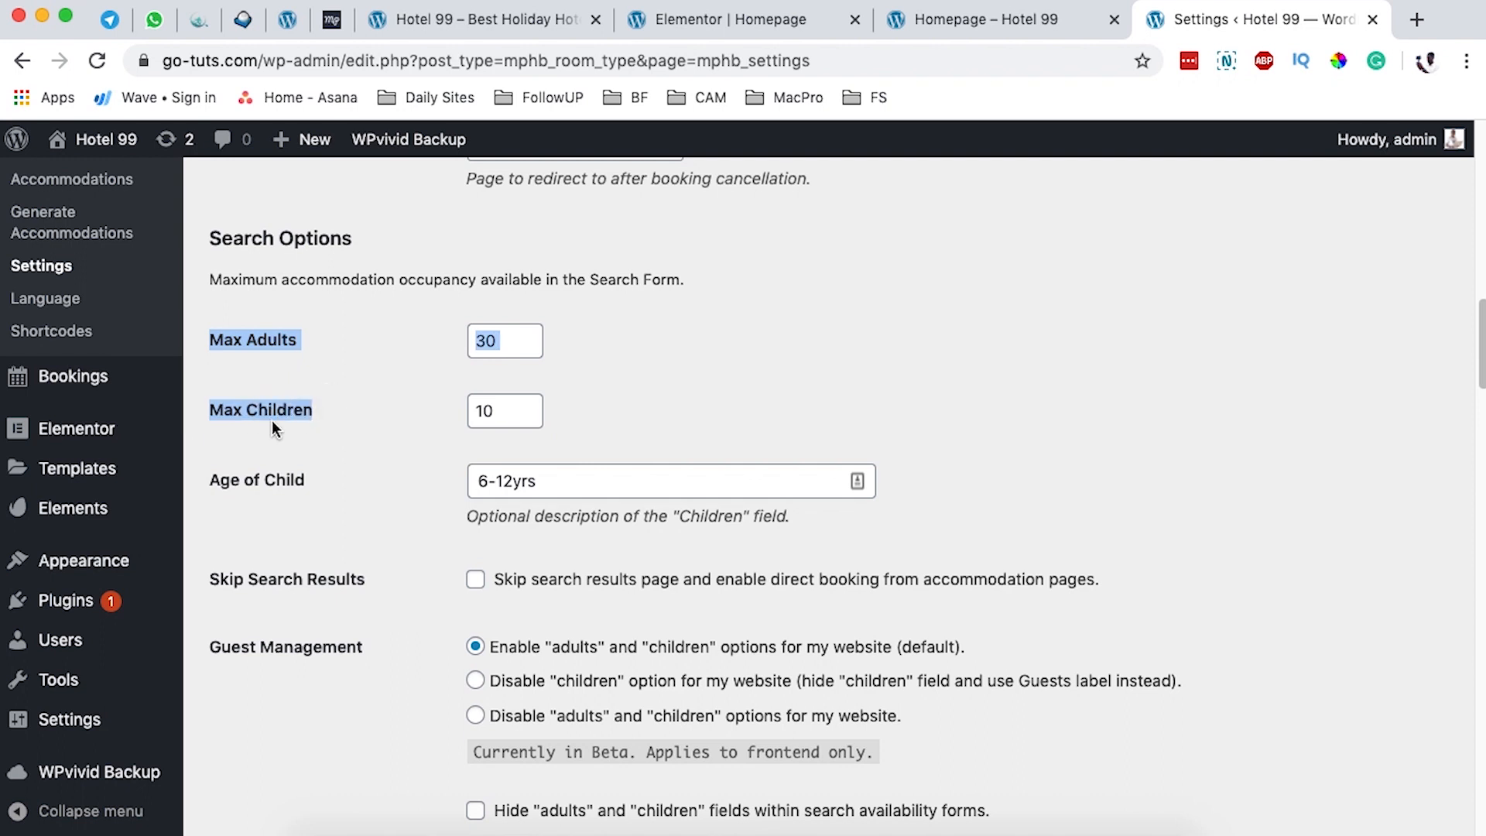
{"action": "left_click", "coordinate": [246, 420]}
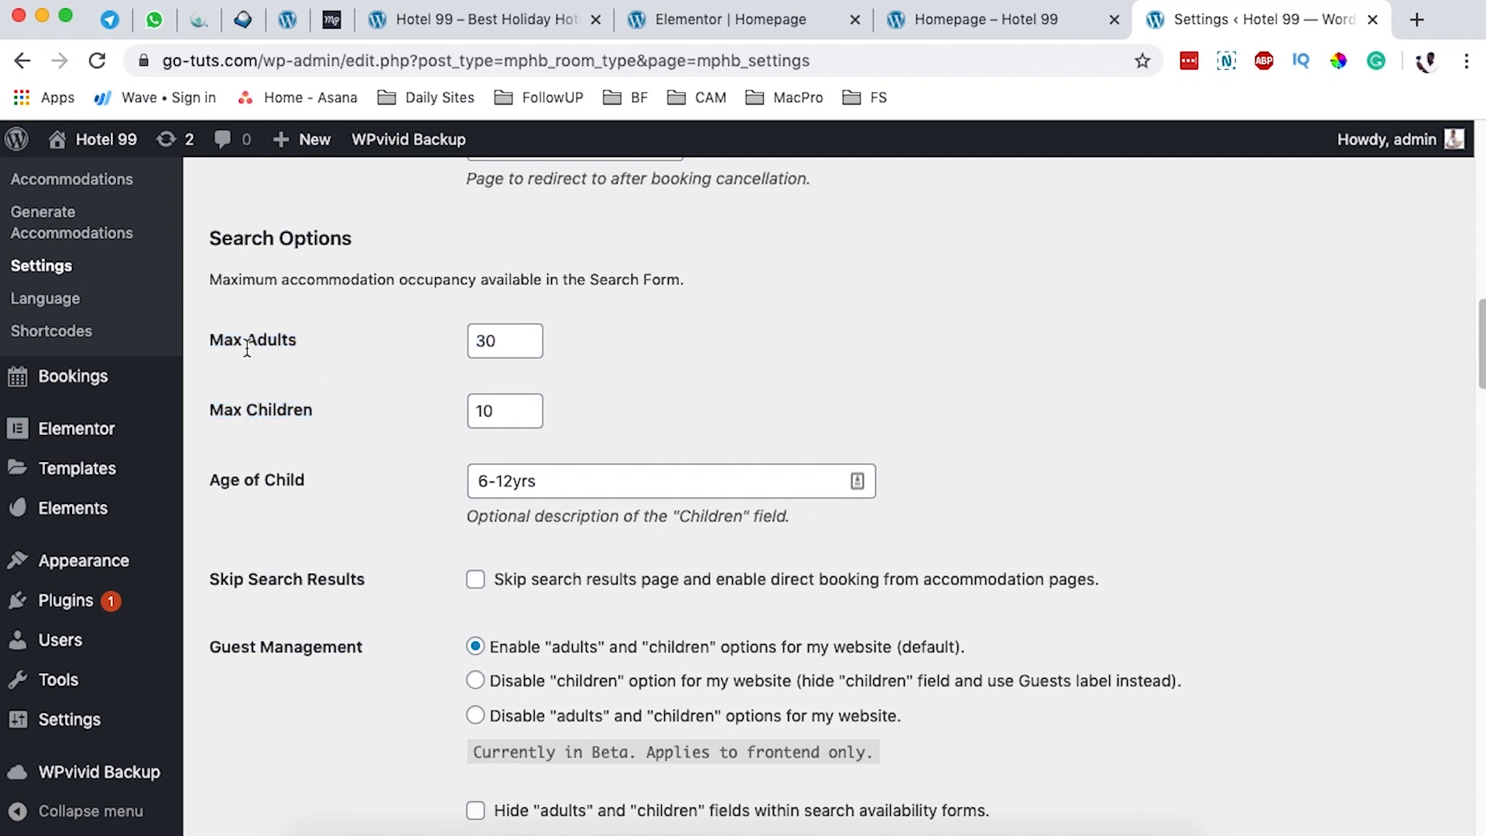
{"action": "double_click", "coordinate": [504, 338]}
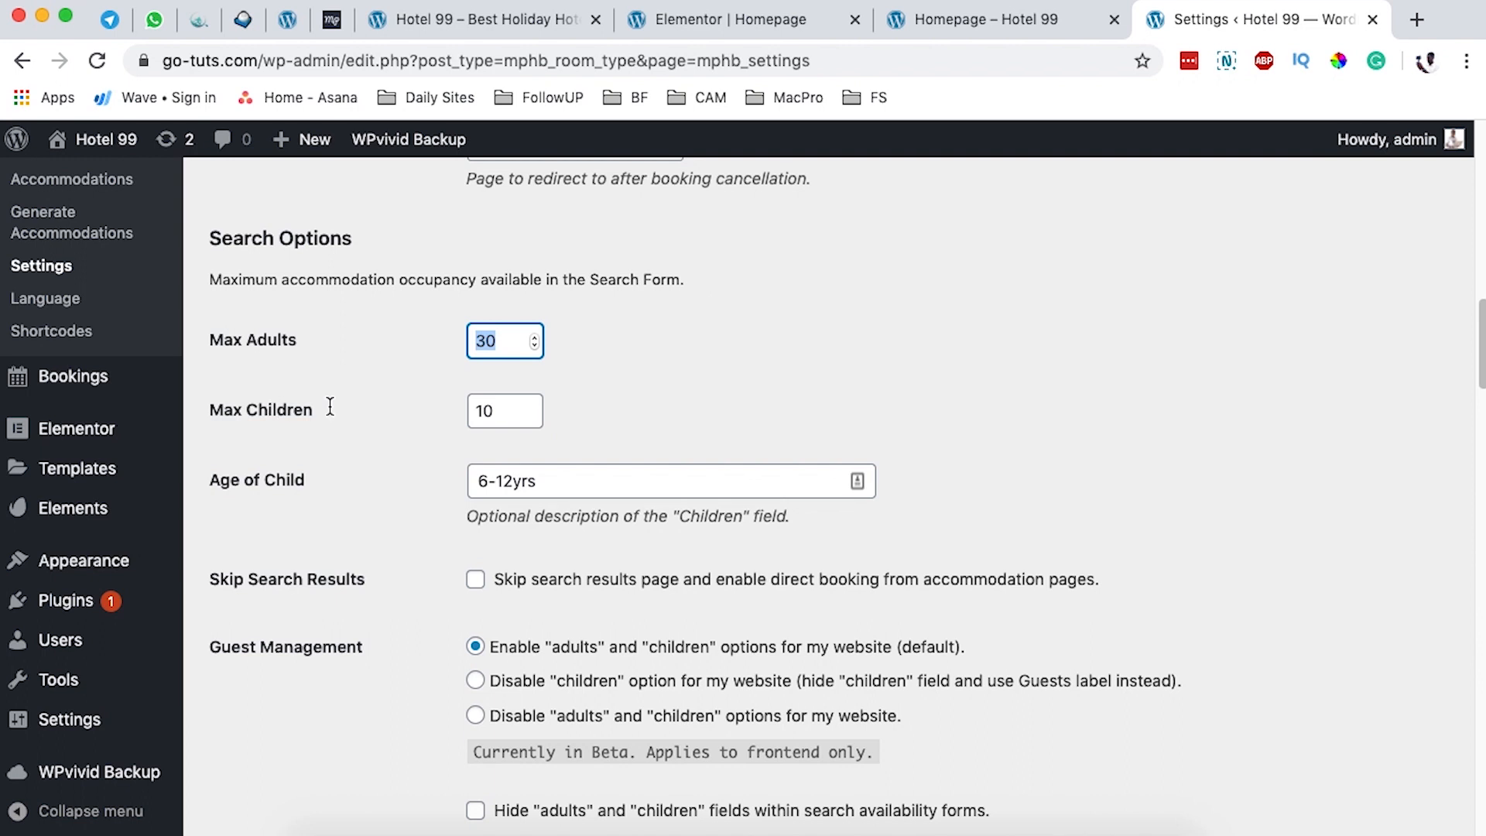
{"action": "double_click", "coordinate": [508, 405]}
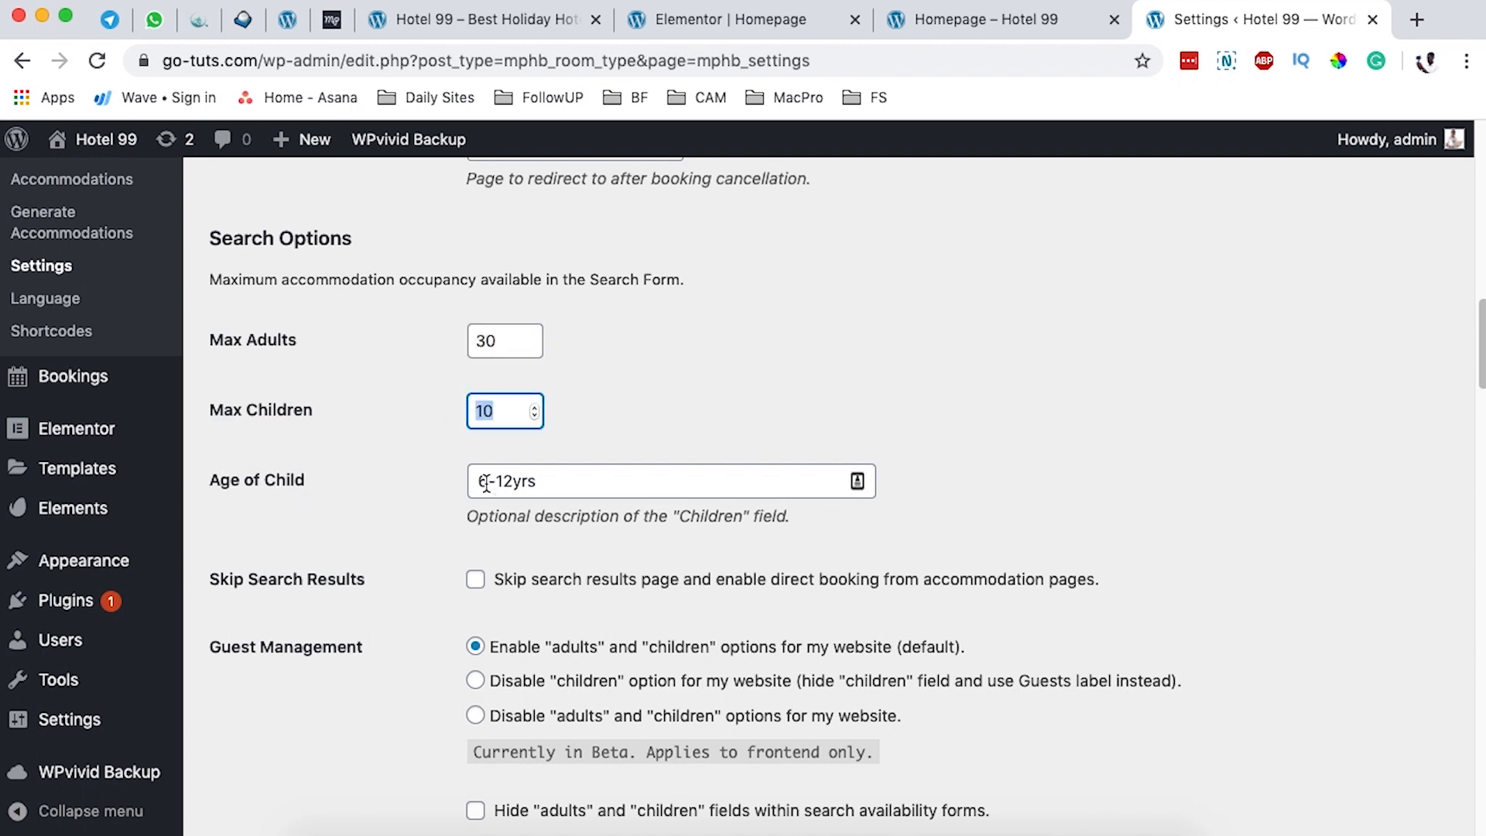
{"action": "left_click_drag", "start_coordinate": [468, 517], "coordinate": [794, 520]}
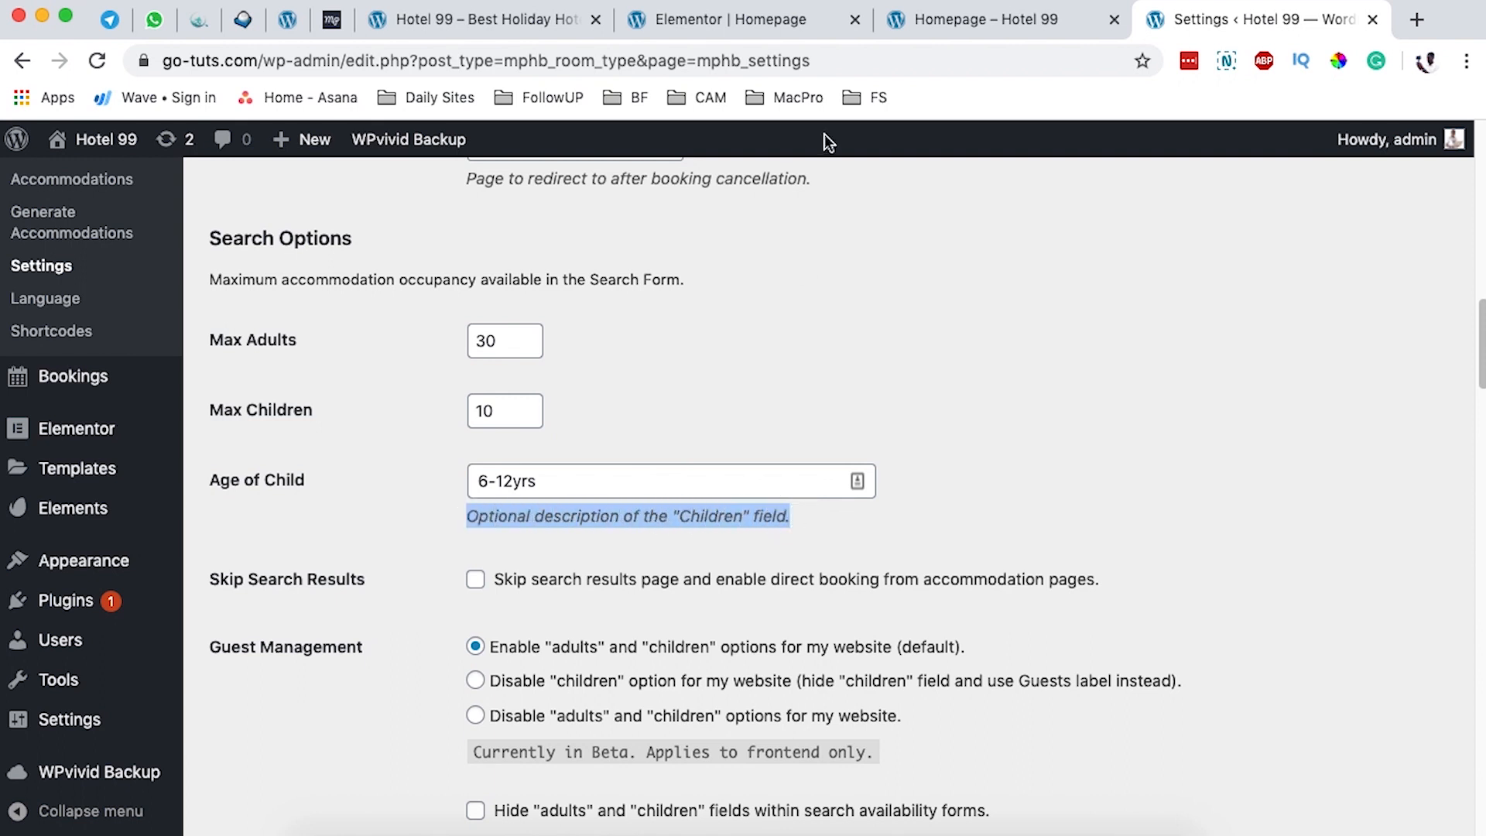
Step: Check the children's age label in the homepage preview and compare the search form with the finished Hotel 99 page
{"action": "left_click", "coordinate": [972, 21]}
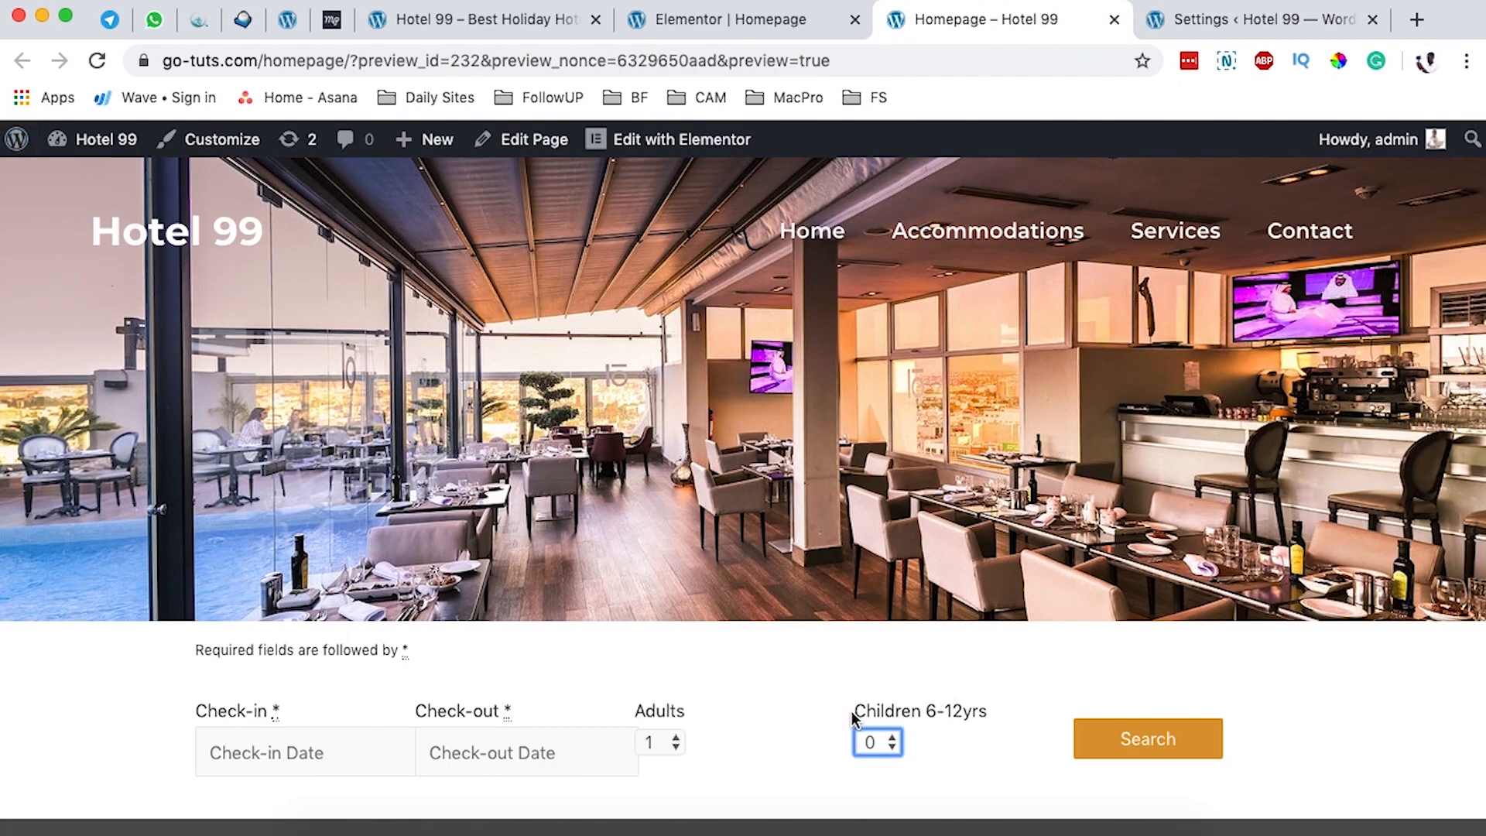
{"action": "left_click_drag", "start_coordinate": [853, 716], "coordinate": [1001, 694]}
{"action": "left_click", "coordinate": [947, 708]}
{"action": "left_click", "coordinate": [696, 21]}
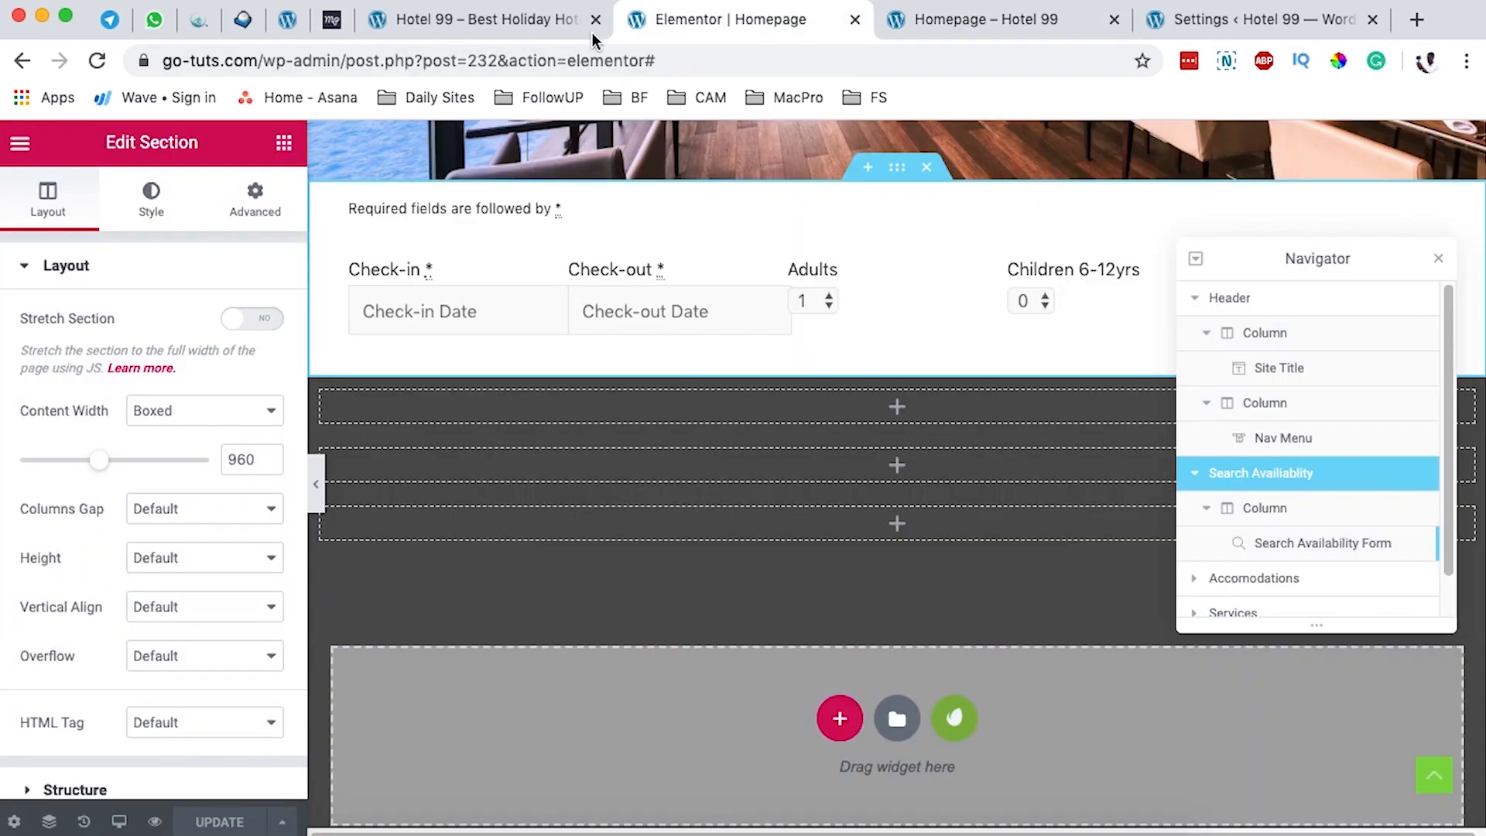
{"action": "left_click", "coordinate": [489, 31]}
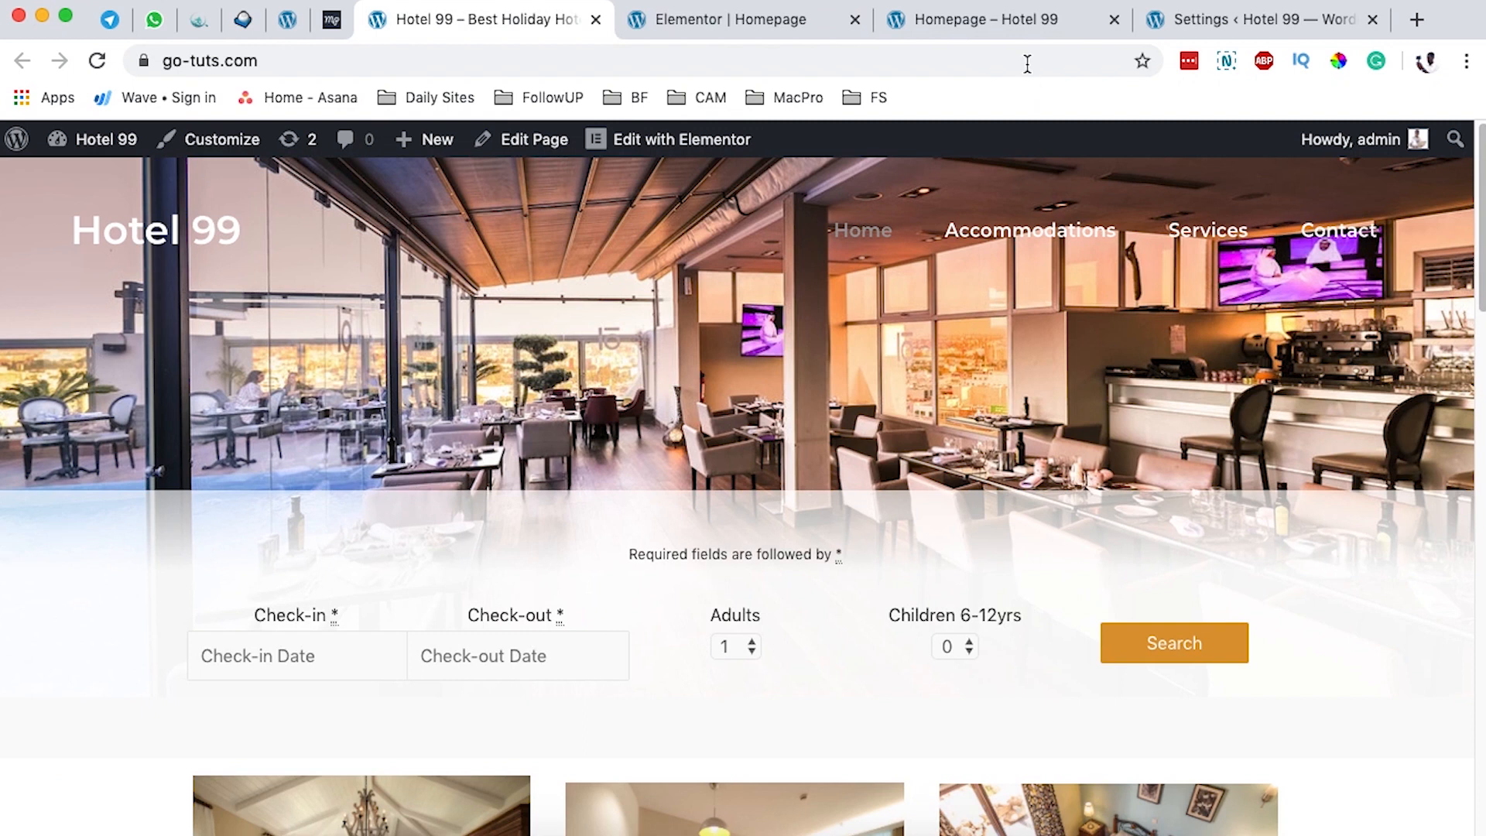
{"action": "left_click", "coordinate": [1012, 23]}
{"action": "left_click", "coordinate": [712, 31]}
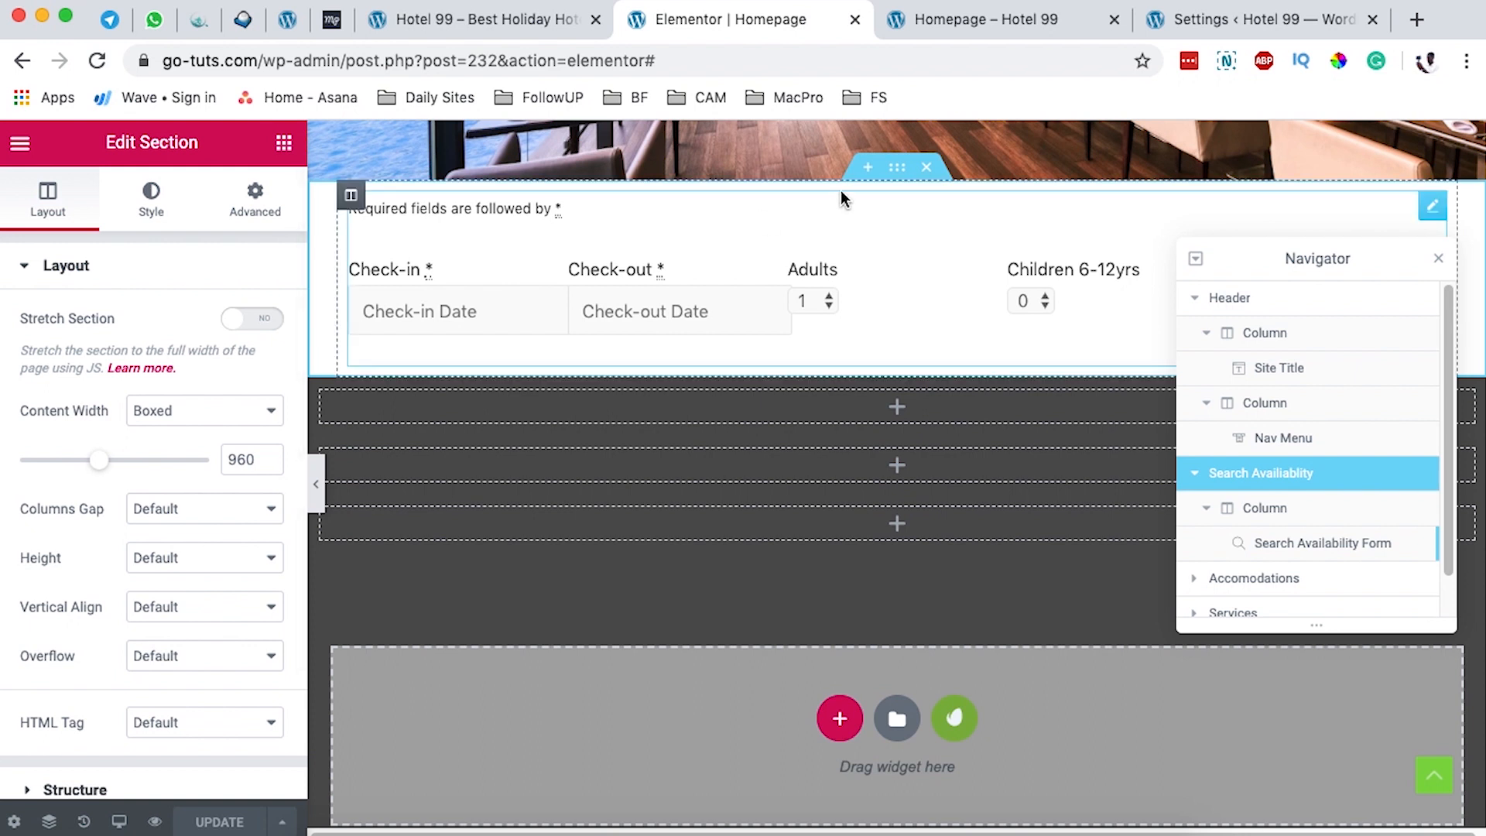
Step: Unlink the Search Availability section's padding values and set its top and bottom padding to 2 em
{"action": "left_click", "coordinate": [255, 203]}
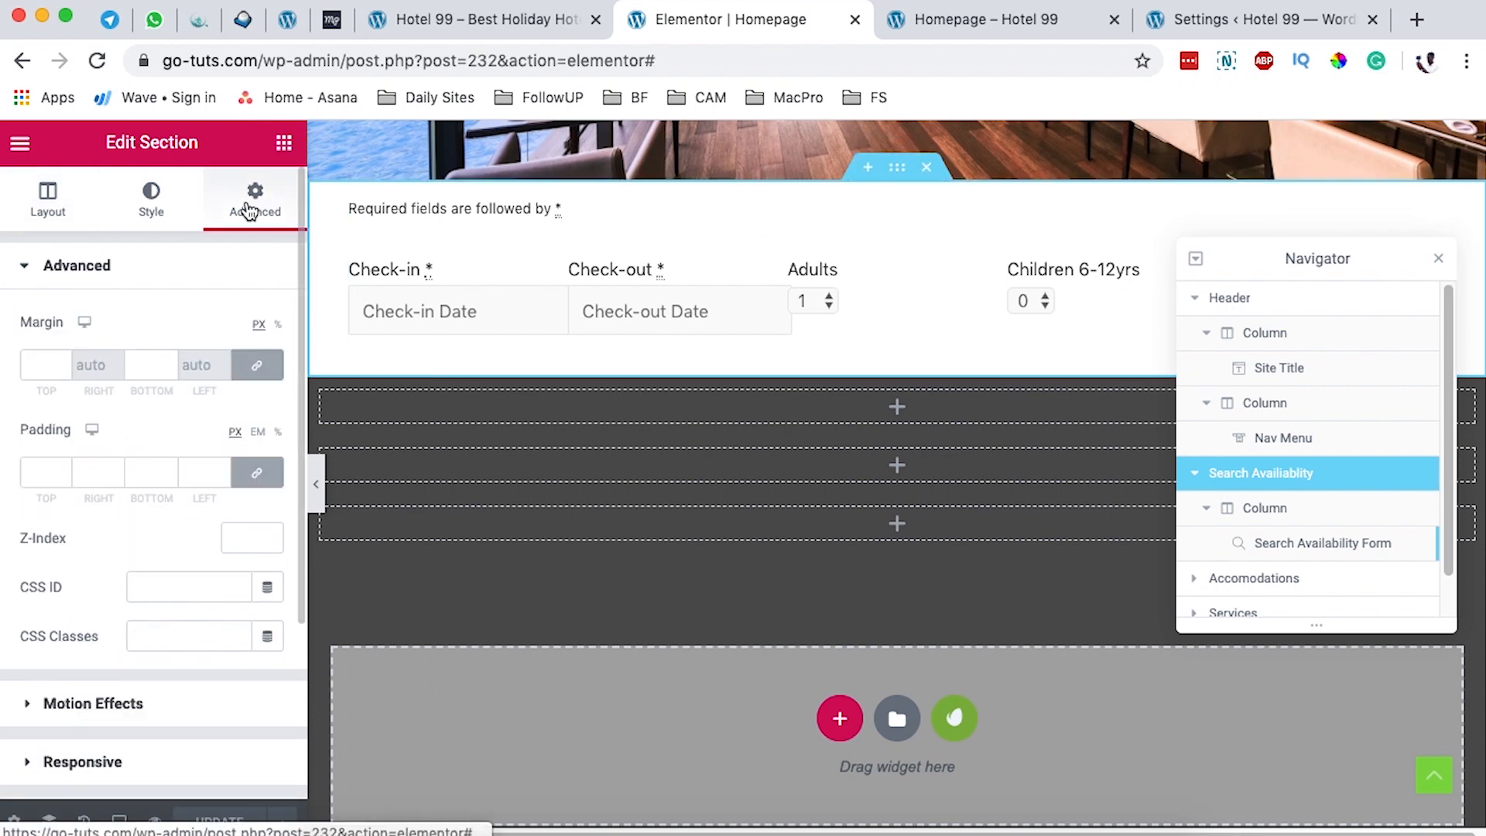
{"action": "left_click", "coordinate": [256, 472]}
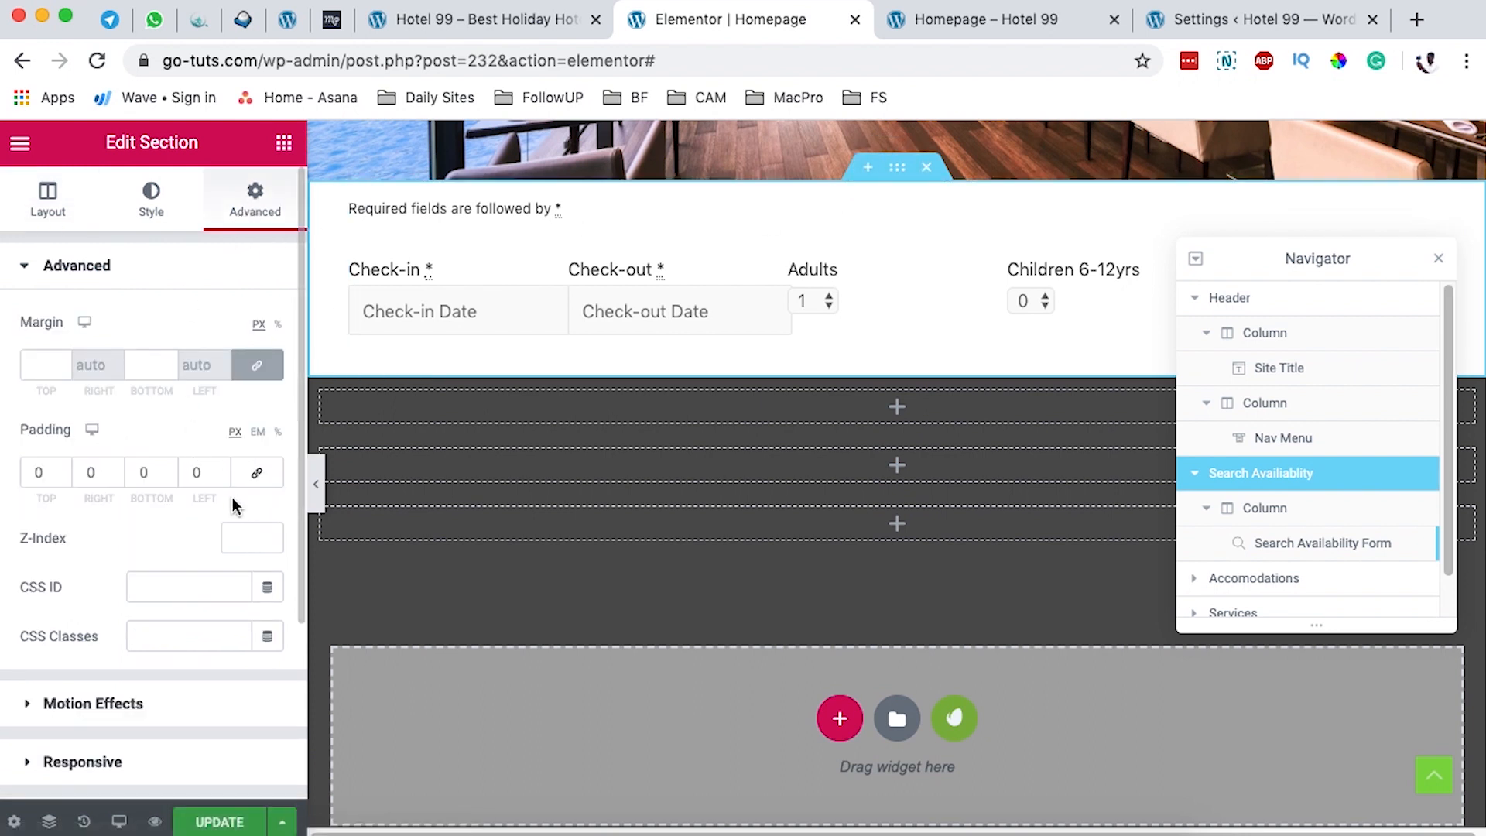
{"action": "left_click", "coordinate": [260, 433]}
{"action": "left_click", "coordinate": [37, 476]}
{"action": "type", "text": "2"}
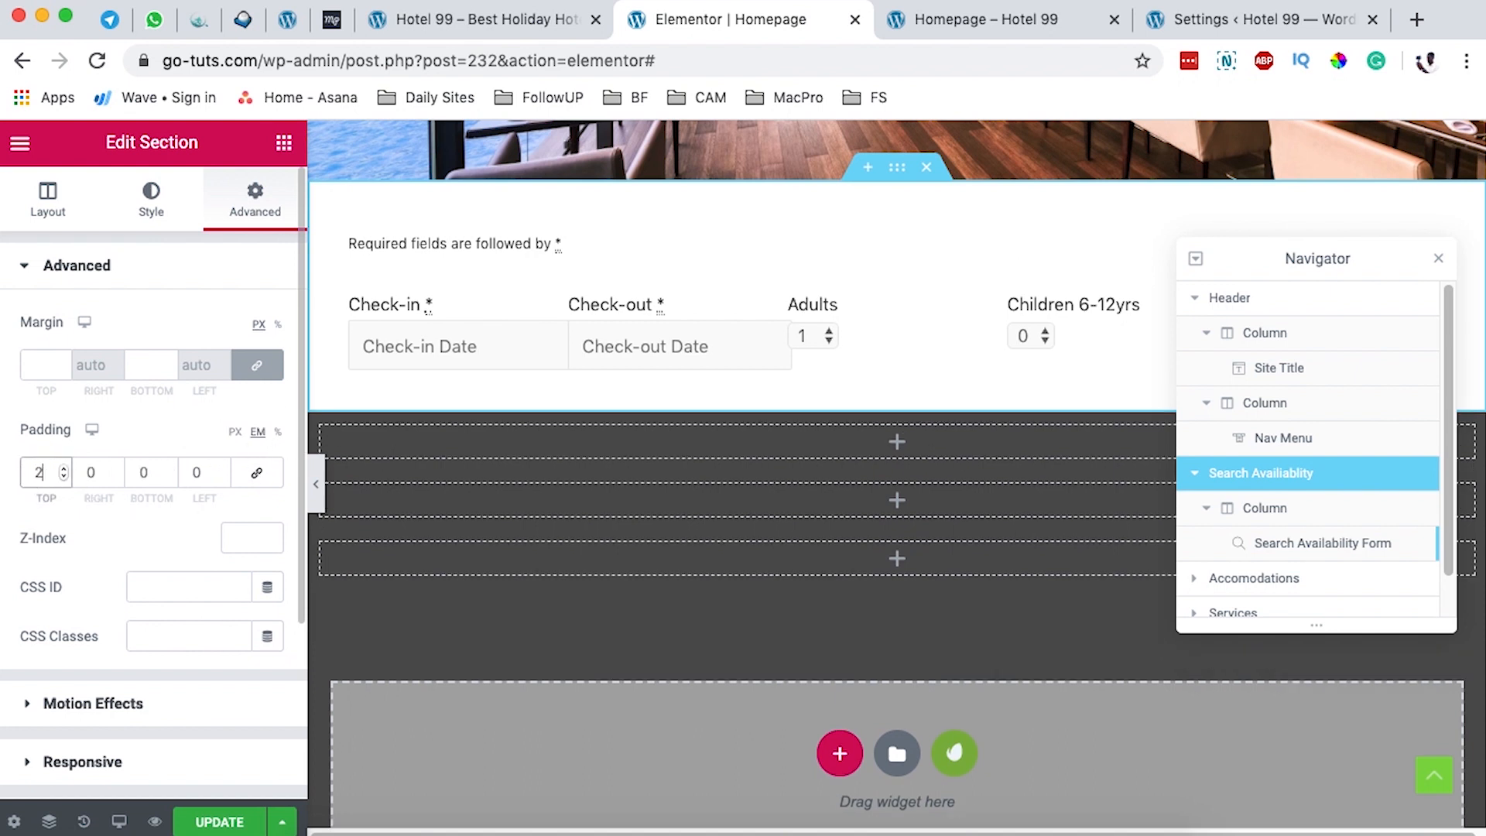
{"action": "left_click", "coordinate": [153, 472]}
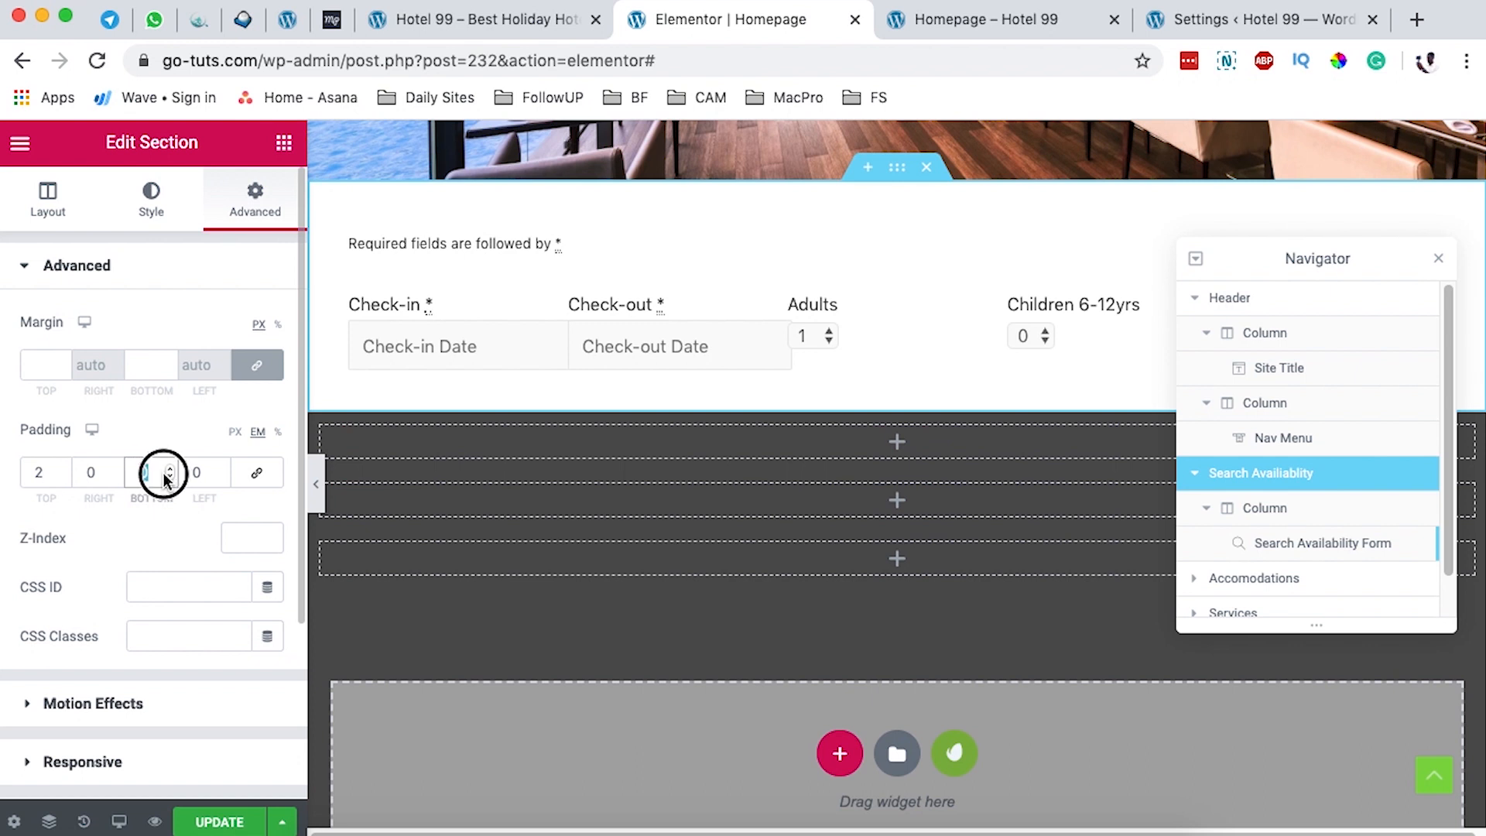
{"action": "type", "text": "2"}
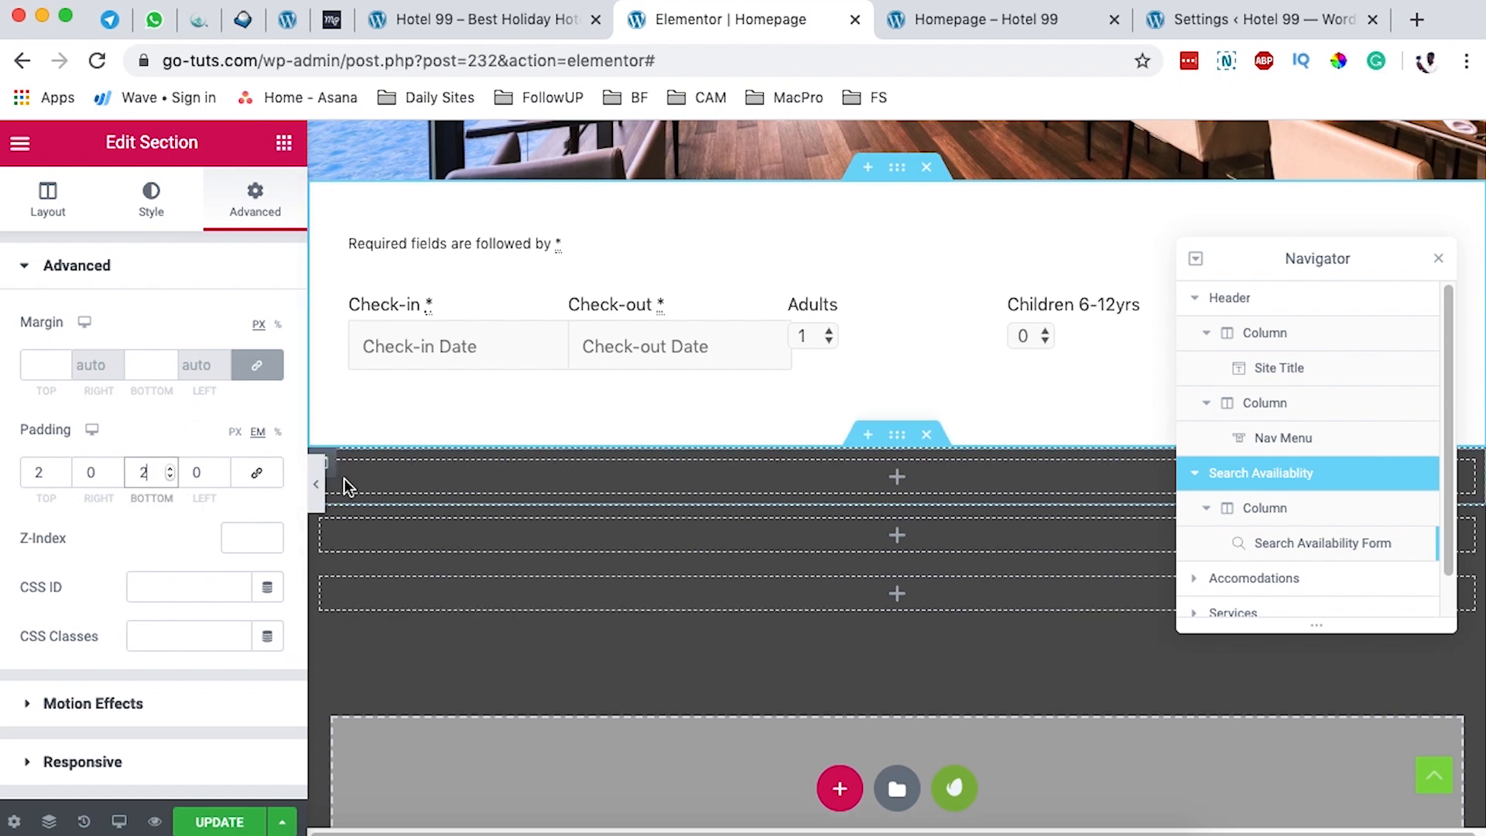
Step: Give the Search Availability section a gradient background from translucent white #FFFFFF40 to solid white #FFFFFF
{"action": "left_click", "coordinate": [152, 200]}
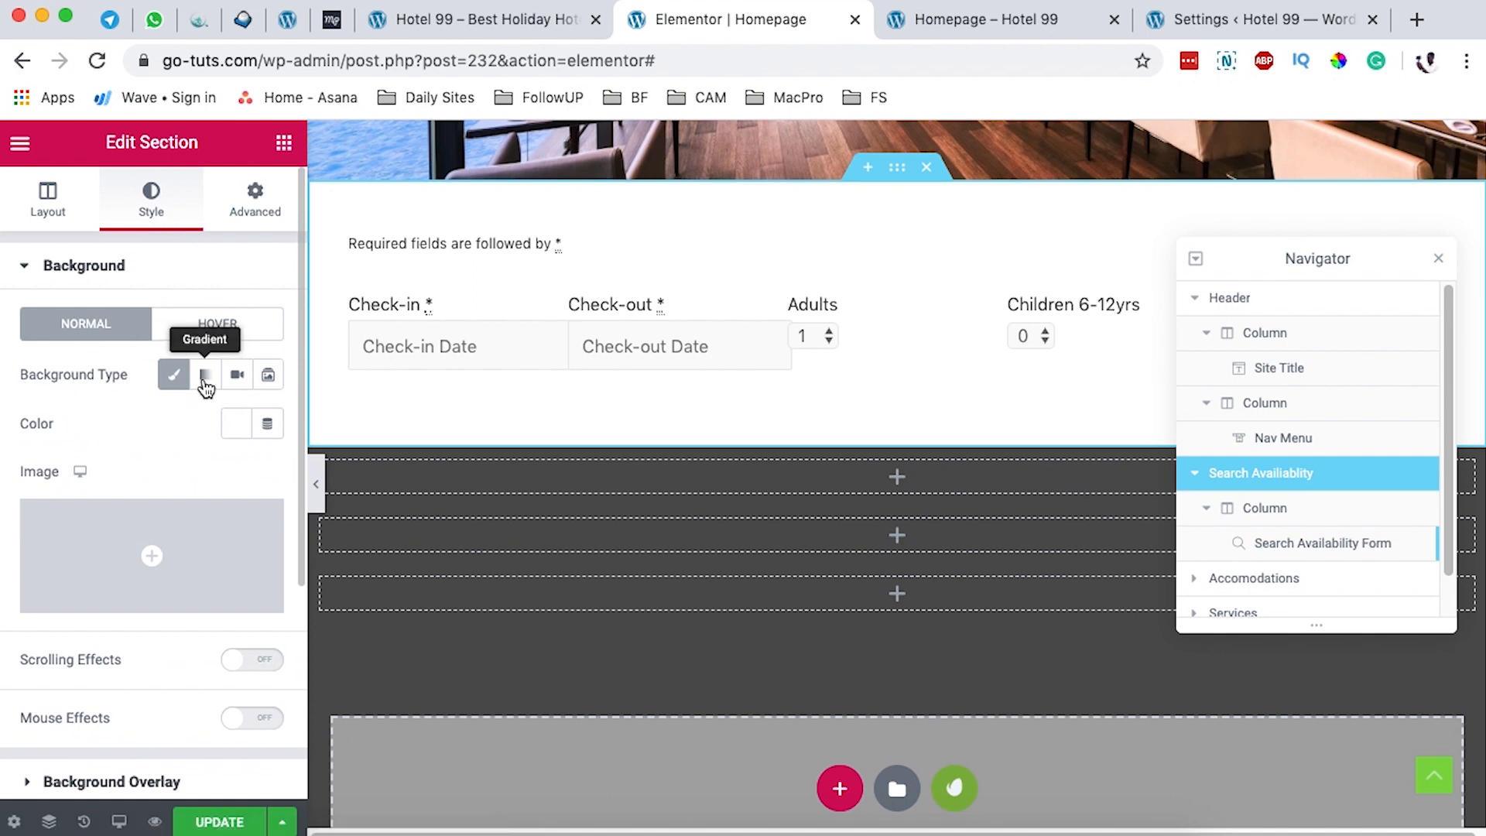
{"action": "left_click", "coordinate": [205, 377]}
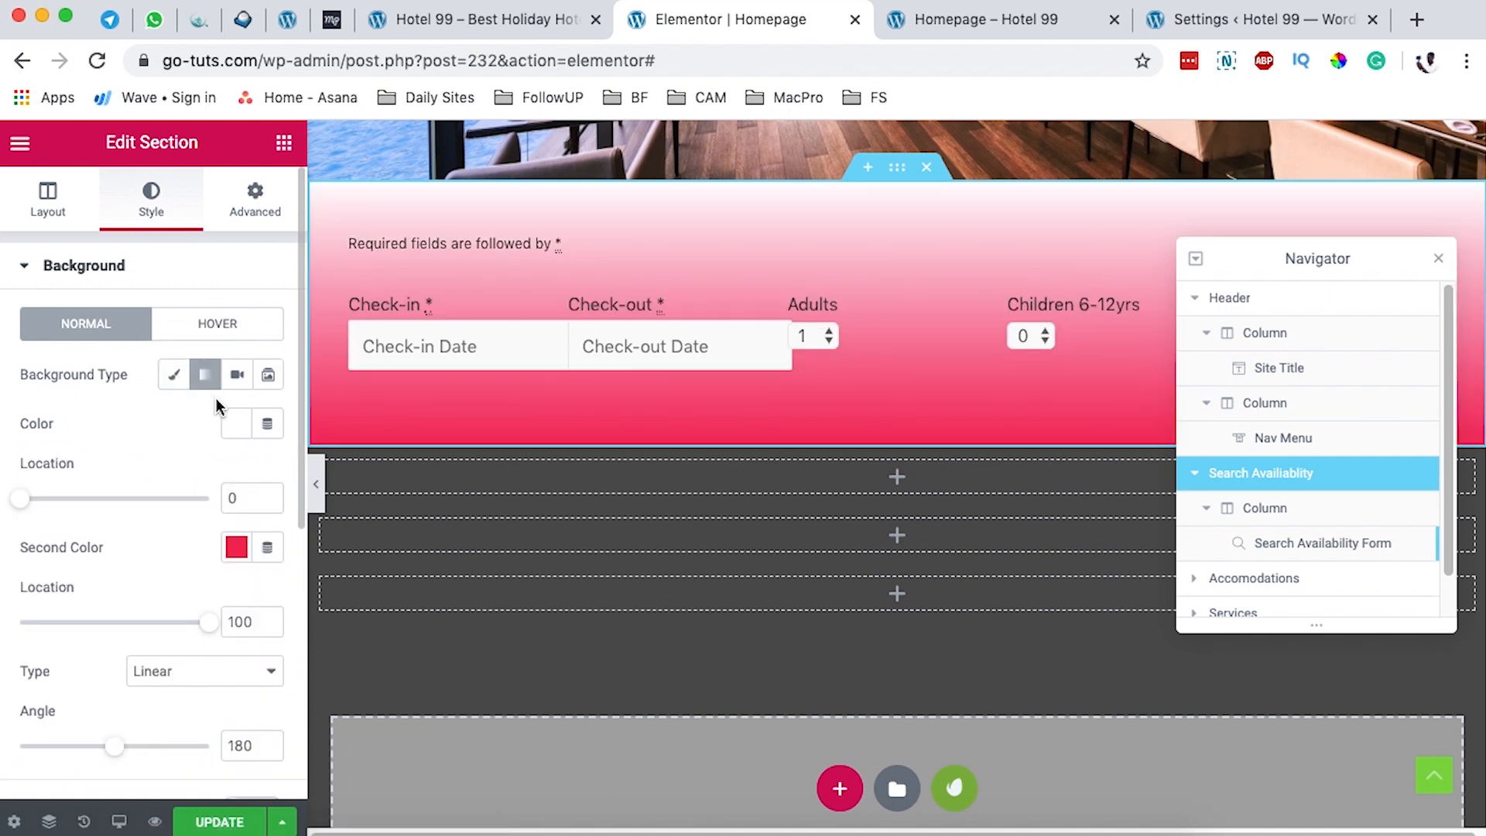
{"action": "left_click", "coordinate": [236, 551]}
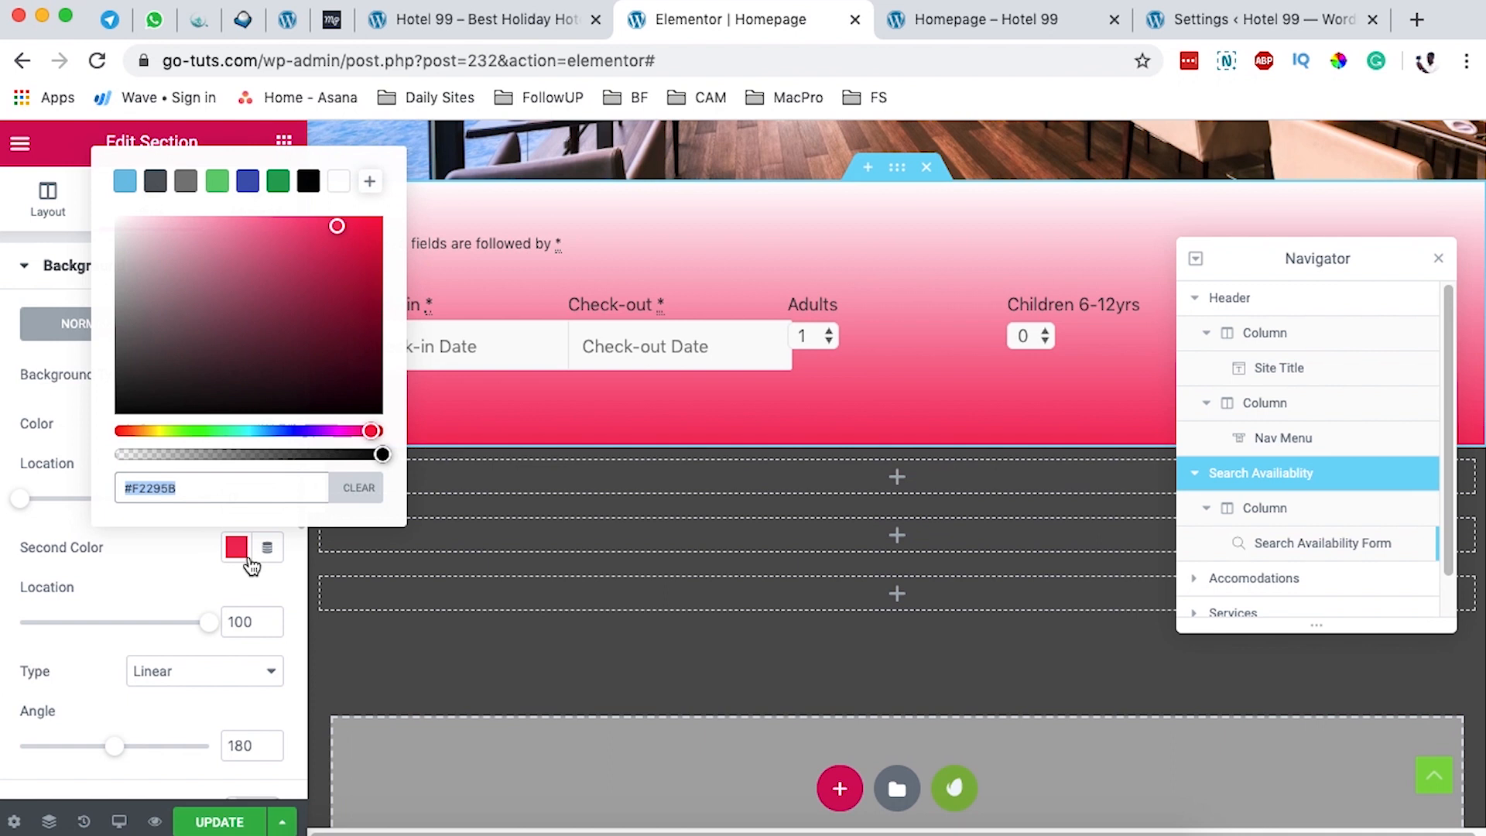
{"action": "left_click", "coordinate": [339, 182]}
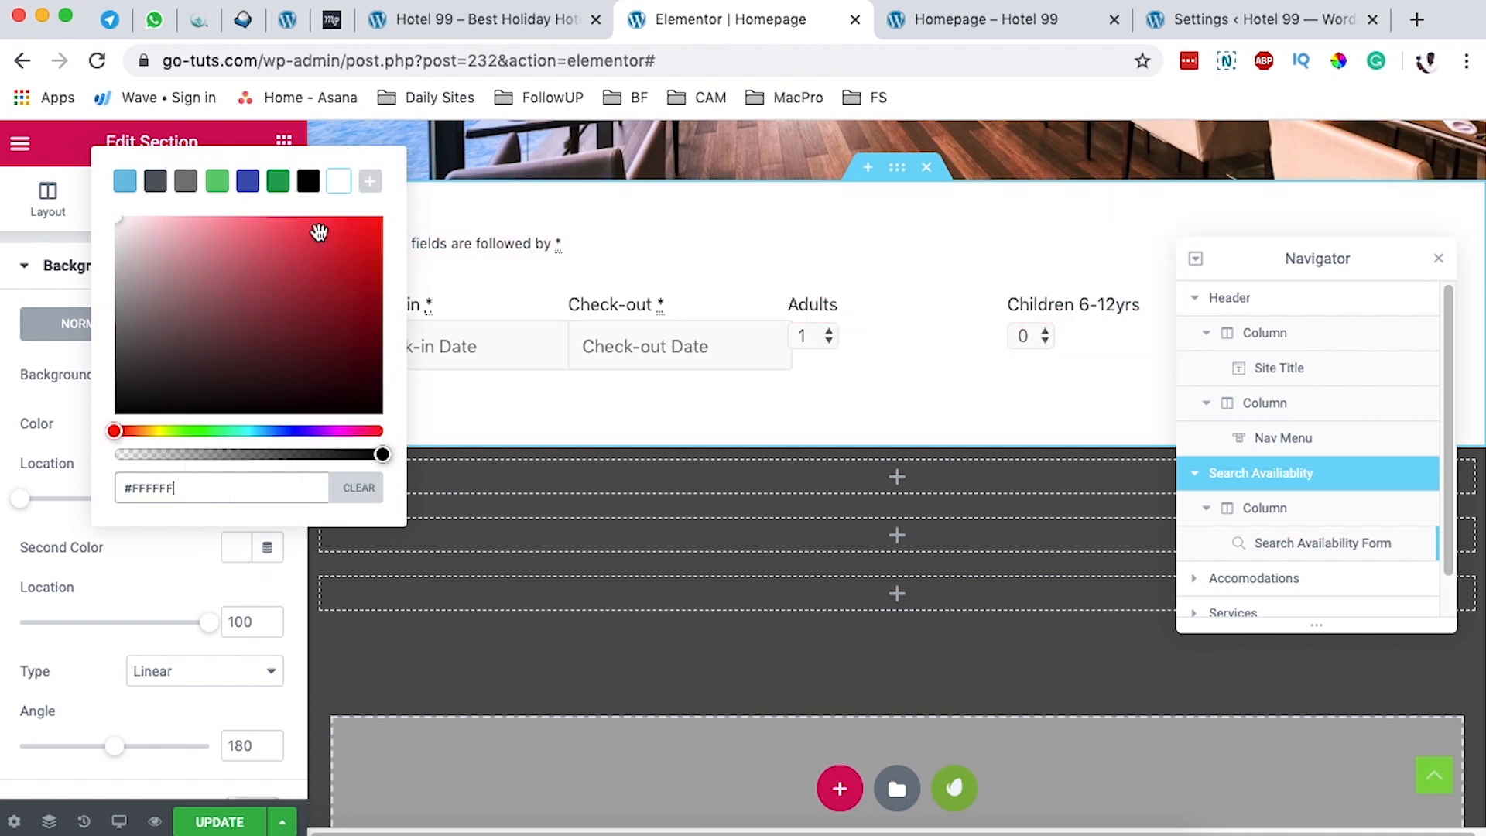
{"action": "left_click", "coordinate": [63, 540]}
{"action": "left_click", "coordinate": [236, 424]}
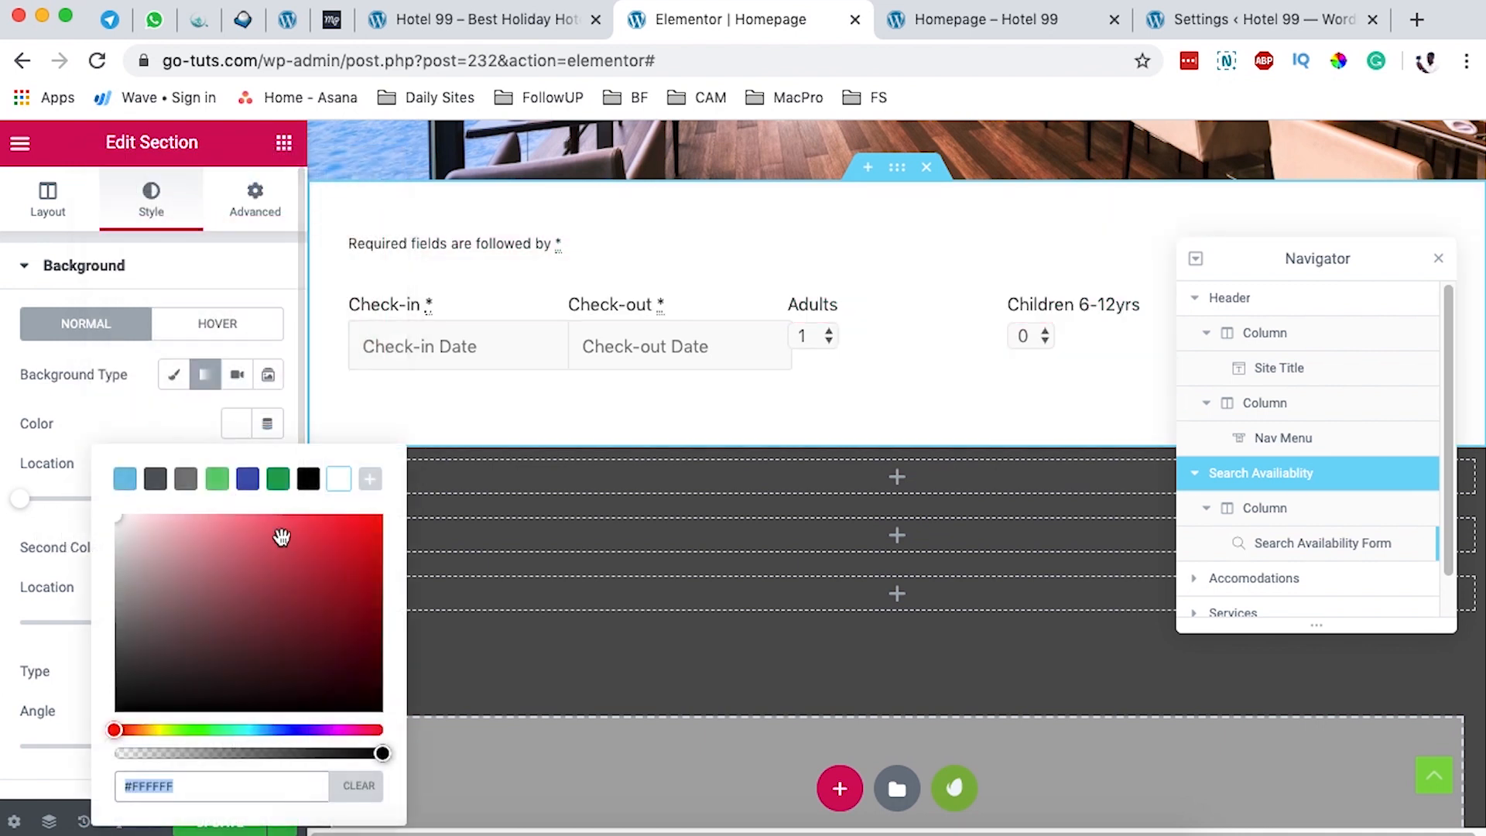
{"action": "left_click_drag", "start_coordinate": [378, 755], "coordinate": [182, 755]}
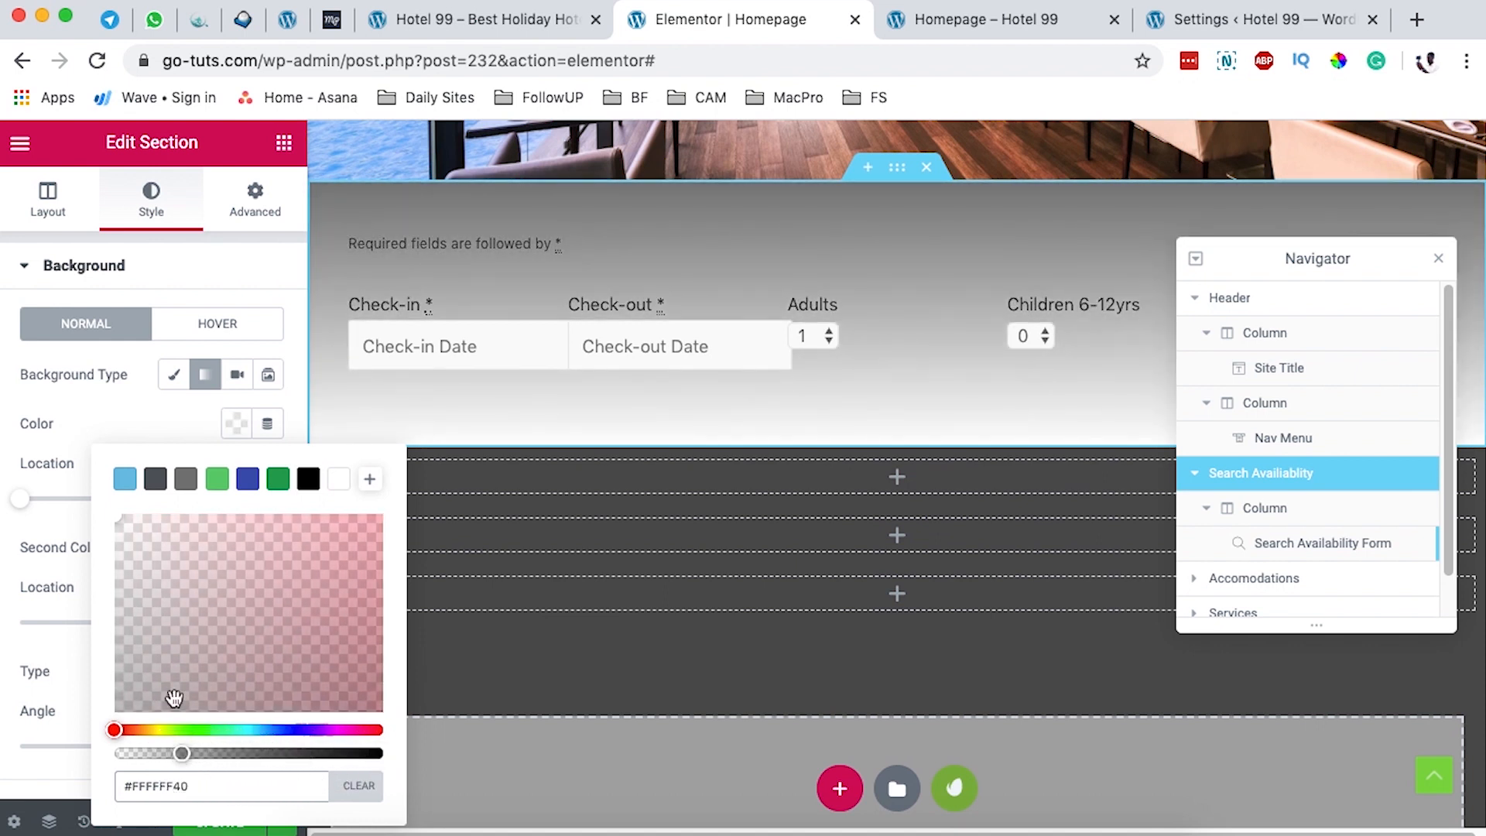
{"action": "left_click", "coordinate": [133, 348]}
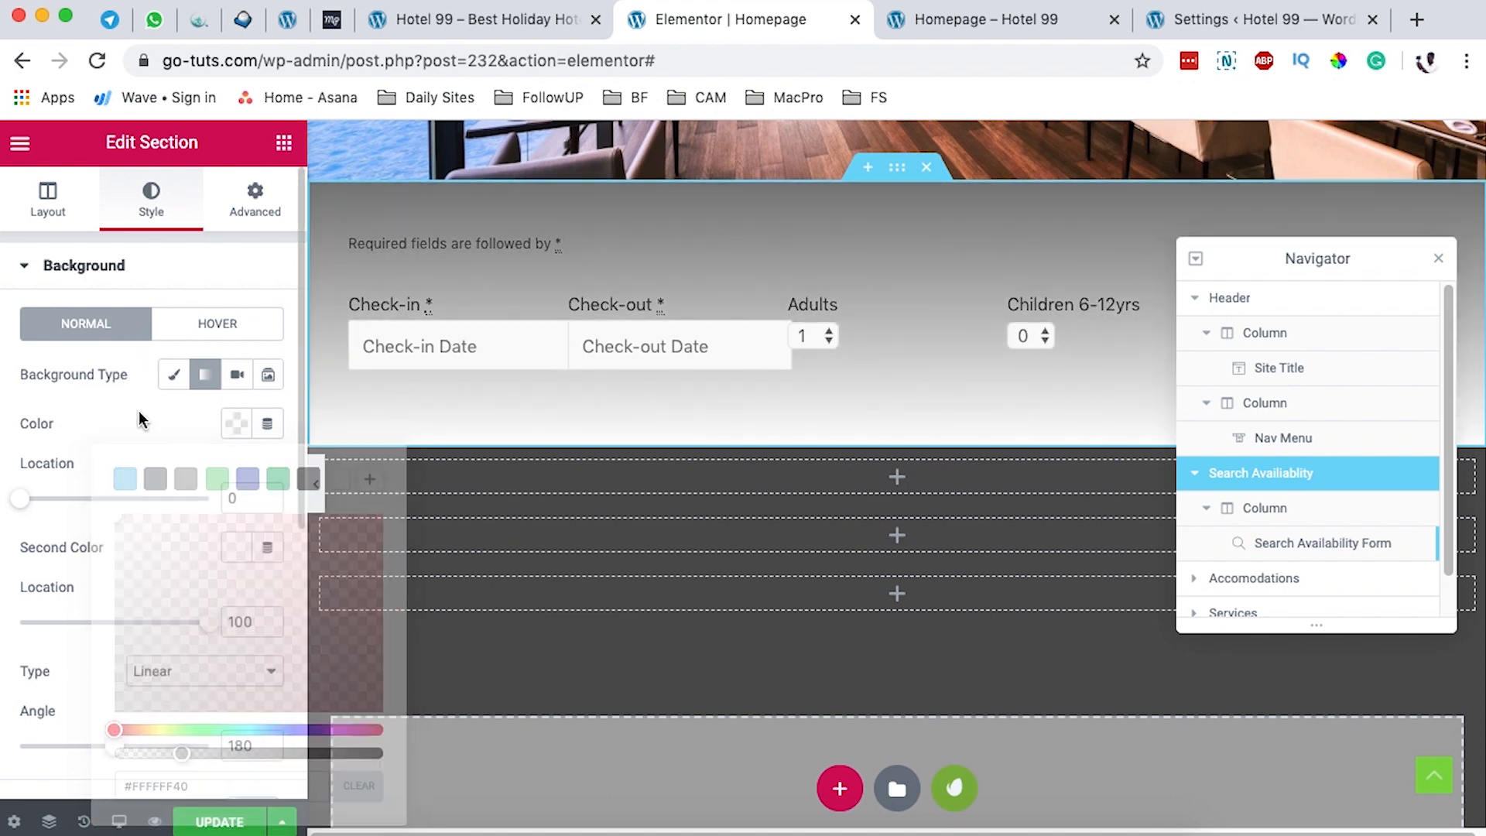
Step: Unlink the Search Availability section's margin values and set its top margin to -54 px so it overlaps the header image
{"action": "left_click", "coordinate": [894, 170]}
{"action": "left_click", "coordinate": [256, 203]}
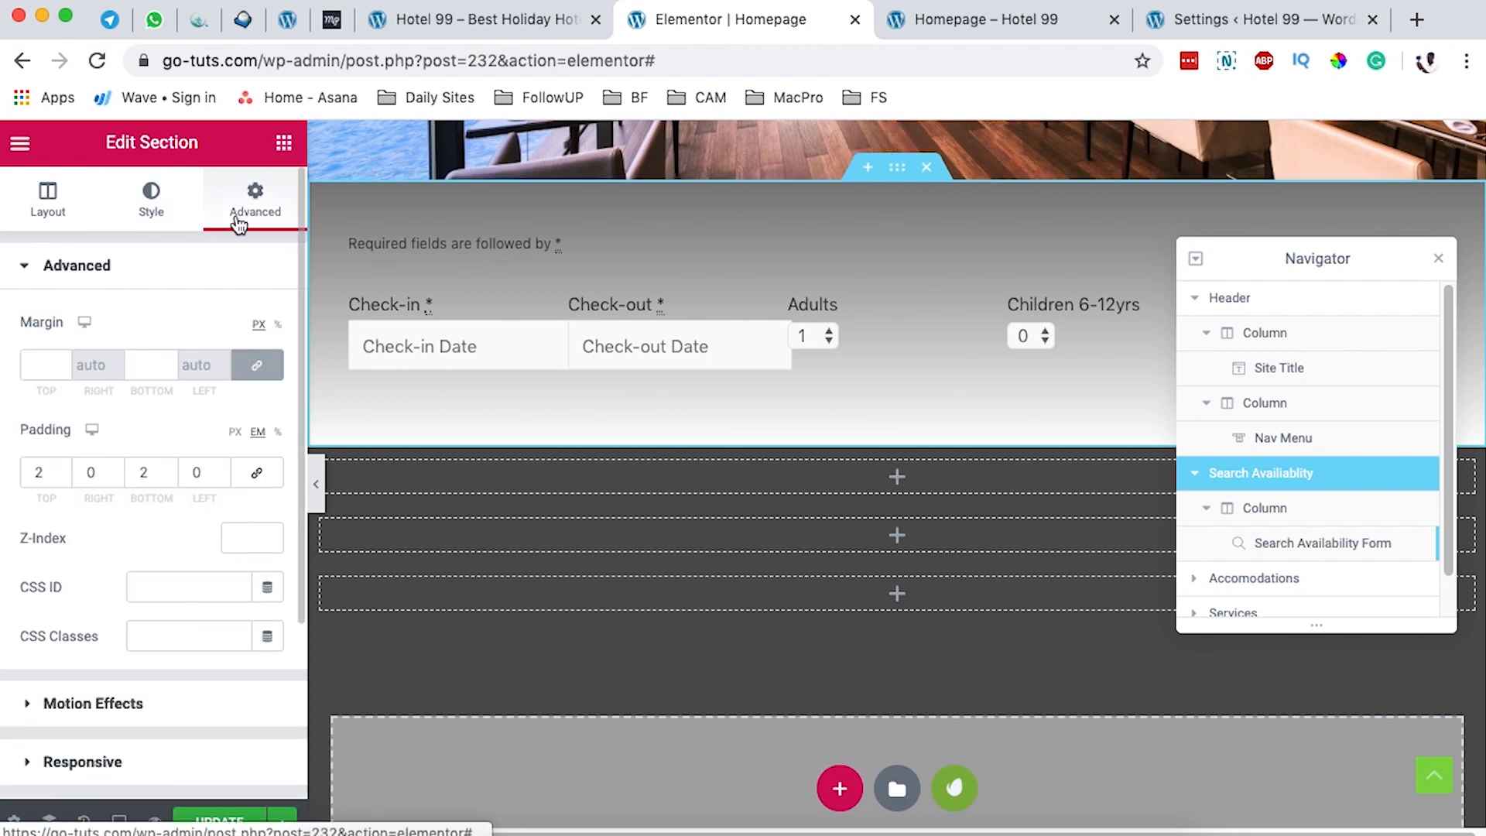
{"action": "left_click", "coordinate": [262, 370]}
{"action": "double_click", "coordinate": [30, 365]}
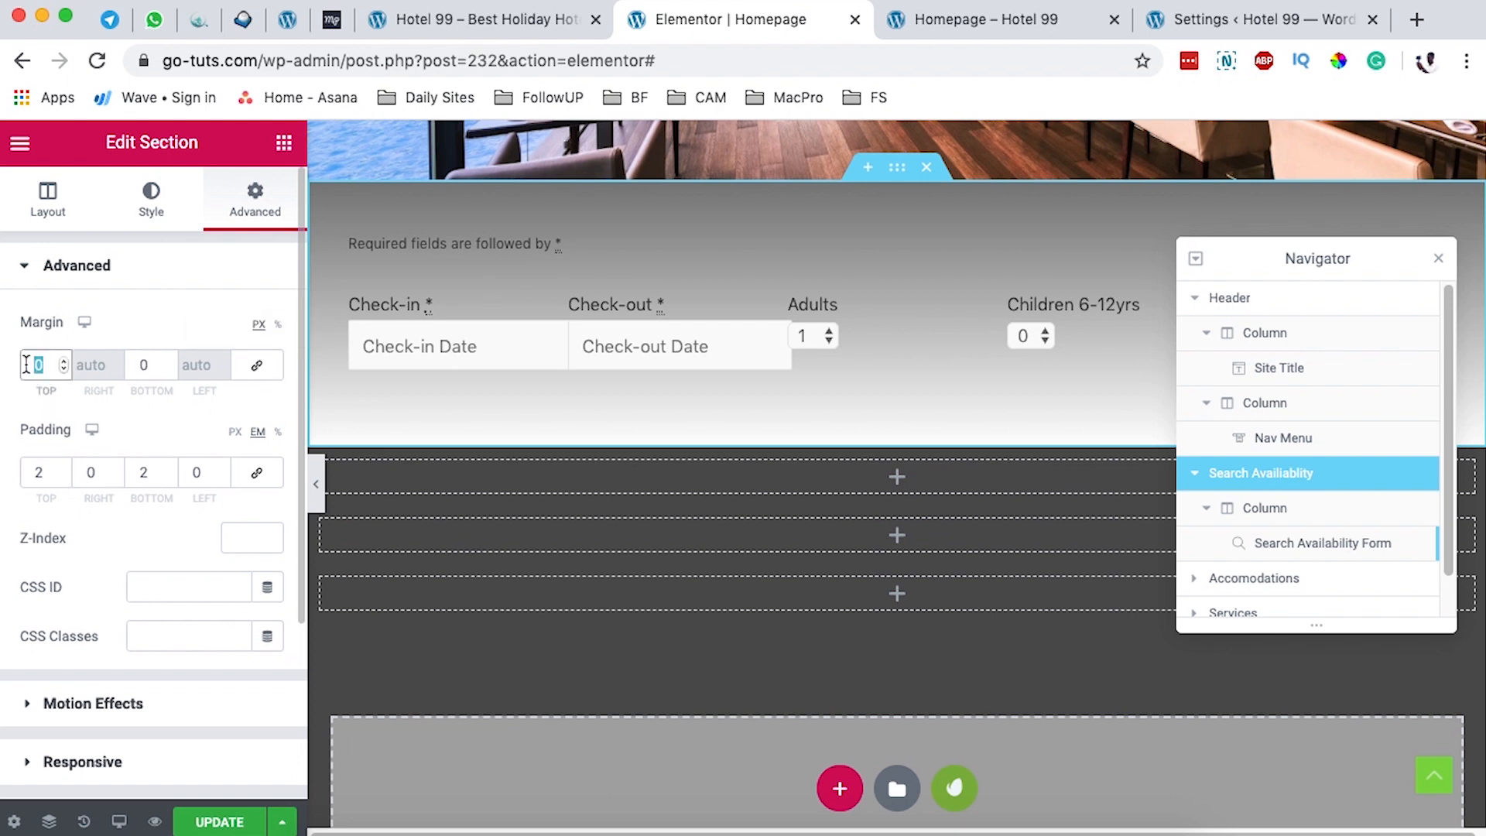
{"action": "type", "text": "10"}
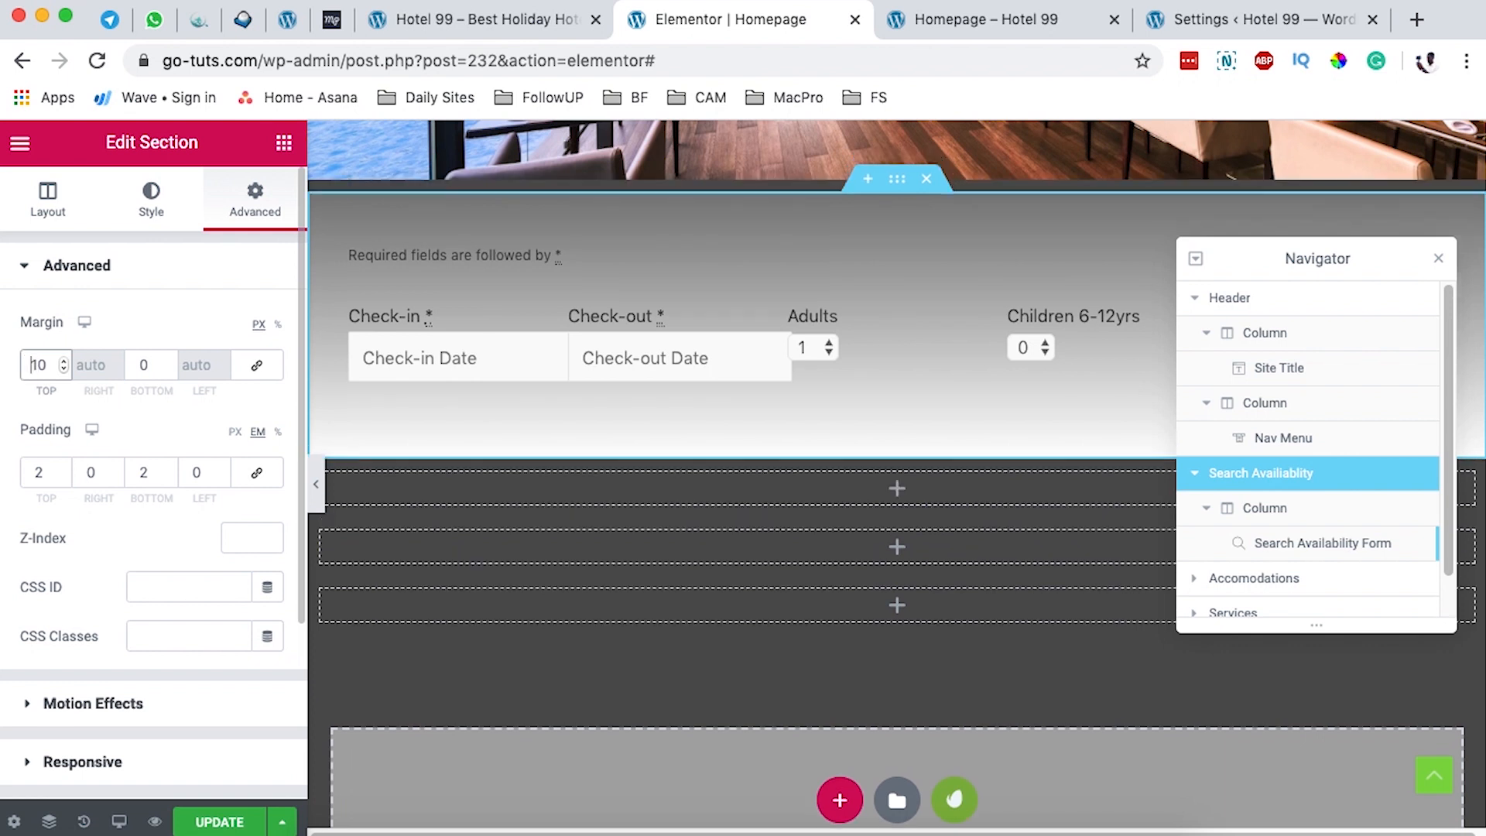
{"action": "type", "text": "-"}
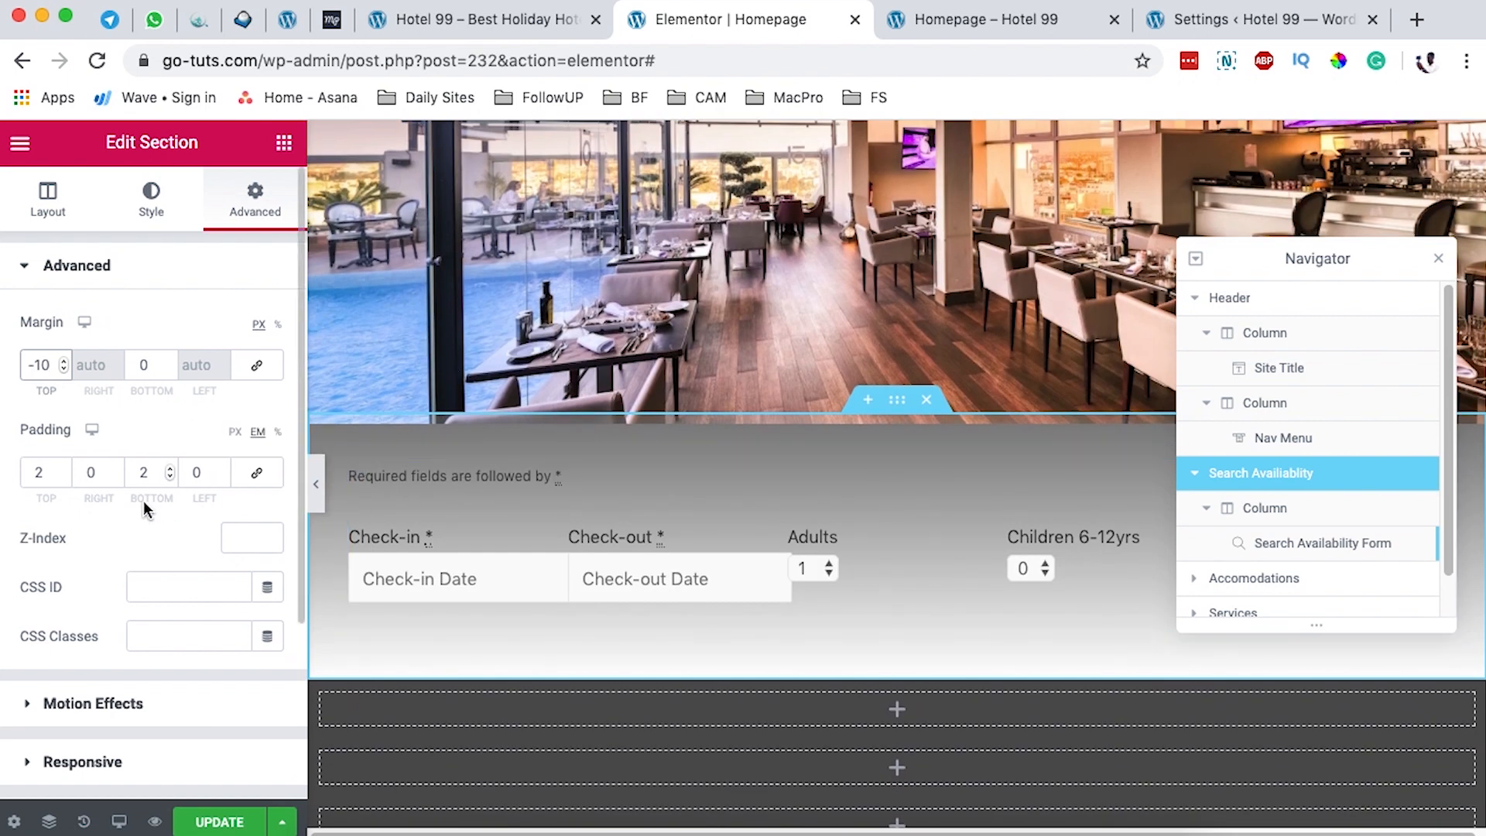
{"action": "key", "text": "BackSpace"}
{"action": "type", "text": "2"}
{"action": "key", "text": "Down"}
{"action": "key", "text": "Down"}
{"action": "key", "text": "Down"}
{"action": "key", "text": "Down"}
{"action": "key", "text": "Down"}
{"action": "key", "text": "Down"}
{"action": "key", "text": "Down"}
{"action": "key", "text": "Down"}
{"action": "key", "text": "Down"}
{"action": "key", "text": "Down"}
{"action": "key", "text": "Down"}
{"action": "key", "text": "Down"}
{"action": "key", "text": "Down"}
{"action": "key", "text": "Down"}
{"action": "key", "text": "Down"}
{"action": "key", "text": "Down"}
{"action": "key", "text": "Down"}
{"action": "key", "text": "Down"}
{"action": "key", "text": "Down"}
{"action": "key", "text": "Down"}
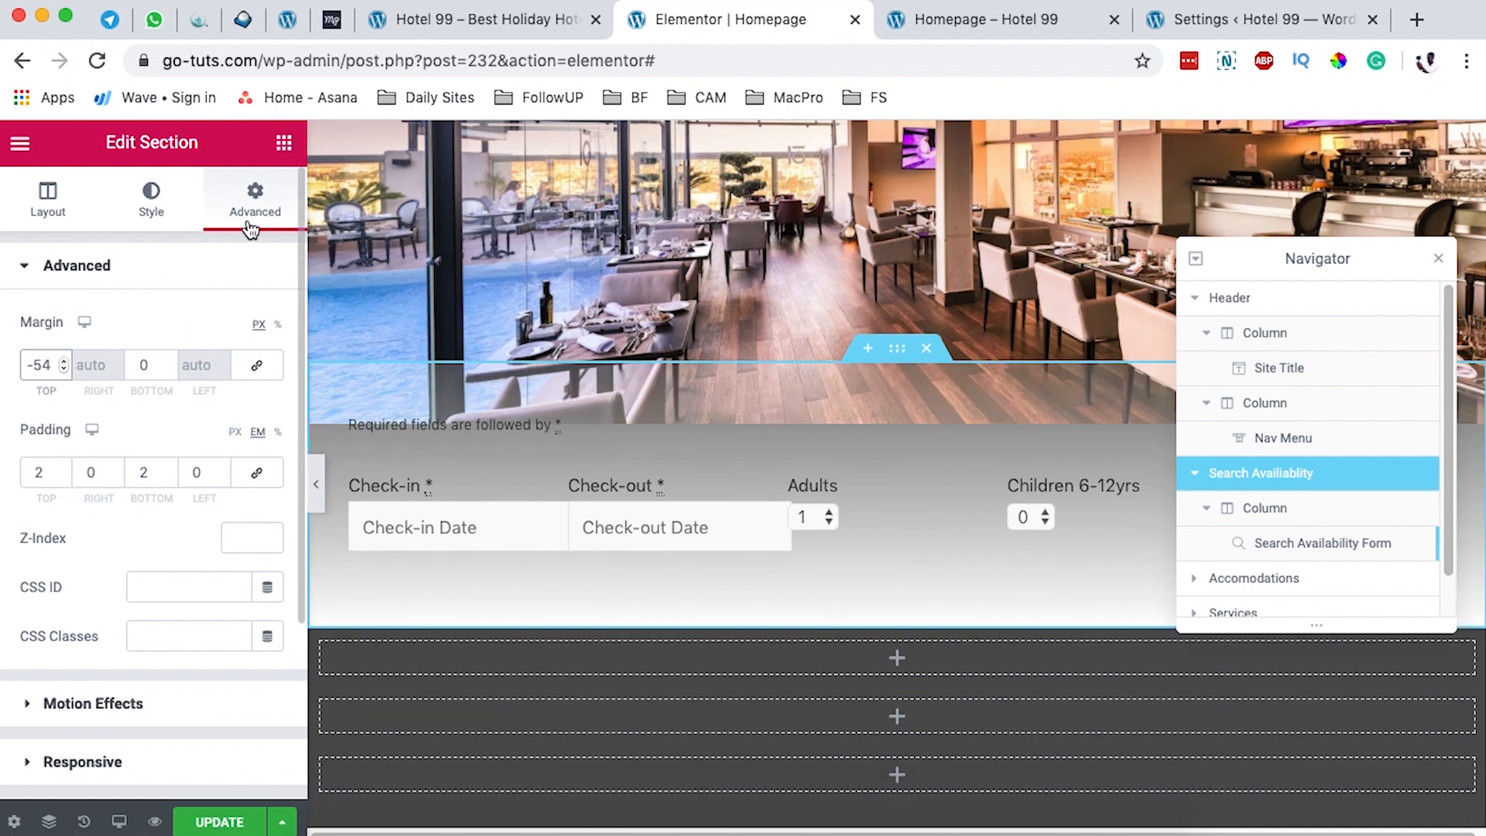
Step: Set the section's first gradient color to rgba(255, 255, 255, 0.88) and update the page
{"action": "left_click", "coordinate": [152, 193]}
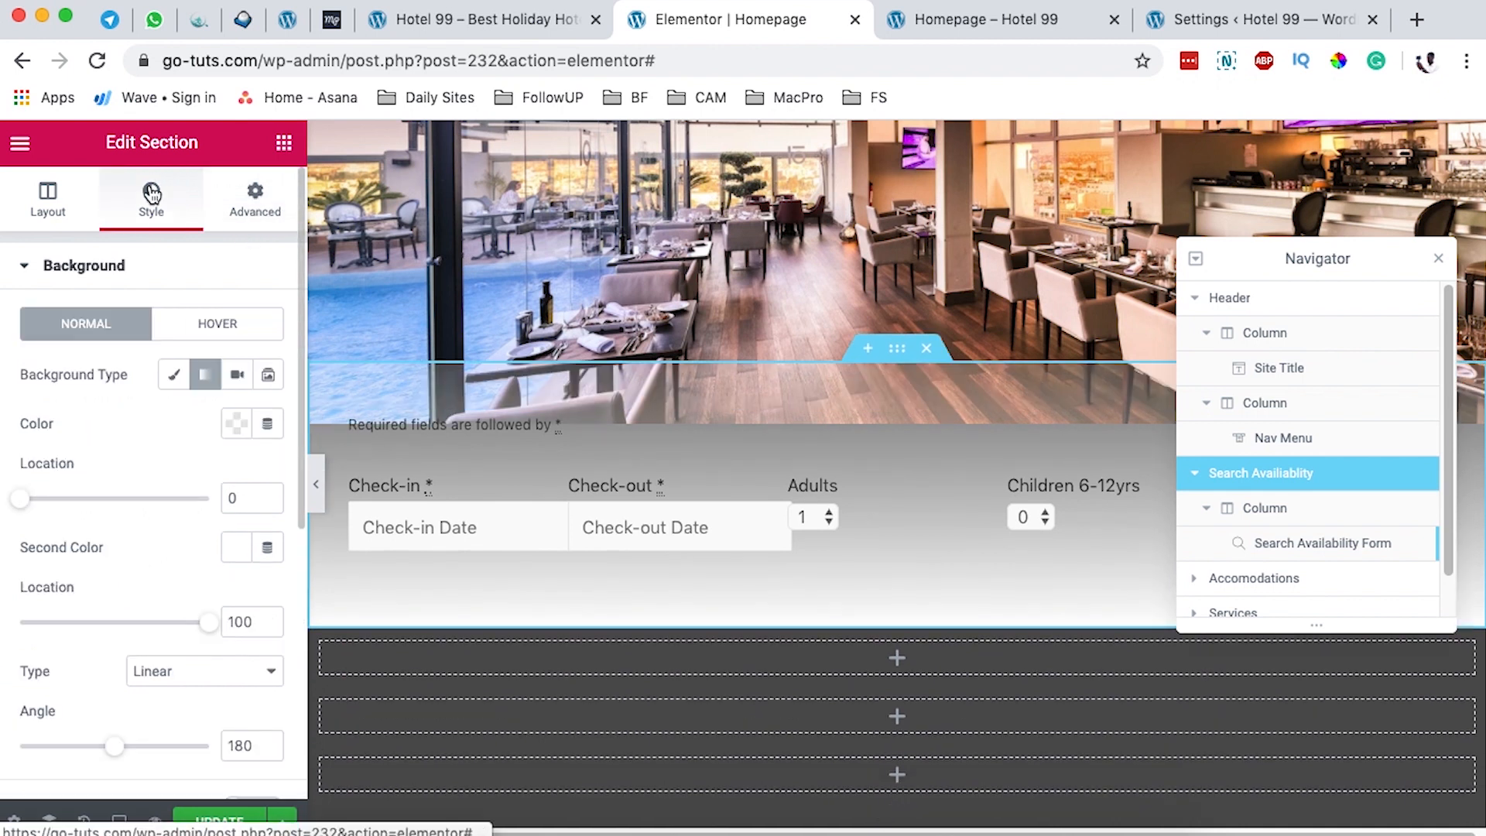
{"action": "scroll", "coordinate": [47, 477], "scroll_direction": "down", "scroll_amount": 1}
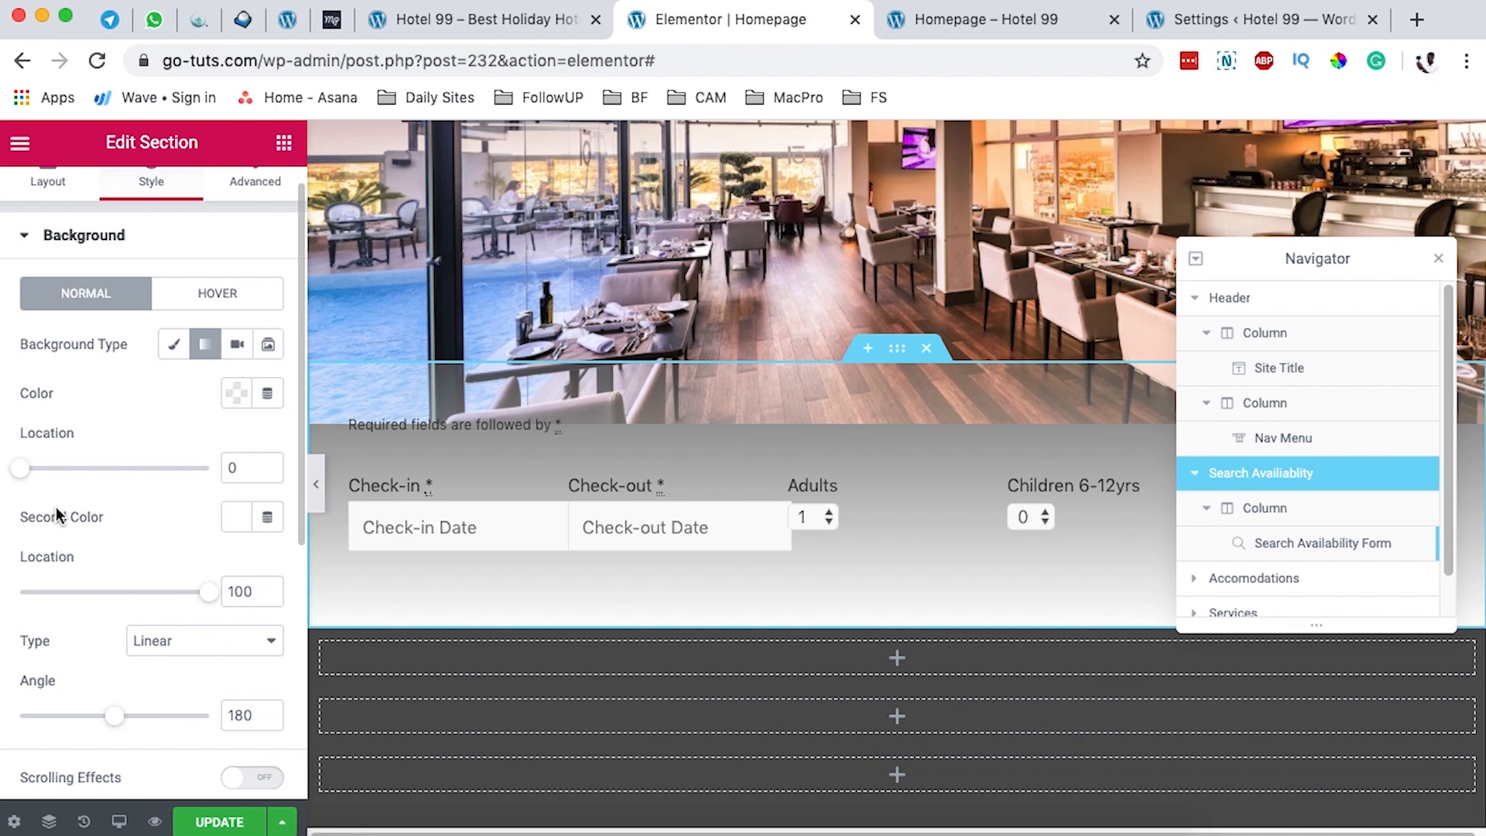
{"action": "left_click_drag", "start_coordinate": [18, 469], "coordinate": [64, 470]}
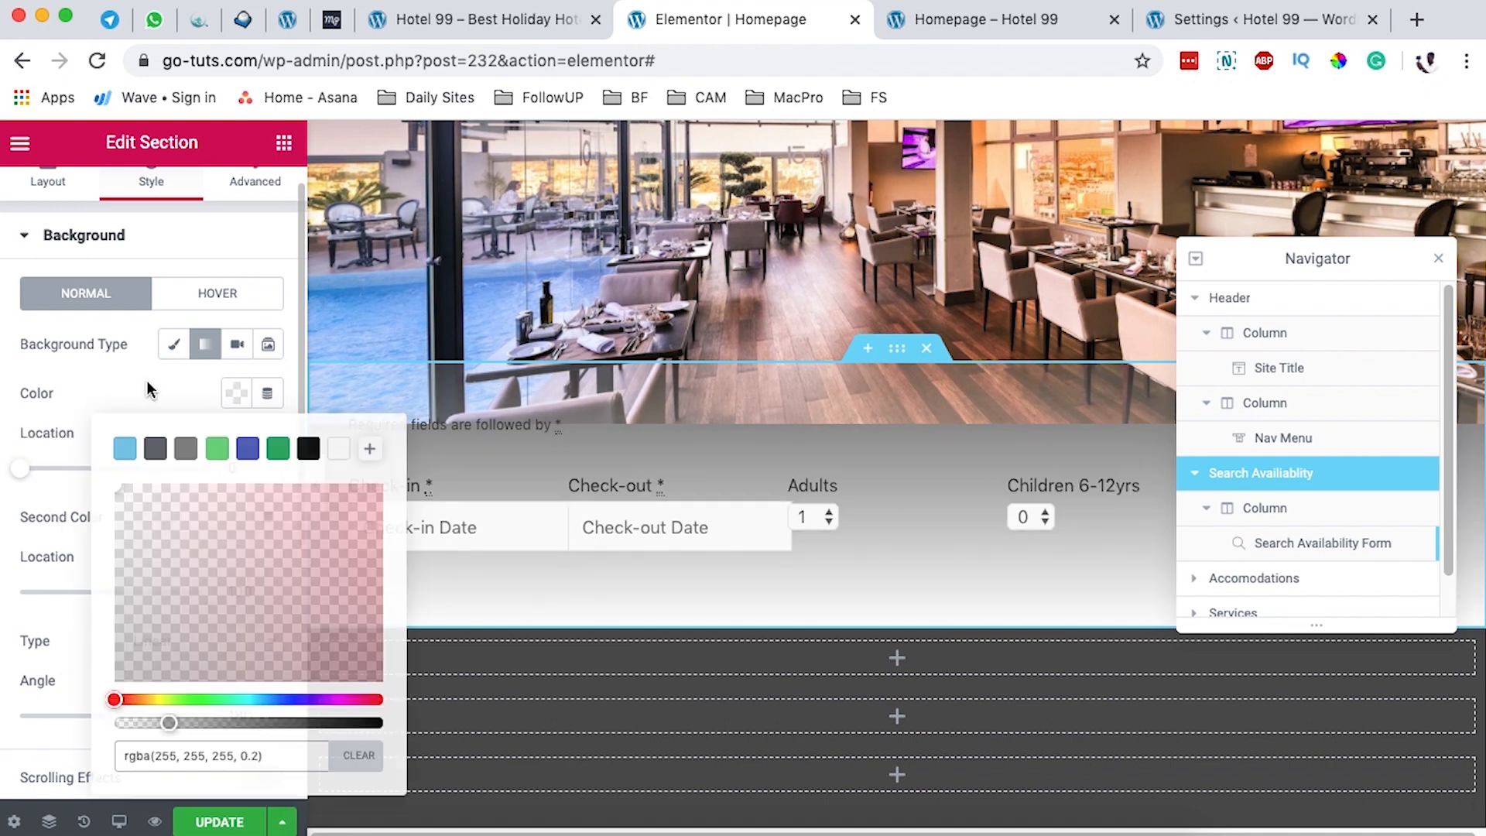
{"action": "left_click", "coordinate": [155, 386]}
{"action": "left_click", "coordinate": [236, 394]}
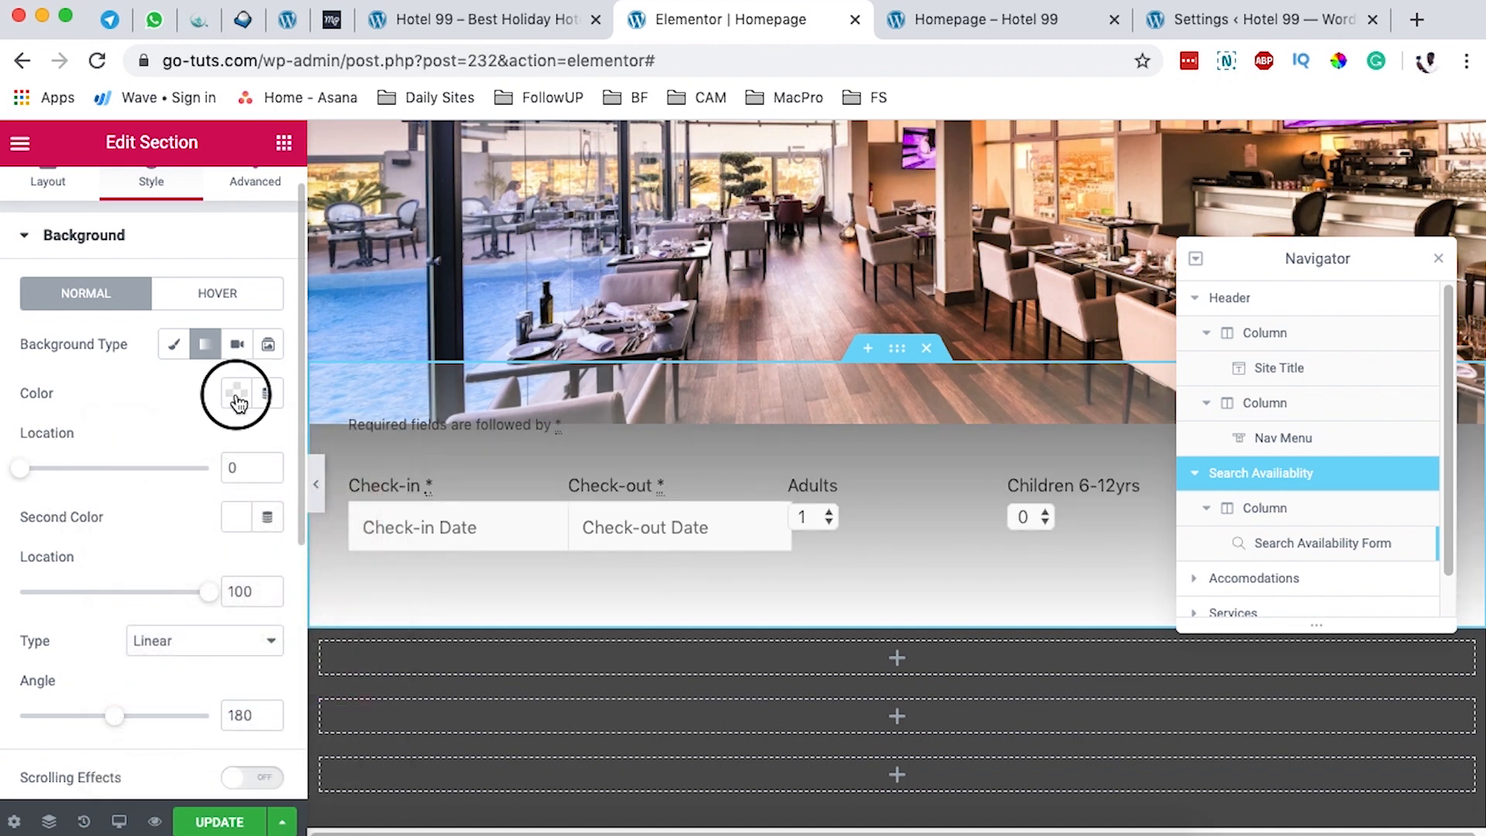
{"action": "left_click", "coordinate": [175, 724]}
{"action": "left_click_drag", "start_coordinate": [177, 725], "coordinate": [346, 718]}
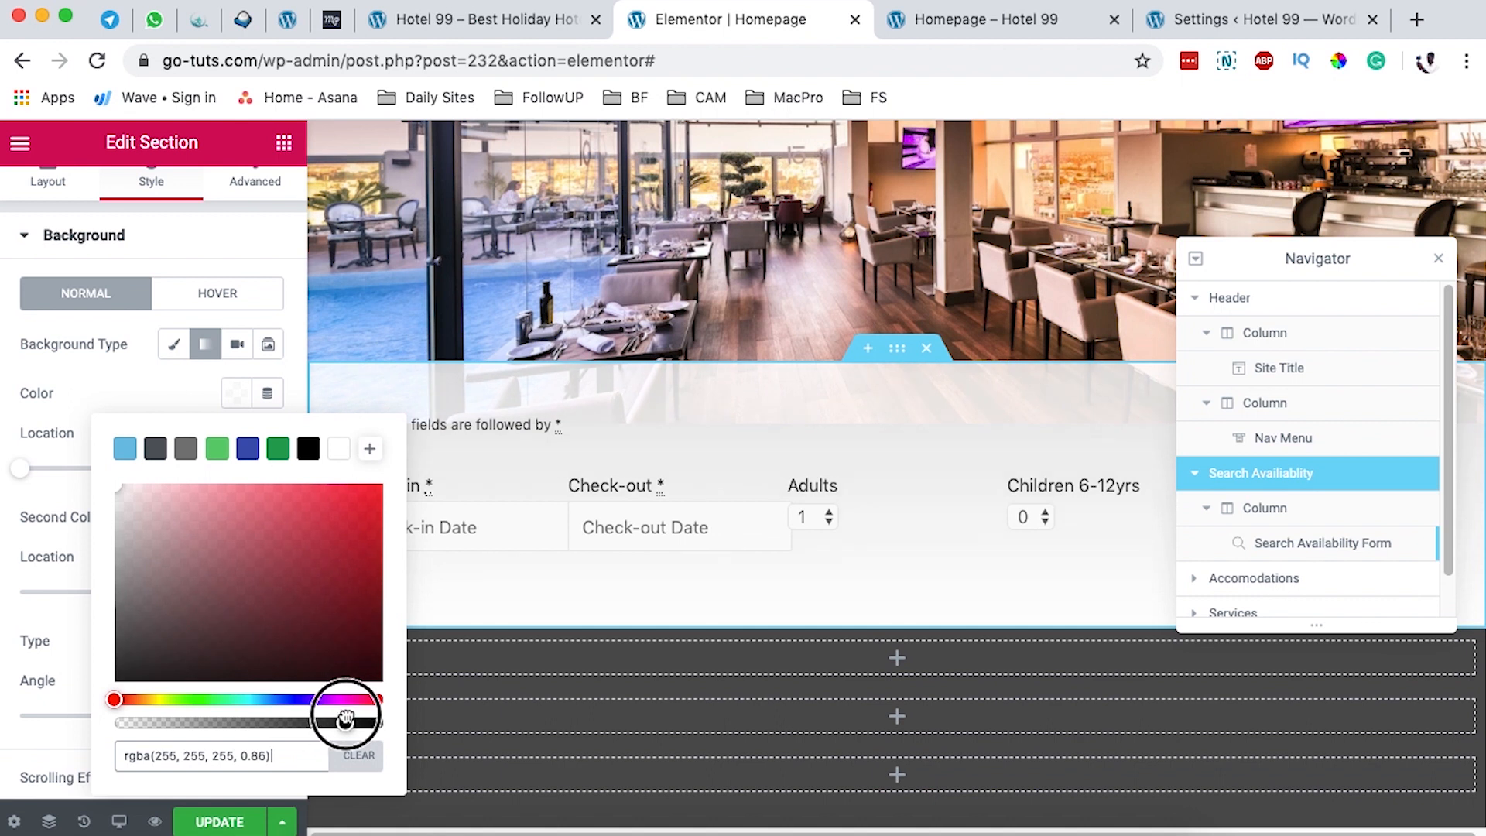
{"action": "left_click_drag", "start_coordinate": [346, 719], "coordinate": [350, 719]}
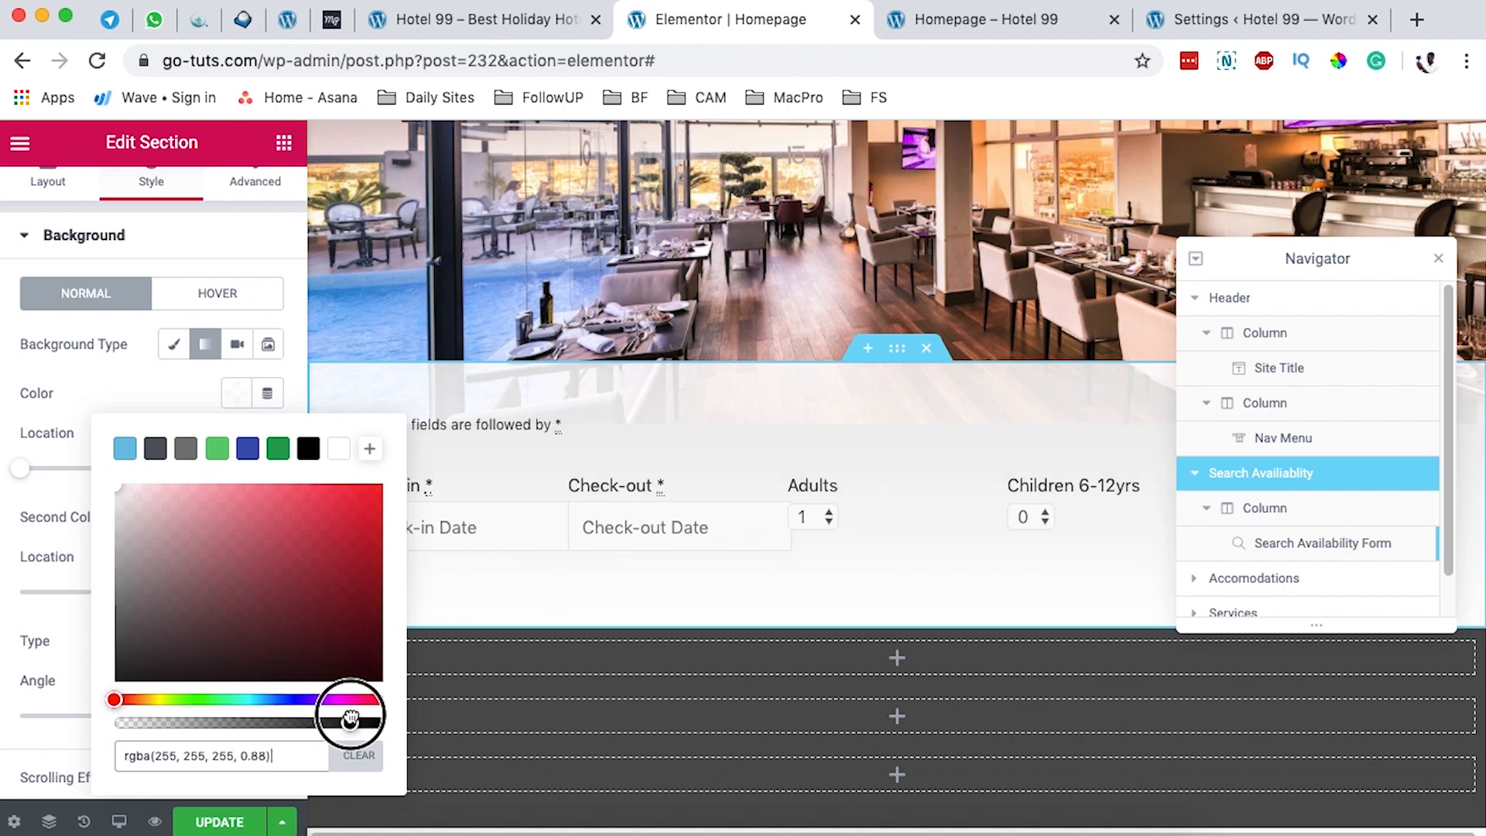
{"action": "left_click", "coordinate": [236, 393]}
{"action": "left_click", "coordinate": [214, 826]}
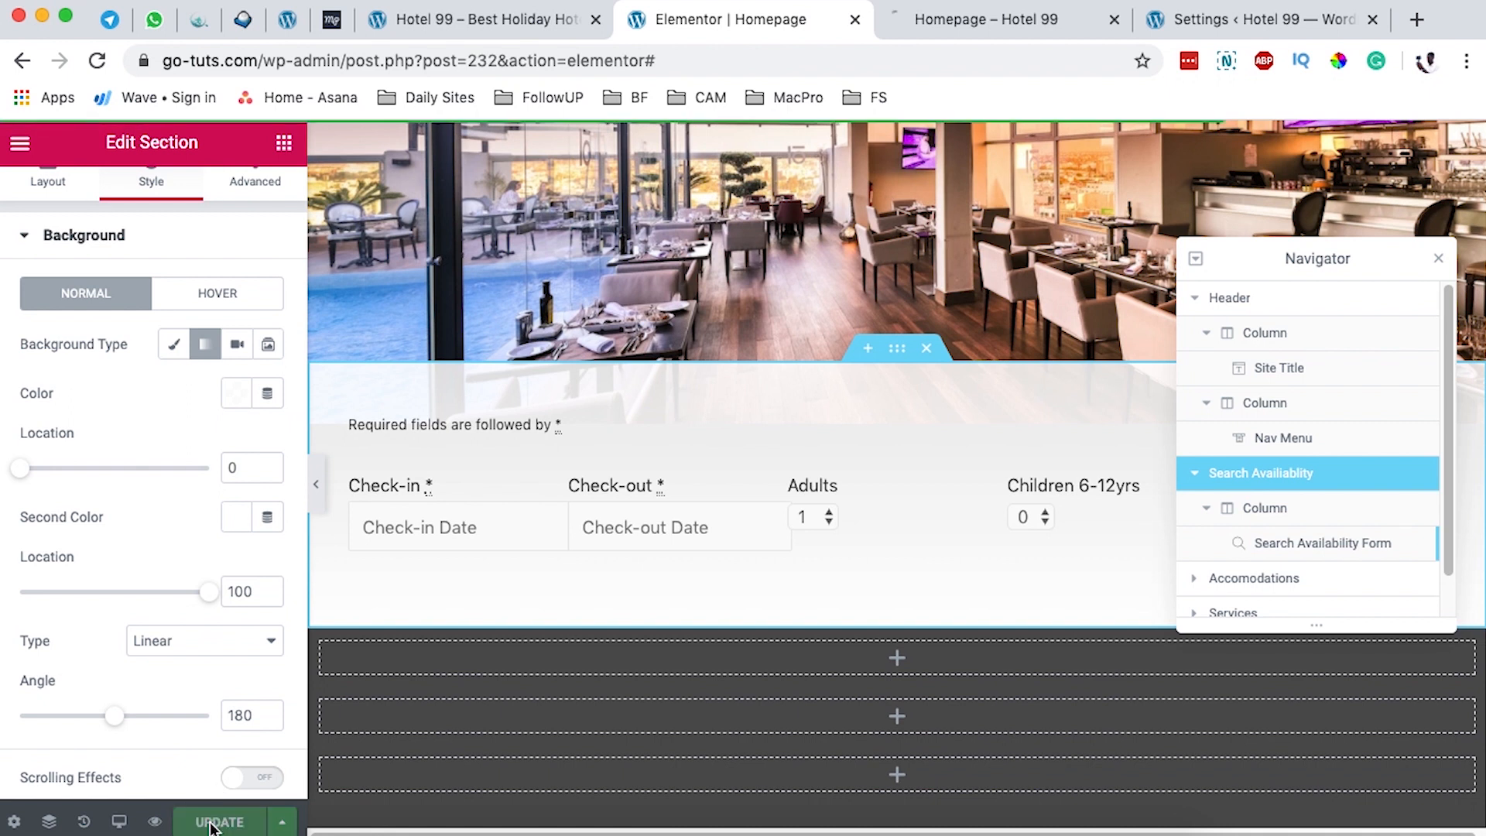
Step: Compare the search section in the homepage preview with the finished Hotel 99 page and review its accommodation listings
{"action": "left_click", "coordinate": [976, 28]}
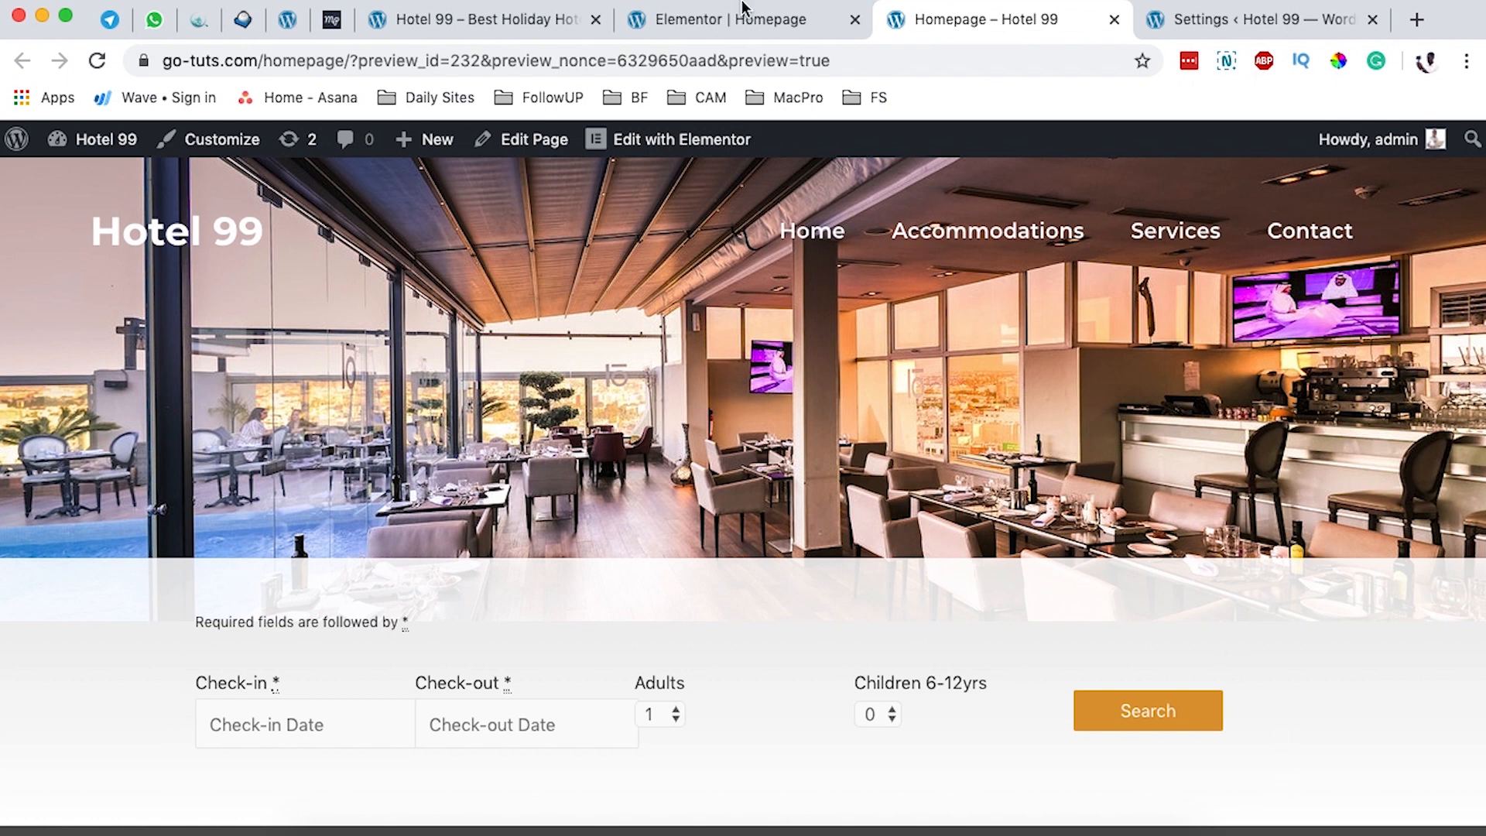
{"action": "left_click", "coordinate": [446, 21]}
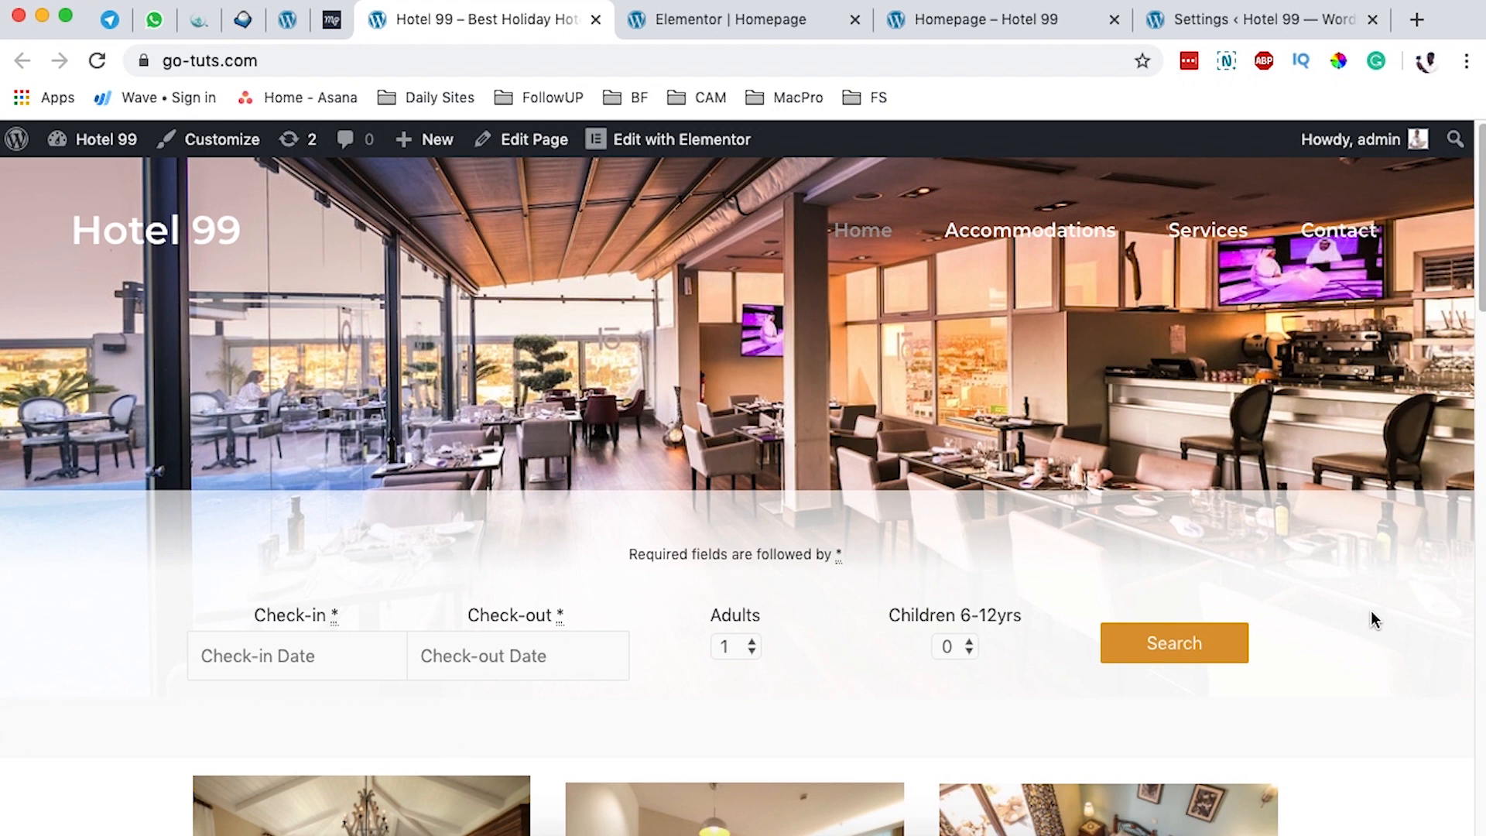
{"action": "left_click", "coordinate": [1003, 25]}
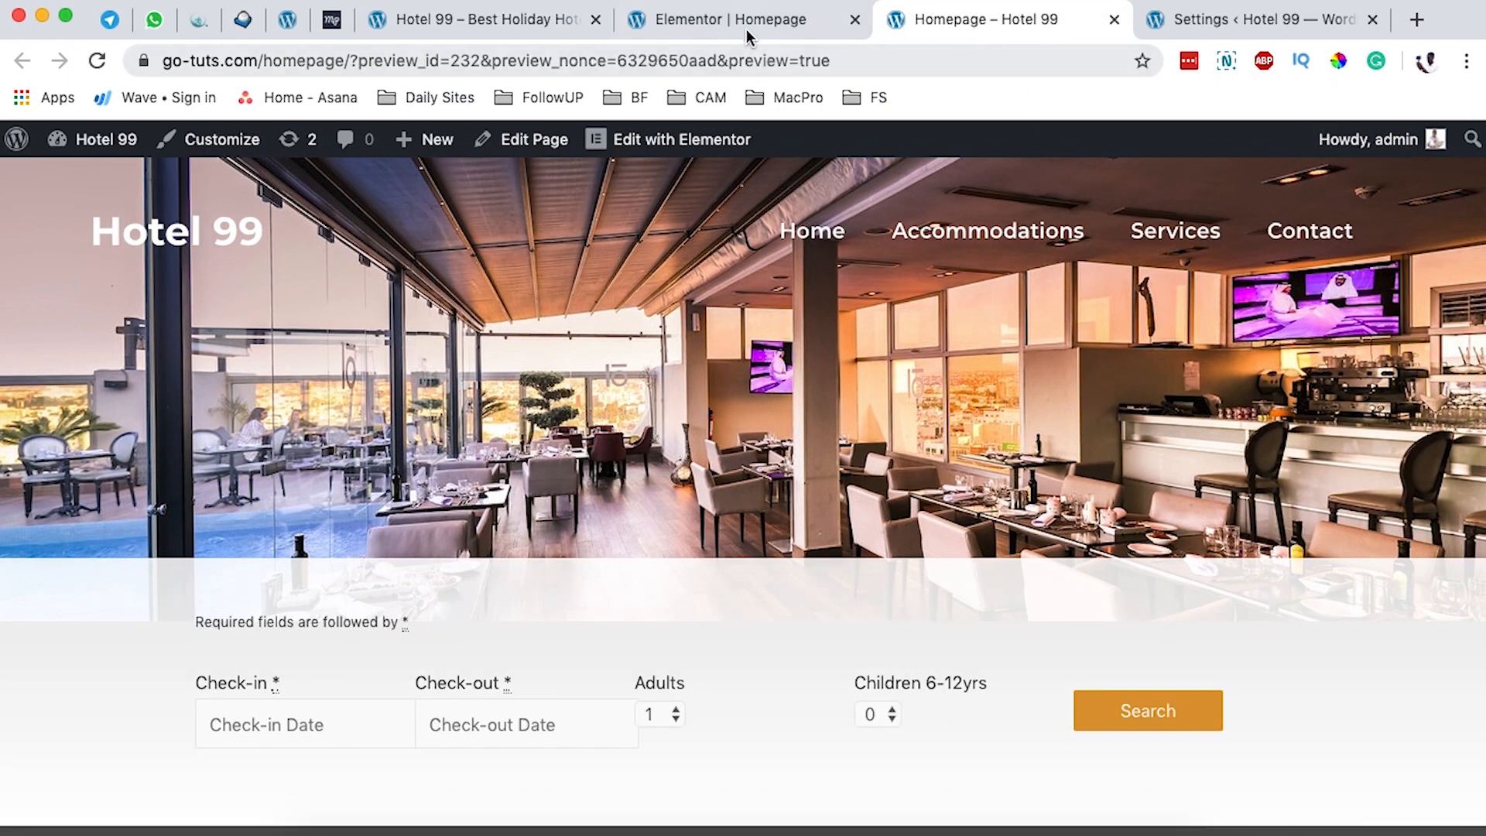
{"action": "left_click", "coordinate": [475, 25]}
{"action": "scroll", "coordinate": [653, 433], "scroll_direction": "down", "scroll_amount": 3}
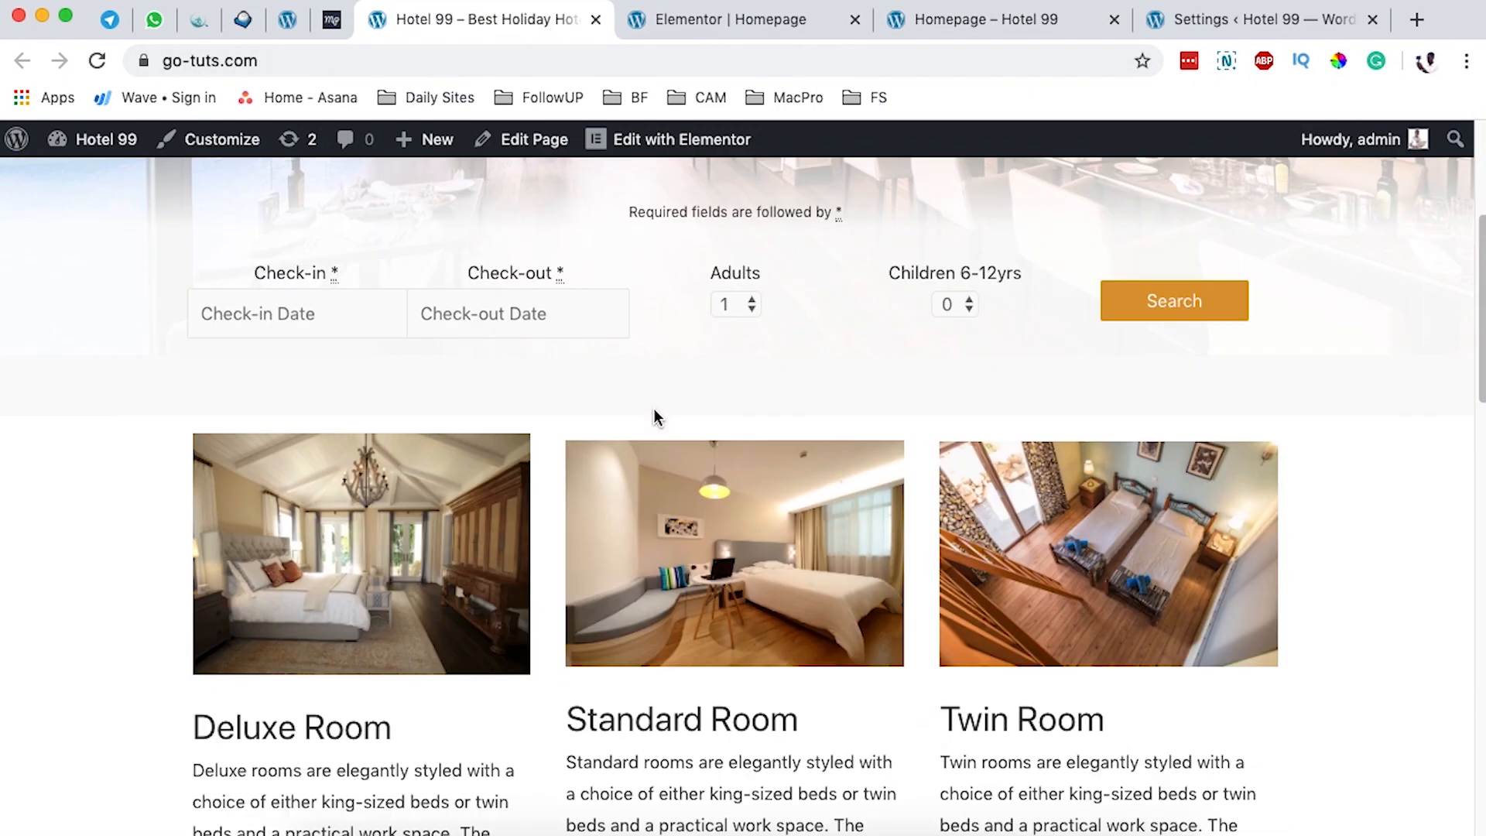
{"action": "scroll", "coordinate": [278, 465], "scroll_direction": "down", "scroll_amount": 6}
{"action": "scroll", "coordinate": [967, 572], "scroll_direction": "up", "scroll_amount": 2}
{"action": "scroll", "coordinate": [1013, 507], "scroll_direction": "up", "scroll_amount": 8}
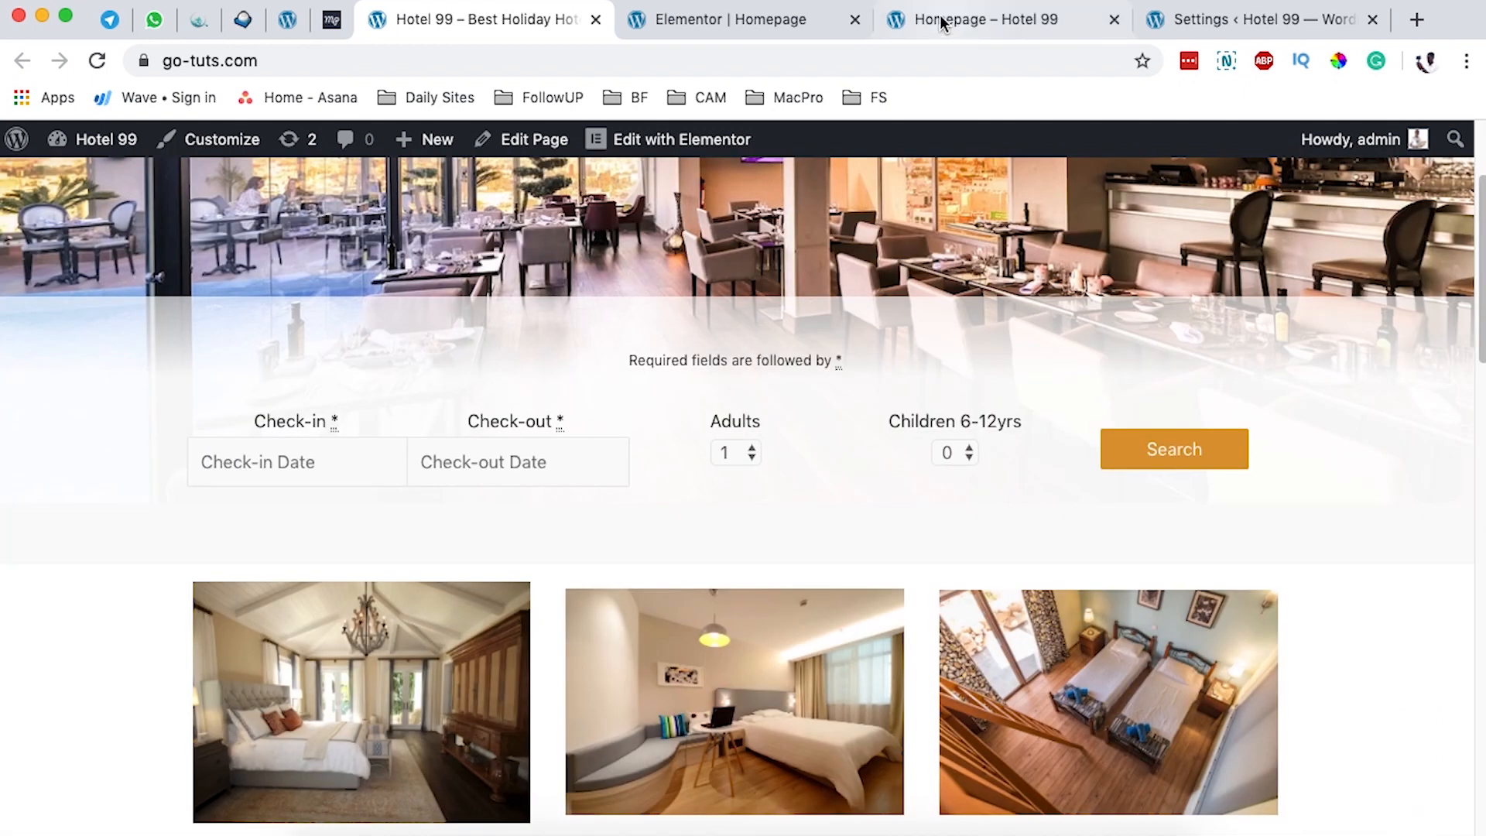
Step: Set the boxed content width of the Accommodations and Services sections to 960
{"action": "left_click", "coordinate": [757, 23]}
{"action": "scroll", "coordinate": [855, 571], "scroll_direction": "down", "scroll_amount": 3}
{"action": "left_click", "coordinate": [812, 511]}
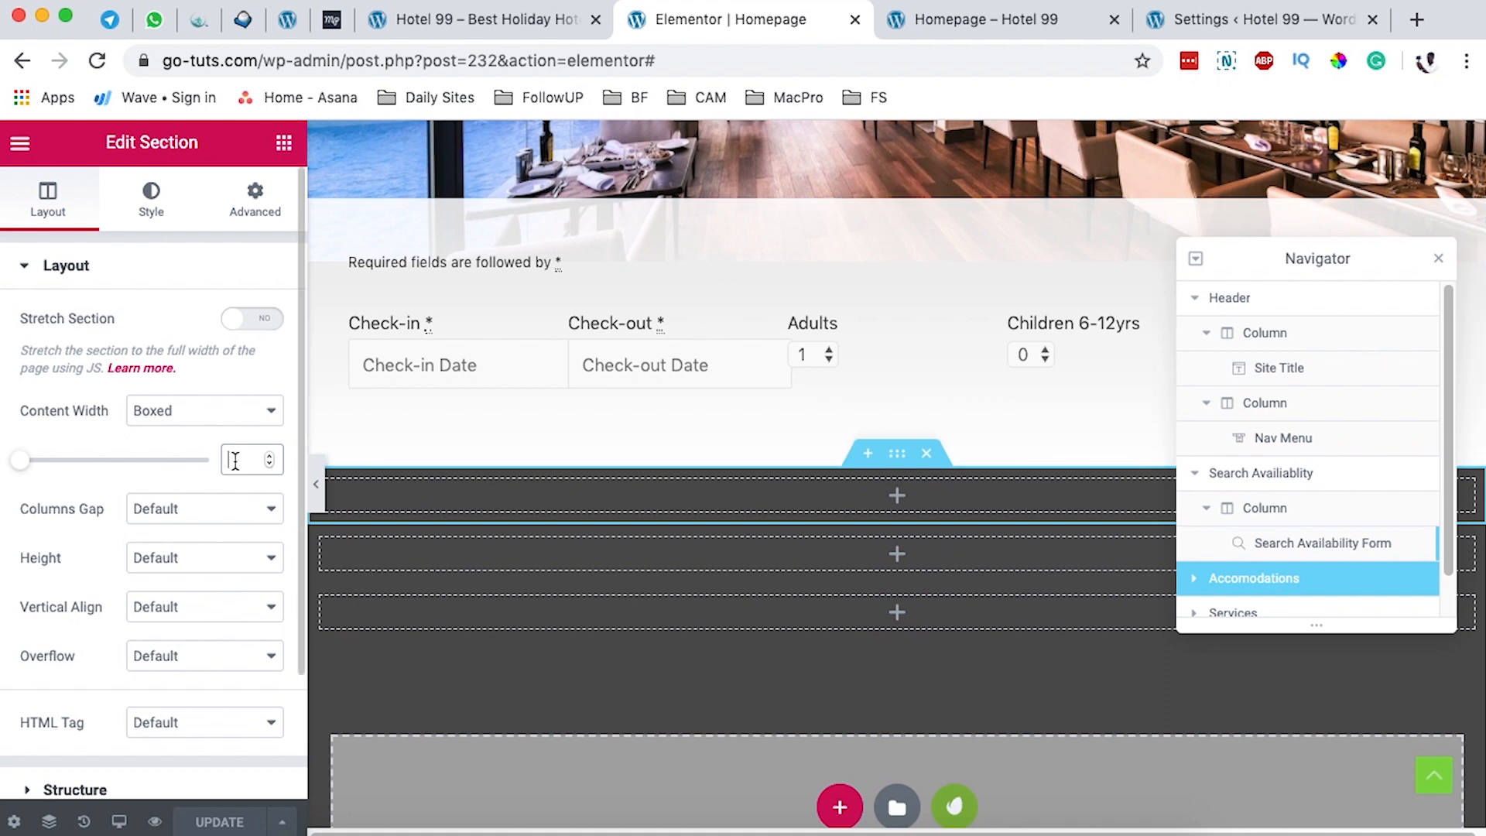
{"action": "left_click", "coordinate": [256, 449]}
{"action": "type", "text": "960"}
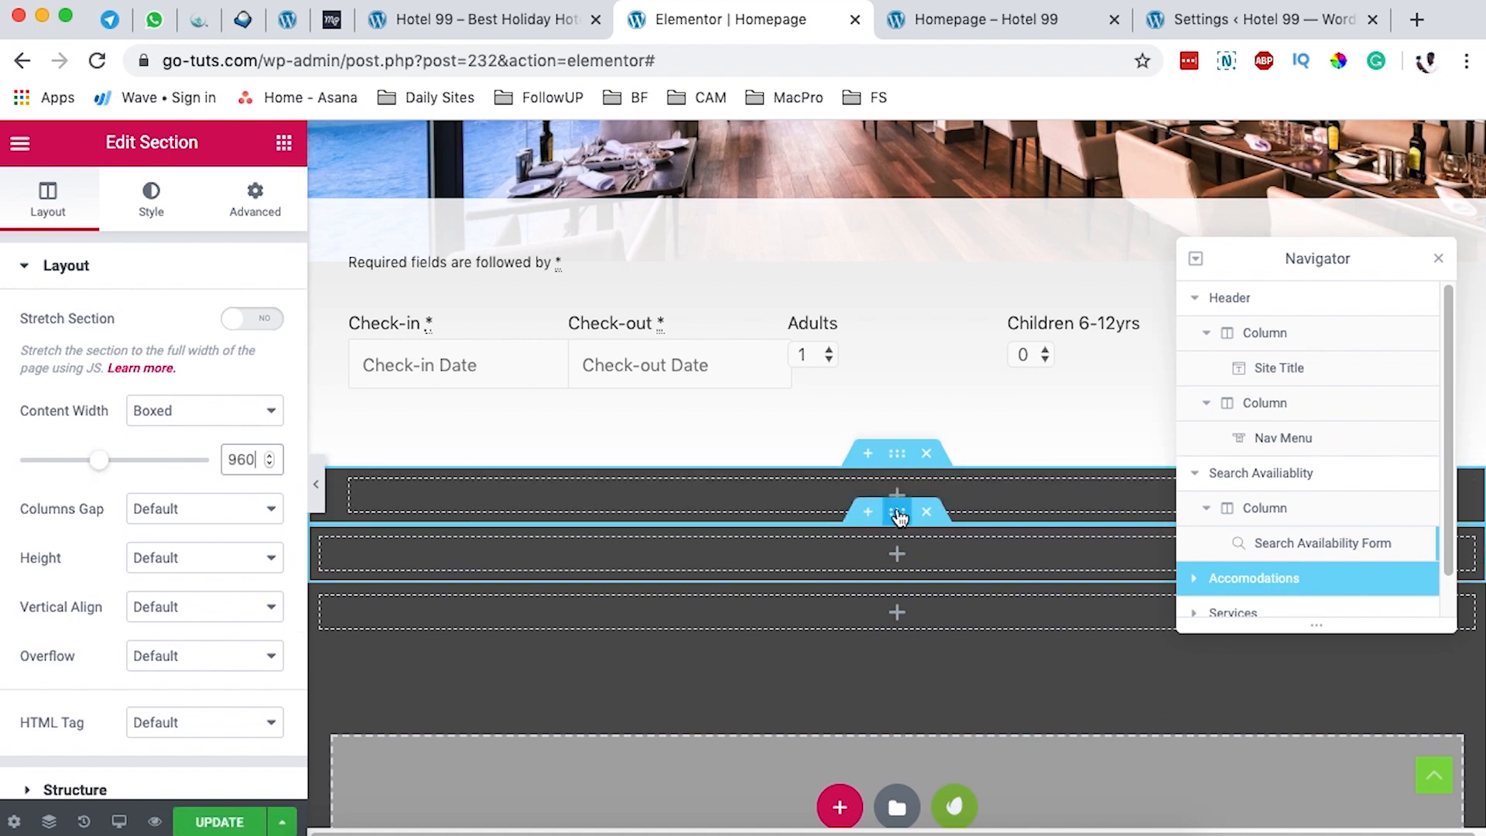
{"action": "left_click", "coordinate": [897, 515]}
{"action": "left_click", "coordinate": [246, 446]}
{"action": "type", "text": "960"}
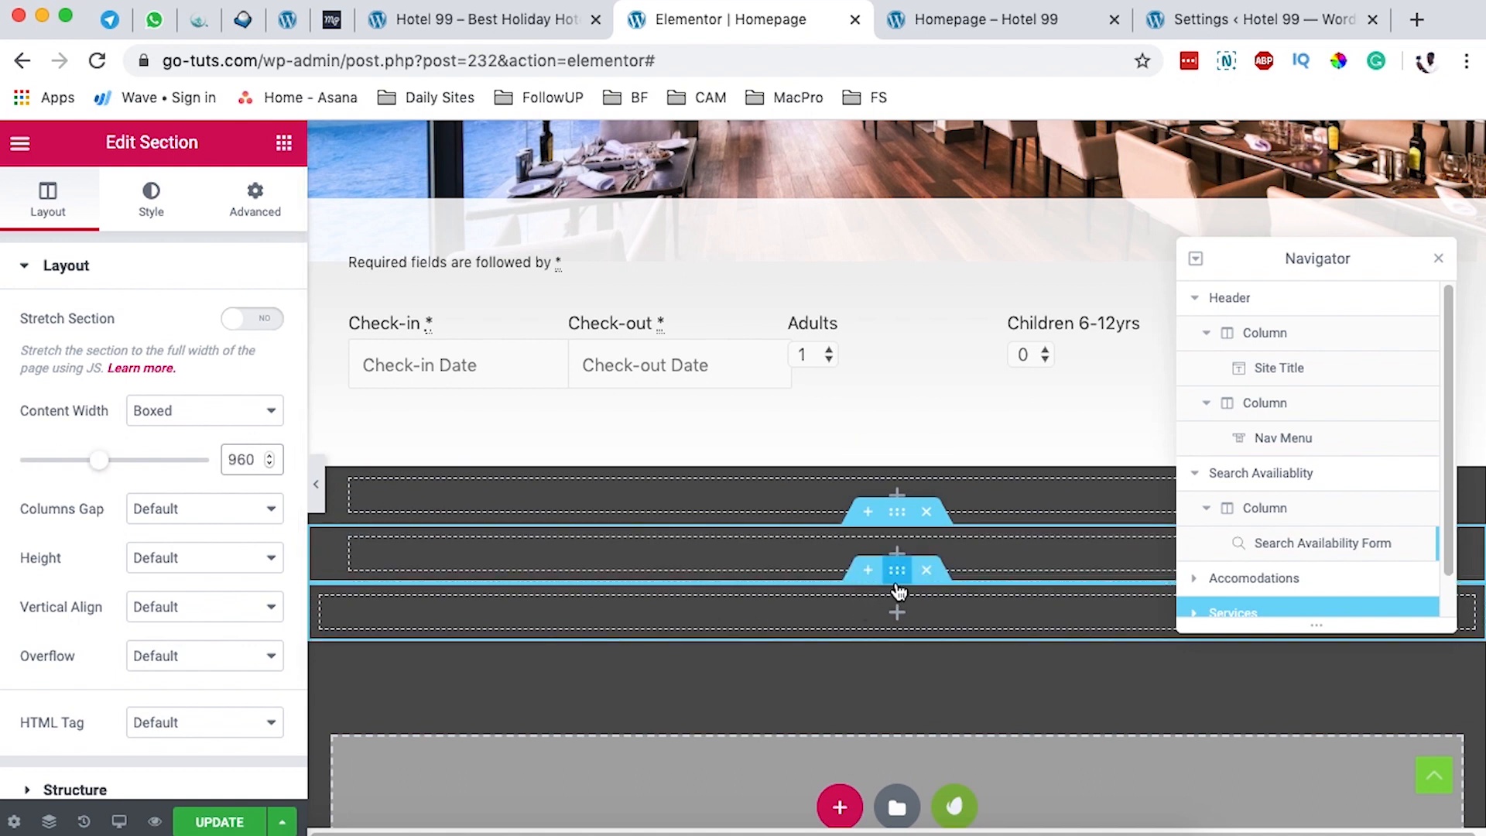
{"action": "left_click", "coordinate": [897, 572]}
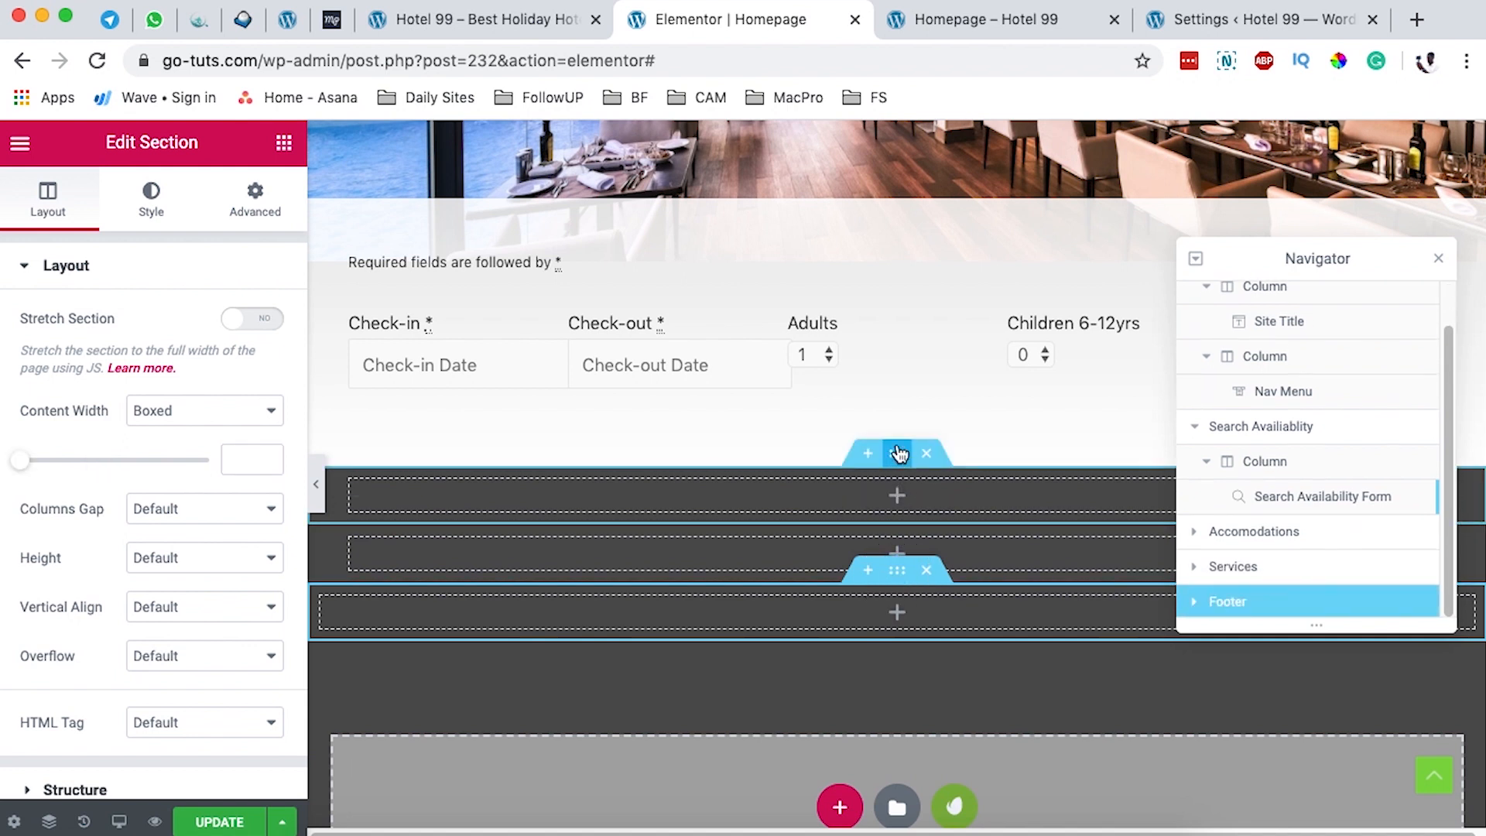
Step: Add a MotoPress Single Accommodation widget to the Accommodations section
{"action": "left_click", "coordinate": [897, 453]}
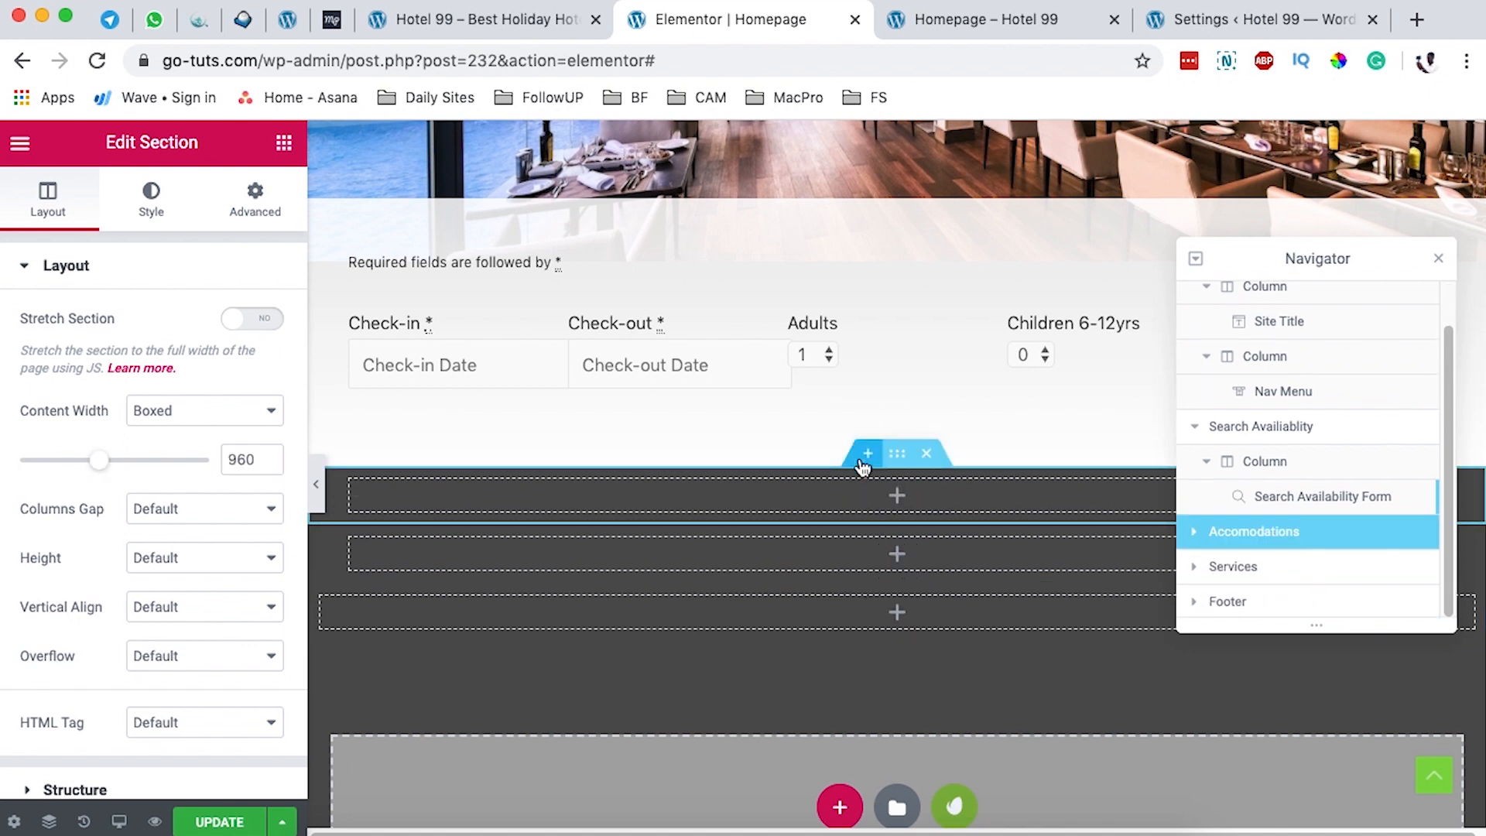
{"action": "left_click", "coordinate": [283, 143]}
{"action": "scroll", "coordinate": [202, 498], "scroll_direction": "down", "scroll_amount": 5}
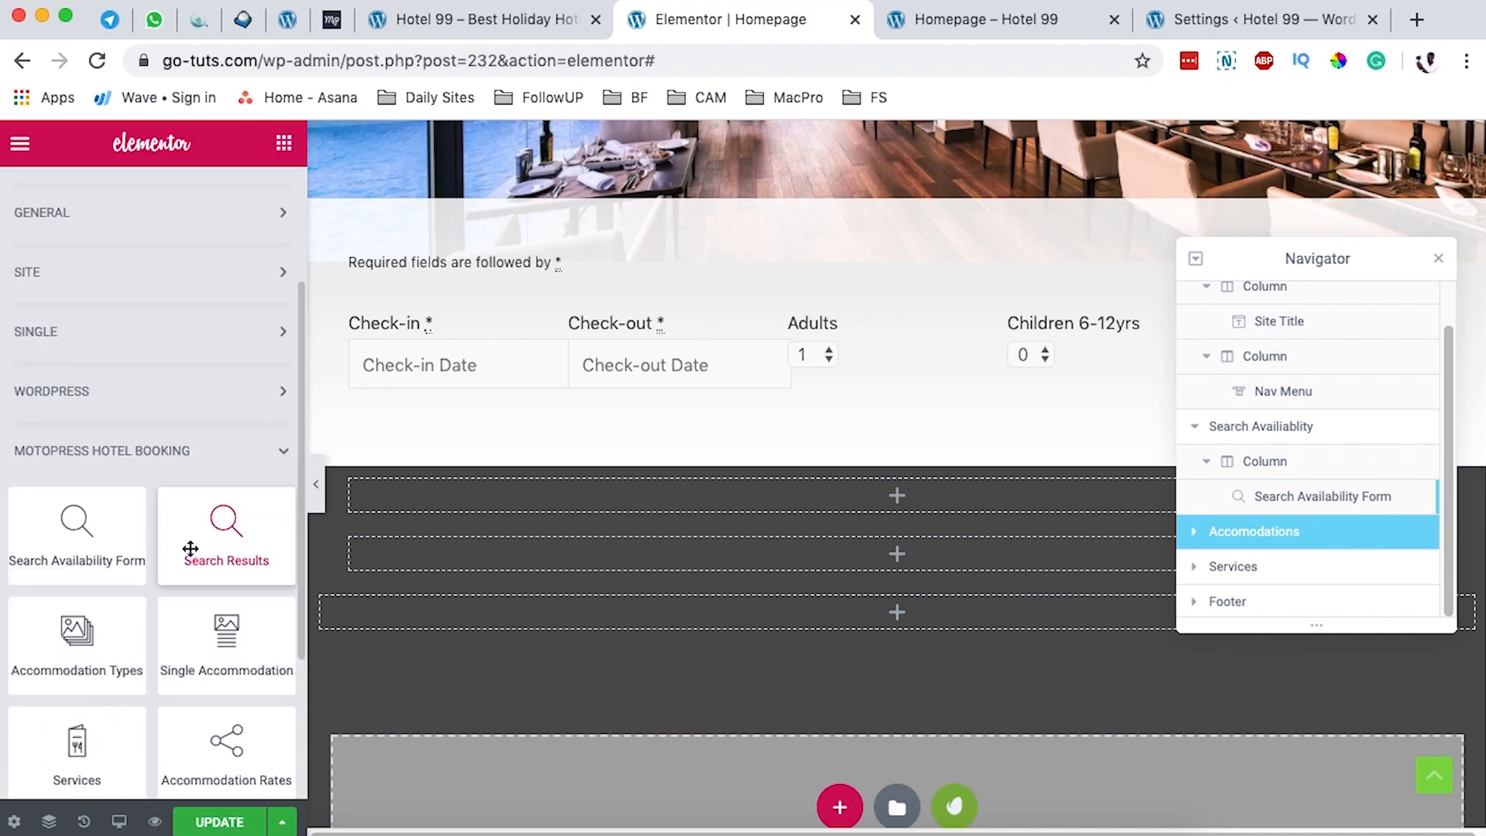
{"action": "left_click_drag", "start_coordinate": [209, 446], "coordinate": [603, 495]}
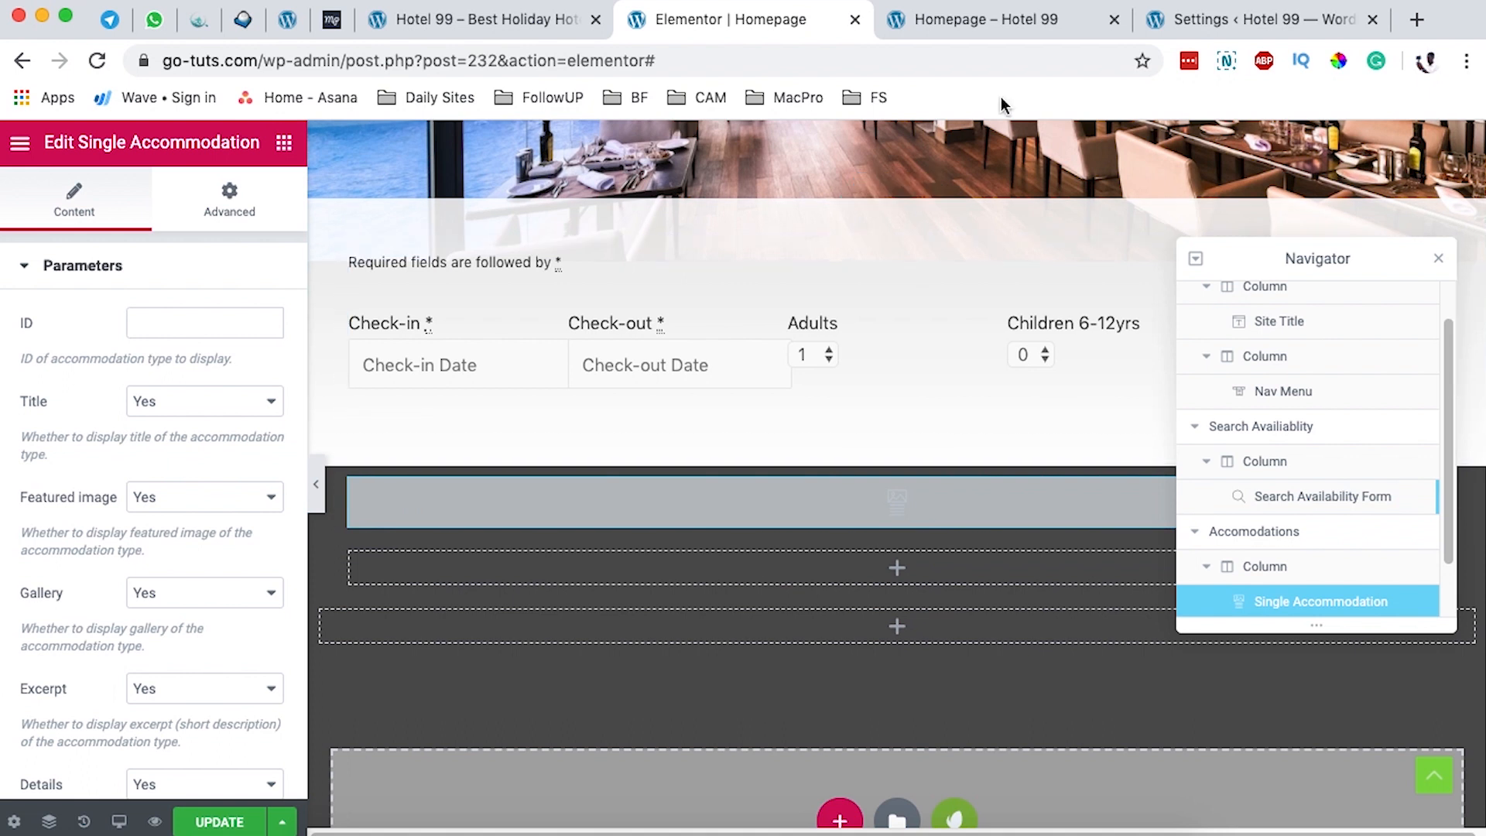
Step: Open the Accommodation Types list in the WordPress admin and look up the room types' IDs
{"action": "left_click", "coordinate": [1203, 23]}
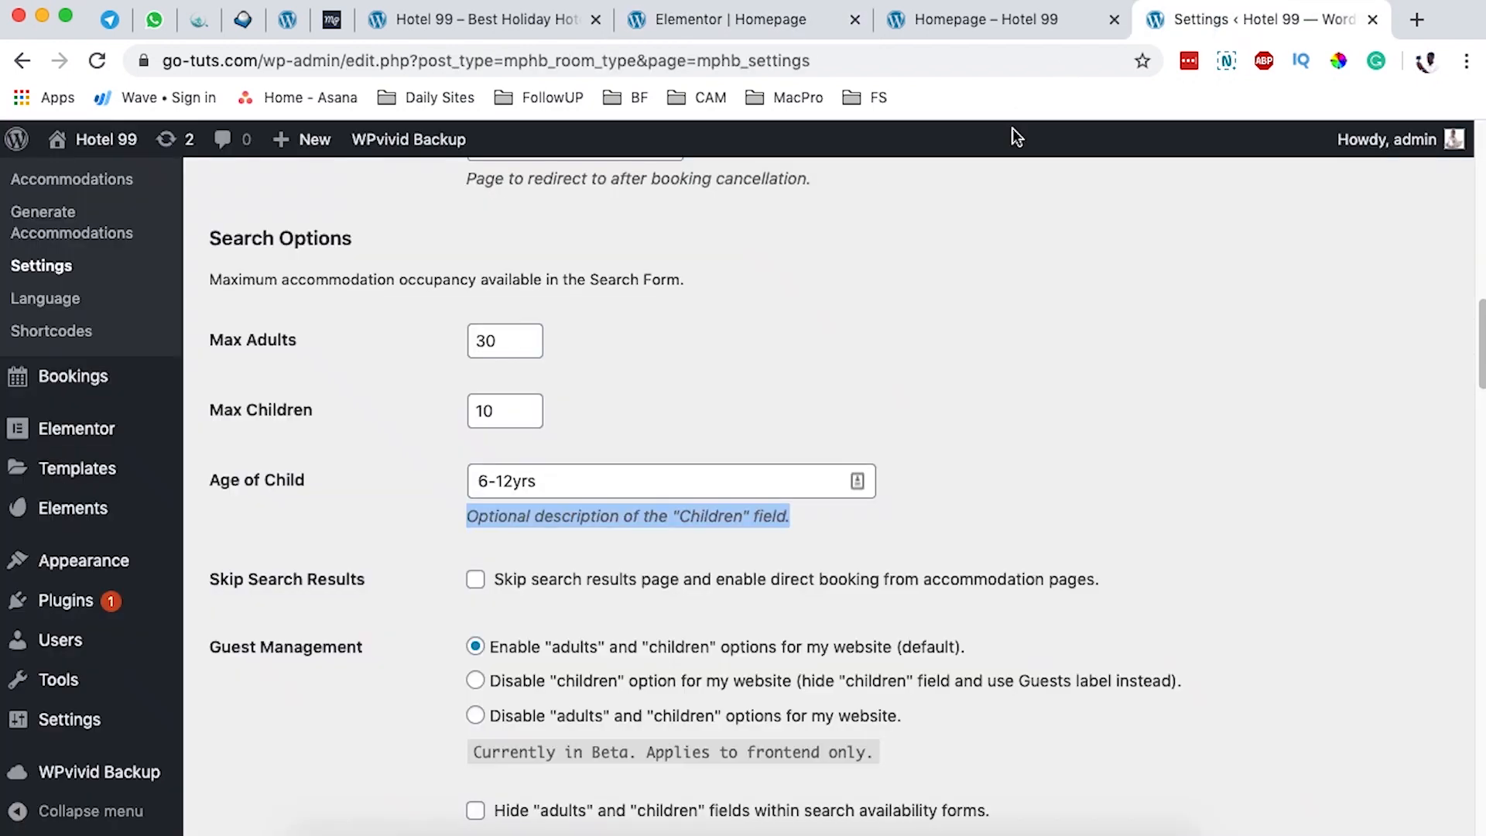
{"action": "scroll", "coordinate": [139, 341], "scroll_direction": "up", "scroll_amount": 3}
{"action": "scroll", "coordinate": [143, 344], "scroll_direction": "up", "scroll_amount": 2}
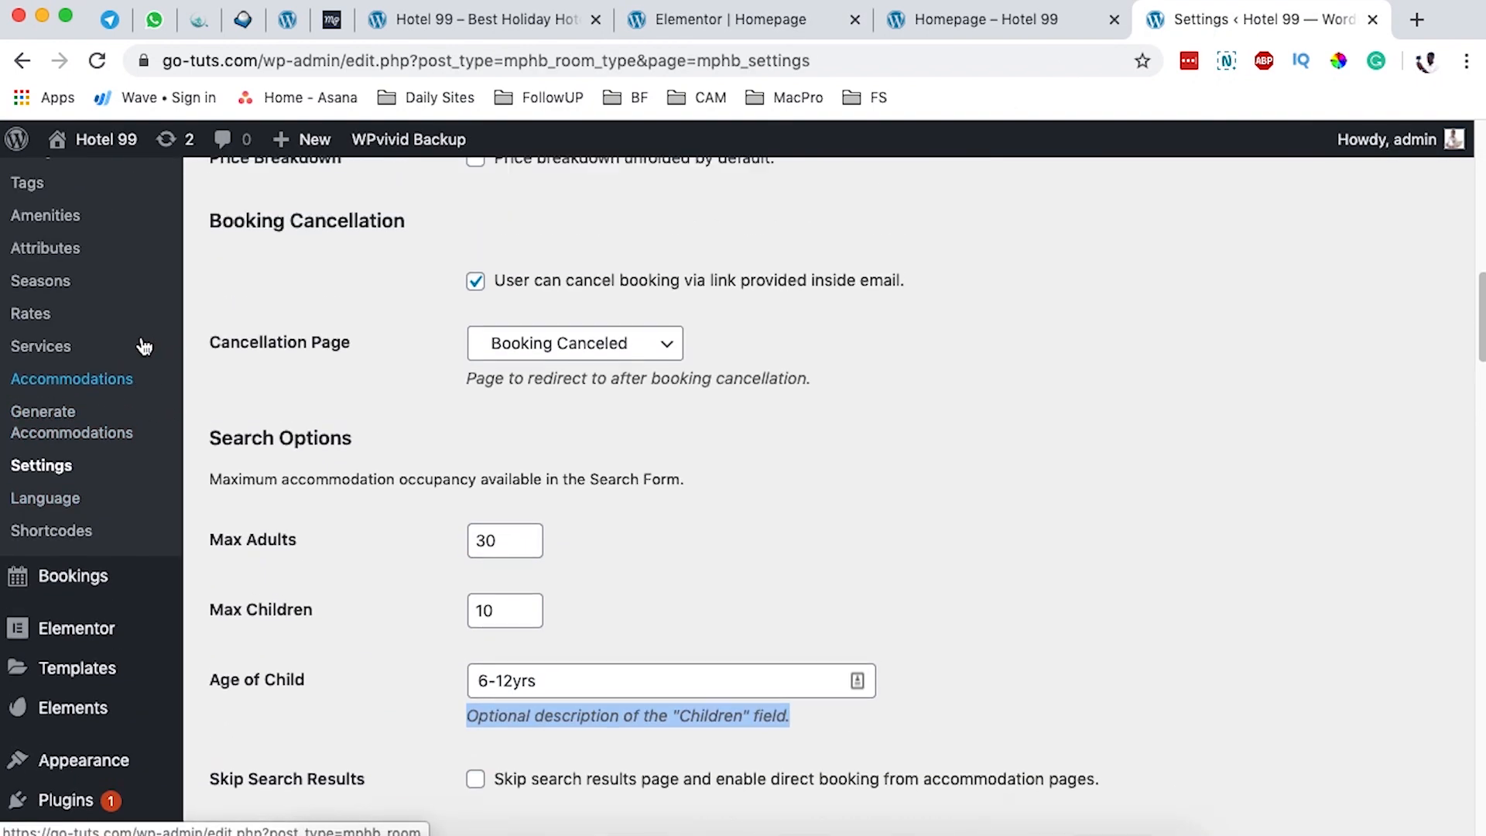
{"action": "left_click", "coordinate": [143, 346]}
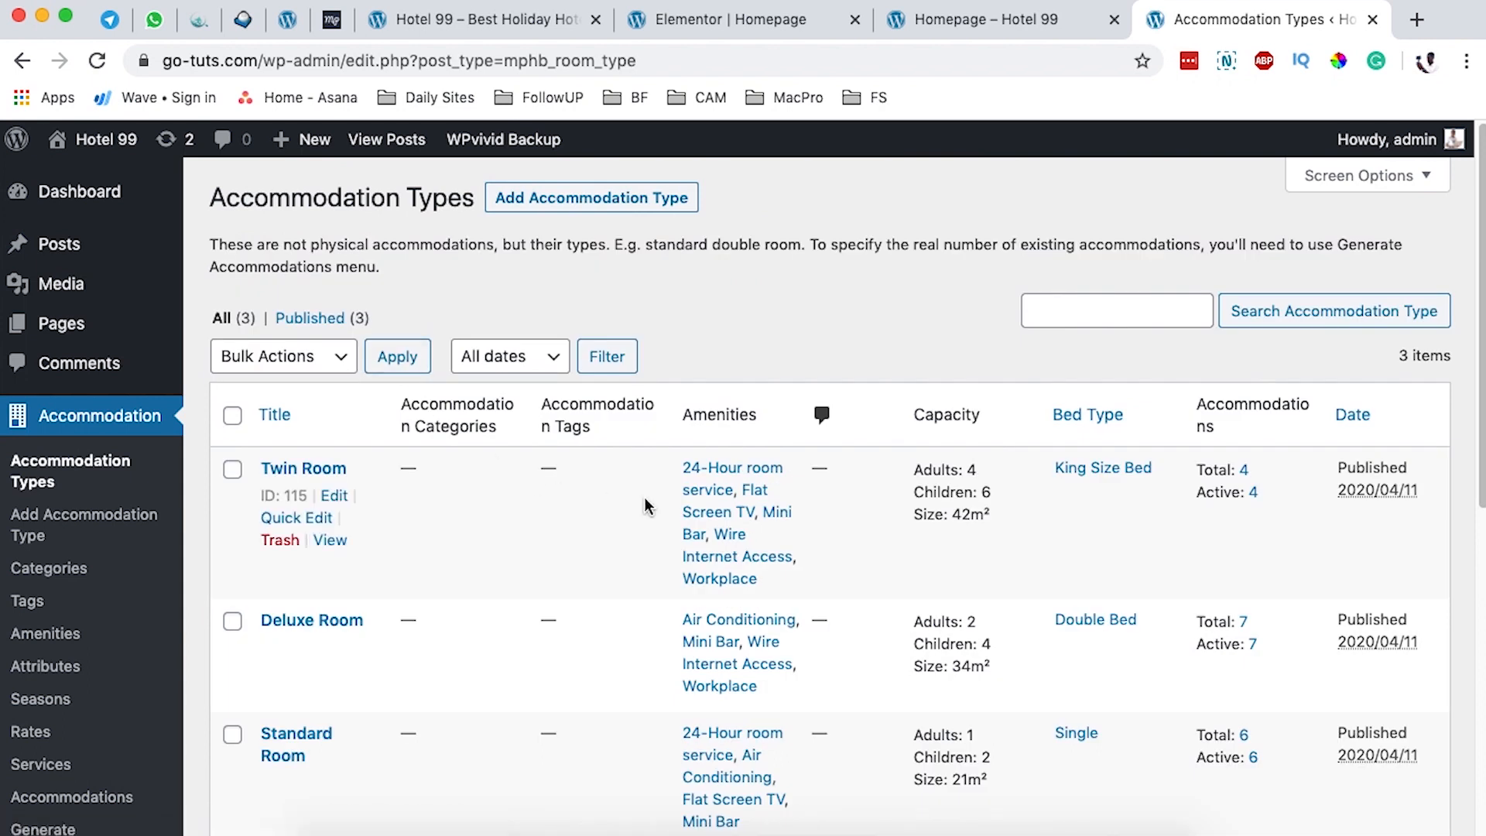
{"action": "scroll", "coordinate": [696, 449], "scroll_direction": "down", "scroll_amount": 2}
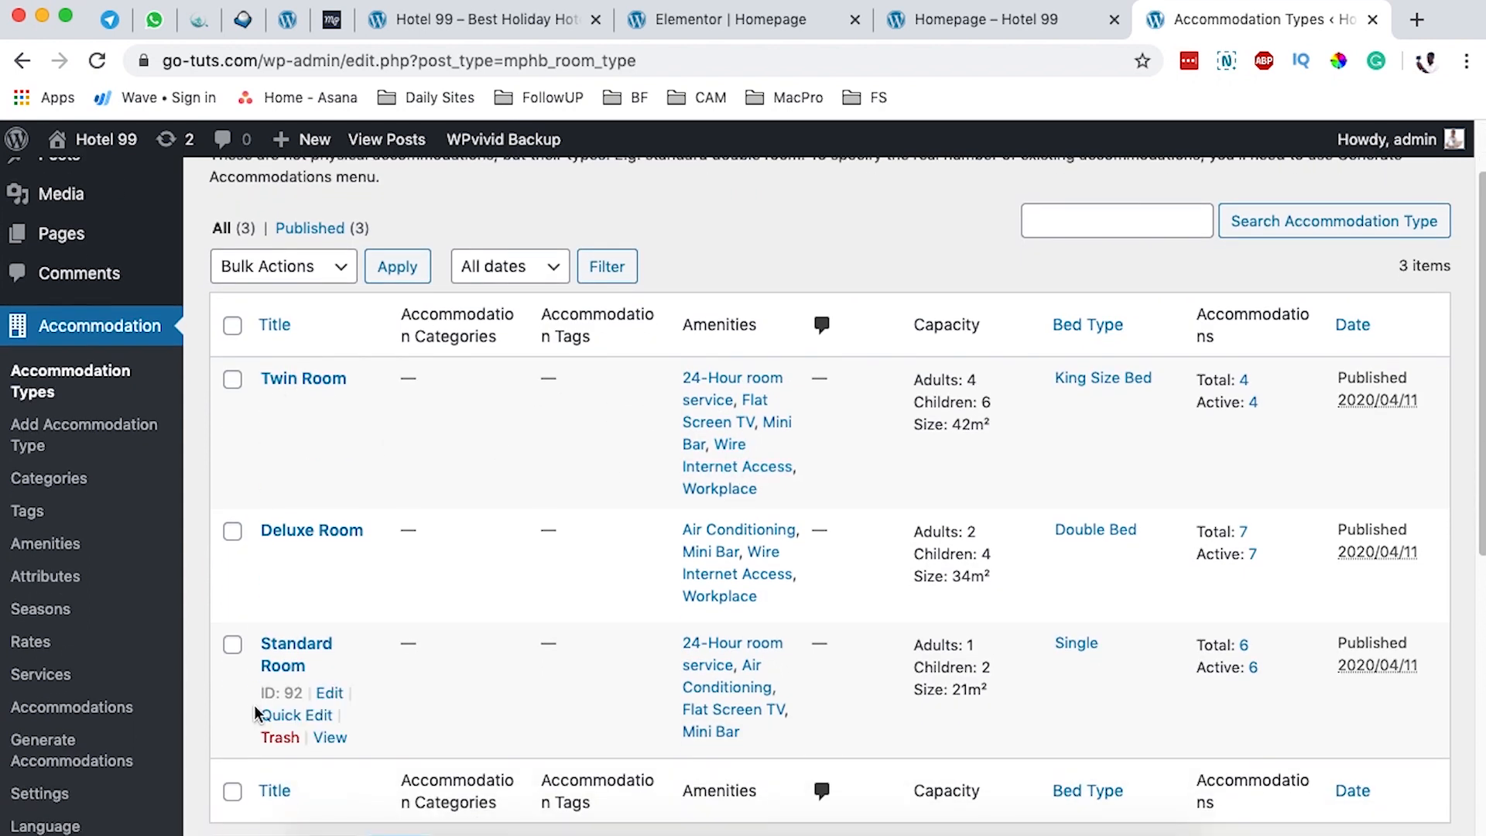
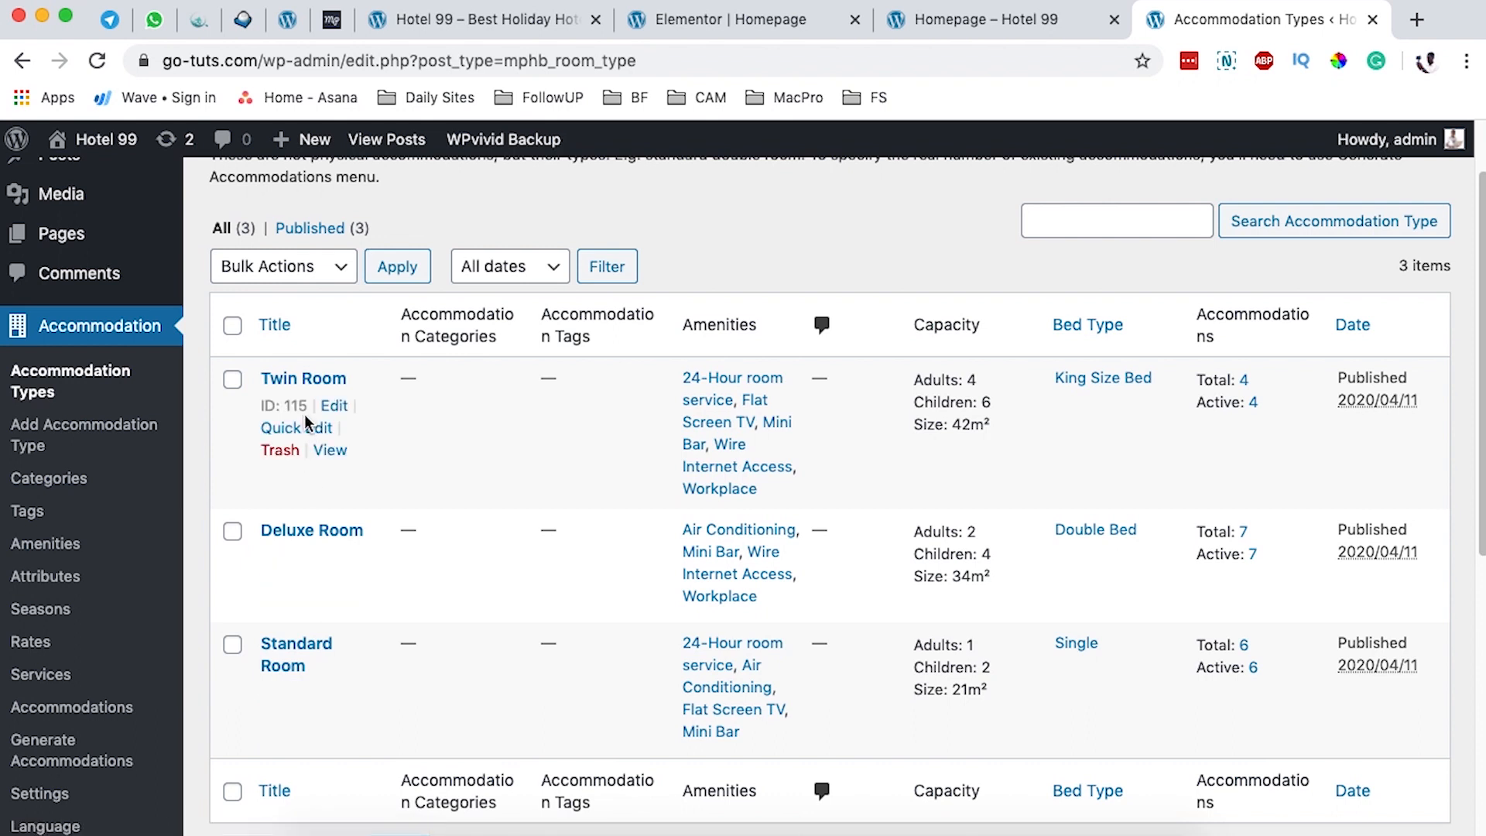
Step: Return to the Elementor homepage editor and set the Single Accommodation widget's ID to 92
{"action": "left_click", "coordinate": [925, 19]}
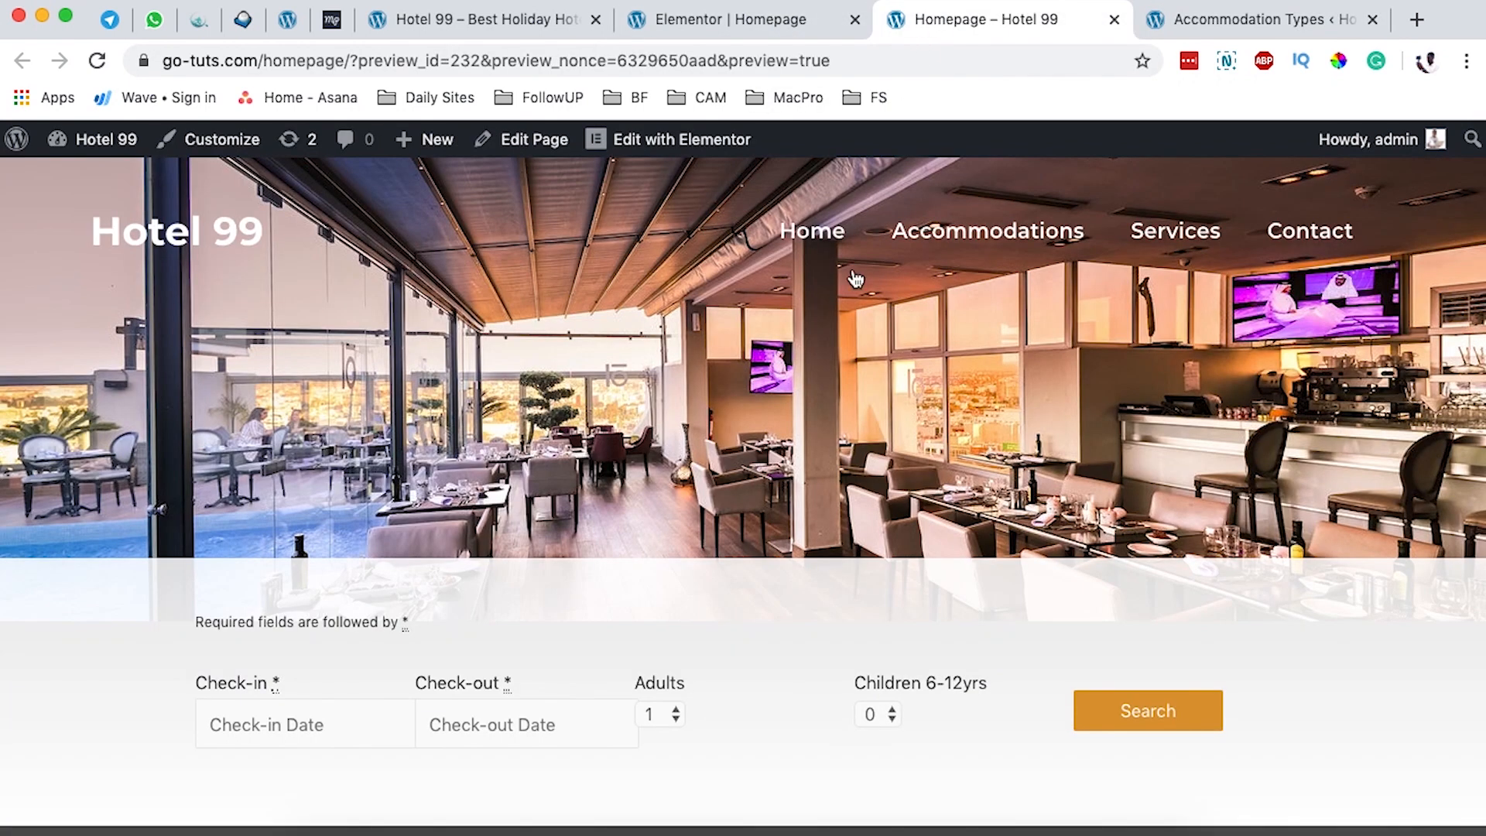
{"action": "left_click", "coordinate": [719, 21]}
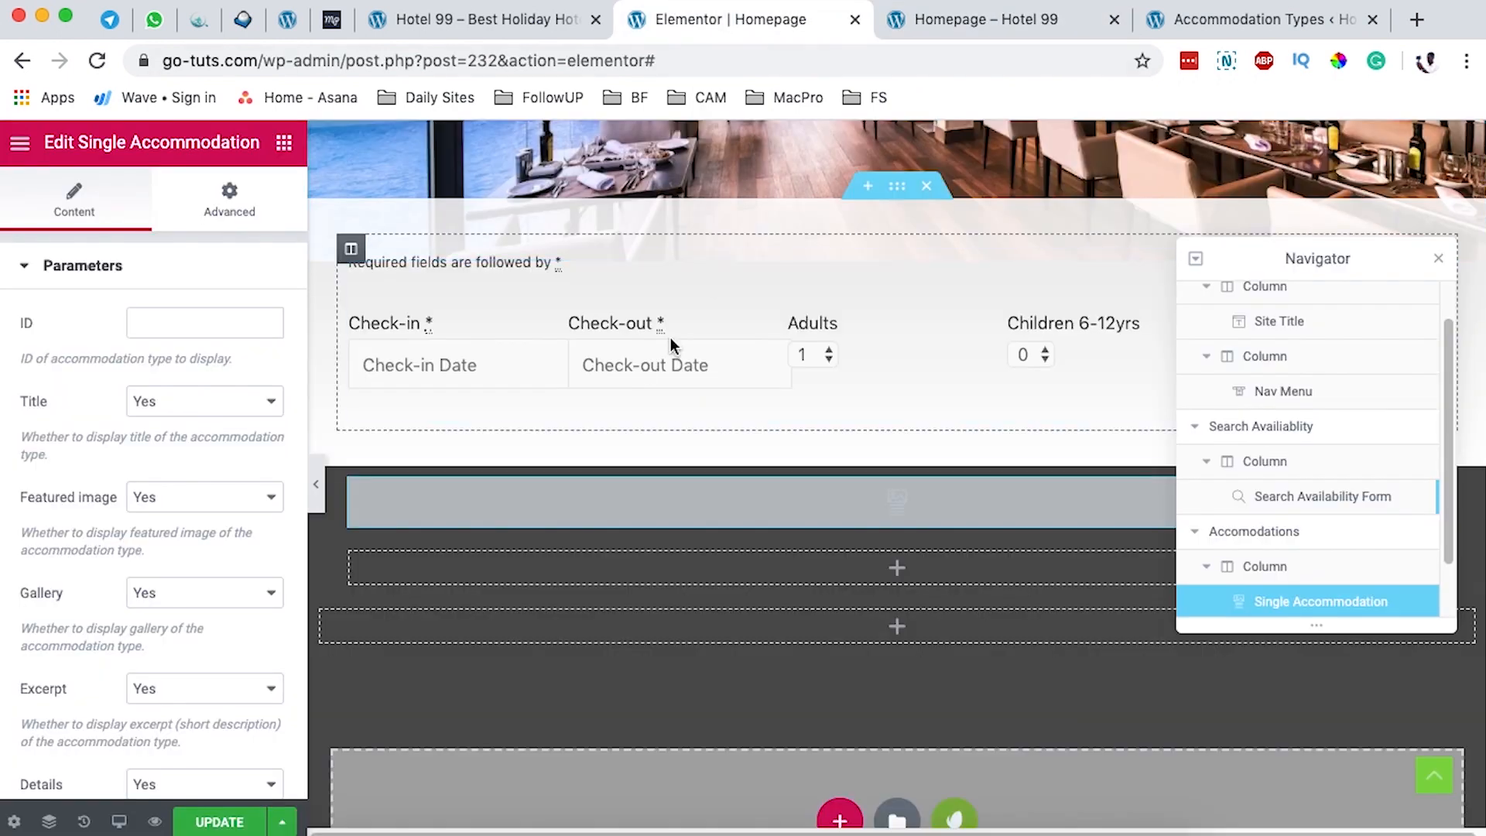
{"action": "left_click", "coordinate": [142, 337]}
{"action": "type", "text": "92"}
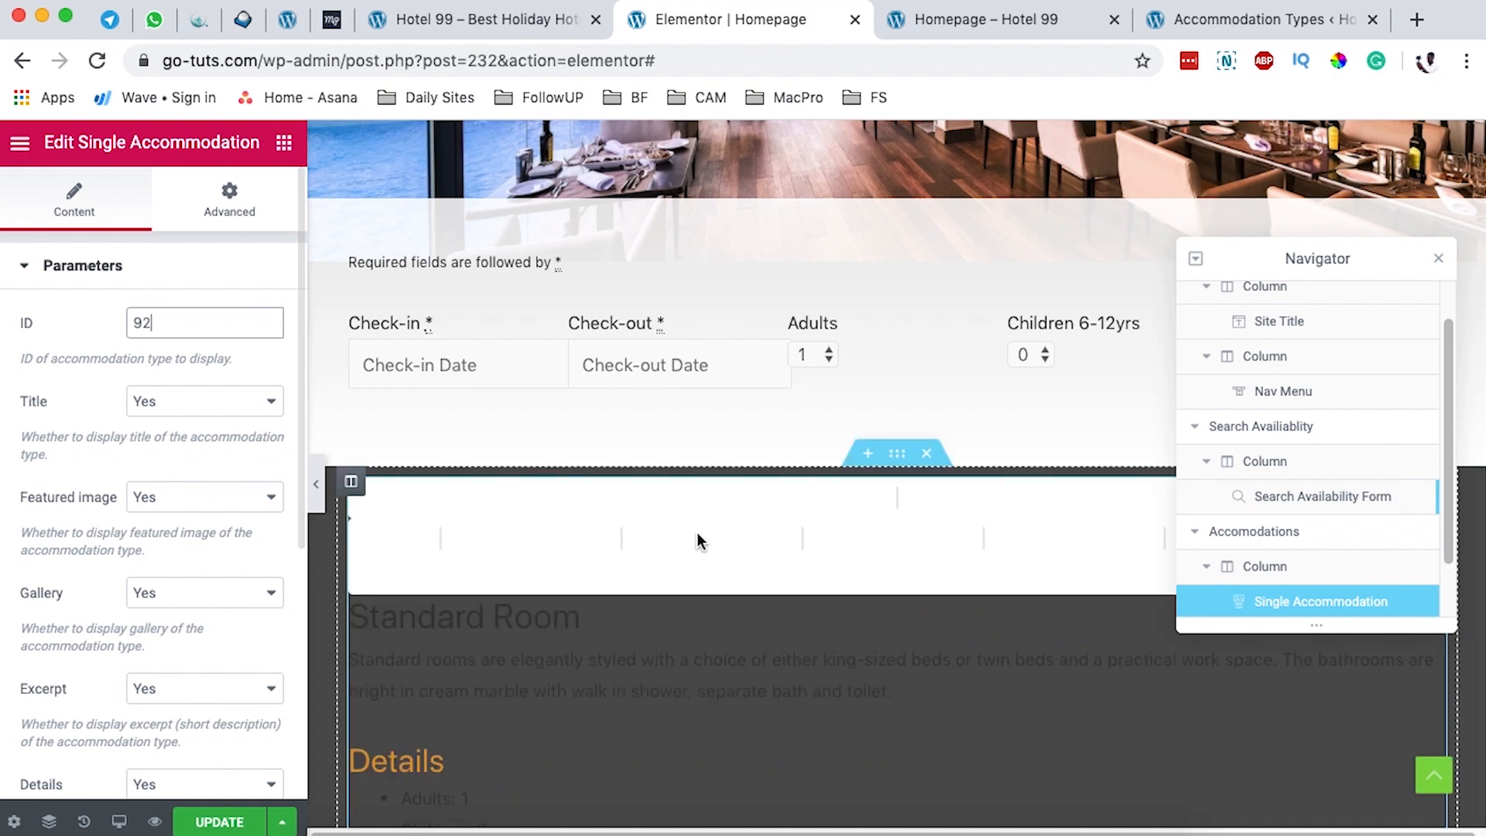
Step: Duplicate the accommodation column and set the copied Single Accommodation widget's ID to 106
{"action": "scroll", "coordinate": [902, 517], "scroll_direction": "down", "scroll_amount": 1}
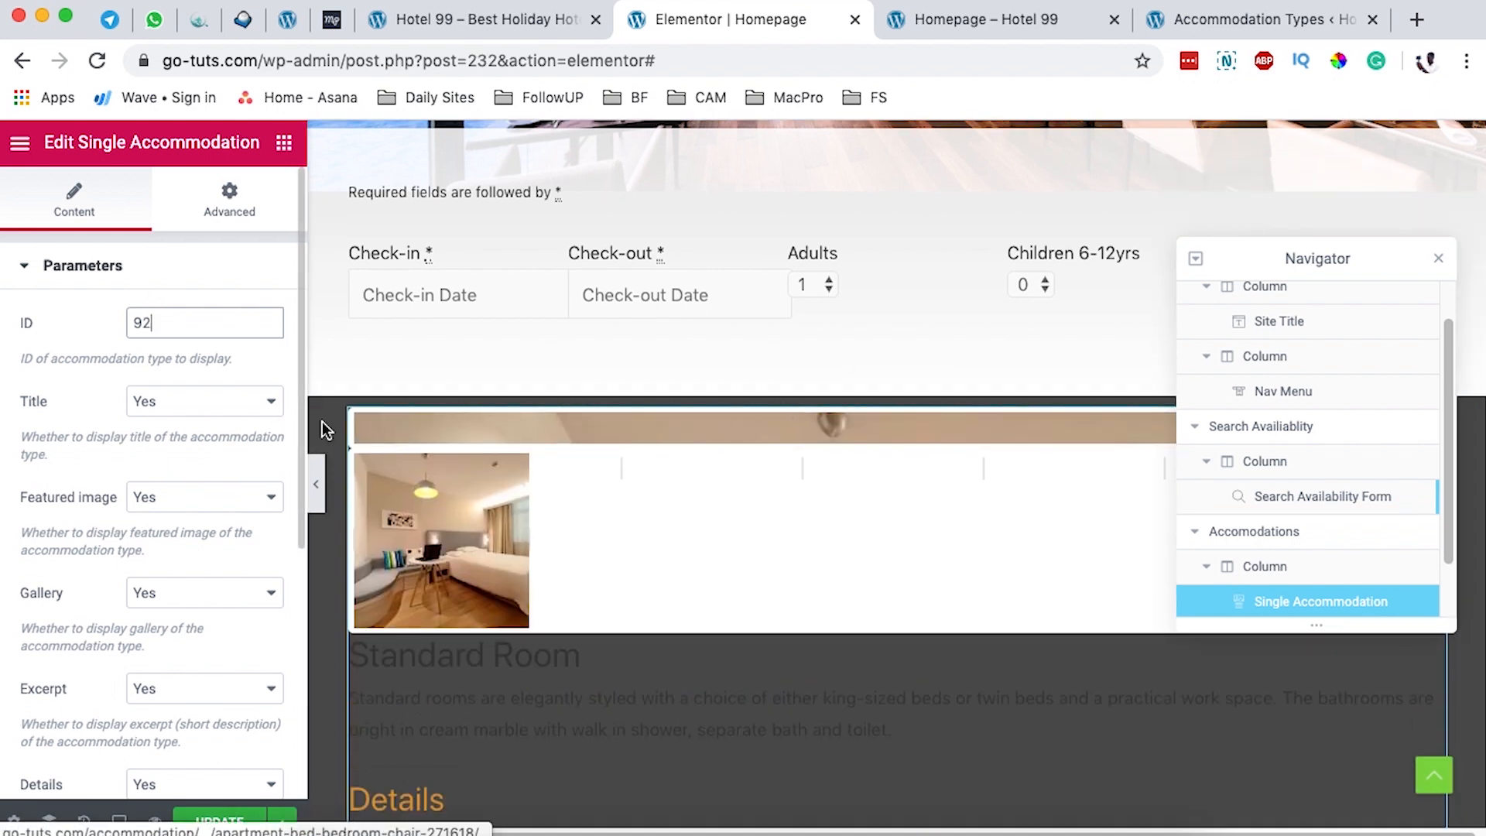
{"action": "right_click", "coordinate": [349, 416]}
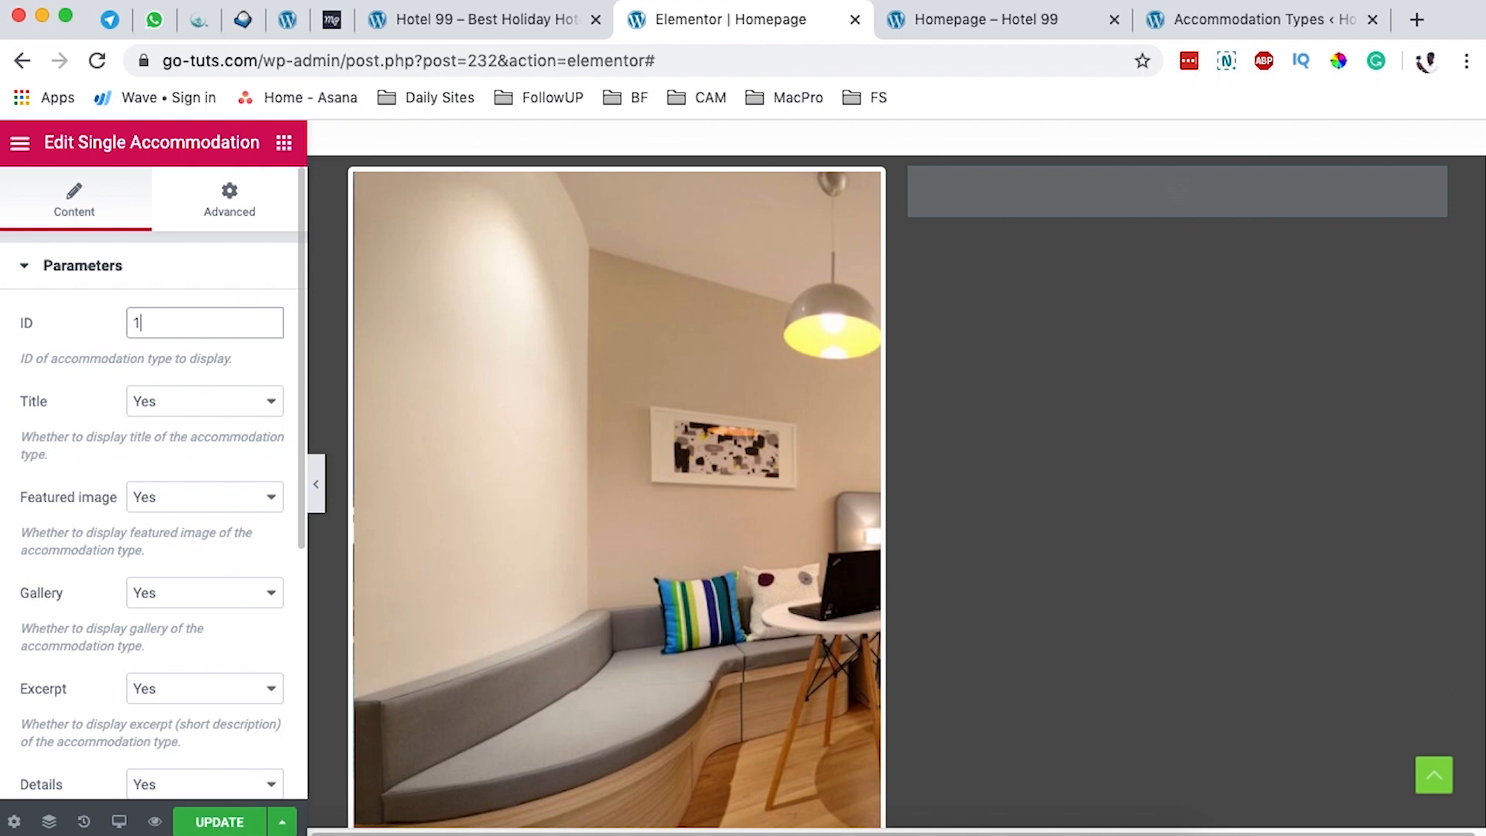
{"action": "type", "text": "06"}
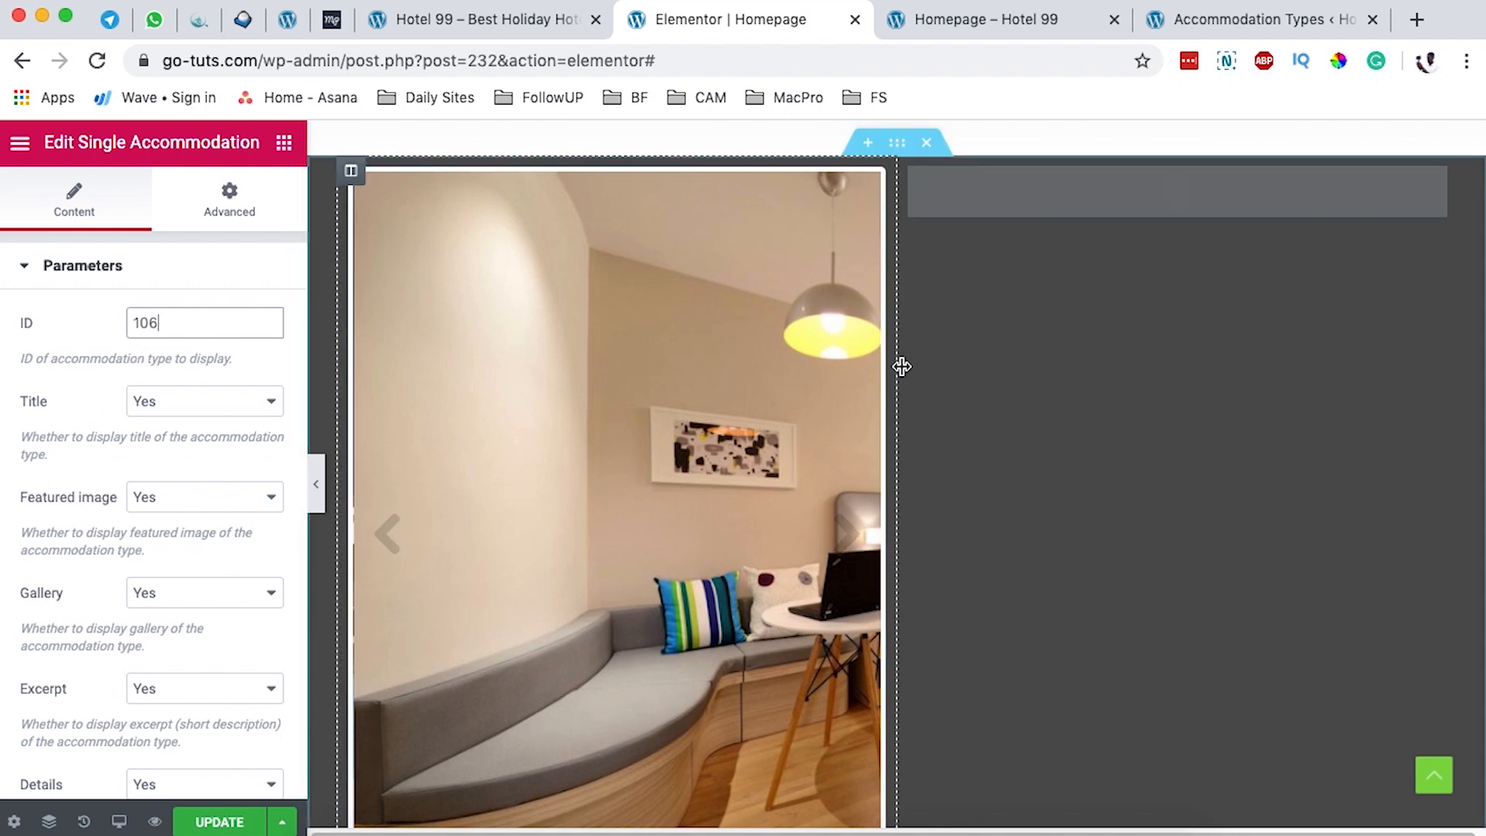
Step: Duplicate the Deluxe Room column and set the new copy's Single Accommodation ID to 115
{"action": "right_click", "coordinate": [910, 170]}
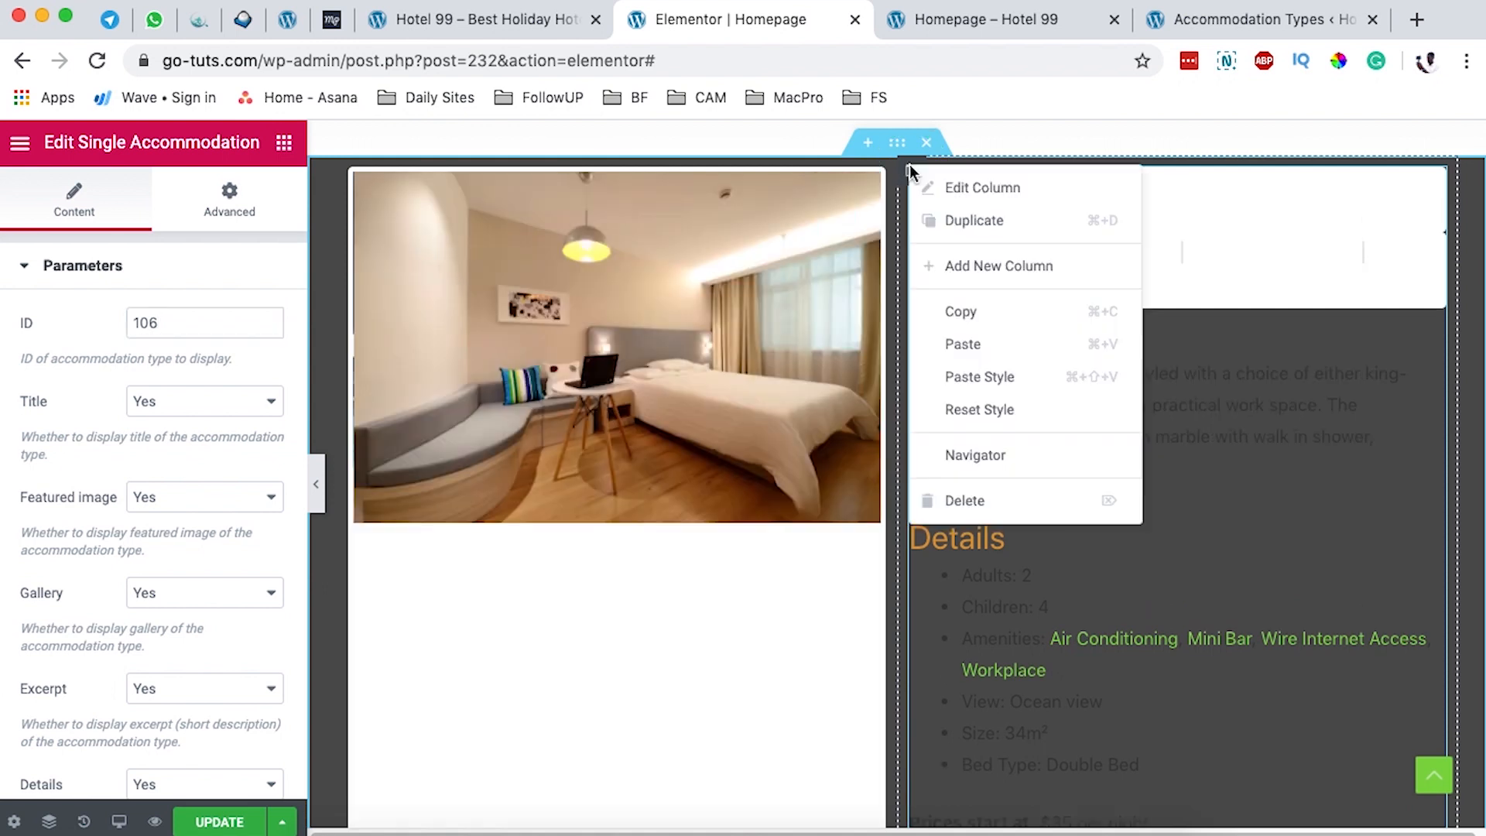
{"action": "left_click", "coordinate": [973, 221]}
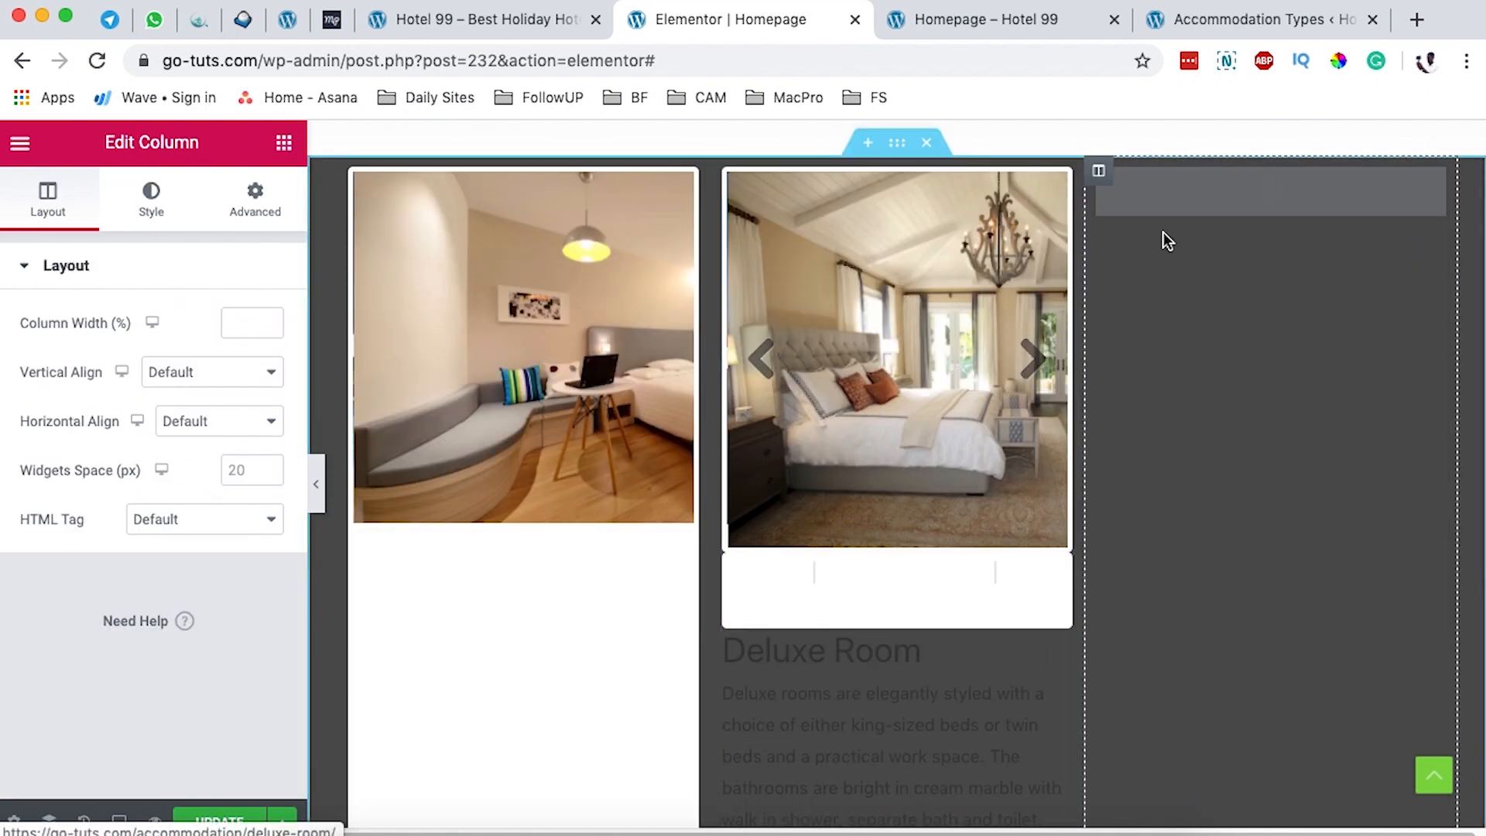
{"action": "left_click", "coordinate": [1429, 186]}
{"action": "left_click_drag", "start_coordinate": [185, 322], "coordinate": [116, 322]}
{"action": "type", "text": "115"}
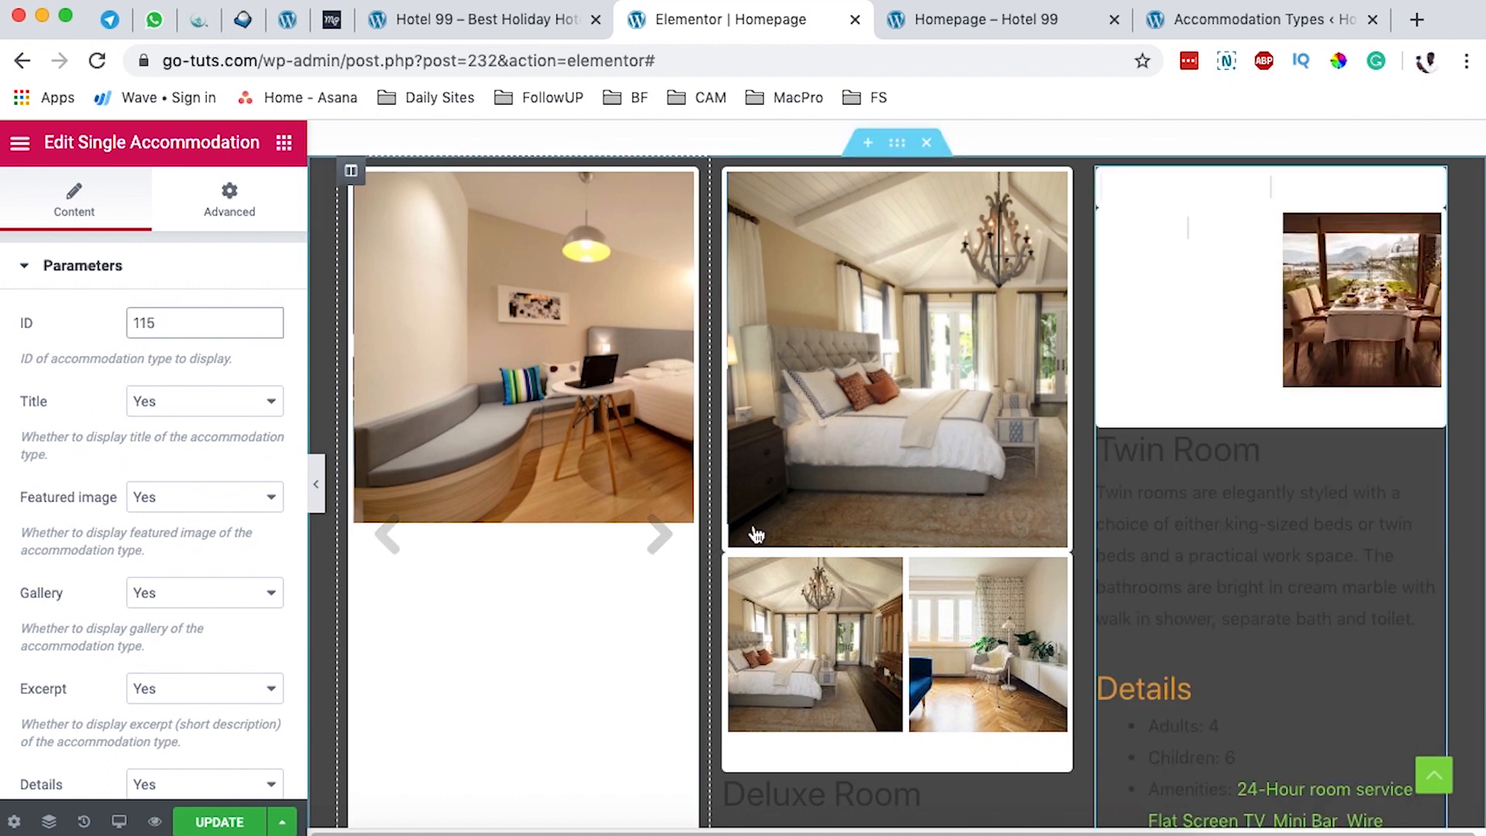
Step: Give the Accommodations section a classic background in solid white
{"action": "scroll", "coordinate": [757, 520], "scroll_direction": "up", "scroll_amount": 1}
{"action": "scroll", "coordinate": [757, 527], "scroll_direction": "up", "scroll_amount": 3}
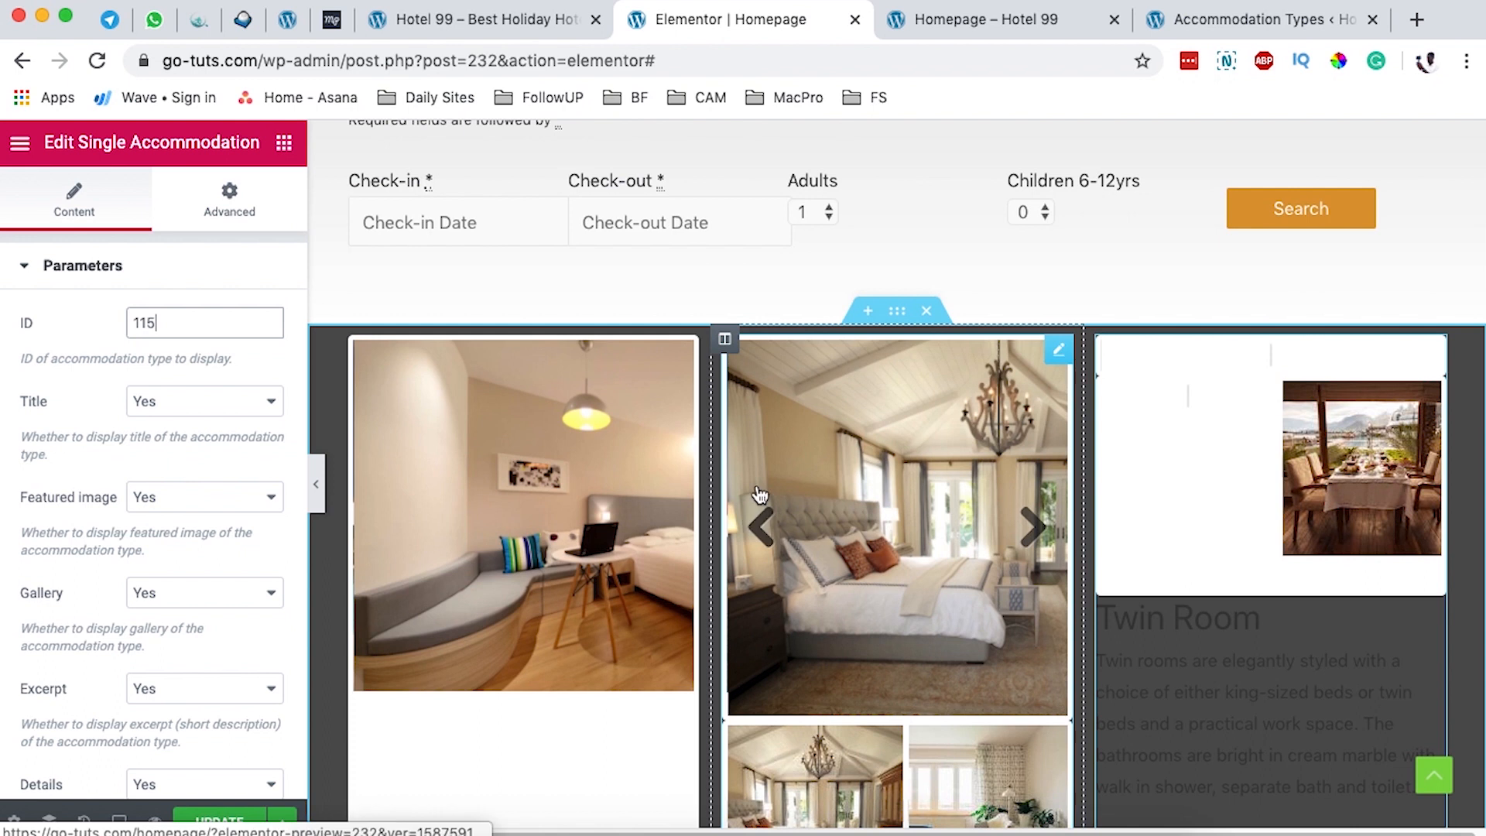
{"action": "left_click", "coordinate": [896, 314]}
{"action": "left_click", "coordinate": [254, 199]}
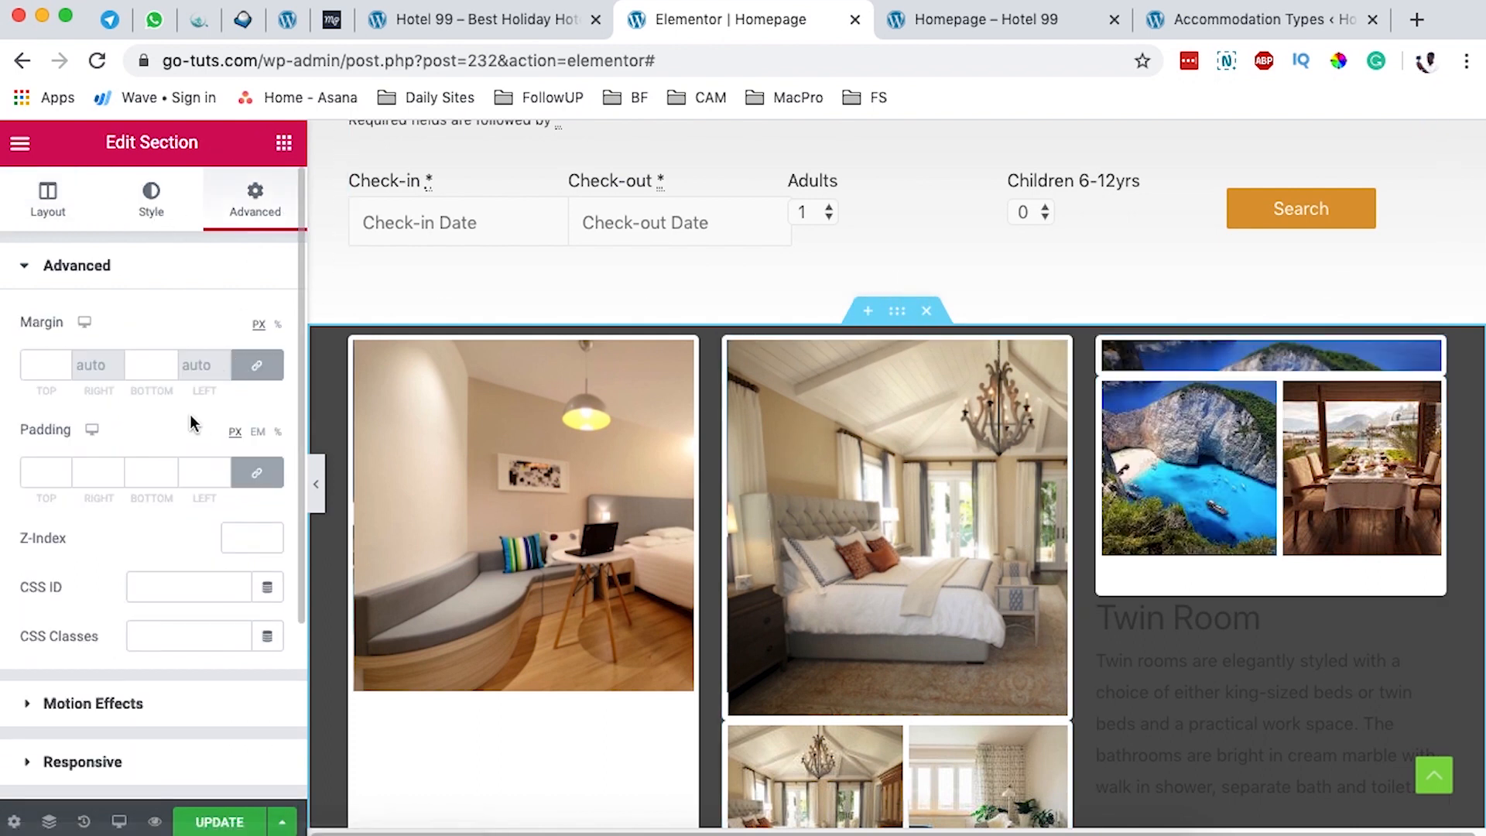
{"action": "left_click", "coordinate": [150, 203]}
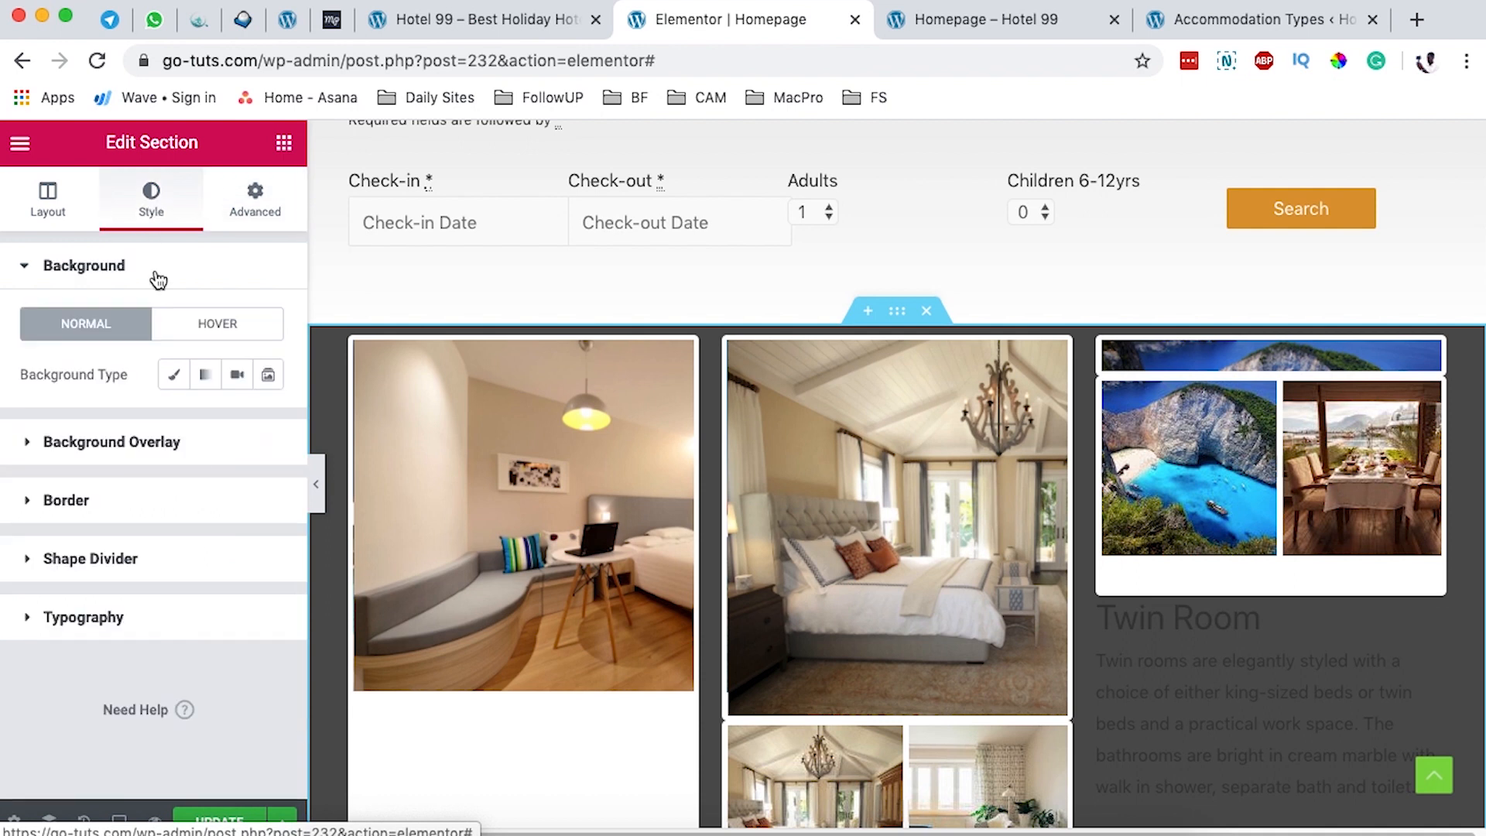
{"action": "left_click", "coordinate": [174, 375]}
{"action": "left_click", "coordinate": [236, 424]}
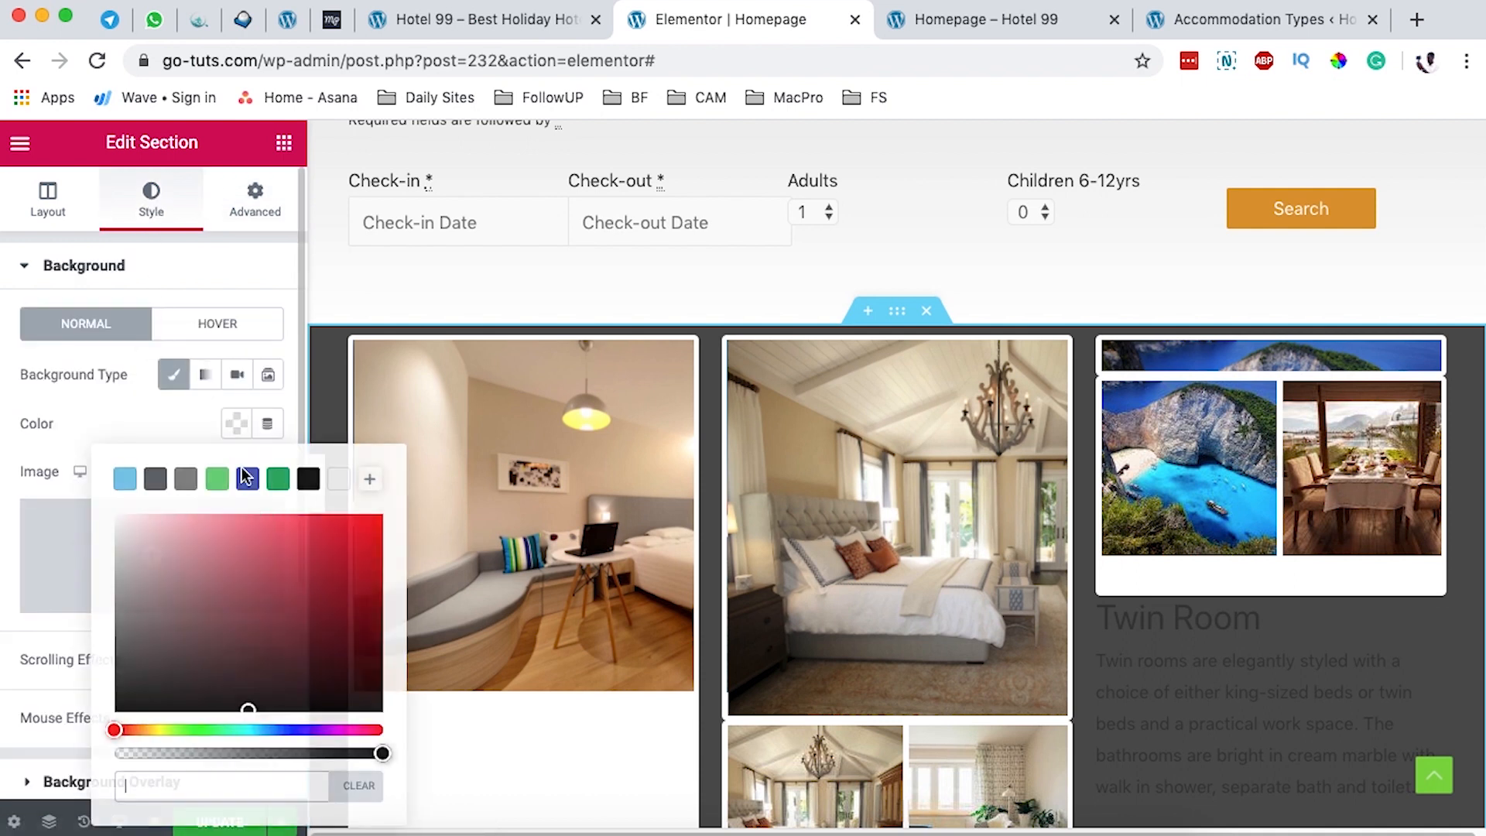
{"action": "left_click", "coordinate": [341, 484]}
{"action": "left_click", "coordinate": [112, 416]}
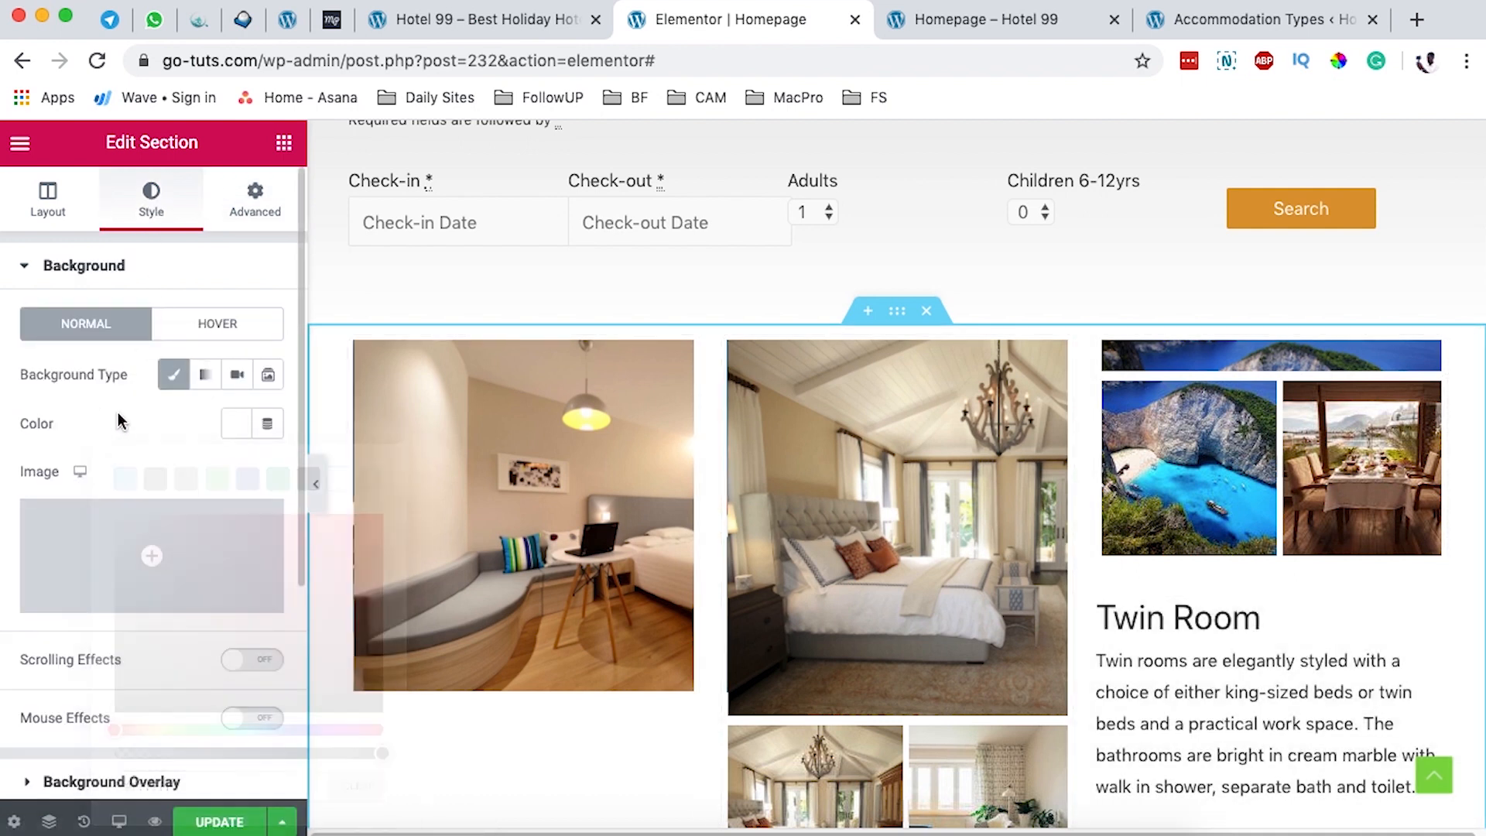
Step: Review the three room columns and compare their images and layout with the accommodation listings on the finished Hotel 99 page
{"action": "scroll", "coordinate": [825, 439], "scroll_direction": "down", "scroll_amount": 1}
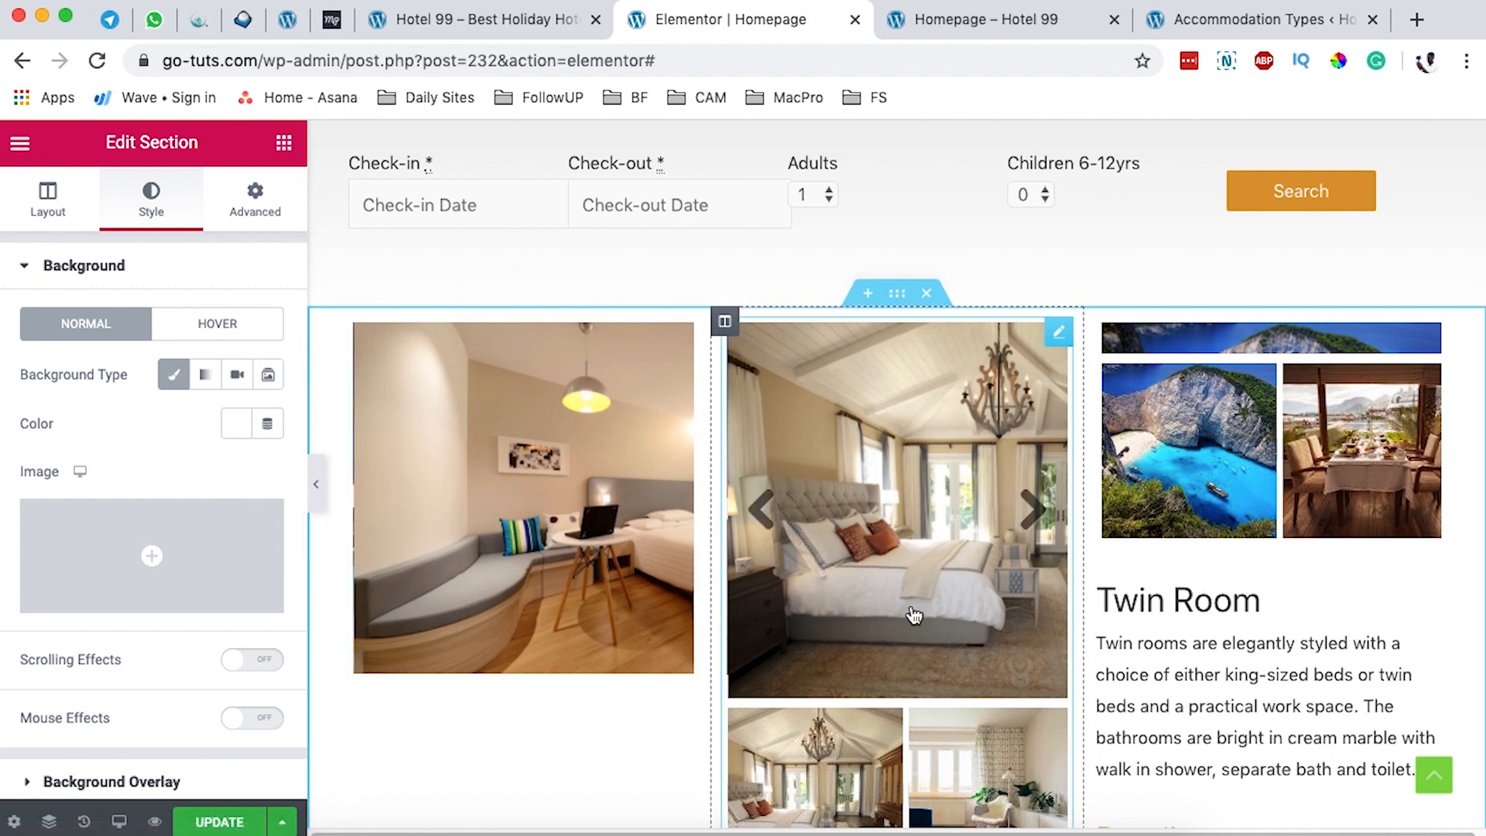
{"action": "scroll", "coordinate": [914, 613], "scroll_direction": "down", "scroll_amount": 2}
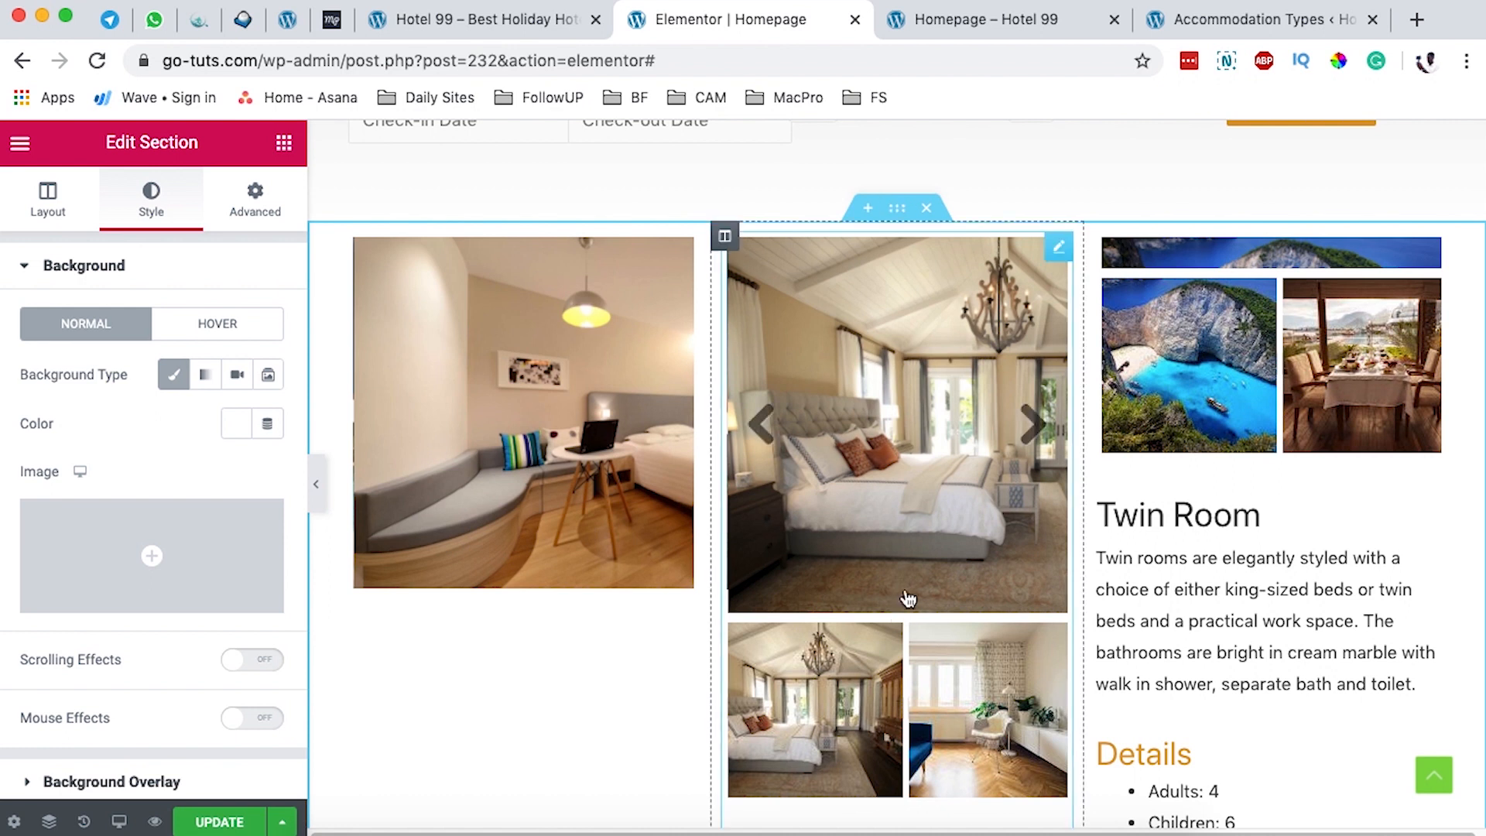
{"action": "left_click", "coordinate": [895, 209]}
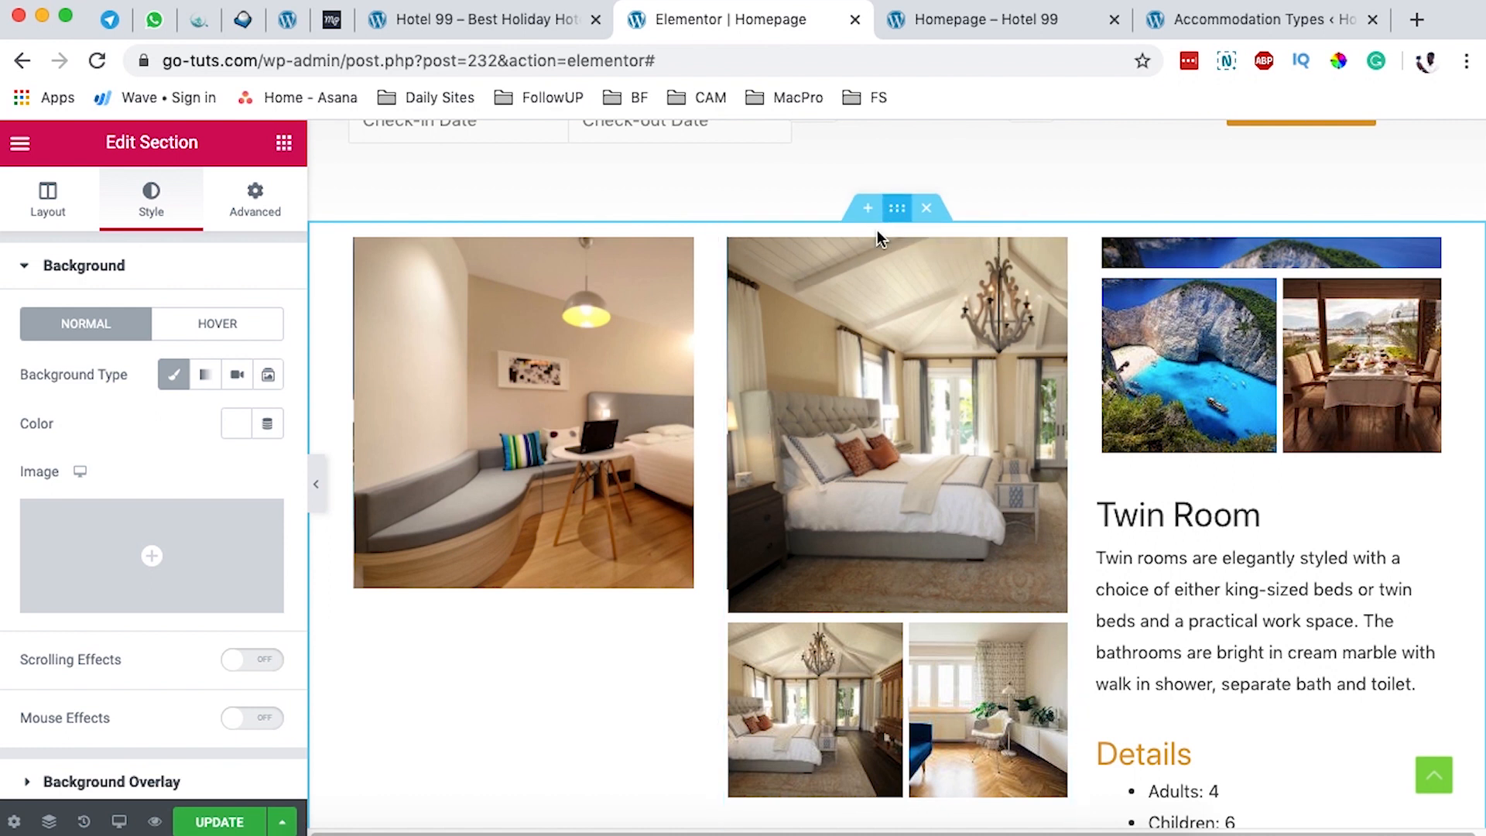
{"action": "scroll", "coordinate": [559, 571], "scroll_direction": "down", "scroll_amount": 2}
{"action": "scroll", "coordinate": [559, 571], "scroll_direction": "up", "scroll_amount": 3}
{"action": "scroll", "coordinate": [663, 569], "scroll_direction": "down", "scroll_amount": 6}
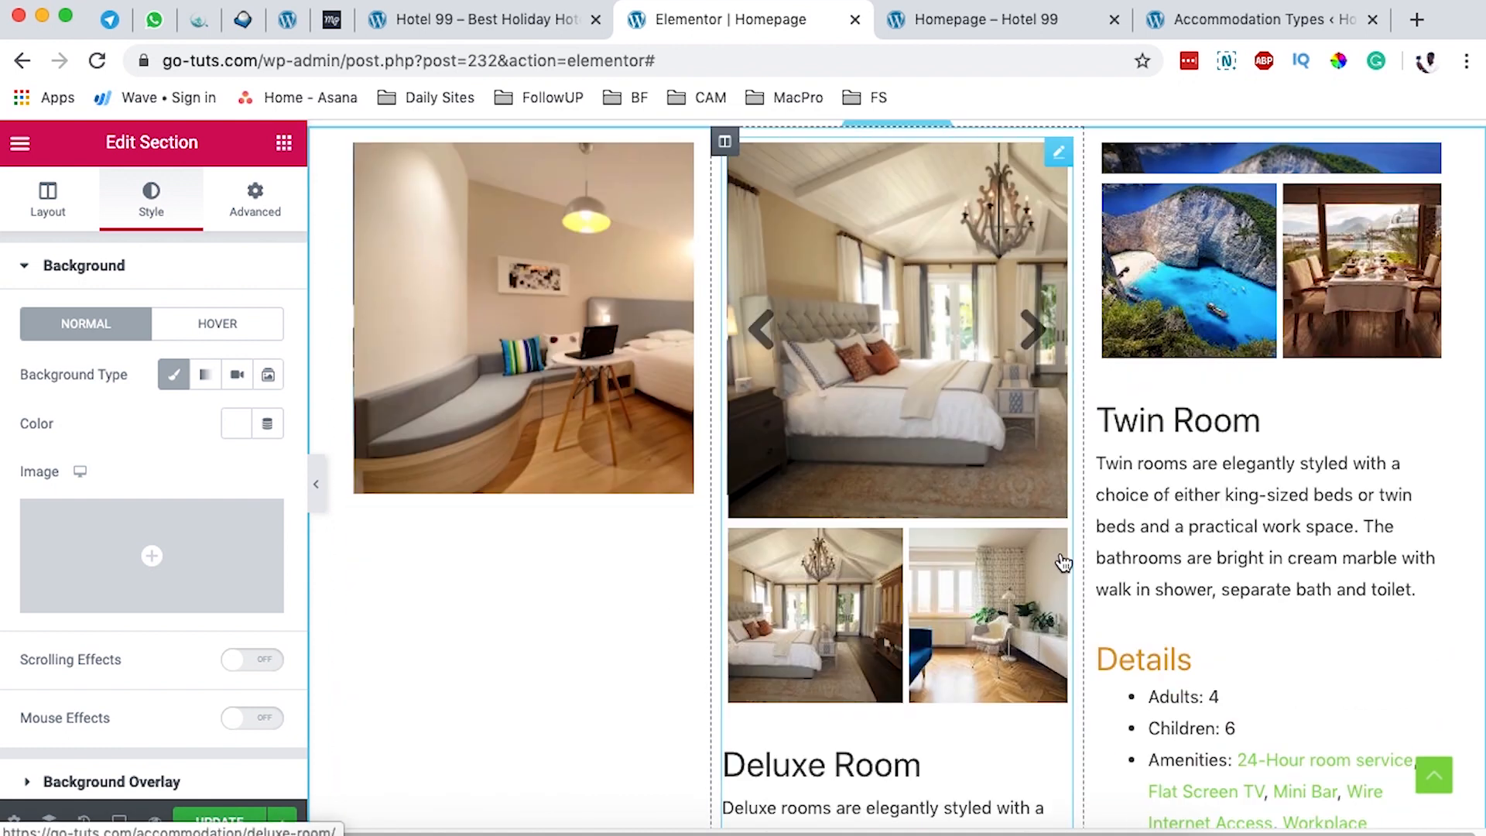
{"action": "scroll", "coordinate": [1064, 561], "scroll_direction": "up", "scroll_amount": 3}
{"action": "left_click", "coordinate": [476, 17]}
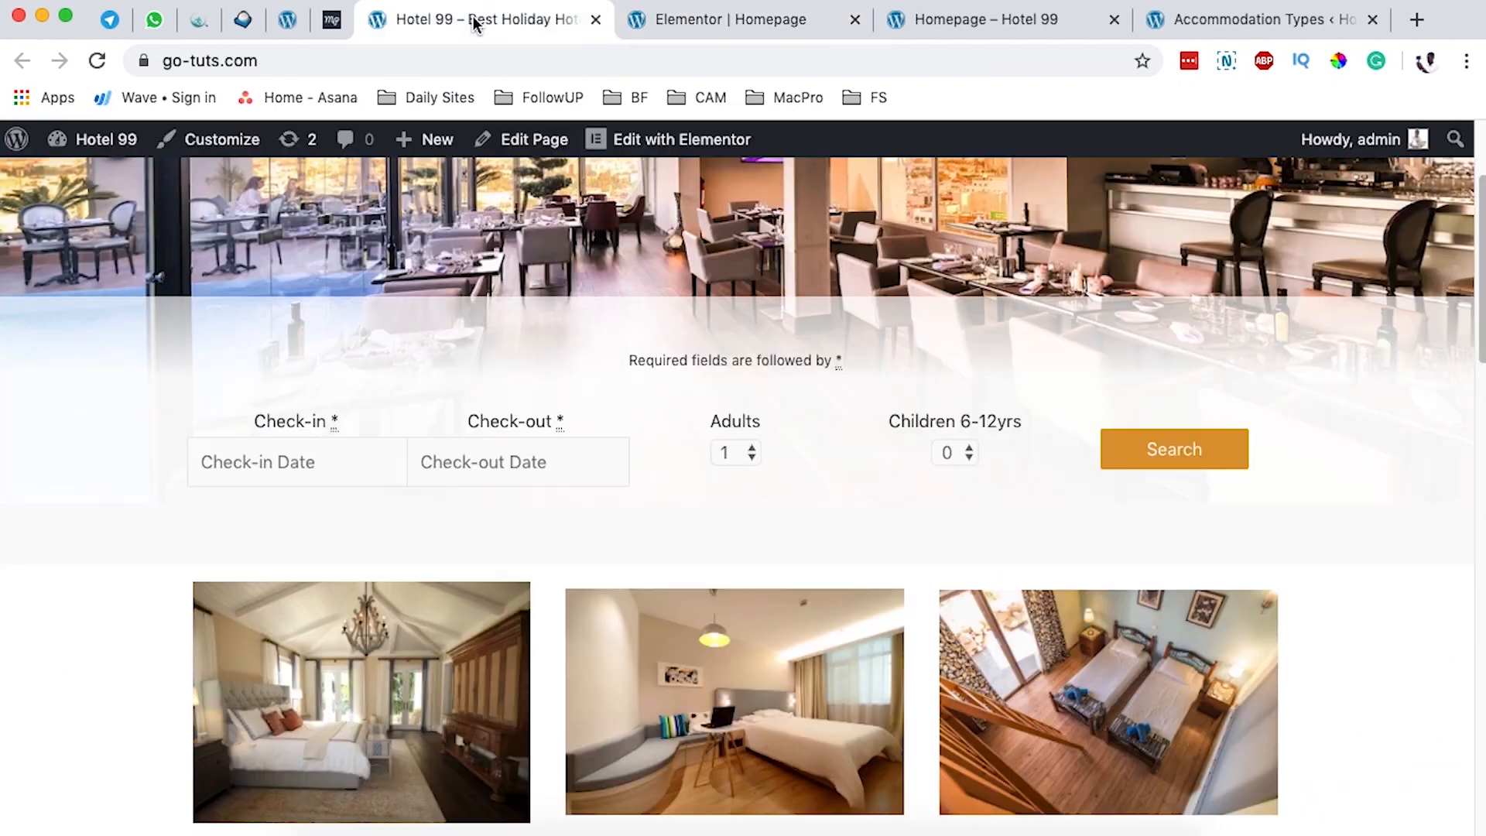
{"action": "scroll", "coordinate": [735, 565], "scroll_direction": "down", "scroll_amount": 5}
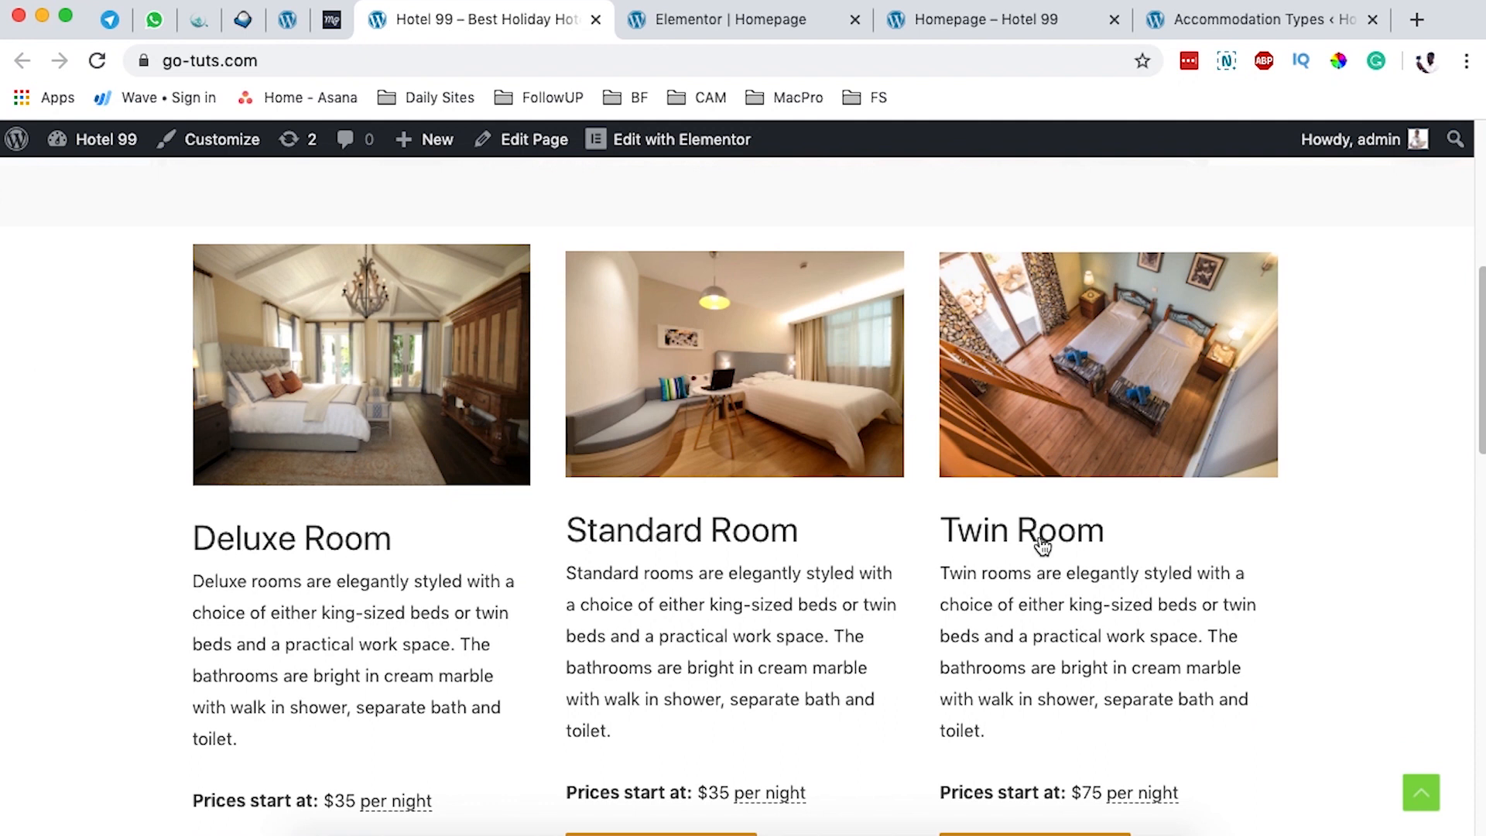
Step: Compare the published homepage's room cards with the room section in the Elementor editor and open the first accommodation's settings
{"action": "scroll", "coordinate": [1084, 542], "scroll_direction": "down", "scroll_amount": 5}
{"action": "left_click", "coordinate": [727, 19]}
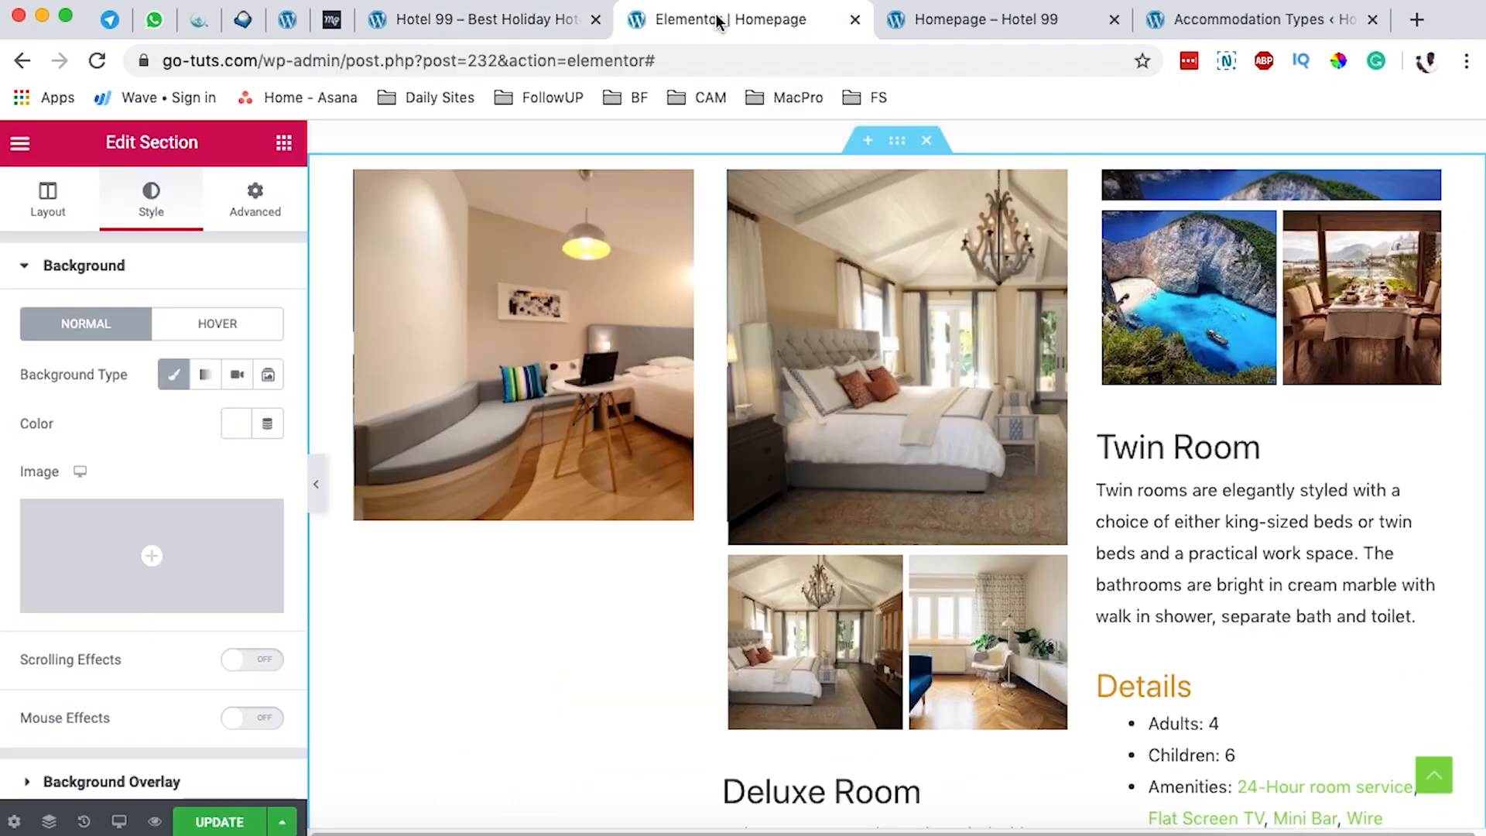
{"action": "scroll", "coordinate": [709, 323], "scroll_direction": "up", "scroll_amount": 1}
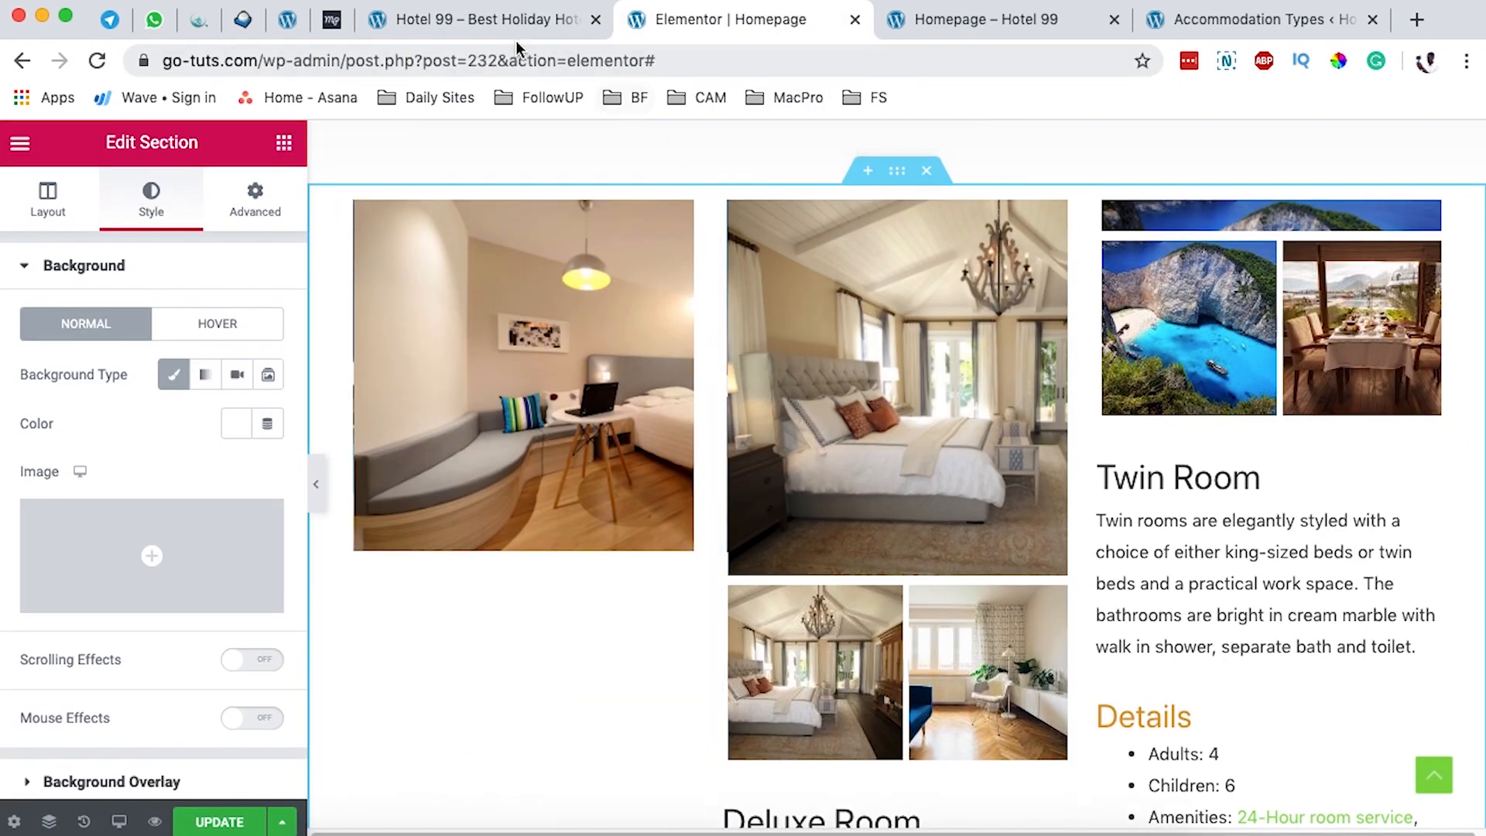
{"action": "left_click", "coordinate": [506, 21]}
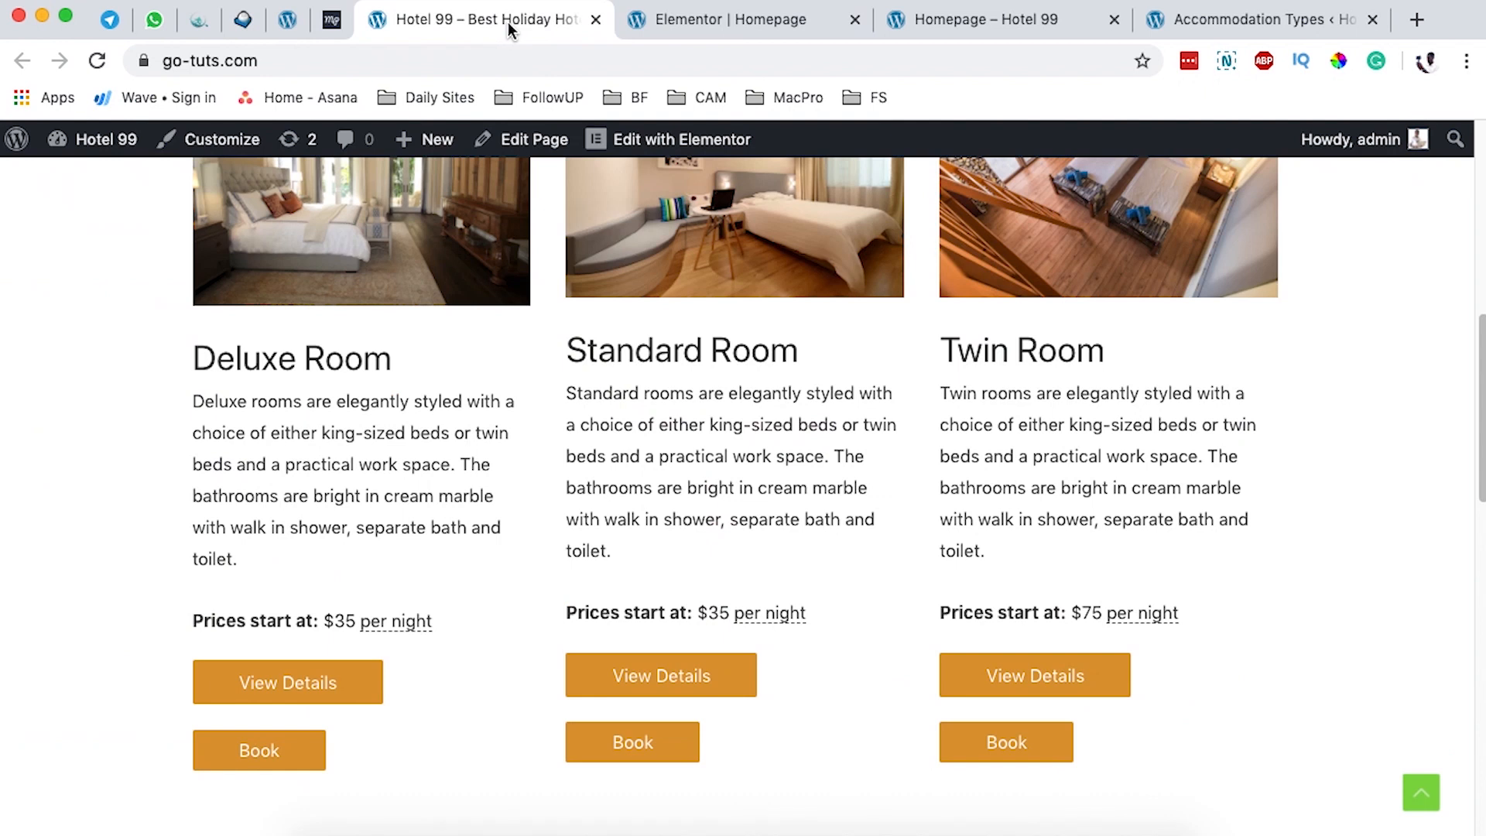
{"action": "left_click", "coordinate": [692, 26]}
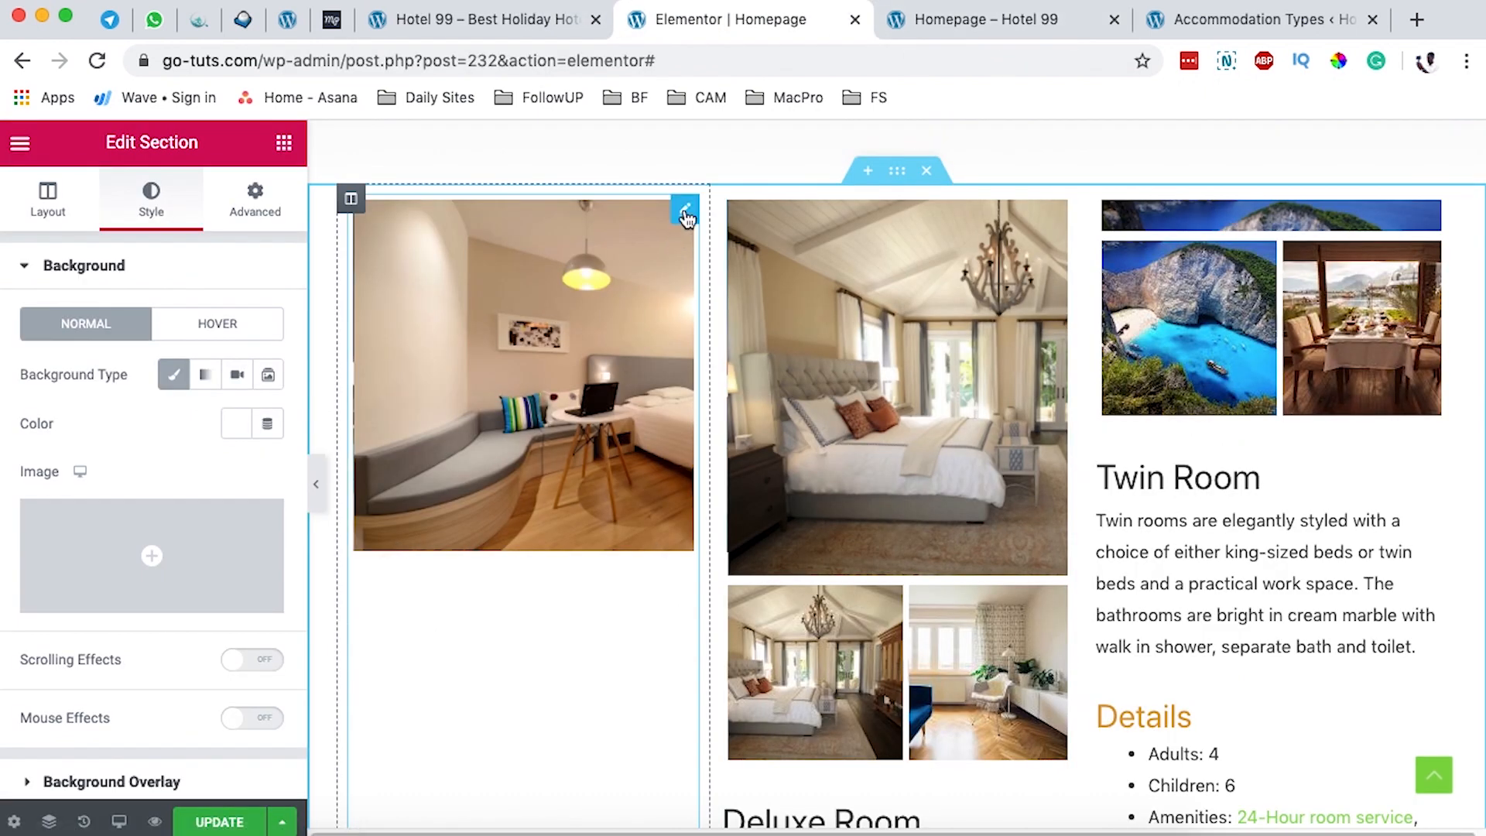
{"action": "left_click", "coordinate": [684, 210]}
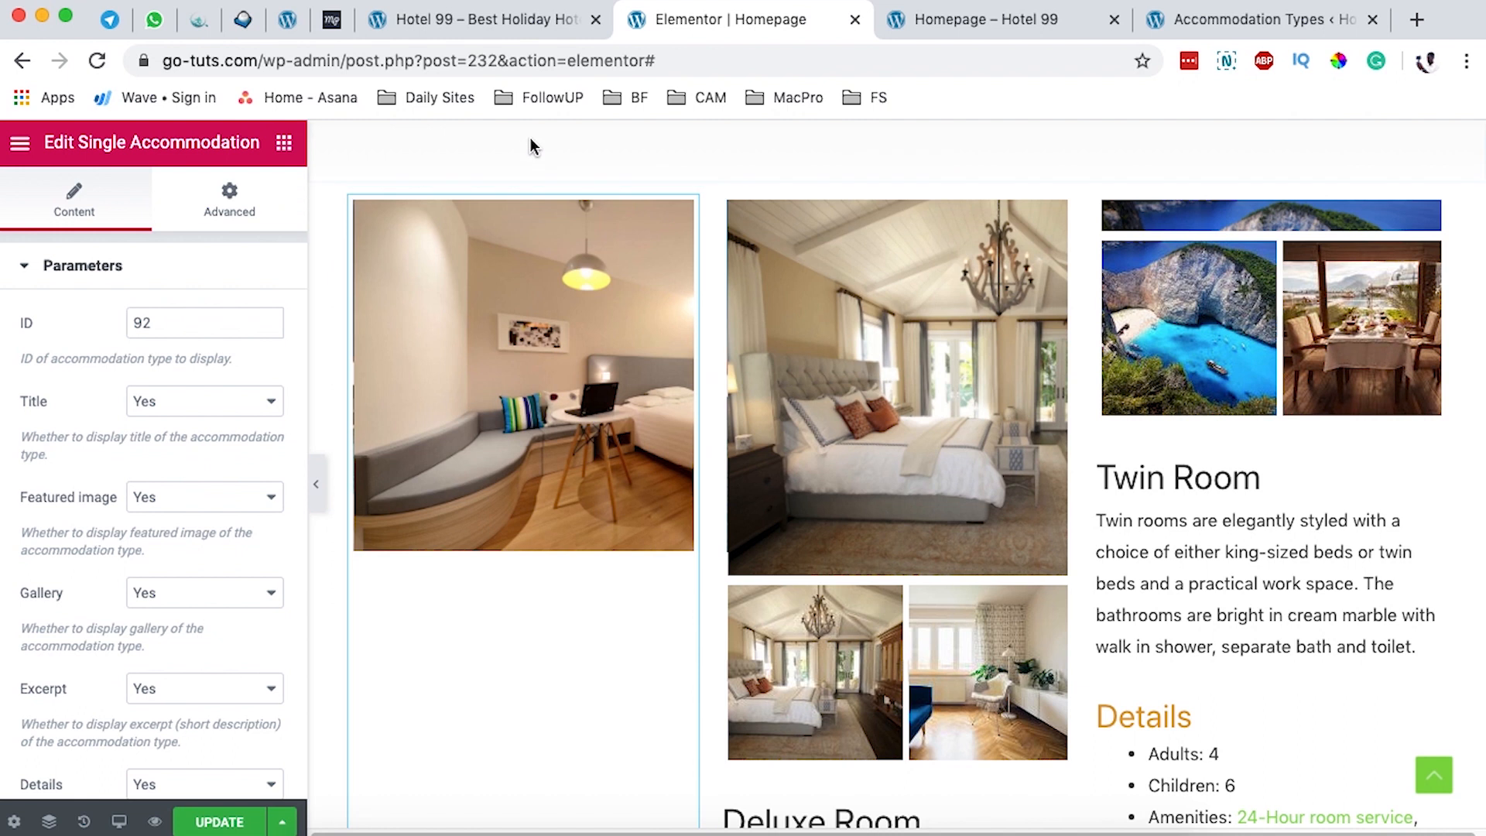
Step: Examine which elements the published homepage's room cards show, from image and title to description, price and buttons
{"action": "left_click", "coordinate": [500, 21]}
{"action": "scroll", "coordinate": [521, 366], "scroll_direction": "up", "scroll_amount": 3}
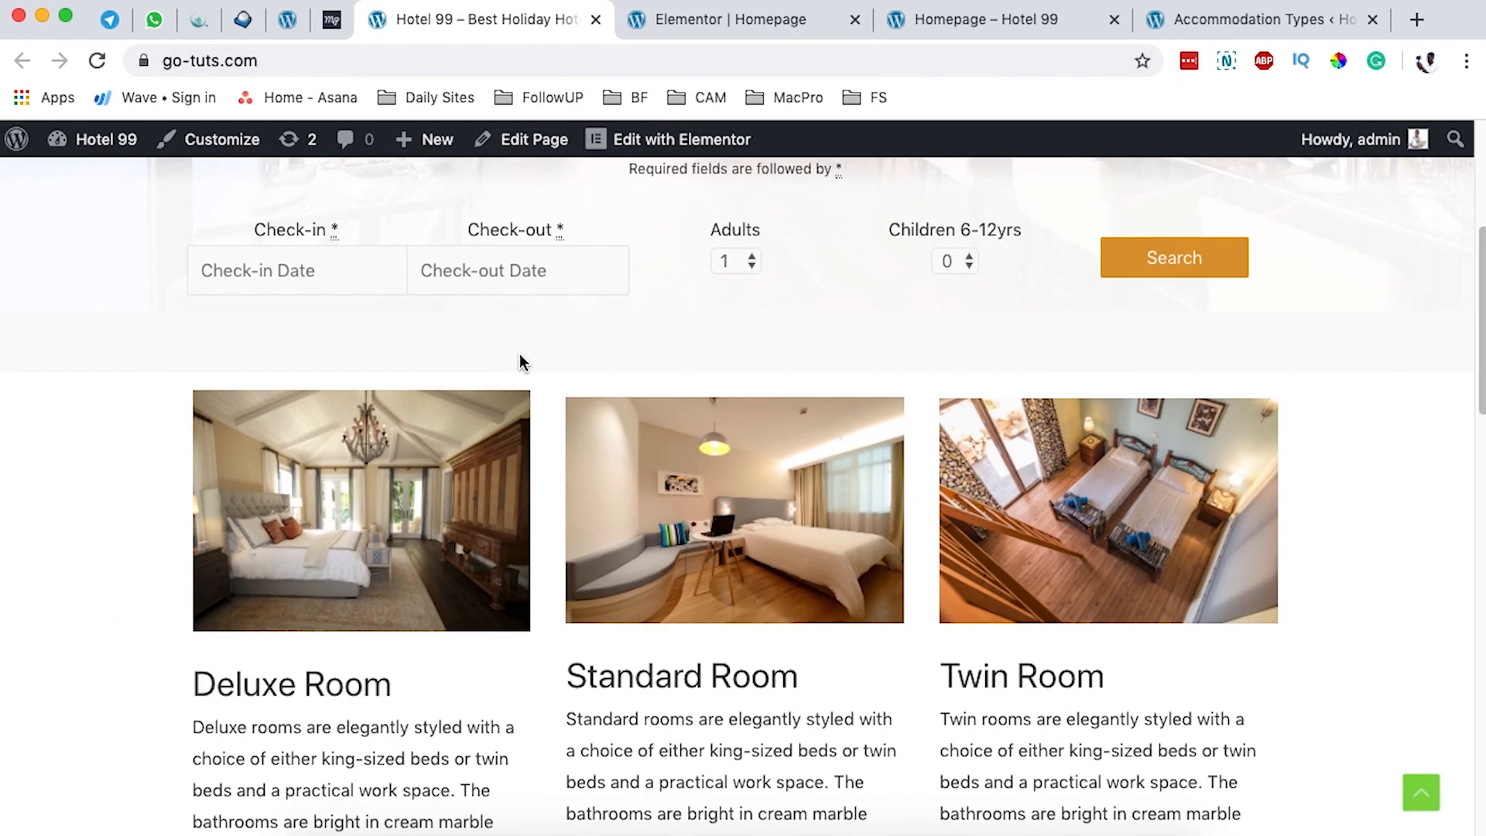
{"action": "scroll", "coordinate": [518, 361], "scroll_direction": "down", "scroll_amount": 1}
{"action": "scroll", "coordinate": [431, 503], "scroll_direction": "down", "scroll_amount": 4}
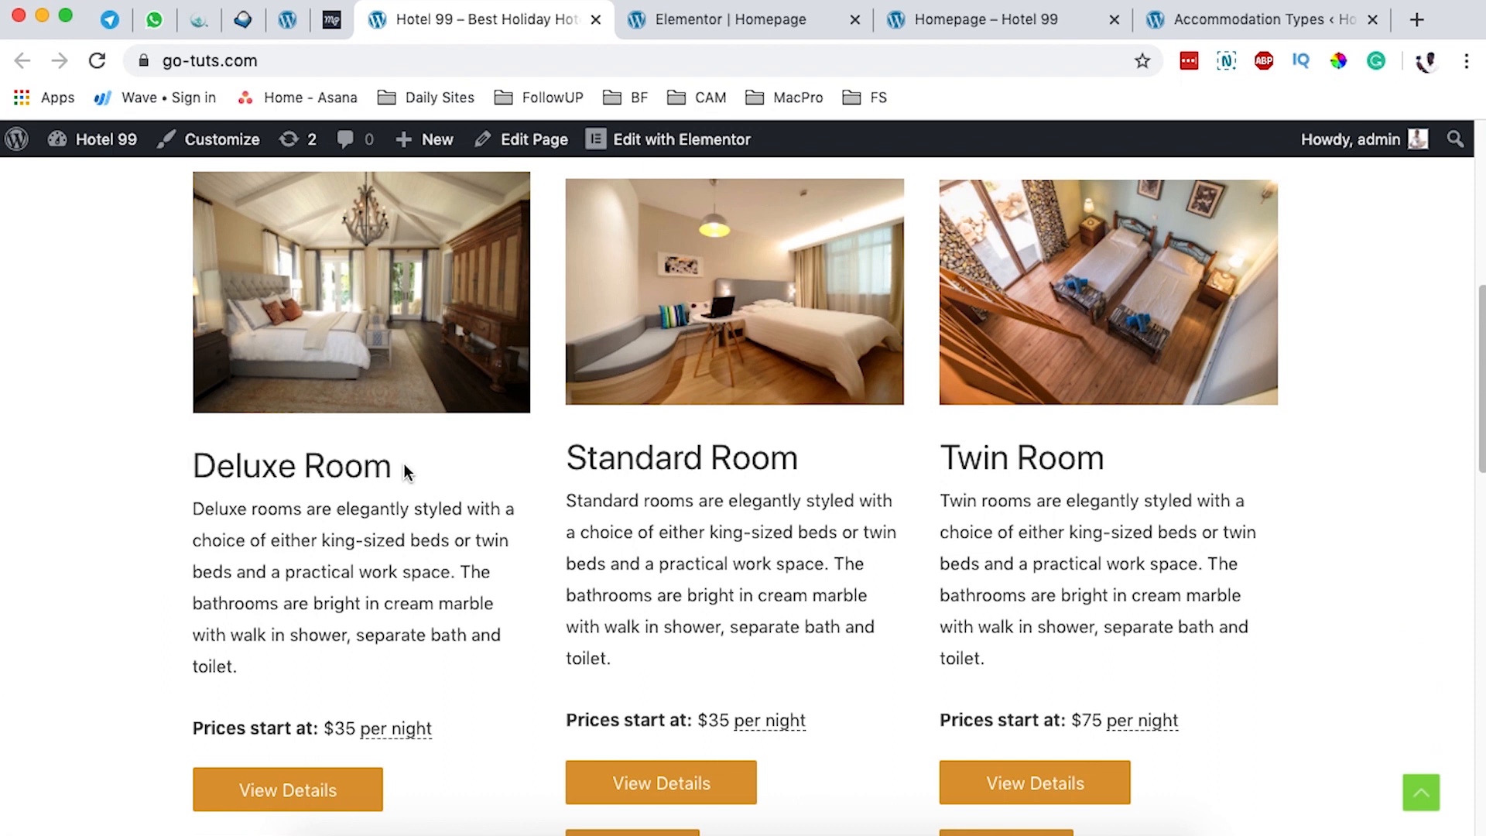
{"action": "scroll", "coordinate": [407, 472], "scroll_direction": "down", "scroll_amount": 1}
{"action": "left_click_drag", "start_coordinate": [196, 449], "coordinate": [223, 614]}
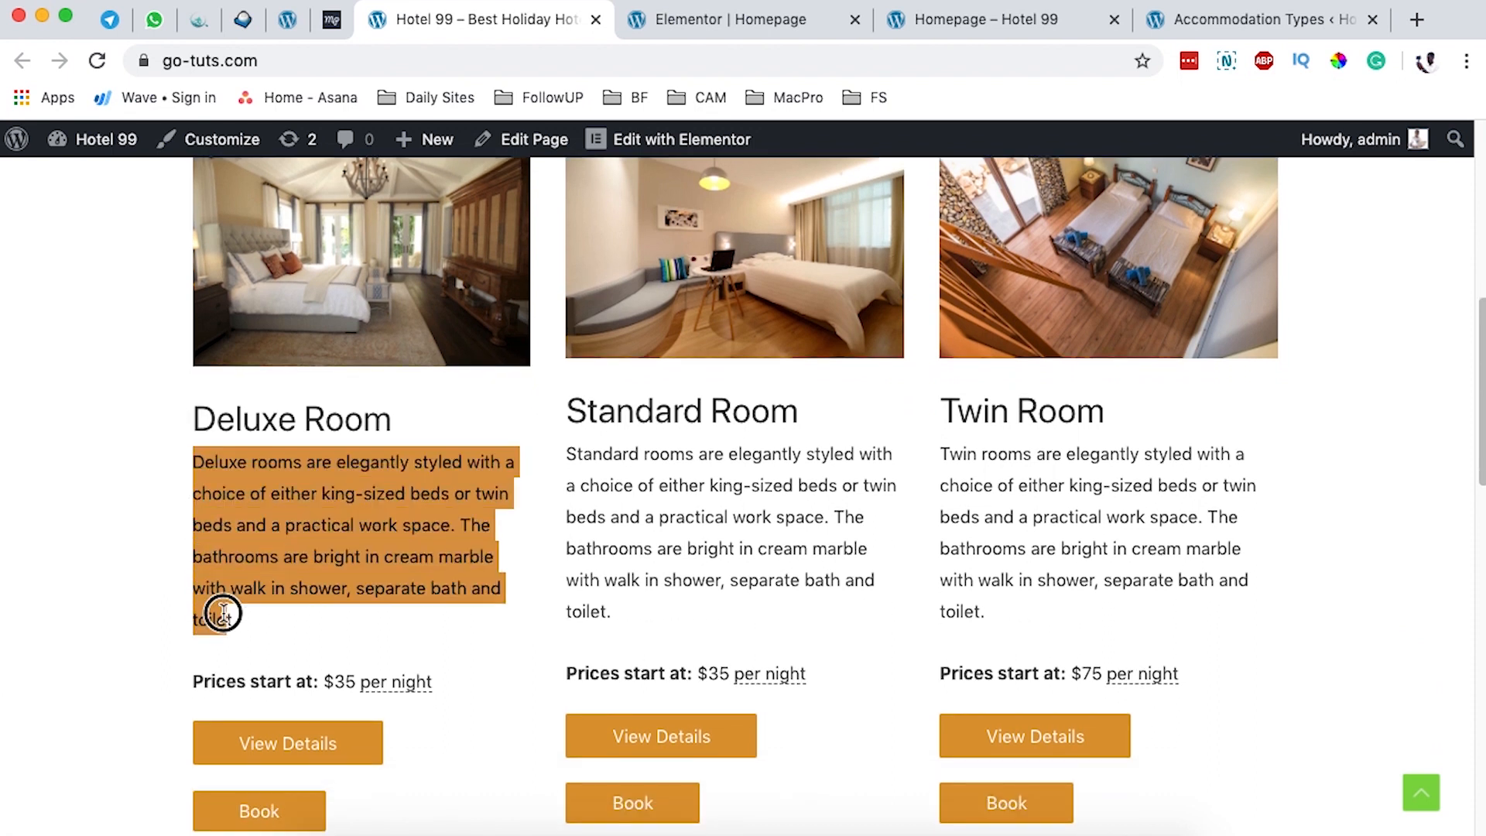
{"action": "scroll", "coordinate": [393, 687], "scroll_direction": "down", "scroll_amount": 2}
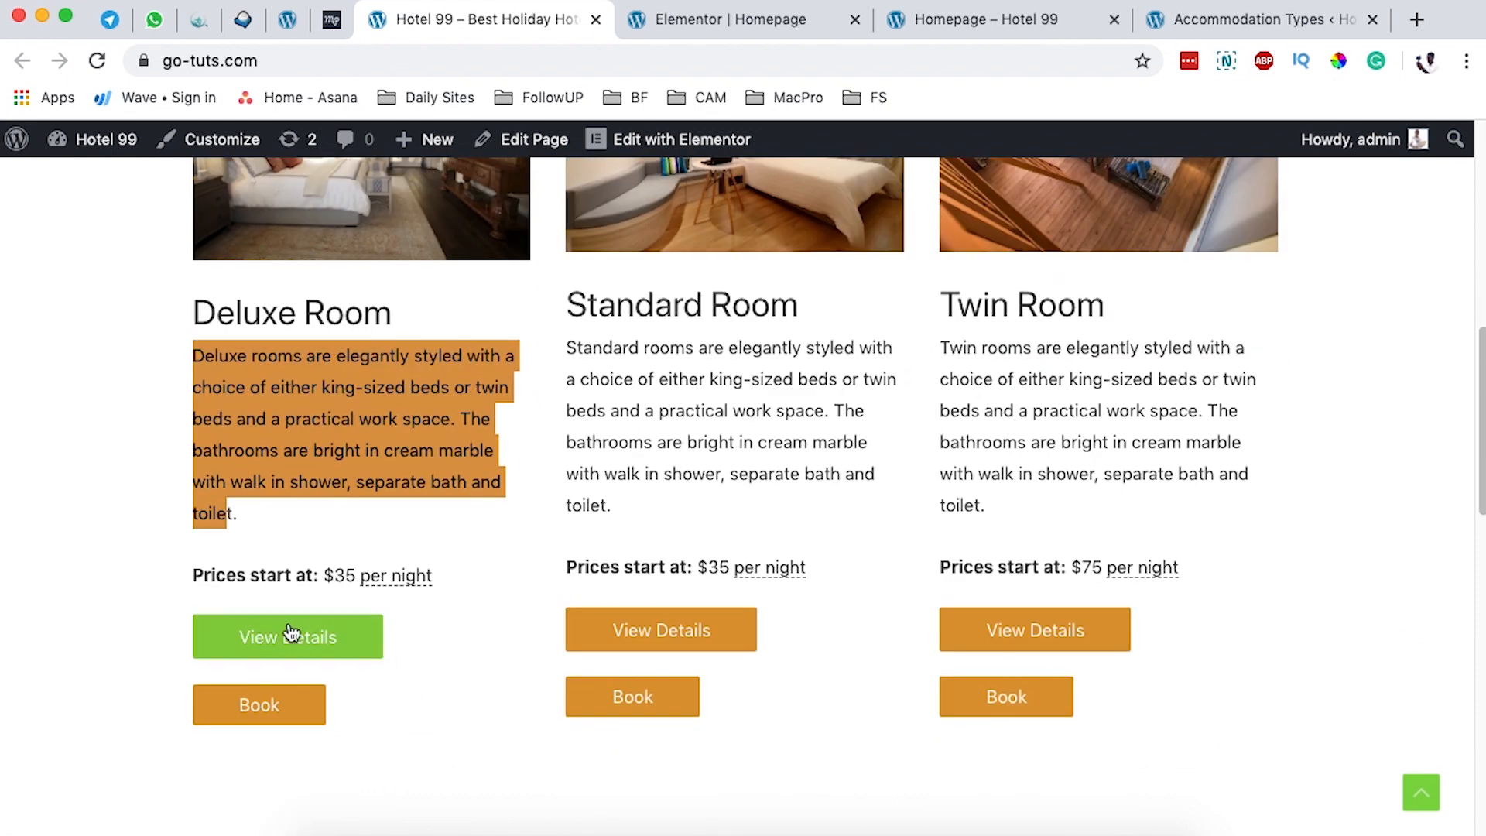
Step: In the Elementor editor, set Gallery and Details to No for the Standard Room accommodation
{"action": "left_click", "coordinate": [983, 21]}
{"action": "left_click", "coordinate": [717, 24]}
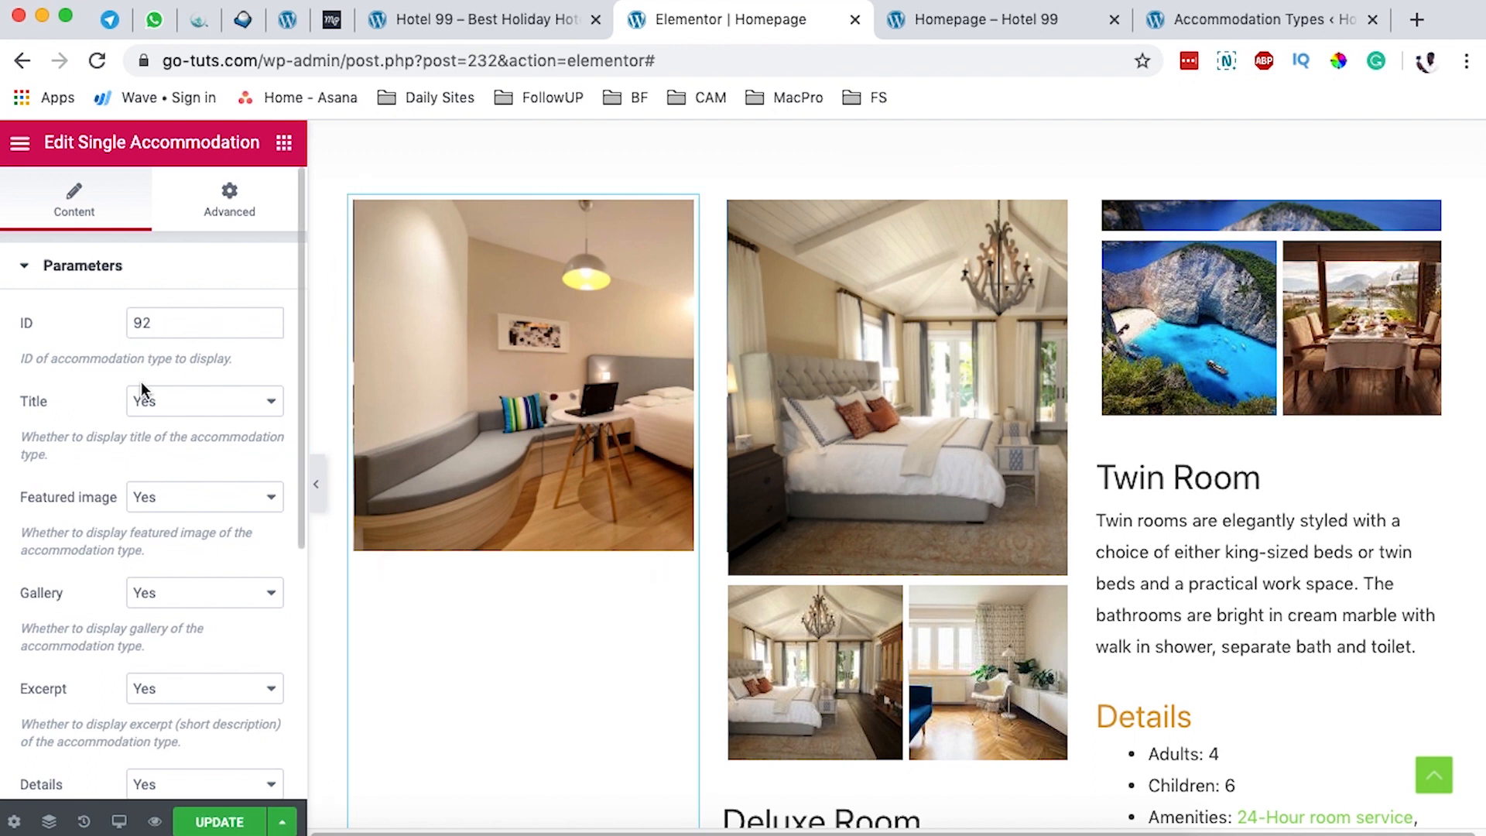
{"action": "scroll", "coordinate": [98, 427], "scroll_direction": "down", "scroll_amount": 1}
{"action": "scroll", "coordinate": [155, 389], "scroll_direction": "down", "scroll_amount": 3}
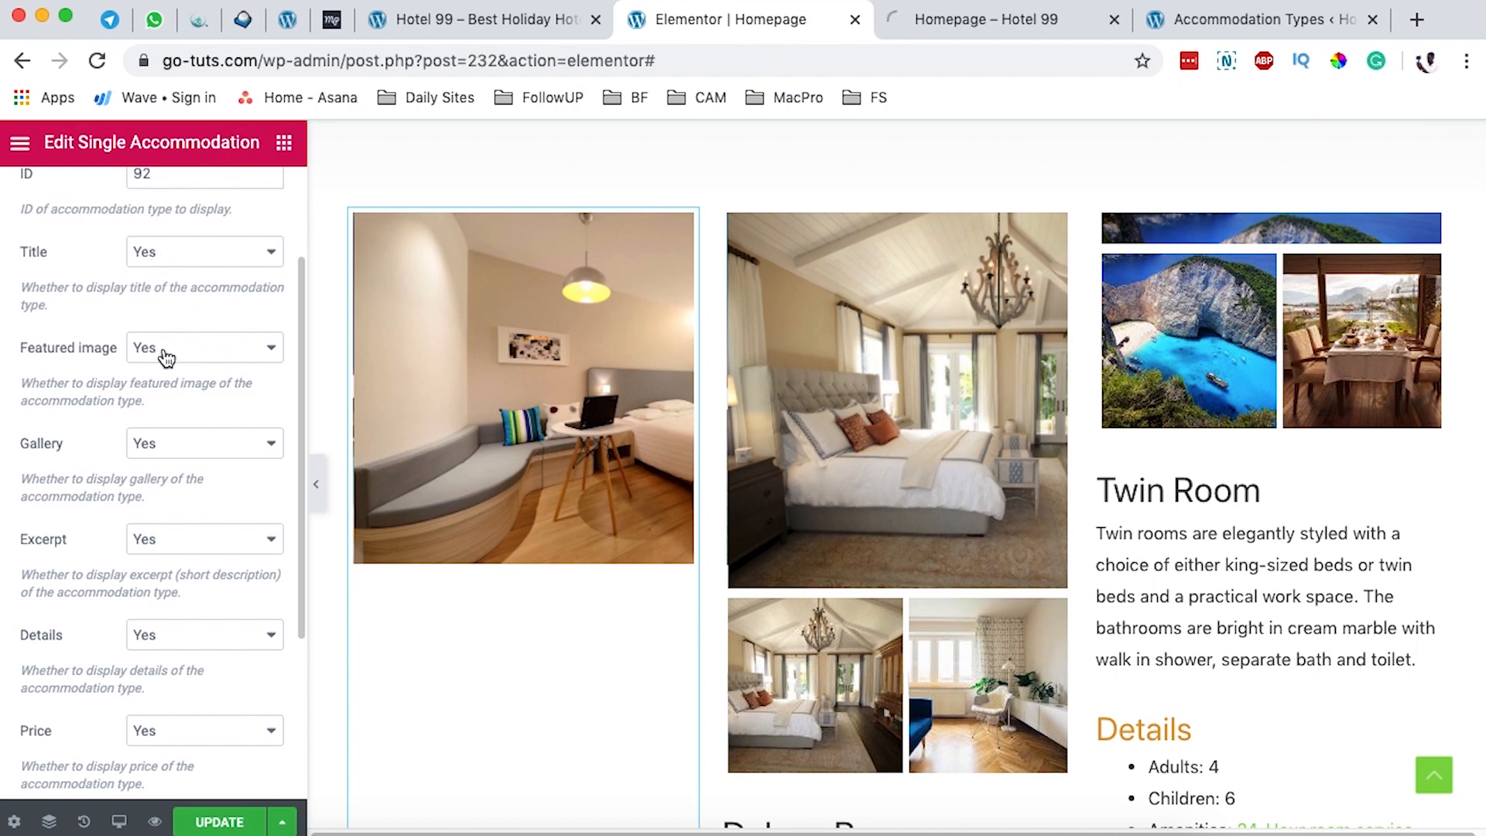
{"action": "left_click", "coordinate": [173, 442]}
{"action": "left_click", "coordinate": [175, 463]}
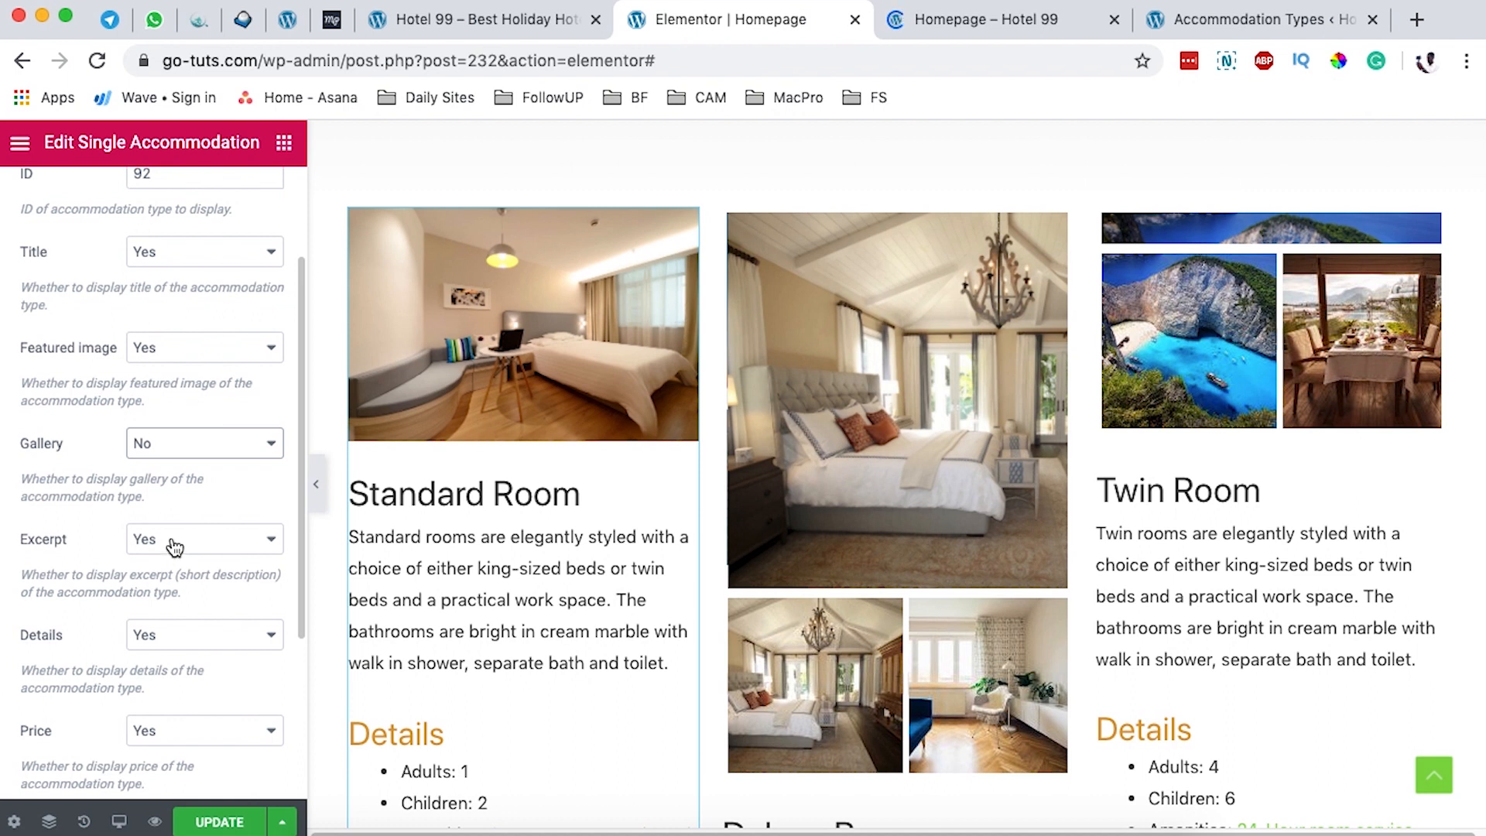
{"action": "scroll", "coordinate": [180, 520], "scroll_direction": "down", "scroll_amount": 2}
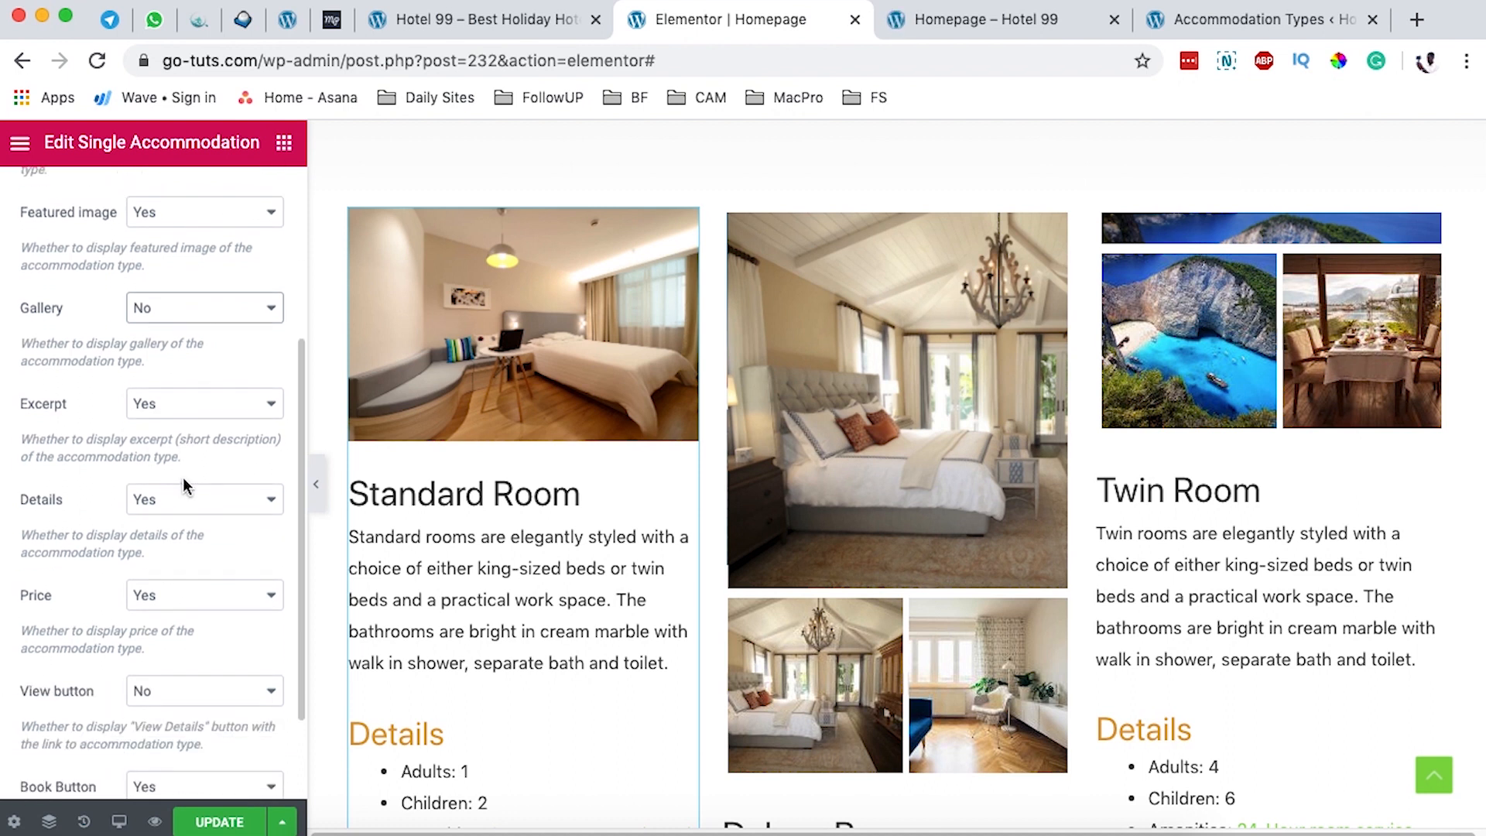
{"action": "left_click", "coordinate": [51, 470]}
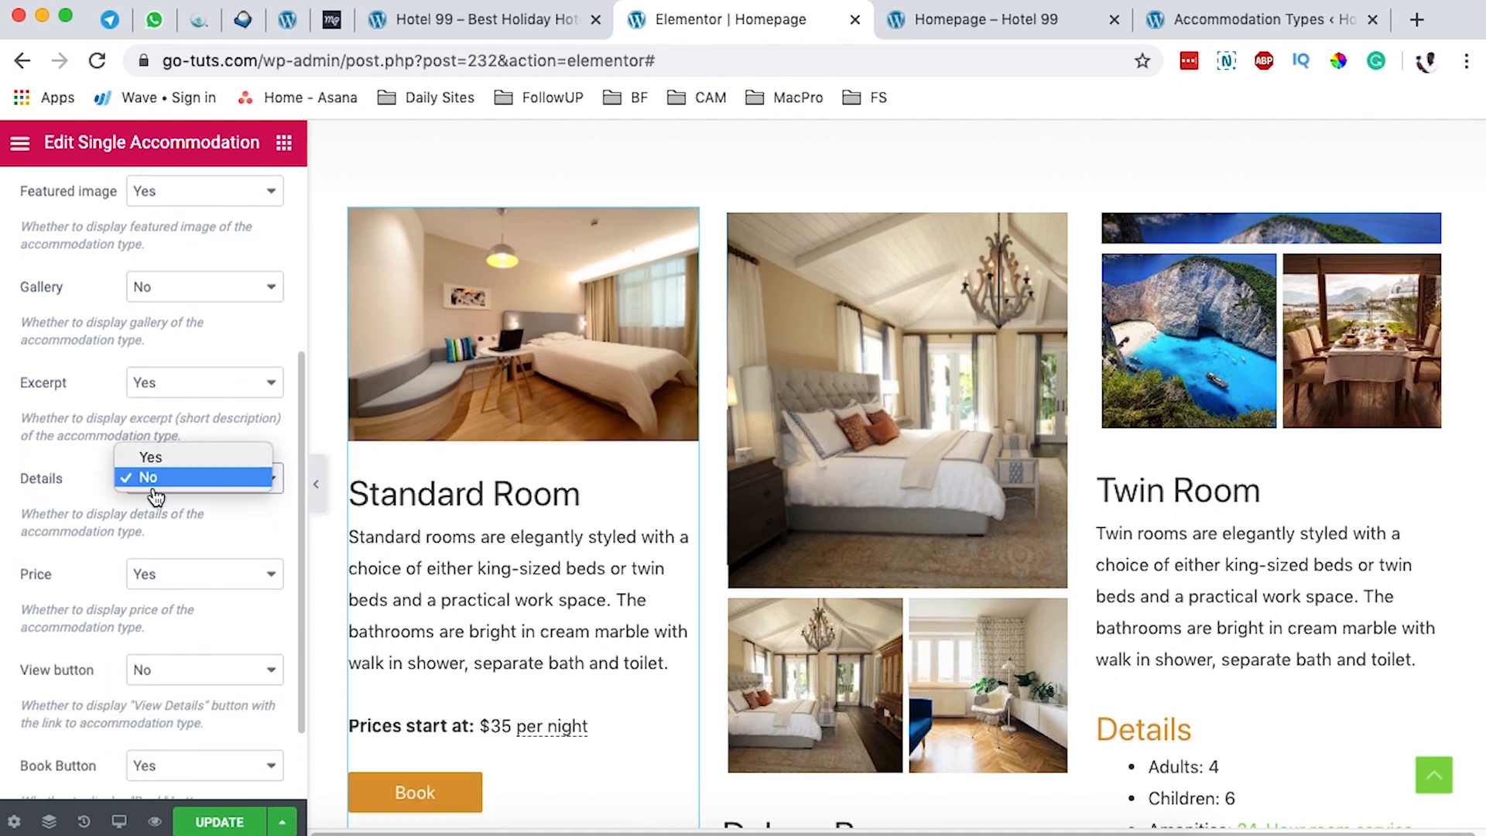
{"action": "left_click", "coordinate": [154, 486]}
Step: Set the Standard Room accommodation's View button option to Yes
{"action": "scroll", "coordinate": [163, 495], "scroll_direction": "down", "scroll_amount": 3}
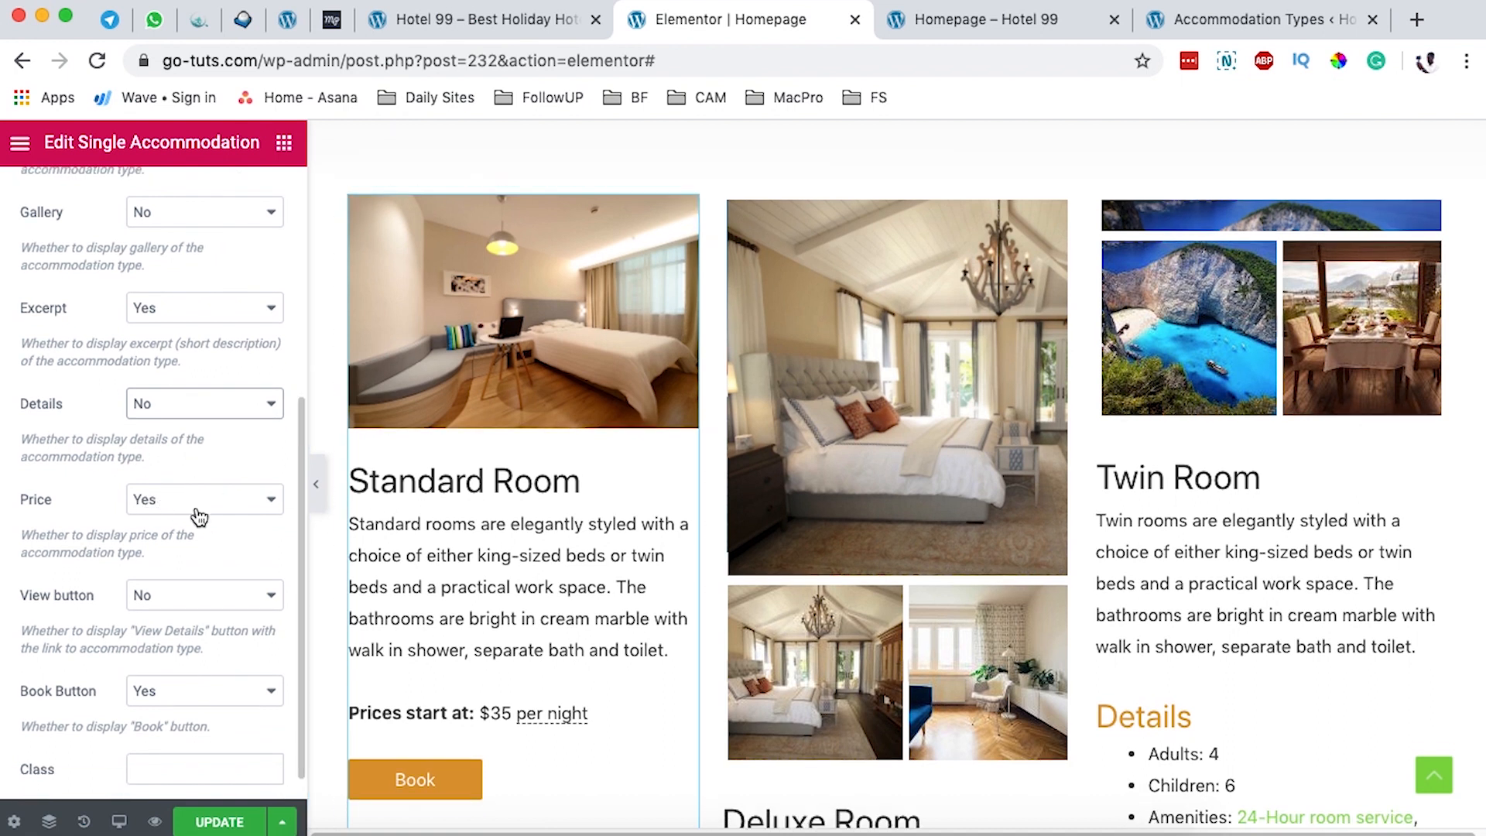
{"action": "scroll", "coordinate": [444, 600], "scroll_direction": "down", "scroll_amount": 1}
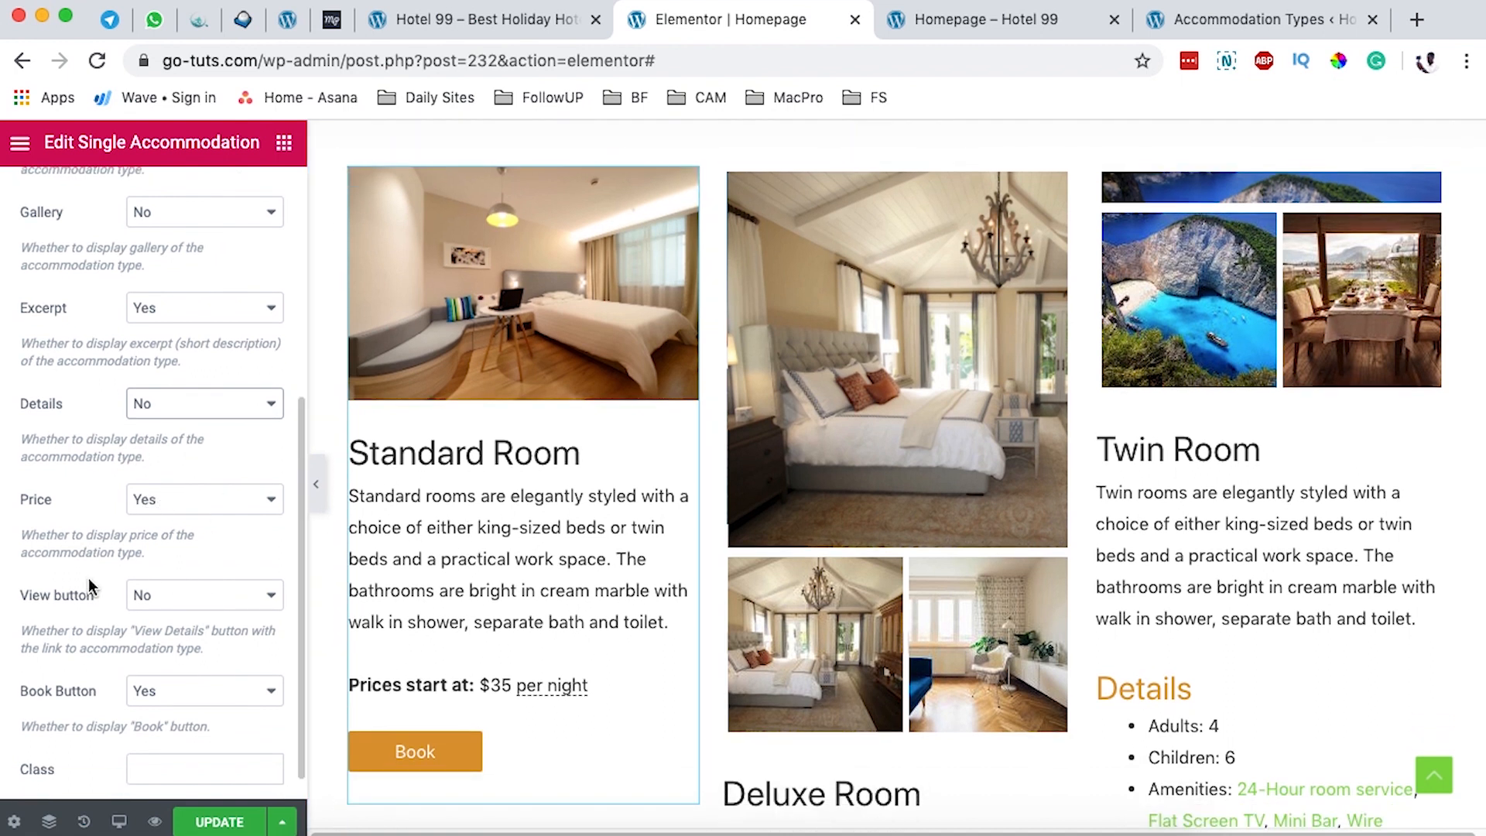
{"action": "left_click", "coordinate": [149, 608]}
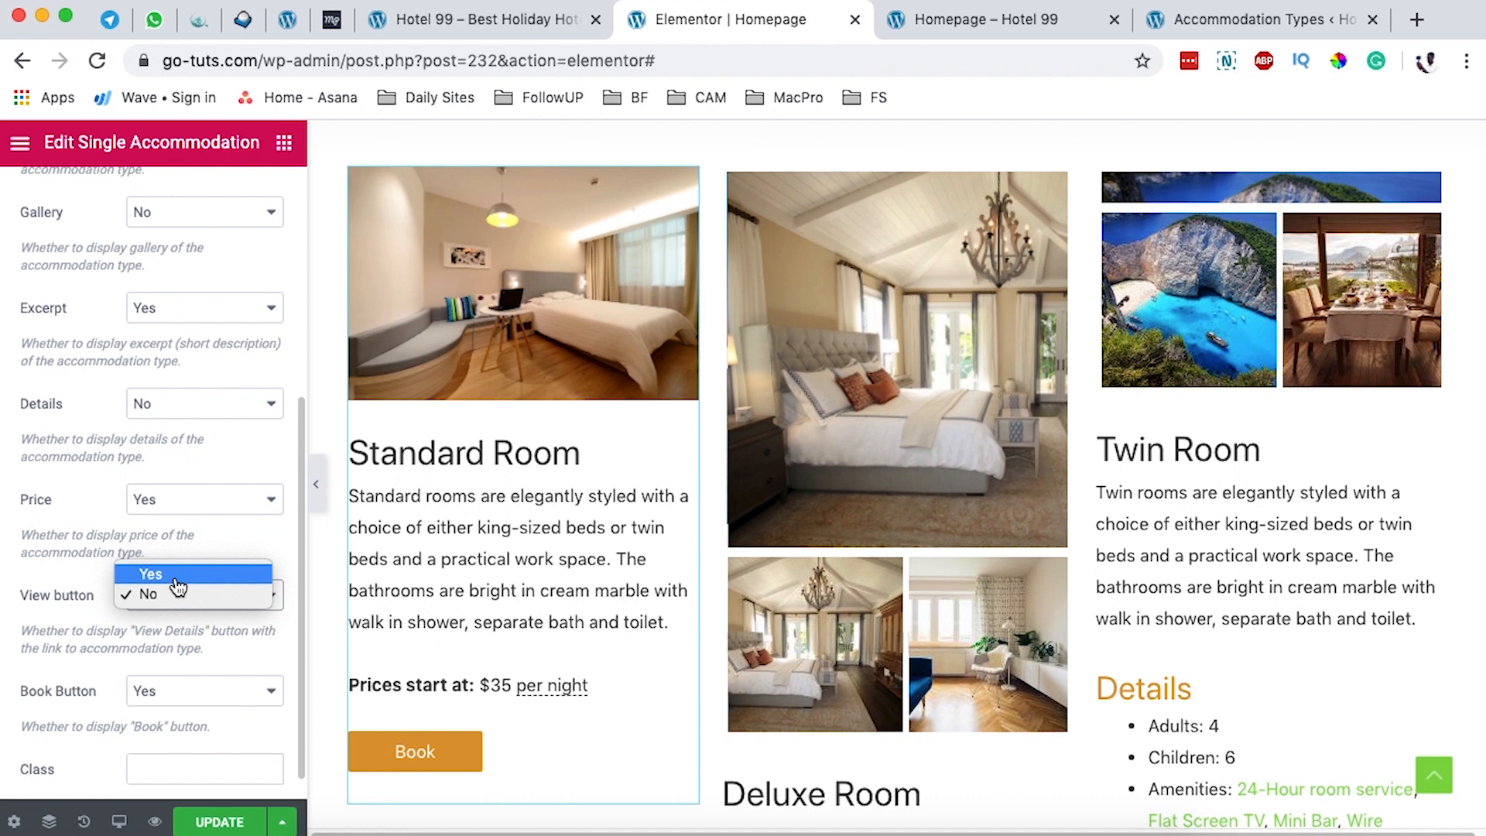
{"action": "left_click", "coordinate": [180, 576]}
{"action": "scroll", "coordinate": [511, 549], "scroll_direction": "down", "scroll_amount": 3}
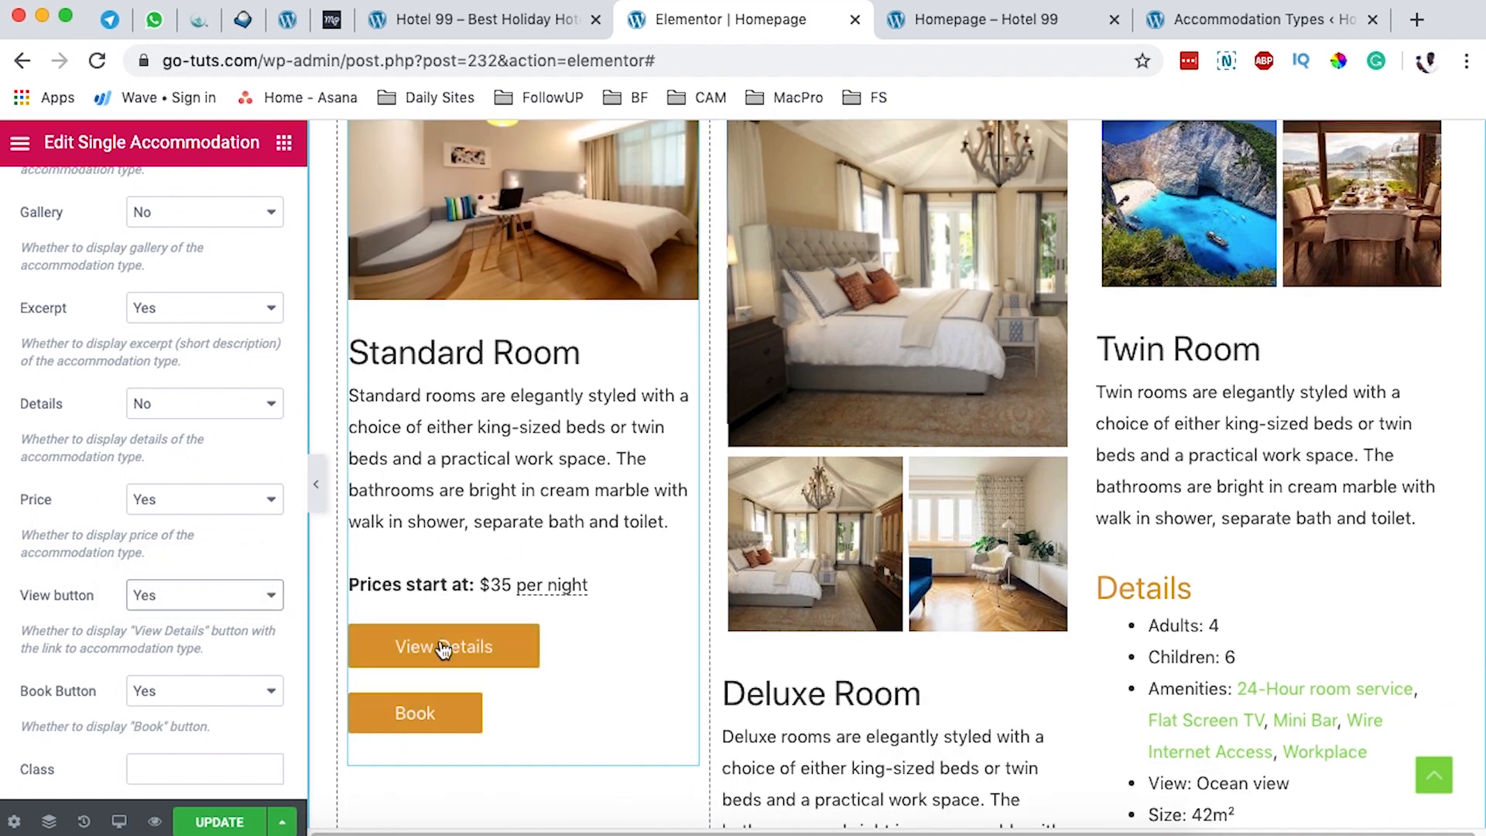
Step: Open the Deluxe Room accommodation's settings and set its Gallery and Details options to No
{"action": "scroll", "coordinate": [501, 424], "scroll_direction": "up", "scroll_amount": 3}
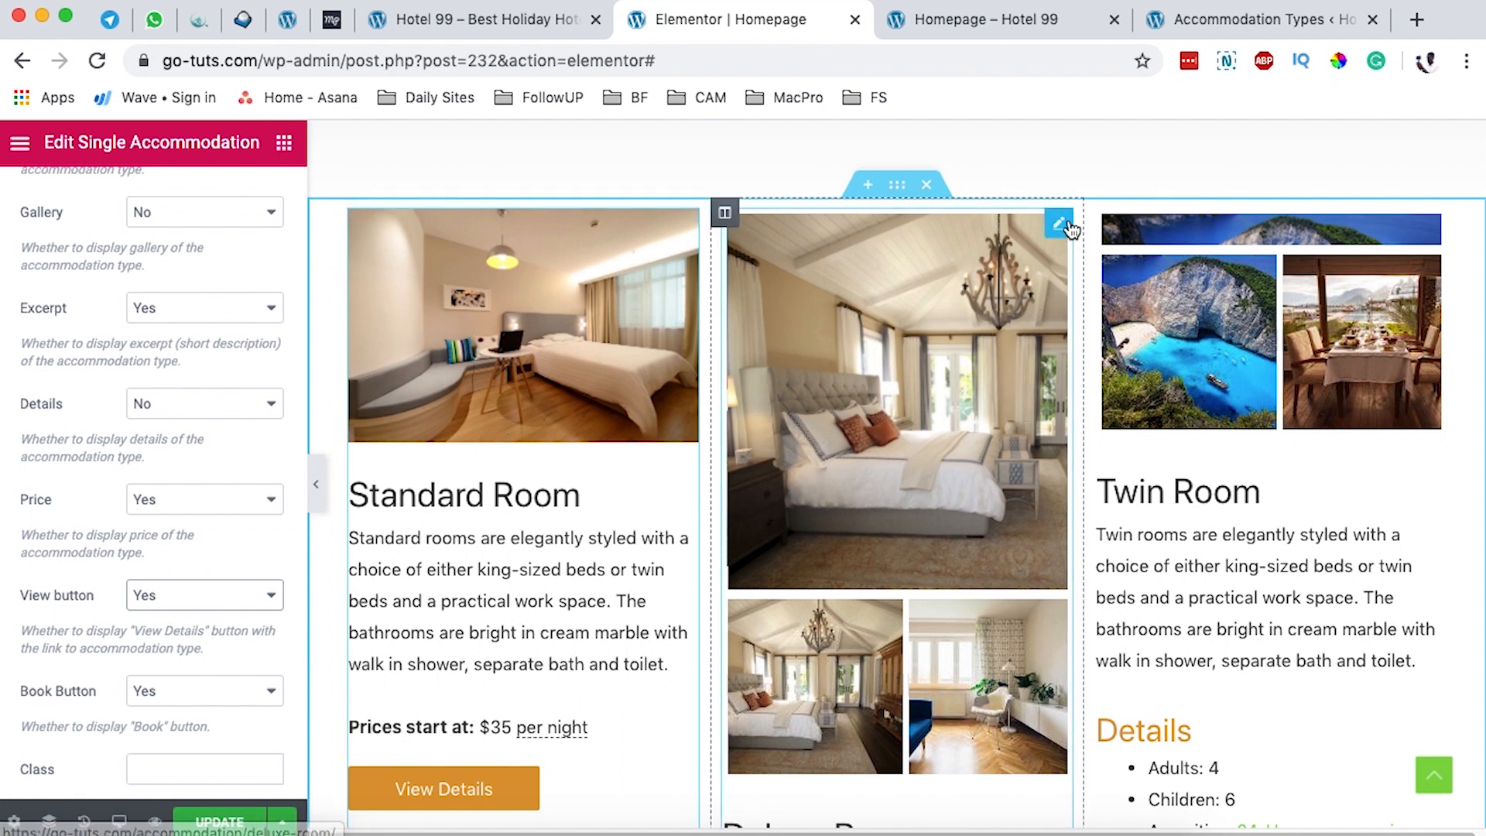
{"action": "left_click", "coordinate": [1062, 226]}
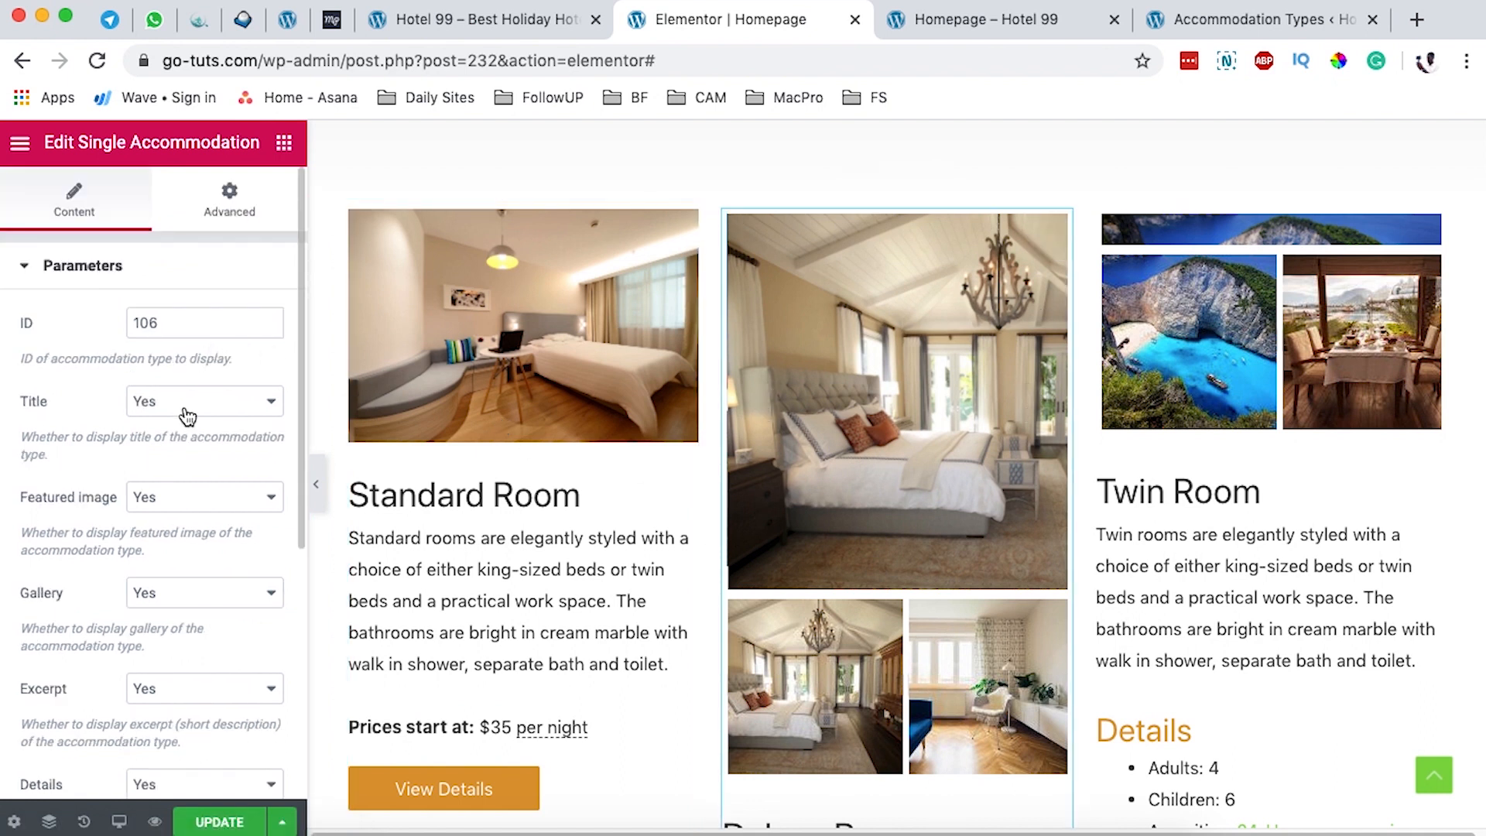
{"action": "left_click", "coordinate": [184, 503]}
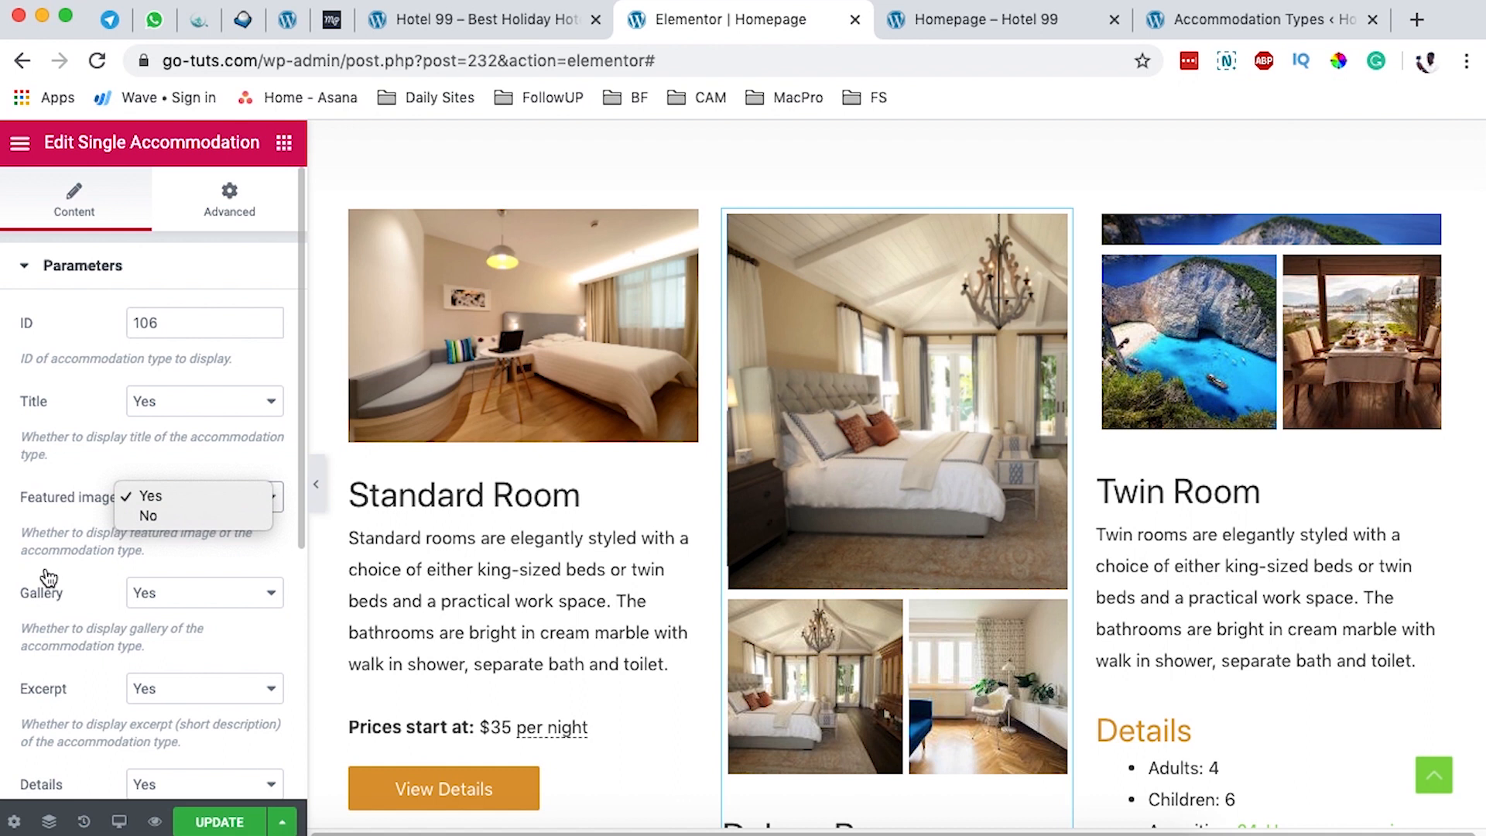
{"action": "left_click", "coordinate": [110, 590]}
{"action": "left_click", "coordinate": [173, 597]}
{"action": "left_click", "coordinate": [173, 612]}
{"action": "scroll", "coordinate": [70, 467], "scroll_direction": "down", "scroll_amount": 5}
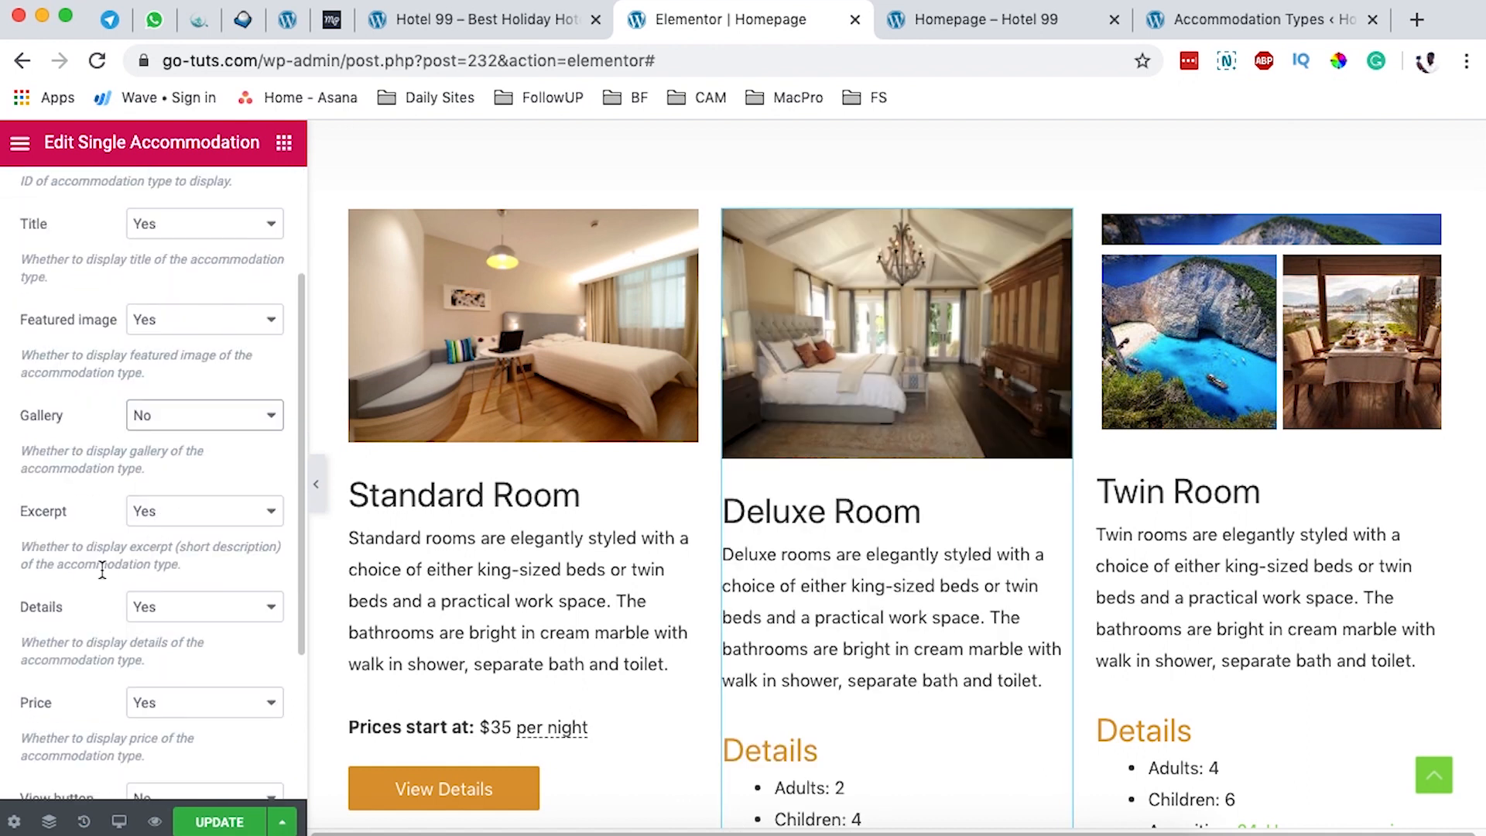
{"action": "left_click", "coordinate": [219, 611]}
{"action": "left_click", "coordinate": [193, 624]}
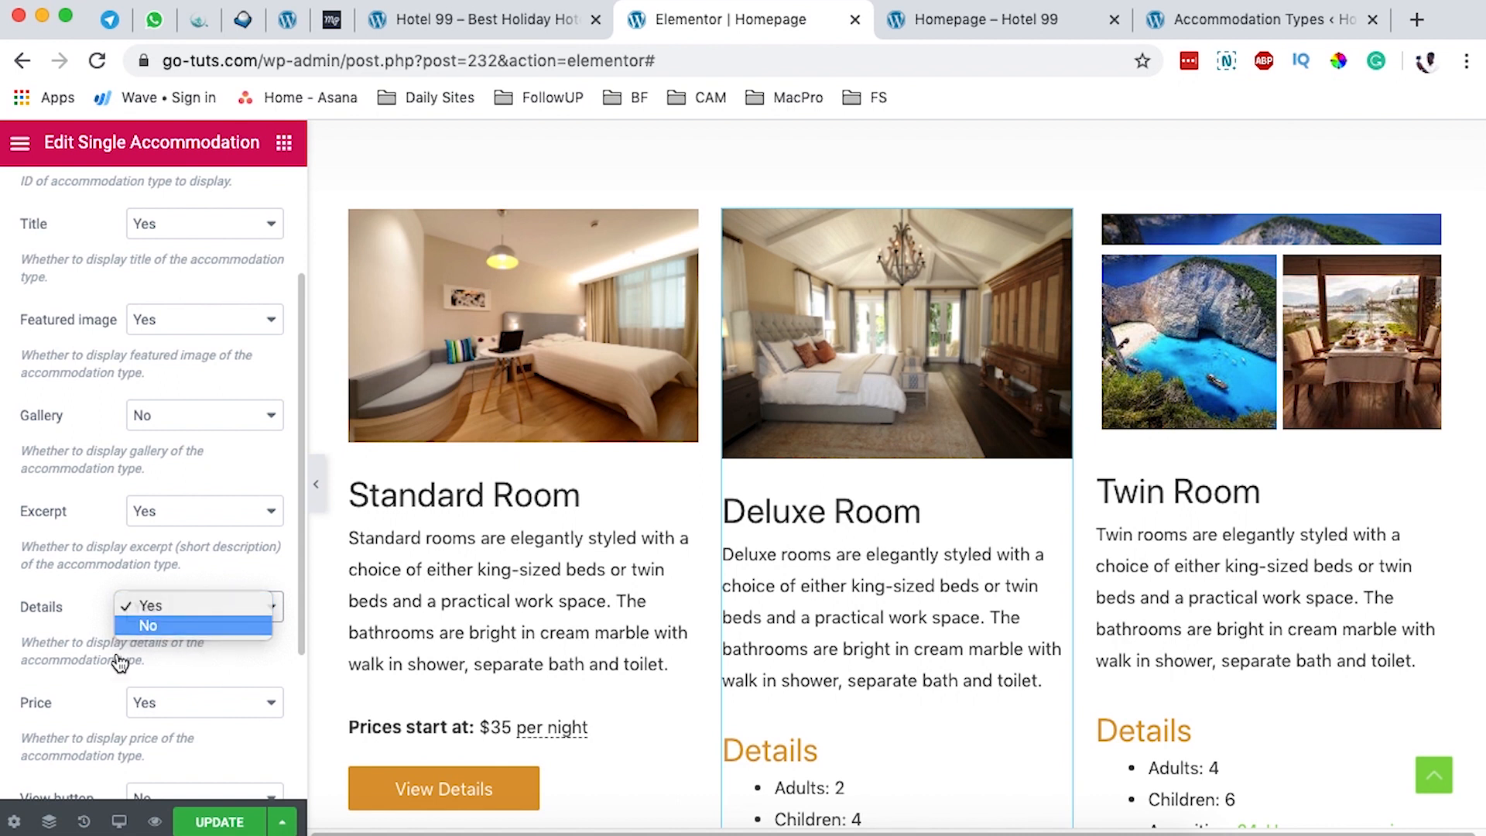
Step: Set the Deluxe Room accommodation's View button option to Yes
{"action": "scroll", "coordinate": [66, 576], "scroll_direction": "down", "scroll_amount": 1}
{"action": "scroll", "coordinate": [93, 581], "scroll_direction": "down", "scroll_amount": 5}
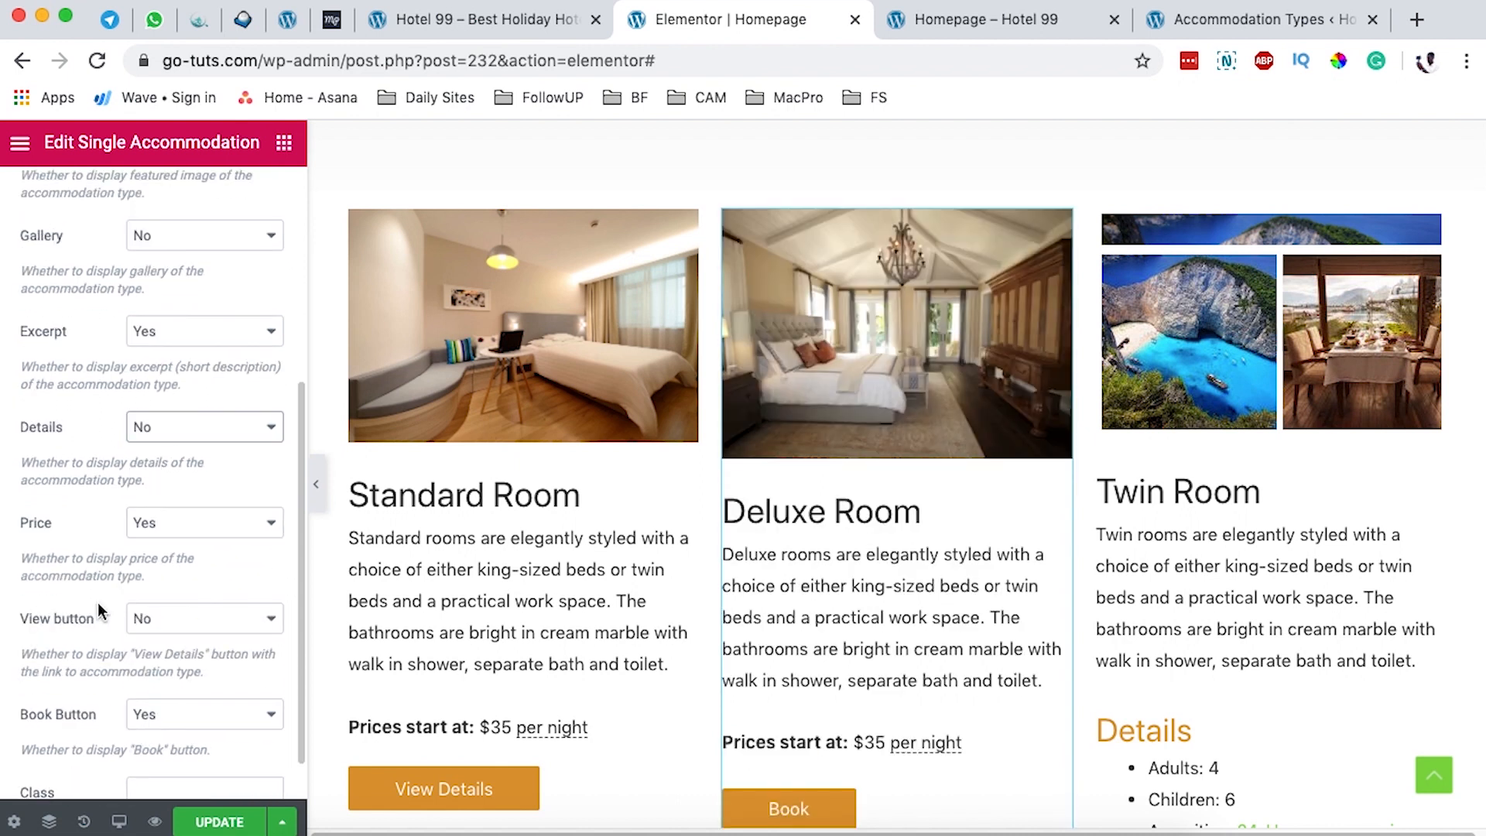
{"action": "left_click", "coordinate": [169, 619]}
{"action": "left_click", "coordinate": [179, 598]}
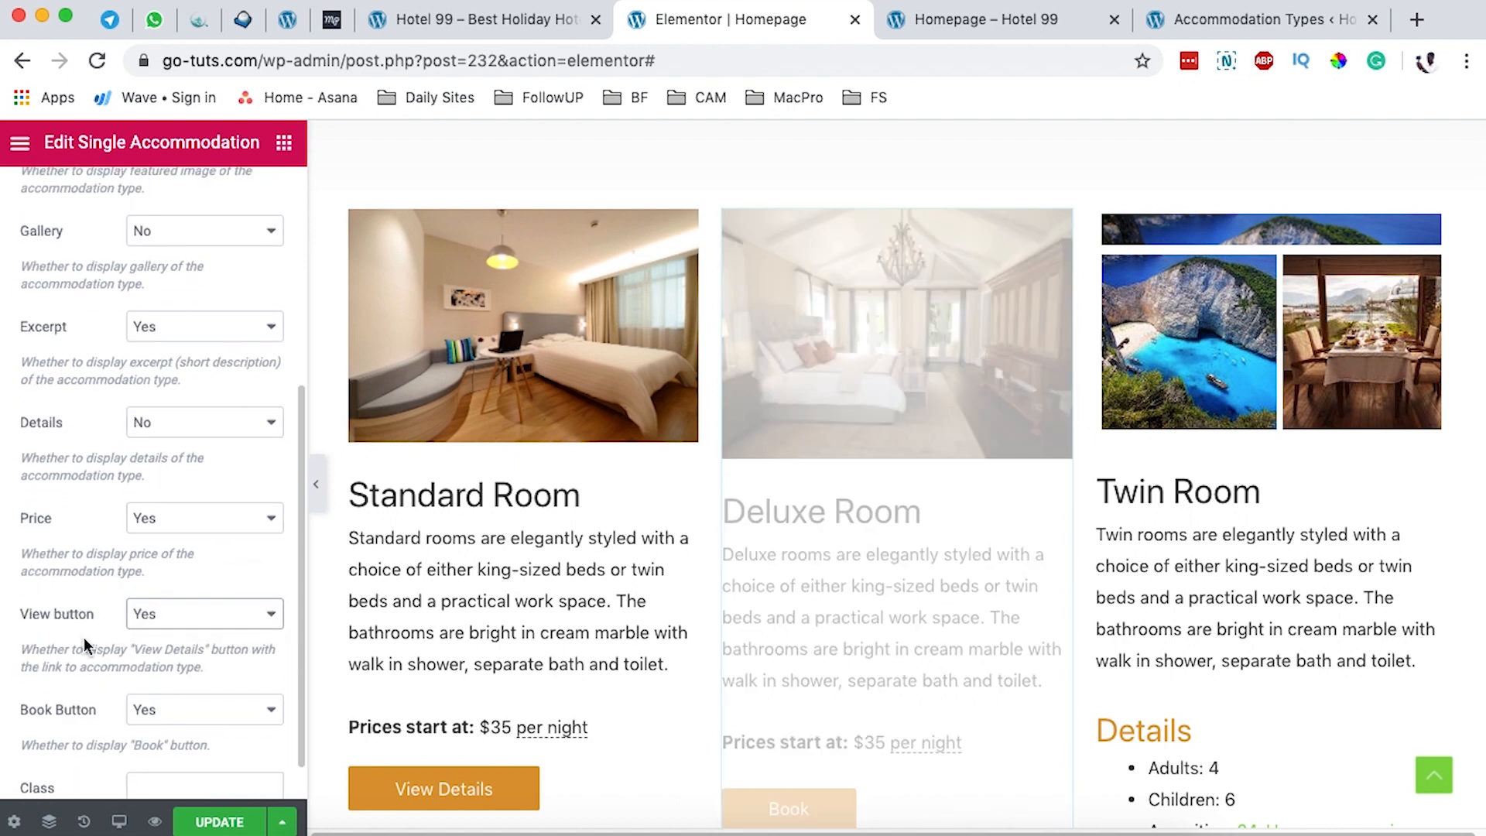
{"action": "scroll", "coordinate": [177, 663], "scroll_direction": "down", "scroll_amount": 1}
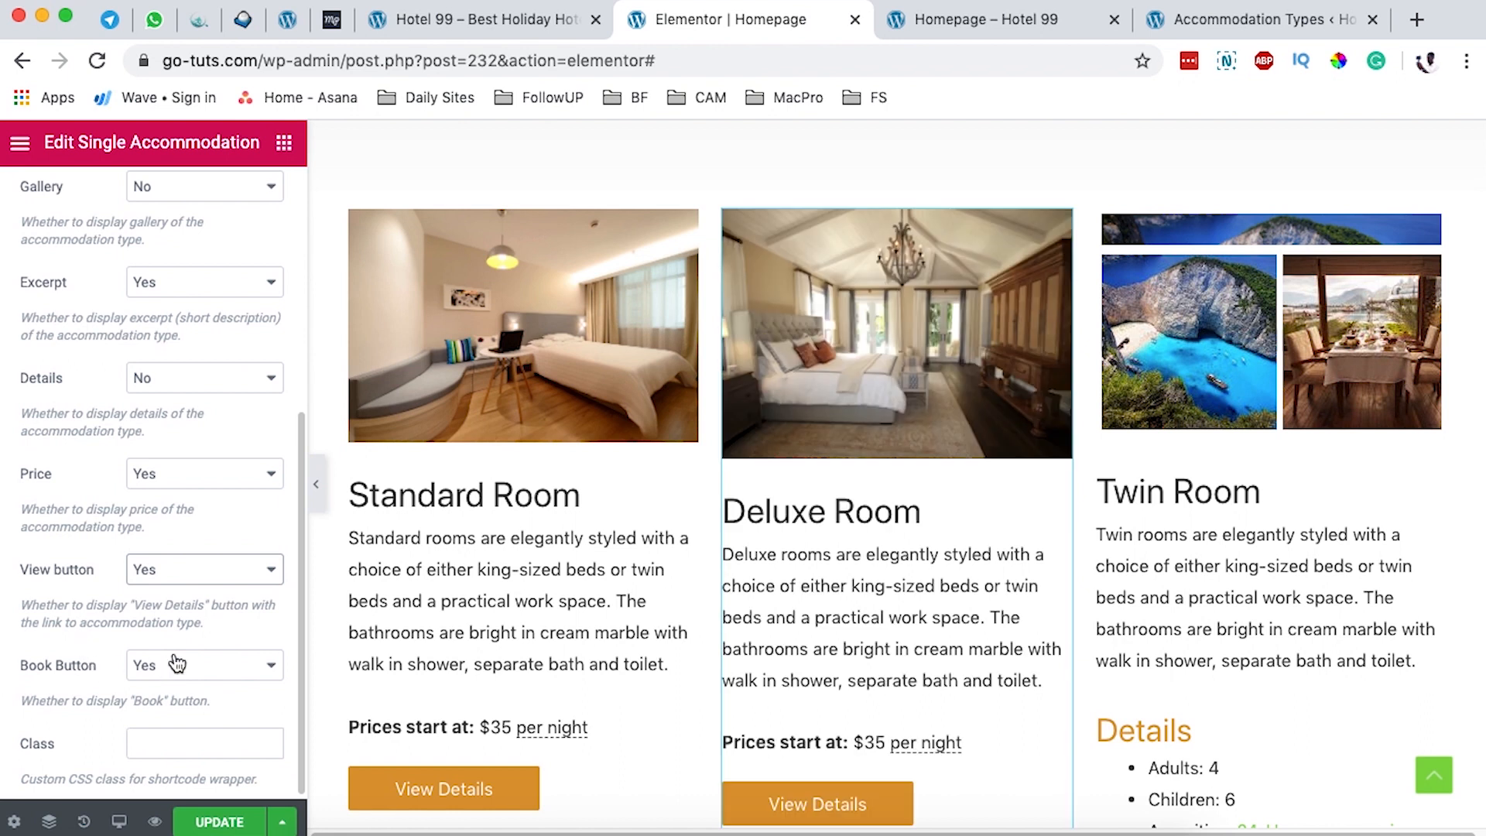
Step: Edit the Twin Room accommodation, setting Gallery and Details to No and View button to Yes
{"action": "left_click", "coordinate": [1430, 226]}
{"action": "scroll", "coordinate": [155, 403], "scroll_direction": "down", "scroll_amount": 3}
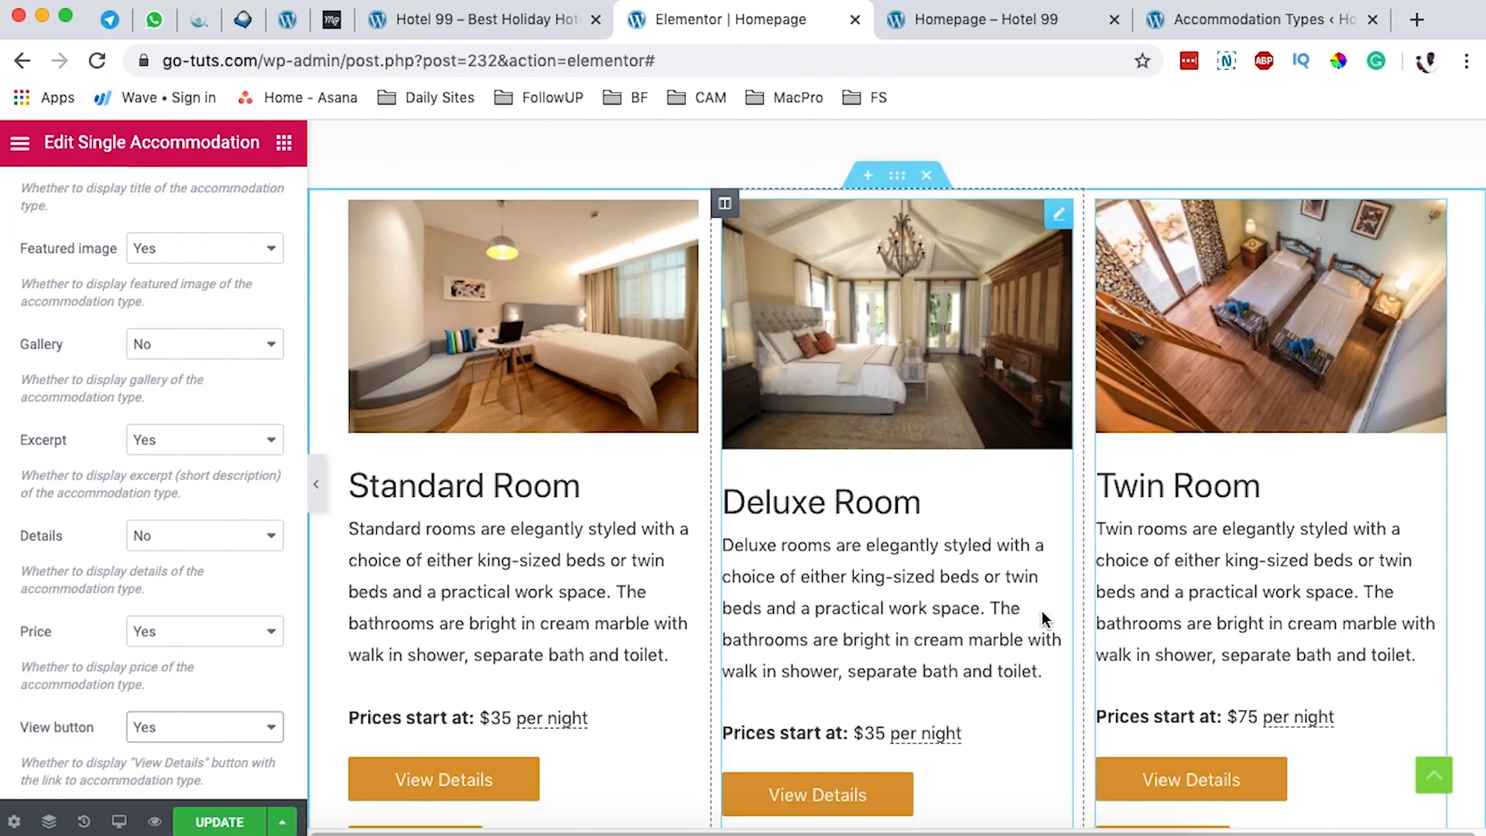
{"action": "scroll", "coordinate": [1042, 610], "scroll_direction": "down", "scroll_amount": 2}
{"action": "scroll", "coordinate": [991, 475], "scroll_direction": "up", "scroll_amount": 1}
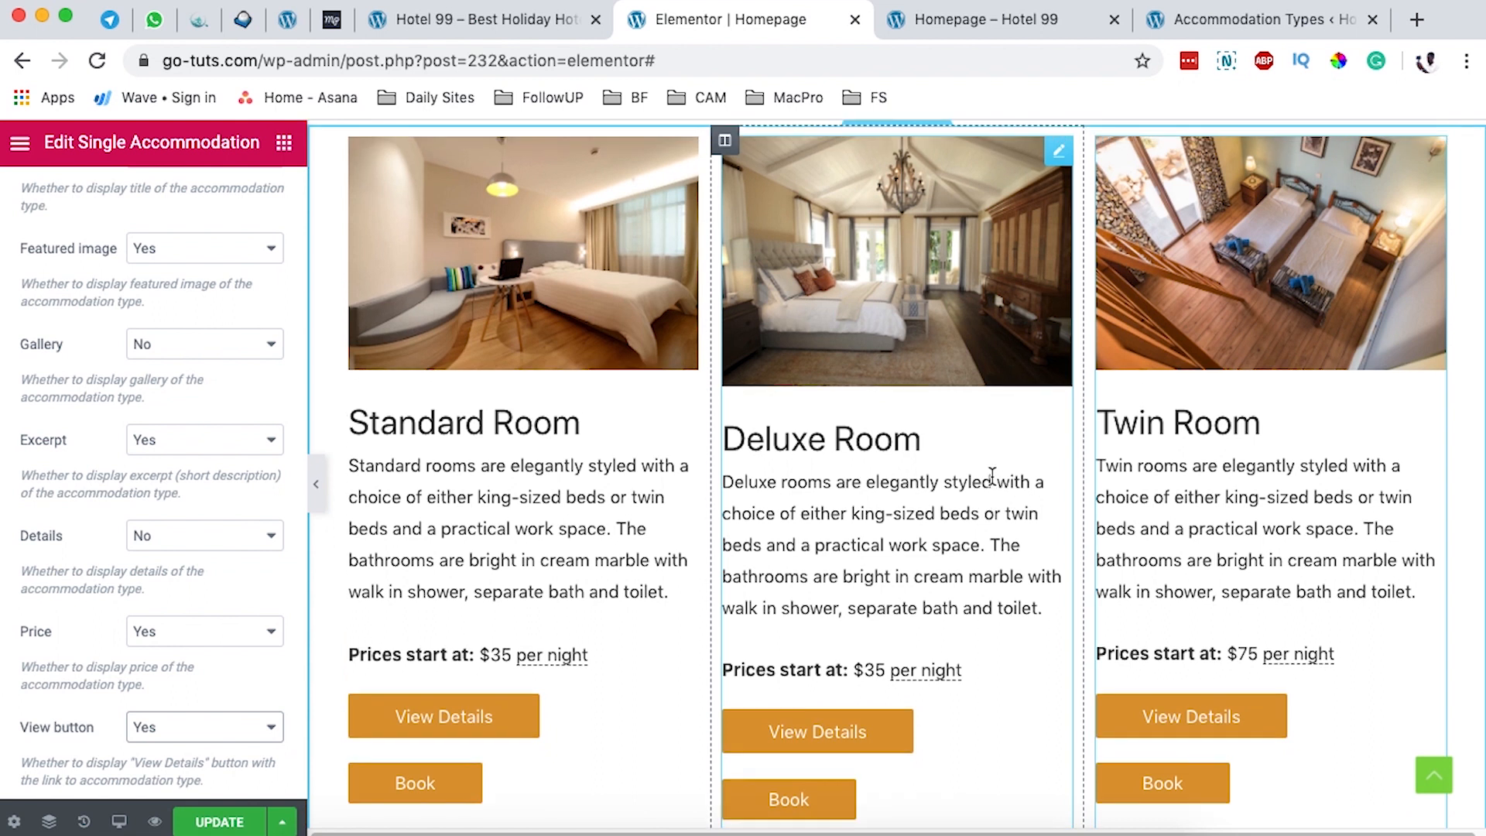
Step: Compare the edited room cards with those on the published Hotel 99 homepage
{"action": "left_click", "coordinate": [526, 20]}
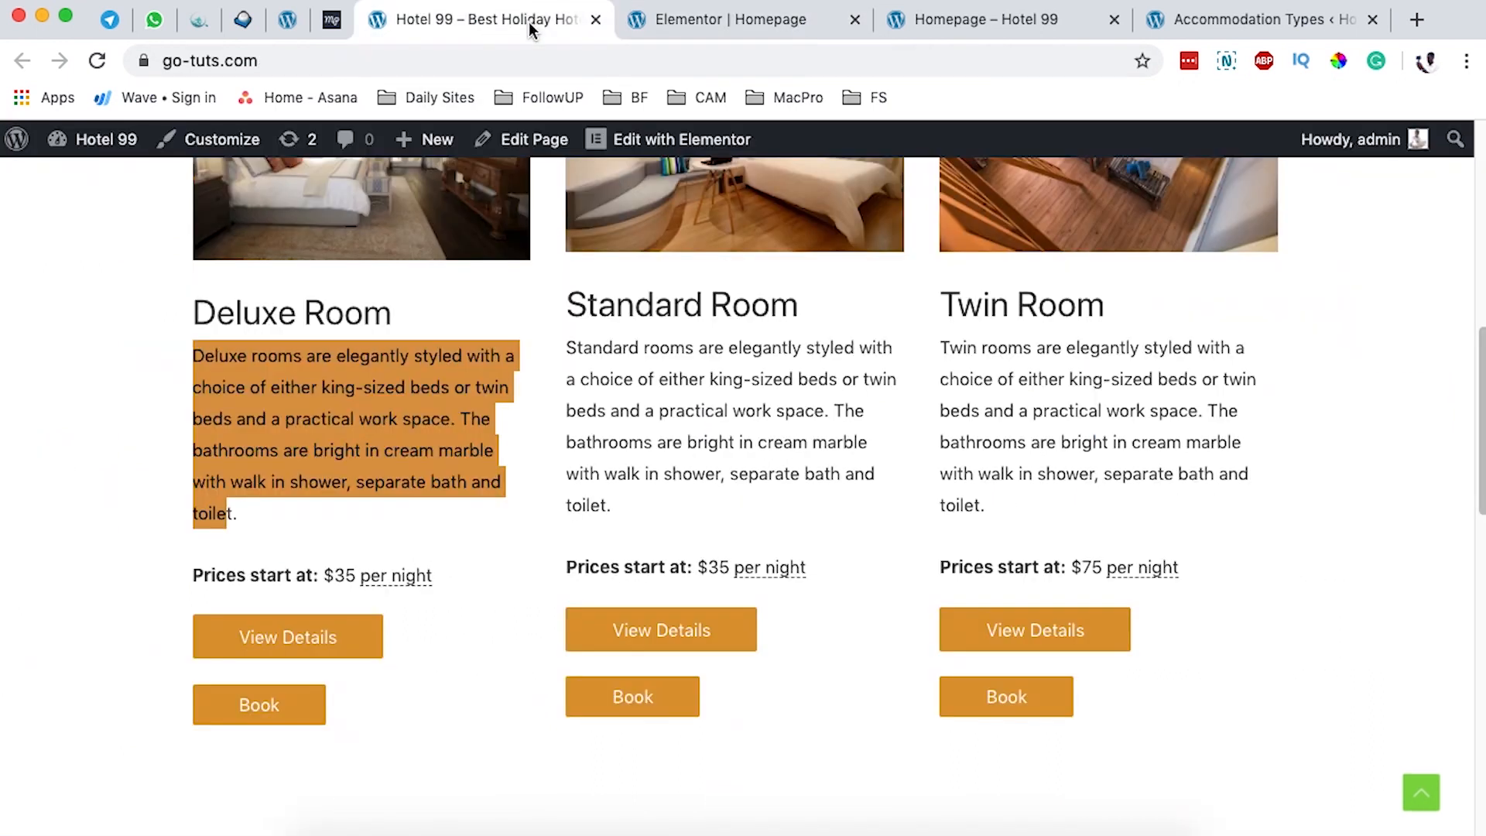
{"action": "scroll", "coordinate": [744, 483], "scroll_direction": "down", "scroll_amount": 2}
{"action": "scroll", "coordinate": [744, 483], "scroll_direction": "up", "scroll_amount": 4}
{"action": "left_click", "coordinate": [748, 596]}
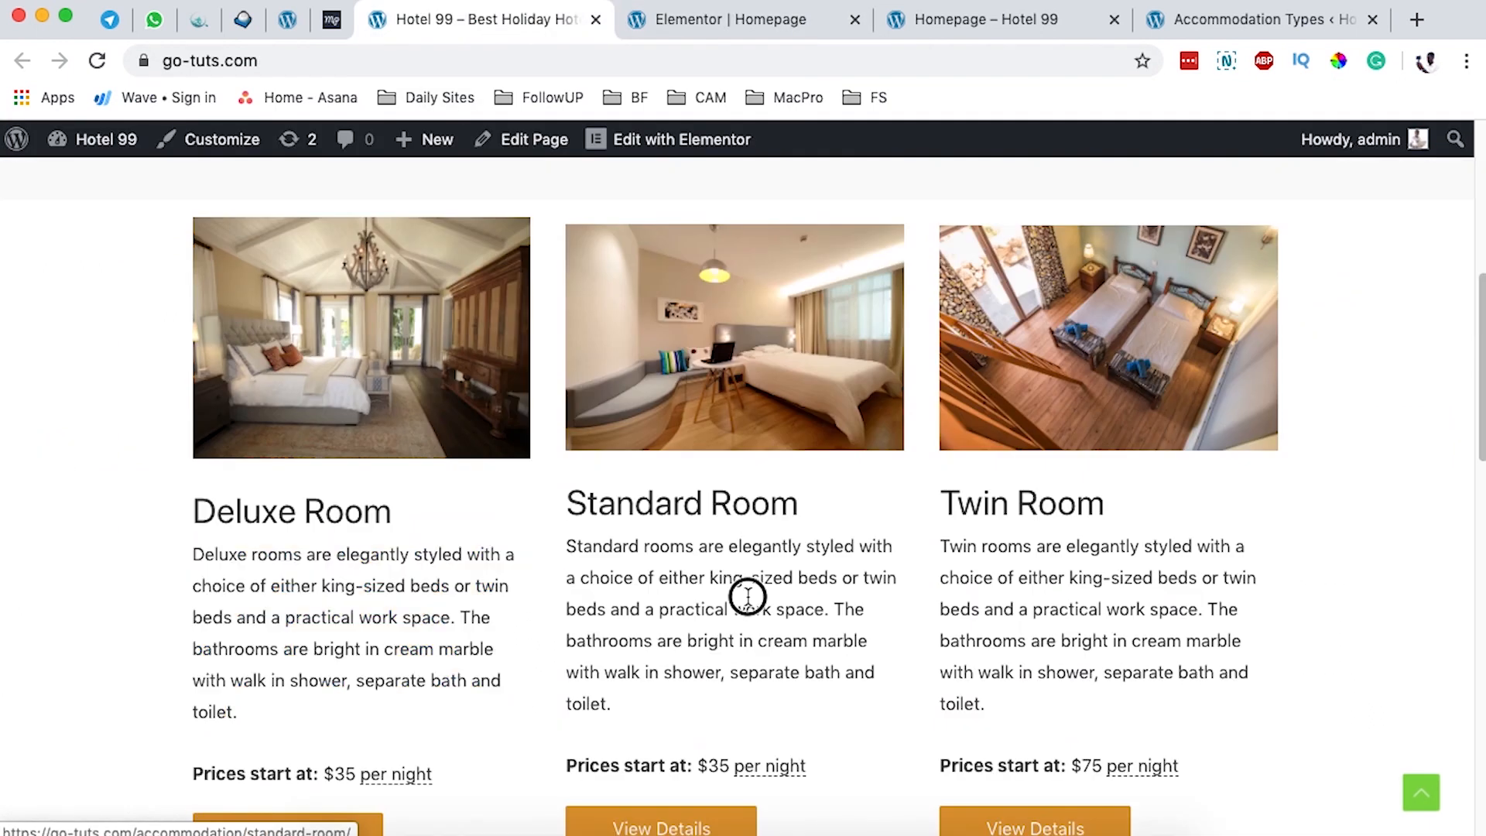
Step: Update the homepage in Elementor and check the search form and room cards in its preview tab
{"action": "key", "text": "ctrl+Tab"}
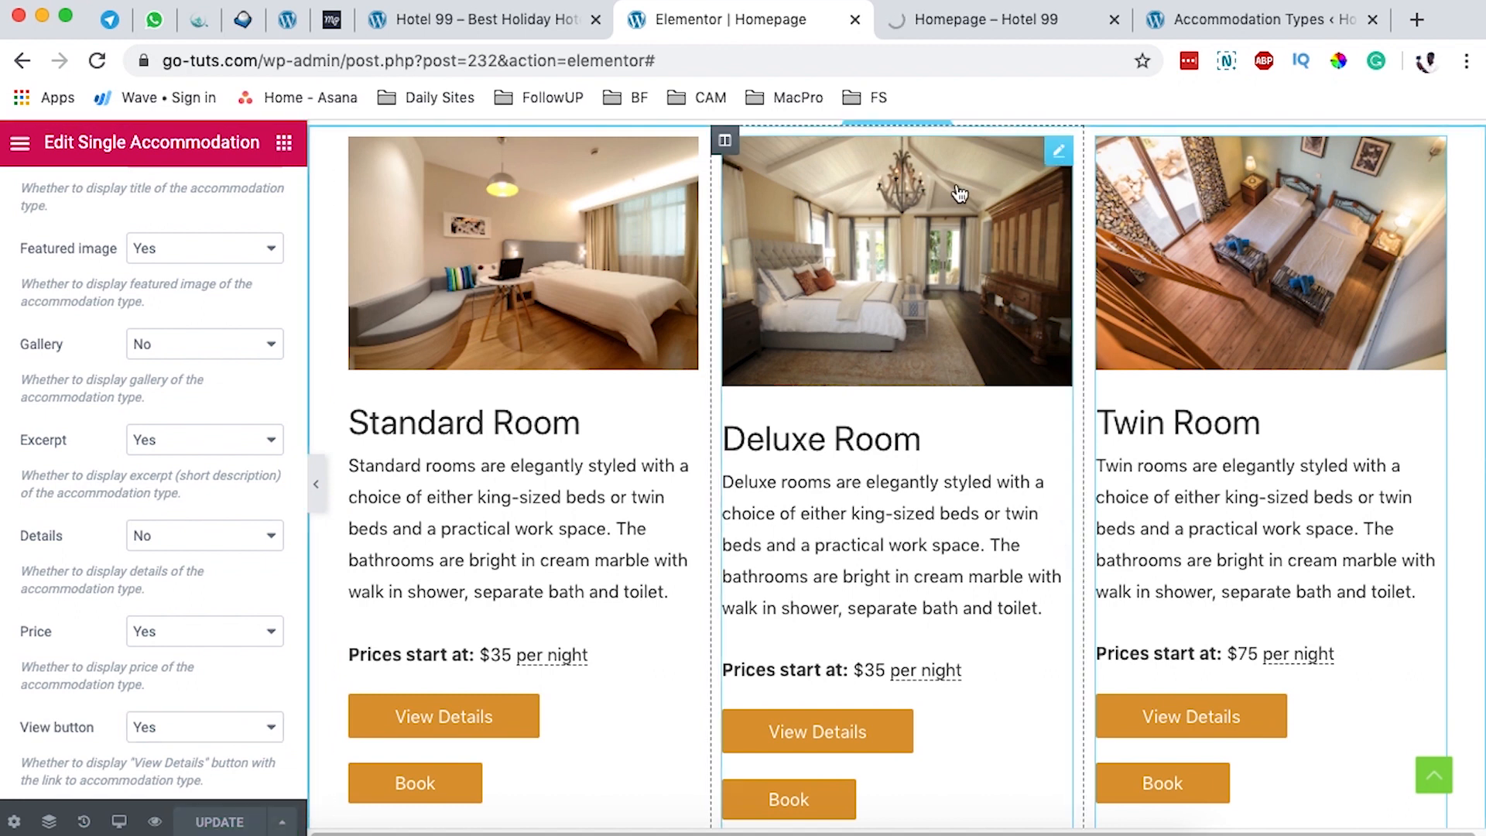
{"action": "left_click", "coordinate": [977, 24]}
{"action": "scroll", "coordinate": [981, 422], "scroll_direction": "down", "scroll_amount": 5}
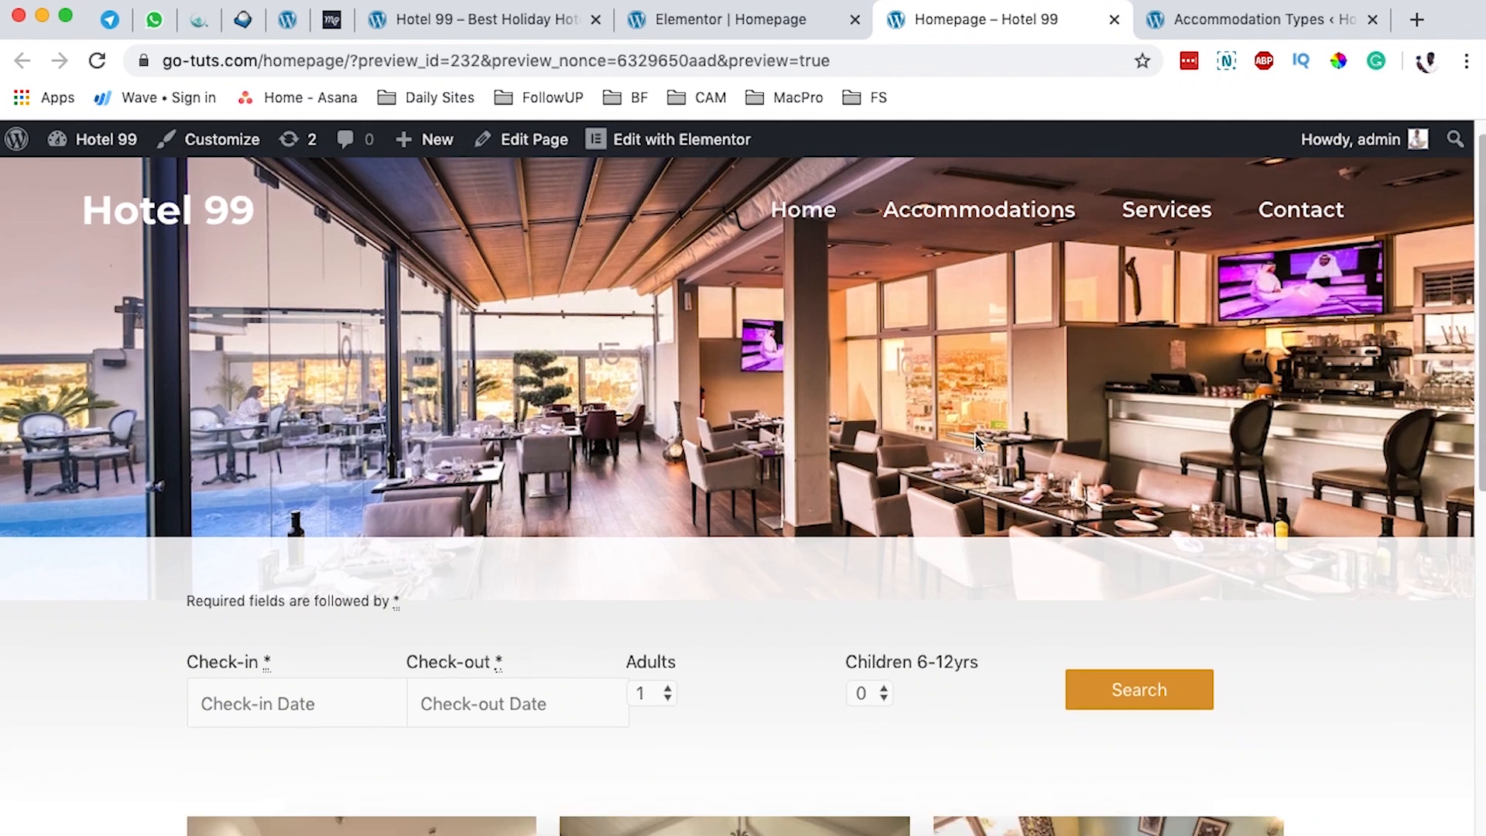
{"action": "scroll", "coordinate": [982, 429], "scroll_direction": "down", "scroll_amount": 3}
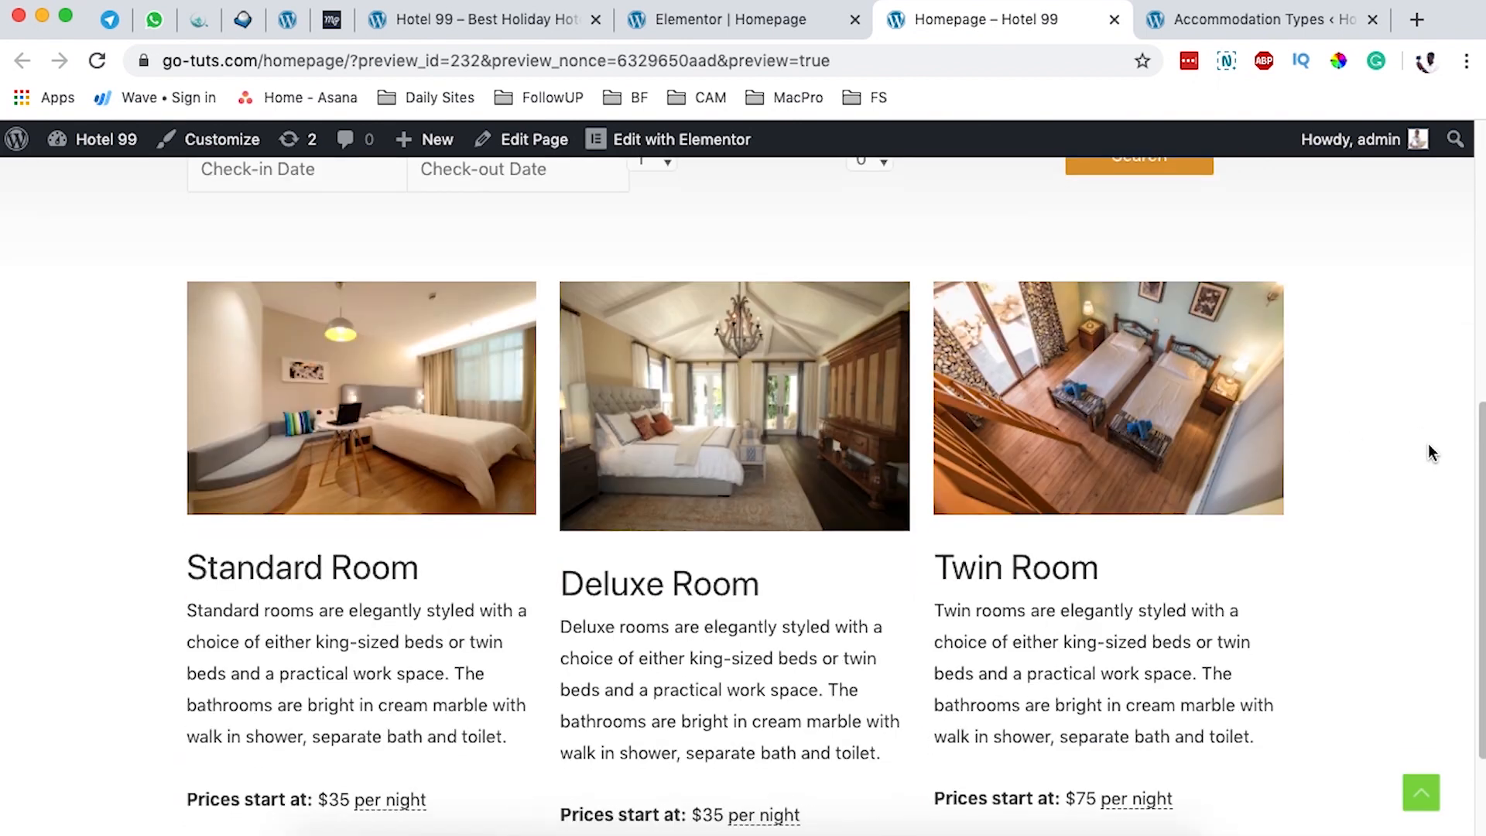
{"action": "scroll", "coordinate": [1430, 450], "scroll_direction": "down", "scroll_amount": 2}
{"action": "scroll", "coordinate": [1432, 449], "scroll_direction": "up", "scroll_amount": 7}
{"action": "scroll", "coordinate": [1432, 450], "scroll_direction": "down", "scroll_amount": 2}
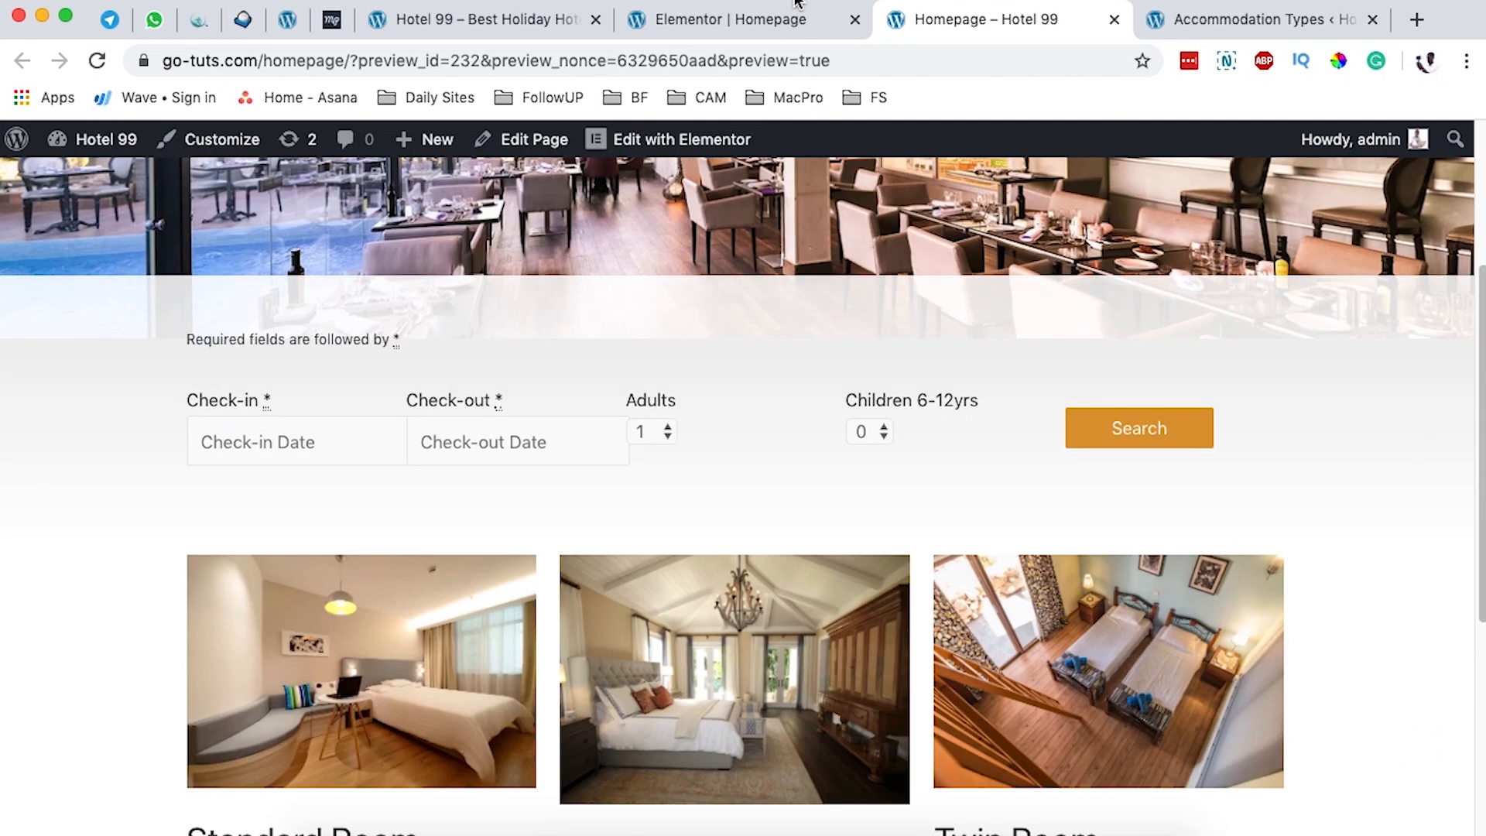
Step: In the Elementor editor, apply a Fade In entrance animation to the column holding the Standard Room card
{"action": "left_click", "coordinate": [735, 30]}
{"action": "scroll", "coordinate": [322, 421], "scroll_direction": "up", "scroll_amount": 3}
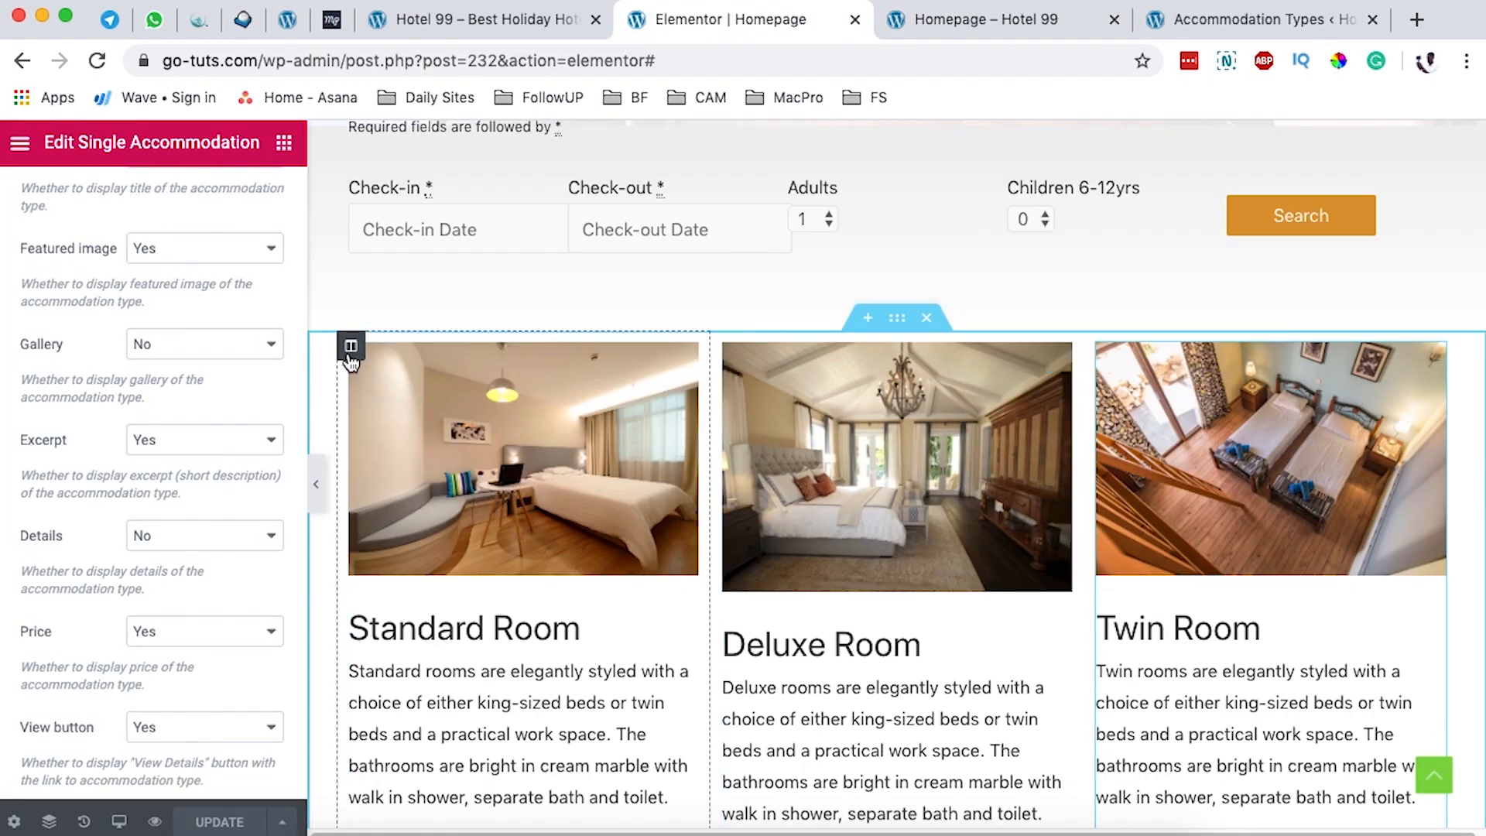
{"action": "left_click", "coordinate": [351, 346]}
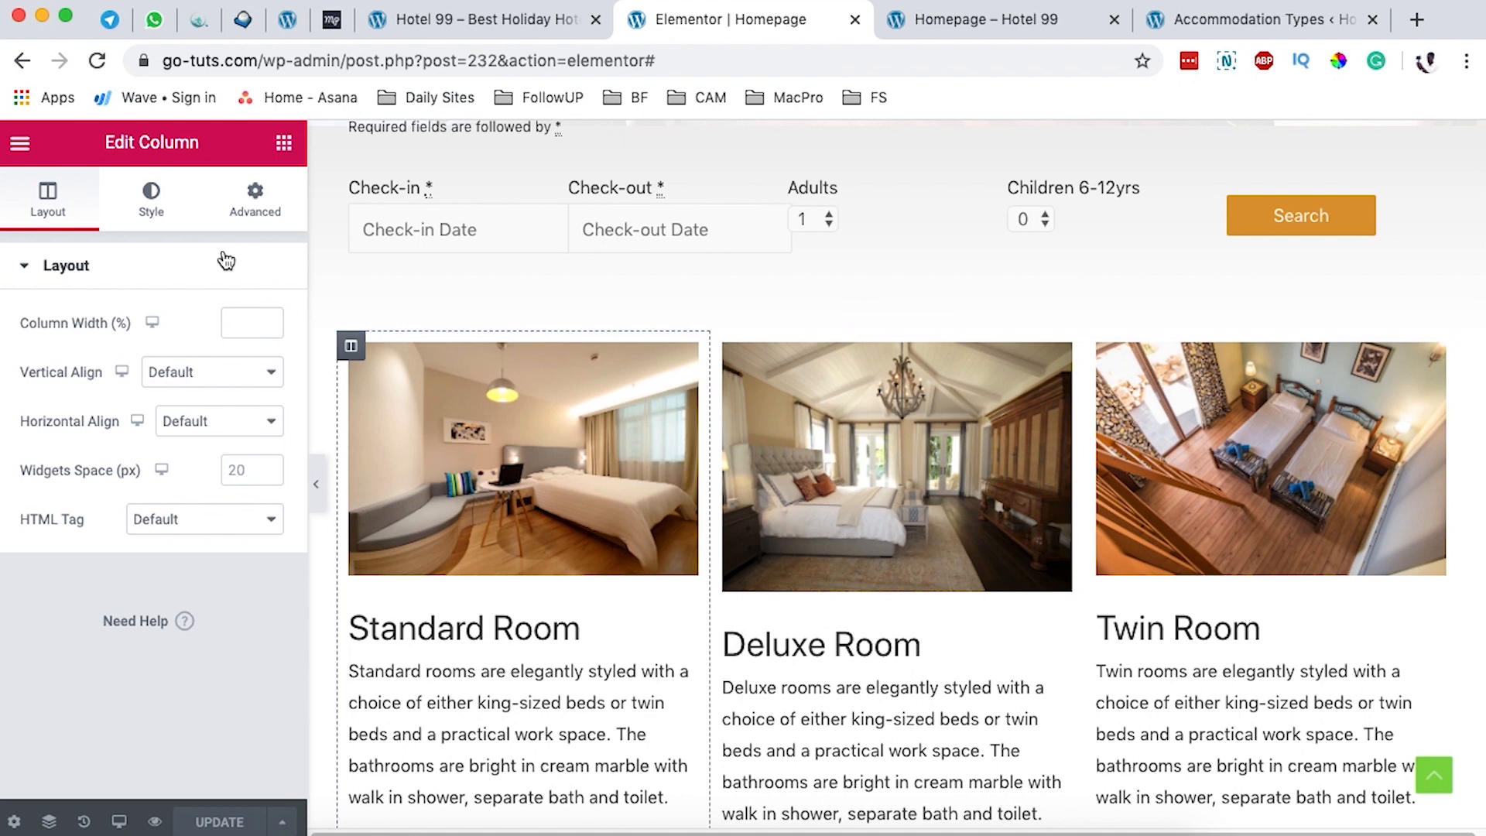
{"action": "left_click", "coordinate": [157, 213]}
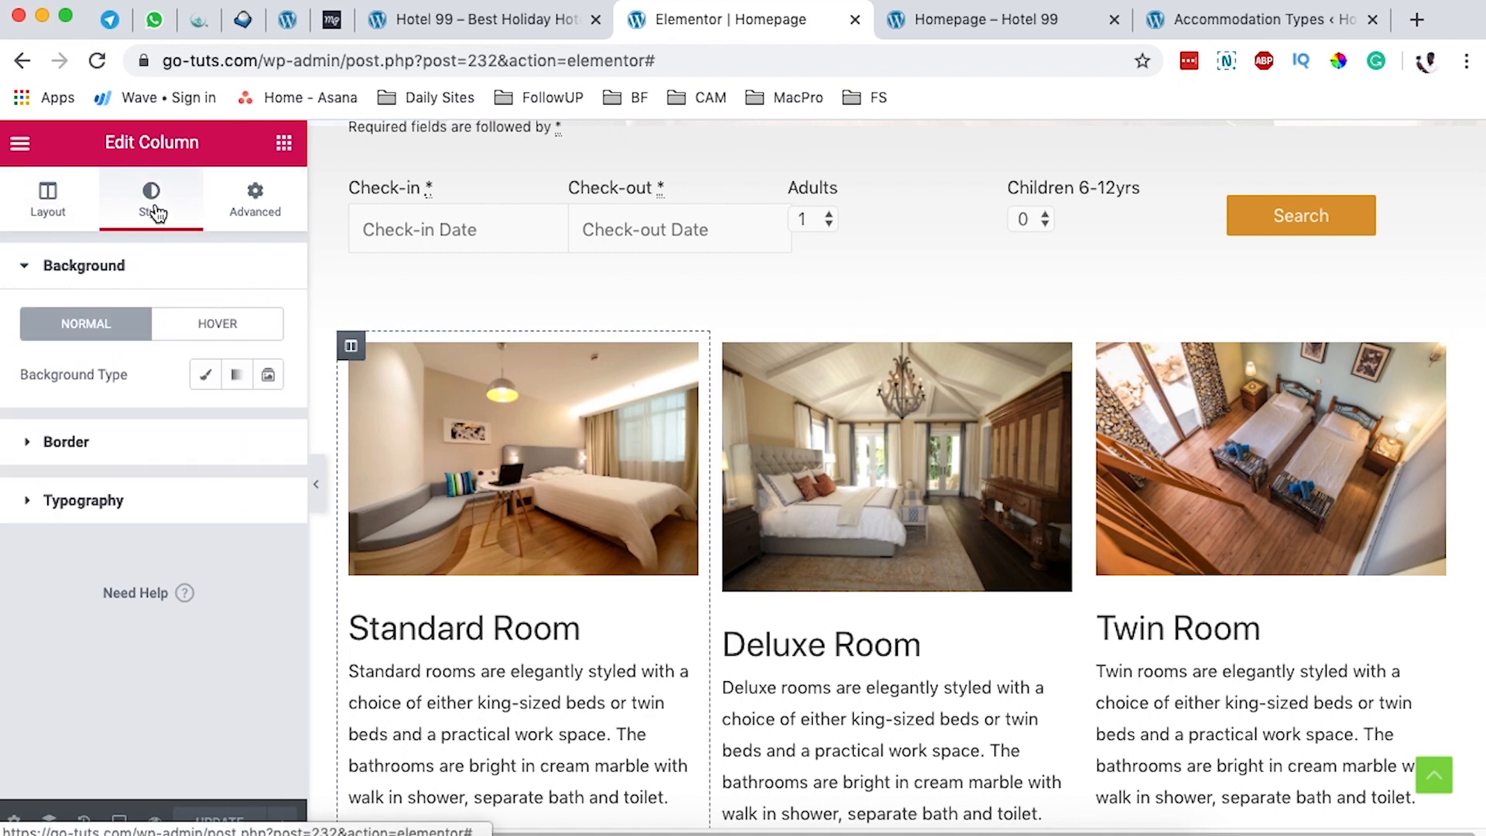
{"action": "left_click", "coordinate": [246, 206]}
{"action": "scroll", "coordinate": [206, 500], "scroll_direction": "down", "scroll_amount": 5}
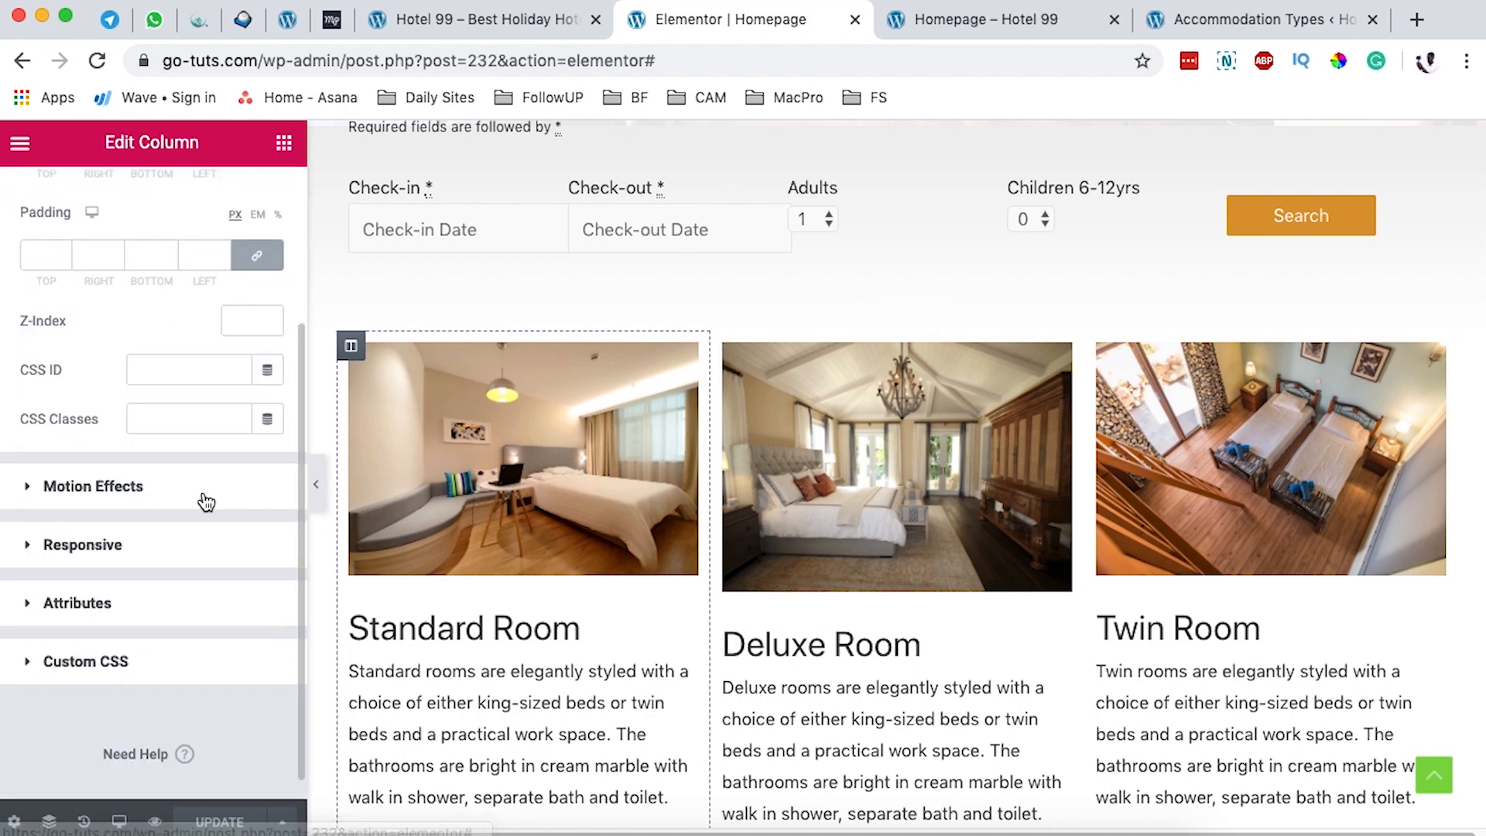
{"action": "left_click", "coordinate": [116, 477]}
{"action": "scroll", "coordinate": [224, 491], "scroll_direction": "down", "scroll_amount": 1}
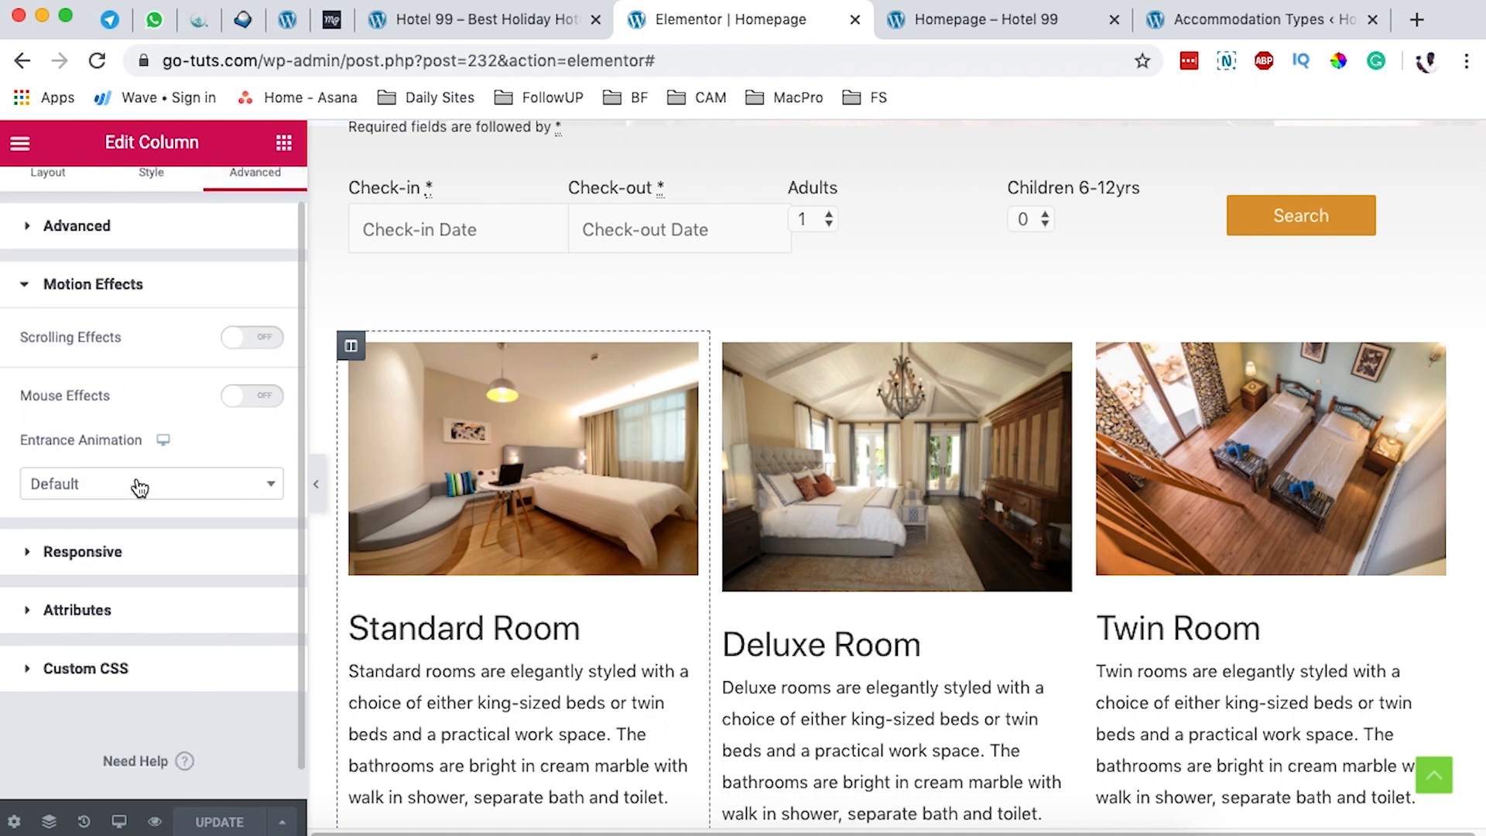
{"action": "left_click", "coordinate": [140, 486]}
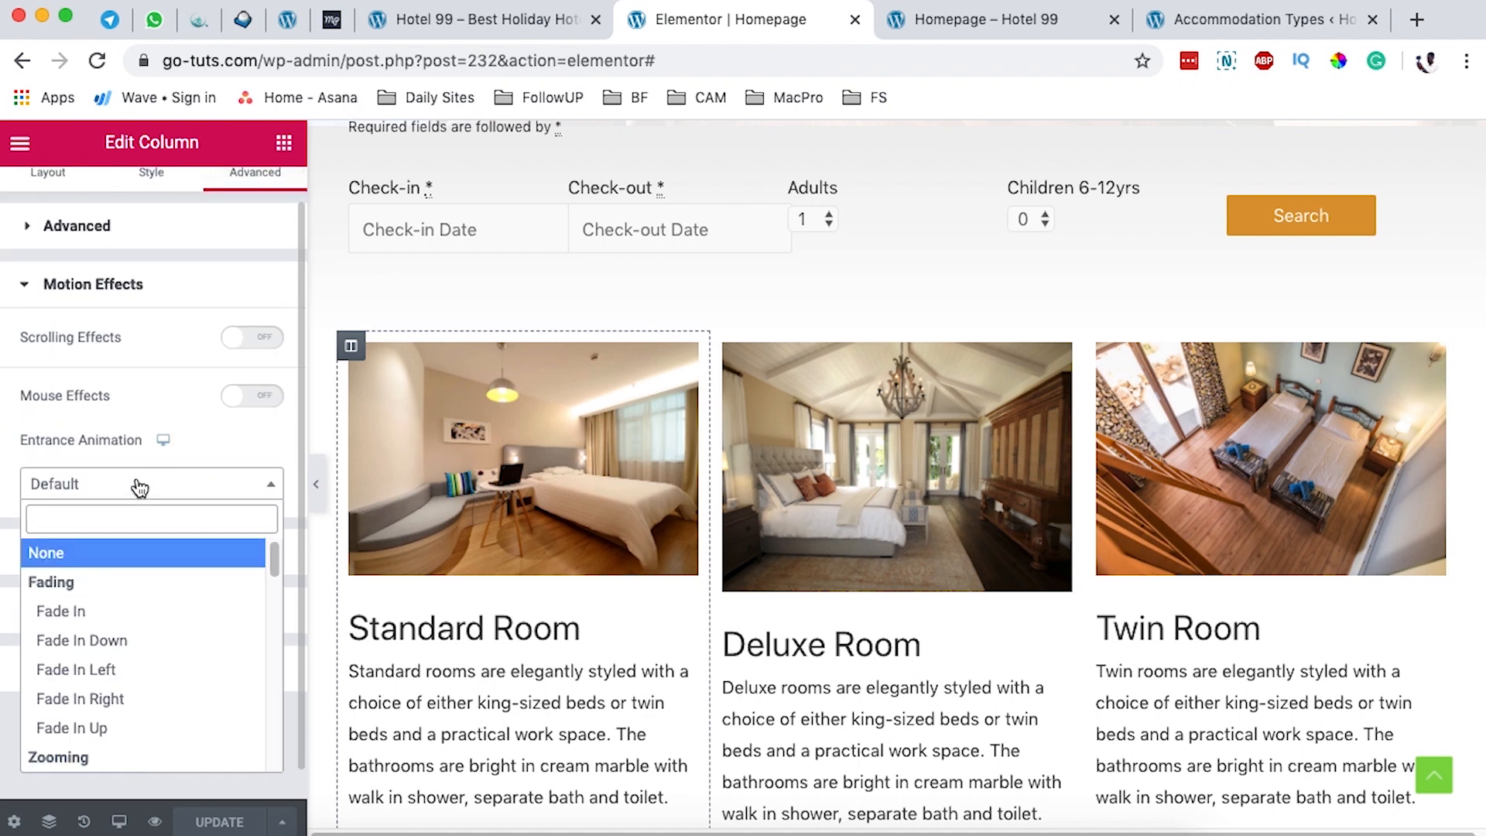
{"action": "left_click", "coordinate": [139, 611]}
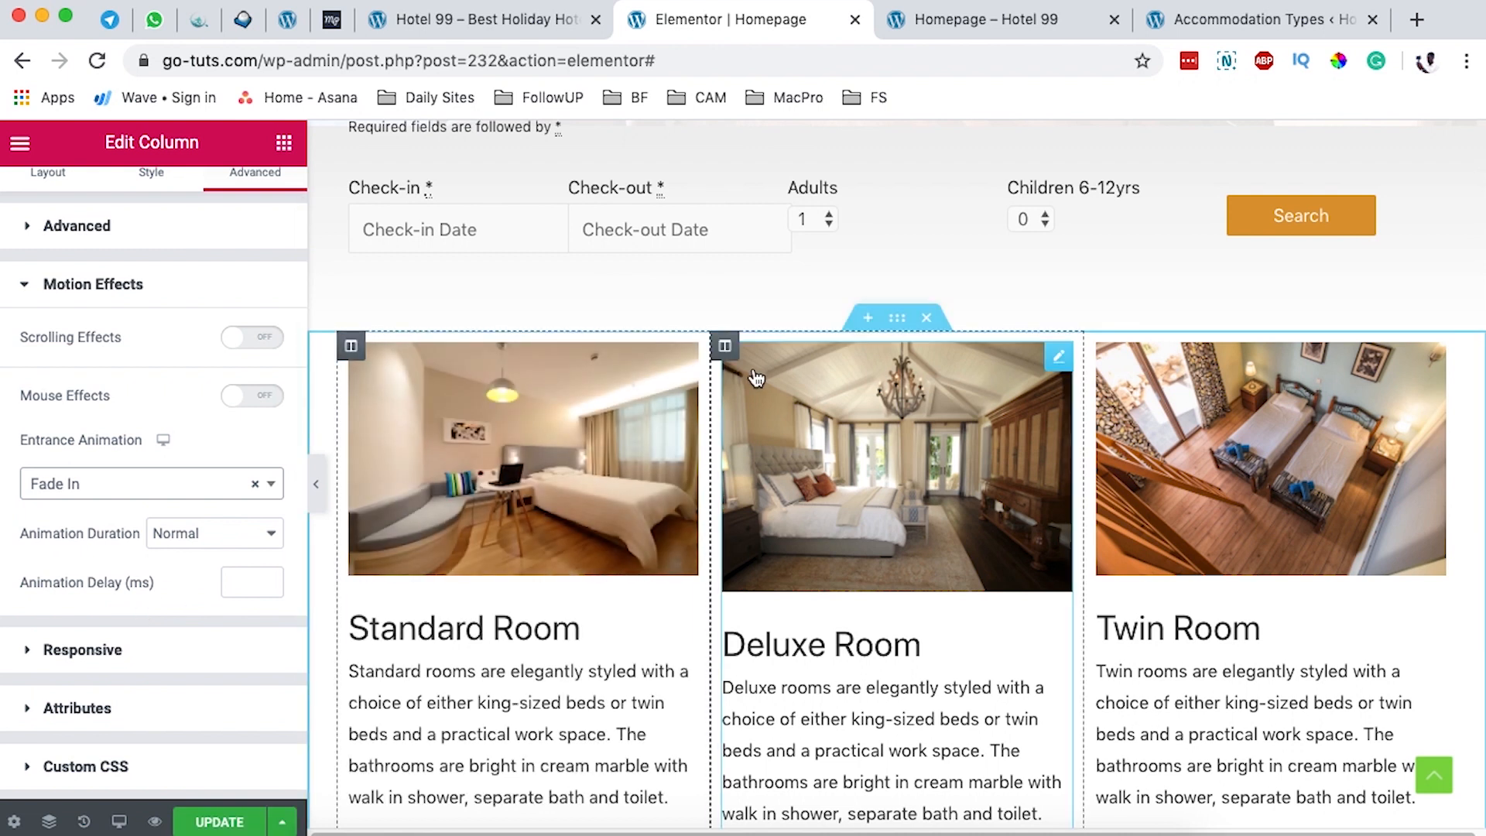
Step: Set the Deluxe Room column's entrance animation to Fade In
{"action": "left_click", "coordinate": [724, 345]}
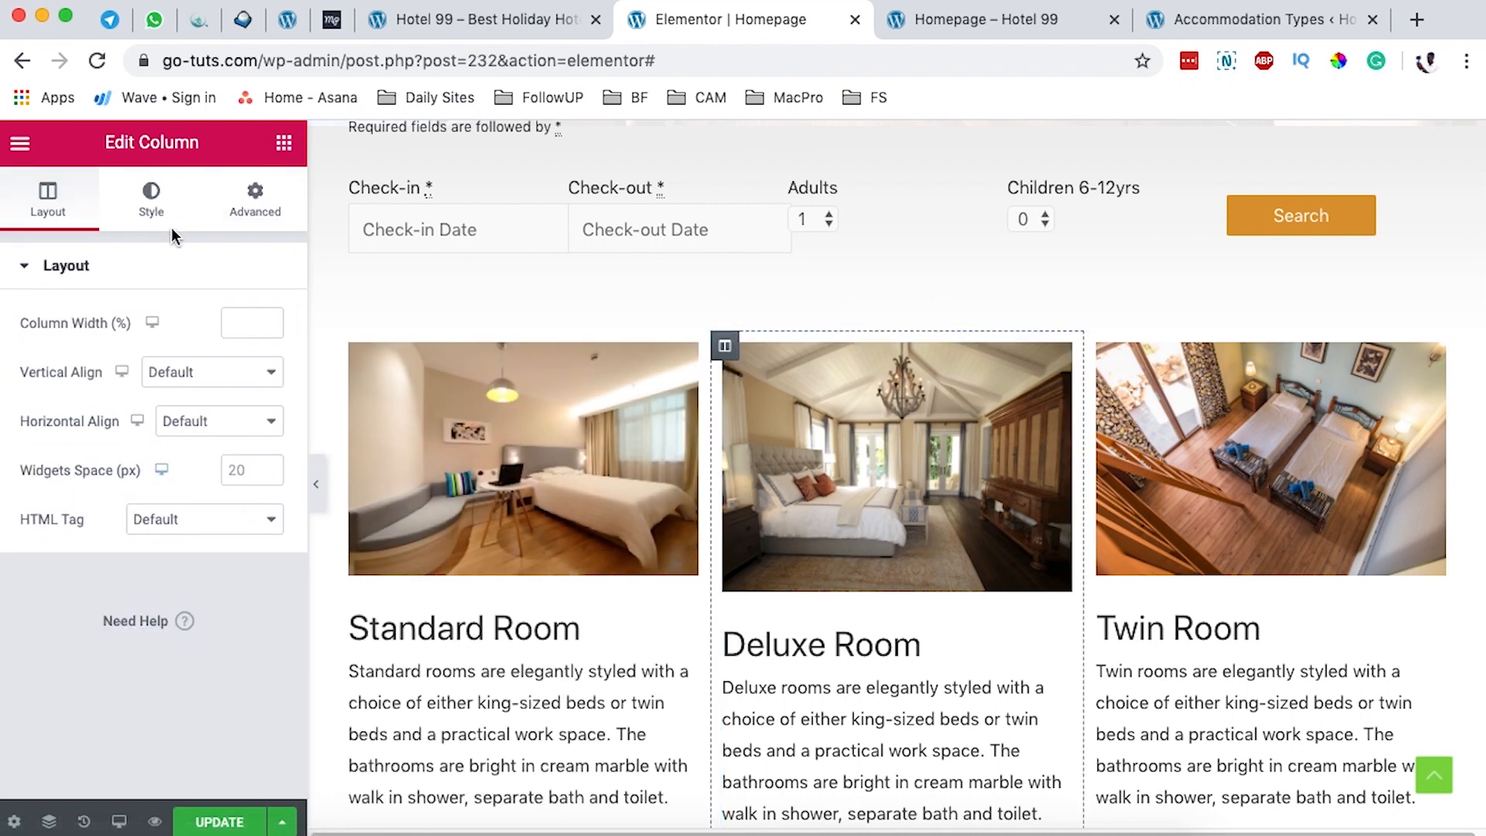
{"action": "left_click", "coordinate": [267, 206]}
{"action": "left_click", "coordinate": [224, 702]}
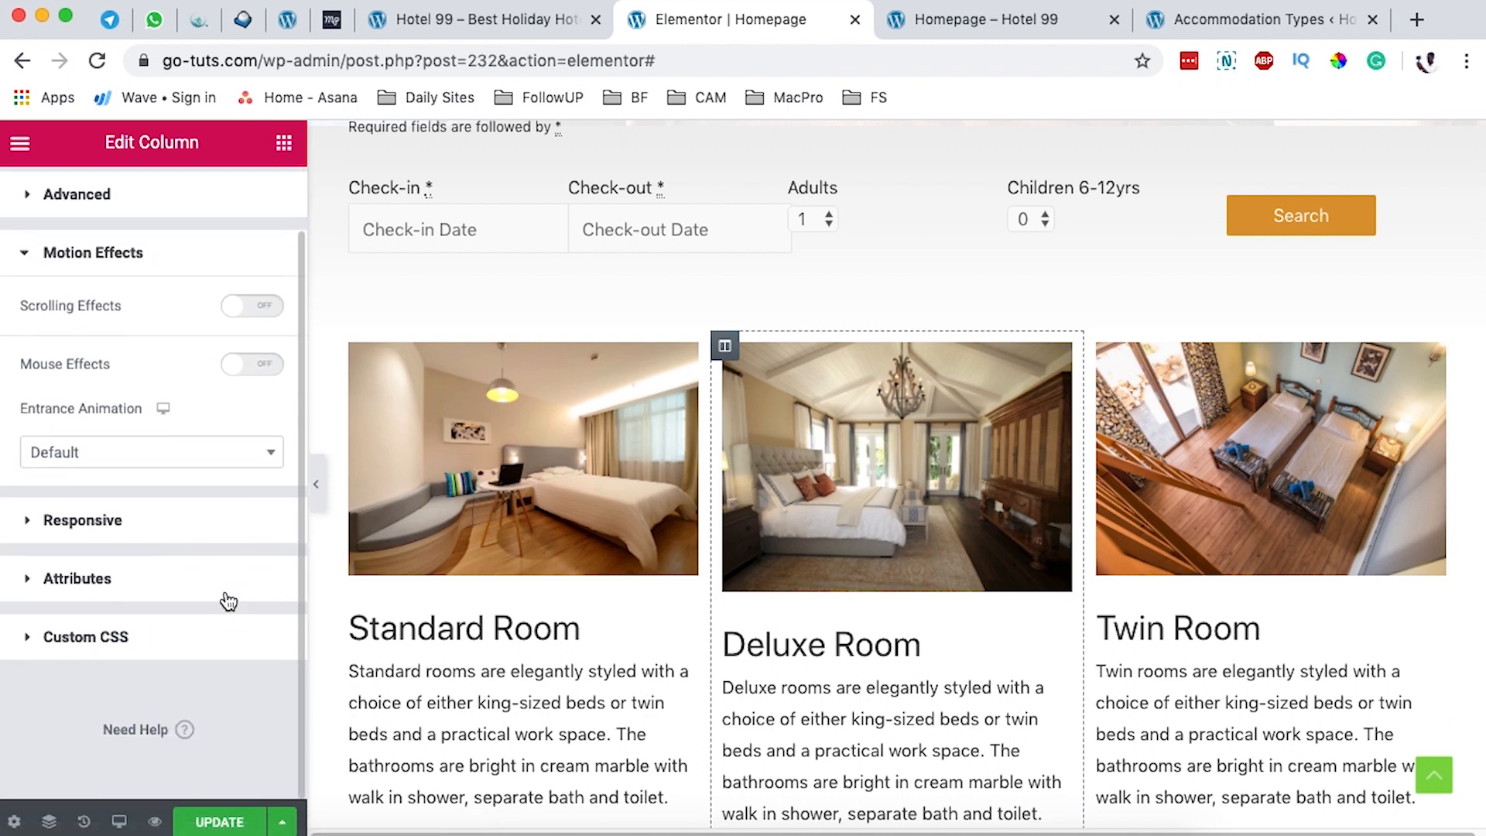
{"action": "left_click", "coordinate": [123, 463]}
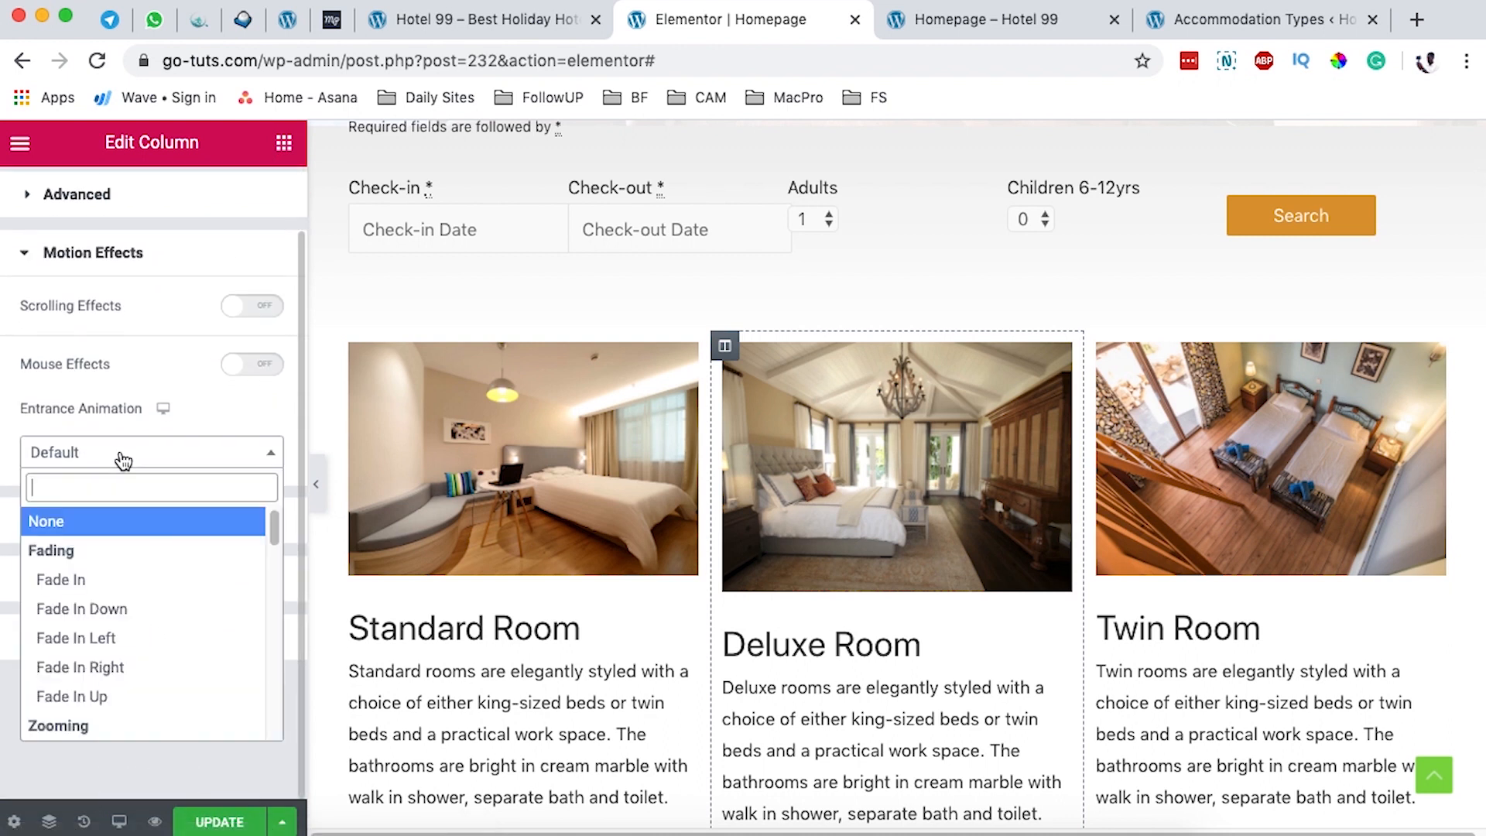
{"action": "left_click", "coordinate": [111, 586]}
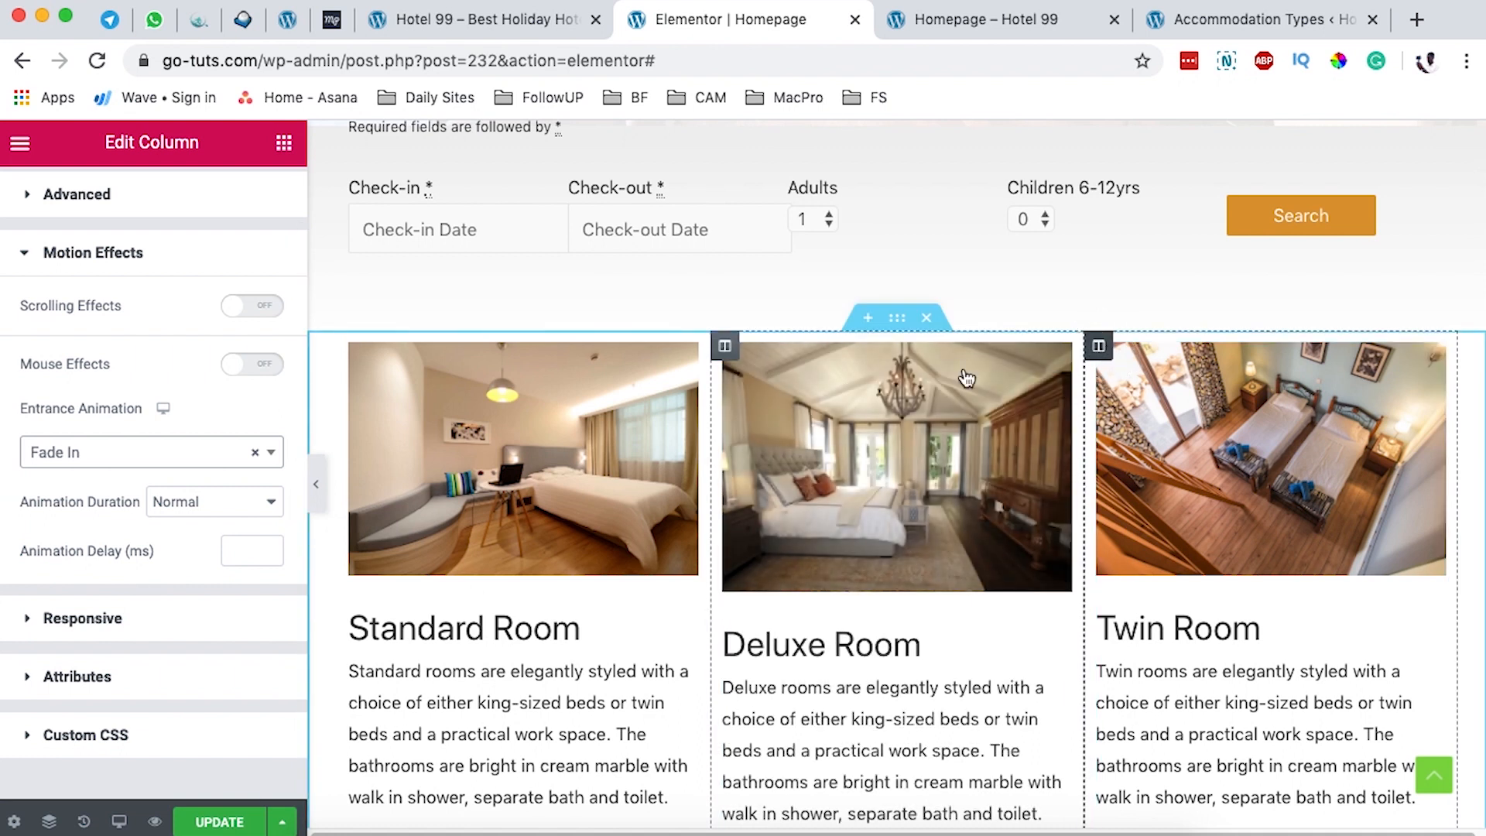
Step: Set the Twin Room column's entrance animation to Fade In
{"action": "left_click", "coordinate": [243, 211]}
{"action": "scroll", "coordinate": [129, 675], "scroll_direction": "down", "scroll_amount": 2}
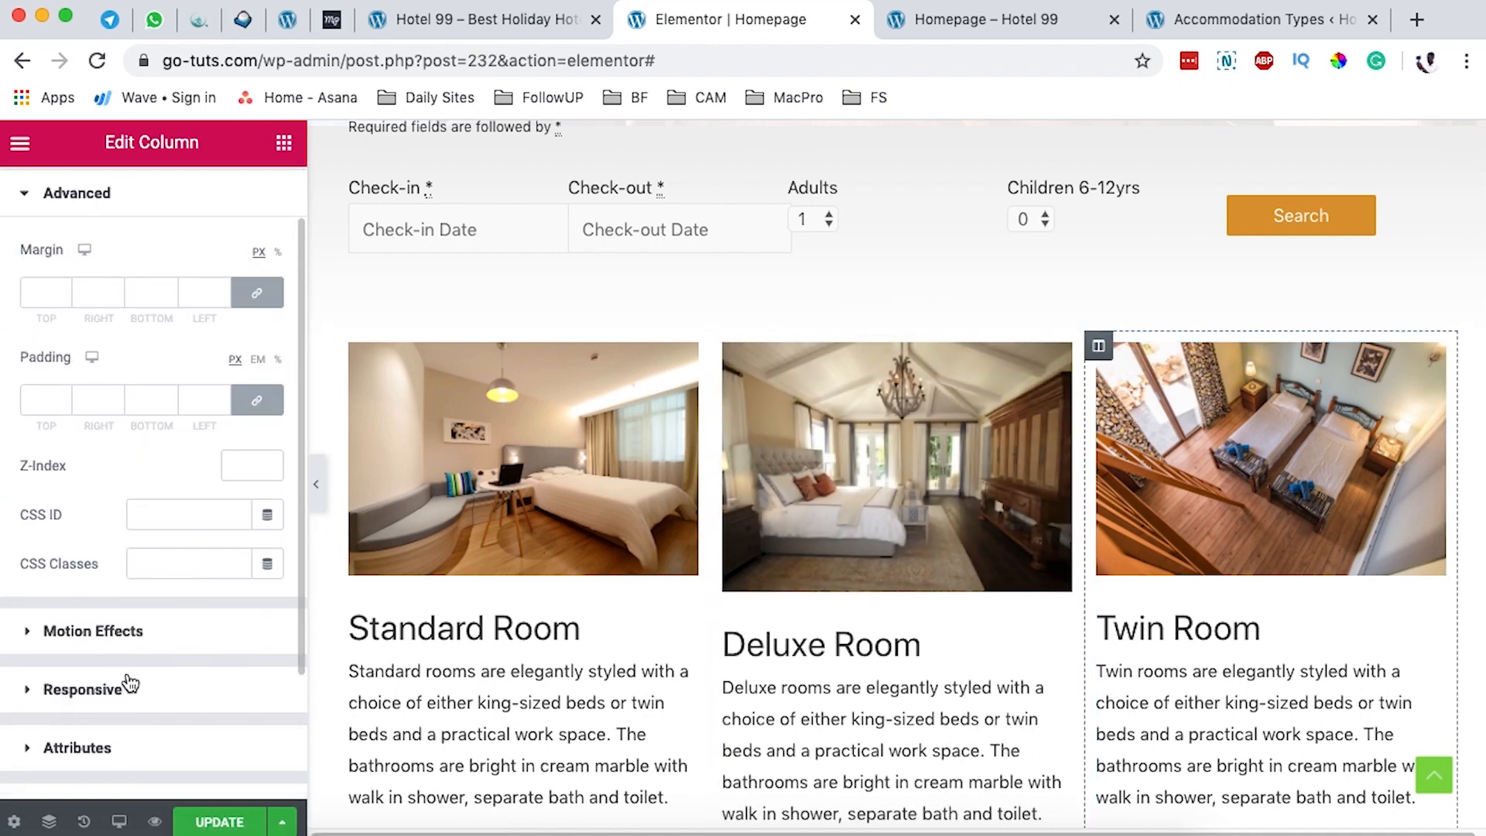
{"action": "left_click", "coordinate": [129, 631]}
{"action": "scroll", "coordinate": [136, 485], "scroll_direction": "down", "scroll_amount": 2}
{"action": "left_click", "coordinate": [142, 455]}
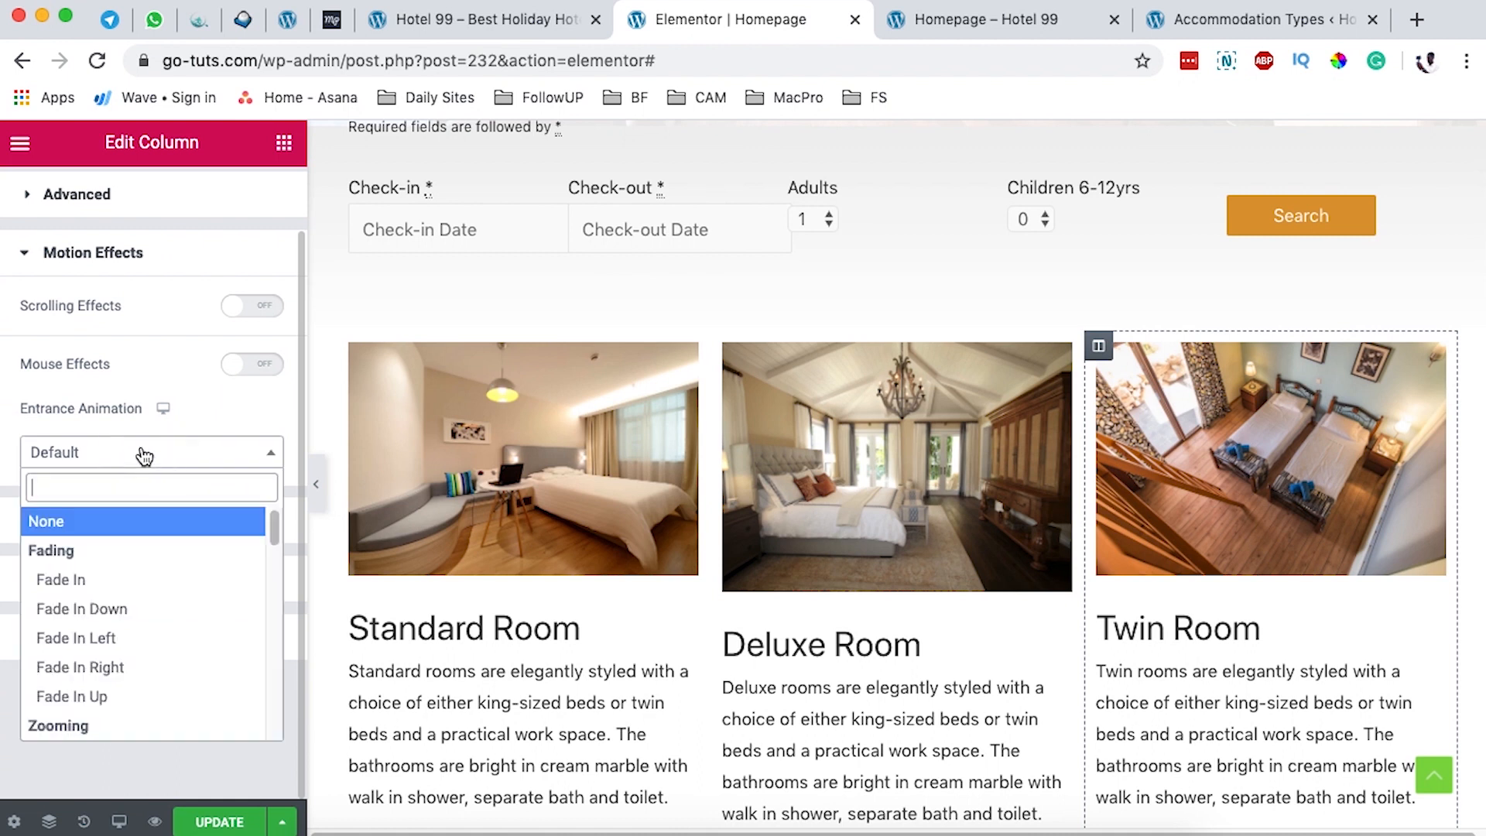
{"action": "left_click", "coordinate": [118, 579]}
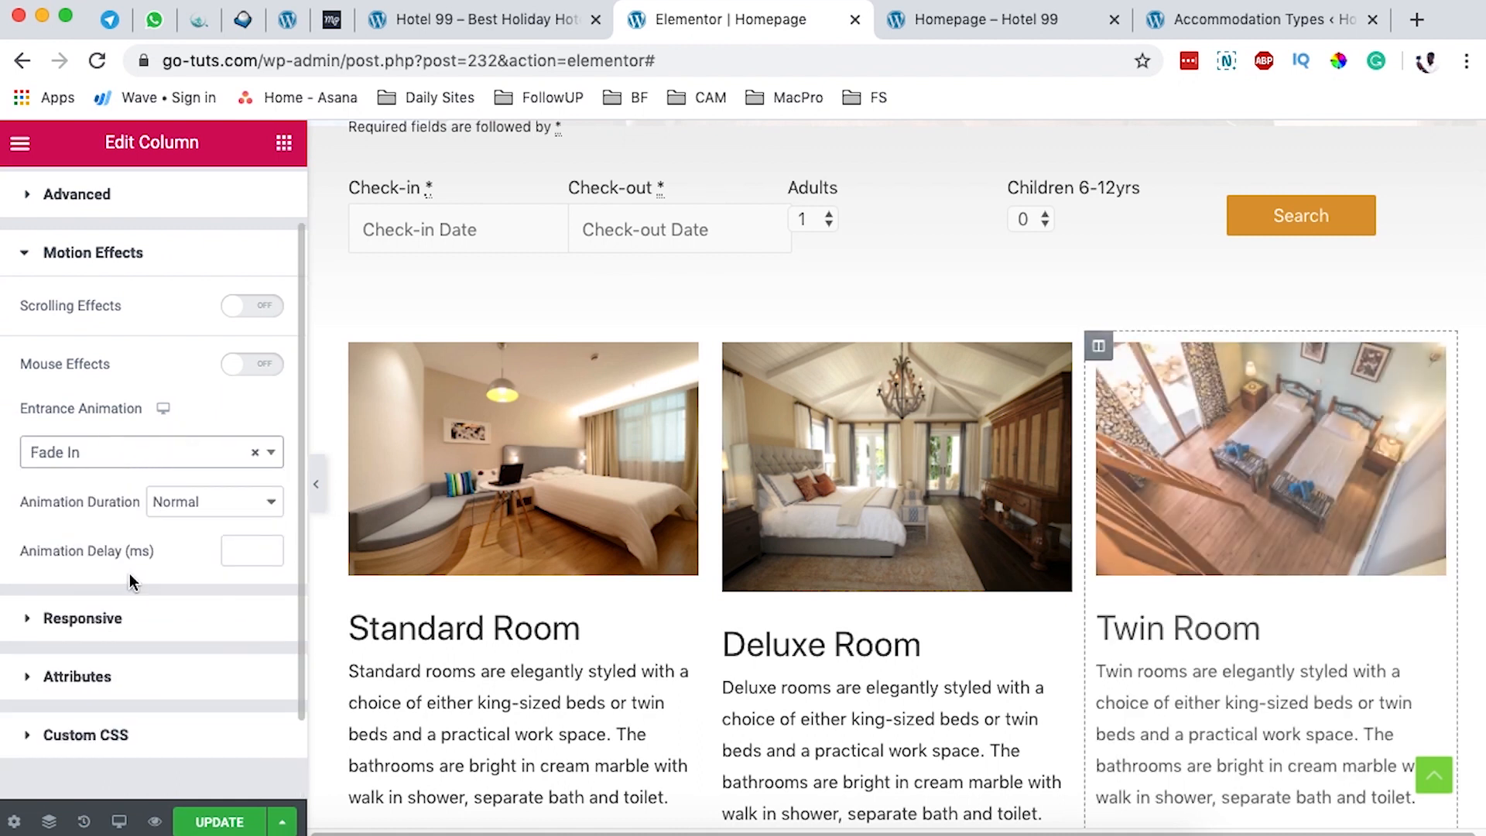
Step: Update the homepage and check the room cards' fade-in animation on the reloaded preview page
{"action": "left_click", "coordinate": [219, 822]}
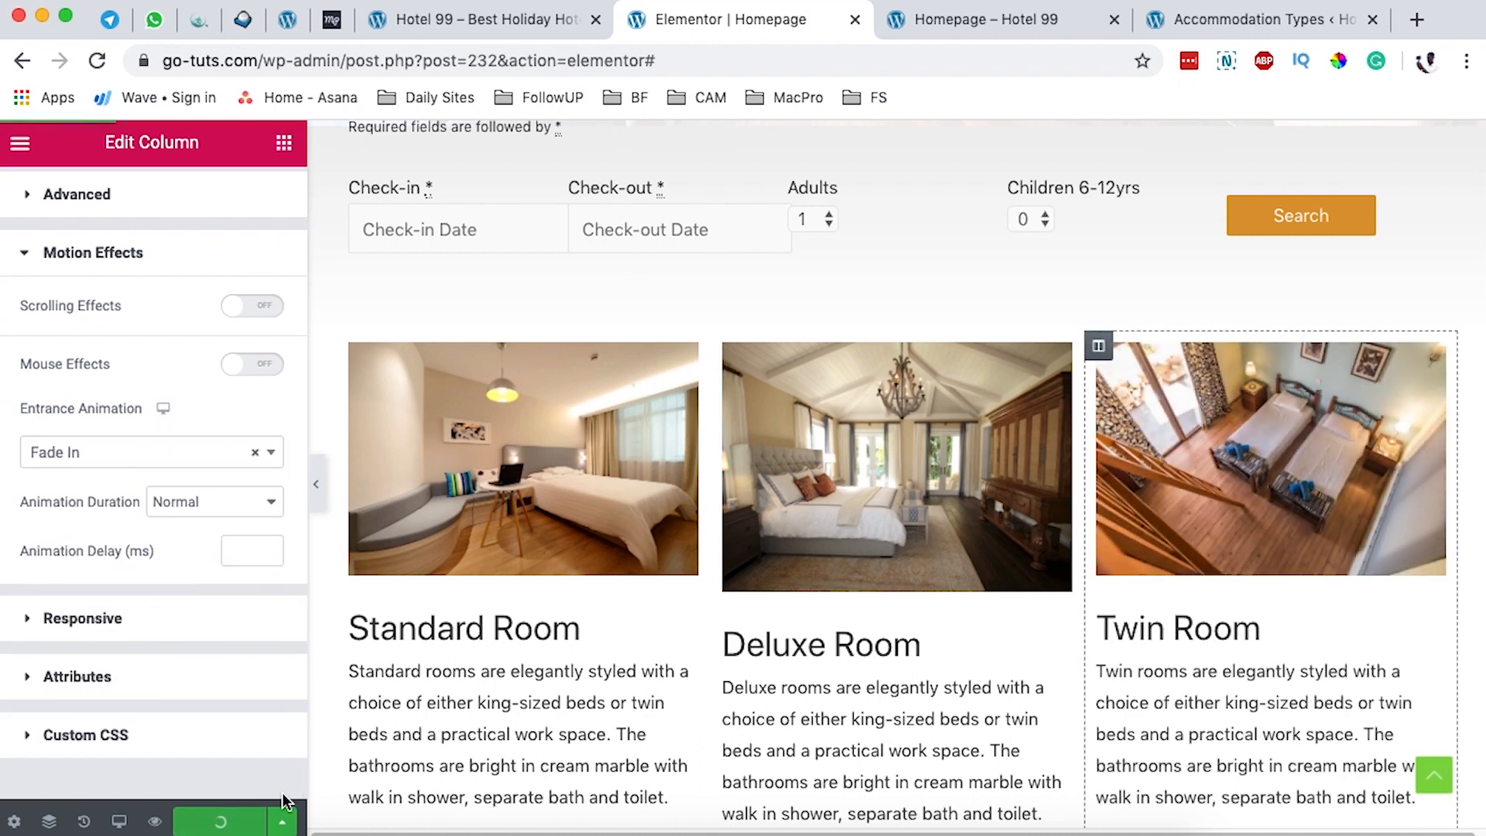
{"action": "left_click", "coordinate": [975, 24]}
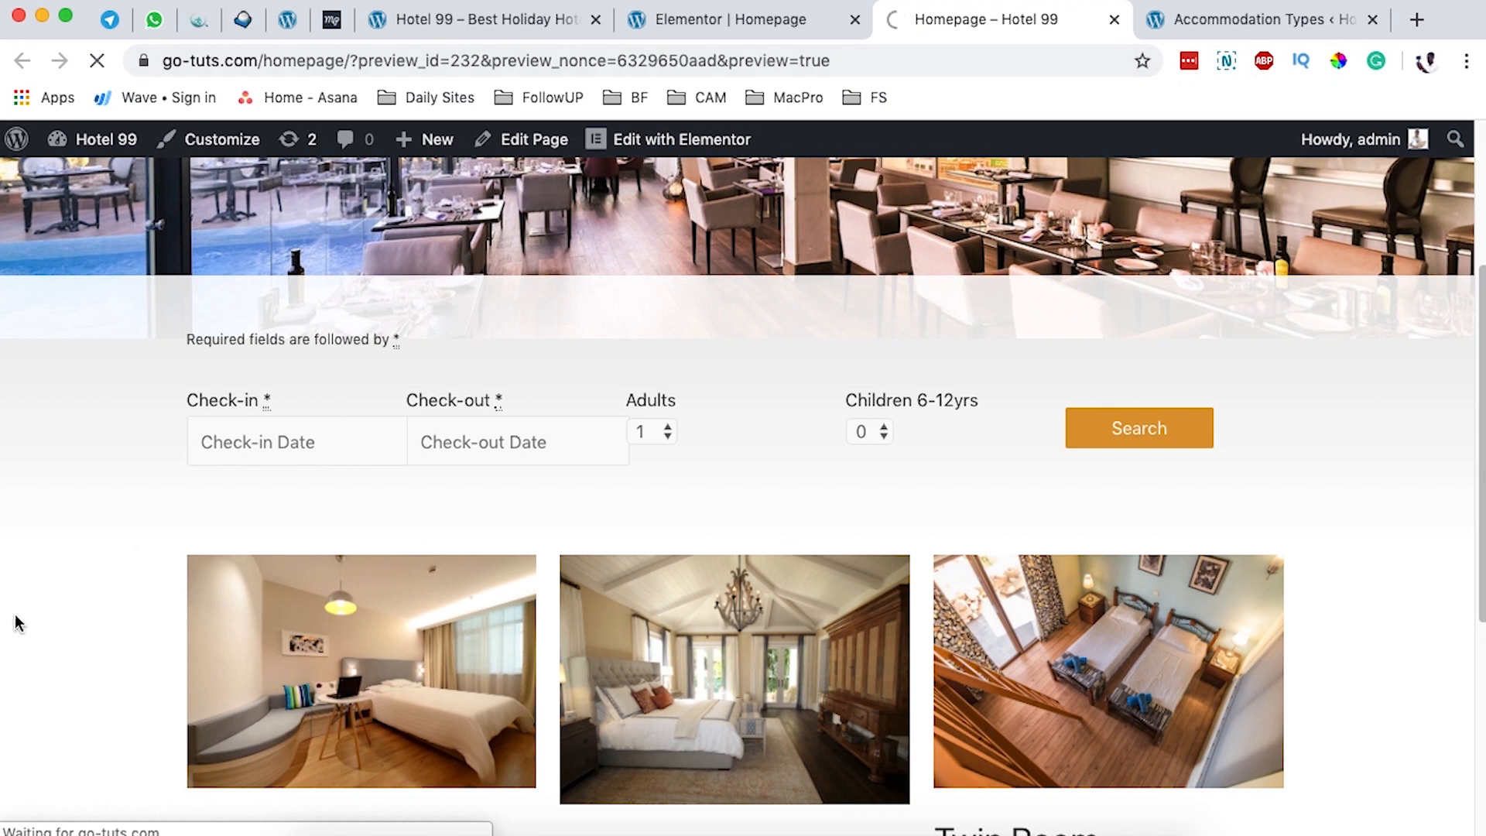
{"action": "scroll", "coordinate": [17, 623], "scroll_direction": "down", "scroll_amount": 5}
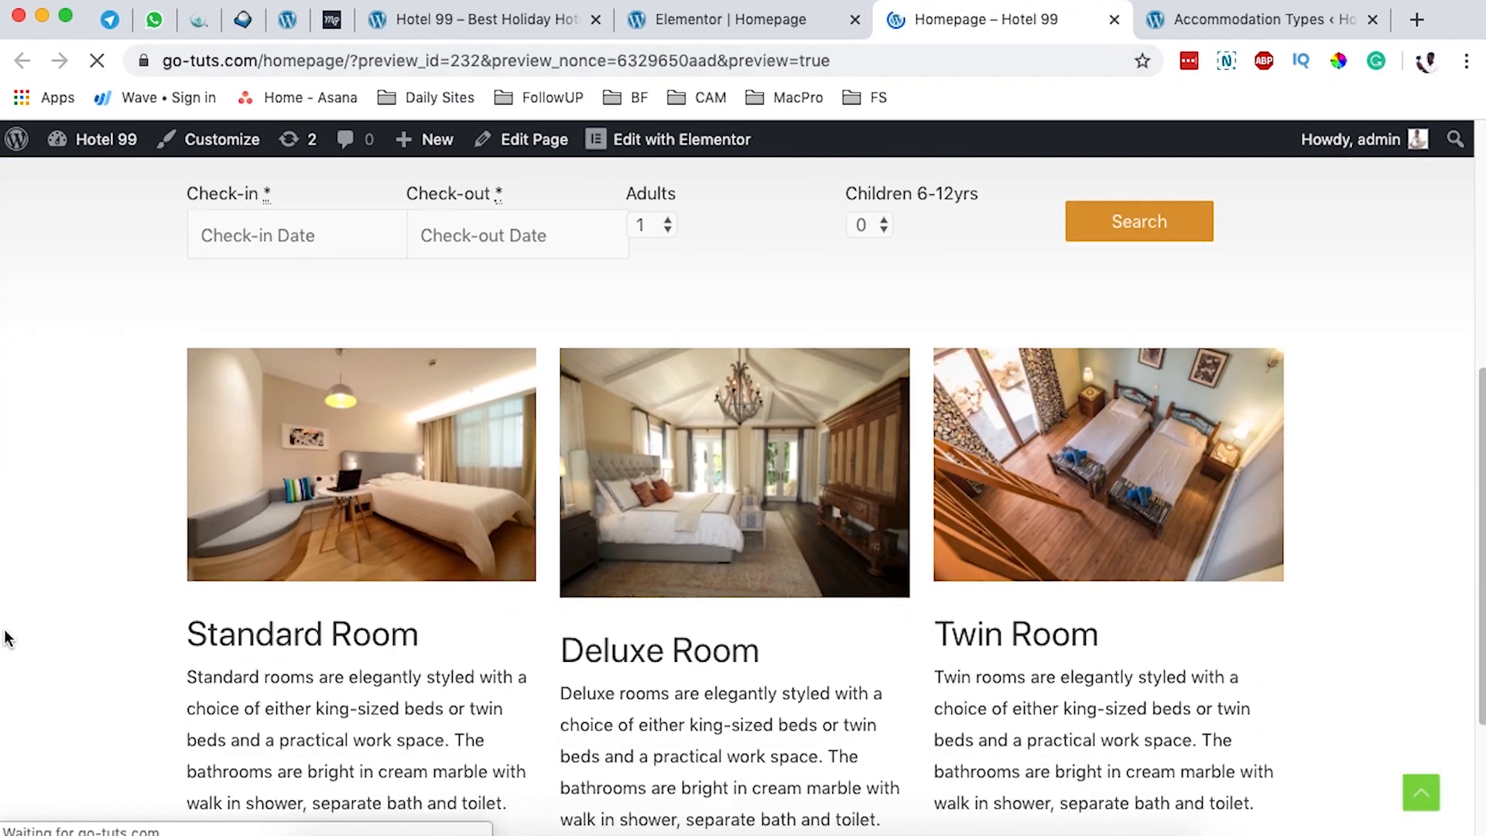
{"action": "scroll", "coordinate": [6, 638], "scroll_direction": "down", "scroll_amount": 10}
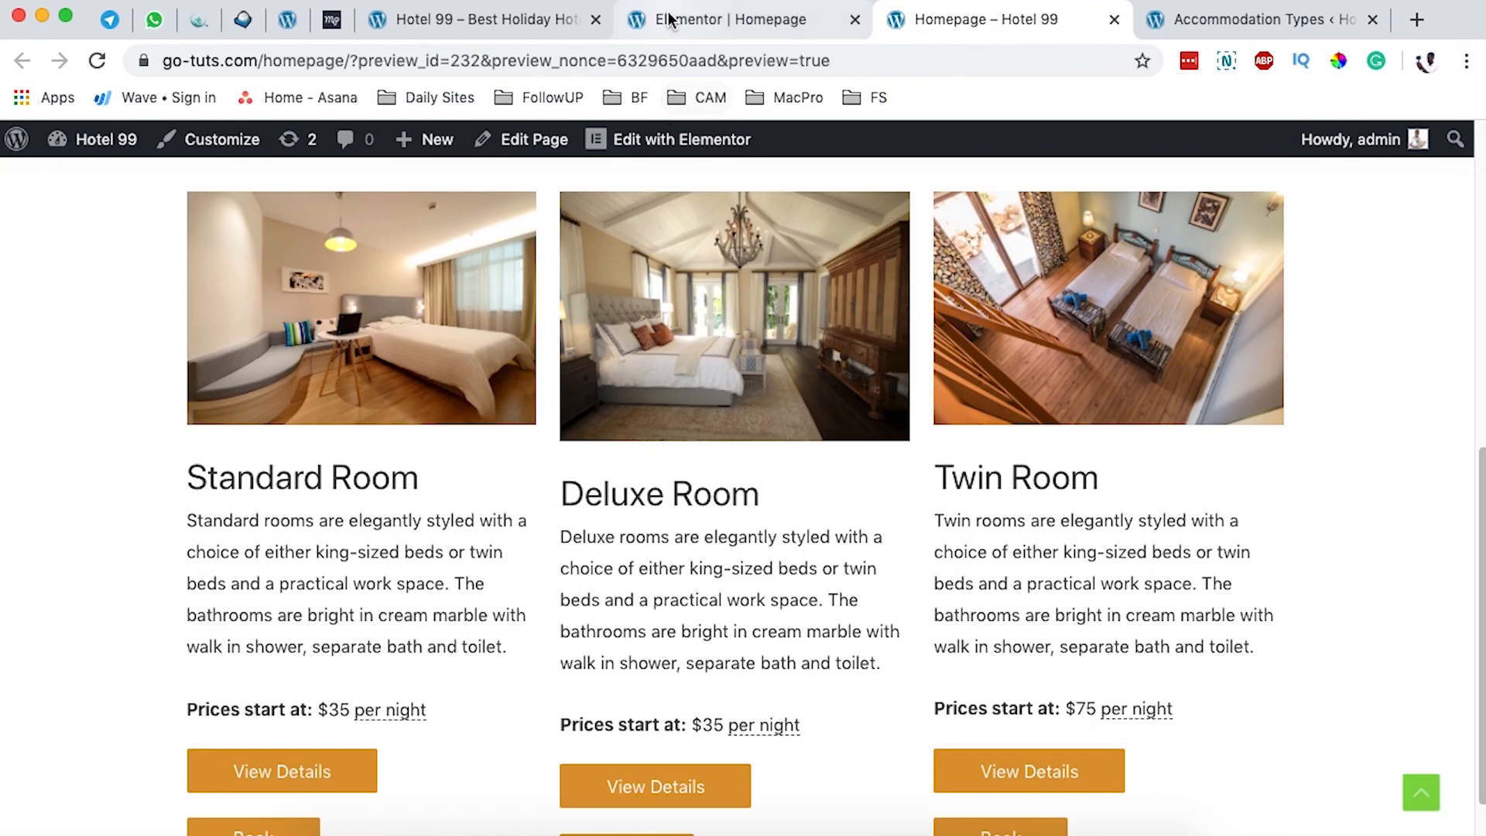
Step: Back in the Elementor editor, set the Standard Room column's animation delay to 100 ms
{"action": "left_click", "coordinate": [658, 23]}
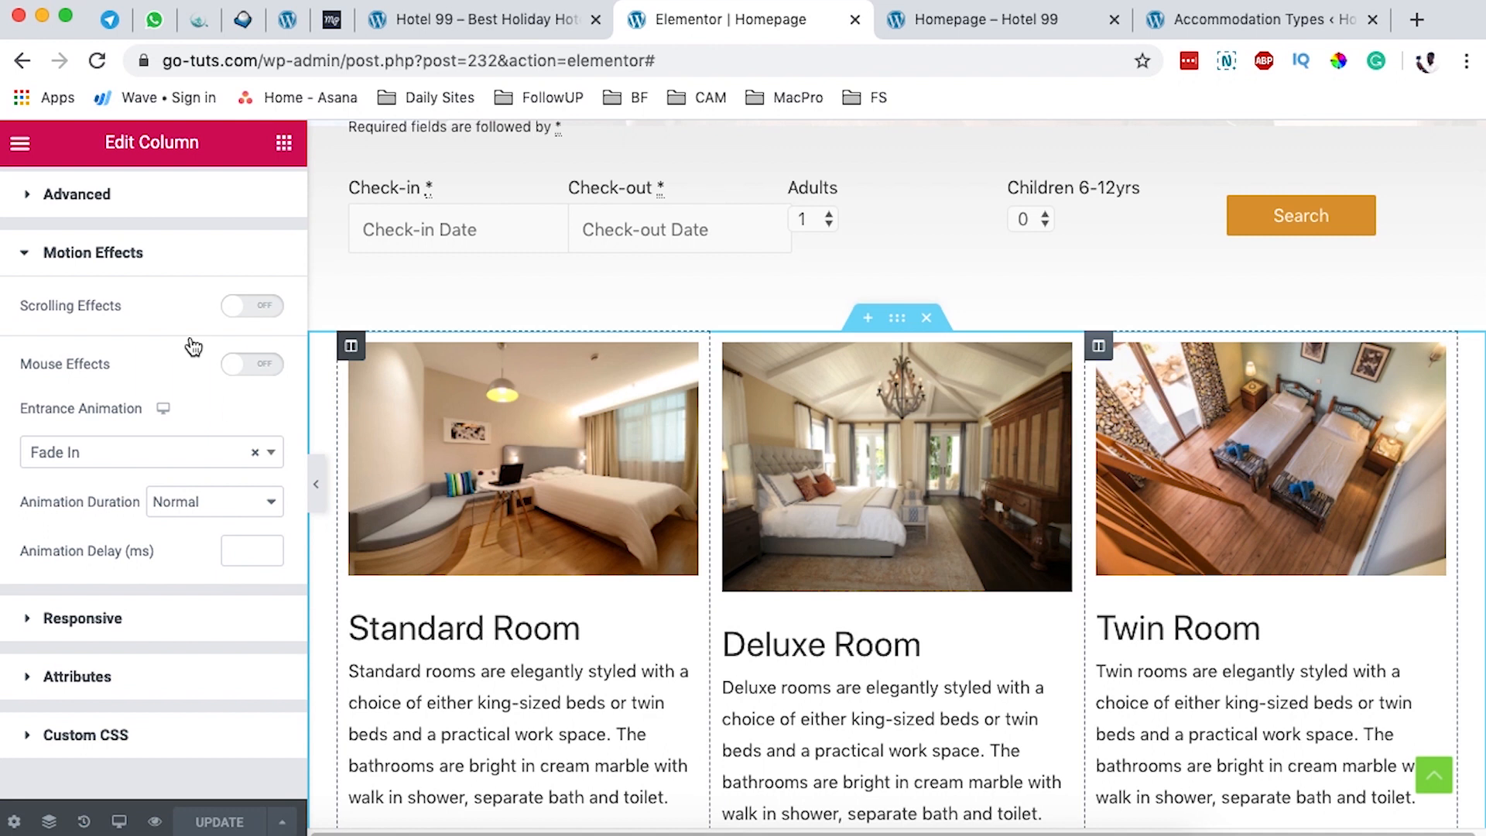
{"action": "scroll", "coordinate": [201, 371], "scroll_direction": "up", "scroll_amount": 2}
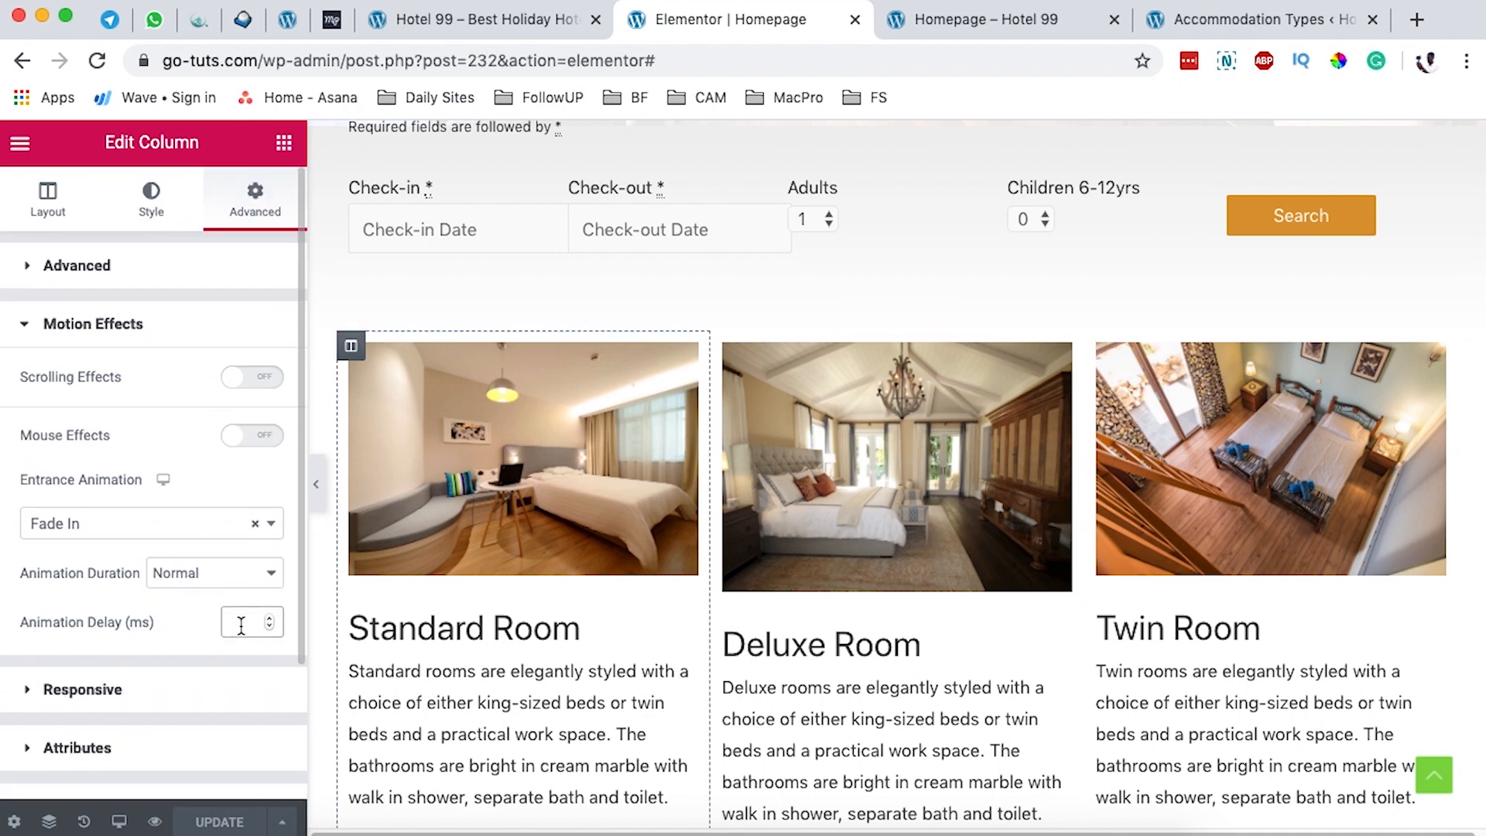
{"action": "type", "text": "5"}
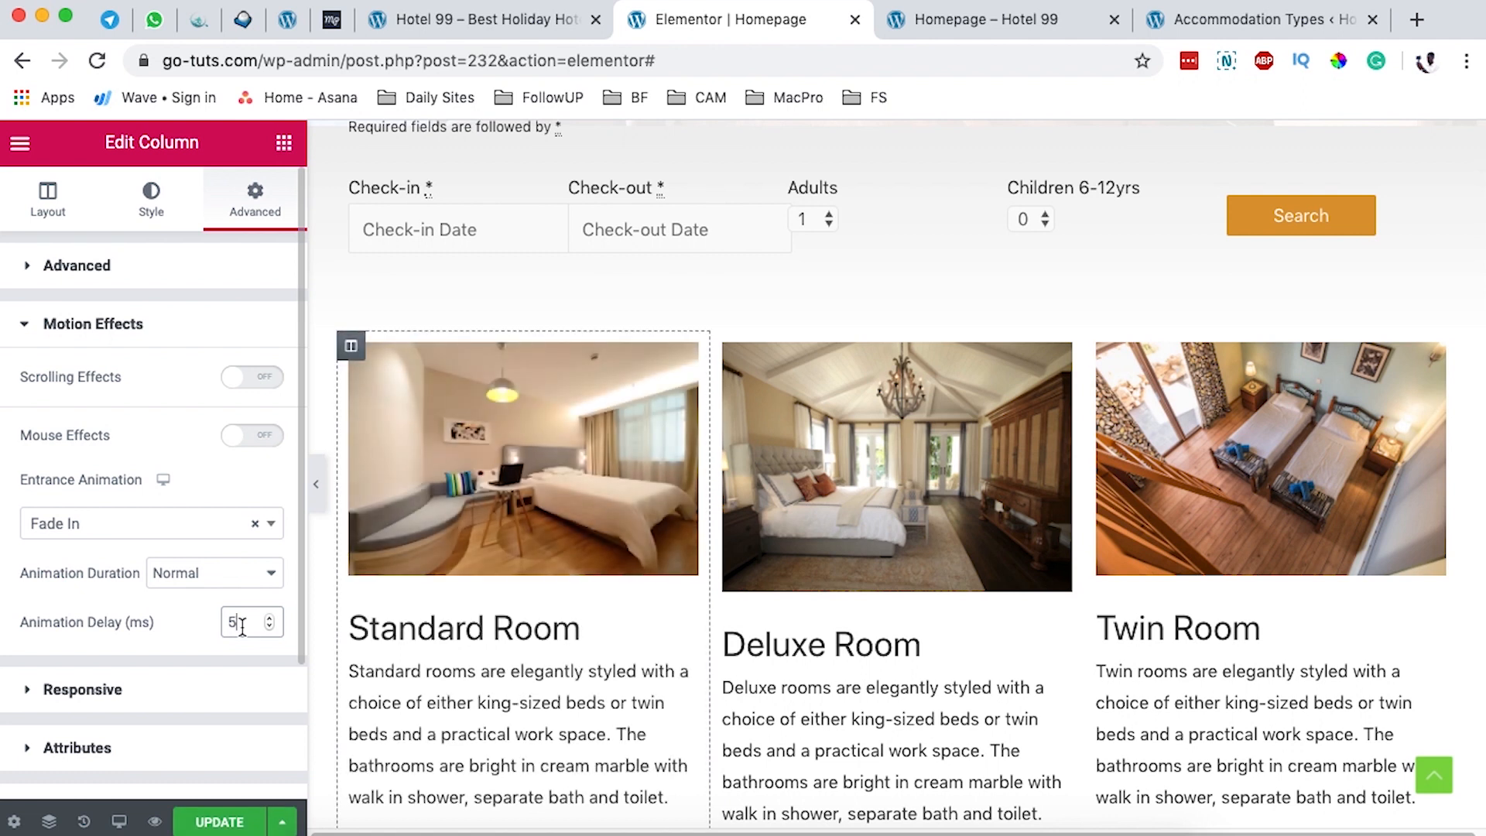
{"action": "type", "text": "100"}
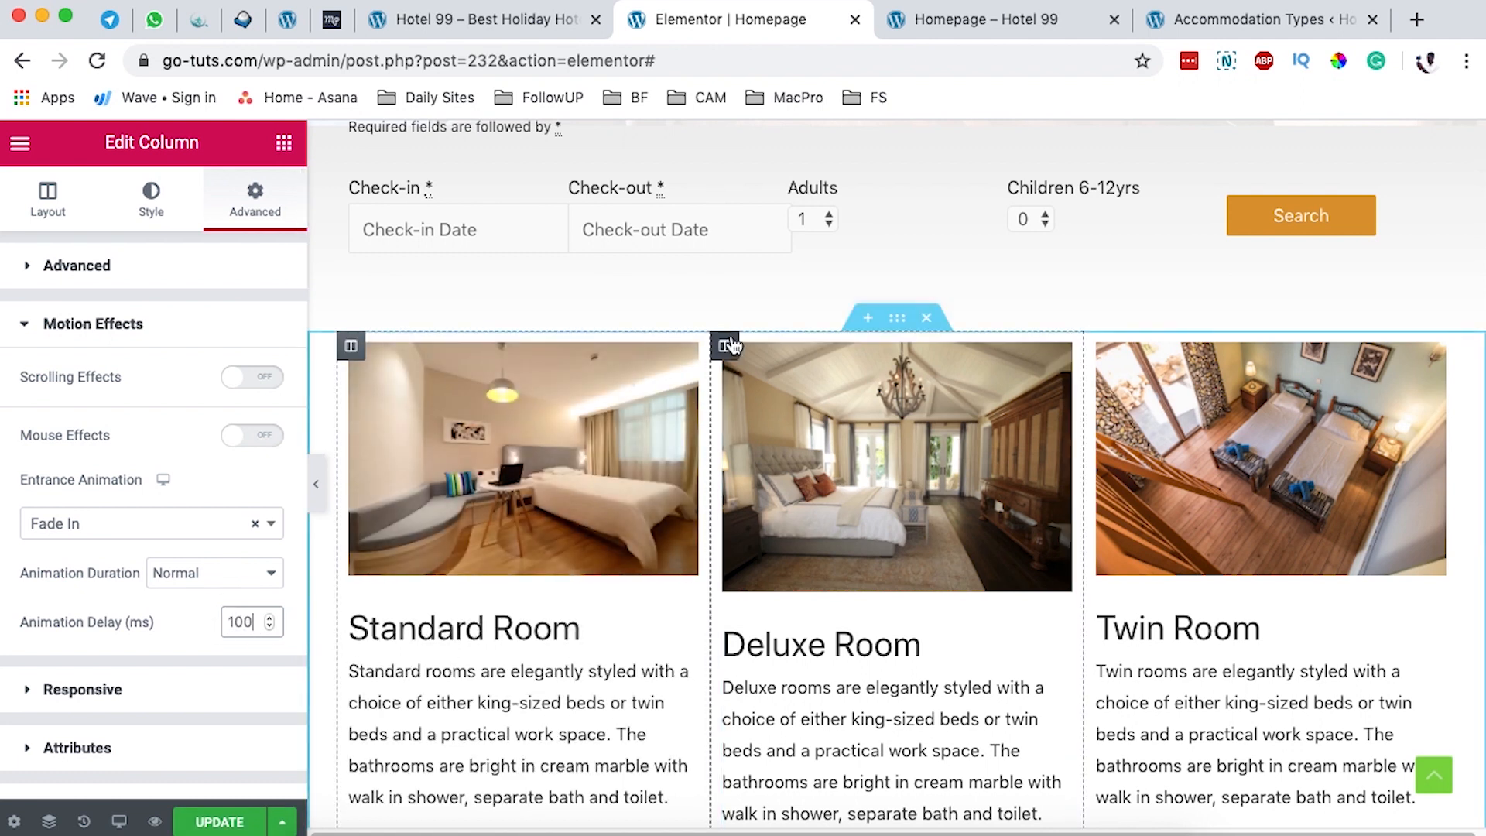
Step: Set the animation delay of both the Deluxe Room and Twin Room columns to 100 ms
{"action": "left_click", "coordinate": [726, 348]}
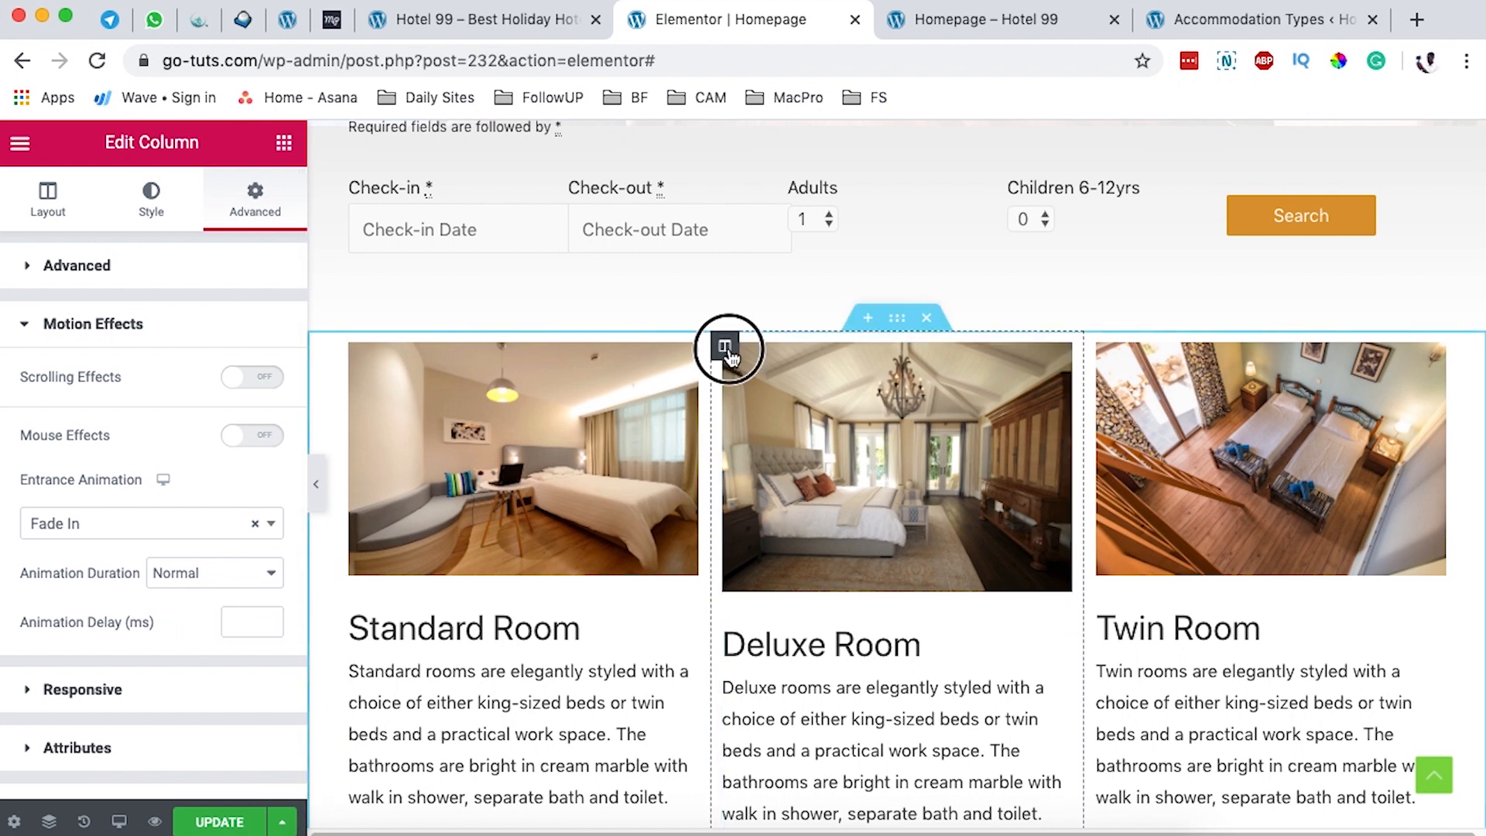
{"action": "type", "text": "100"}
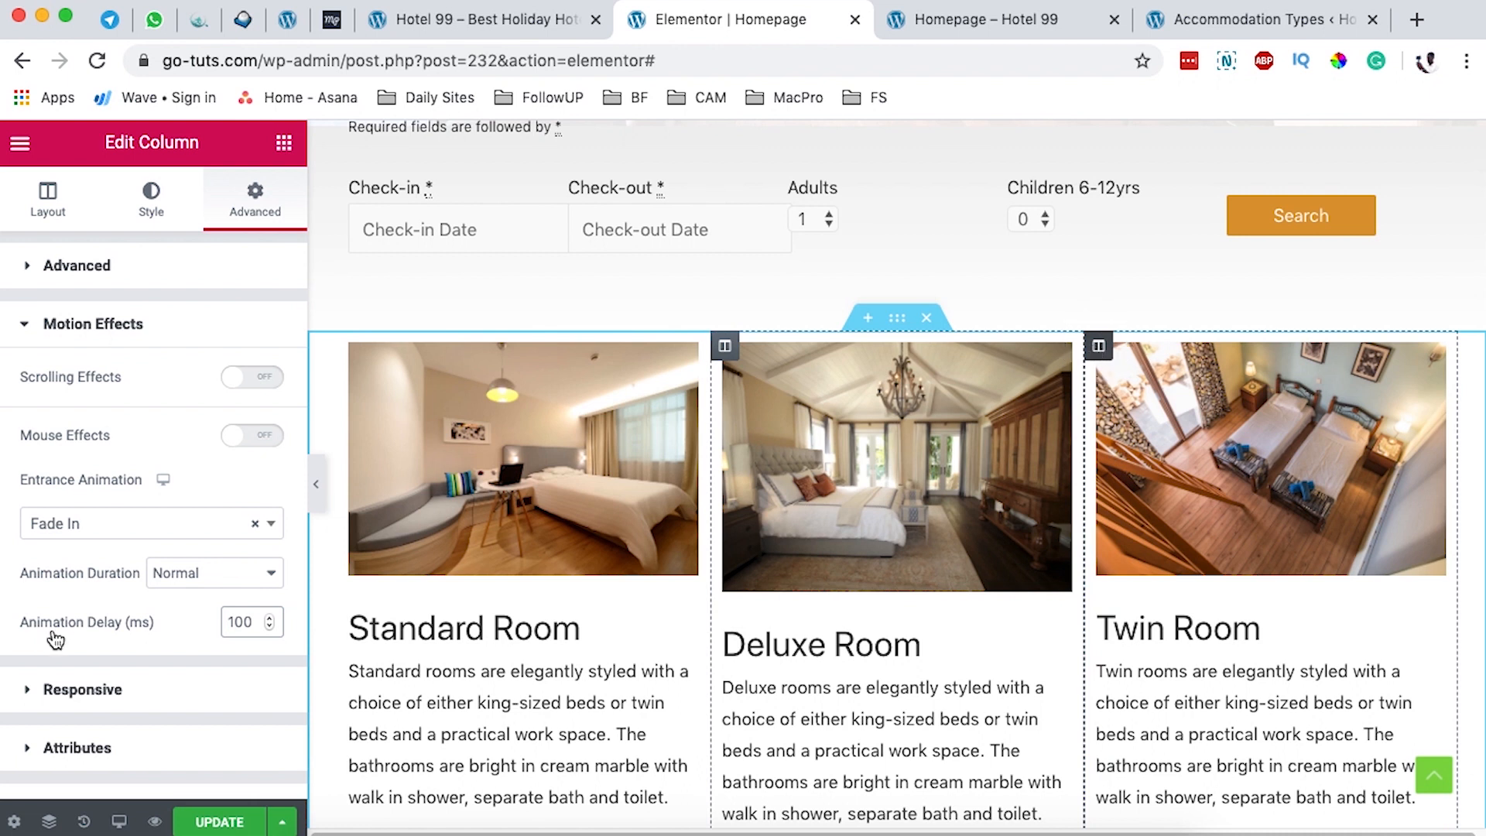
{"action": "type", "text": "100"}
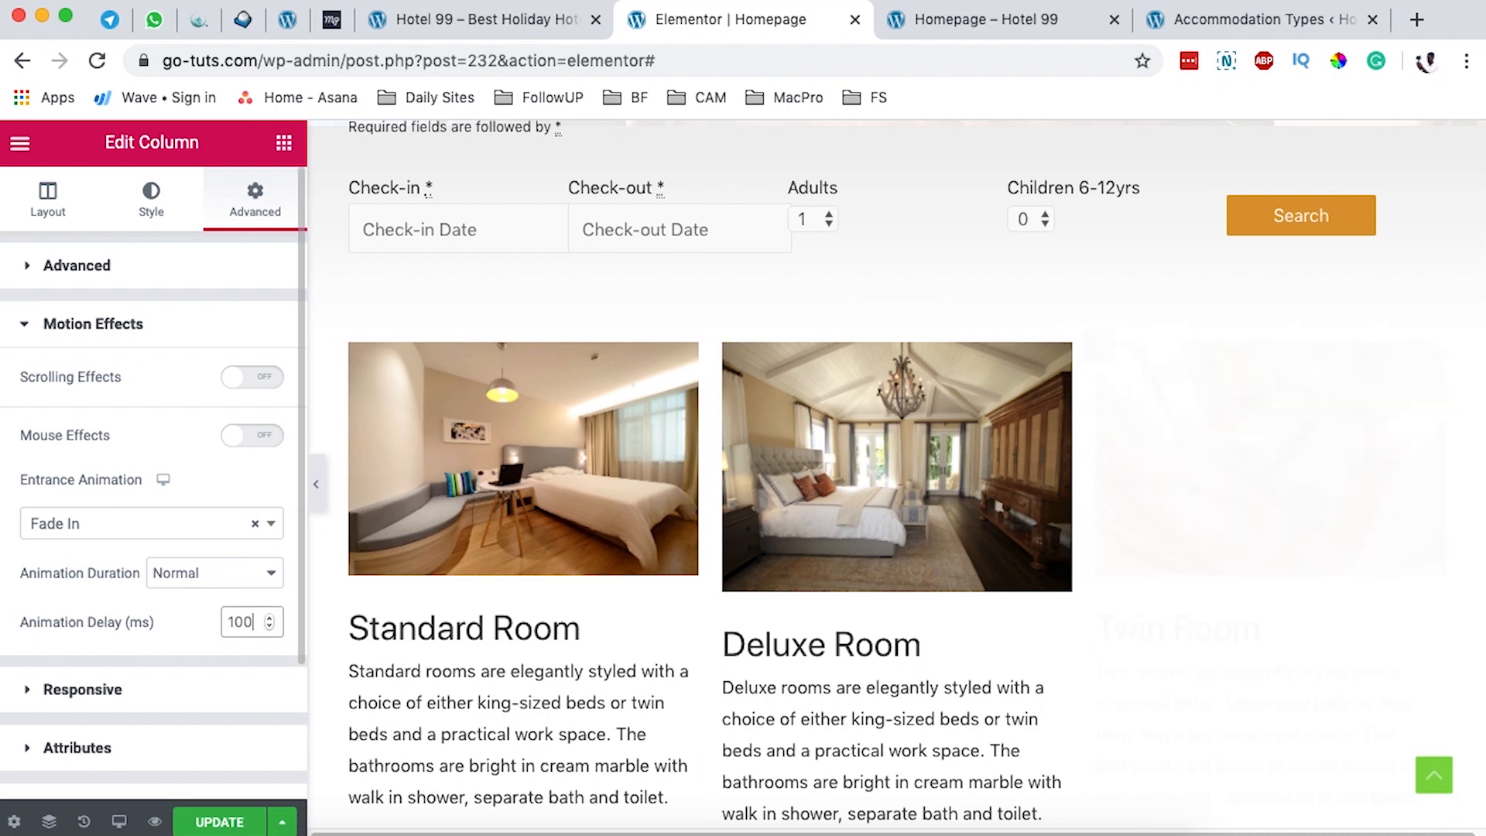
Step: Update the homepage and reload its preview to review the delayed fade-in of the three room cards
{"action": "left_click", "coordinate": [213, 822]}
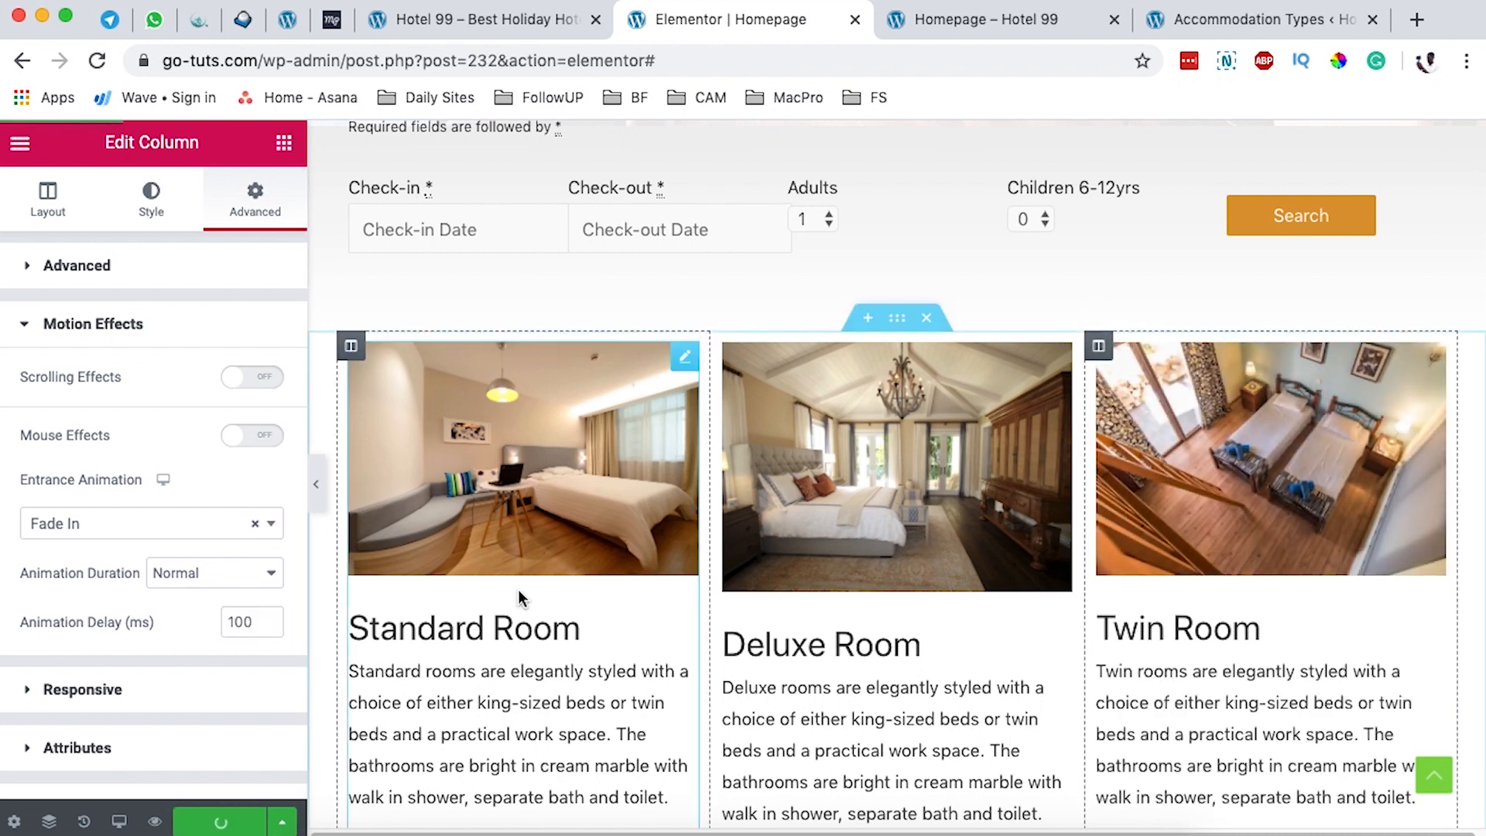
{"action": "left_click", "coordinate": [987, 23]}
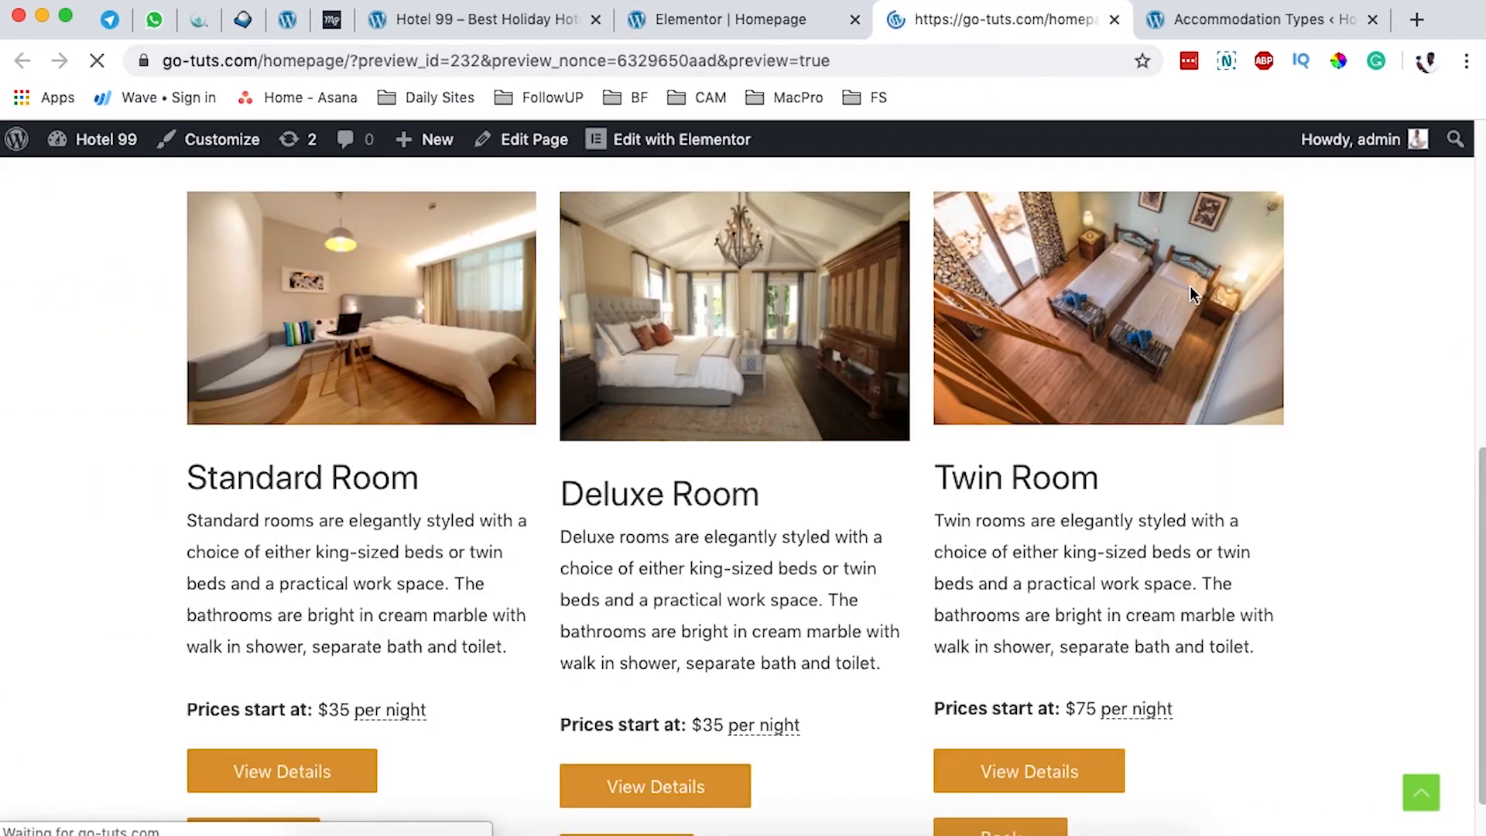
{"action": "scroll", "coordinate": [1441, 525], "scroll_direction": "down", "scroll_amount": 5}
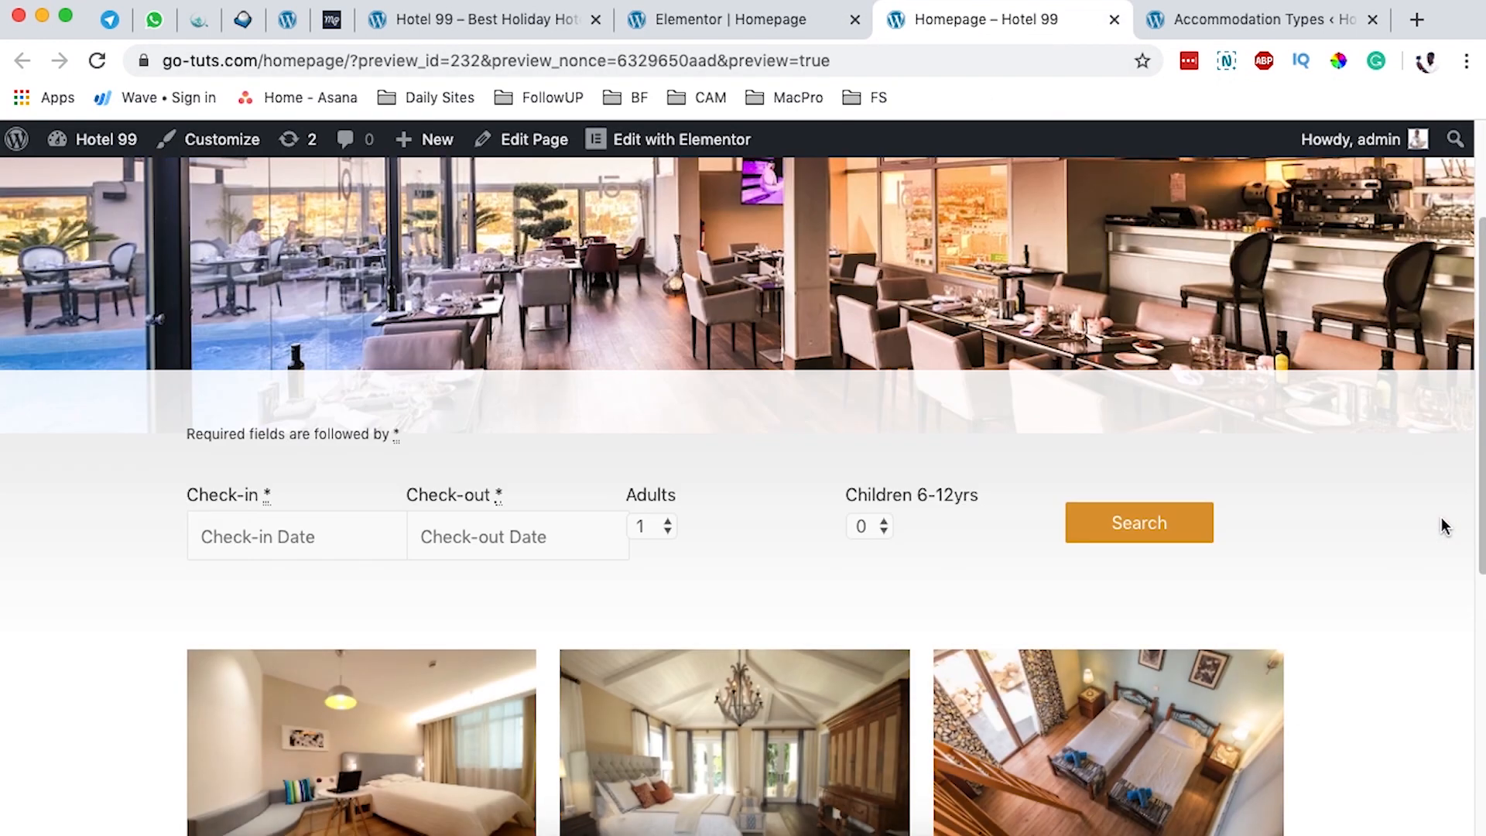
{"action": "scroll", "coordinate": [987, 331], "scroll_direction": "down", "scroll_amount": 3}
{"action": "scroll", "coordinate": [118, 226], "scroll_direction": "down", "scroll_amount": 1}
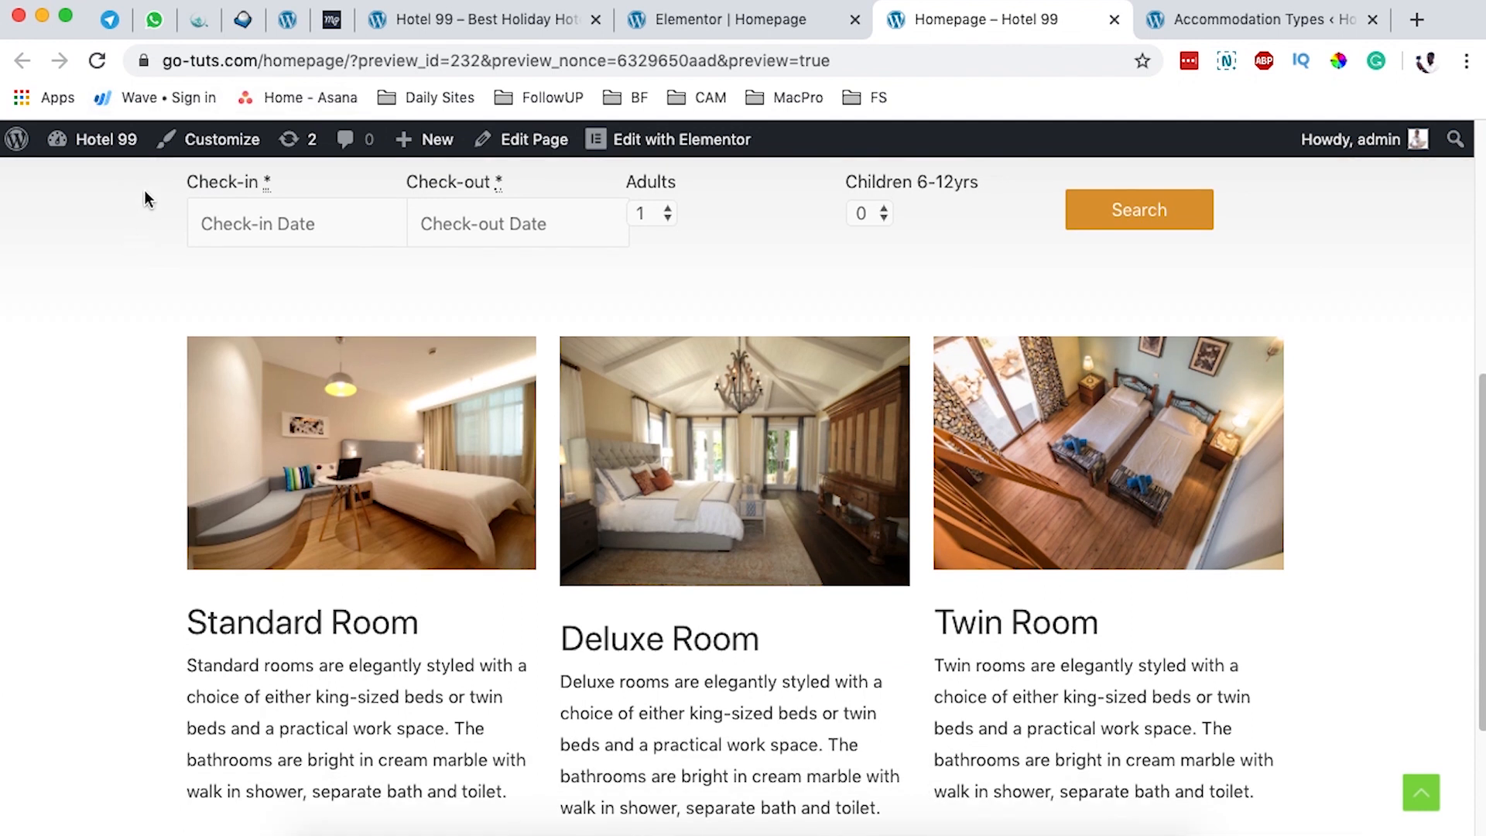
{"action": "left_click", "coordinate": [95, 67]}
Step: In the Elementor editor, select the empty Services section below the room cards and find it in the Navigator
{"action": "left_click", "coordinate": [720, 19]}
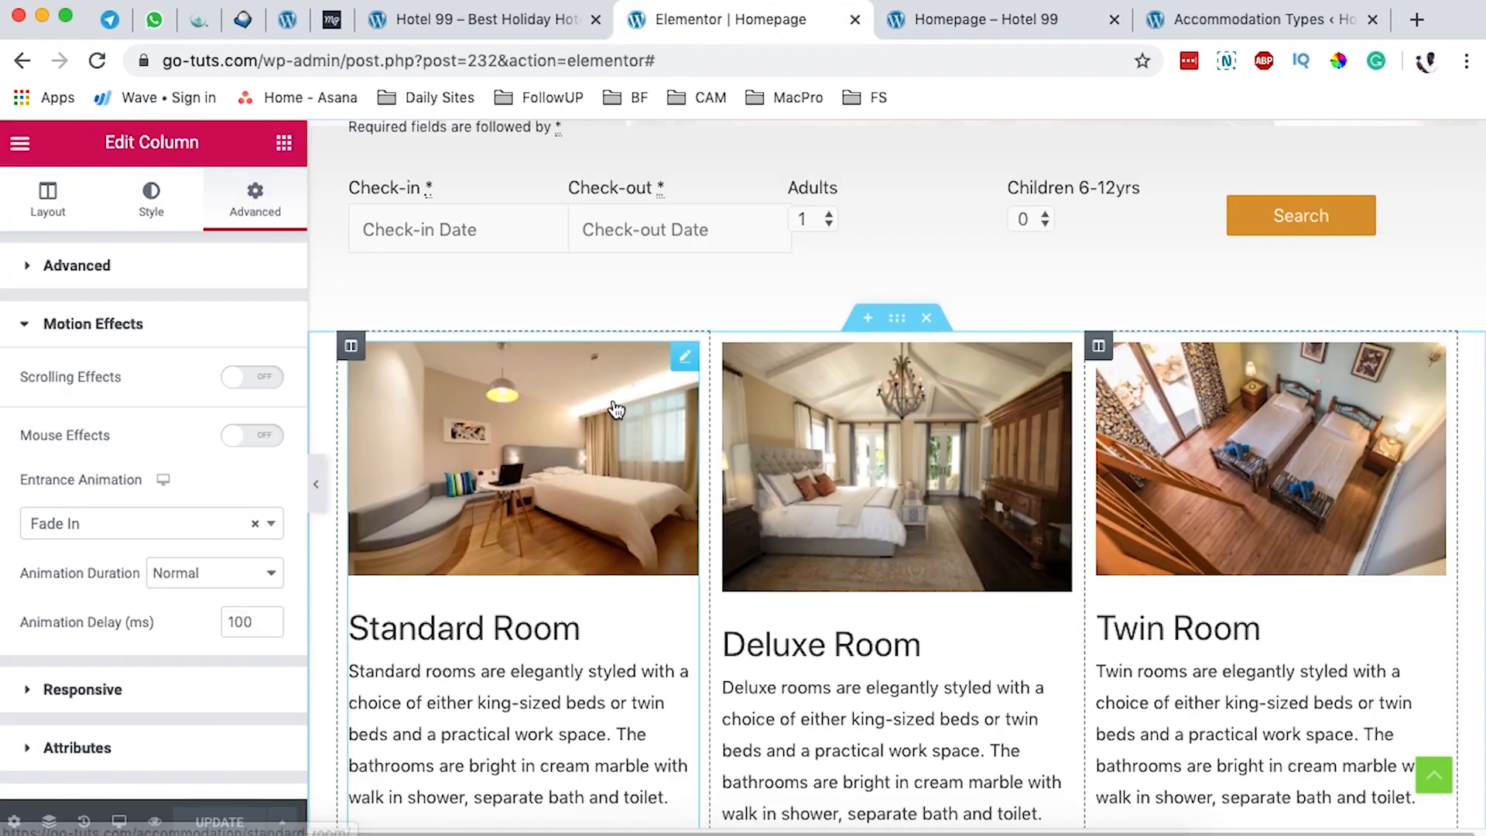
{"action": "scroll", "coordinate": [617, 390], "scroll_direction": "down", "scroll_amount": 5}
{"action": "scroll", "coordinate": [616, 391], "scroll_direction": "down", "scroll_amount": 3}
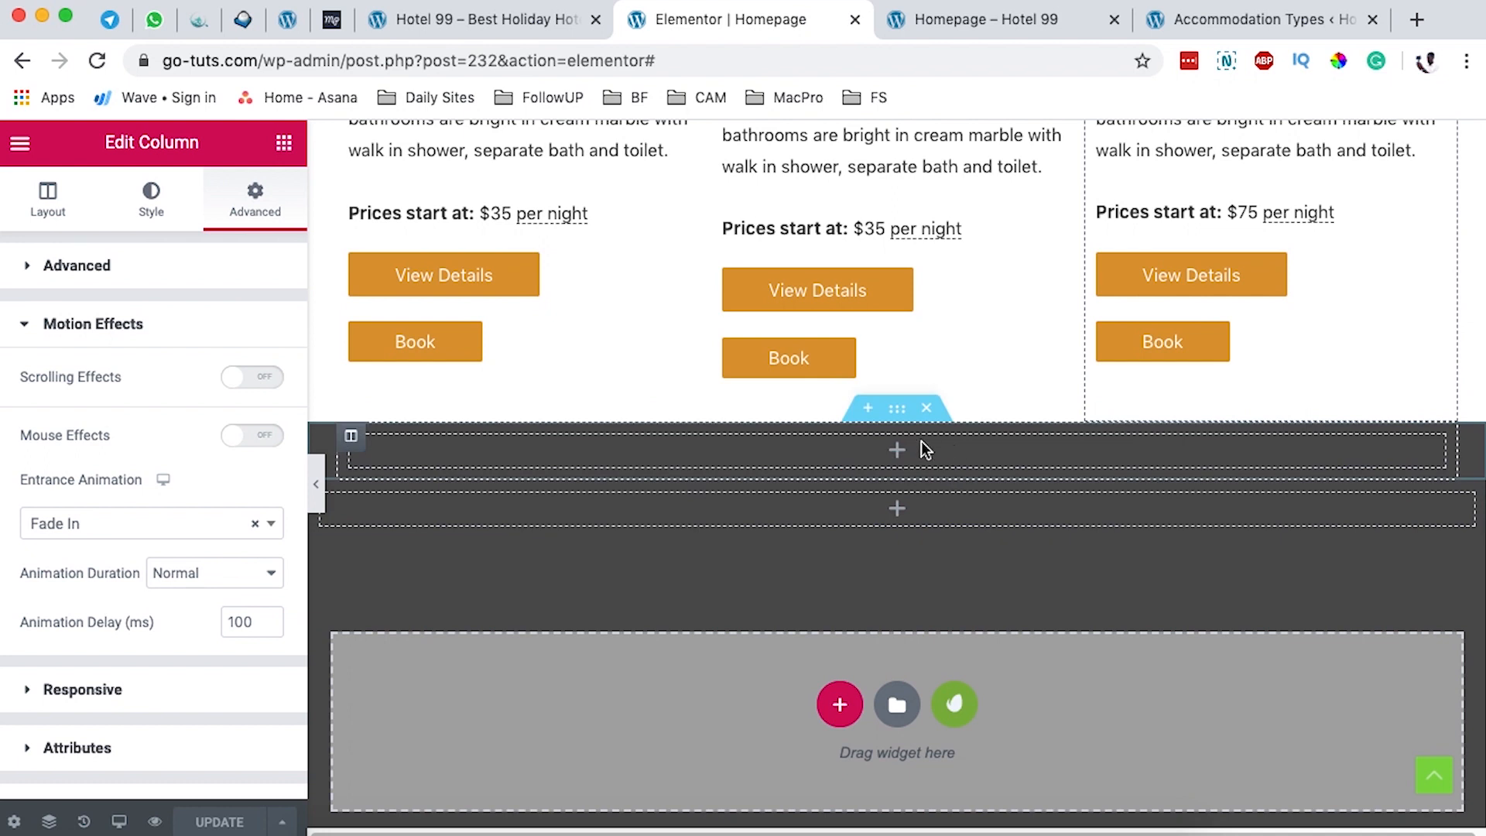
{"action": "left_click", "coordinate": [896, 418]}
{"action": "left_click", "coordinate": [48, 822]}
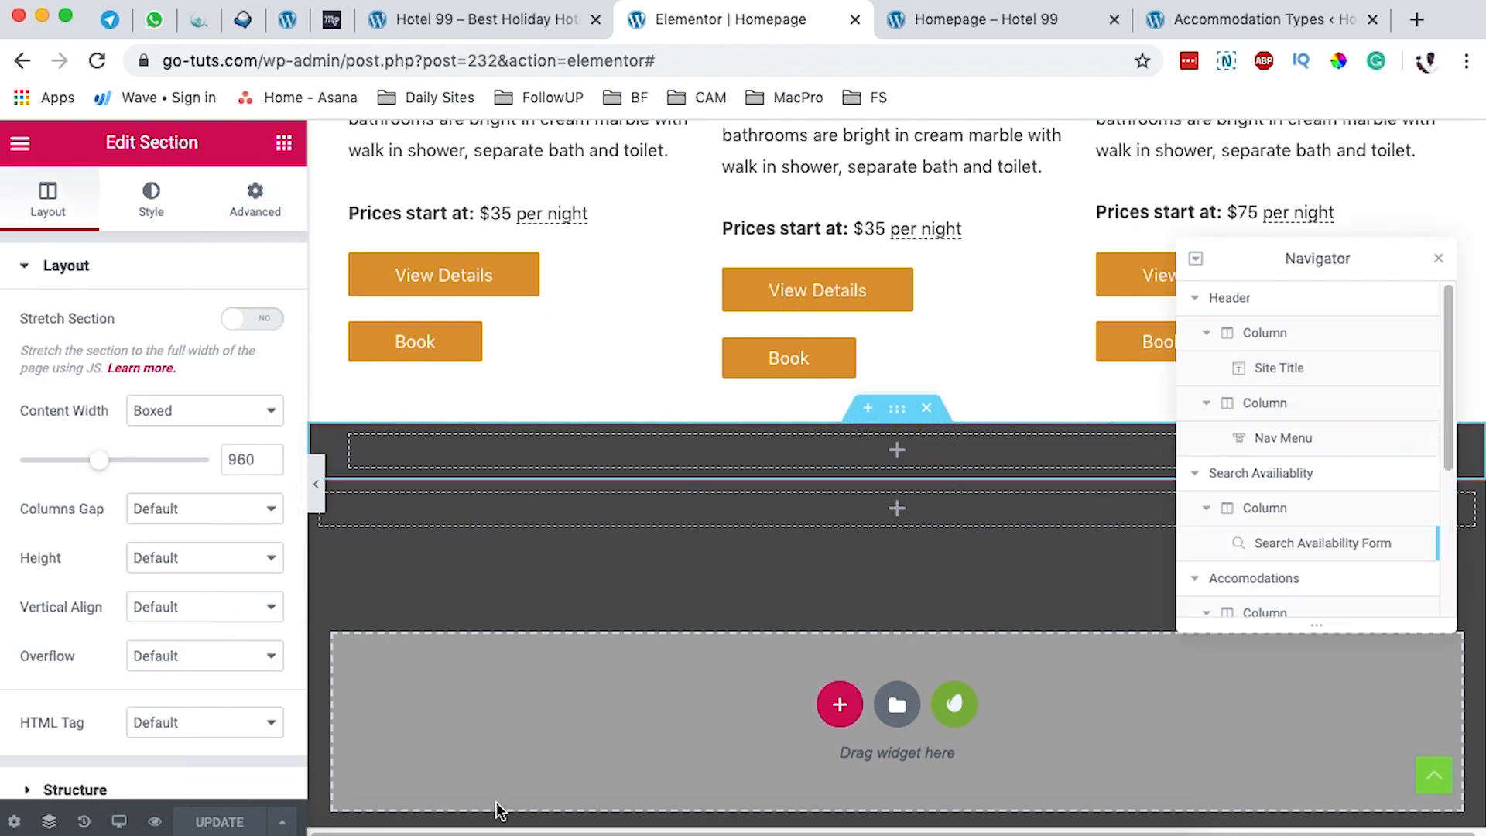
{"action": "scroll", "coordinate": [1238, 472], "scroll_direction": "down", "scroll_amount": 2}
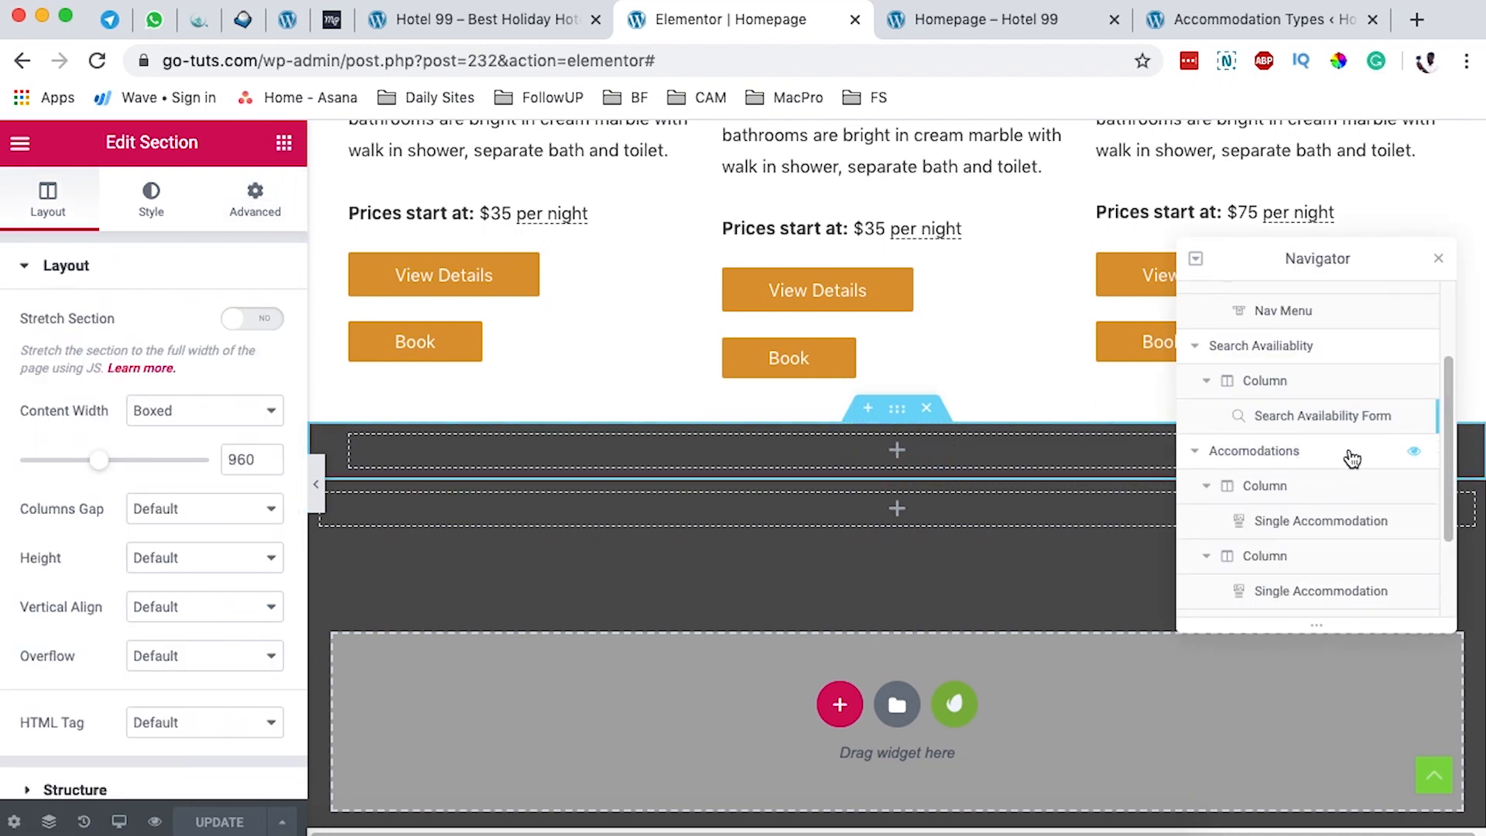
{"action": "scroll", "coordinate": [1352, 458], "scroll_direction": "down", "scroll_amount": 2}
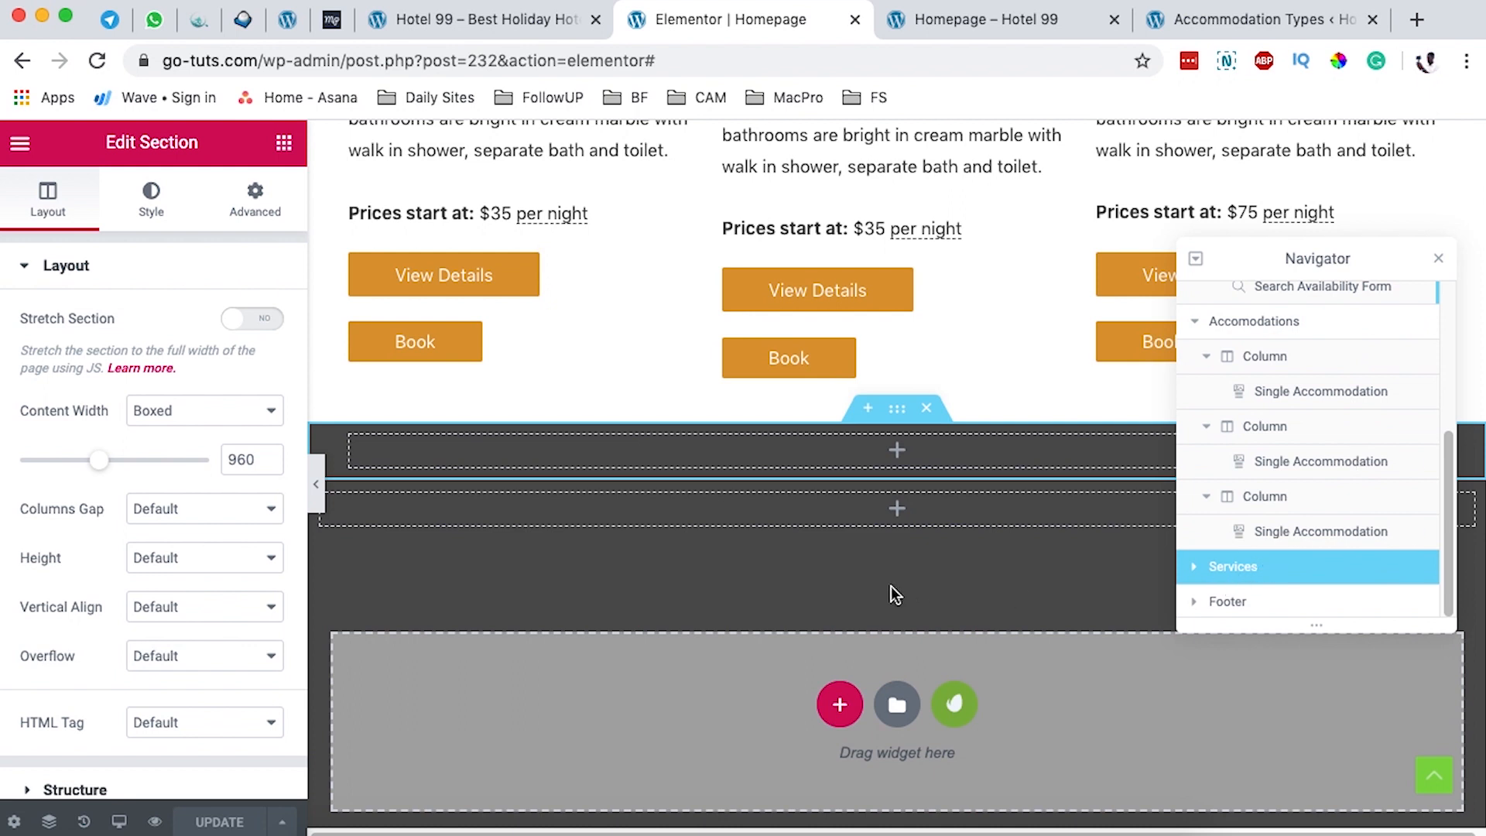
{"action": "left_click", "coordinate": [896, 416]}
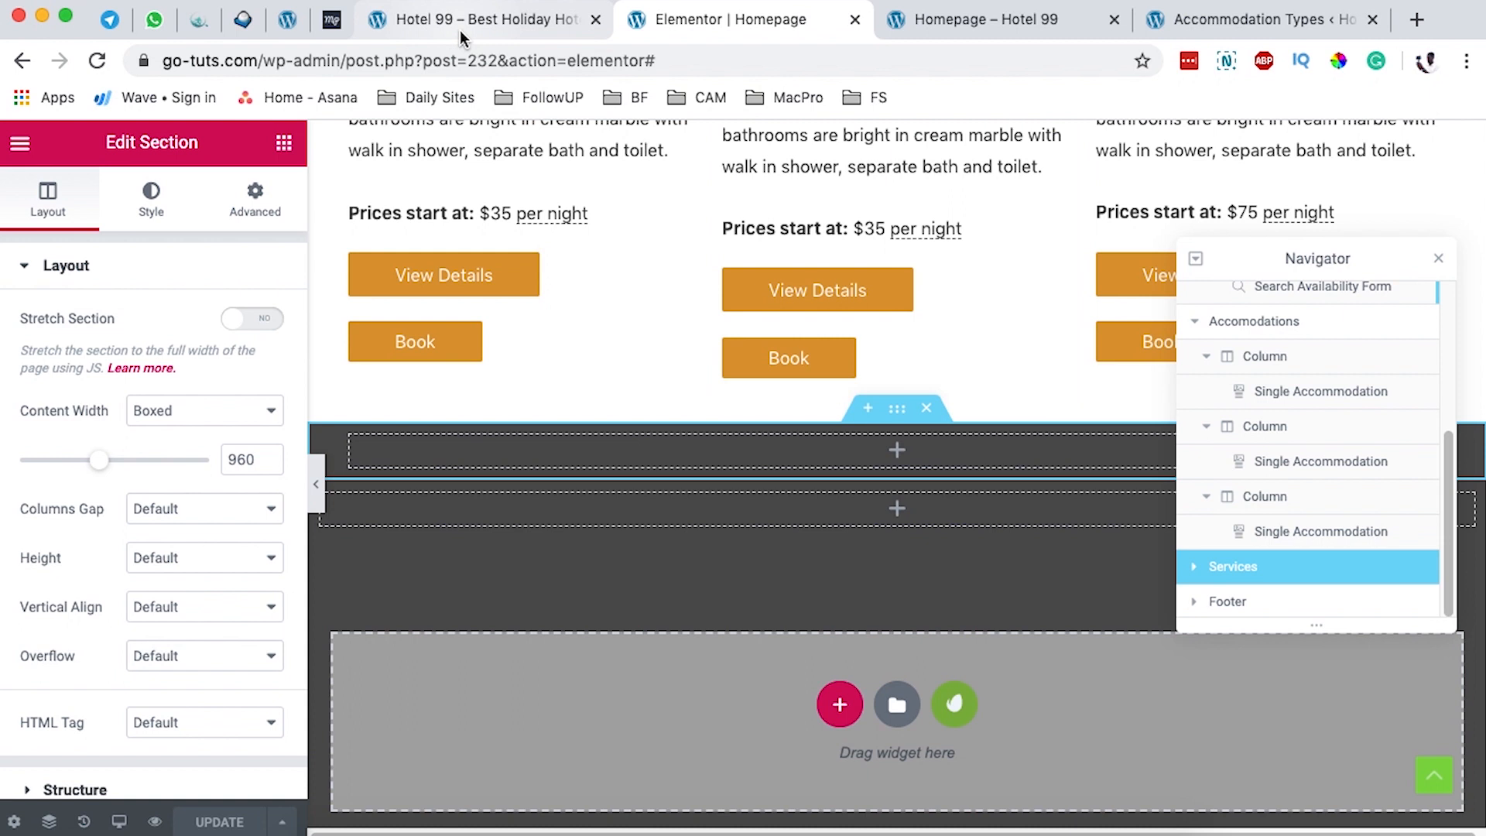
Step: Add the MotoPress Services widget to the empty Services section and duplicate its column
{"action": "left_click", "coordinate": [284, 142]}
{"action": "scroll", "coordinate": [85, 646], "scroll_direction": "down", "scroll_amount": 5}
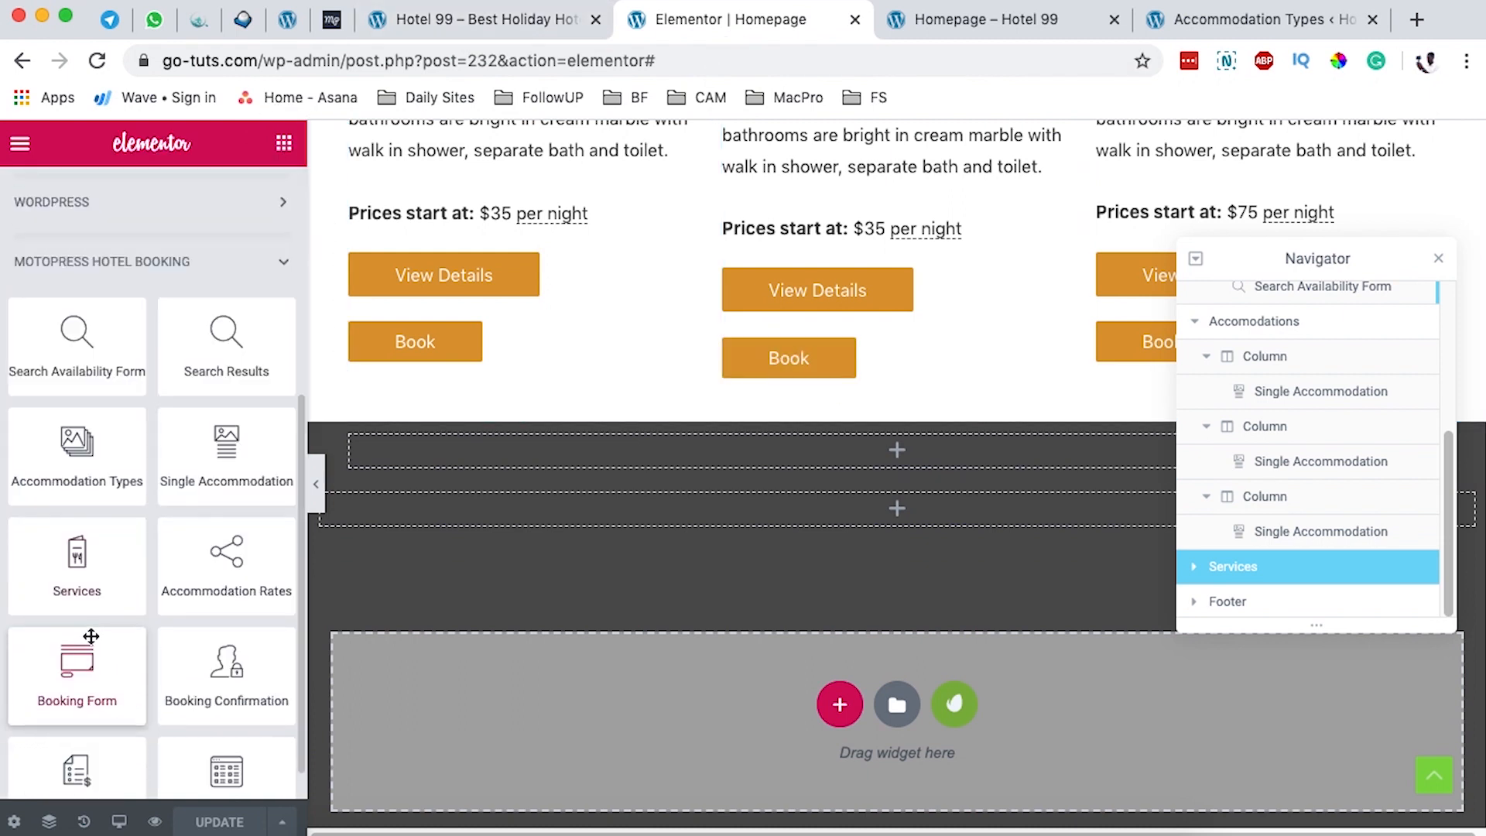
{"action": "left_click_drag", "start_coordinate": [74, 572], "coordinate": [822, 445]}
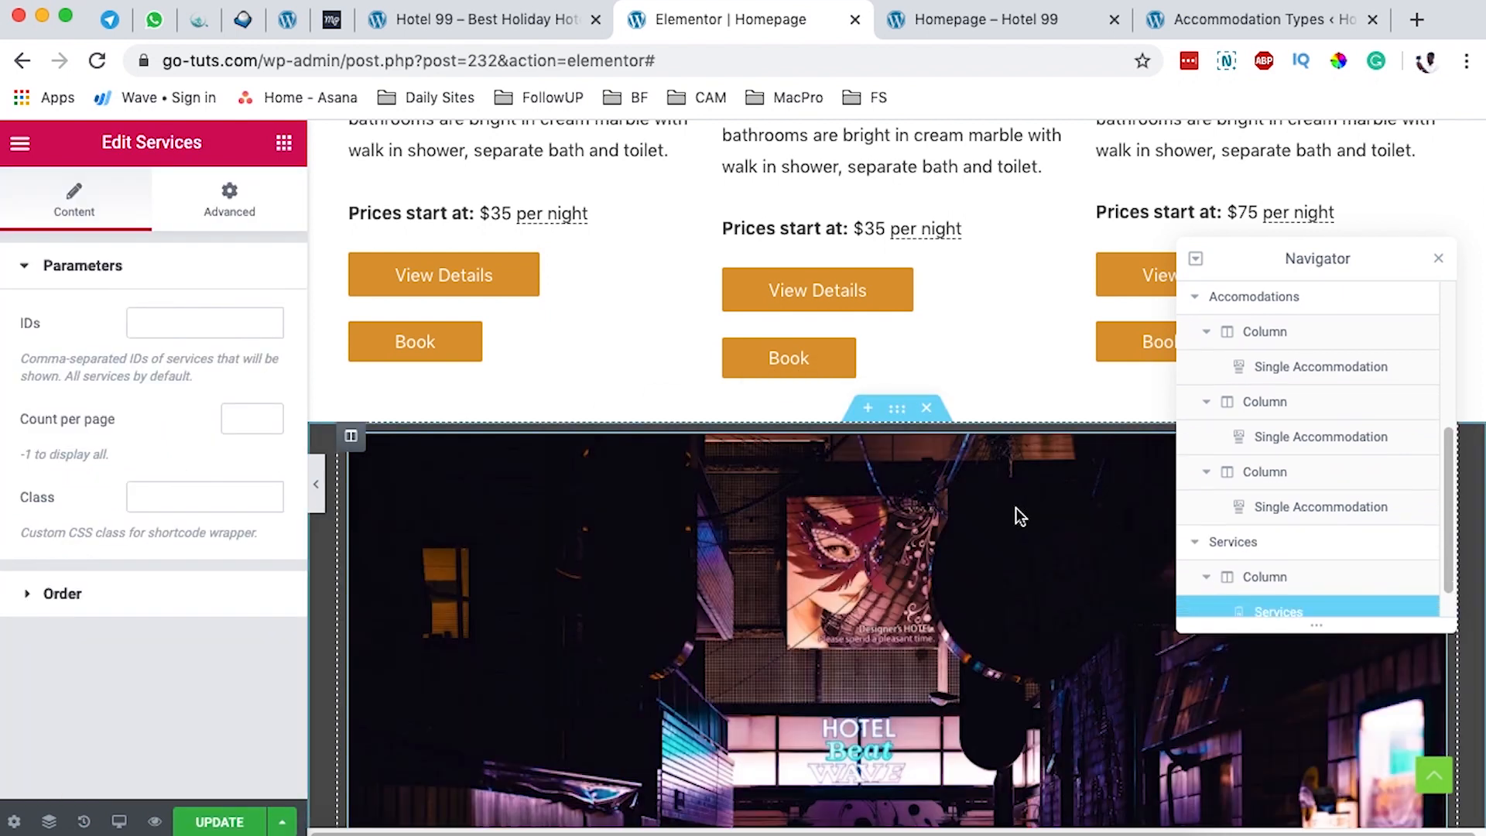
{"action": "scroll", "coordinate": [908, 462], "scroll_direction": "down", "scroll_amount": 2}
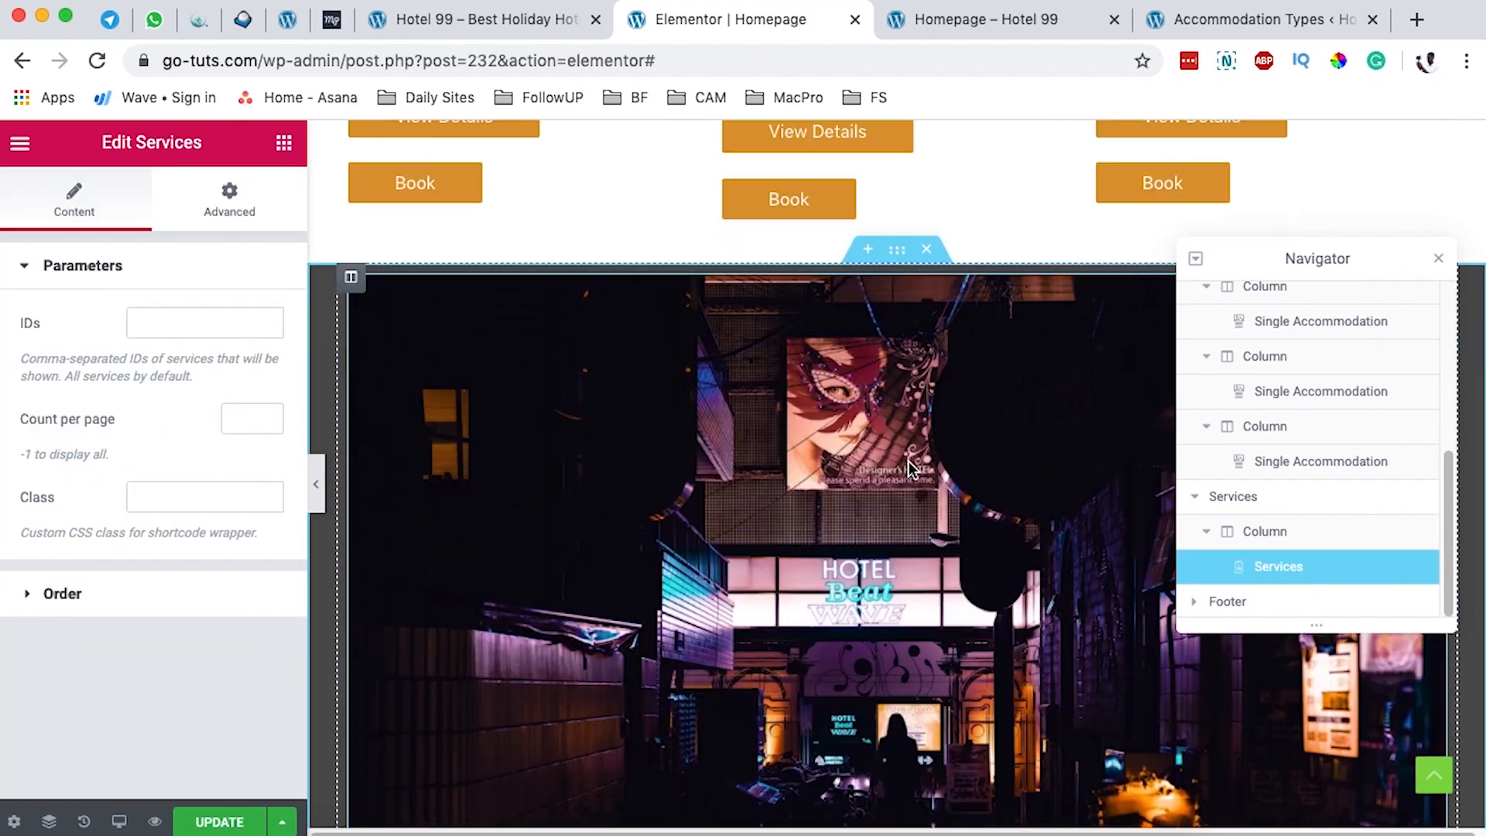
{"action": "right_click", "coordinate": [350, 279]}
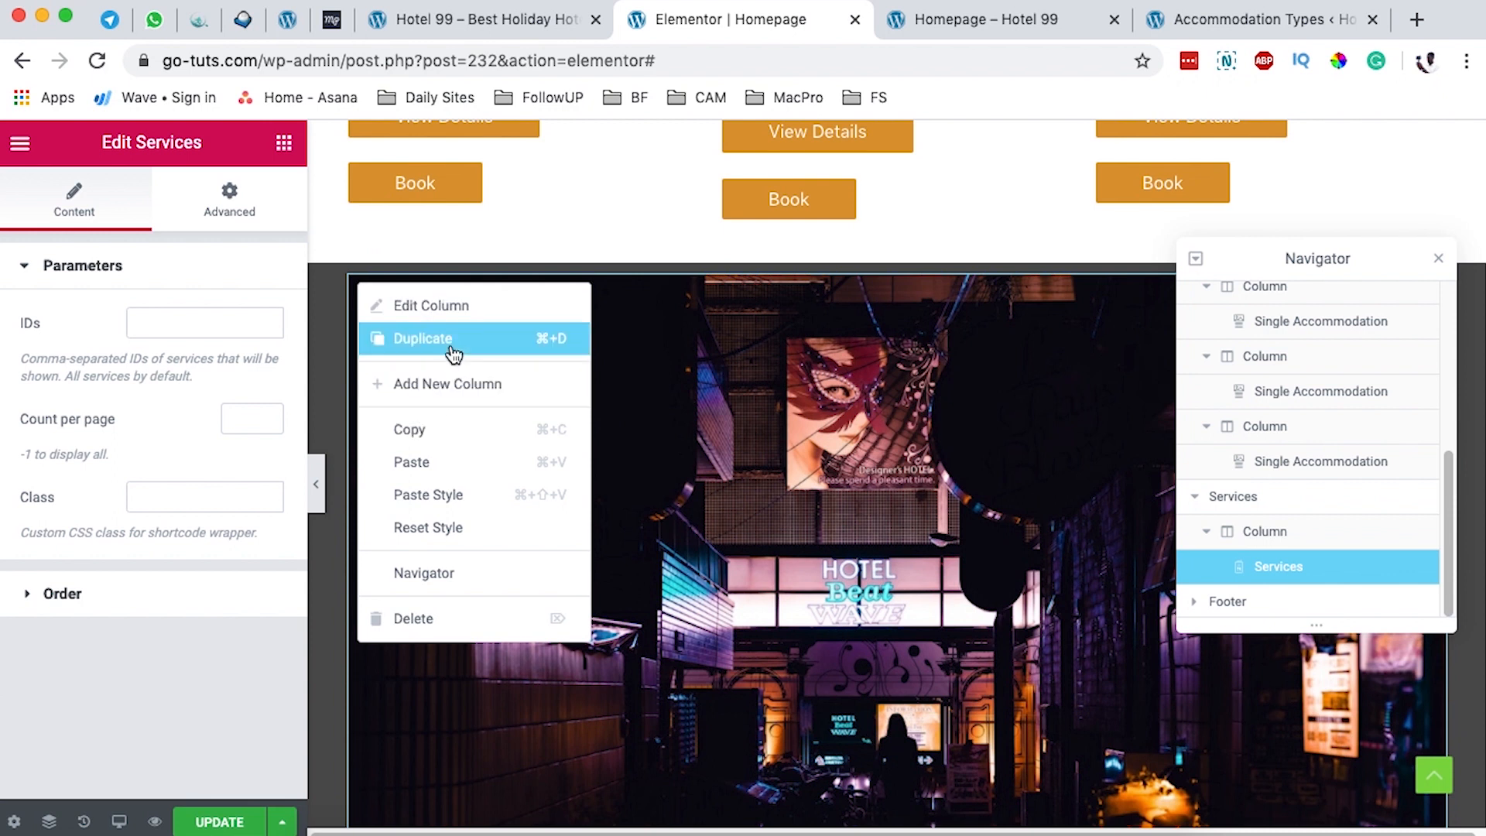
{"action": "left_click", "coordinate": [542, 338]}
Step: Give the Services section a classic white background
{"action": "left_click", "coordinate": [897, 139]}
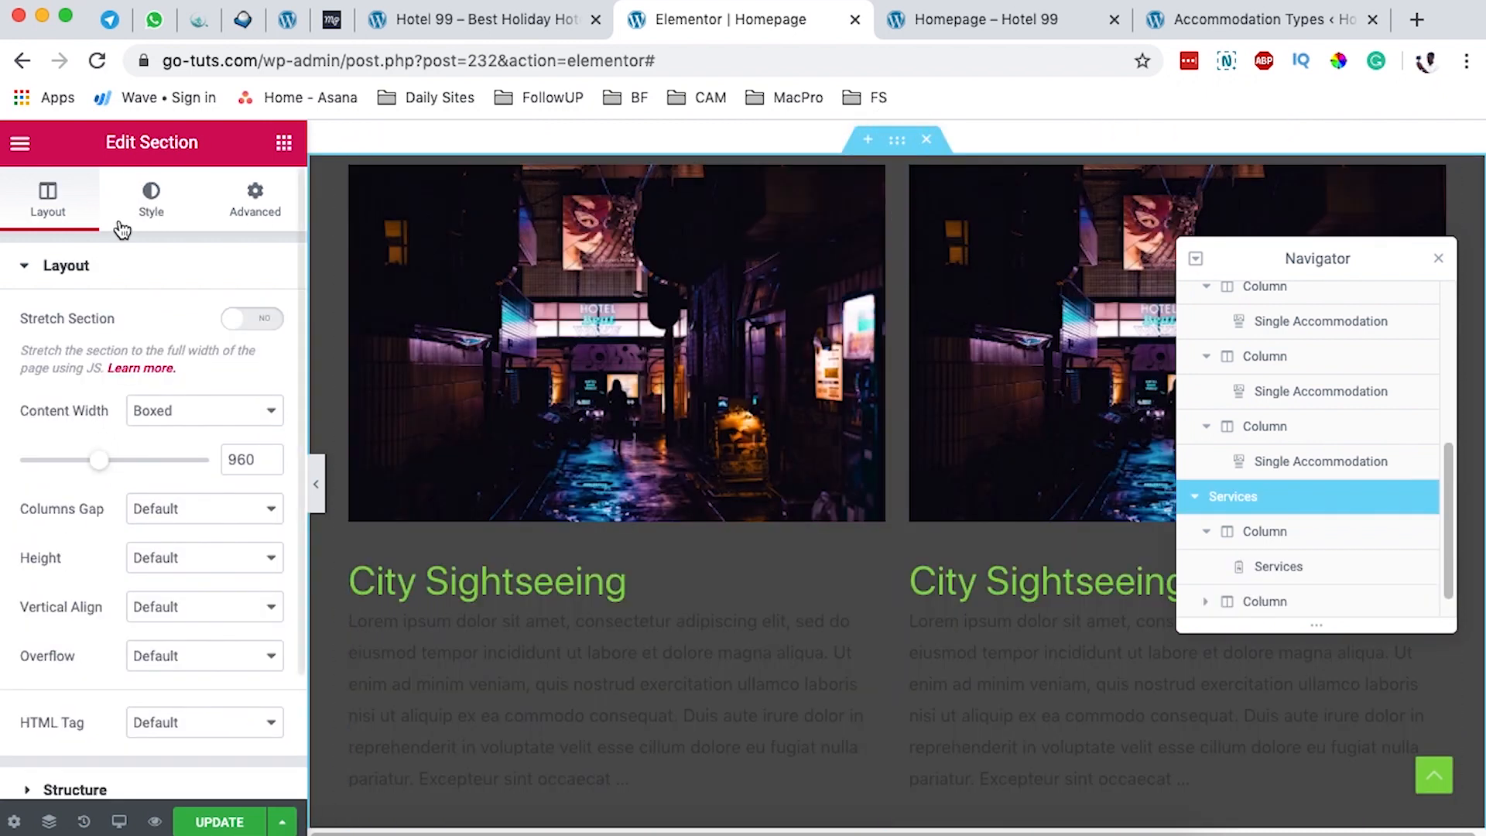
{"action": "left_click", "coordinate": [178, 211]}
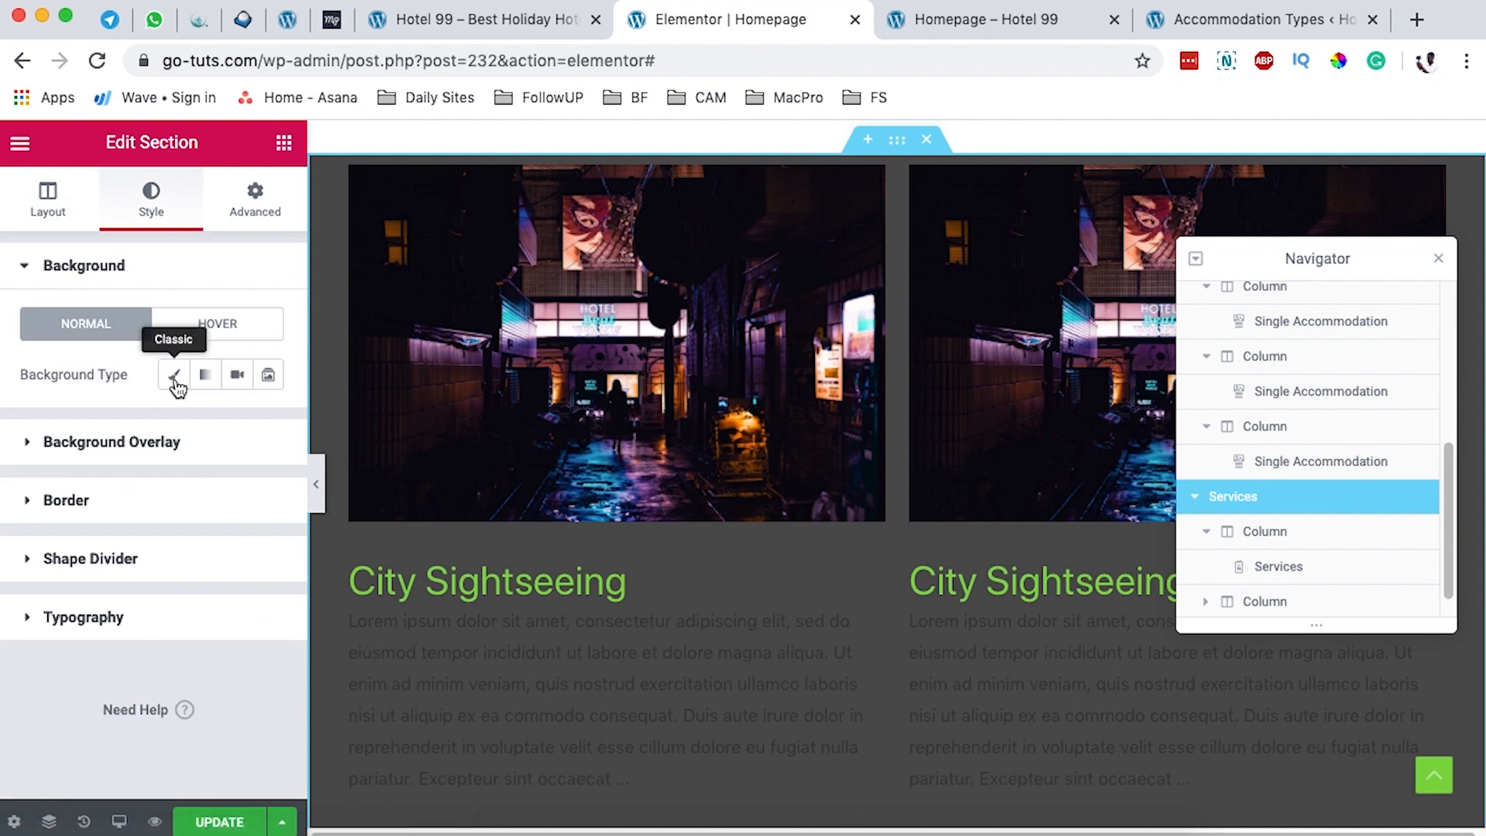
{"action": "left_click", "coordinate": [174, 374]}
{"action": "left_click", "coordinate": [232, 424]}
{"action": "left_click_drag", "start_coordinate": [116, 517], "coordinate": [60, 499]}
{"action": "left_click", "coordinate": [14, 423]}
{"action": "scroll", "coordinate": [777, 542], "scroll_direction": "down", "scroll_amount": 1}
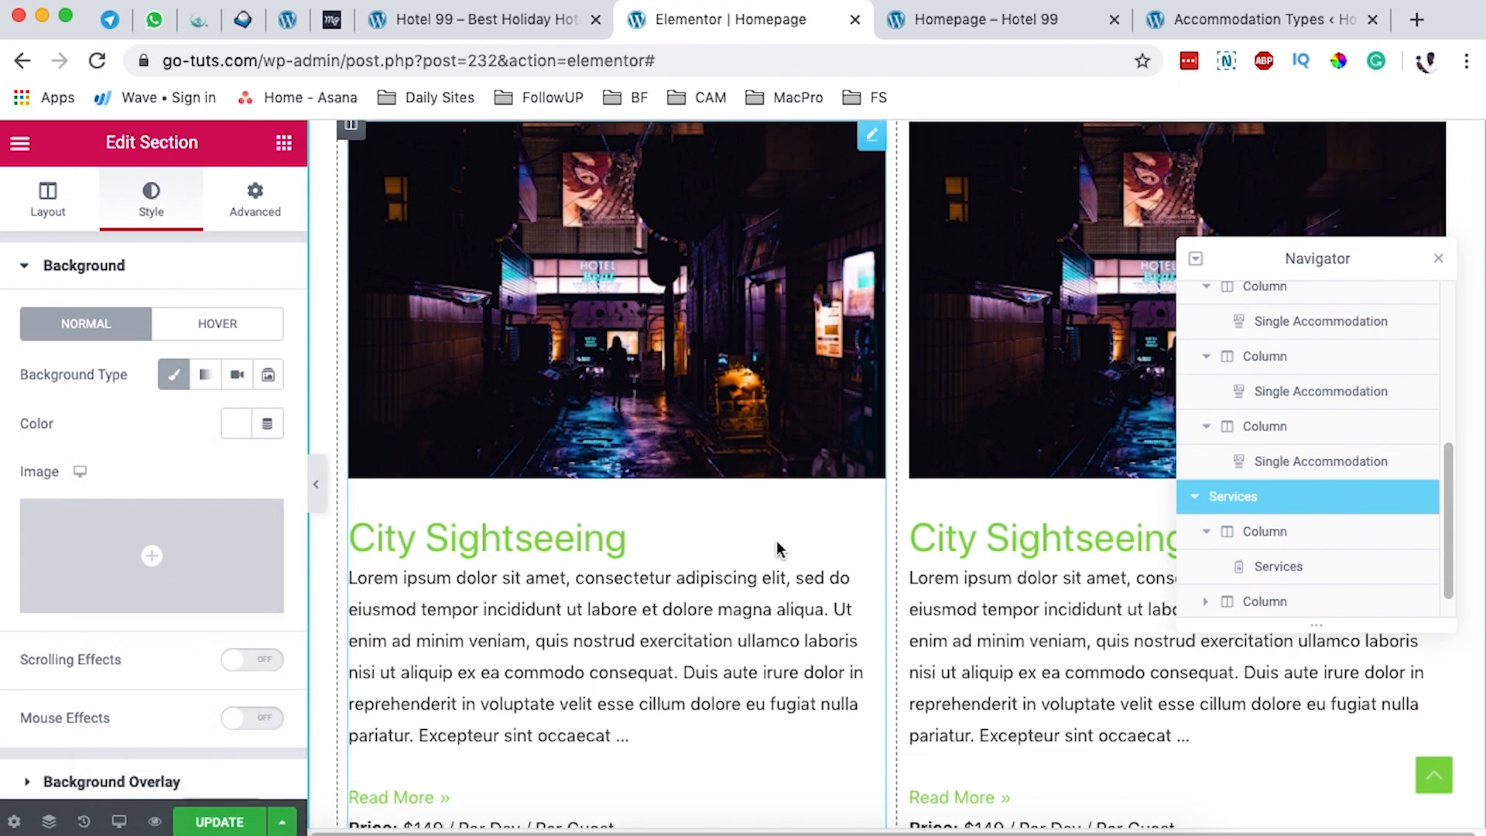
Step: Select the first column's Services widget and look up the service IDs in the WordPress admin's Services list
{"action": "left_click", "coordinate": [771, 578]}
{"action": "scroll", "coordinate": [768, 579], "scroll_direction": "down", "scroll_amount": 2}
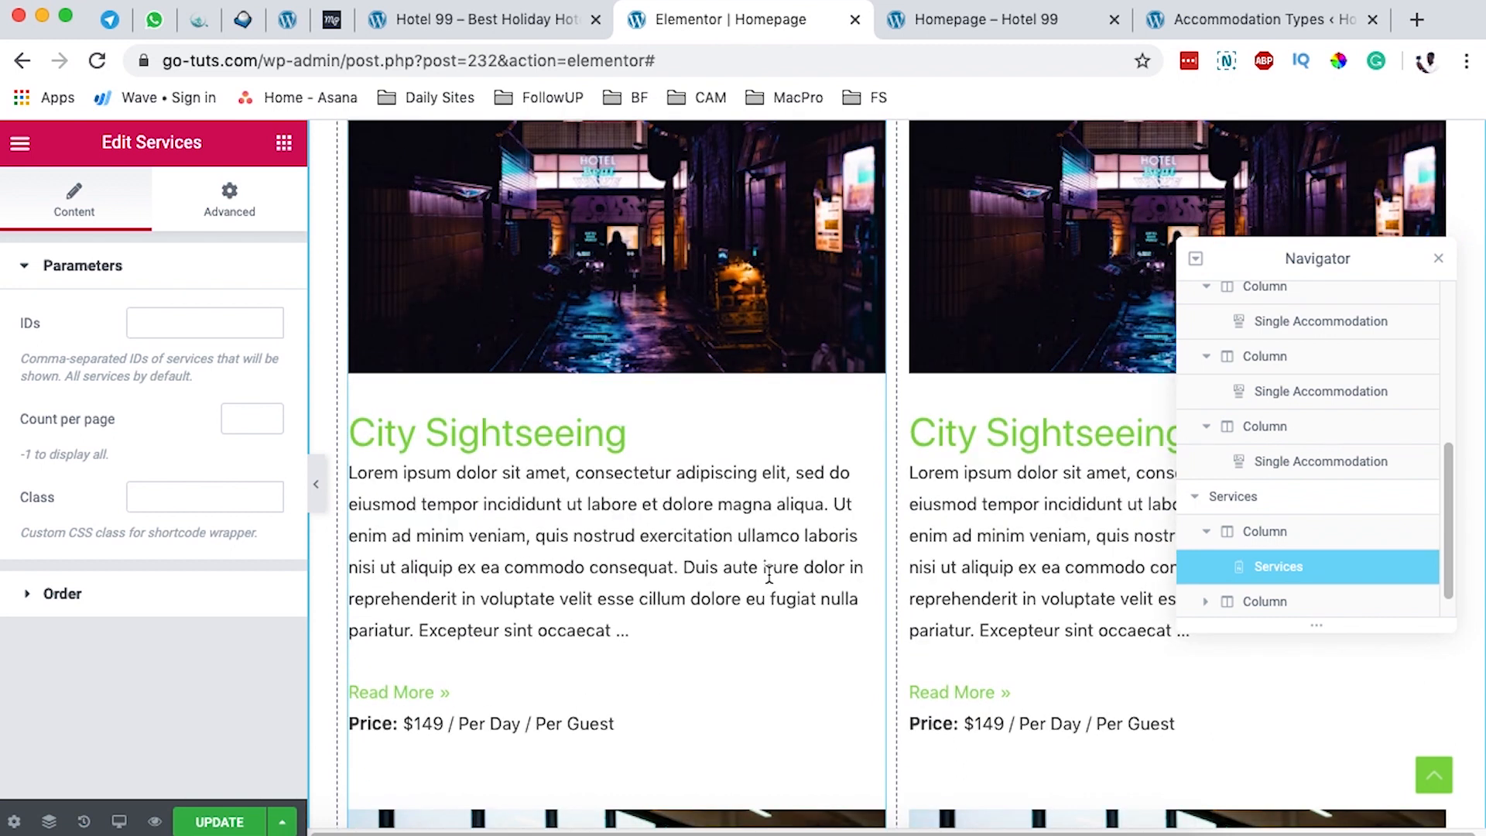
{"action": "scroll", "coordinate": [769, 576], "scroll_direction": "down", "scroll_amount": 8}
{"action": "scroll", "coordinate": [769, 577], "scroll_direction": "up", "scroll_amount": 4}
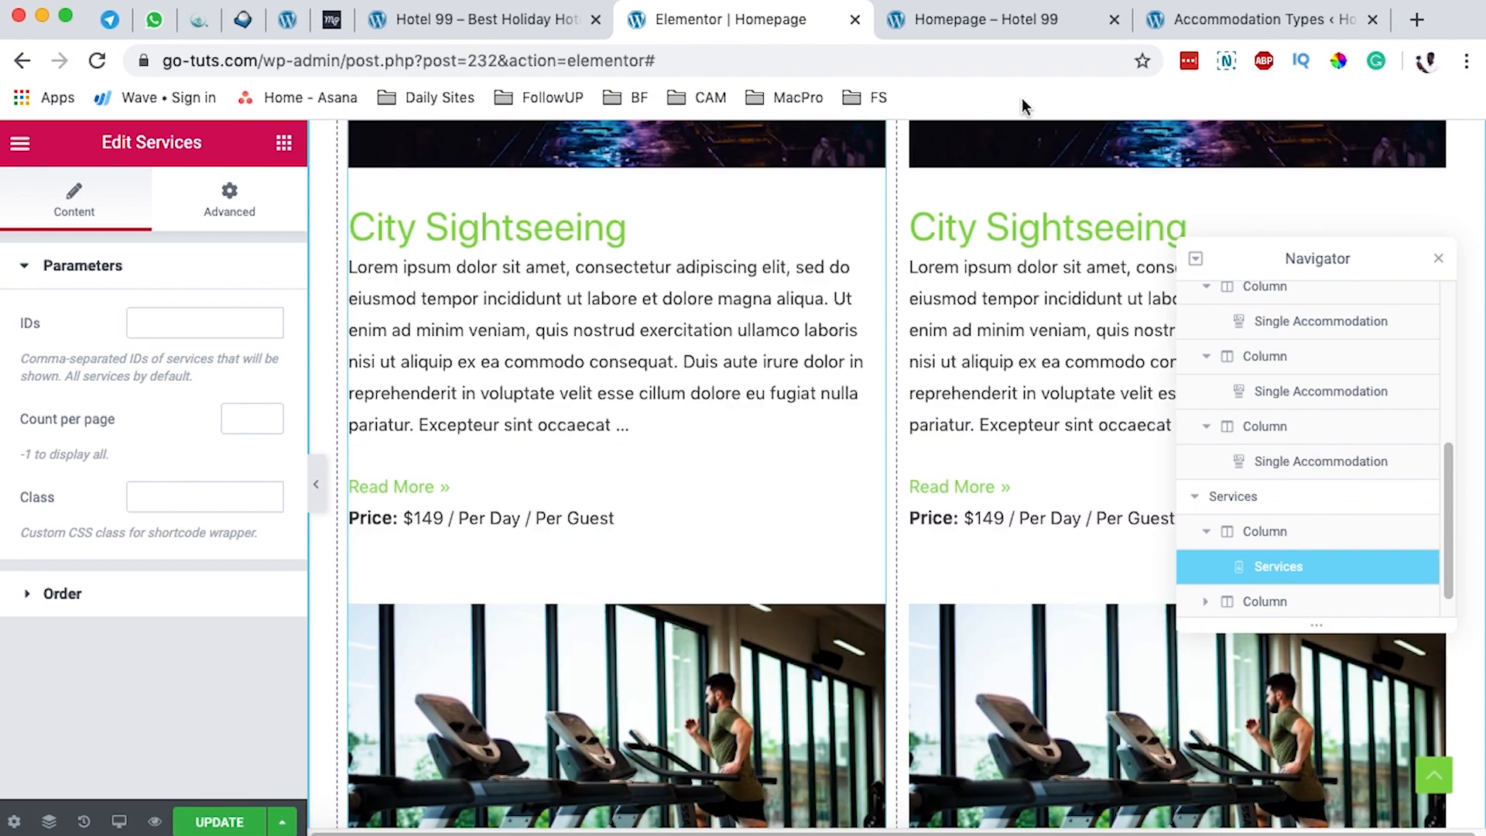
{"action": "left_click", "coordinate": [1226, 24]}
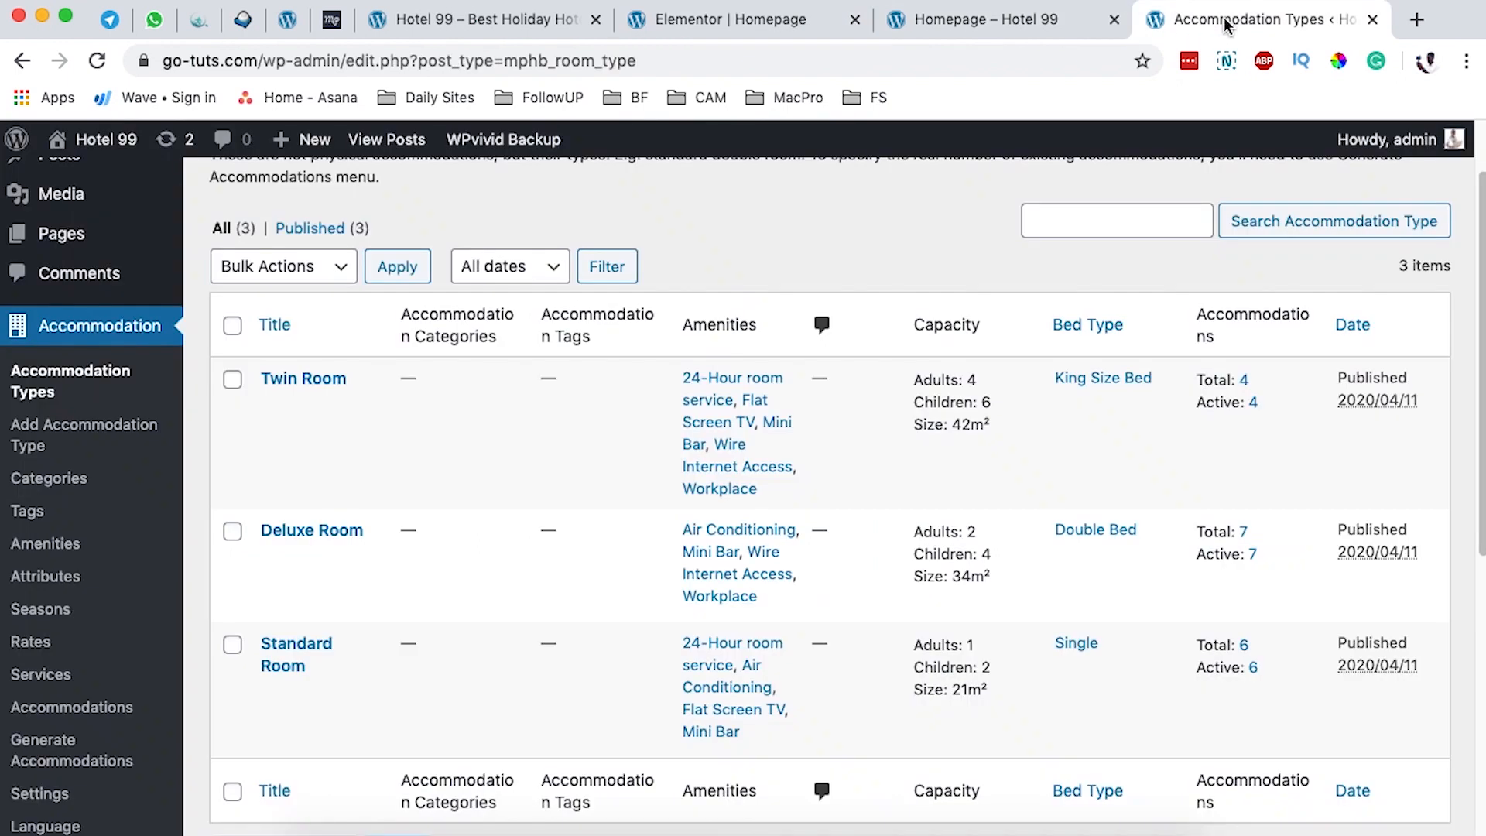
{"action": "left_click", "coordinate": [46, 674]}
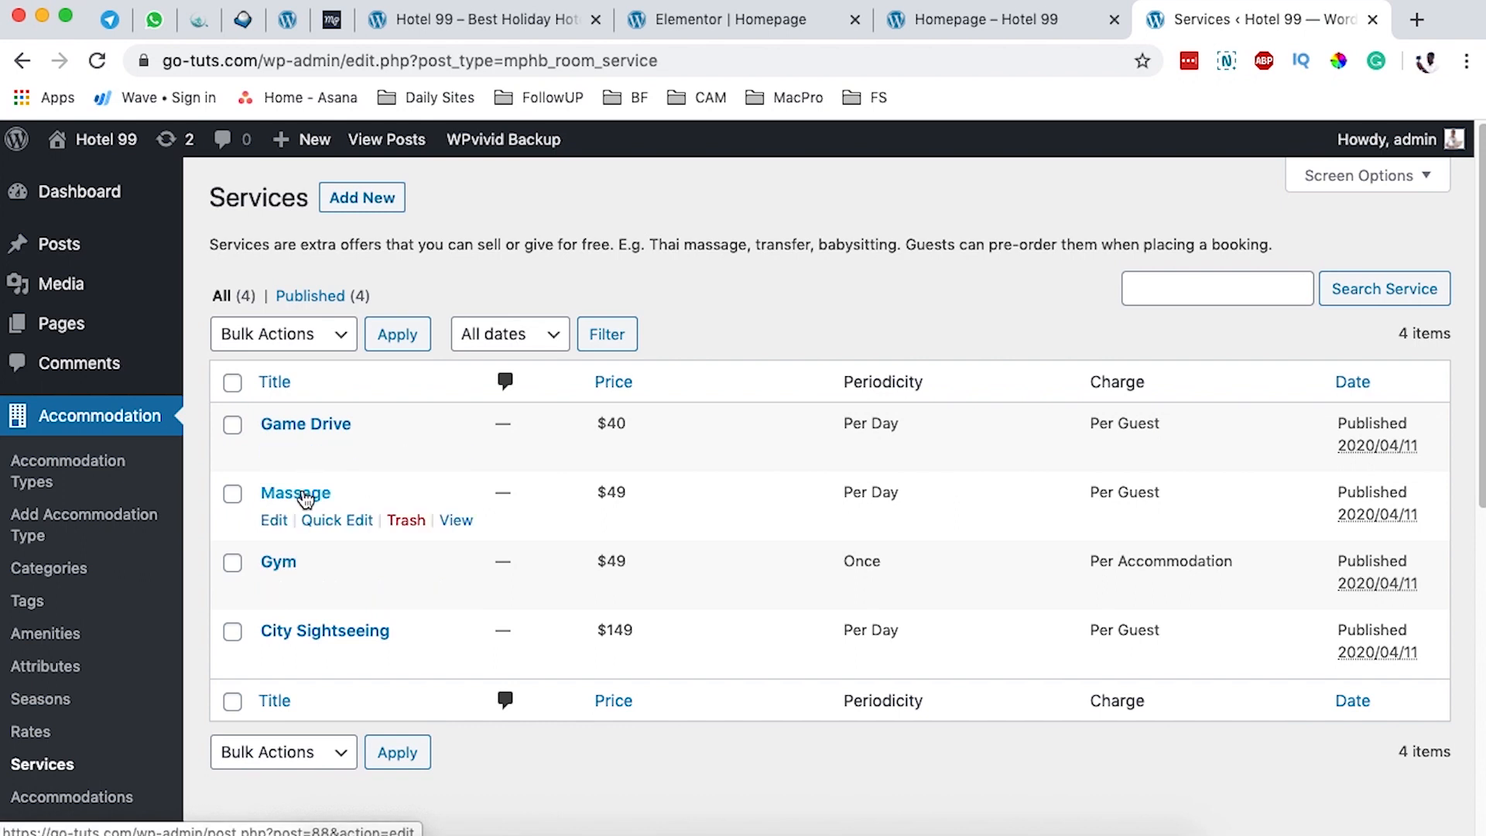
Step: Back in the Elementor editor, set the first Services widget's IDs to 88 so it shows only Massage
{"action": "left_click", "coordinate": [890, 23]}
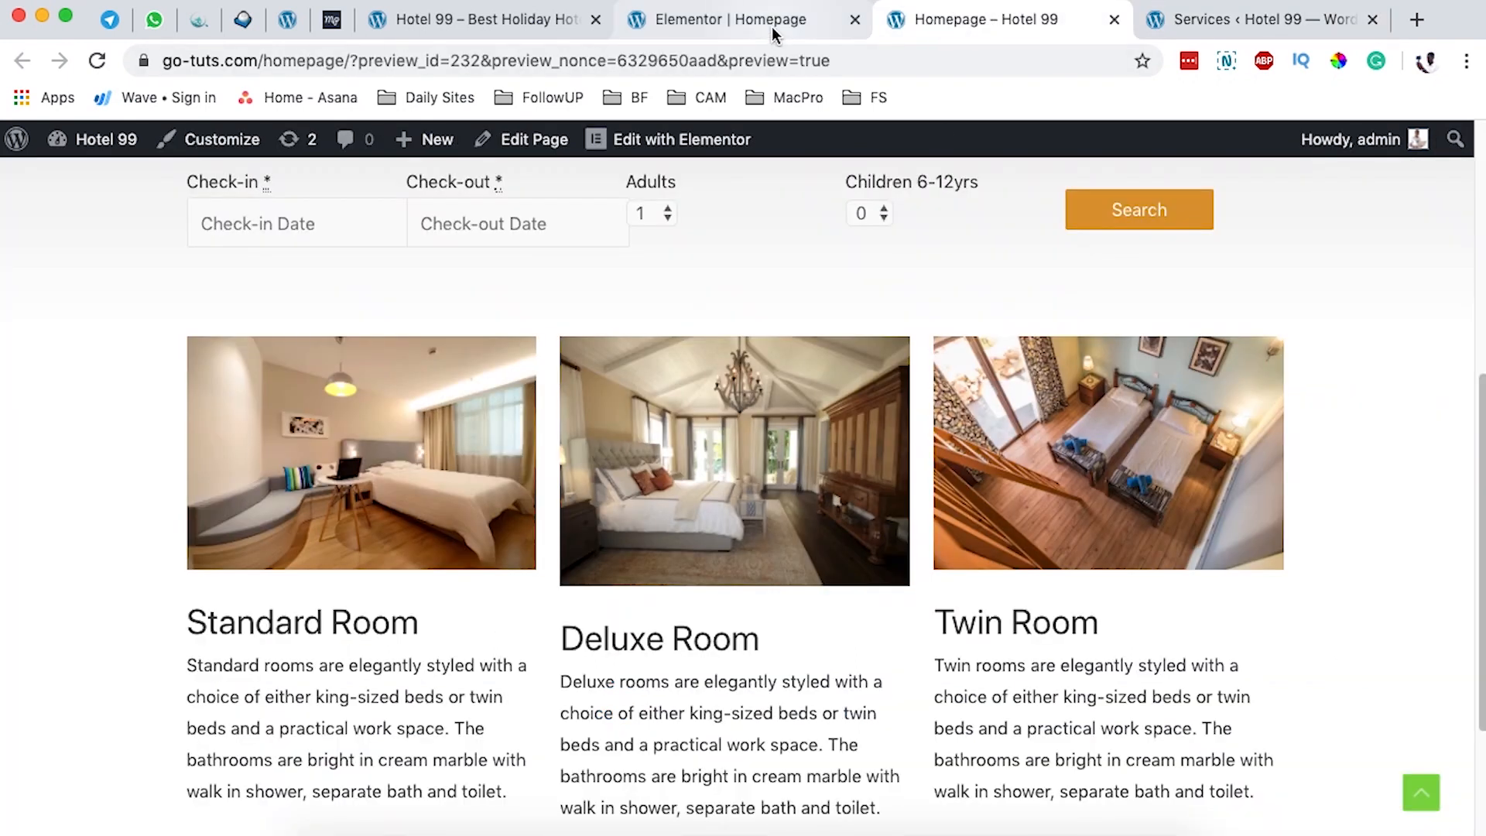
{"action": "left_click", "coordinate": [770, 28]}
{"action": "scroll", "coordinate": [800, 286], "scroll_direction": "up", "scroll_amount": 5}
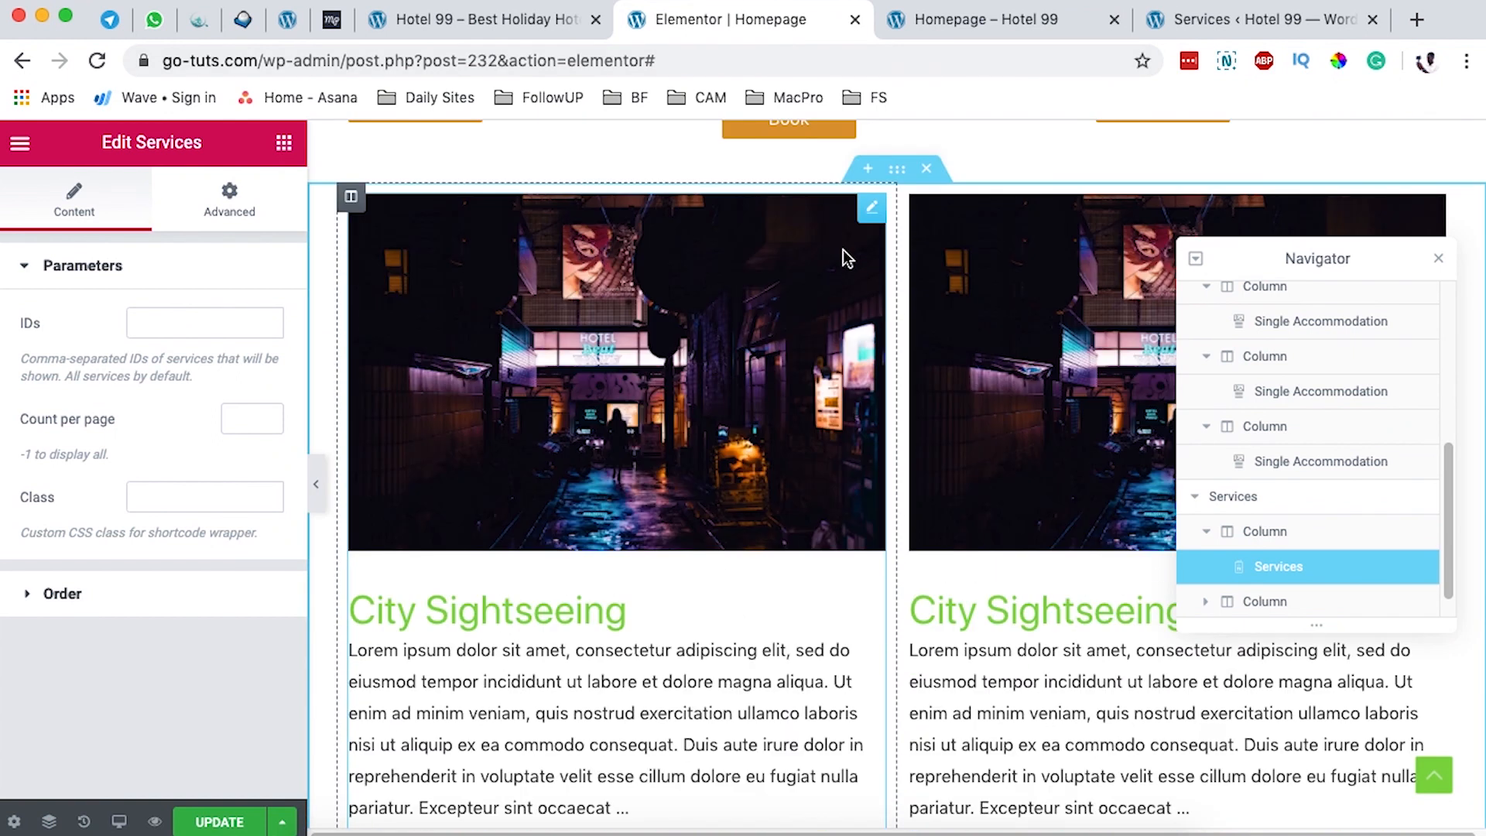
{"action": "left_click", "coordinate": [141, 326]}
{"action": "type", "text": "88"}
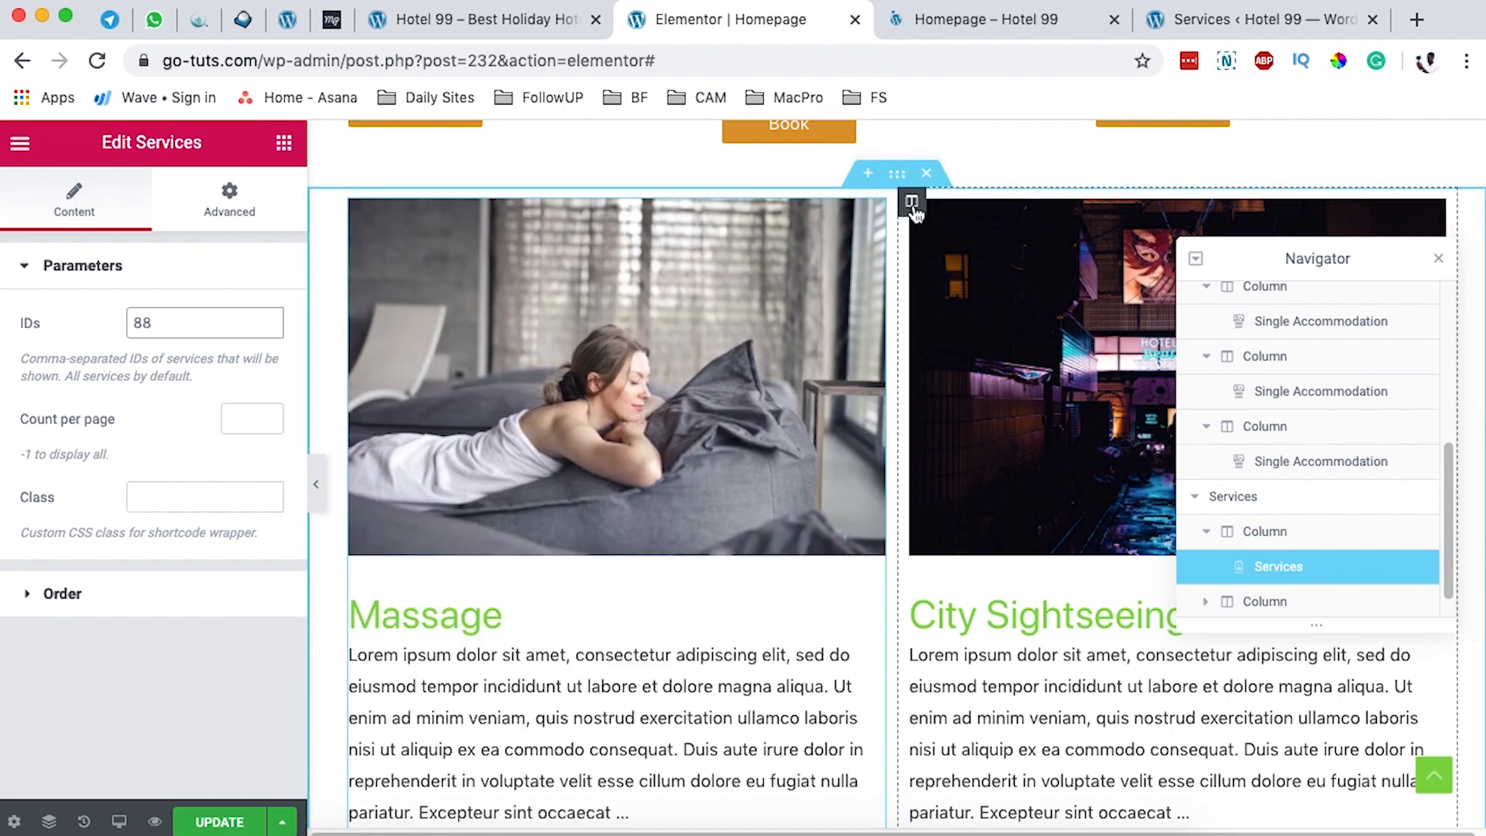
Step: Set the IDs of the duplicated column's Services widget to 86 so it shows only Gym
{"action": "left_click", "coordinate": [1429, 212]}
{"action": "left_click", "coordinate": [147, 318]}
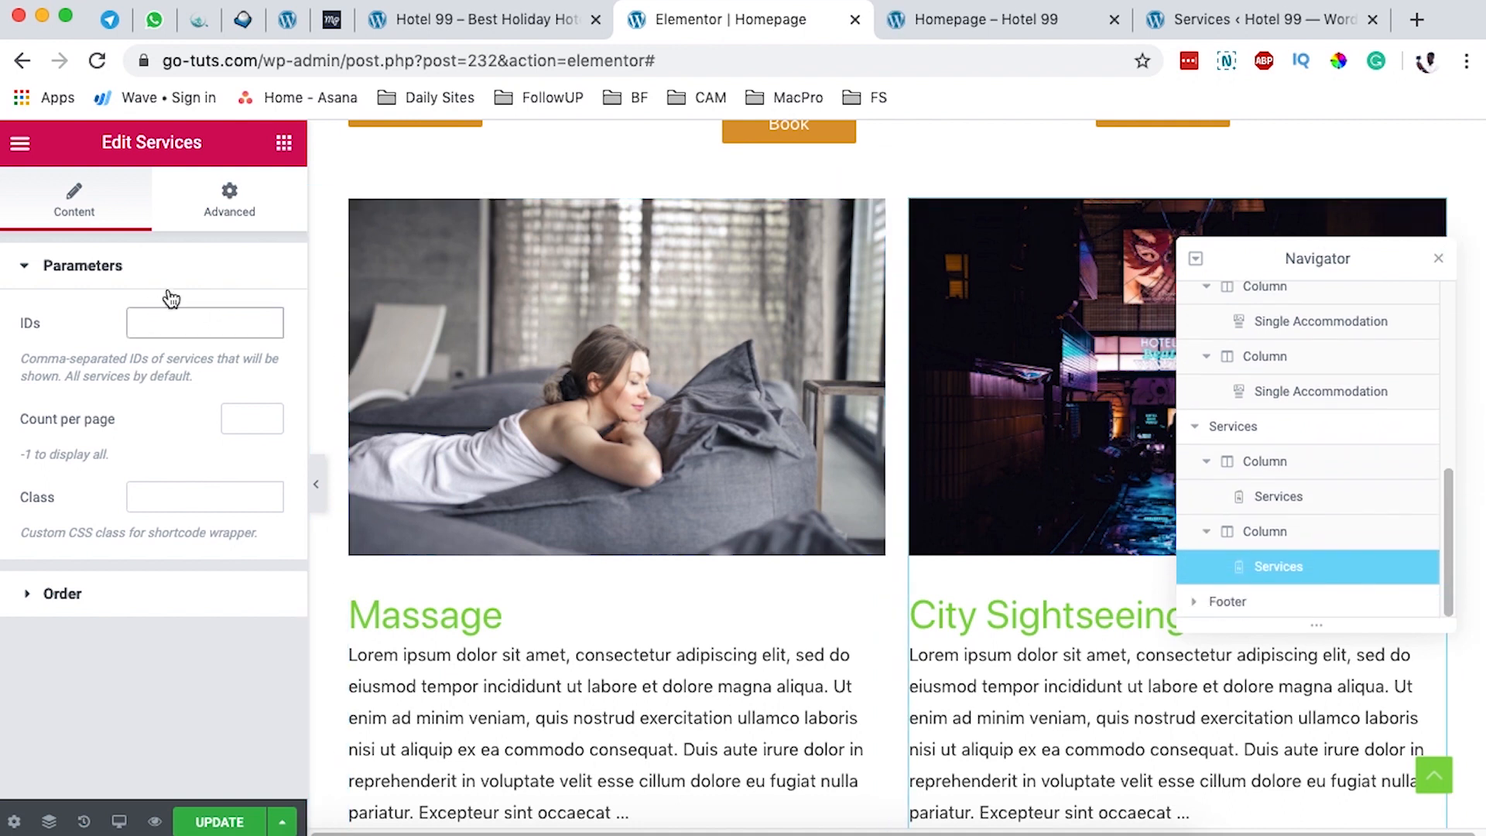
{"action": "type", "text": "86"}
{"action": "scroll", "coordinate": [717, 489], "scroll_direction": "down", "scroll_amount": 2}
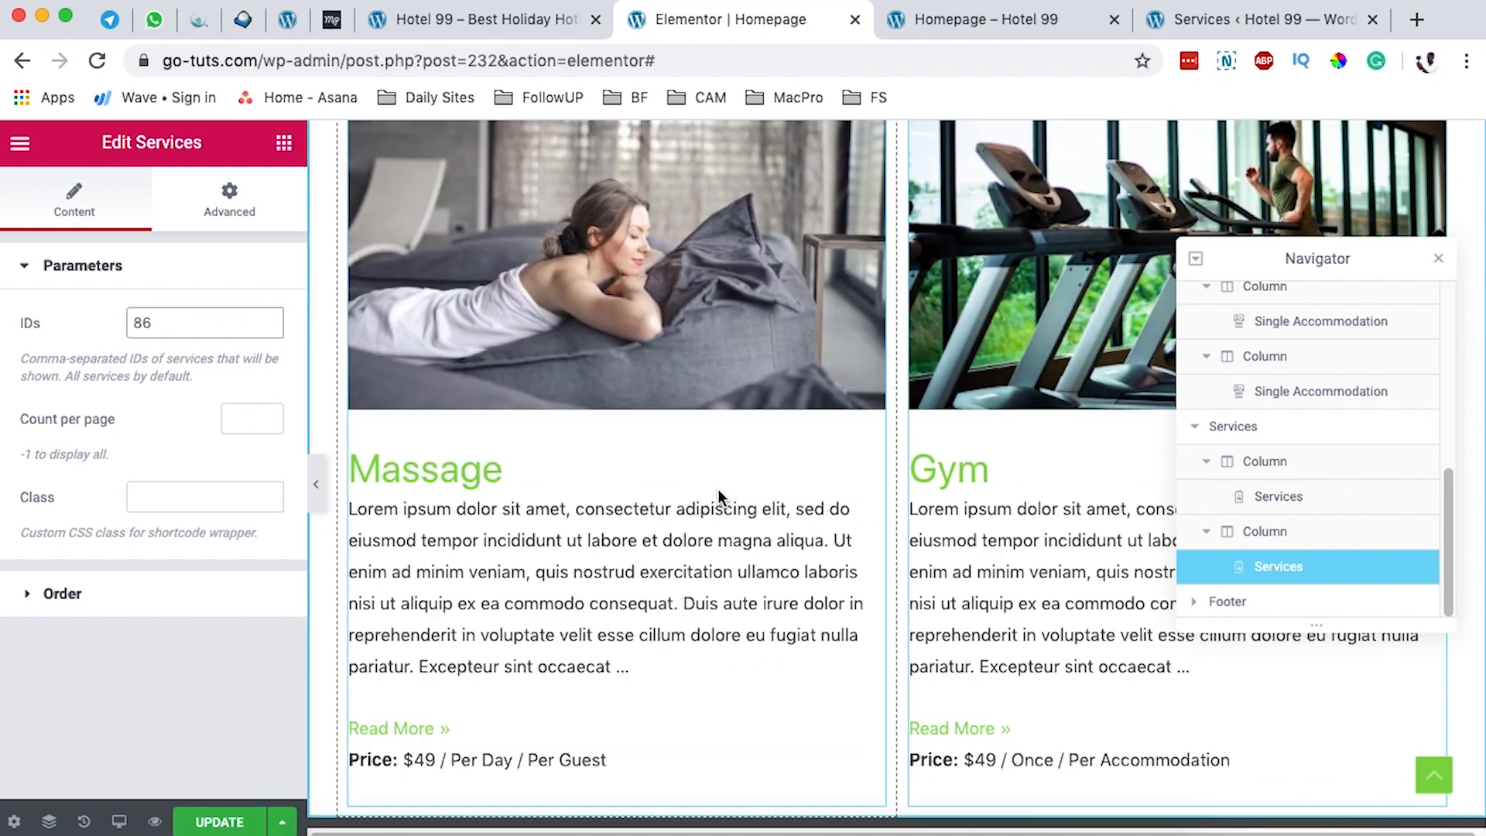
{"action": "scroll", "coordinate": [718, 489], "scroll_direction": "down", "scroll_amount": 1}
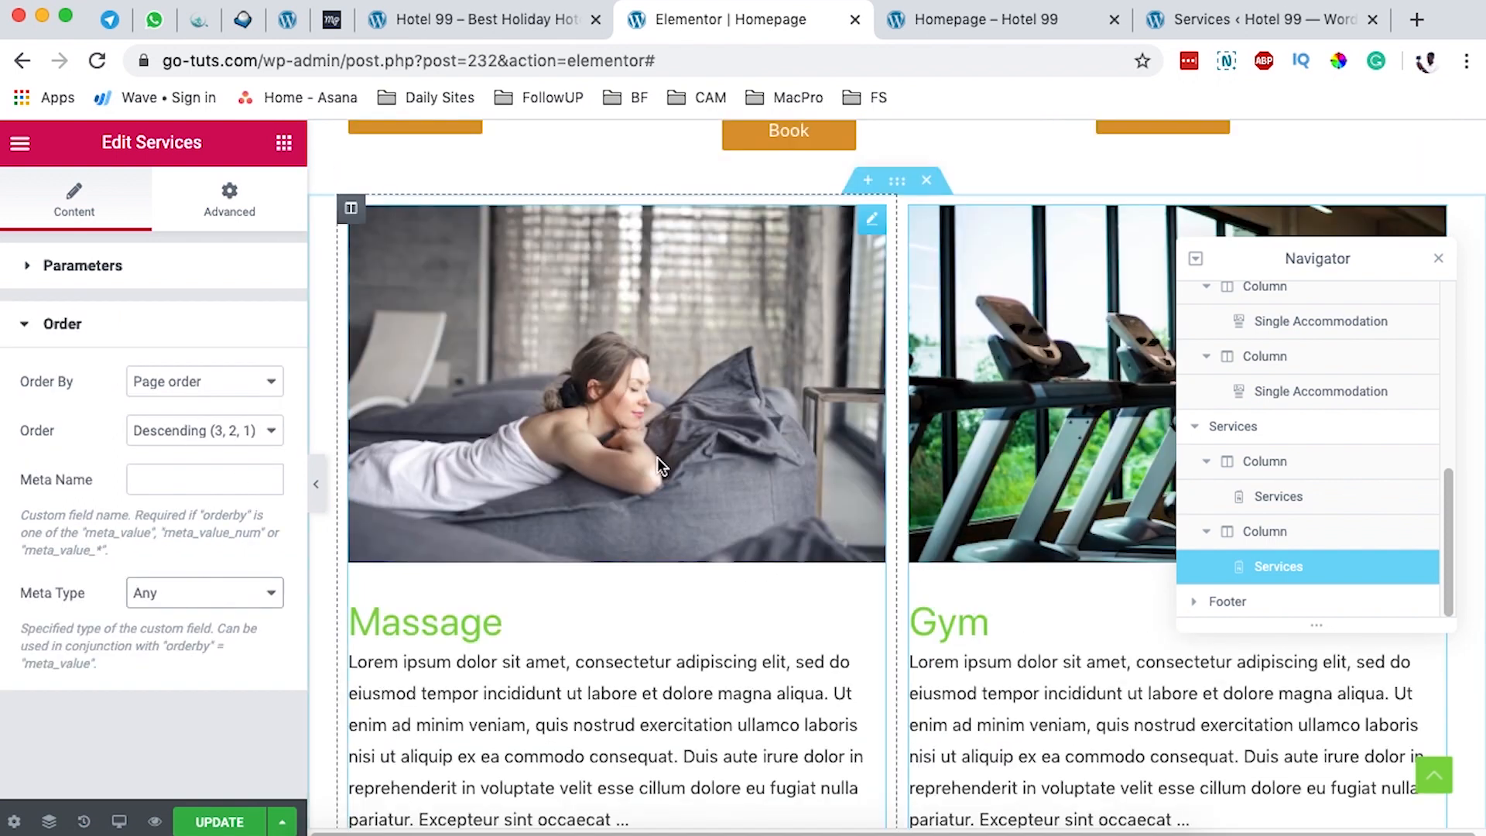
Step: Update the homepage and review the Massage and Gym services in its preview
{"action": "scroll", "coordinate": [657, 457], "scroll_direction": "up", "scroll_amount": 1}
{"action": "scroll", "coordinate": [661, 455], "scroll_direction": "up", "scroll_amount": 1}
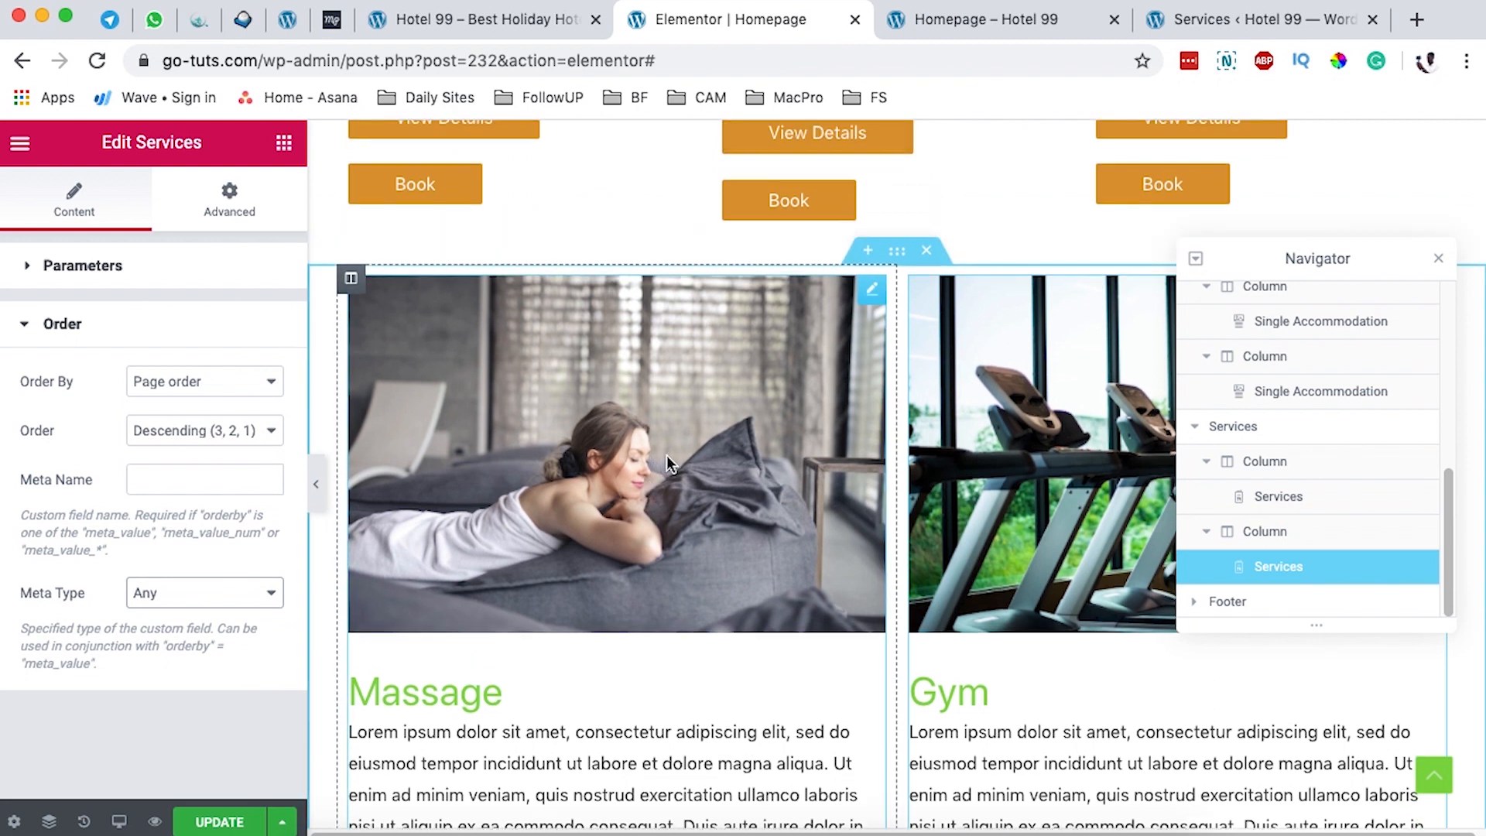
{"action": "scroll", "coordinate": [779, 462], "scroll_direction": "up", "scroll_amount": 1}
{"action": "left_click", "coordinate": [255, 819]}
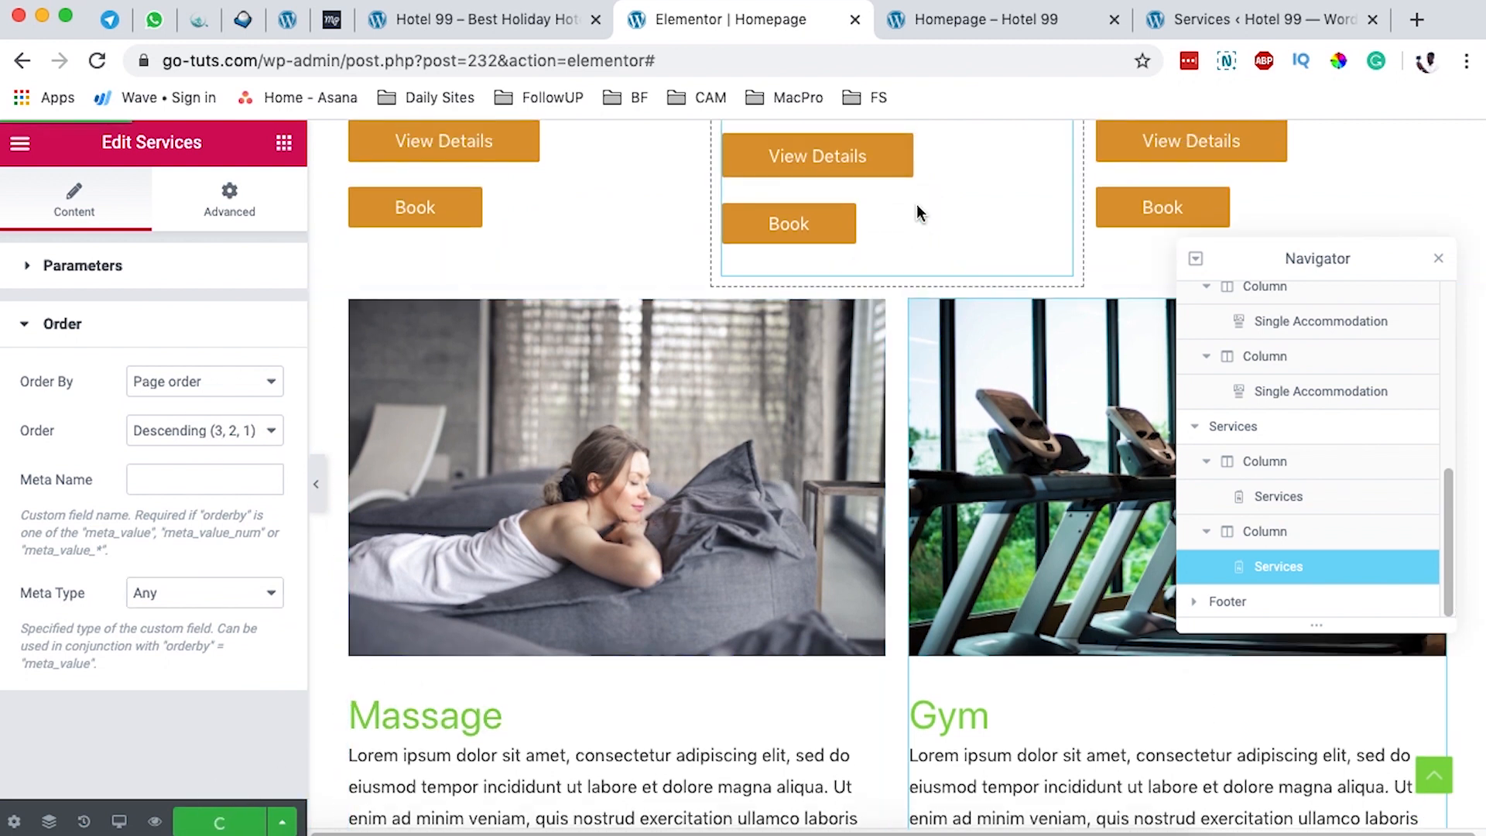
{"action": "left_click", "coordinate": [936, 35]}
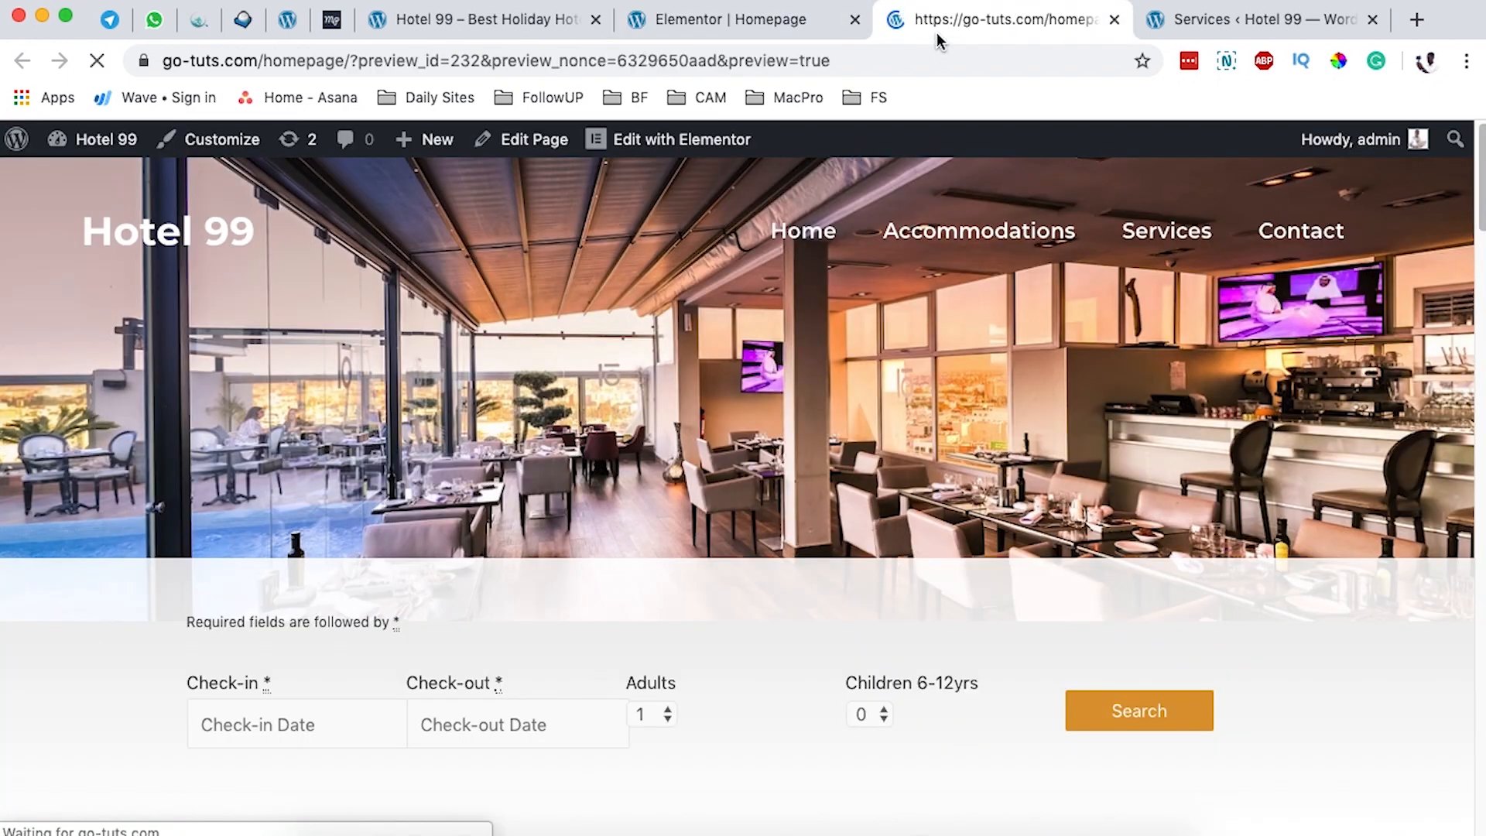
{"action": "scroll", "coordinate": [1290, 606], "scroll_direction": "down", "scroll_amount": 8}
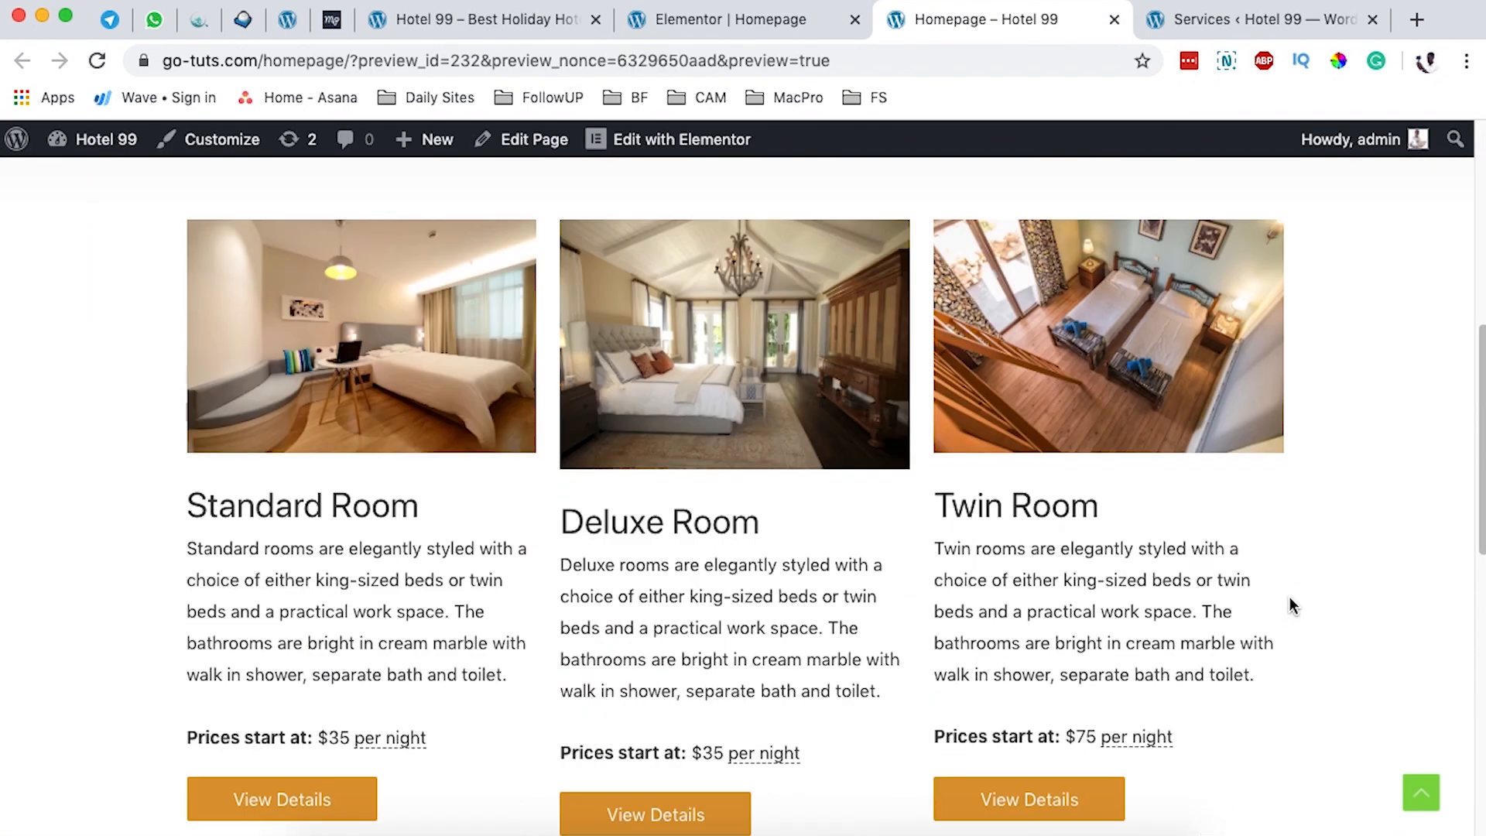
{"action": "scroll", "coordinate": [1289, 595], "scroll_direction": "down", "scroll_amount": 10}
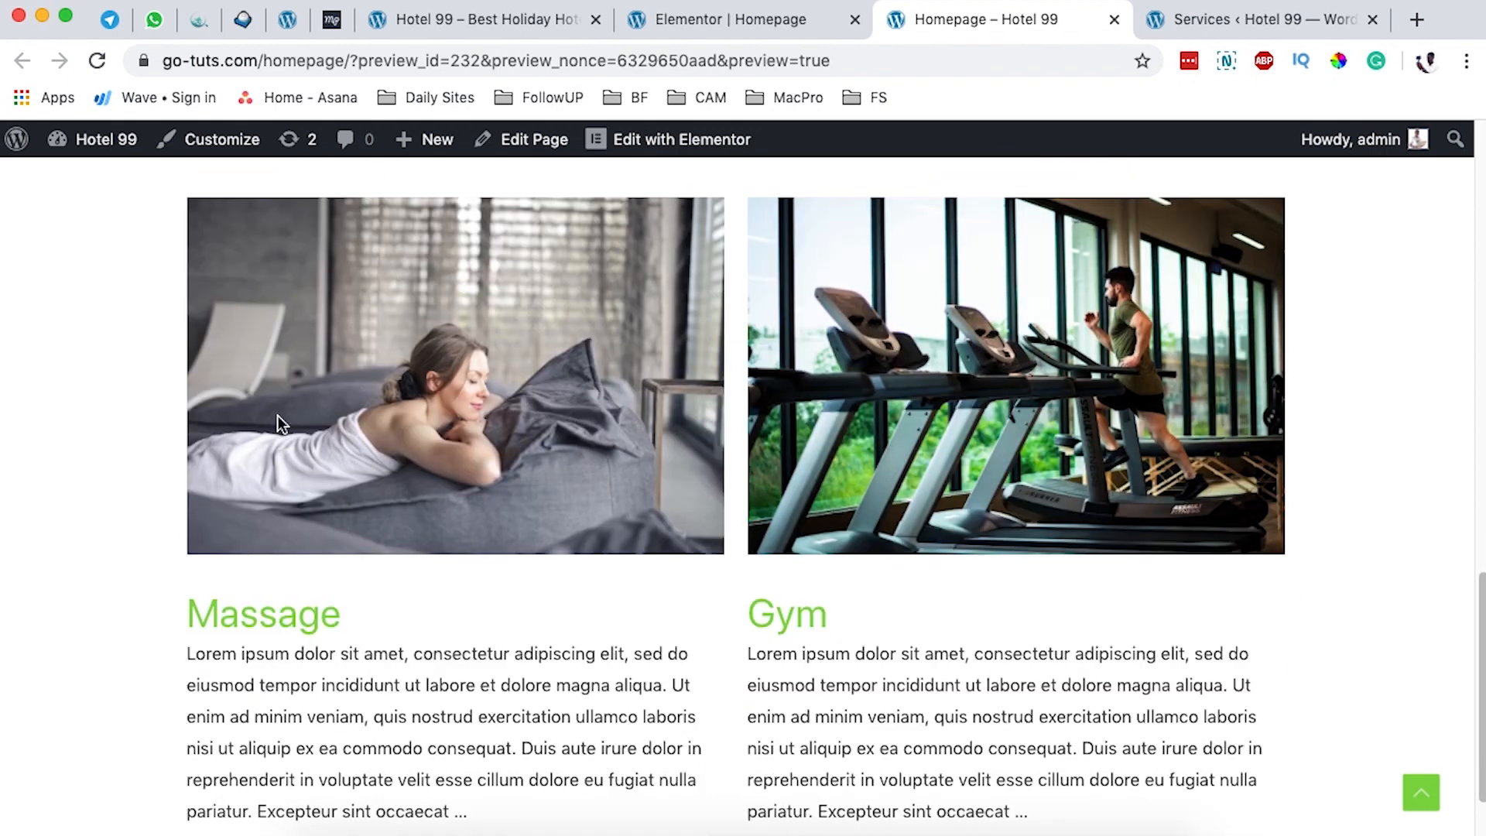
{"action": "scroll", "coordinate": [805, 619], "scroll_direction": "down", "scroll_amount": 3}
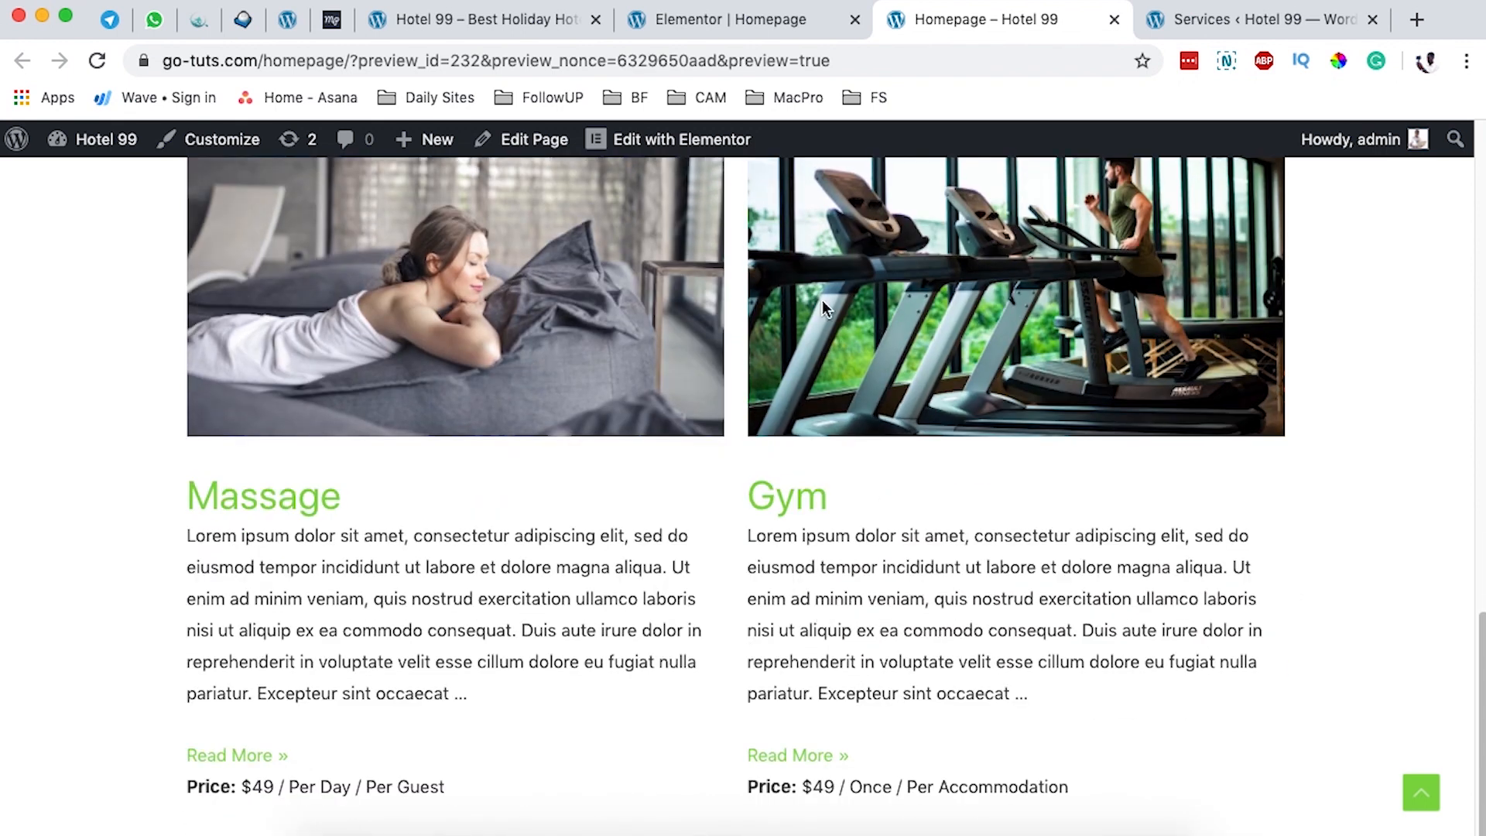
Step: In the Elementor editor, insert the saved template Elementor Footer #32 below the services, importing its document settings
{"action": "left_click", "coordinate": [722, 17]}
{"action": "scroll", "coordinate": [768, 583], "scroll_direction": "down", "scroll_amount": 10}
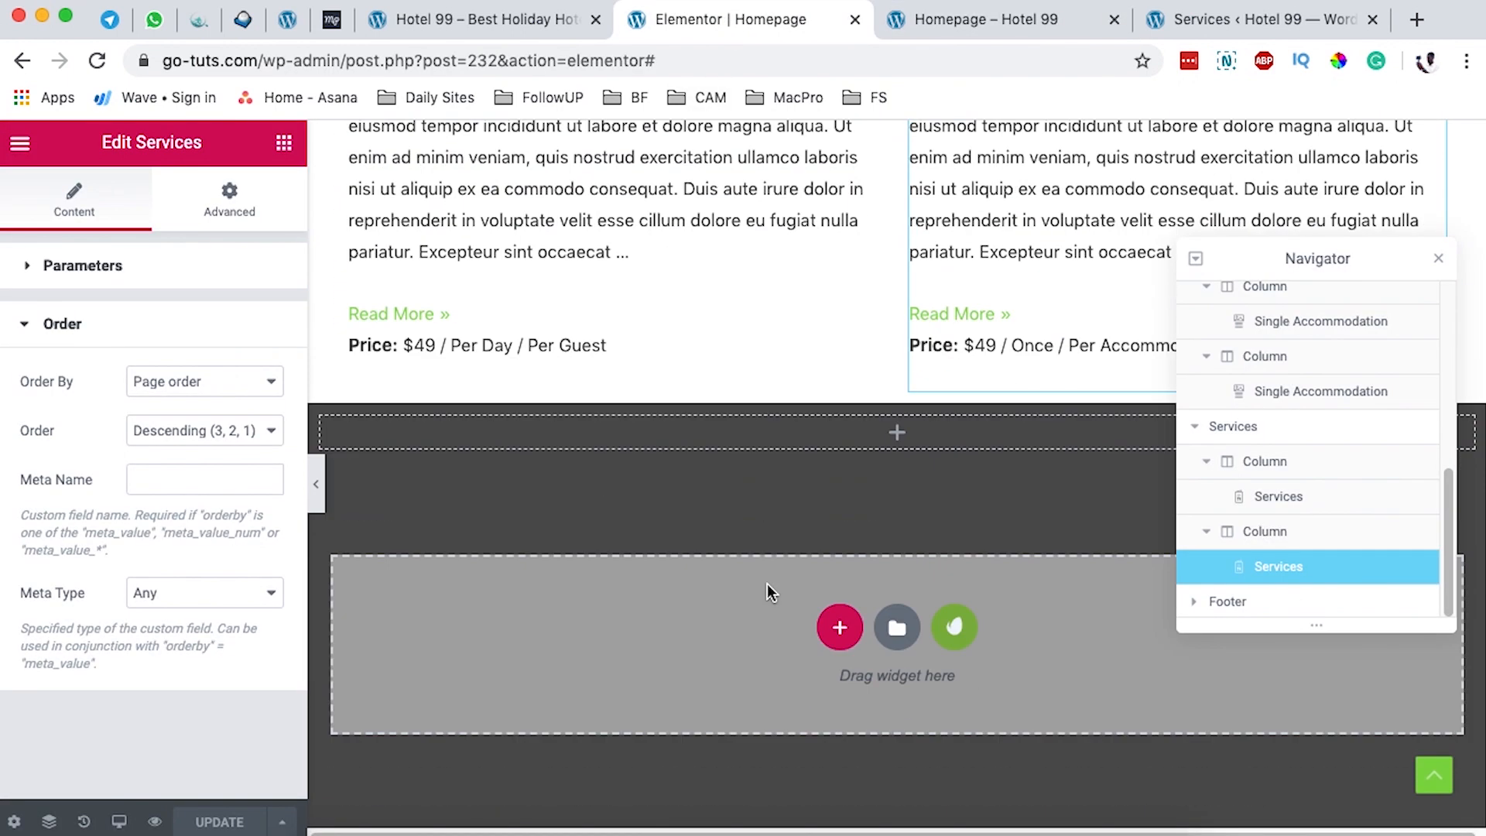
{"action": "left_click", "coordinate": [777, 546]}
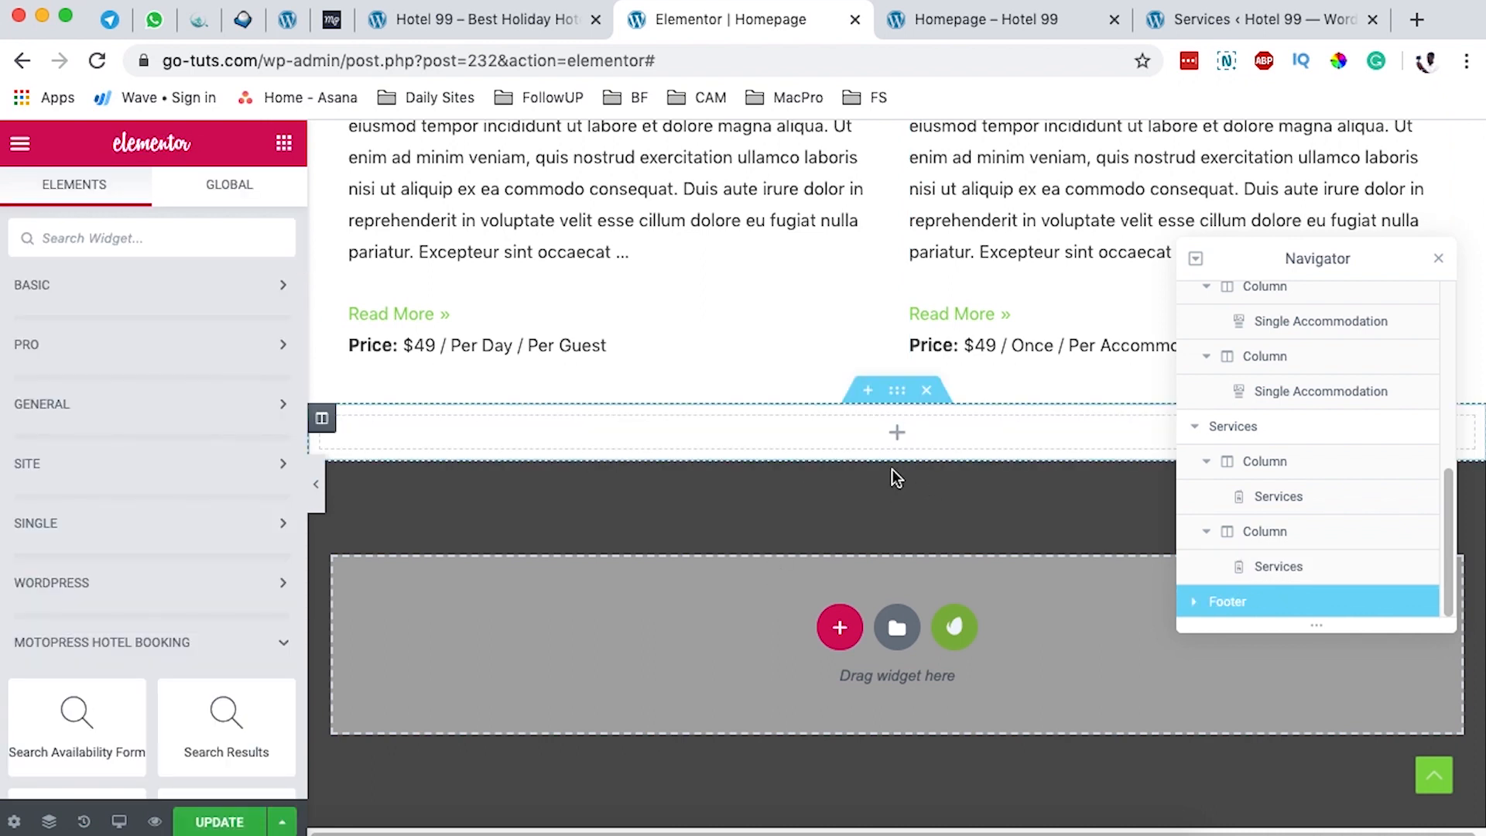
{"action": "left_click", "coordinate": [897, 631]}
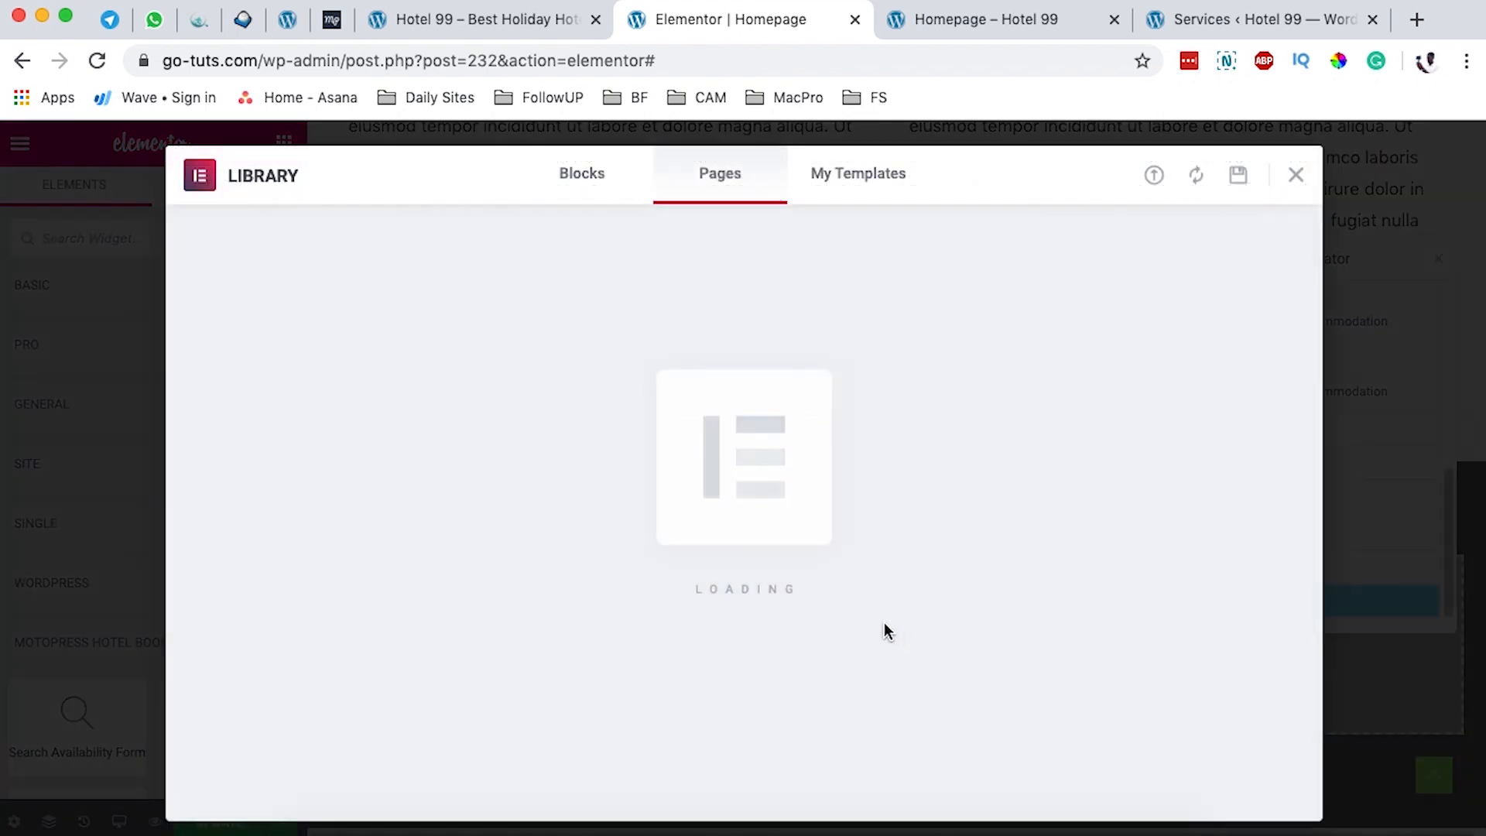
{"action": "left_click", "coordinate": [847, 170]}
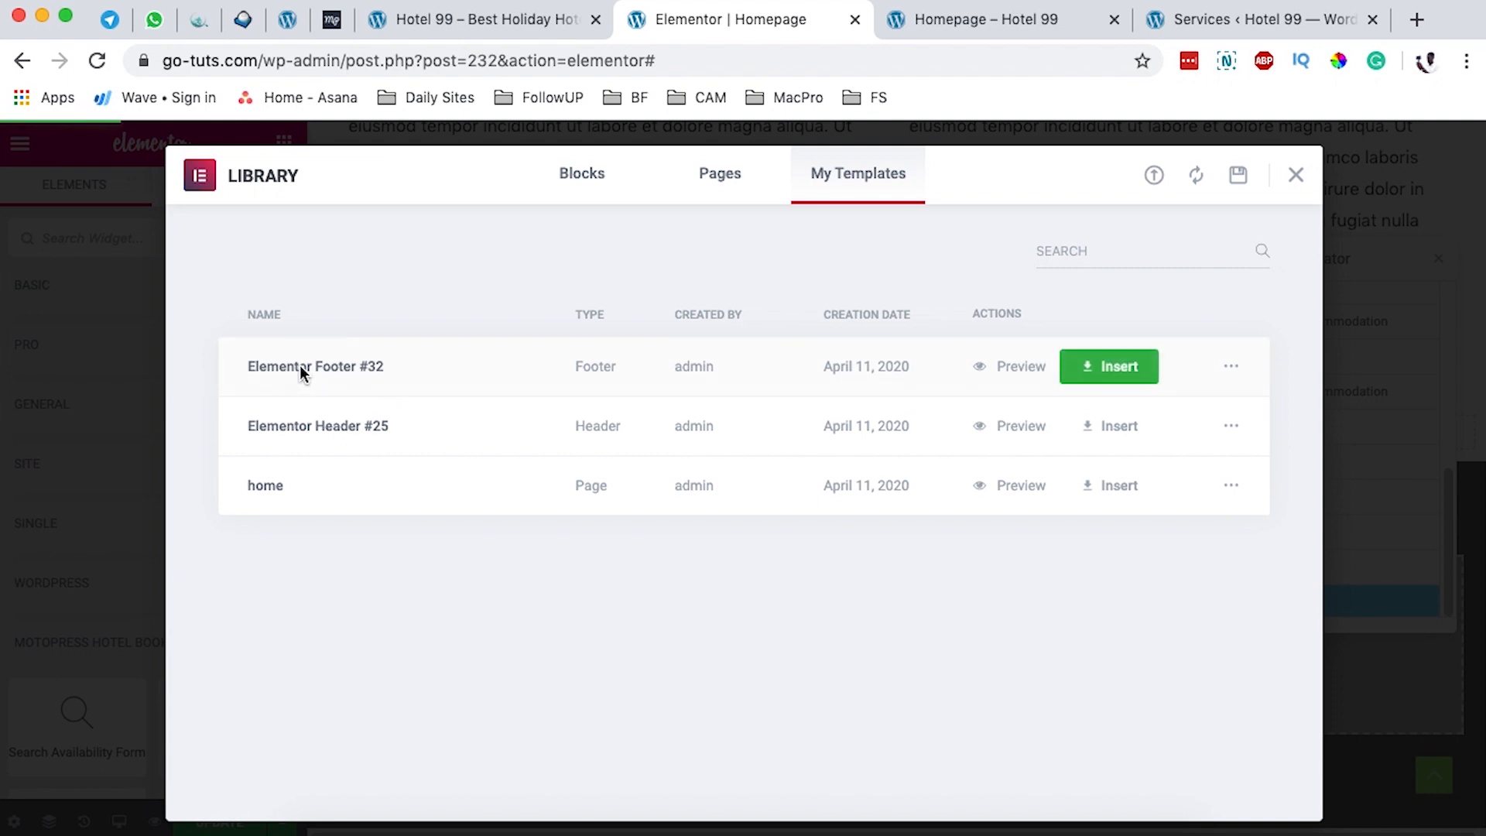
{"action": "left_click", "coordinate": [1115, 372]}
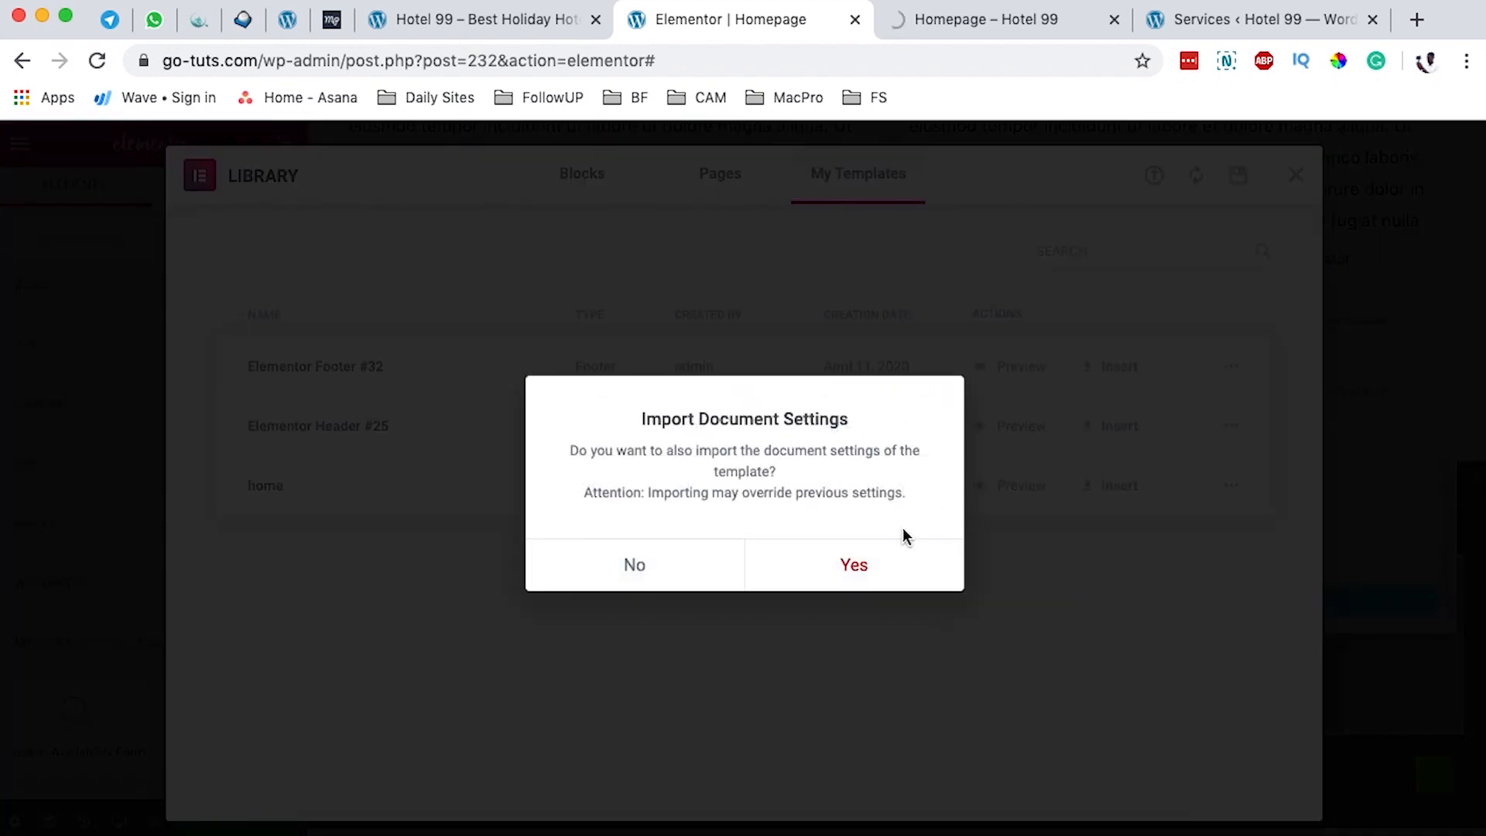
{"action": "left_click", "coordinate": [854, 571]}
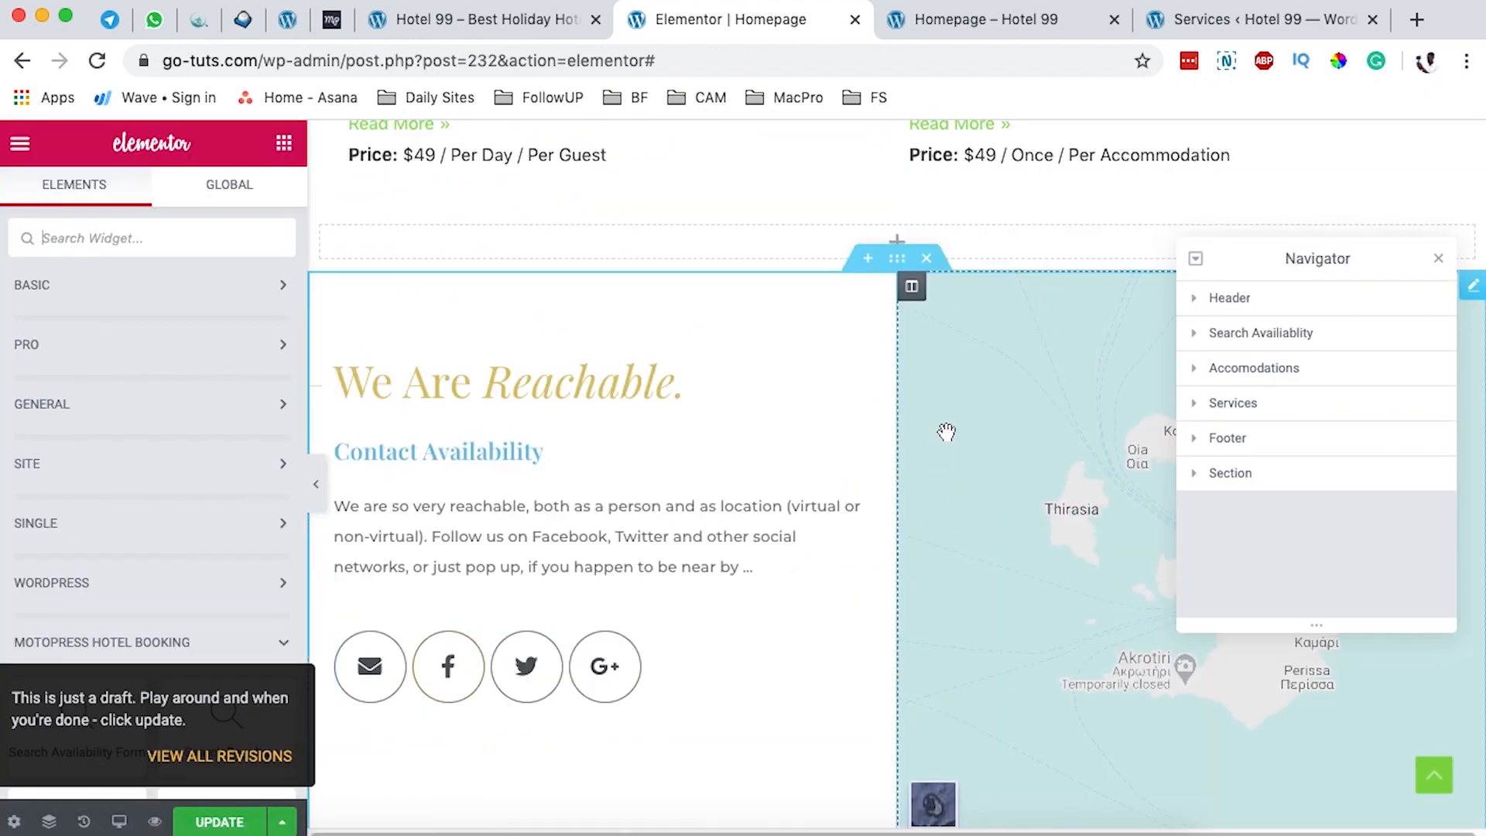
Step: Rename the inserted contact and map section as Footer in the Navigator
{"action": "scroll", "coordinate": [903, 460], "scroll_direction": "up", "scroll_amount": 1}
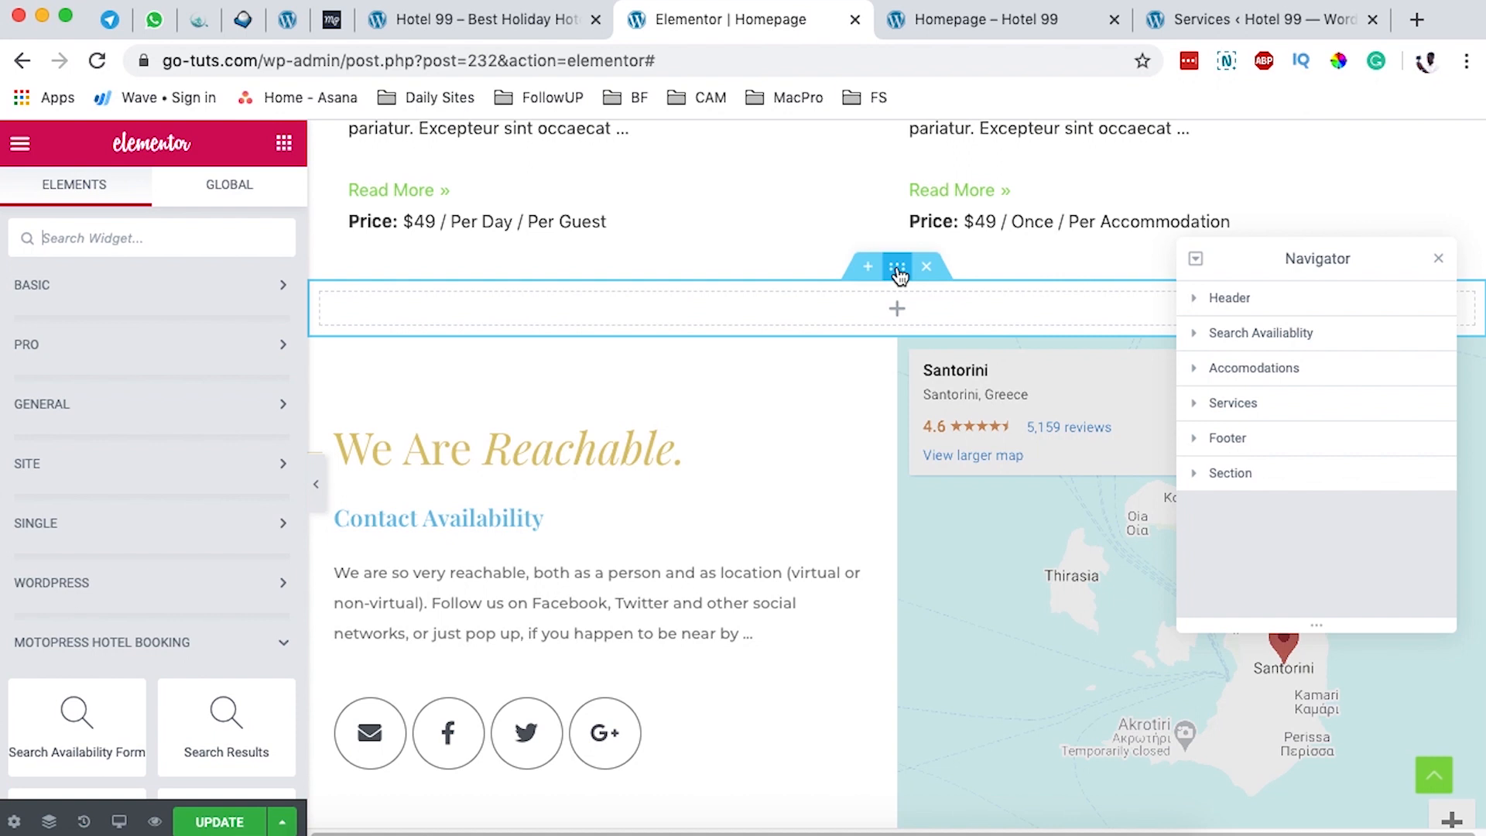
{"action": "left_click", "coordinate": [1246, 433]}
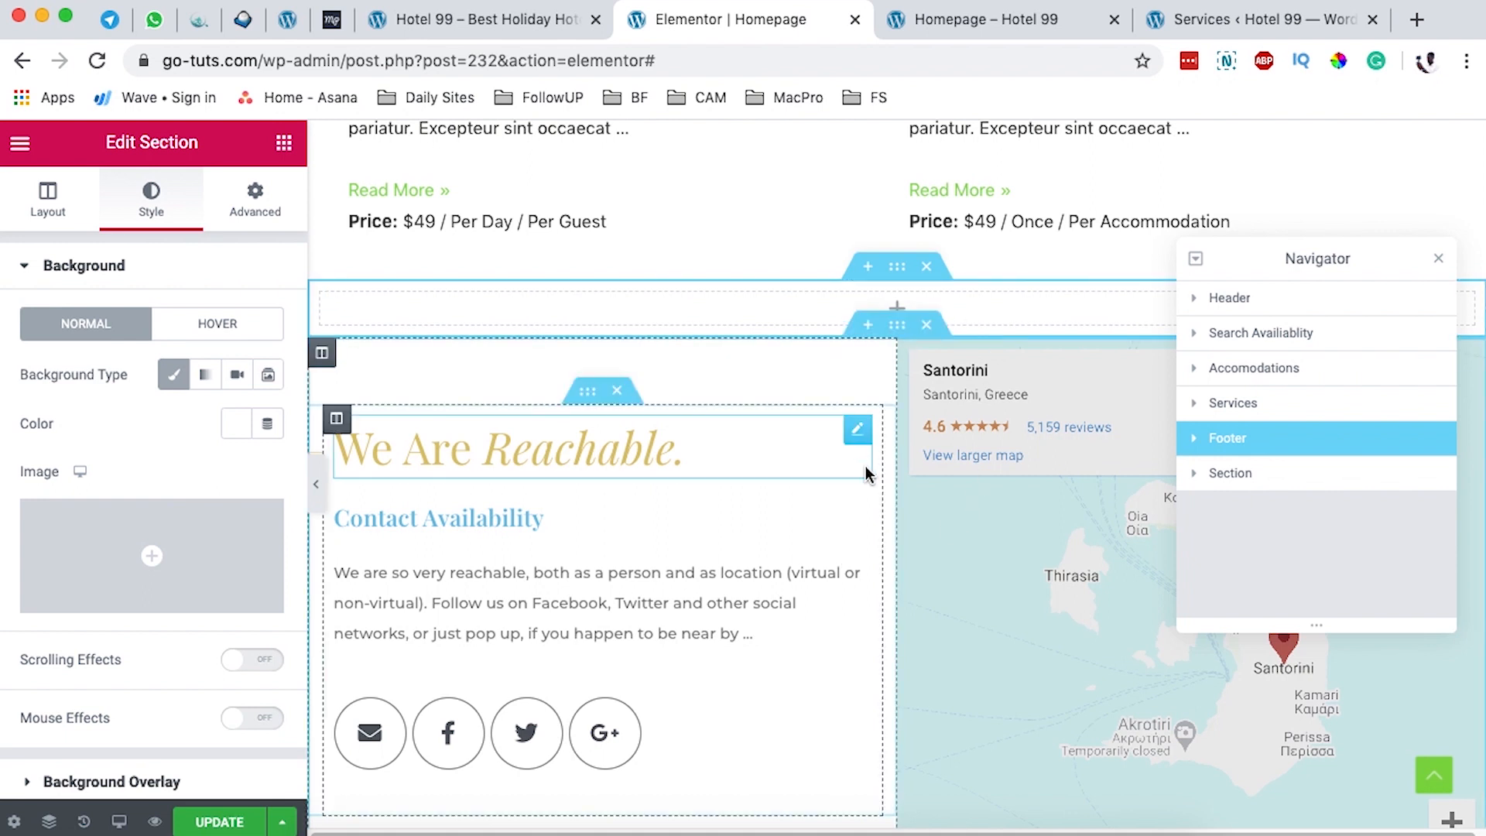
{"action": "left_click", "coordinate": [1227, 480]}
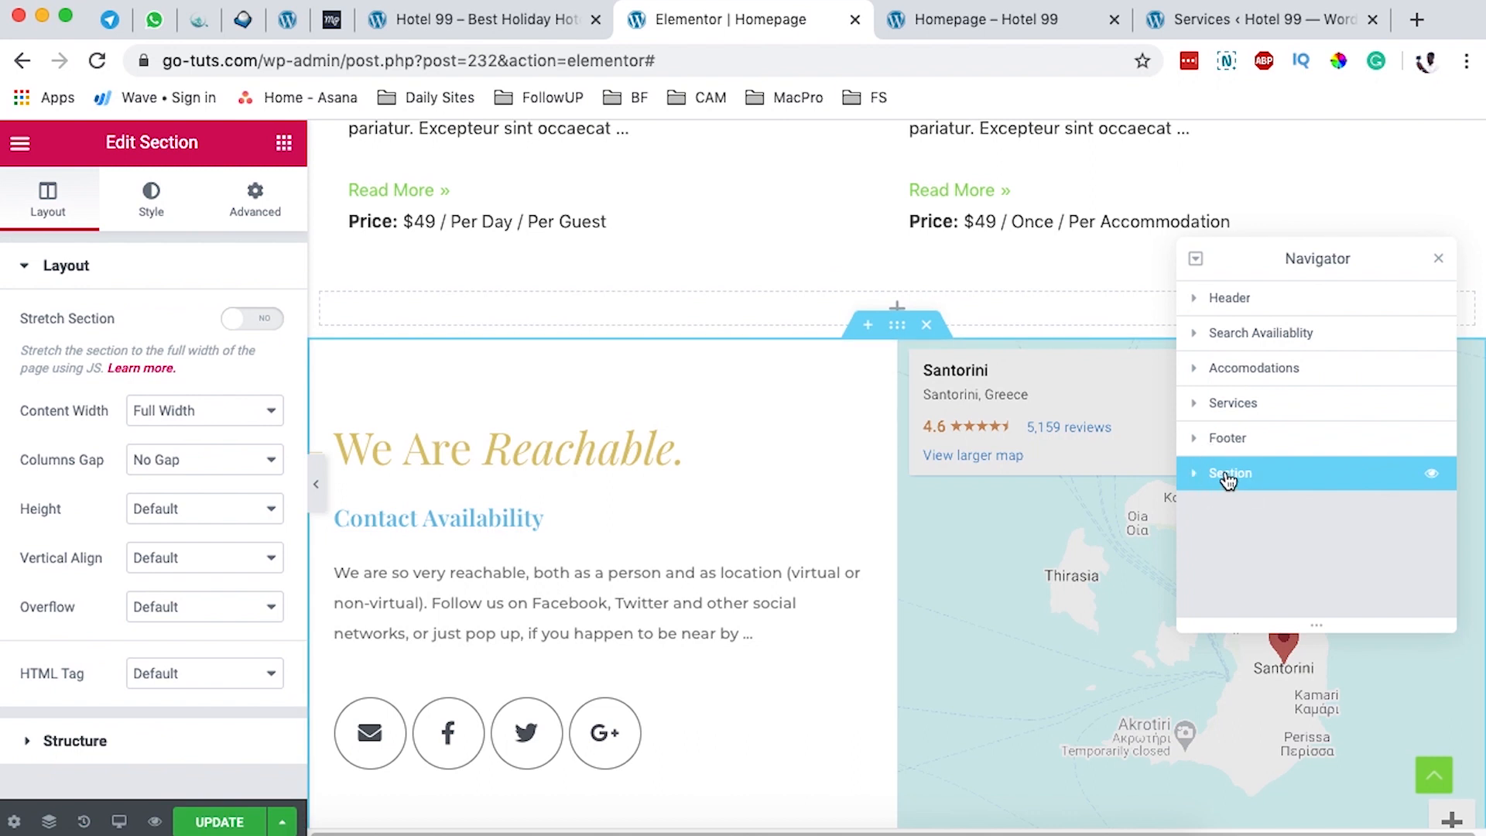
{"action": "double_click", "coordinate": [1227, 480]}
{"action": "type", "text": "Footer"}
{"action": "key", "text": "Return"}
Step: Delete the original empty Footer section and check the transition from the services to the inserted footer
{"action": "left_click", "coordinate": [1287, 439]}
{"action": "right_click", "coordinate": [1287, 438]}
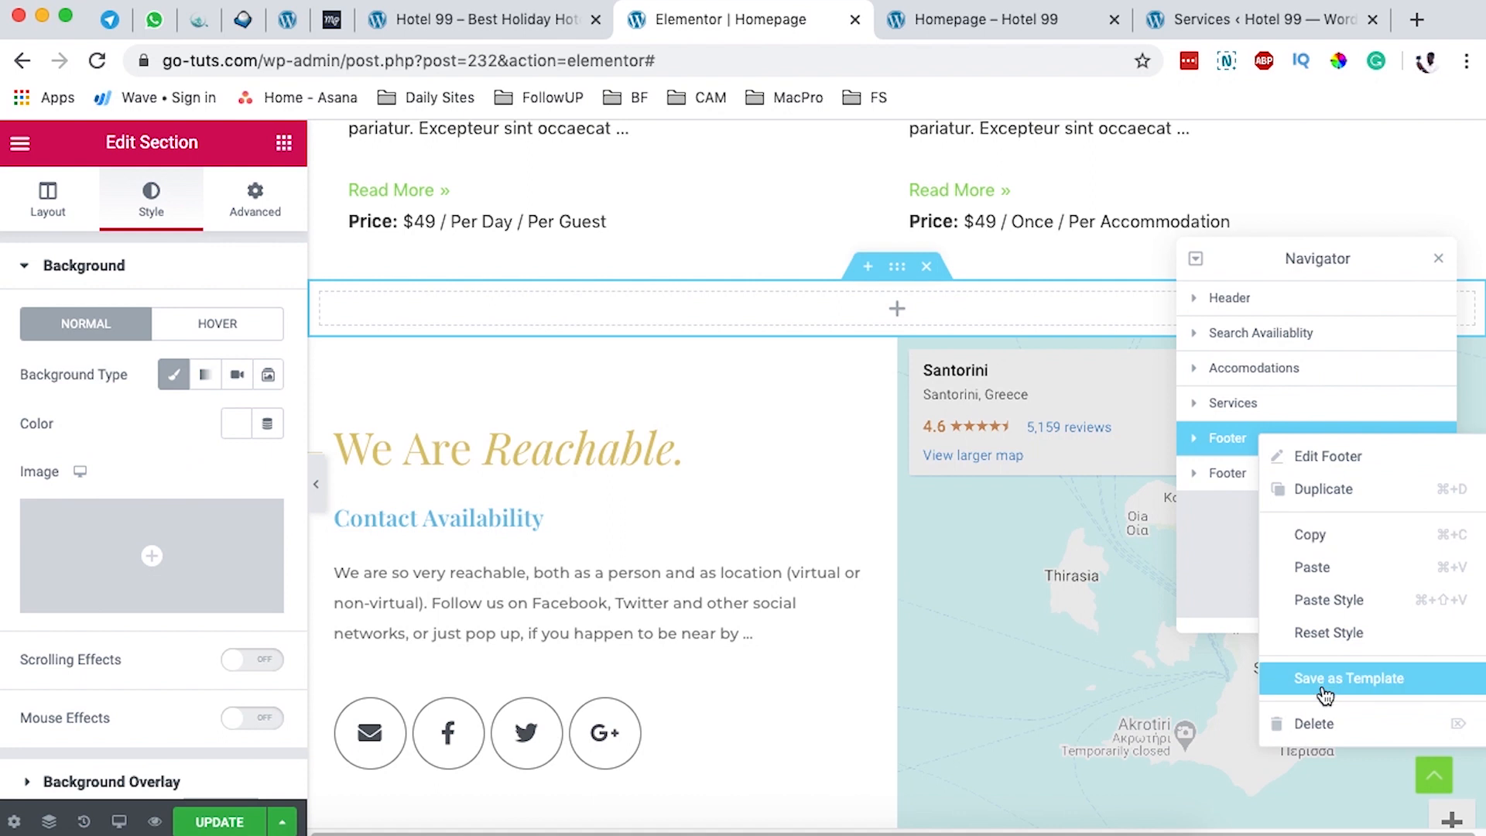
{"action": "left_click", "coordinate": [1316, 725]}
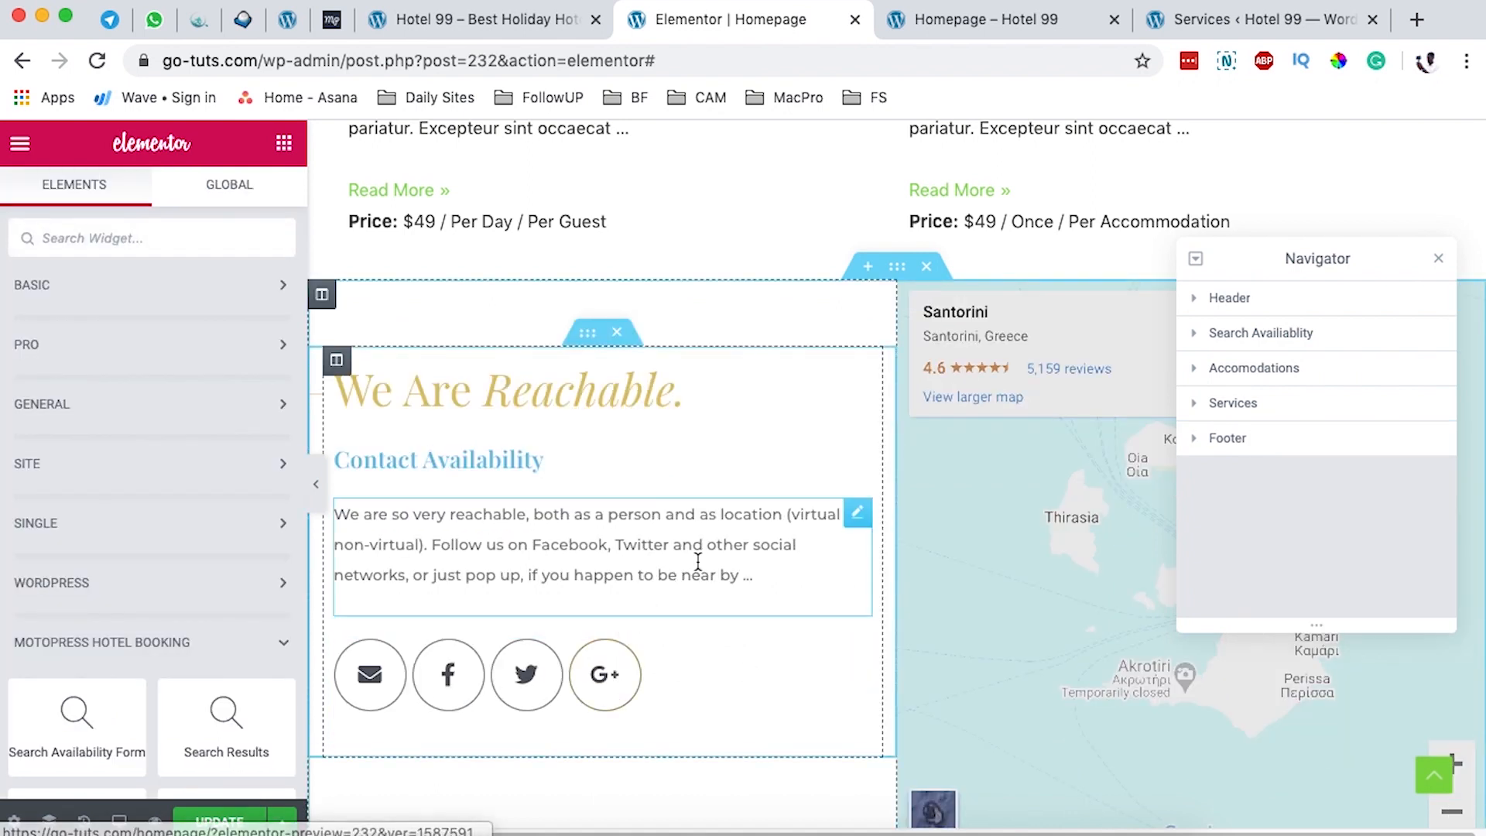
{"action": "scroll", "coordinate": [836, 530], "scroll_direction": "up", "scroll_amount": 5}
{"action": "scroll", "coordinate": [878, 503], "scroll_direction": "down", "scroll_amount": 3}
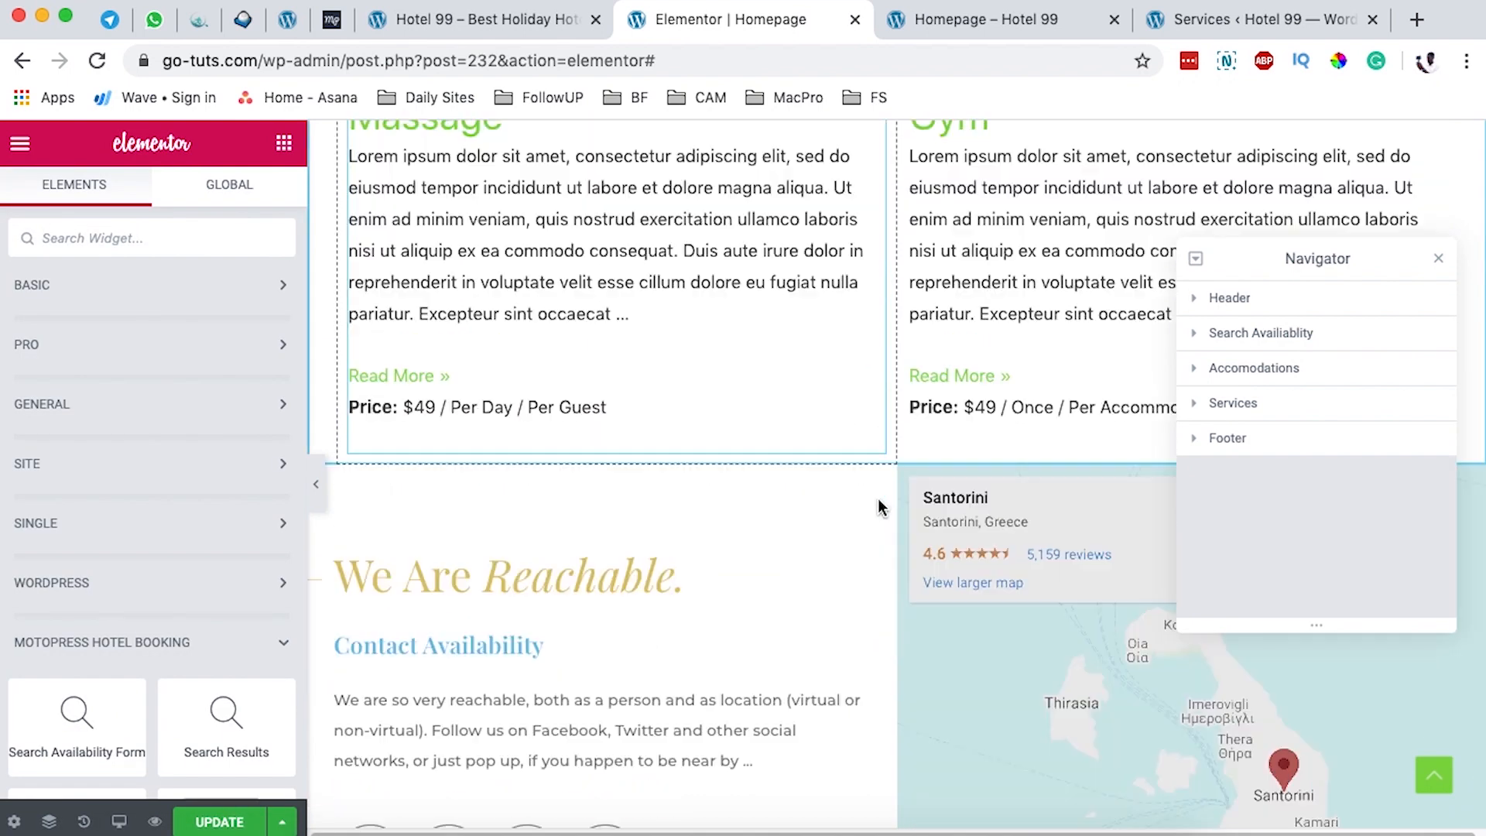
Step: Update the homepage and review it in its preview, from the room listings through the services to the contact and map footer
{"action": "left_click", "coordinate": [221, 823]}
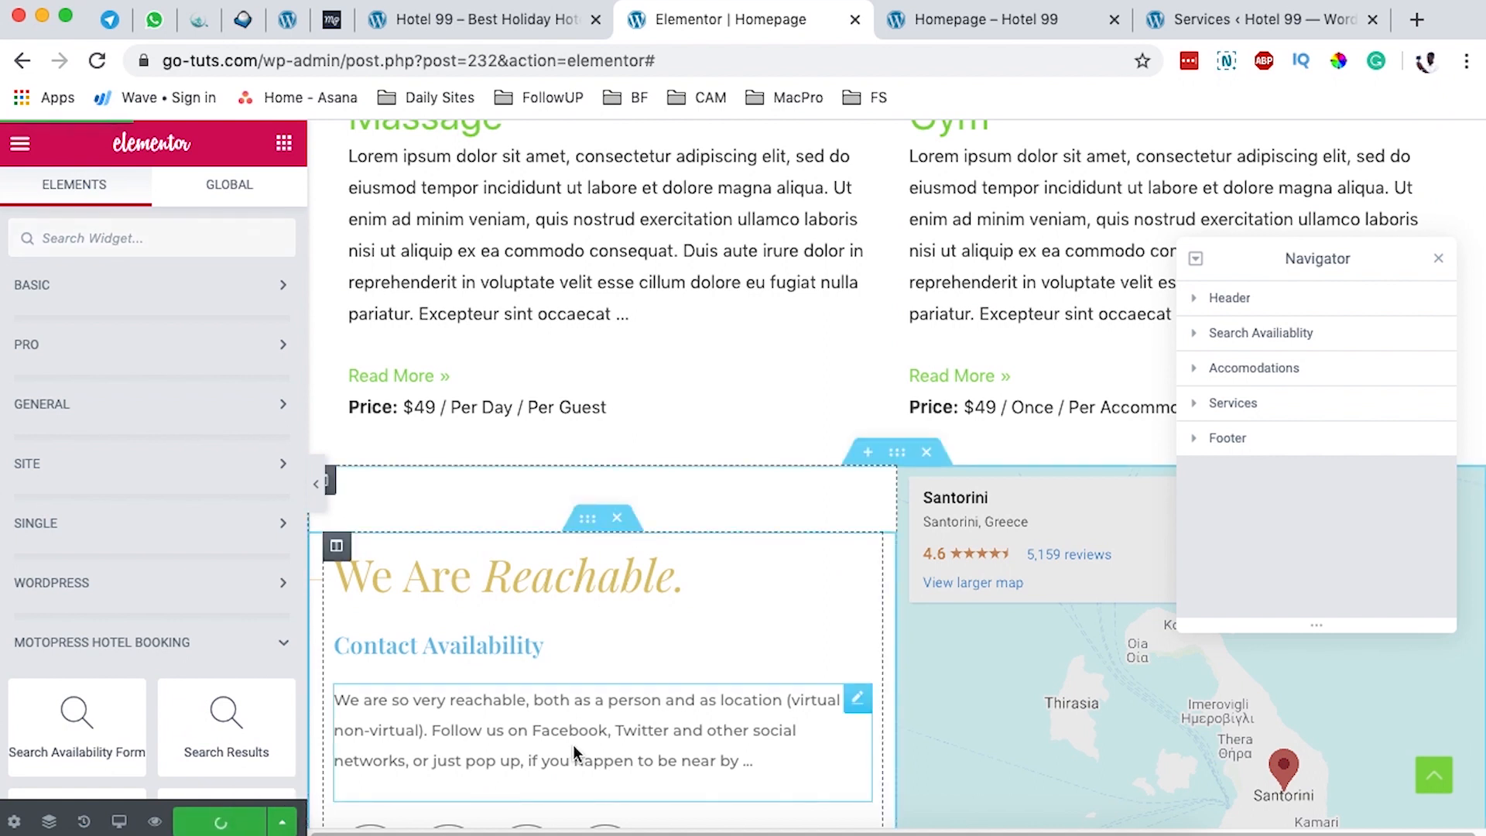
{"action": "left_click", "coordinate": [953, 25]}
{"action": "scroll", "coordinate": [895, 506], "scroll_direction": "down", "scroll_amount": 10}
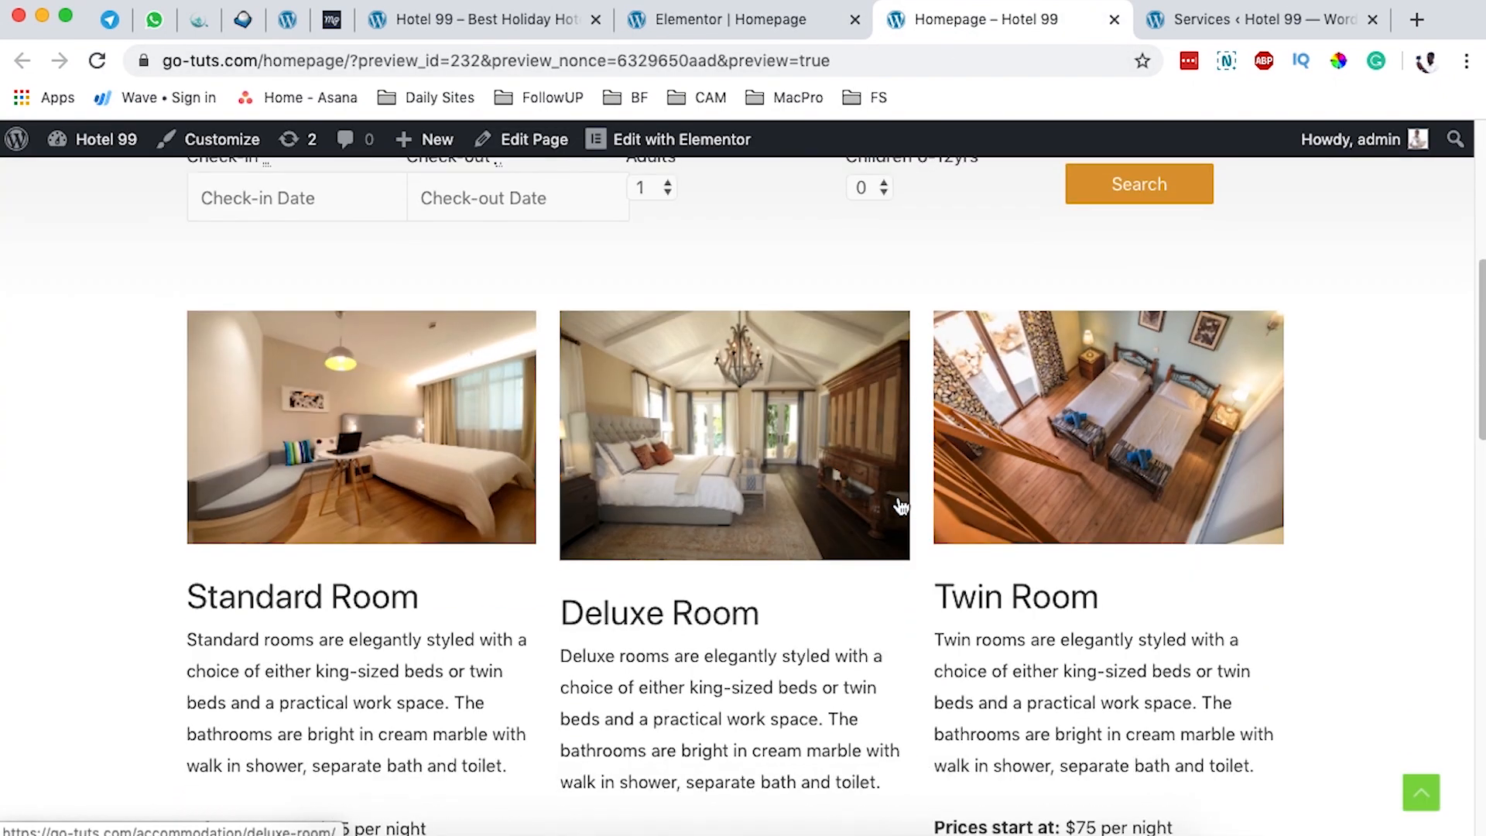
{"action": "scroll", "coordinate": [898, 492], "scroll_direction": "down", "scroll_amount": 10}
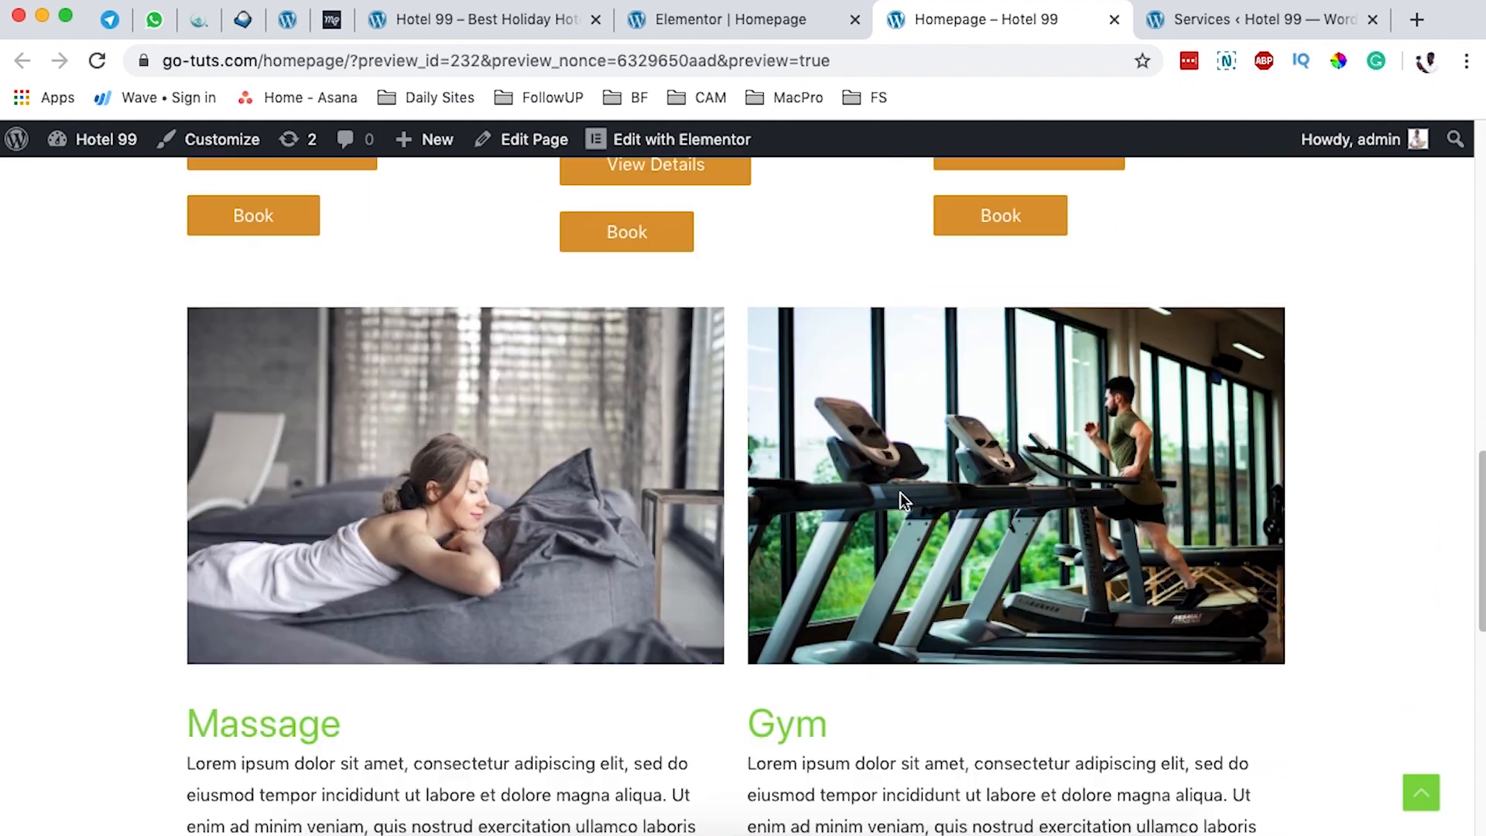
{"action": "scroll", "coordinate": [901, 494], "scroll_direction": "down", "scroll_amount": 5}
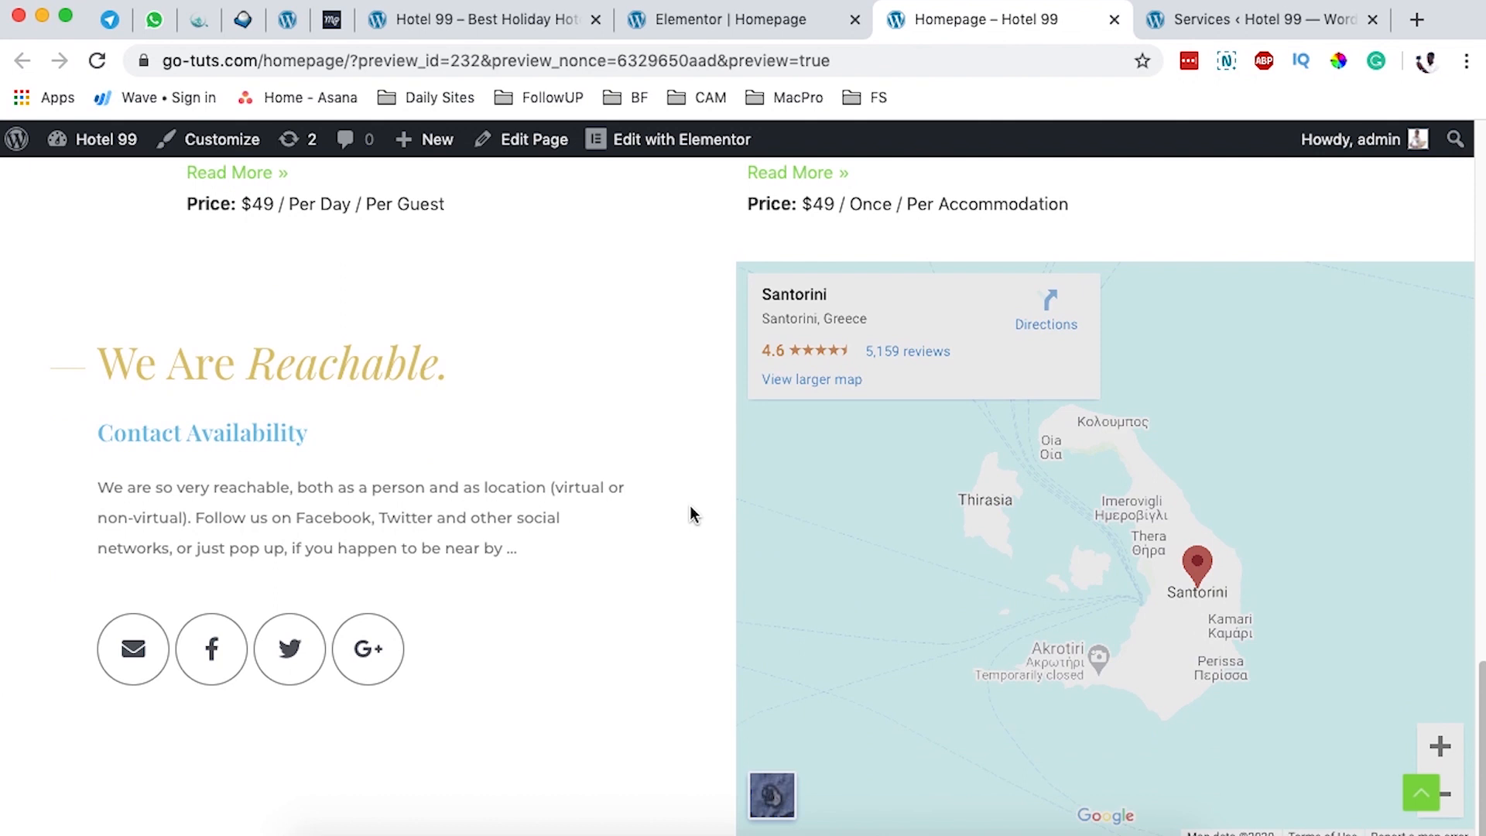
{"action": "scroll", "coordinate": [691, 511], "scroll_direction": "up", "scroll_amount": 5}
{"action": "scroll", "coordinate": [689, 505], "scroll_direction": "up", "scroll_amount": 8}
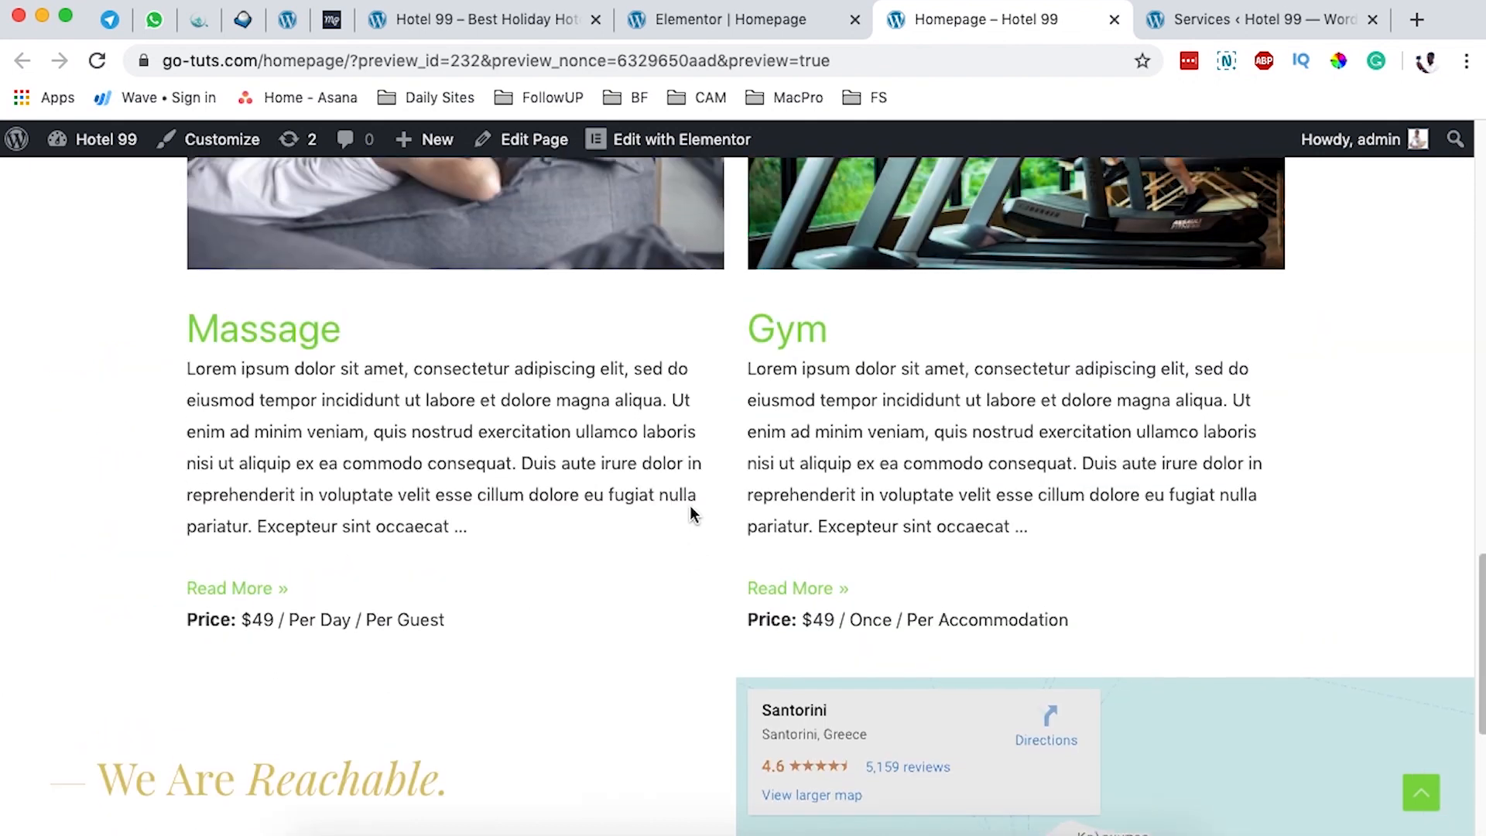
{"action": "scroll", "coordinate": [690, 501], "scroll_direction": "up", "scroll_amount": 10}
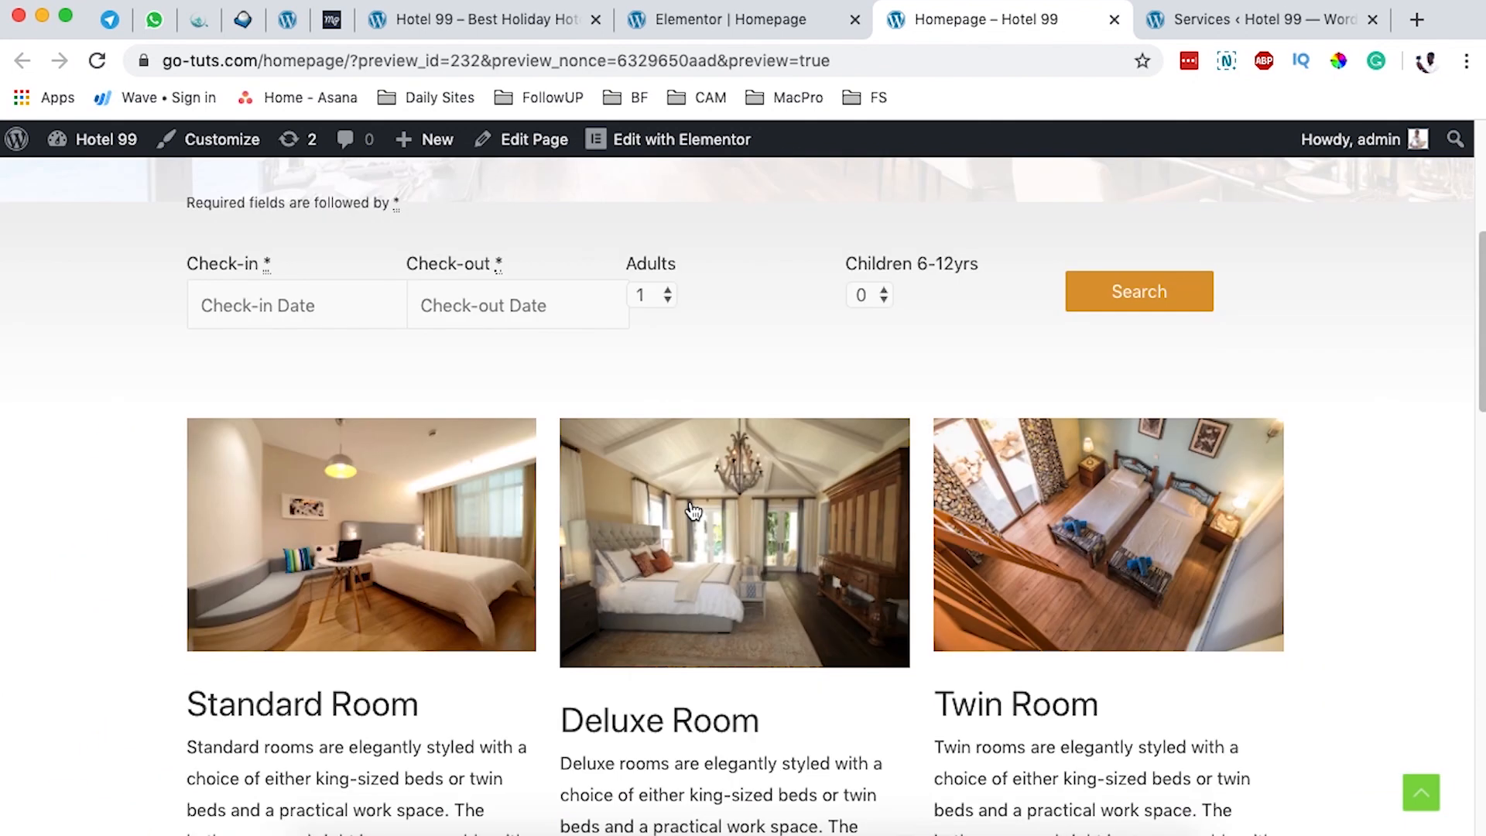
Step: Back in the Elementor editor, switch to the Tablet preview and examine the homepage layout from header to footer
{"action": "left_click", "coordinate": [710, 21]}
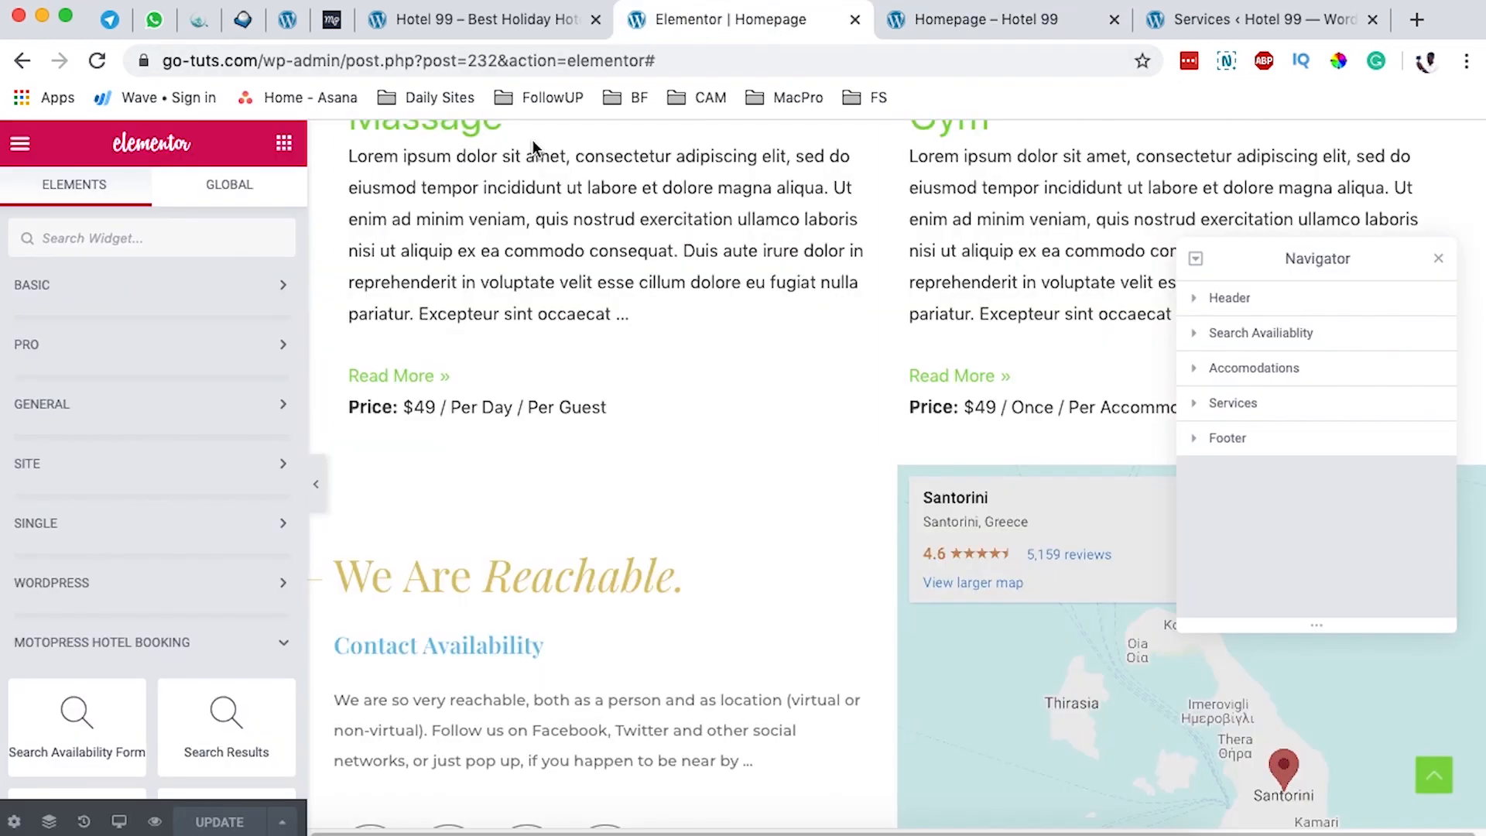
{"action": "left_click", "coordinate": [118, 822]}
{"action": "left_click", "coordinate": [116, 724]}
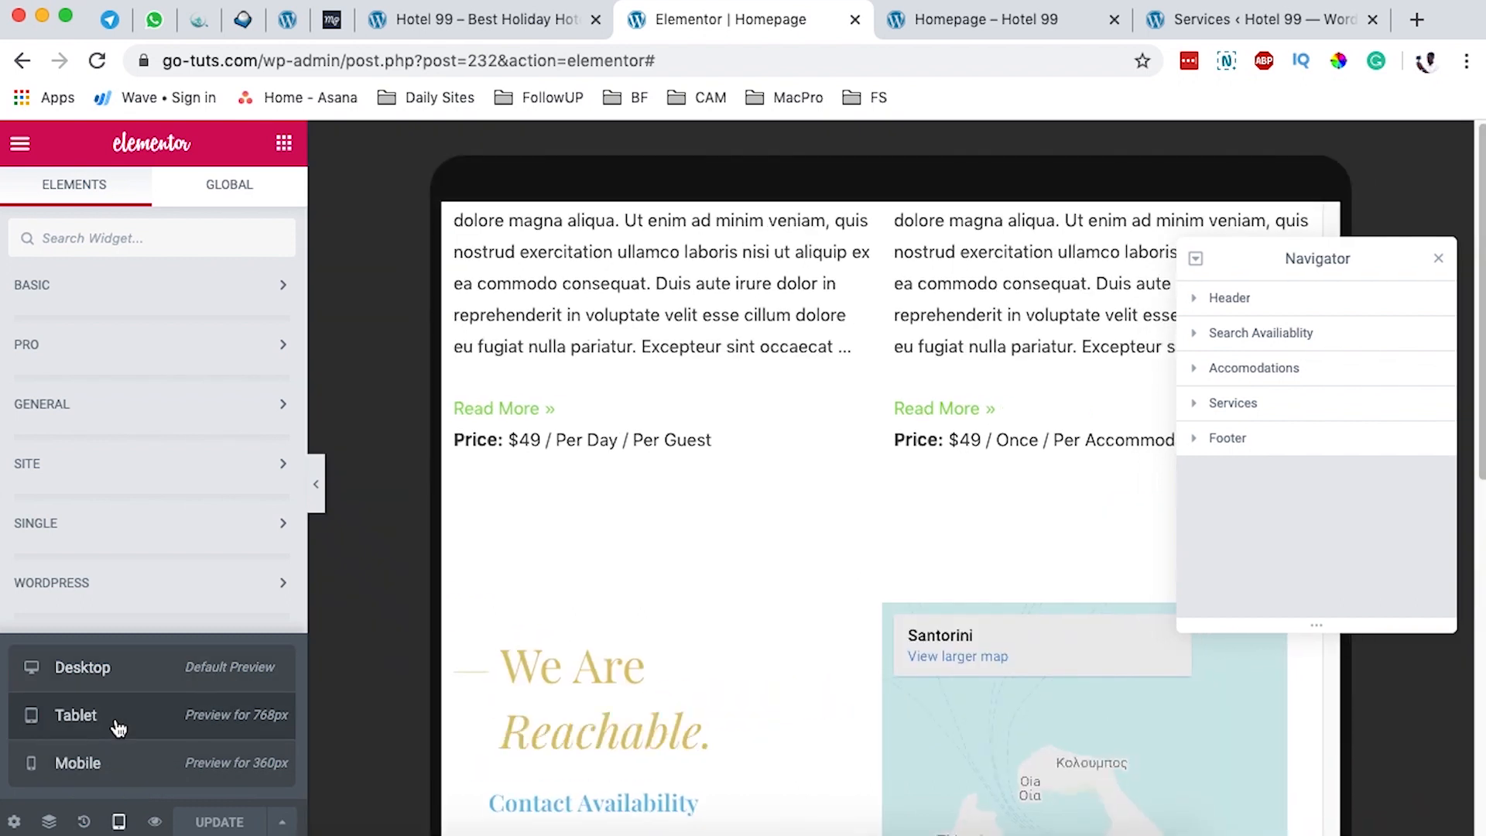
{"action": "scroll", "coordinate": [911, 499], "scroll_direction": "up", "scroll_amount": 20}
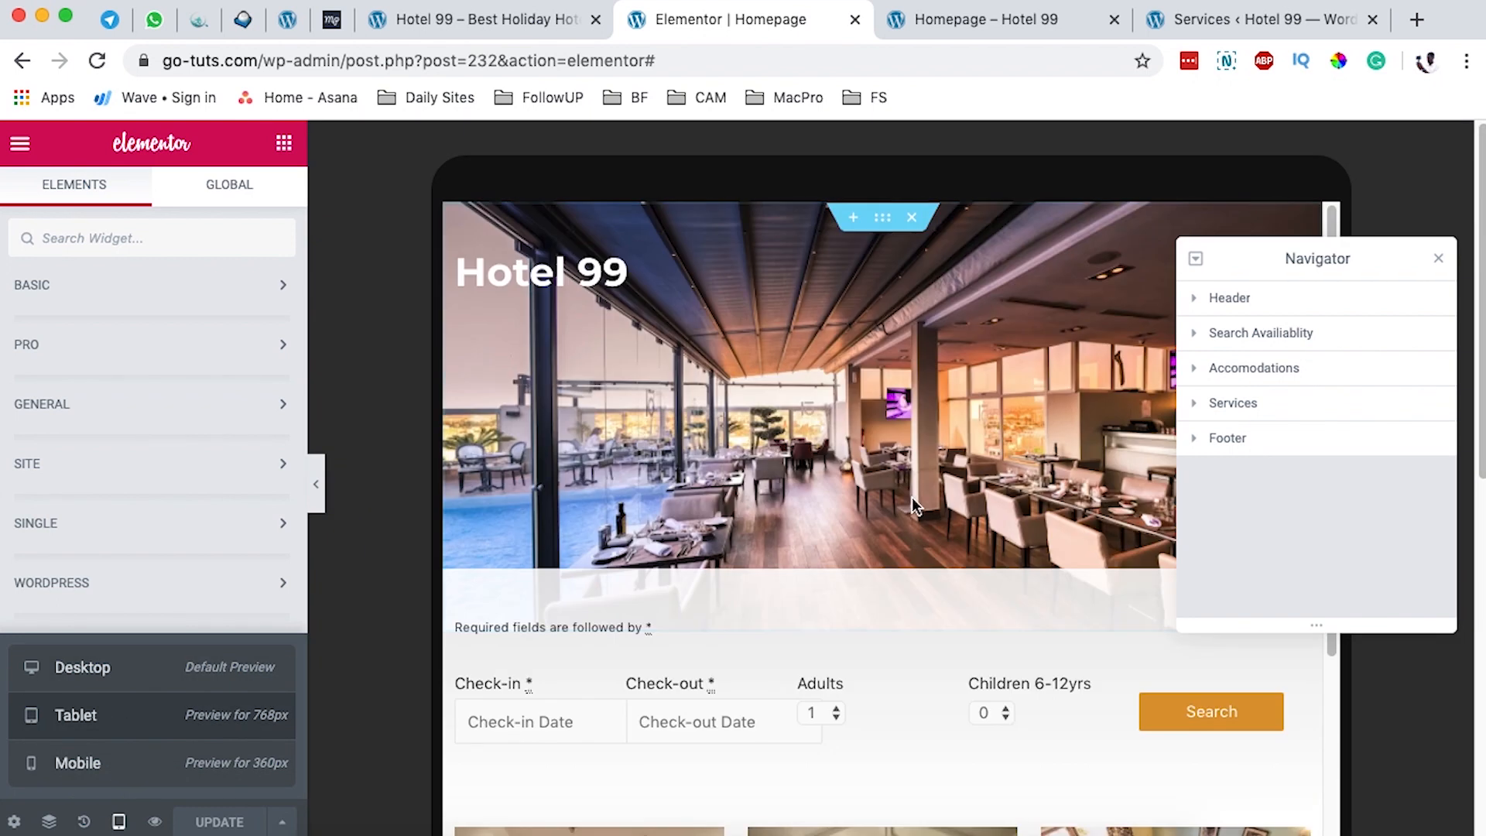
{"action": "scroll", "coordinate": [913, 503], "scroll_direction": "down", "scroll_amount": 3}
{"action": "scroll", "coordinate": [912, 506], "scroll_direction": "up", "scroll_amount": 3}
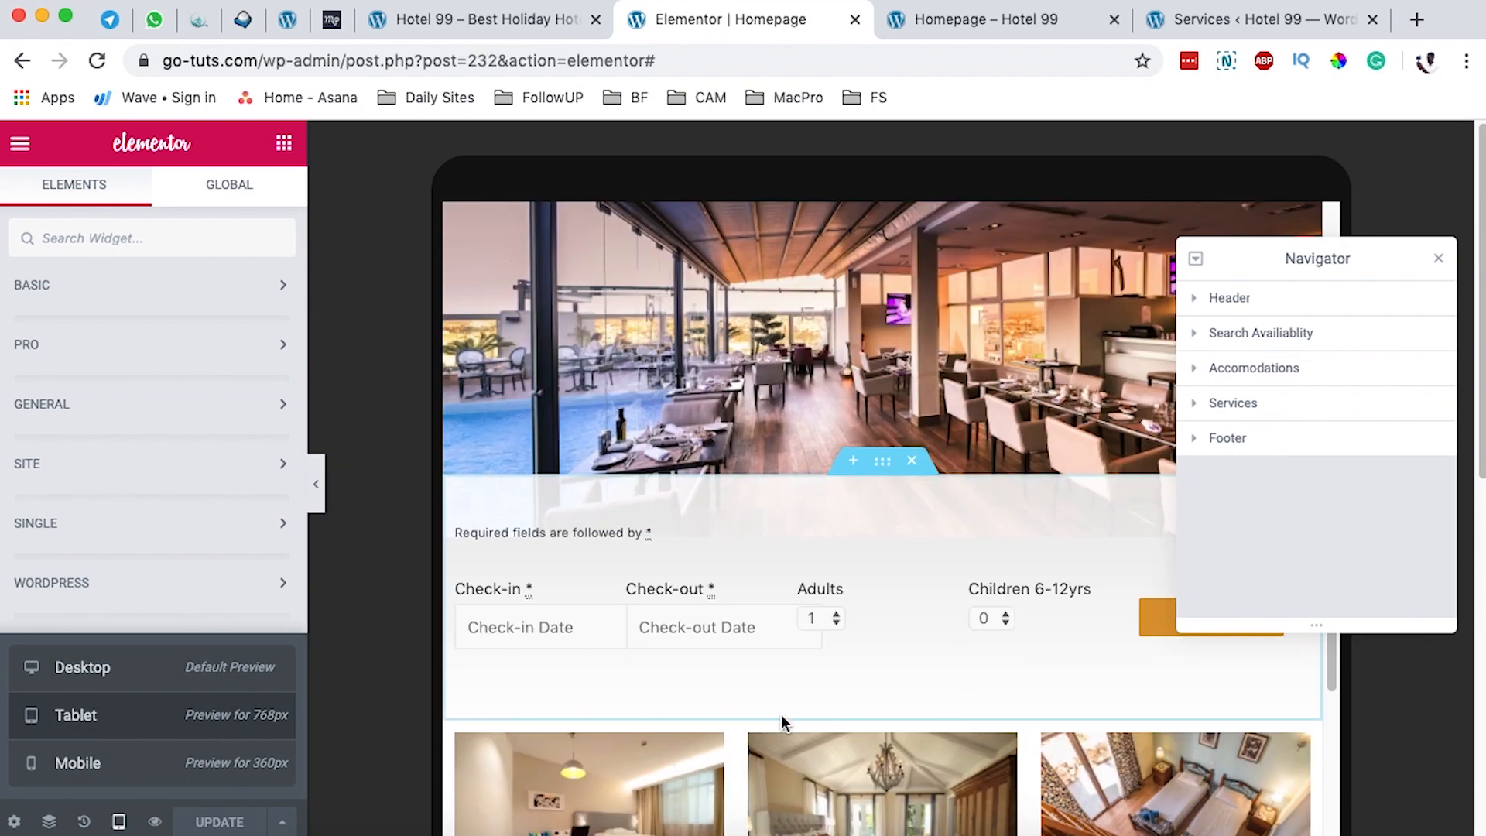
{"action": "scroll", "coordinate": [890, 512], "scroll_direction": "down", "scroll_amount": 10}
{"action": "scroll", "coordinate": [1005, 546], "scroll_direction": "down", "scroll_amount": 5}
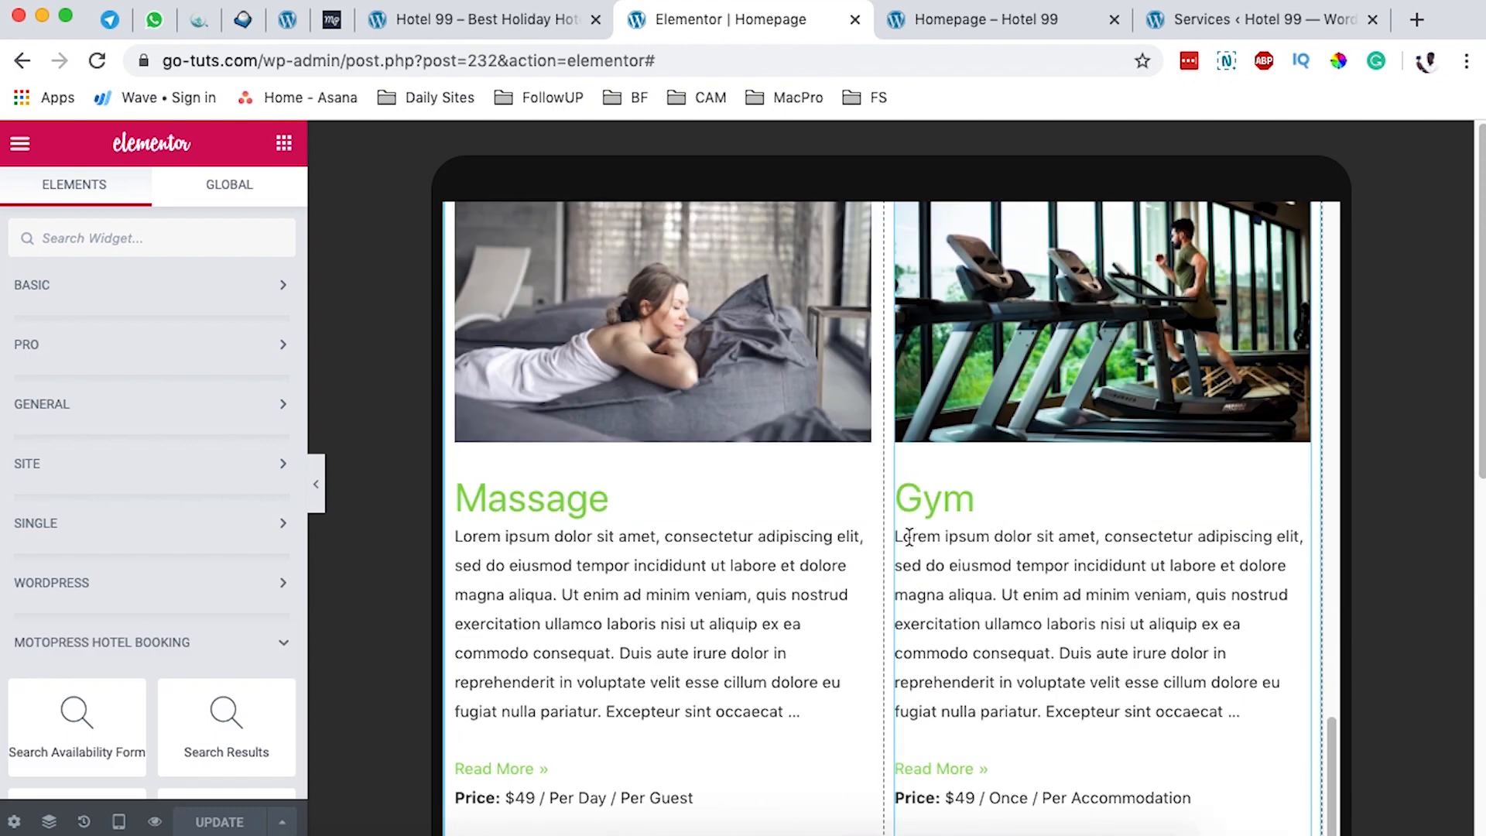
{"action": "scroll", "coordinate": [728, 576], "scroll_direction": "down", "scroll_amount": 5}
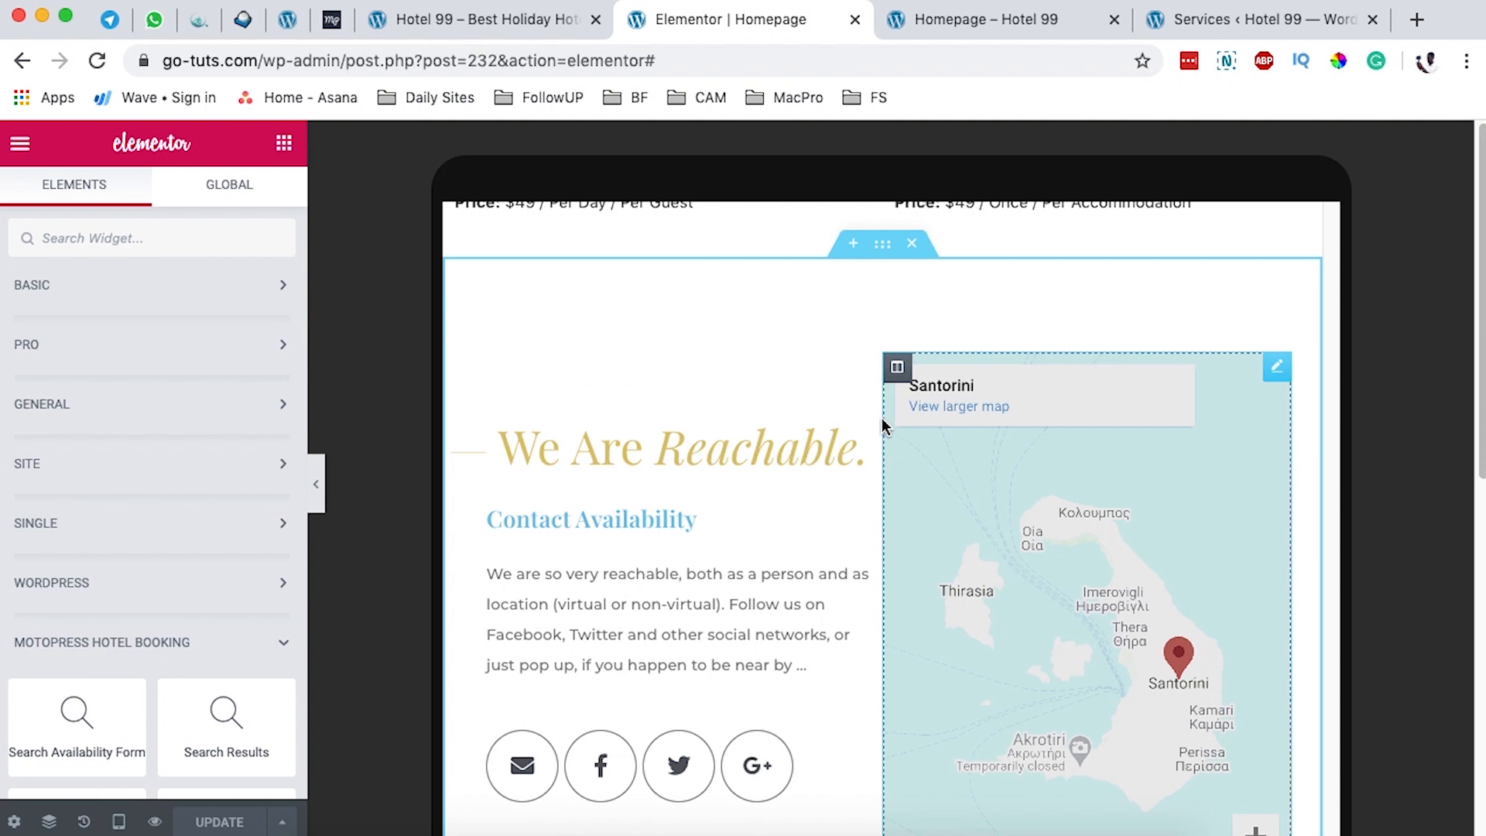
{"action": "scroll", "coordinate": [873, 668], "scroll_direction": "down", "scroll_amount": 3}
{"action": "scroll", "coordinate": [873, 634], "scroll_direction": "down", "scroll_amount": 3}
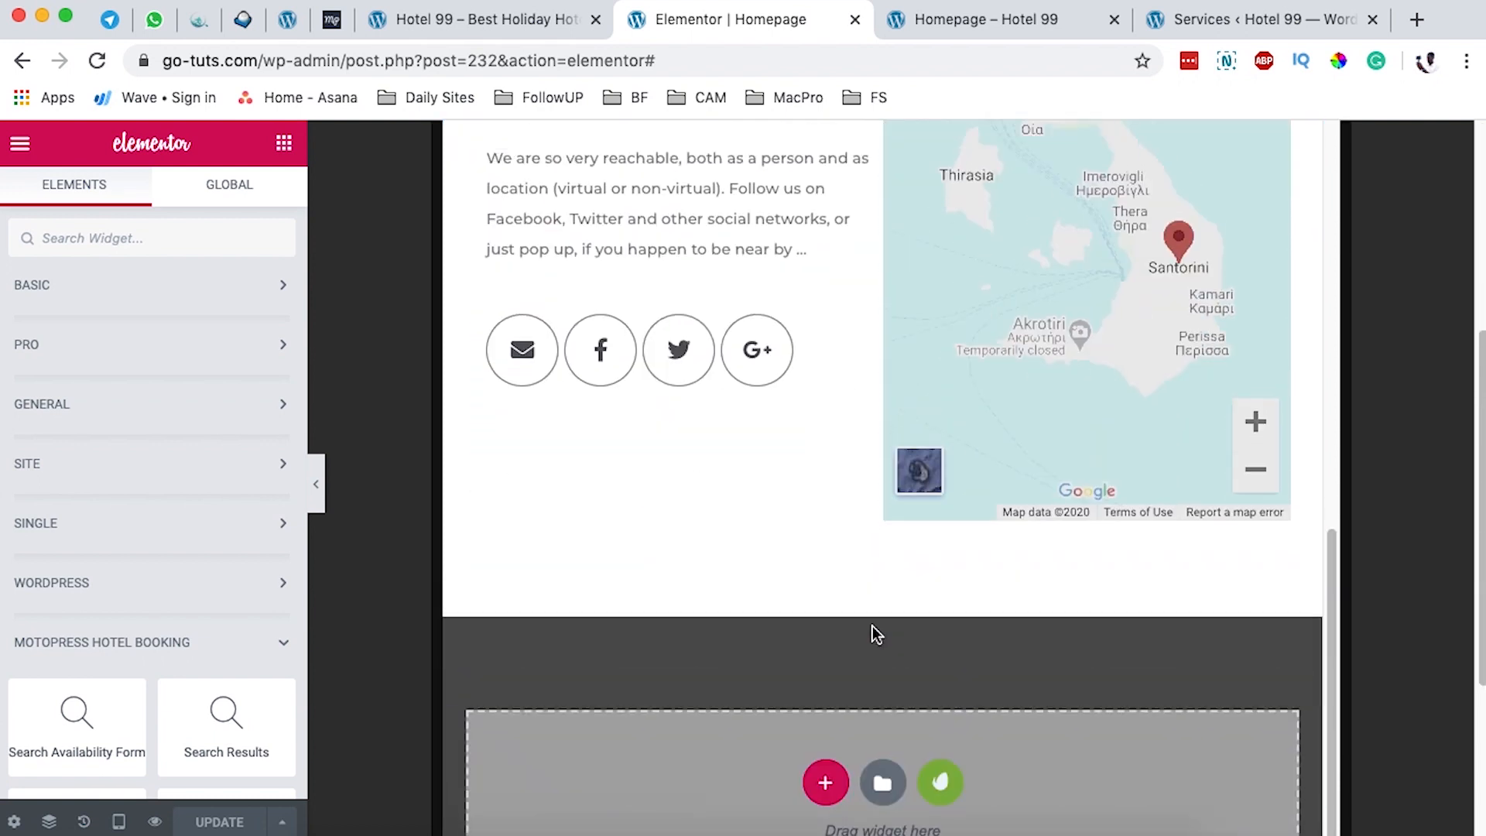
Step: Open the Footer section's advanced settings and check its tablet padding
{"action": "scroll", "coordinate": [871, 624], "scroll_direction": "up", "scroll_amount": 8}
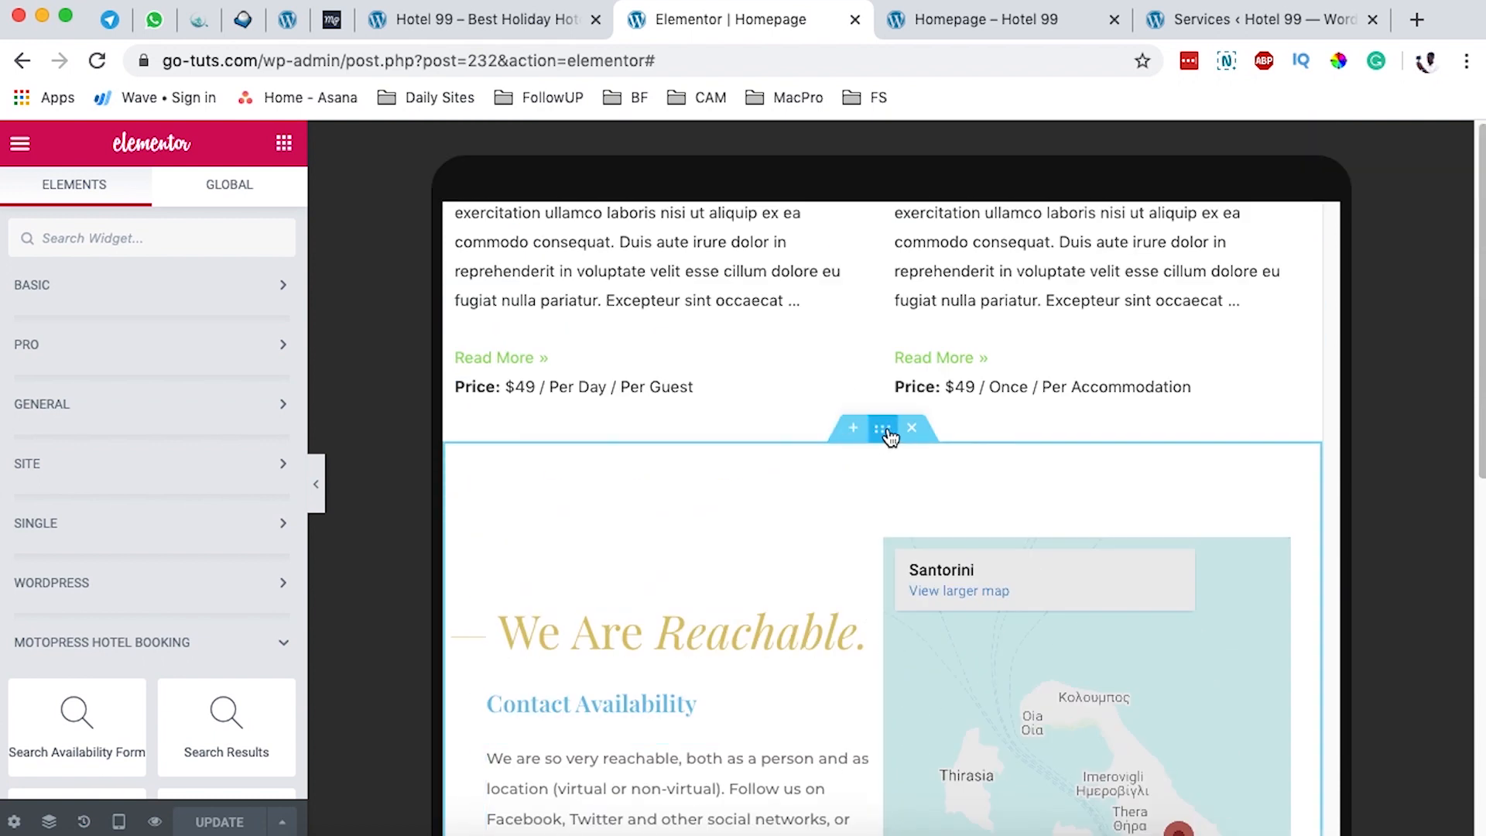
{"action": "left_click", "coordinate": [888, 435]}
{"action": "left_click", "coordinate": [265, 209]}
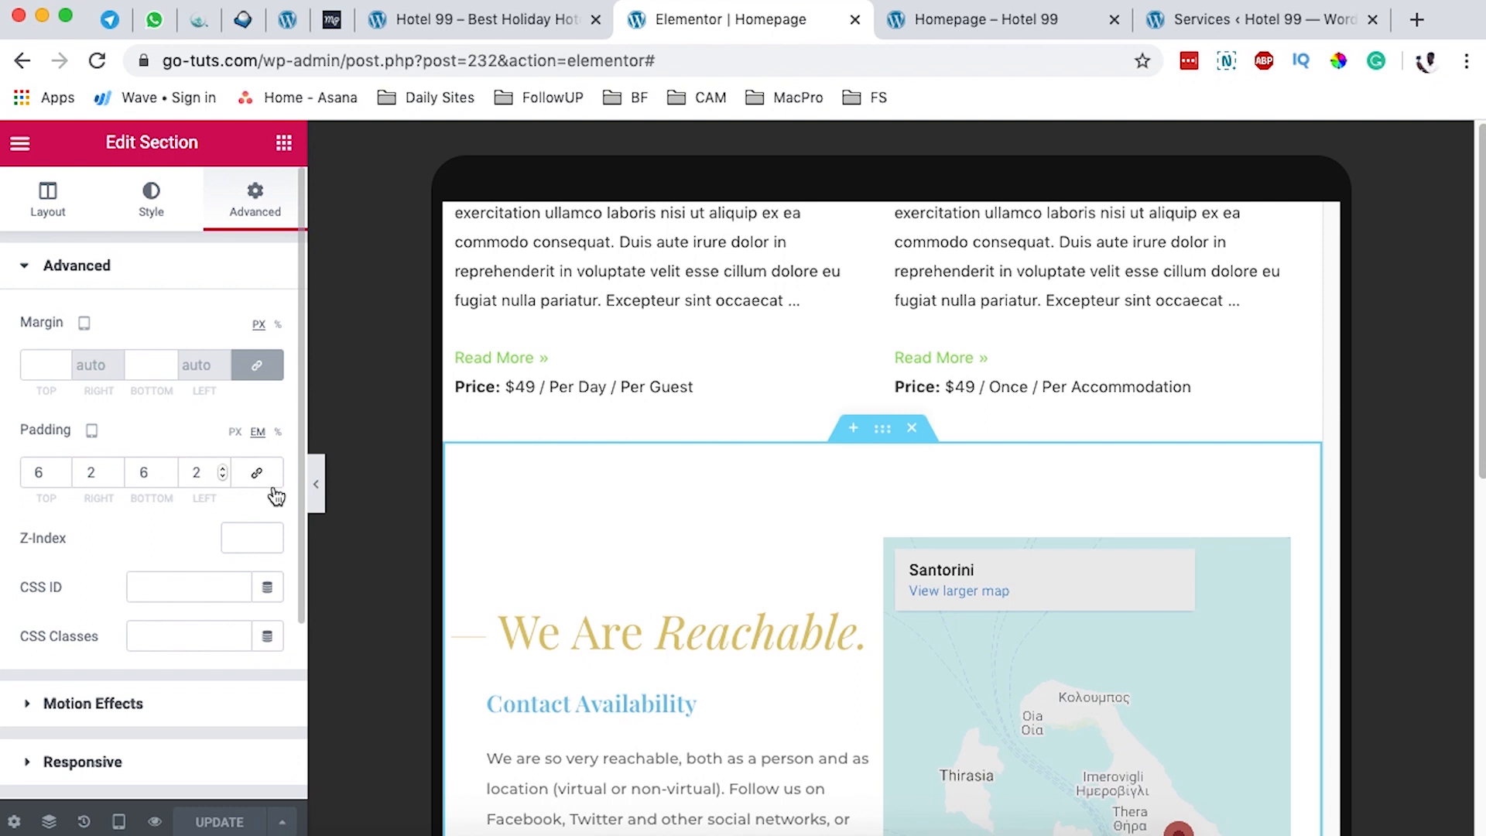
Step: Set the Services section's tablet padding, unlinked in em, to 6 top, 2 right, 6 bottom and 2 left
{"action": "scroll", "coordinate": [847, 517], "scroll_direction": "up", "scroll_amount": 5}
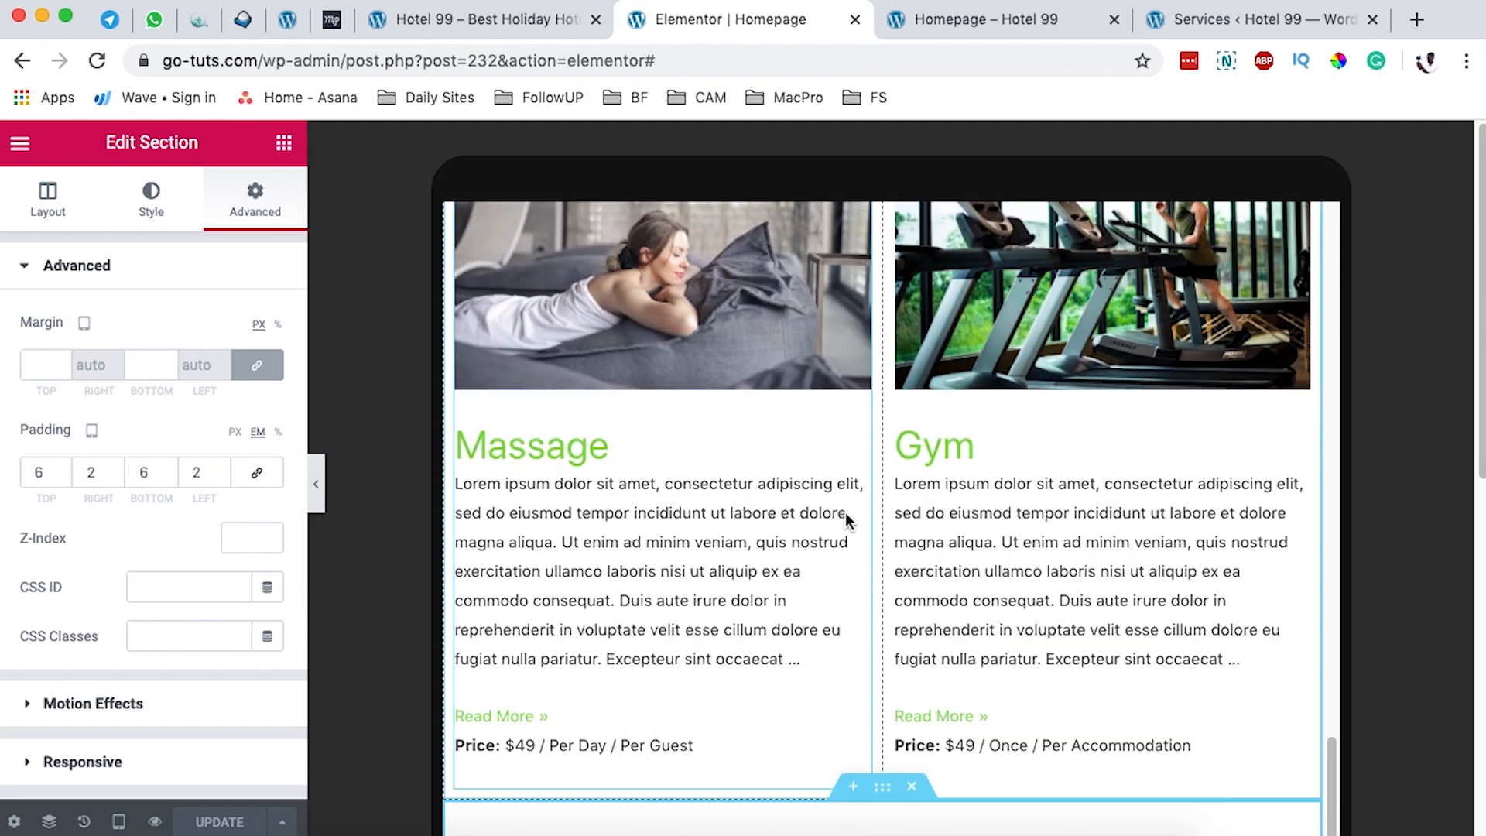
{"action": "scroll", "coordinate": [845, 513], "scroll_direction": "up", "scroll_amount": 5}
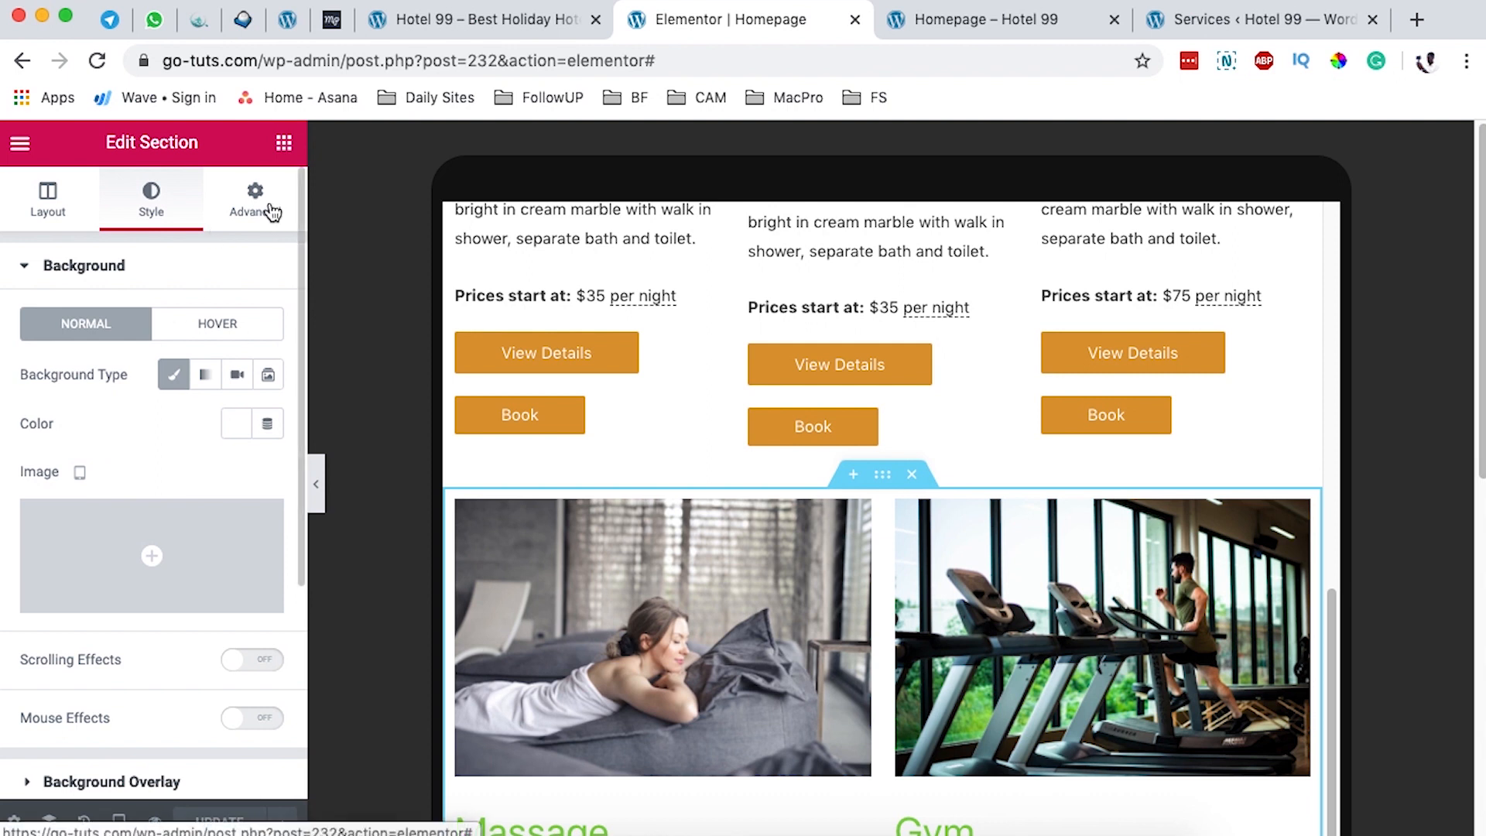
{"action": "left_click", "coordinate": [271, 210]}
{"action": "left_click", "coordinate": [253, 471]}
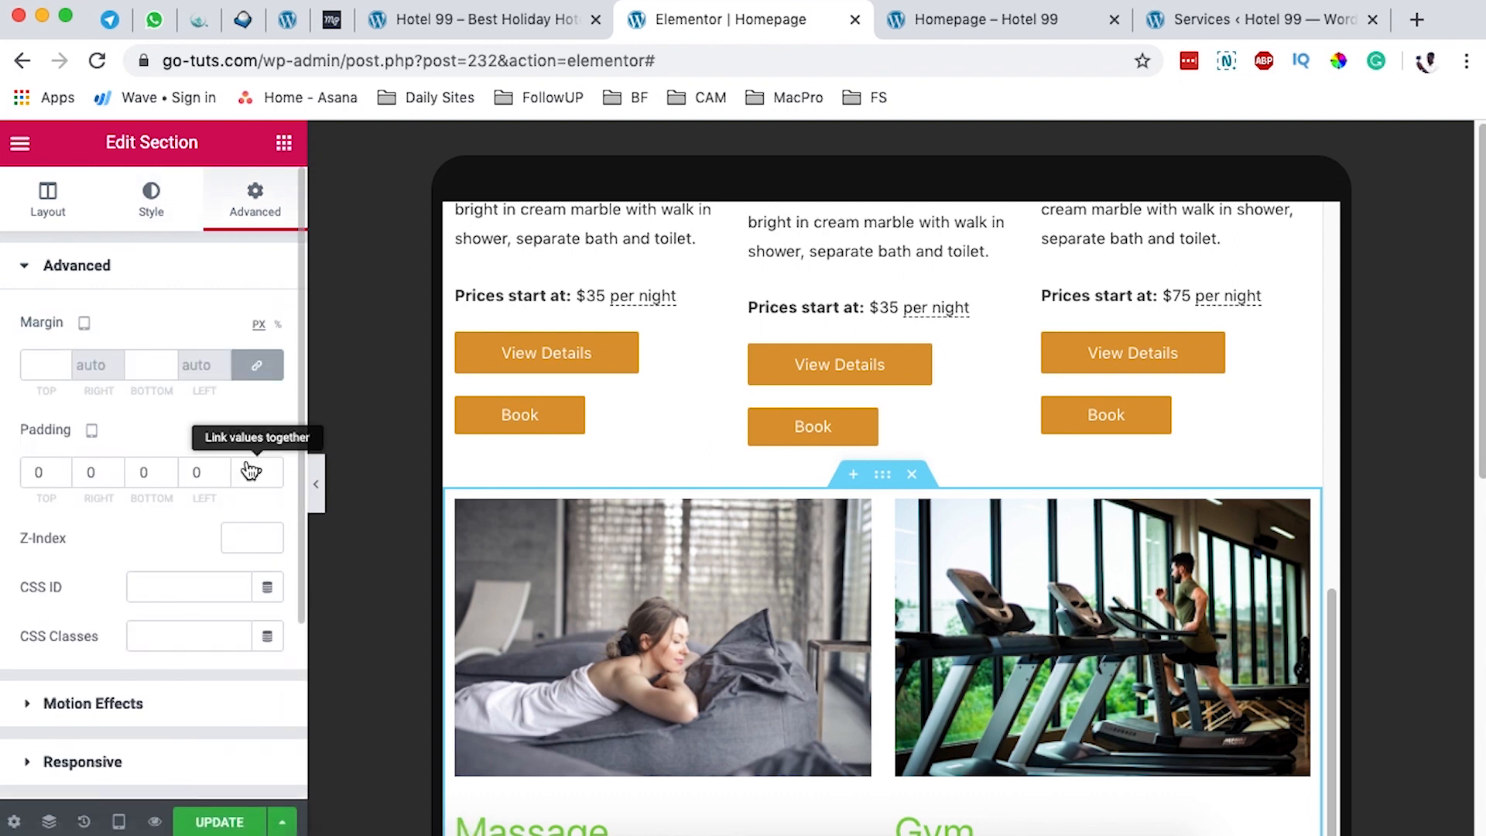
{"action": "left_click", "coordinate": [258, 434]}
{"action": "left_click", "coordinate": [42, 474]}
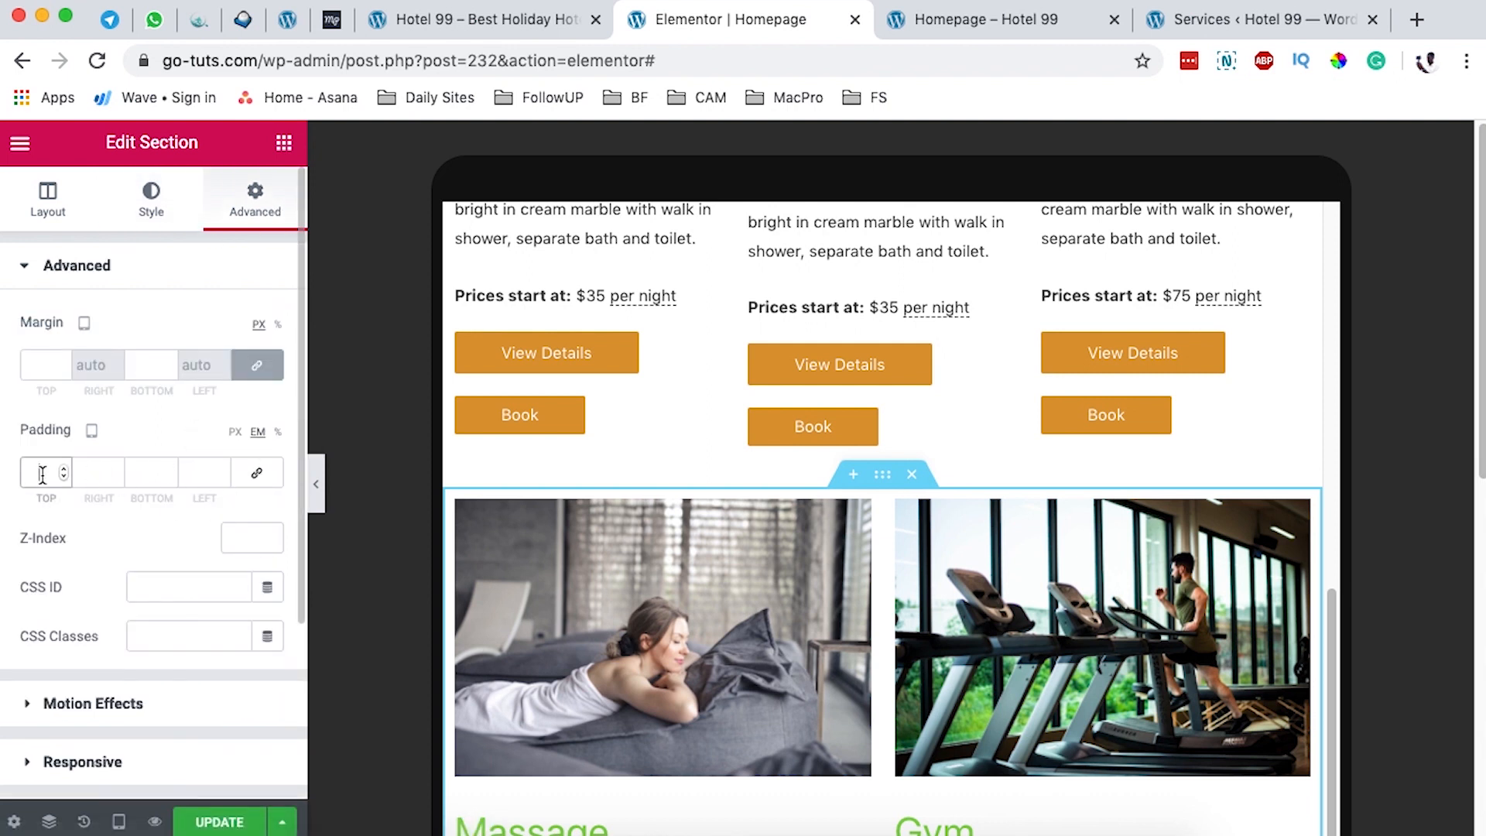
{"action": "type", "text": "6"}
{"action": "key", "text": "Tab"}
{"action": "type", "text": "2"}
{"action": "double_click", "coordinate": [134, 472]}
{"action": "type", "text": "6"}
{"action": "key", "text": "Tab"}
{"action": "type", "text": "2"}
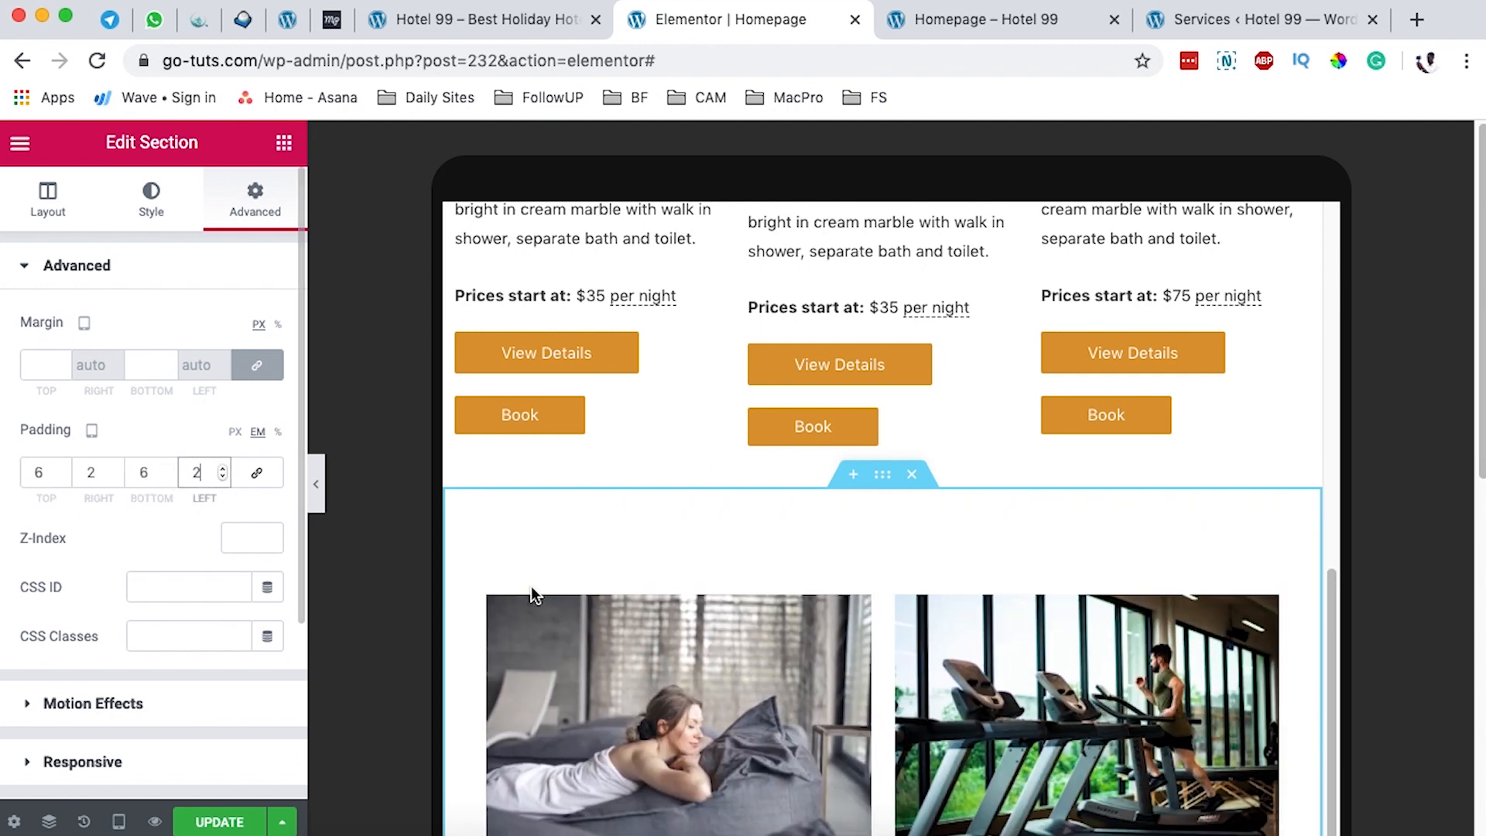
{"action": "scroll", "coordinate": [991, 605], "scroll_direction": "down", "scroll_amount": 10}
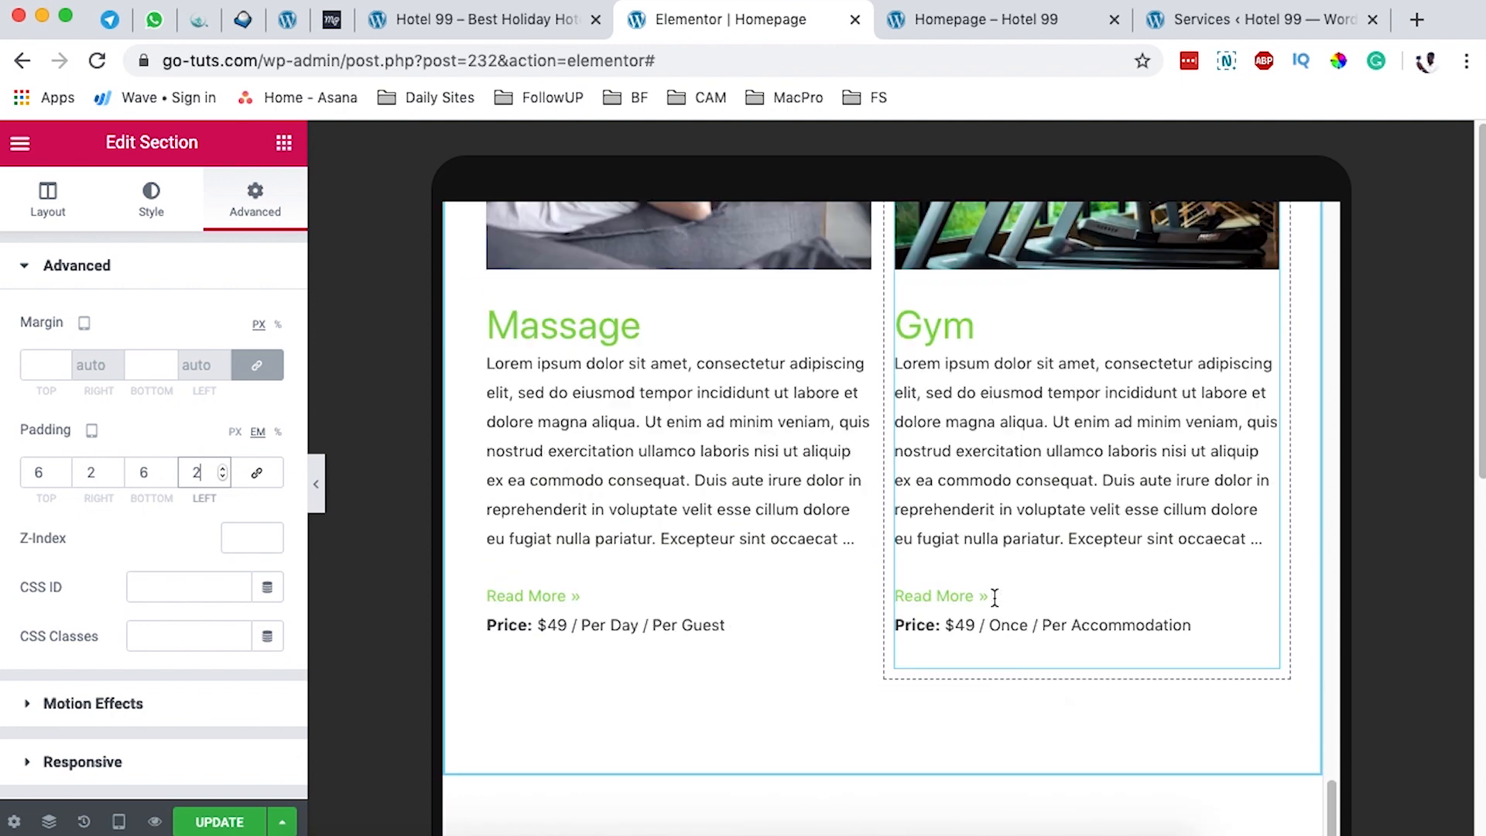
{"action": "scroll", "coordinate": [994, 596], "scroll_direction": "down", "scroll_amount": 5}
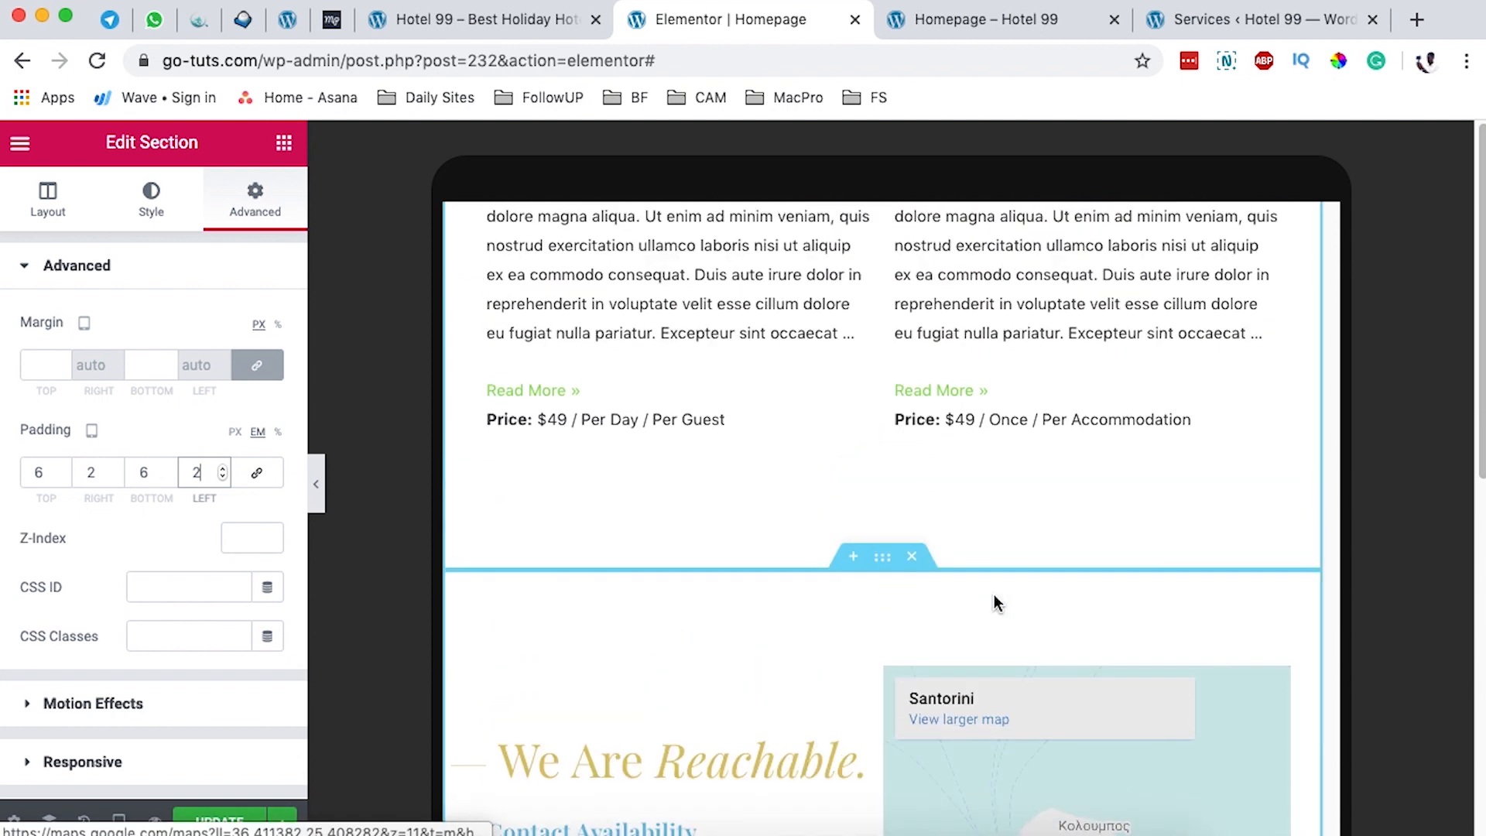
Step: Set the Services section's top and bottom tablet padding to 2 em and check the spacing
{"action": "scroll", "coordinate": [994, 601], "scroll_direction": "up", "scroll_amount": 5}
{"action": "double_click", "coordinate": [43, 475]}
{"action": "type", "text": "2"}
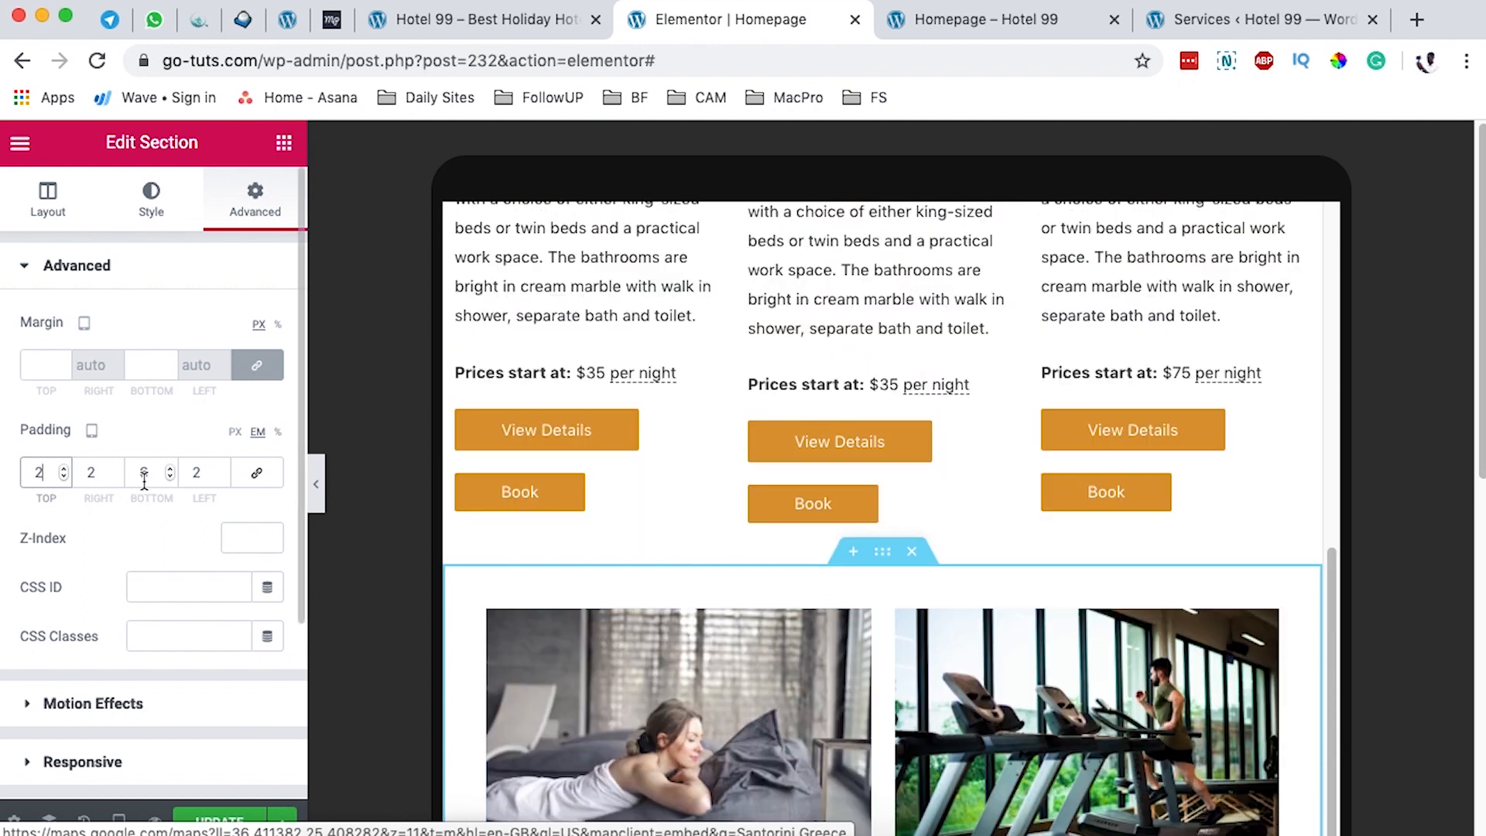
{"action": "type", "text": "2"}
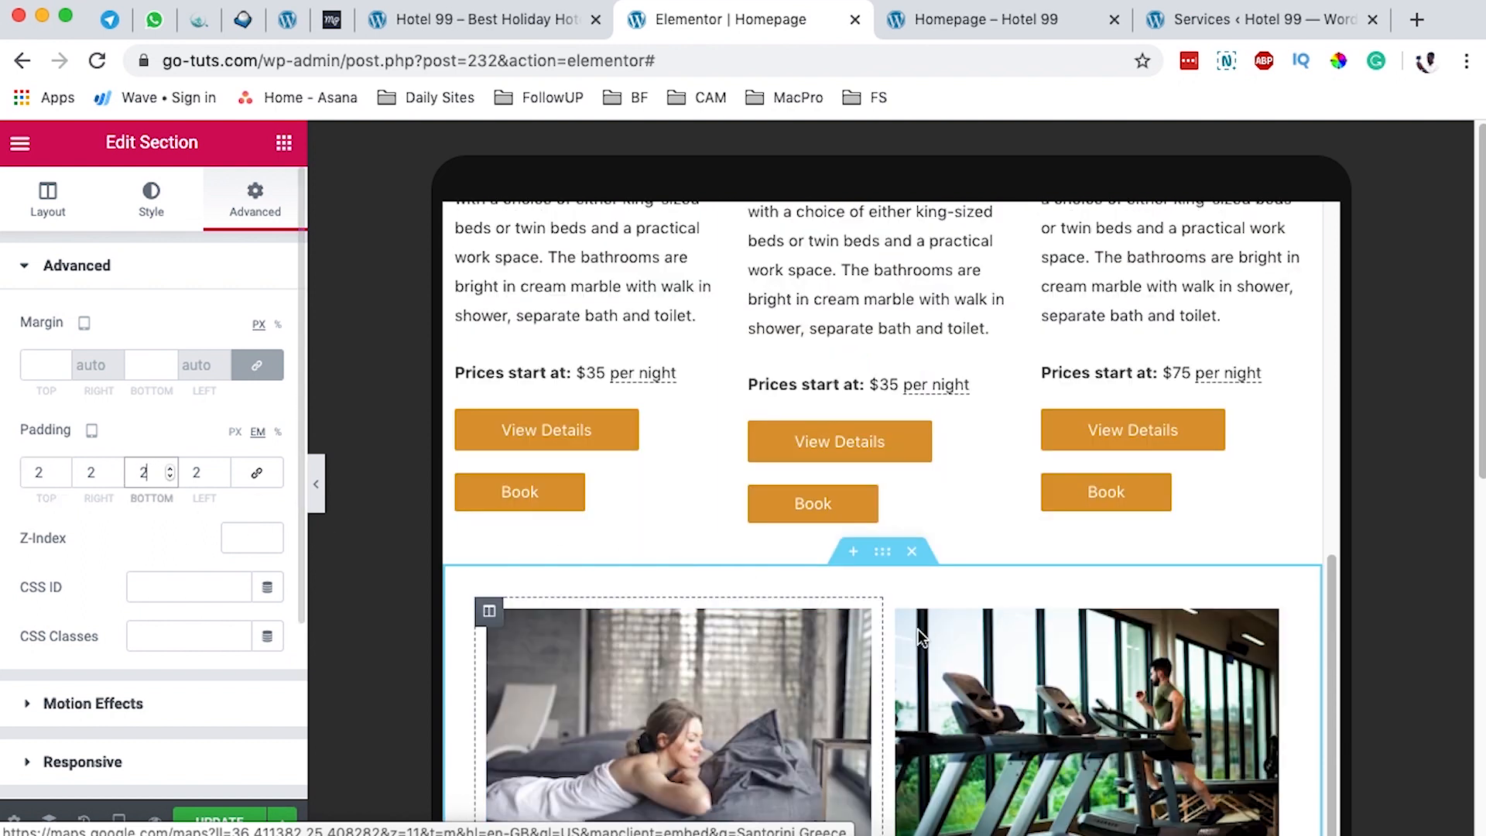
{"action": "scroll", "coordinate": [918, 629], "scroll_direction": "down", "scroll_amount": 10}
Step: Set the room listings section's tablet padding to 2 em on all sides
{"action": "scroll", "coordinate": [1014, 620], "scroll_direction": "up", "scroll_amount": 15}
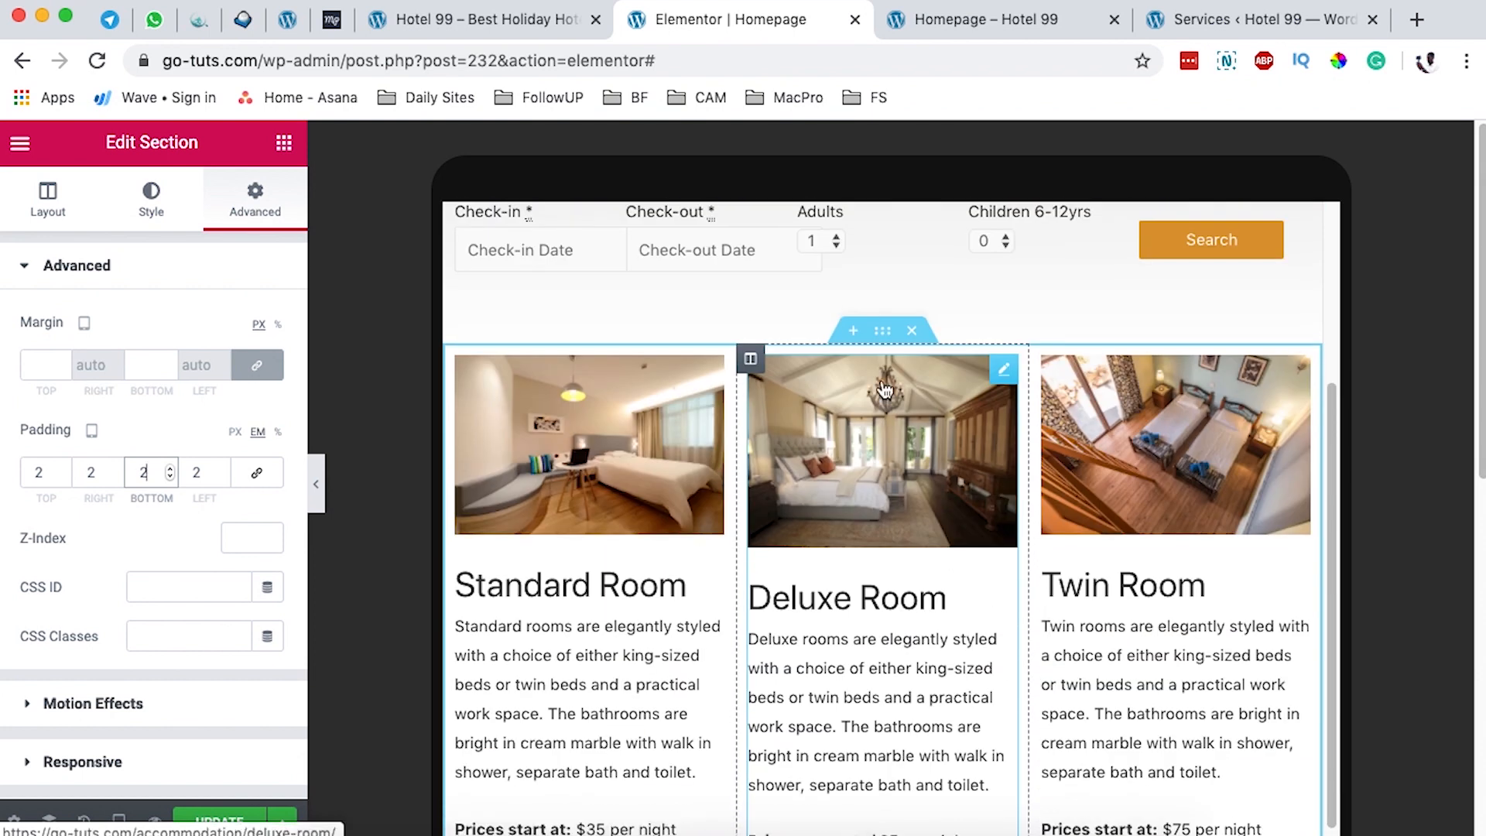
{"action": "left_click", "coordinate": [151, 199]}
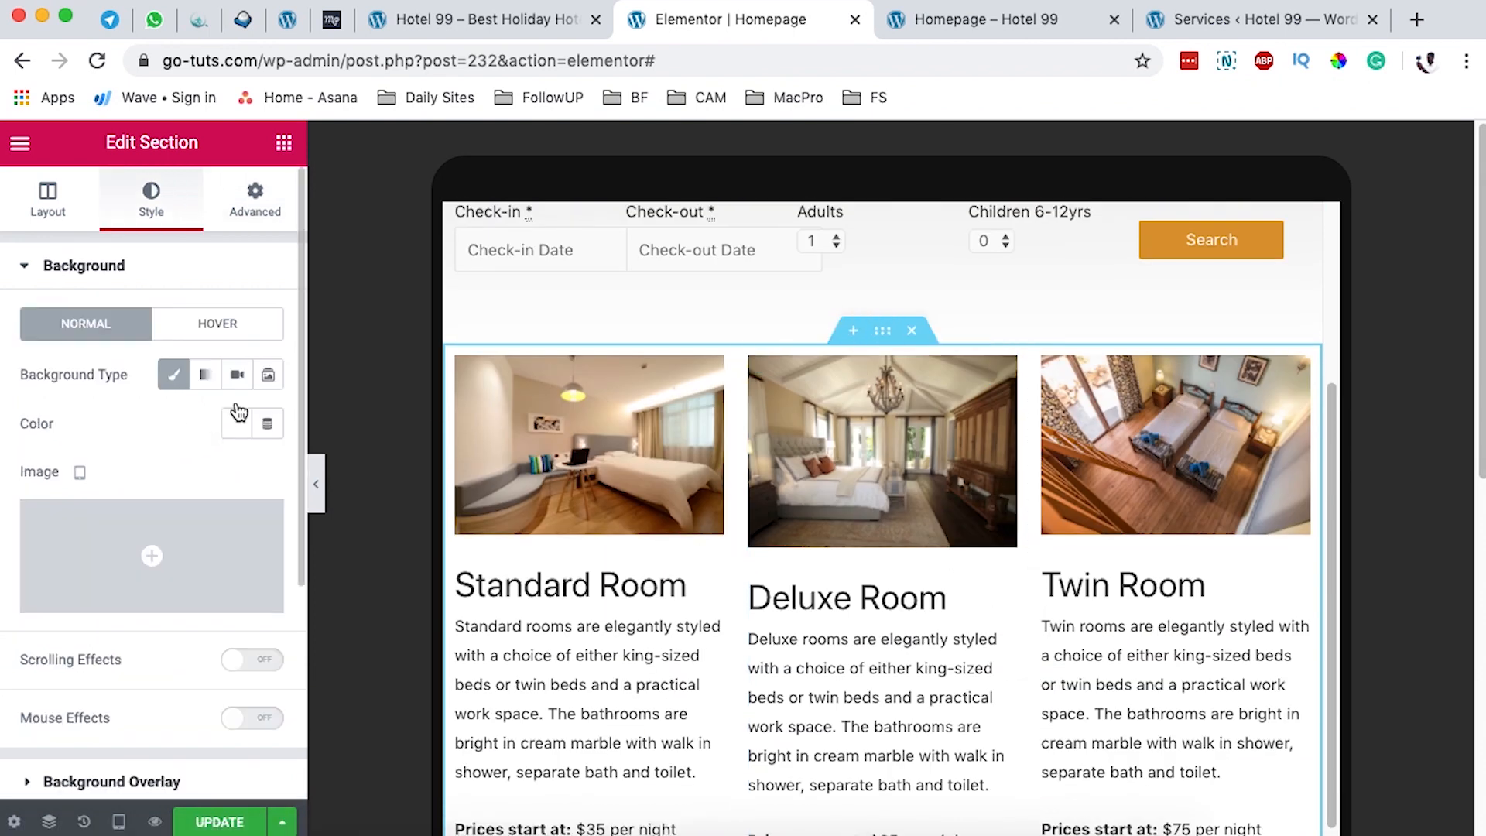
{"action": "left_click", "coordinate": [245, 207]}
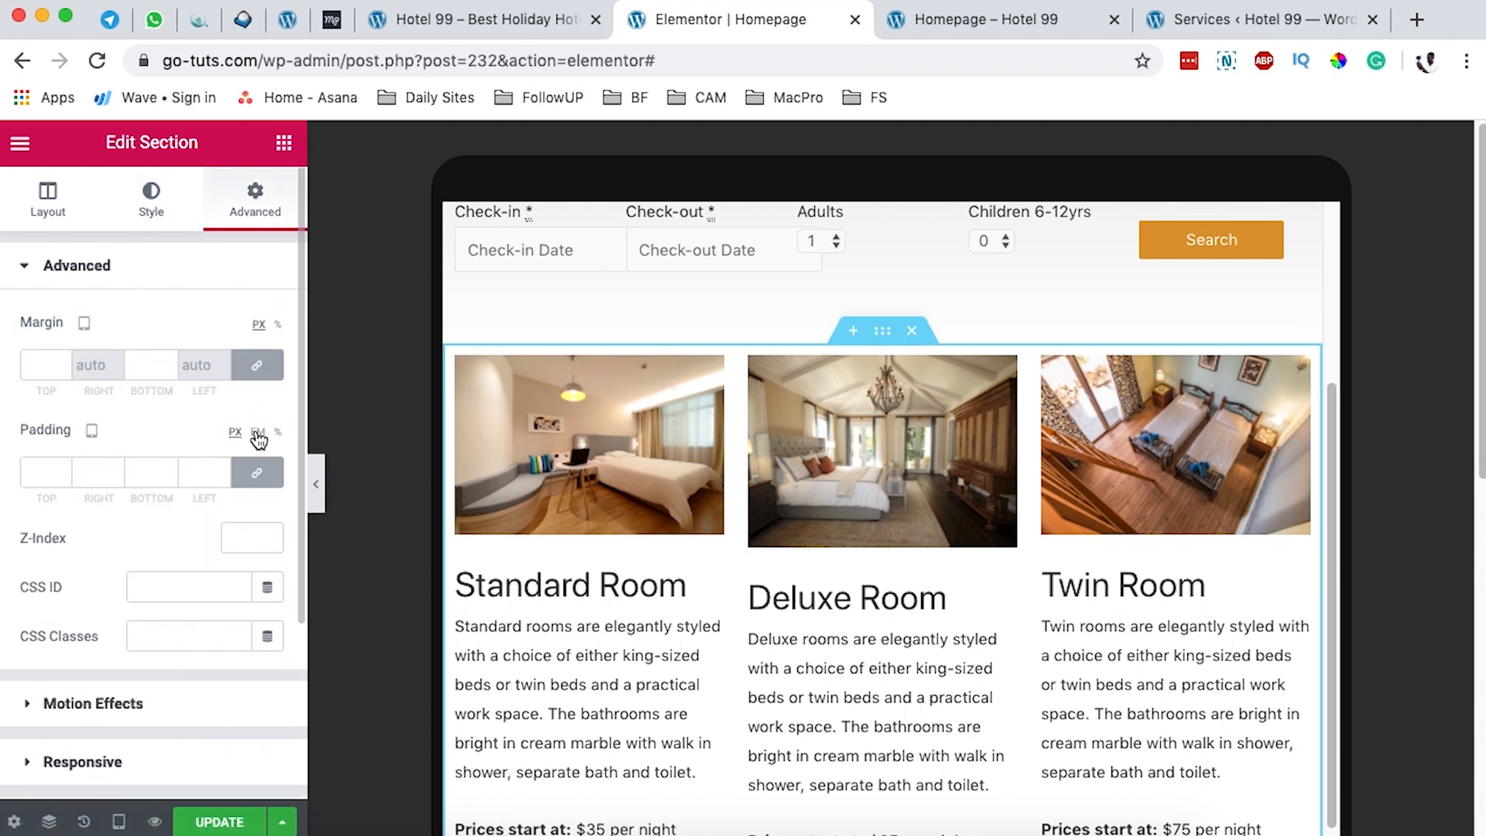
{"action": "left_click", "coordinate": [258, 431]}
{"action": "left_click", "coordinate": [34, 473]}
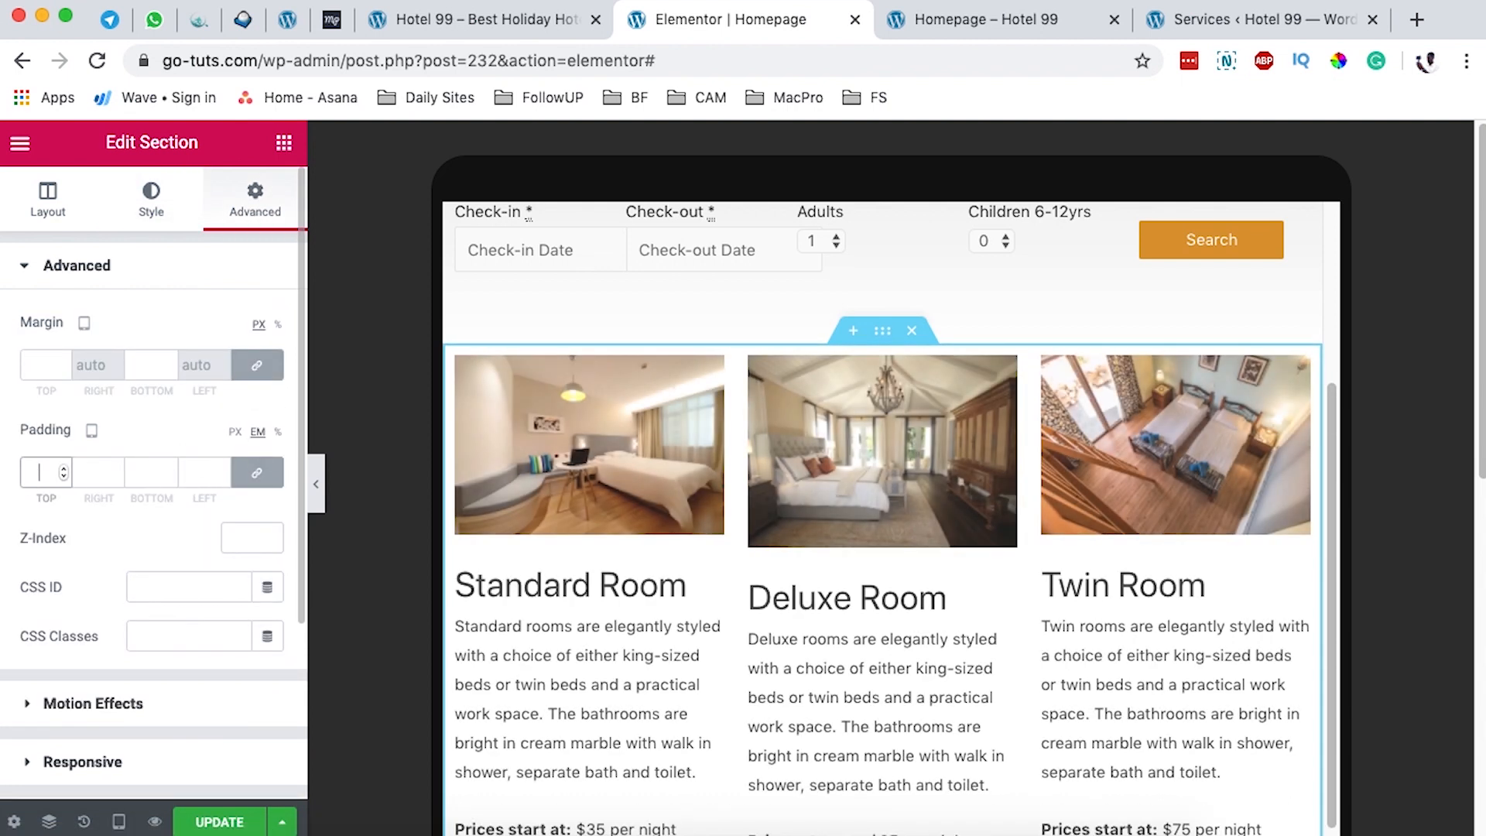
{"action": "type", "text": "2"}
{"action": "scroll", "coordinate": [1099, 624], "scroll_direction": "down", "scroll_amount": 10}
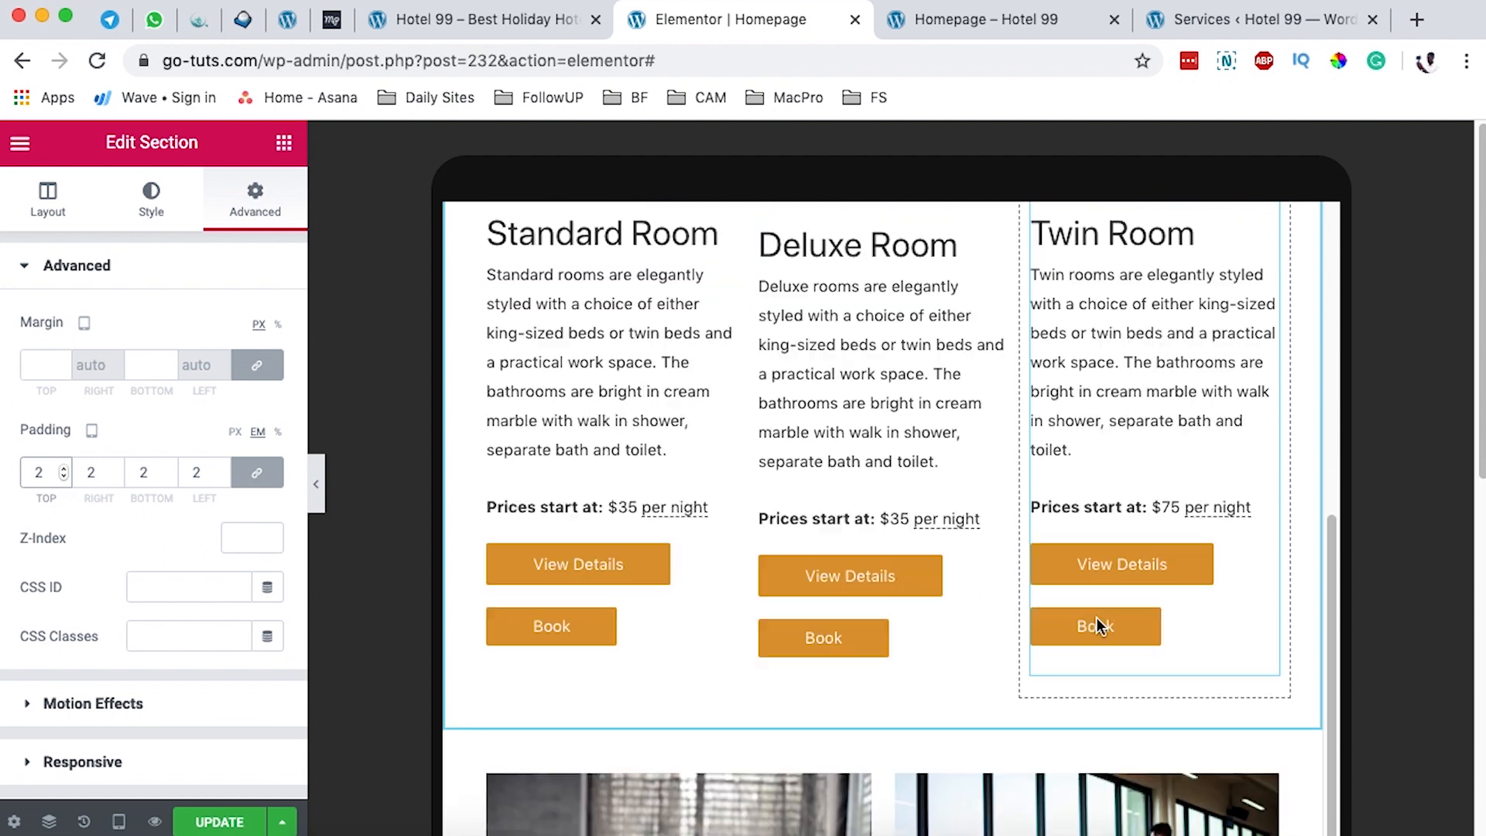
Step: Set the booking search section's tablet padding, unlinked in em, to 0 top, 2 right, 0 bottom and 2 left
{"action": "scroll", "coordinate": [1097, 616], "scroll_direction": "up", "scroll_amount": 12}
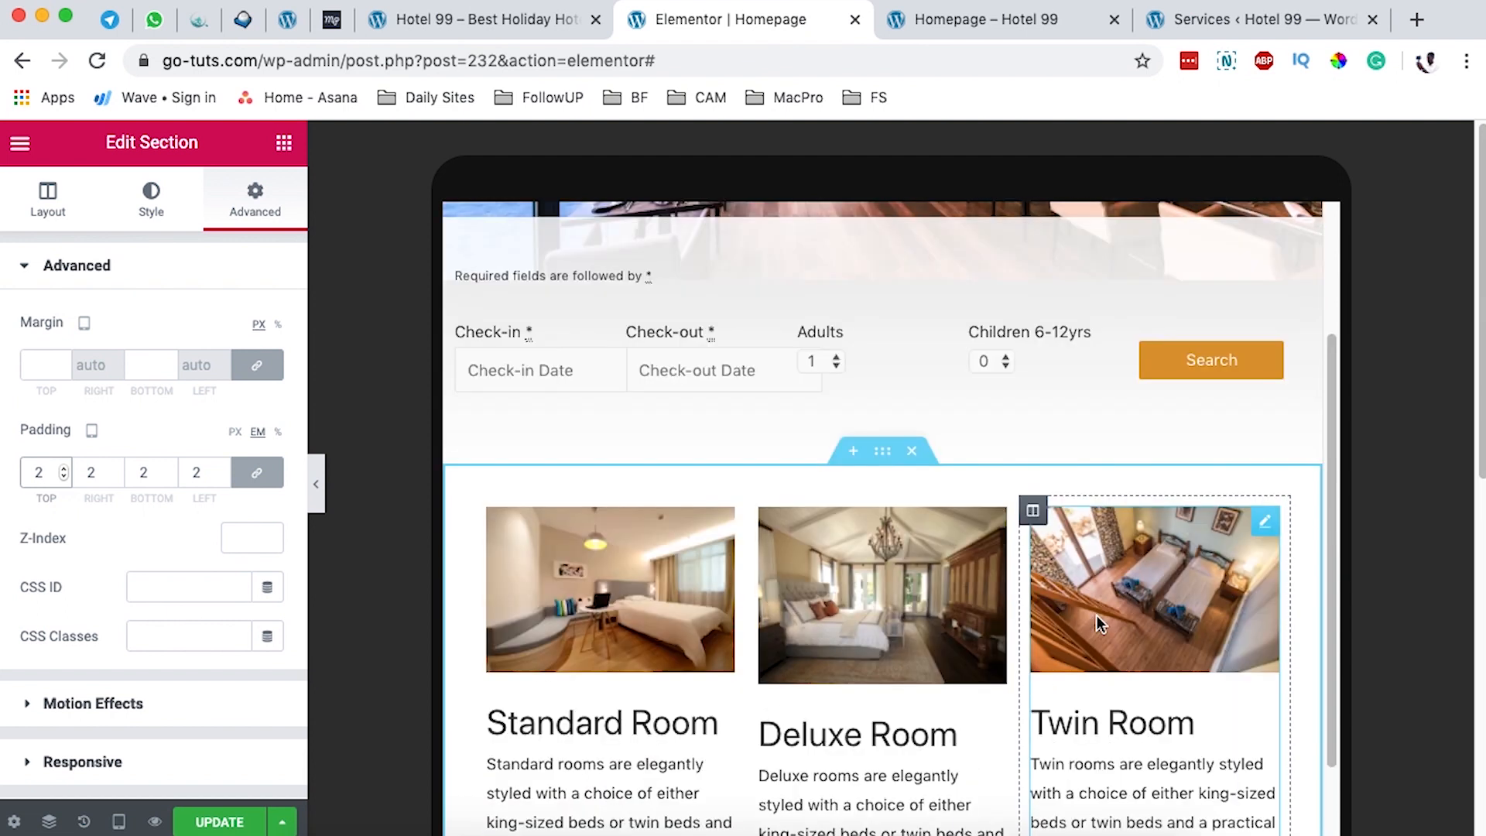
{"action": "scroll", "coordinate": [1098, 624], "scroll_direction": "up", "scroll_amount": 3}
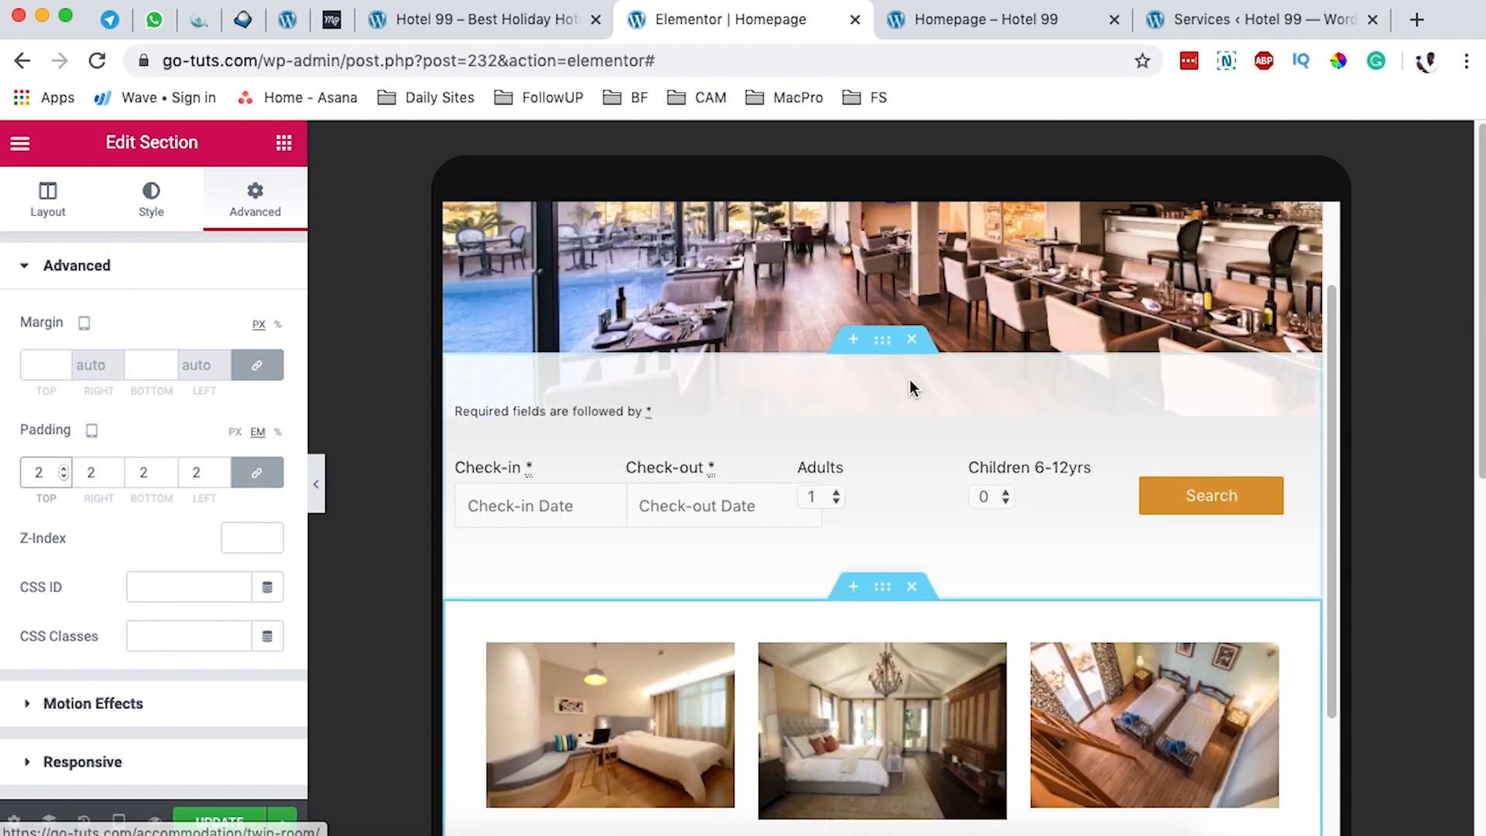
{"action": "left_click", "coordinate": [880, 342]}
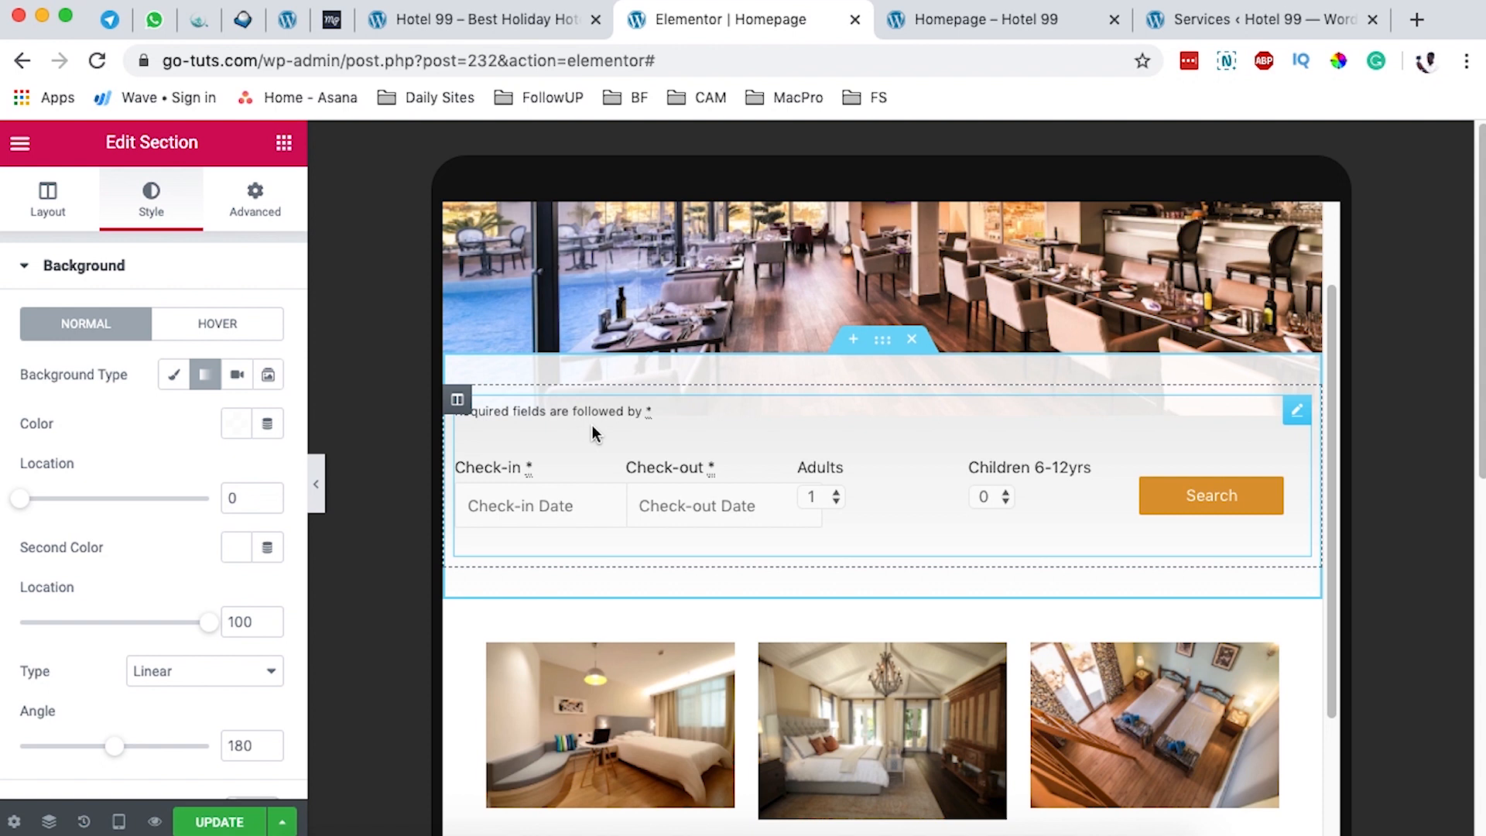
{"action": "left_click", "coordinate": [252, 207]}
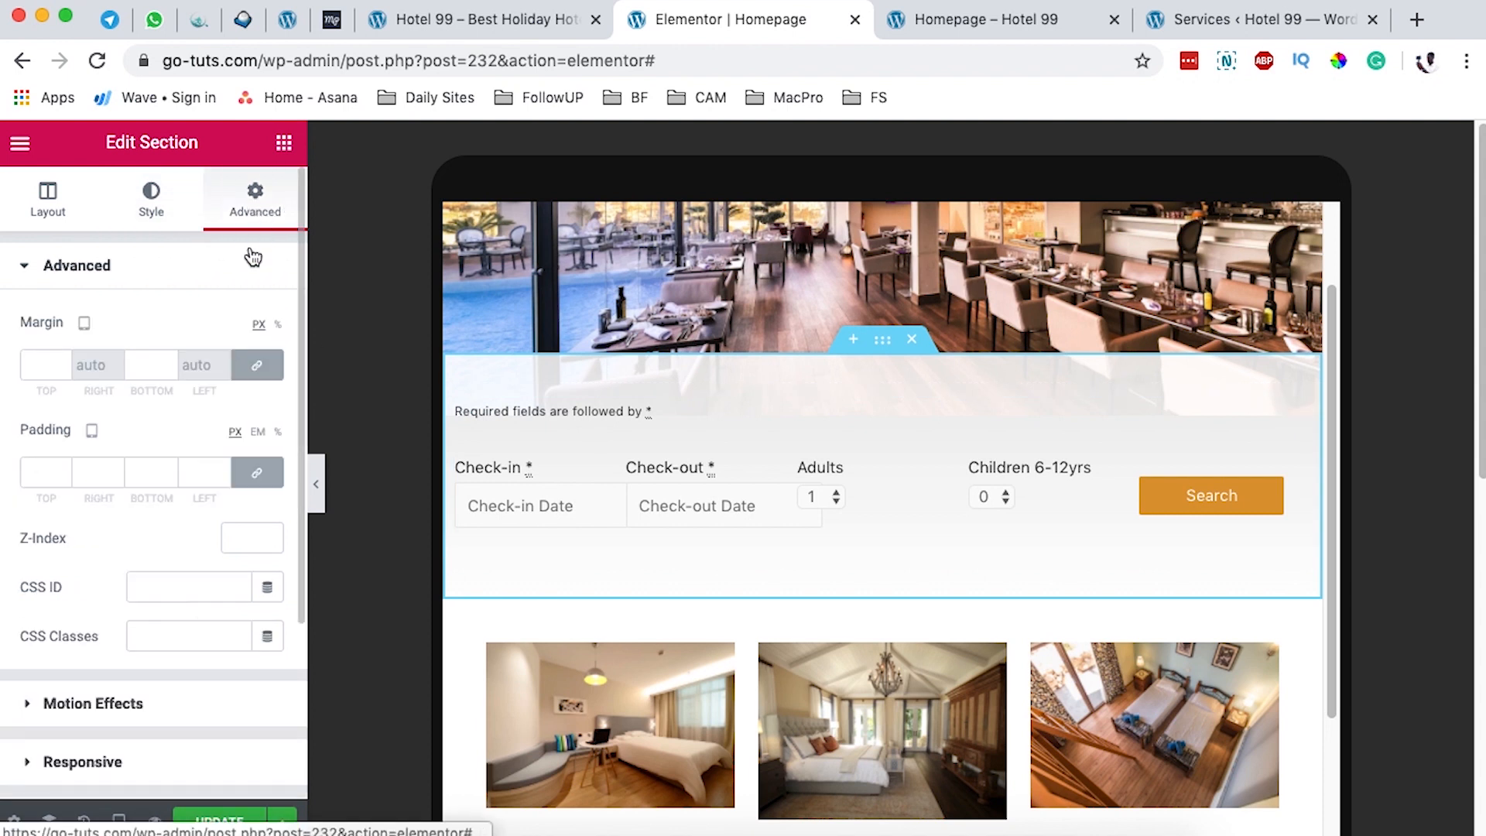
{"action": "left_click", "coordinate": [263, 474]}
{"action": "left_click", "coordinate": [257, 432]}
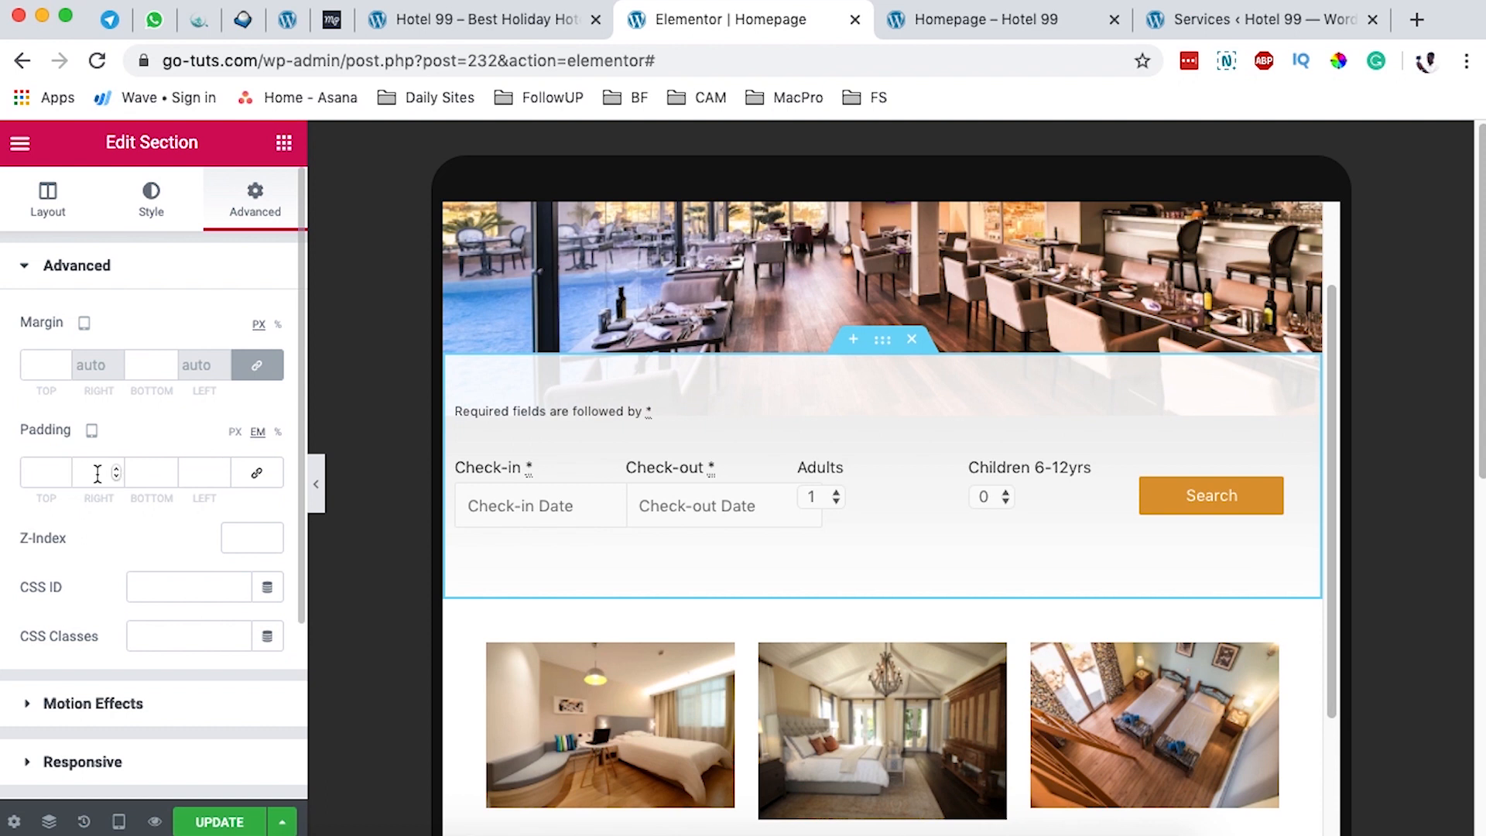
{"action": "left_click", "coordinate": [108, 474]}
{"action": "type", "text": "2"}
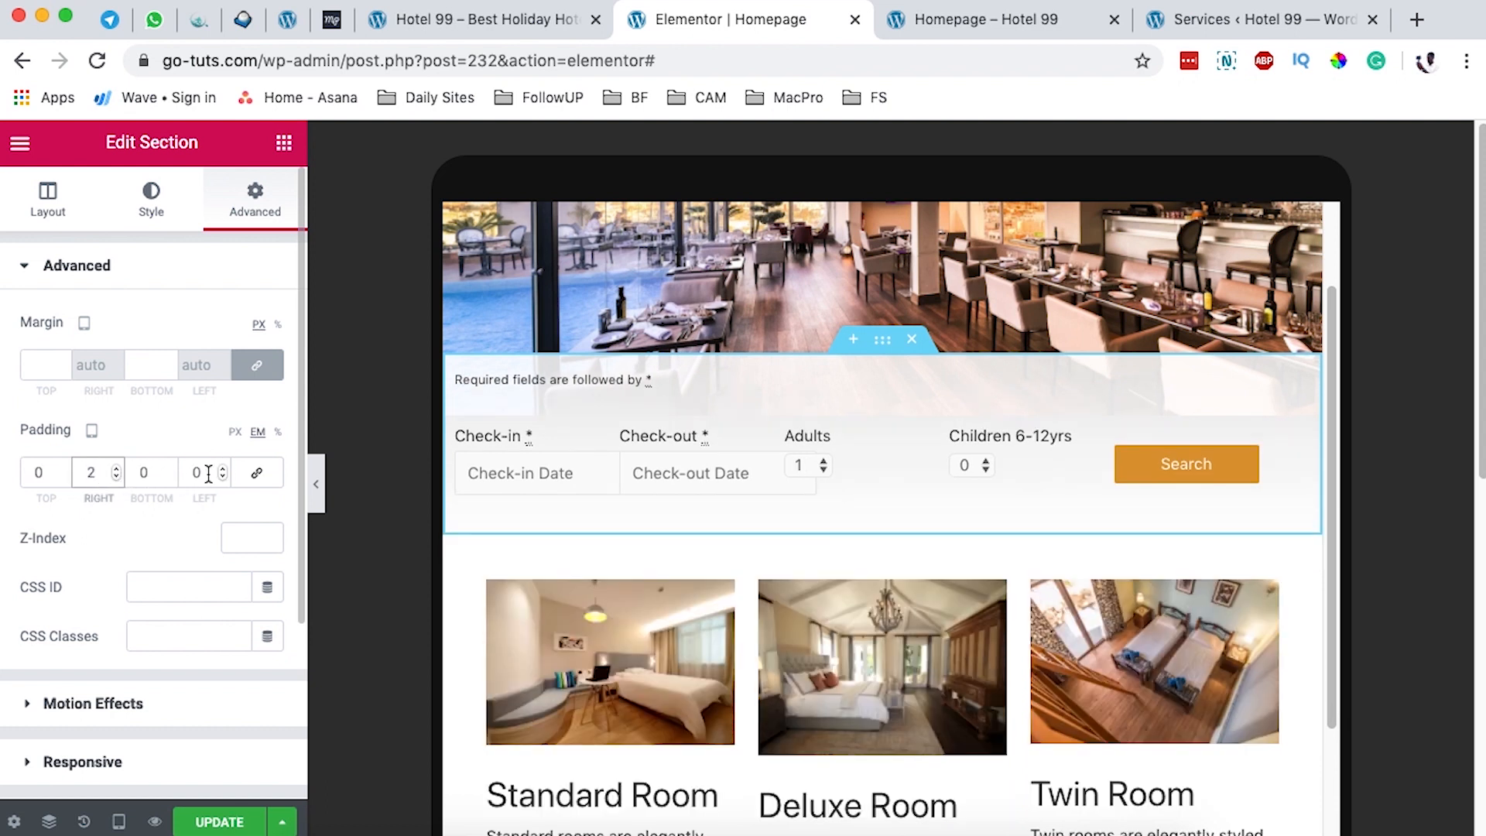
{"action": "type", "text": "2"}
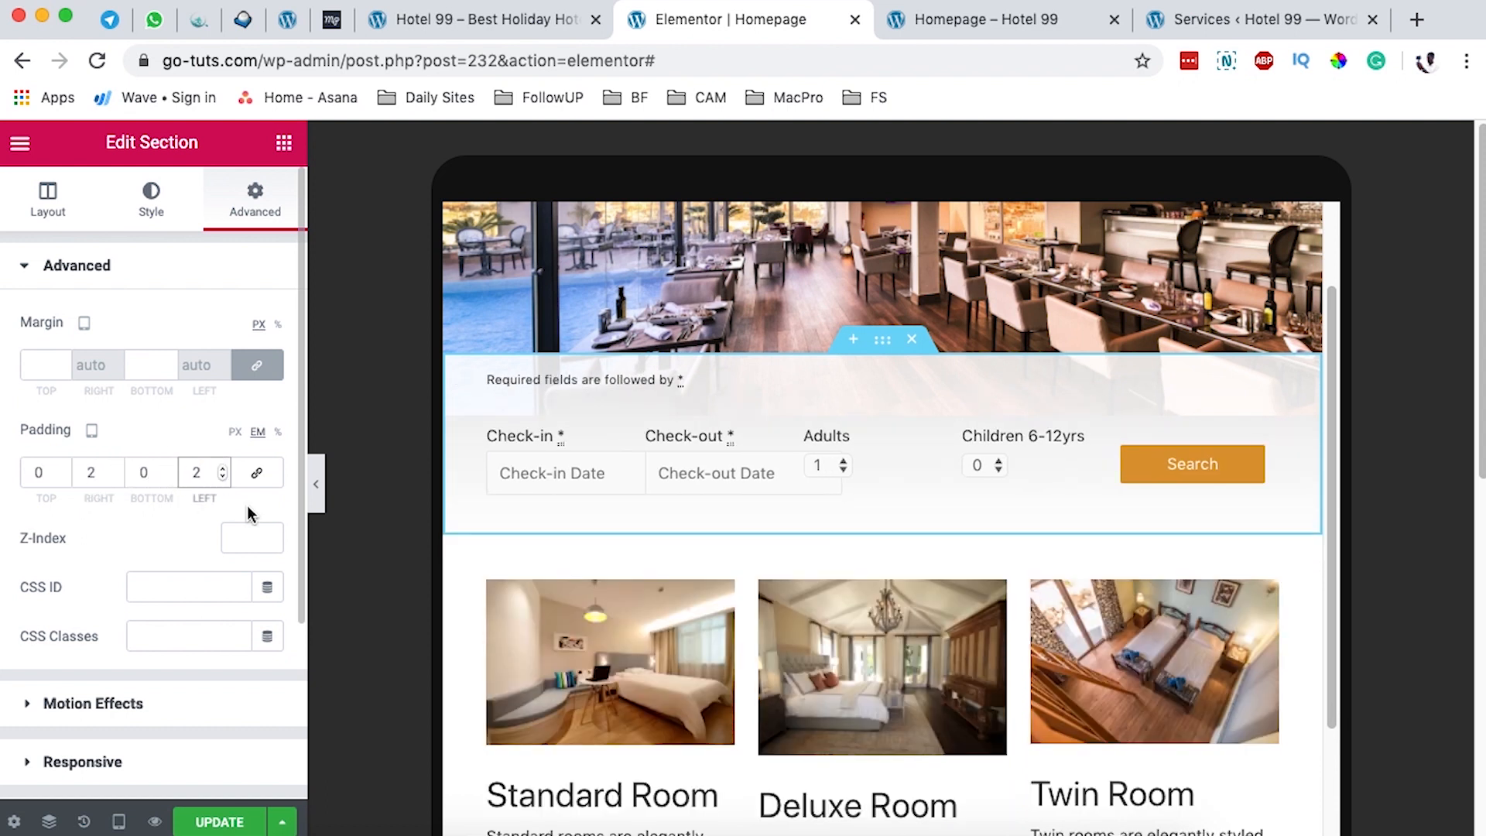
{"action": "scroll", "coordinate": [1174, 565], "scroll_direction": "down", "scroll_amount": 10}
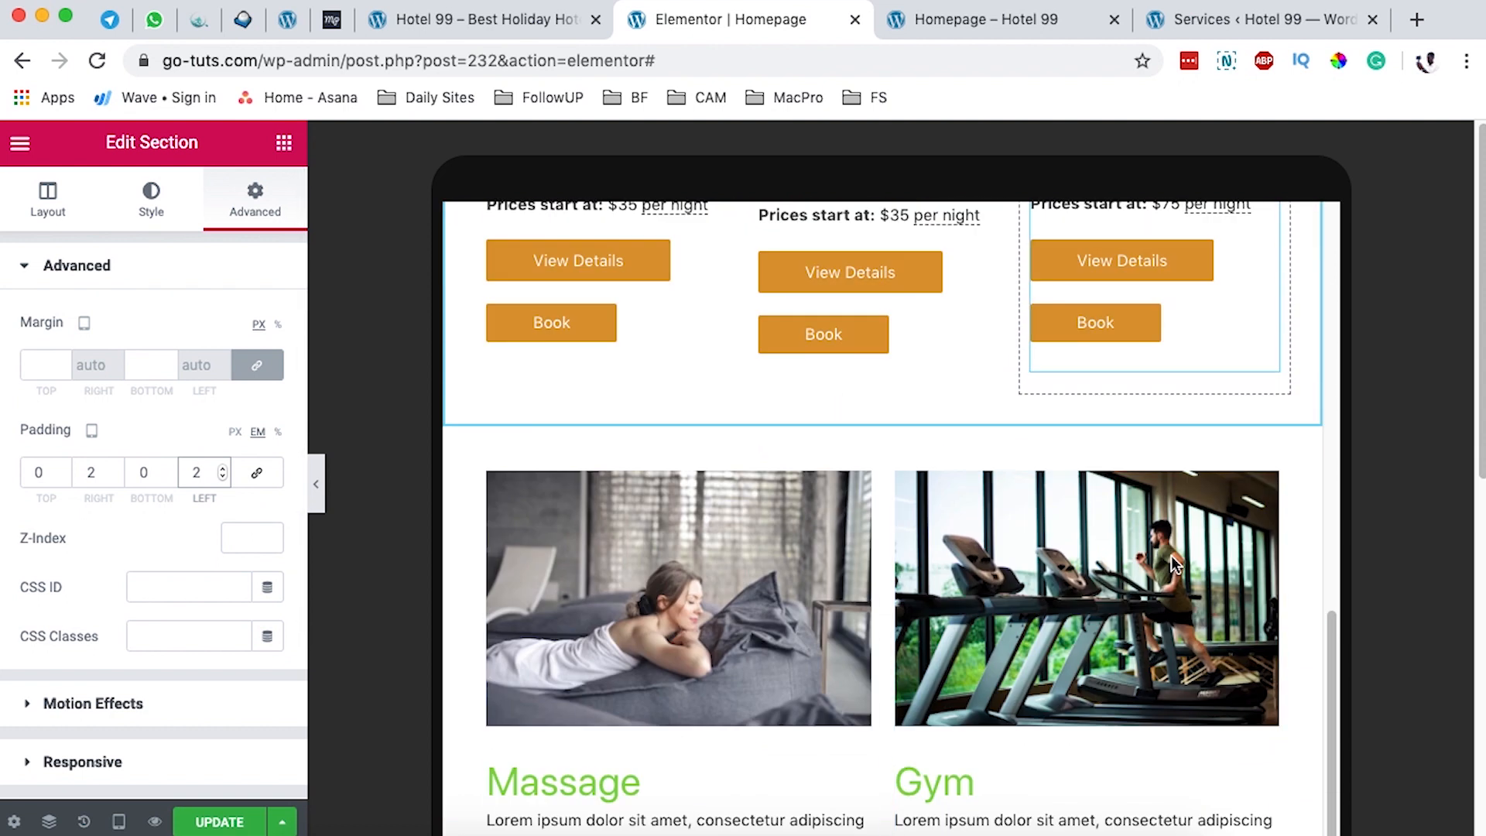
{"action": "scroll", "coordinate": [1172, 556], "scroll_direction": "down", "scroll_amount": 12}
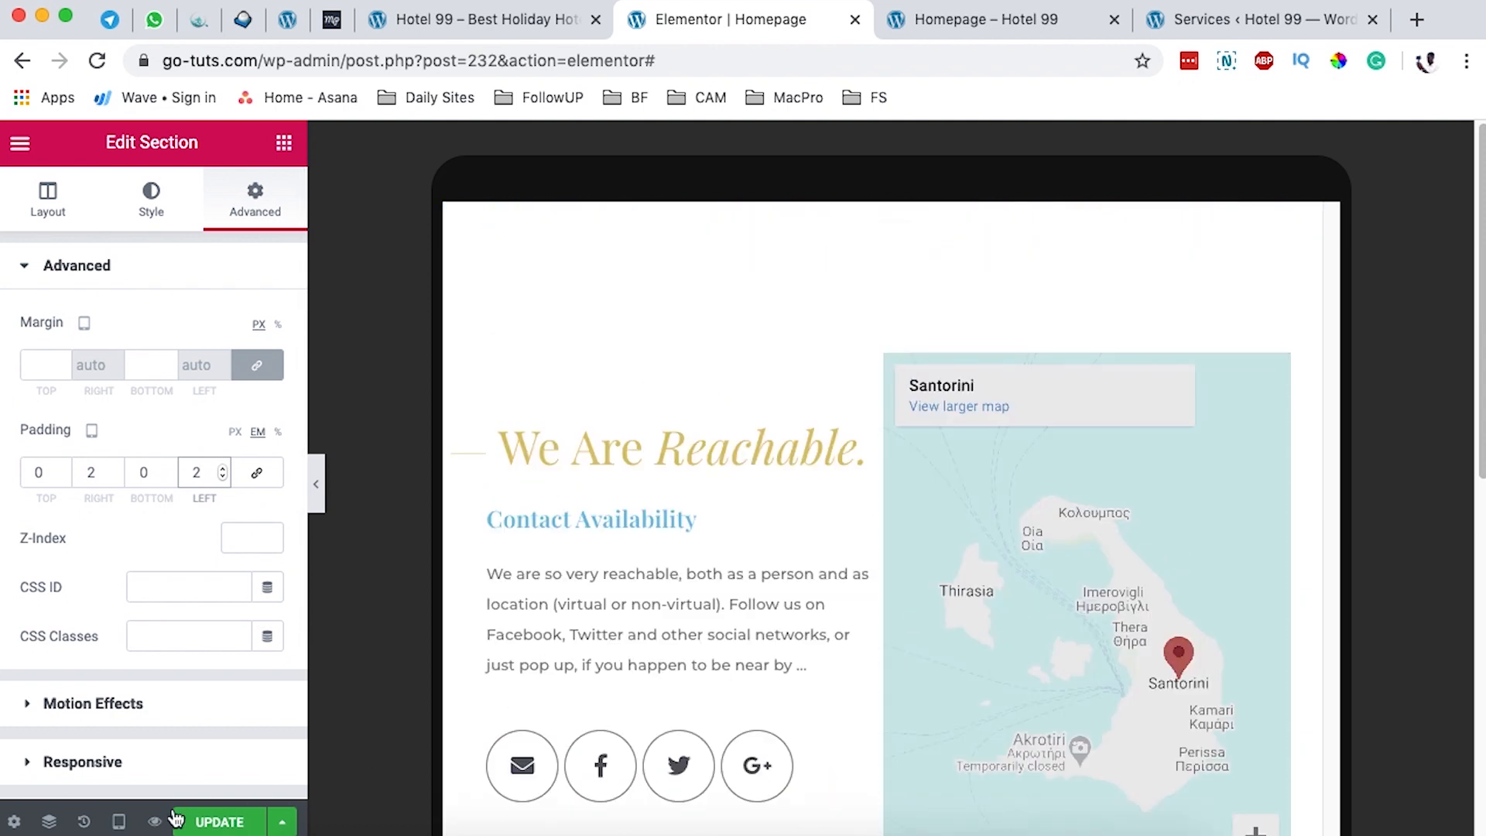
Step: Switch to the mobile preview and set the hero section's background image position to Center Left
{"action": "left_click", "coordinate": [114, 822]}
{"action": "left_click", "coordinate": [108, 764]}
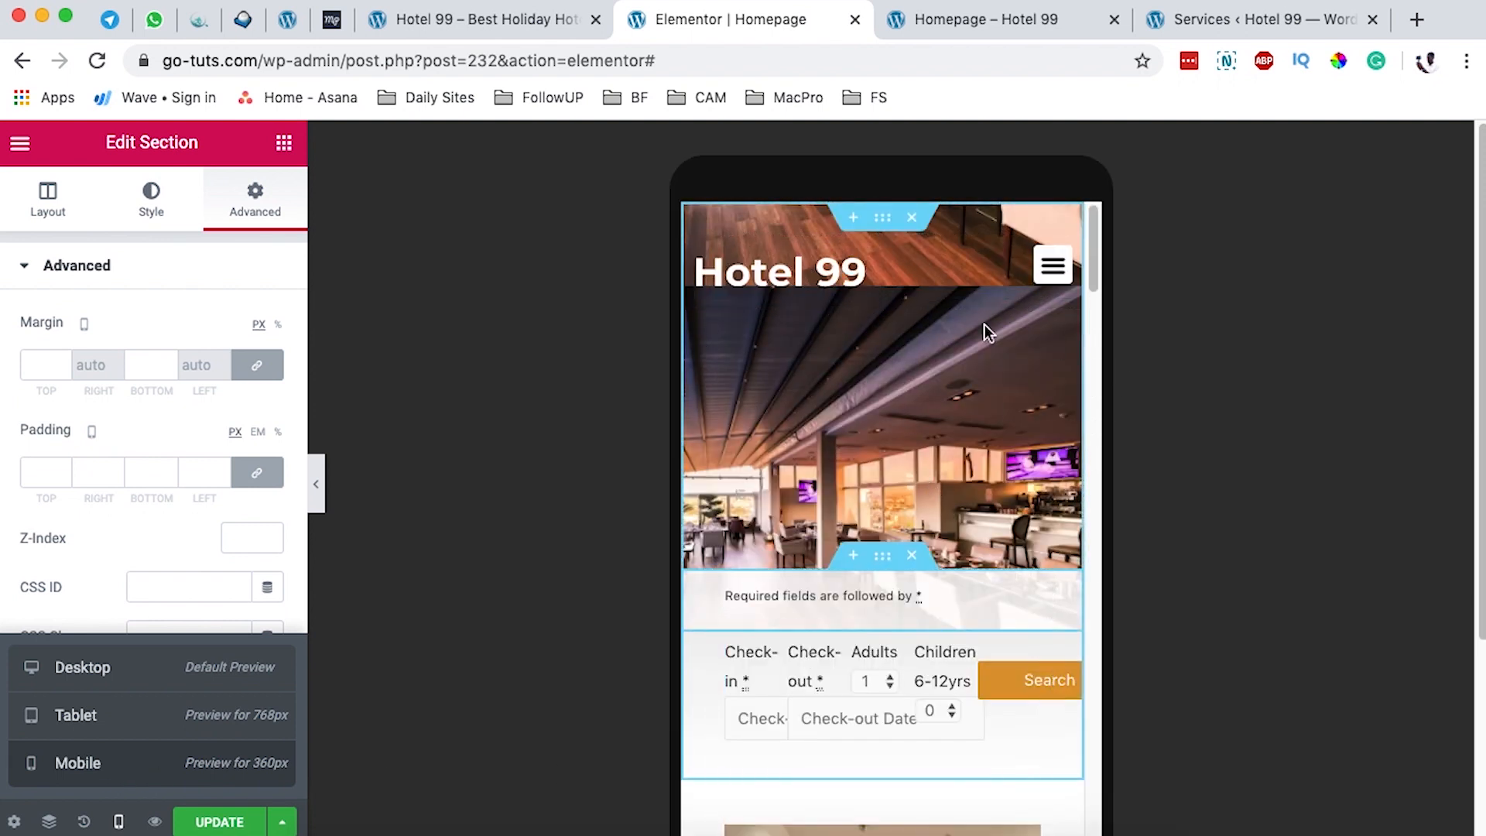
{"action": "left_click", "coordinate": [883, 219]}
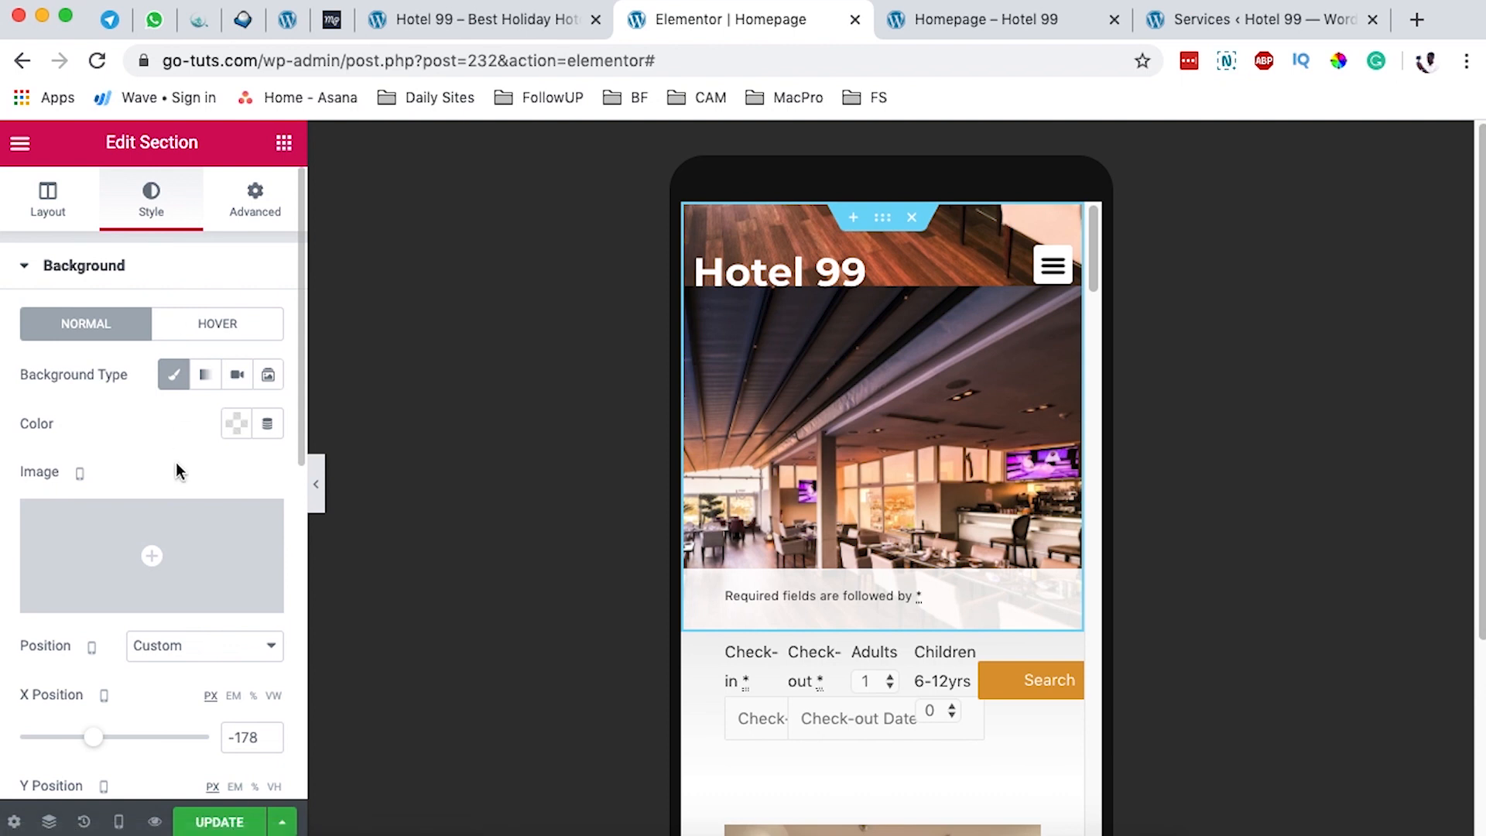
{"action": "scroll", "coordinate": [176, 467], "scroll_direction": "down", "scroll_amount": 3}
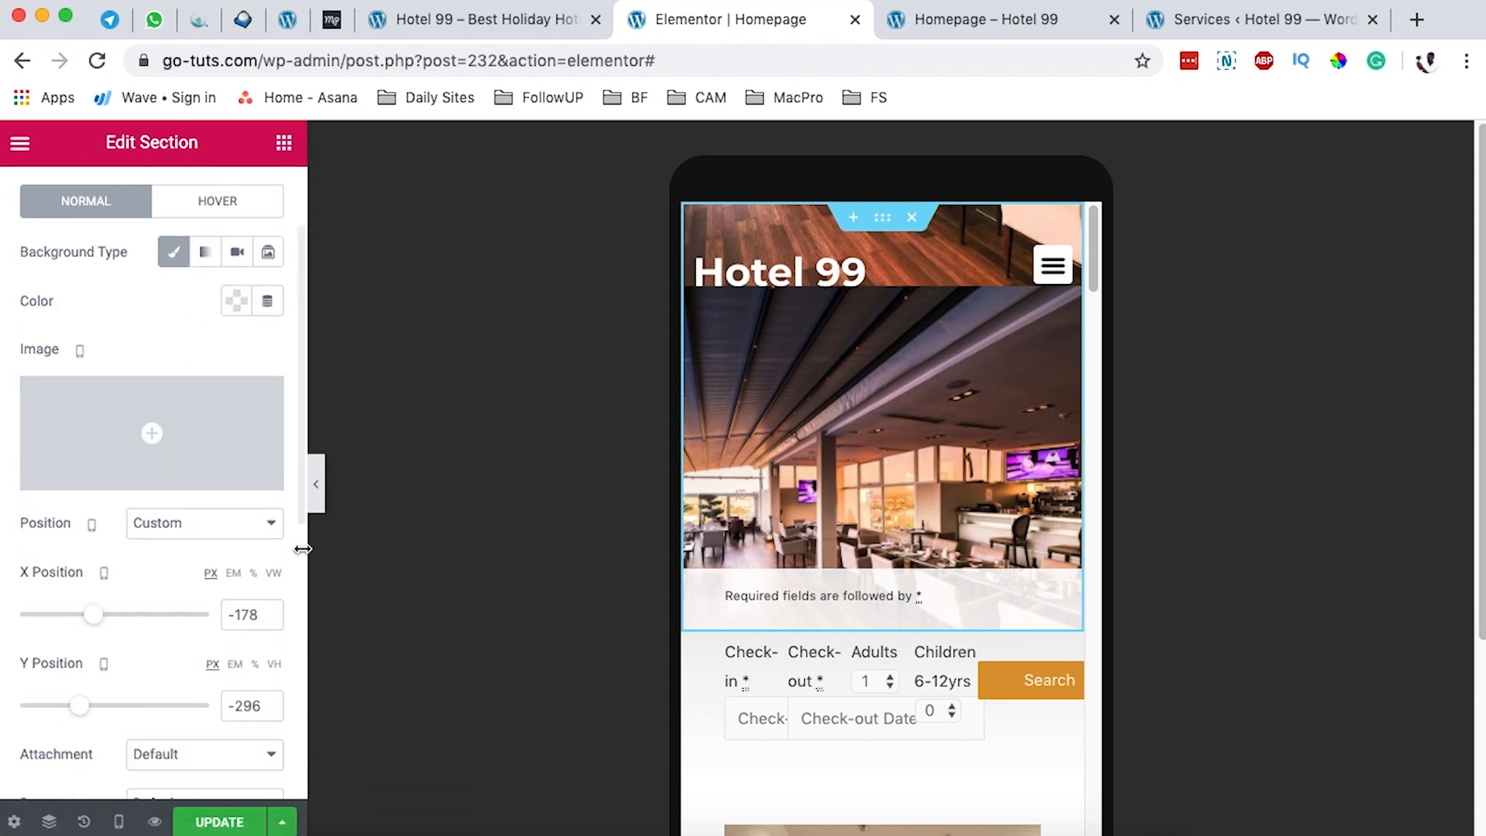
{"action": "scroll", "coordinate": [266, 537], "scroll_direction": "down", "scroll_amount": 1}
{"action": "left_click", "coordinate": [255, 501]}
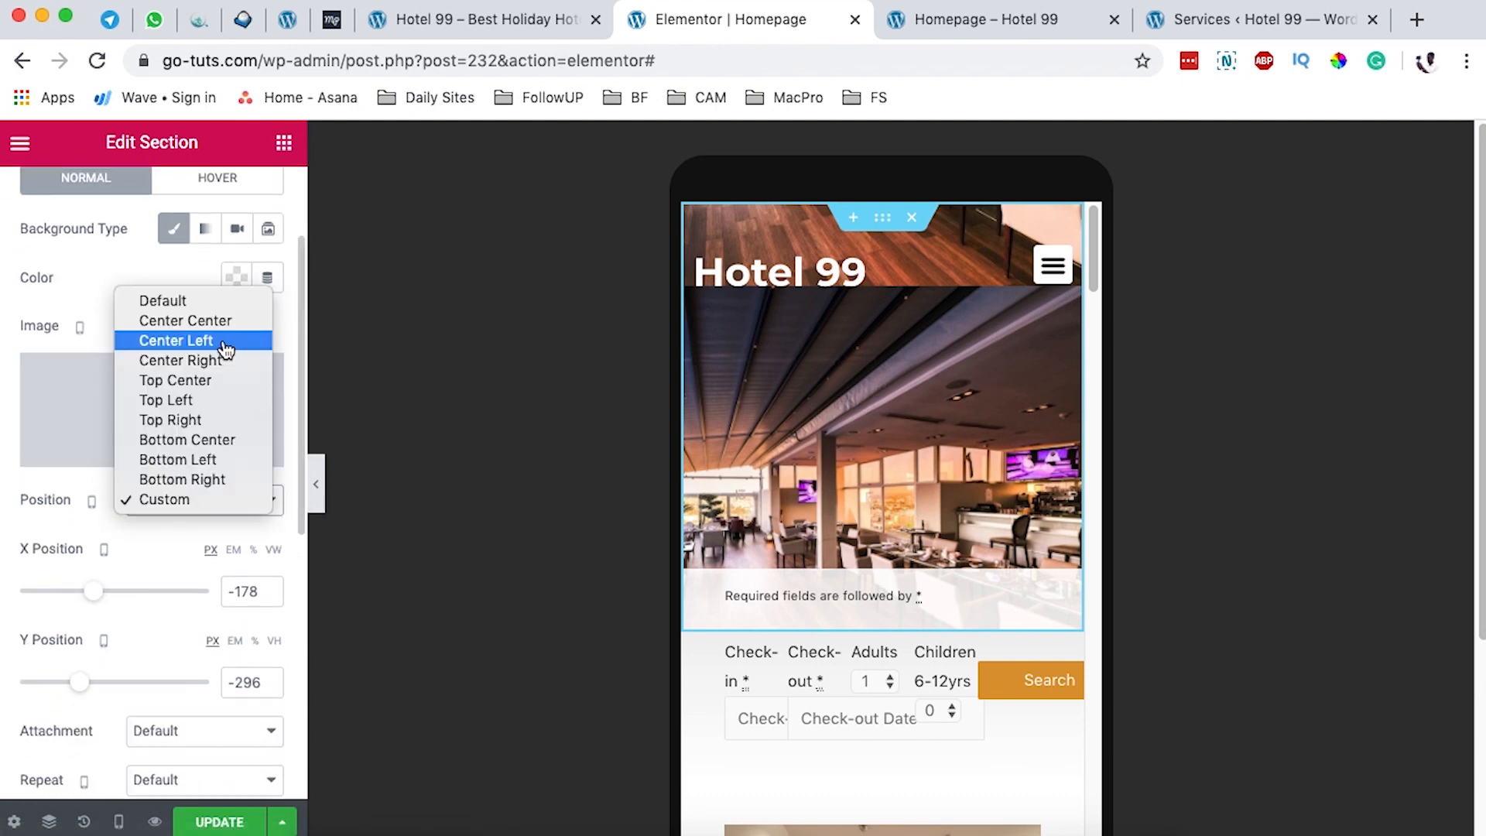
{"action": "left_click", "coordinate": [224, 350]}
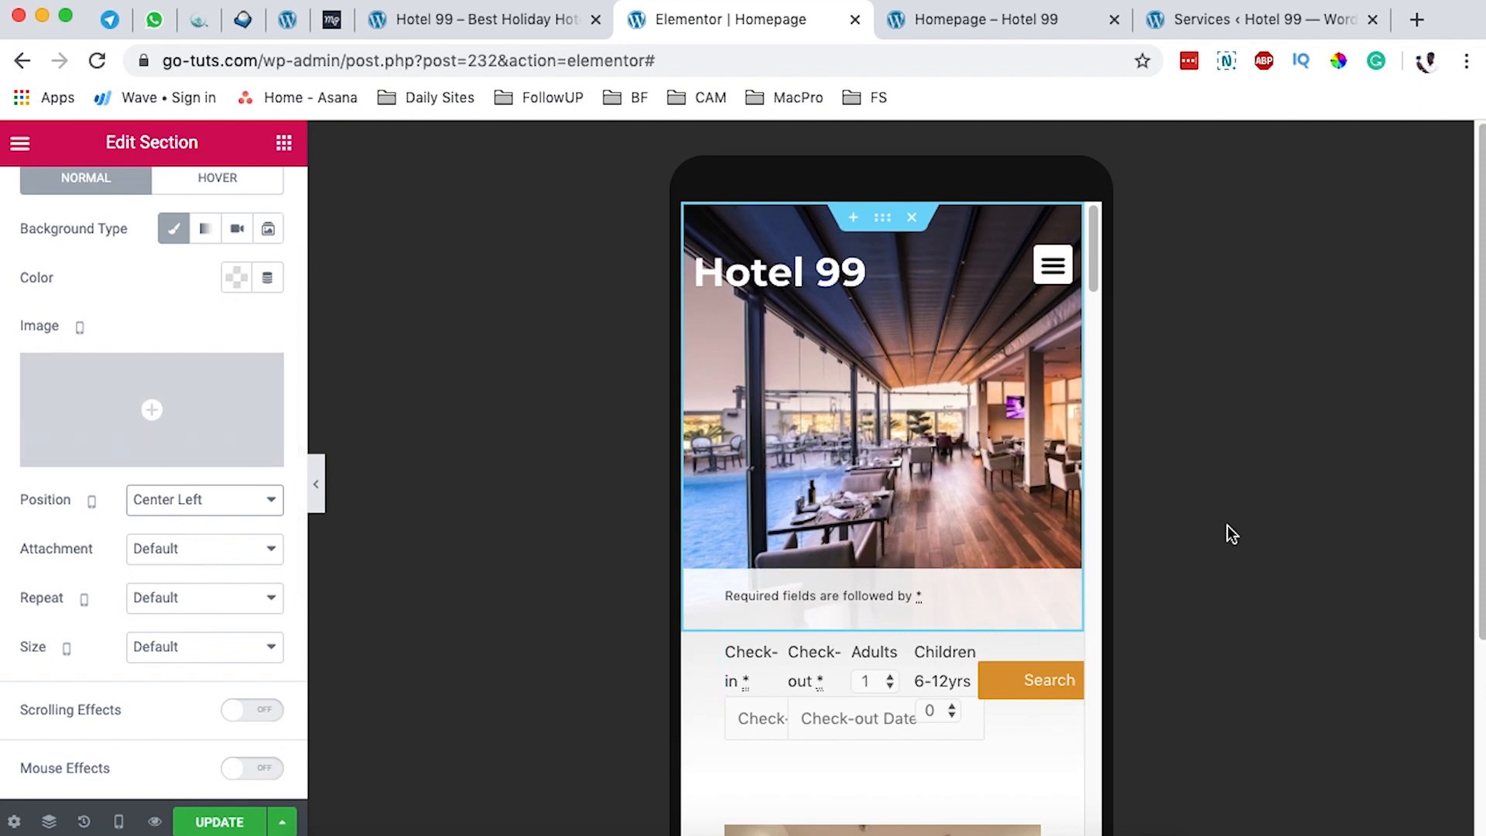
Step: Review the mobile layout from the hero through the rooms and services to the contact section and map, checking the spacing
{"action": "scroll", "coordinate": [1064, 629], "scroll_direction": "down", "scroll_amount": 2}
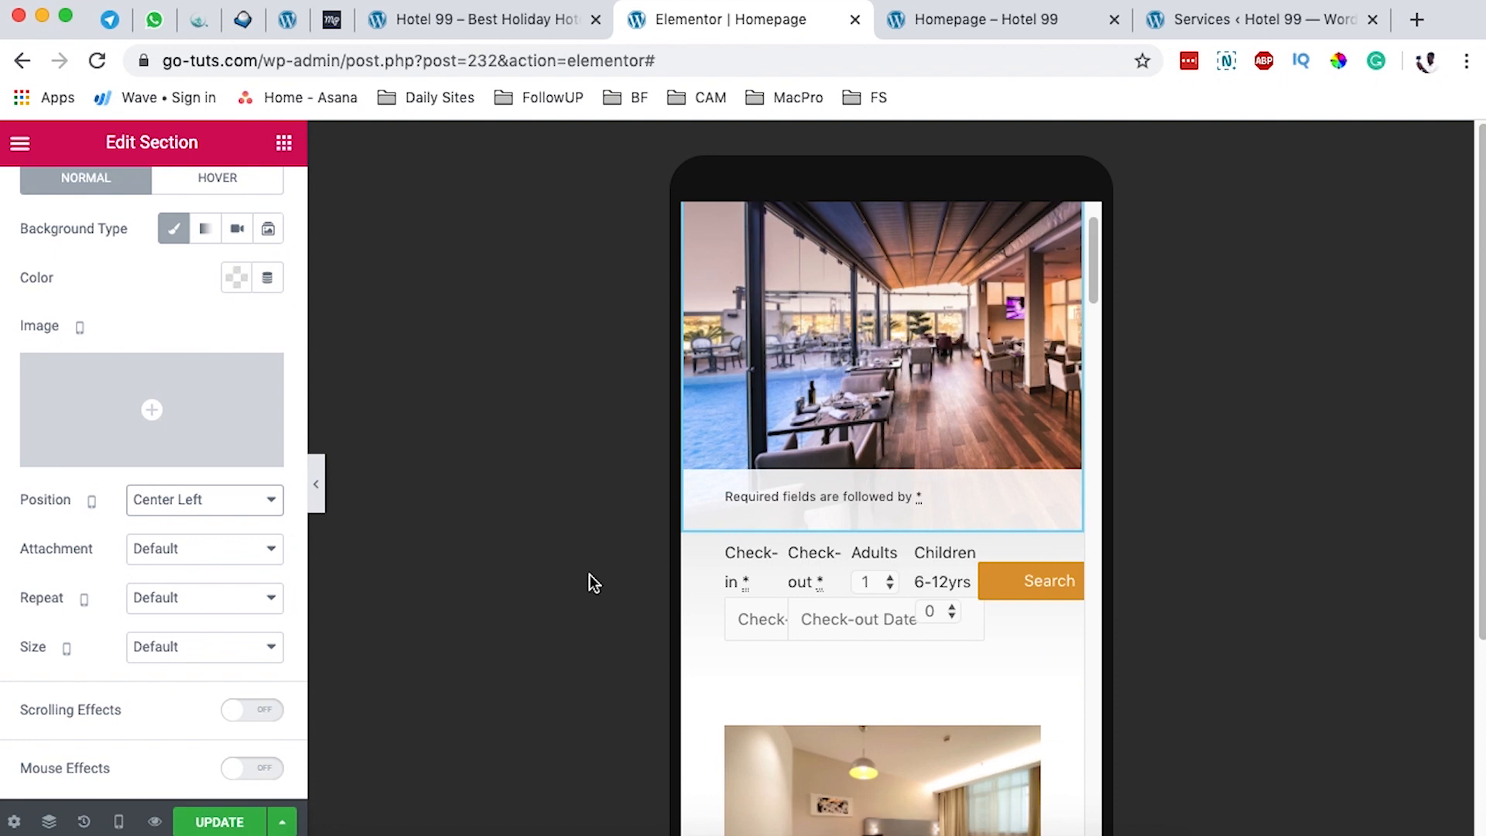
{"action": "scroll", "coordinate": [882, 574], "scroll_direction": "down", "scroll_amount": 5}
{"action": "scroll", "coordinate": [882, 574], "scroll_direction": "down", "scroll_amount": 10}
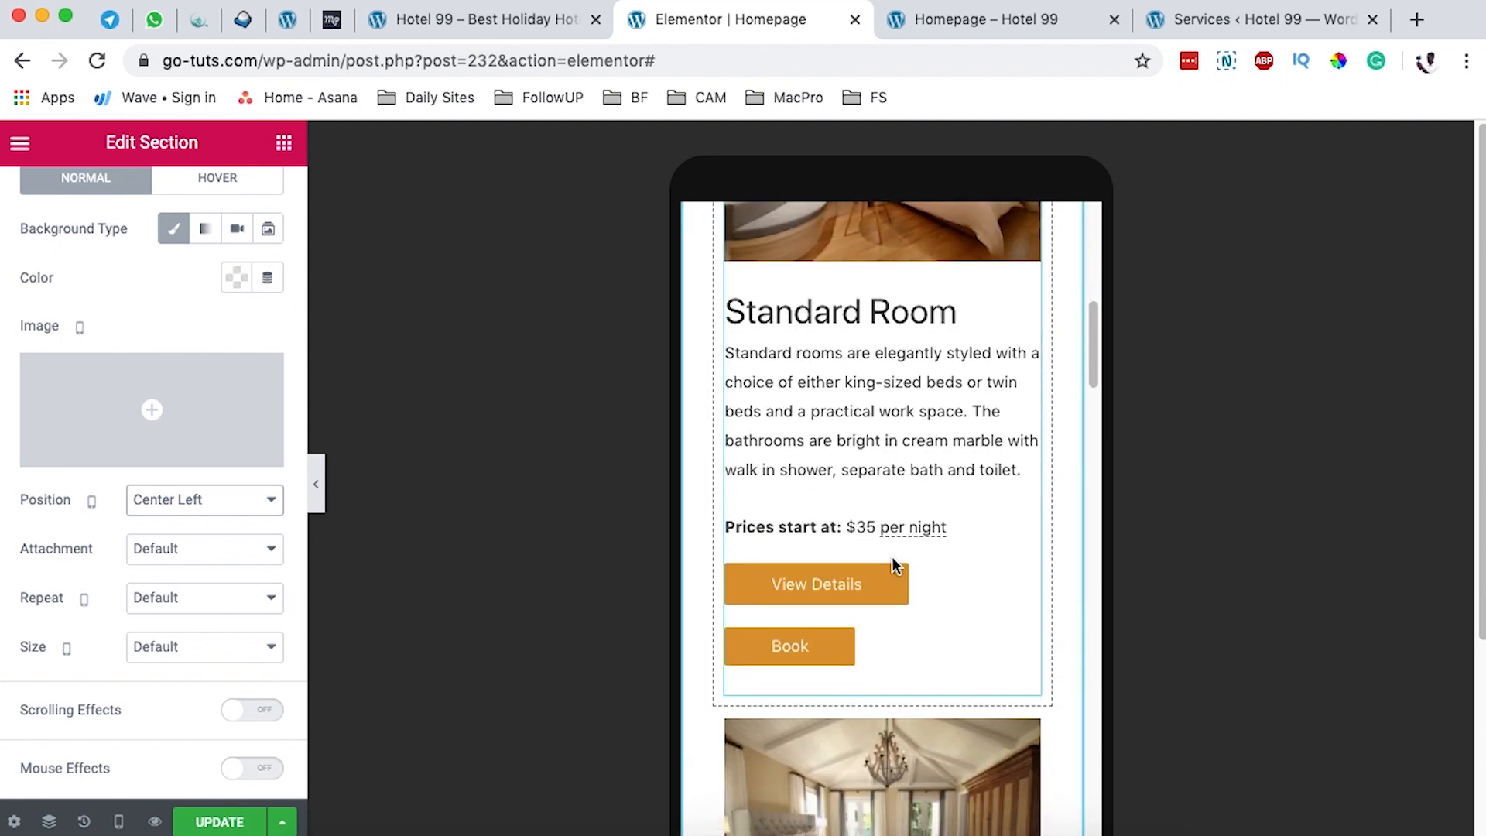
{"action": "scroll", "coordinate": [896, 564], "scroll_direction": "down", "scroll_amount": 12}
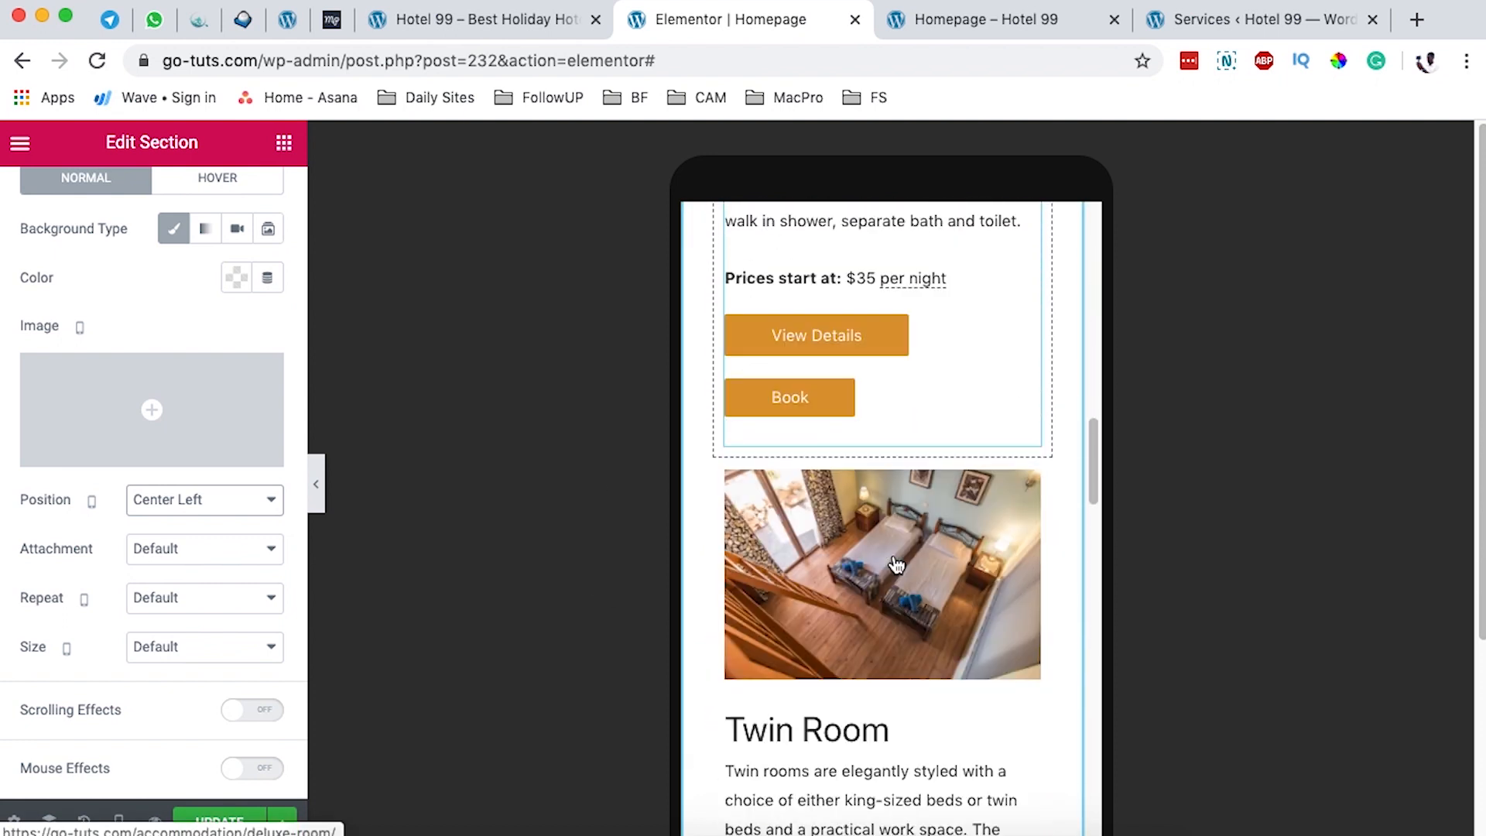
{"action": "scroll", "coordinate": [896, 563], "scroll_direction": "down", "scroll_amount": 10}
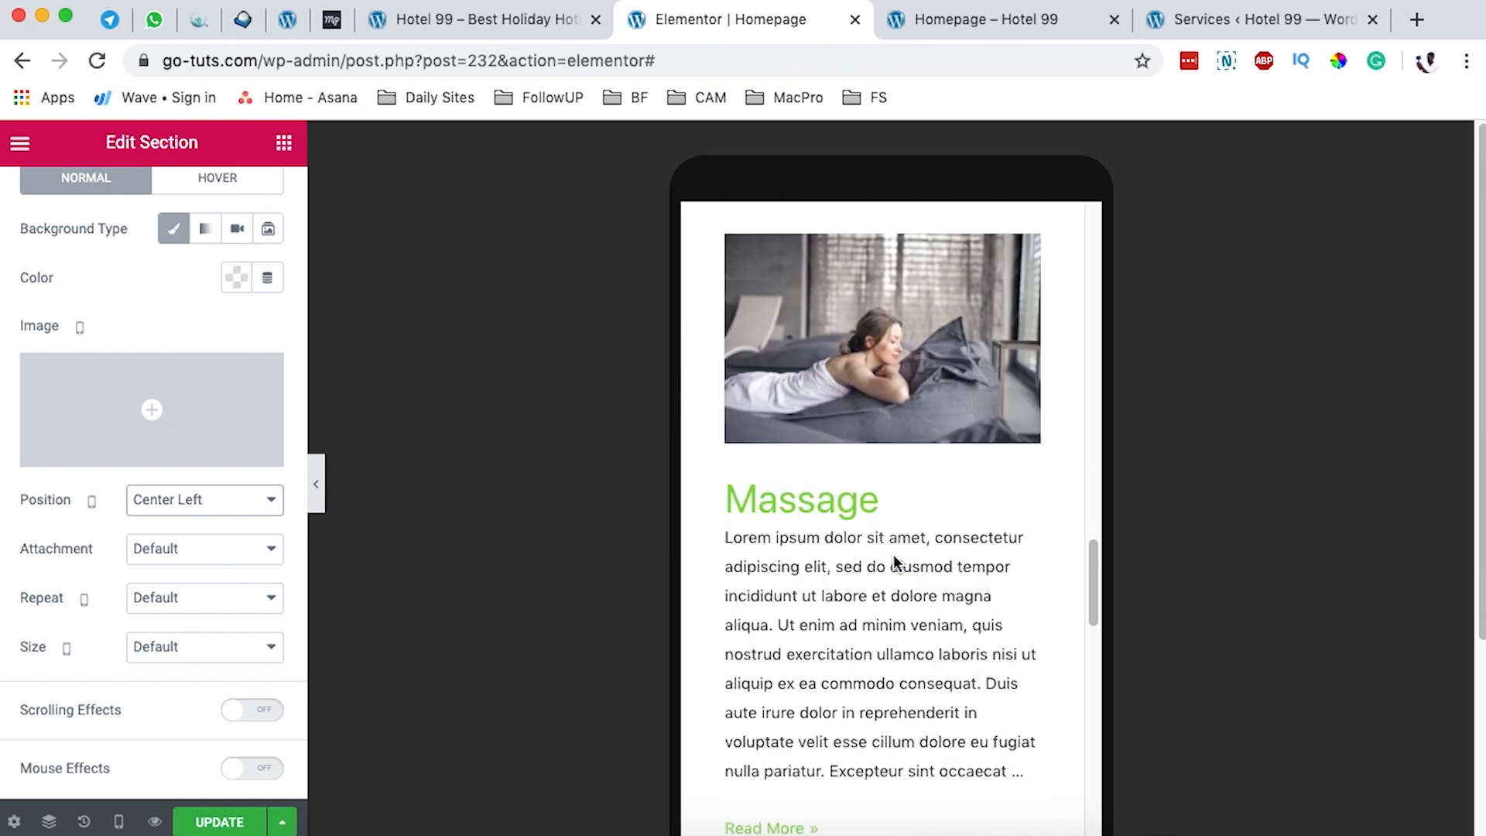
{"action": "scroll", "coordinate": [896, 563], "scroll_direction": "down", "scroll_amount": 12}
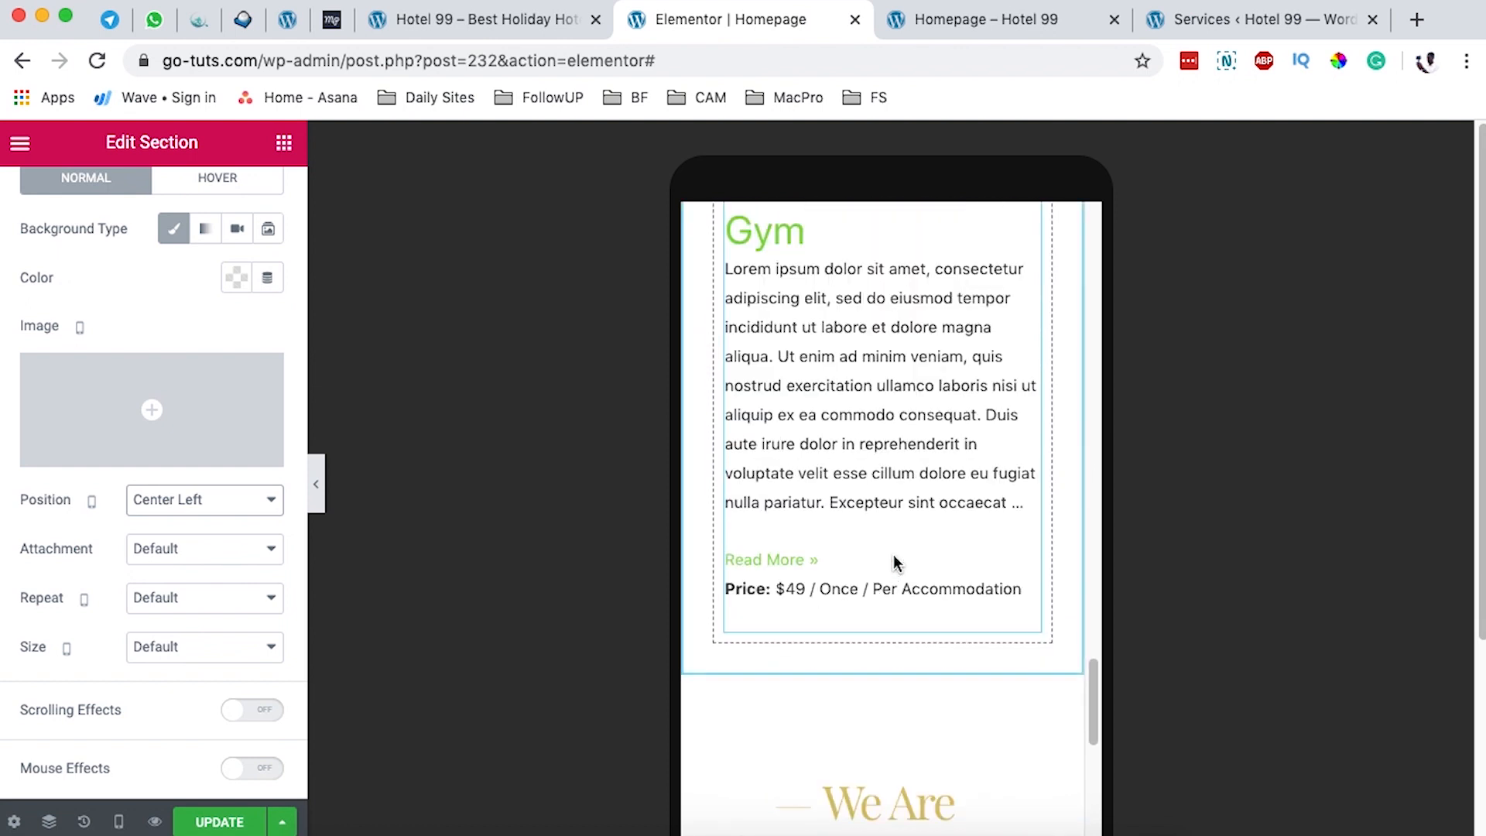
{"action": "scroll", "coordinate": [895, 561], "scroll_direction": "down", "scroll_amount": 5}
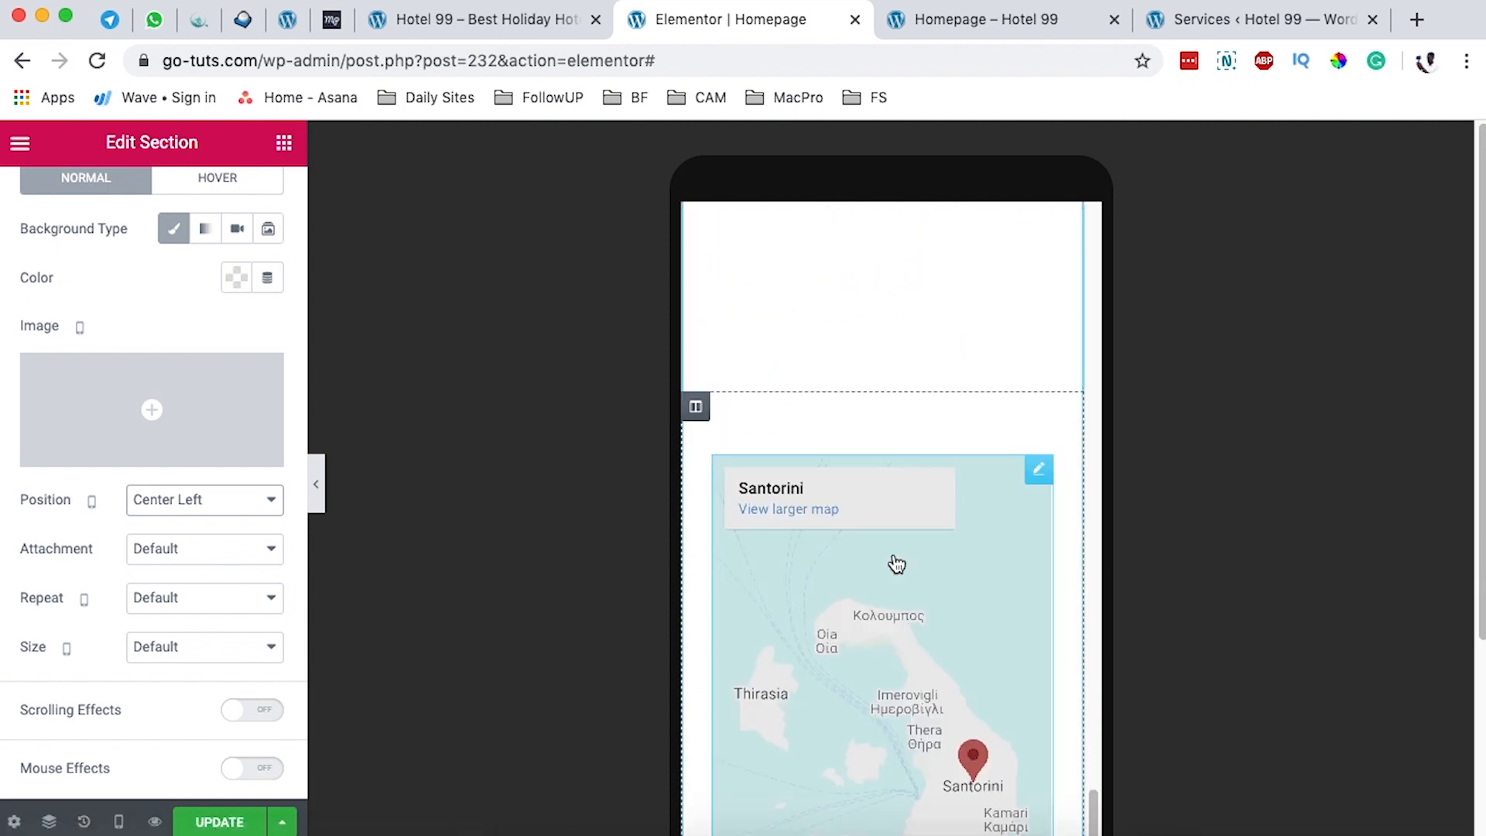
{"action": "scroll", "coordinate": [895, 561], "scroll_direction": "up", "scroll_amount": 5}
{"action": "scroll", "coordinate": [886, 590], "scroll_direction": "down", "scroll_amount": 8}
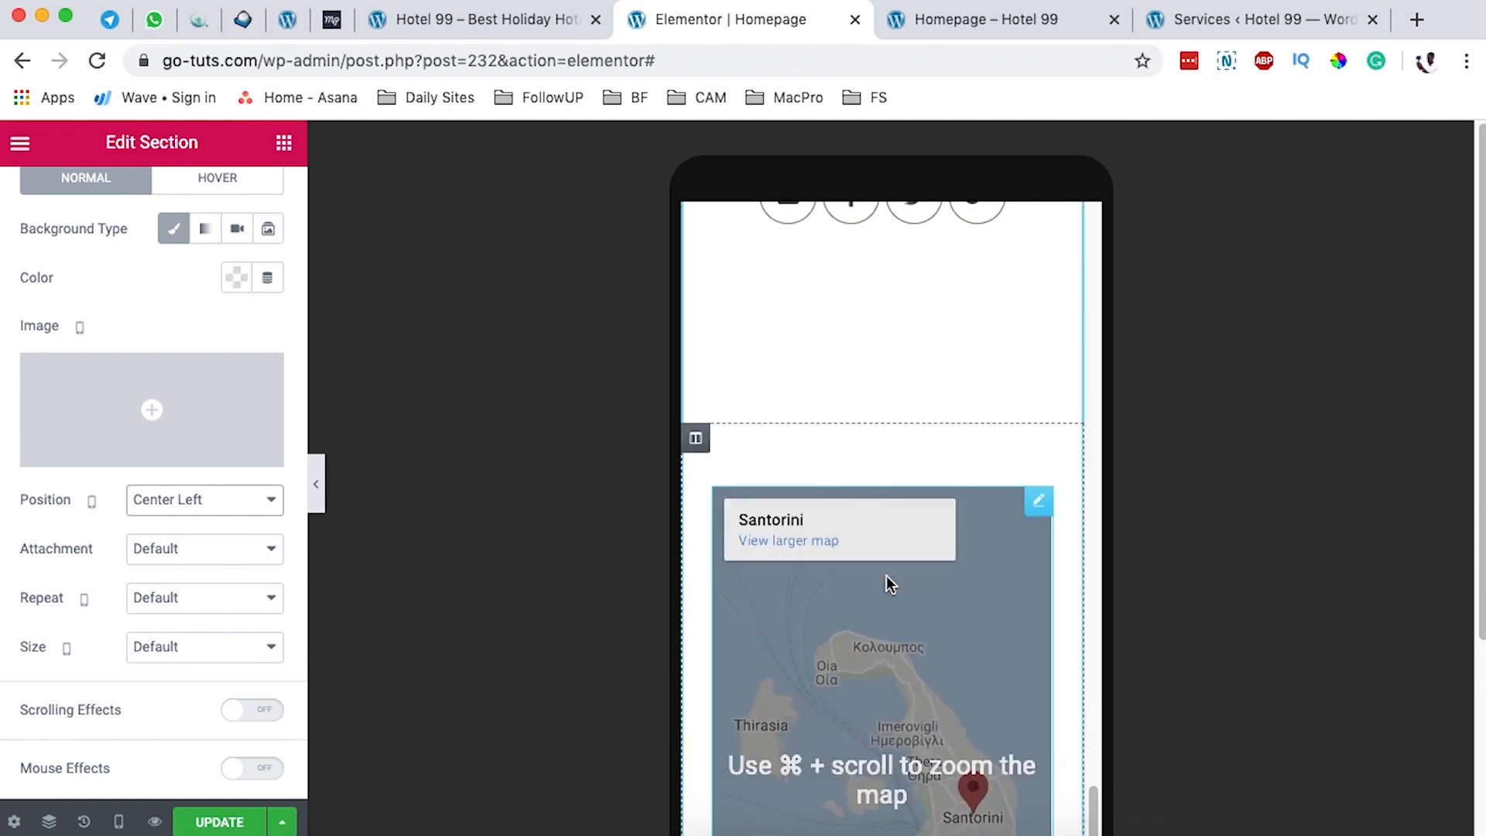
{"action": "scroll", "coordinate": [888, 577], "scroll_direction": "up", "scroll_amount": 7}
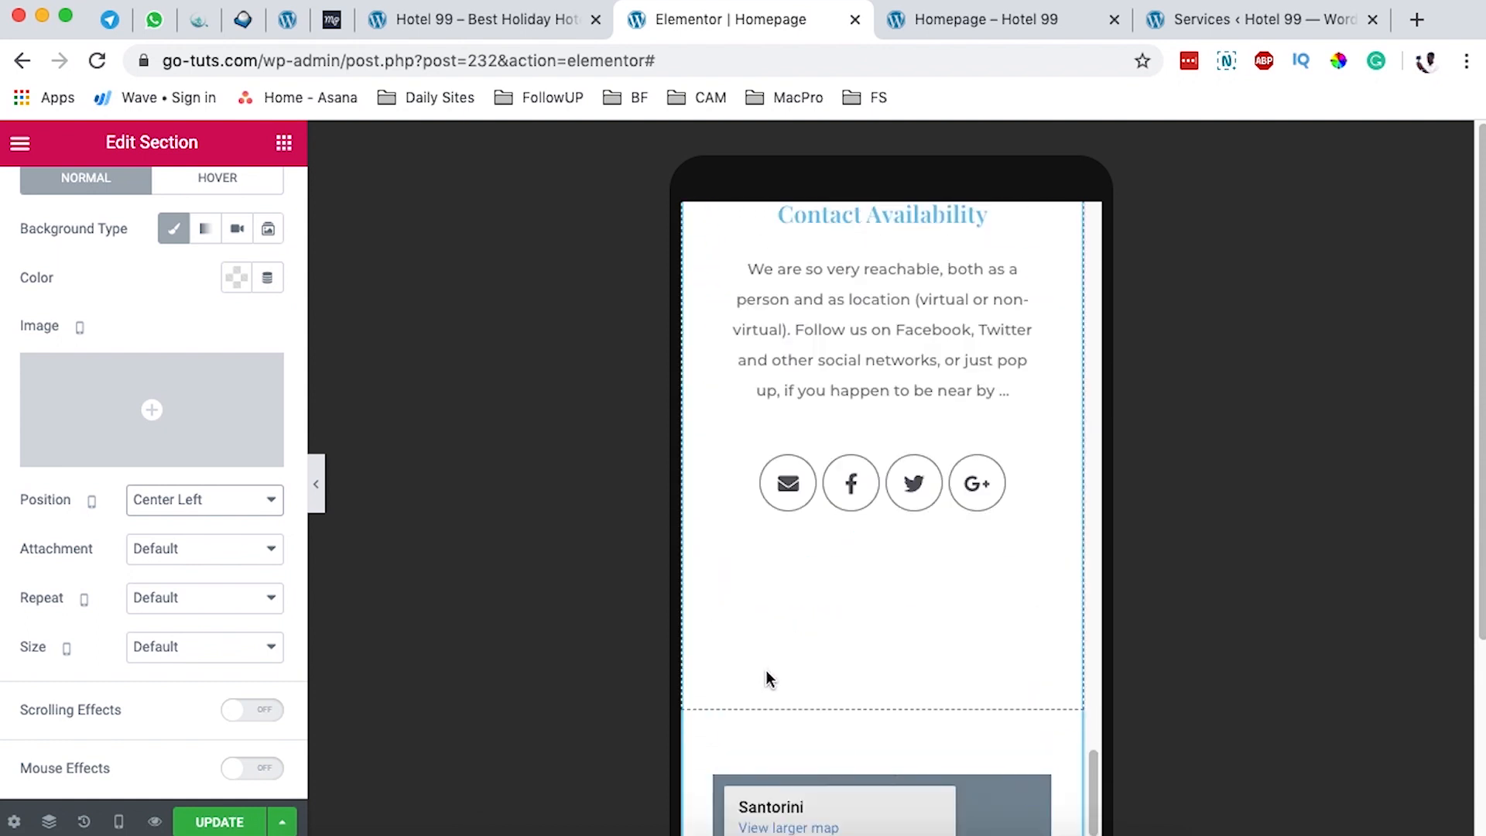
{"action": "scroll", "coordinate": [889, 534], "scroll_direction": "up", "scroll_amount": 5}
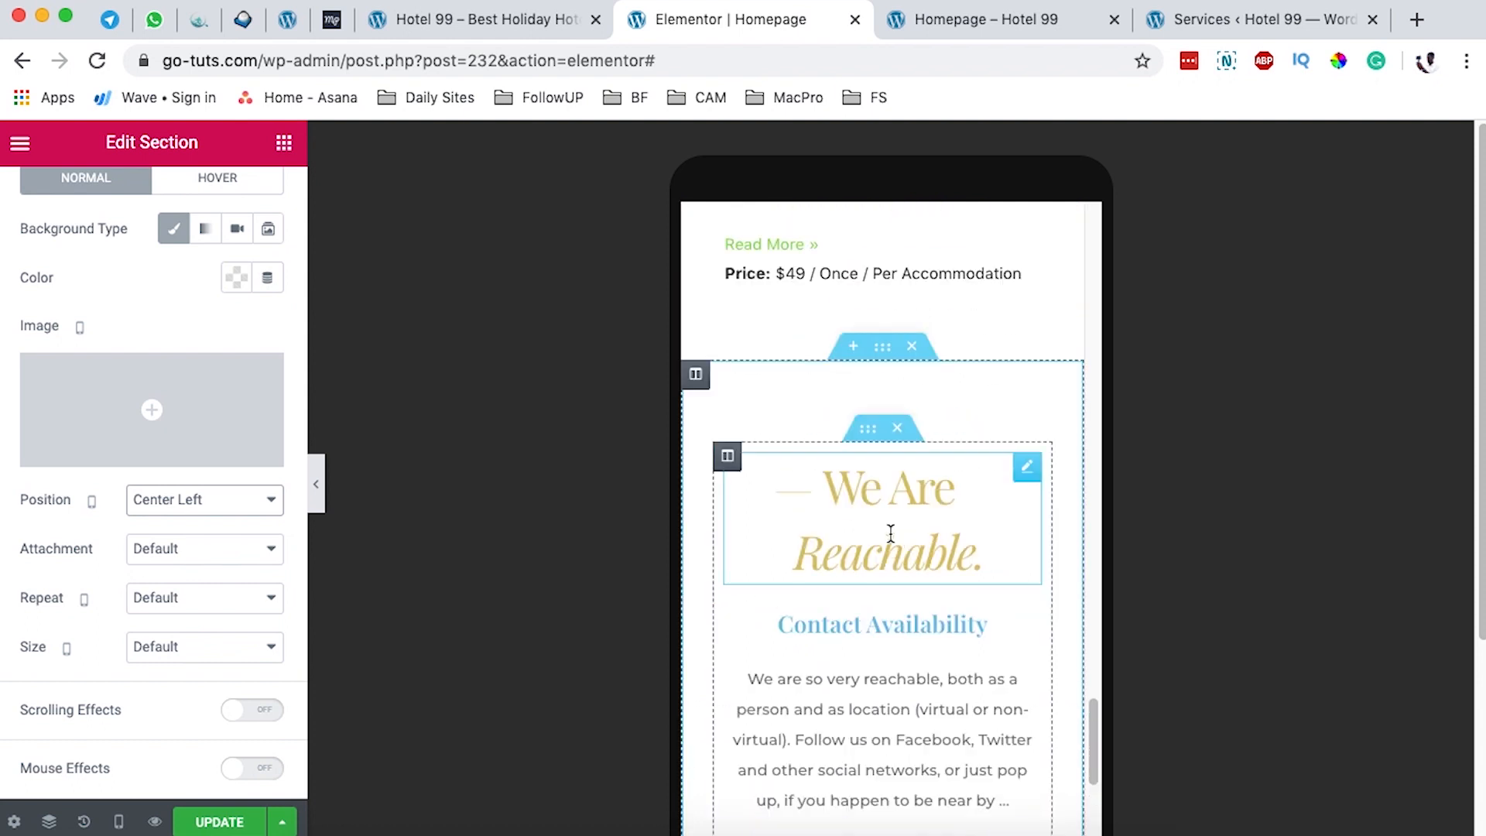
Step: Set the mobile bottom padding of the contact text column above the map to 0 em and check the spacing
{"action": "scroll", "coordinate": [856, 501], "scroll_direction": "down", "scroll_amount": 6}
{"action": "left_click", "coordinate": [856, 501]}
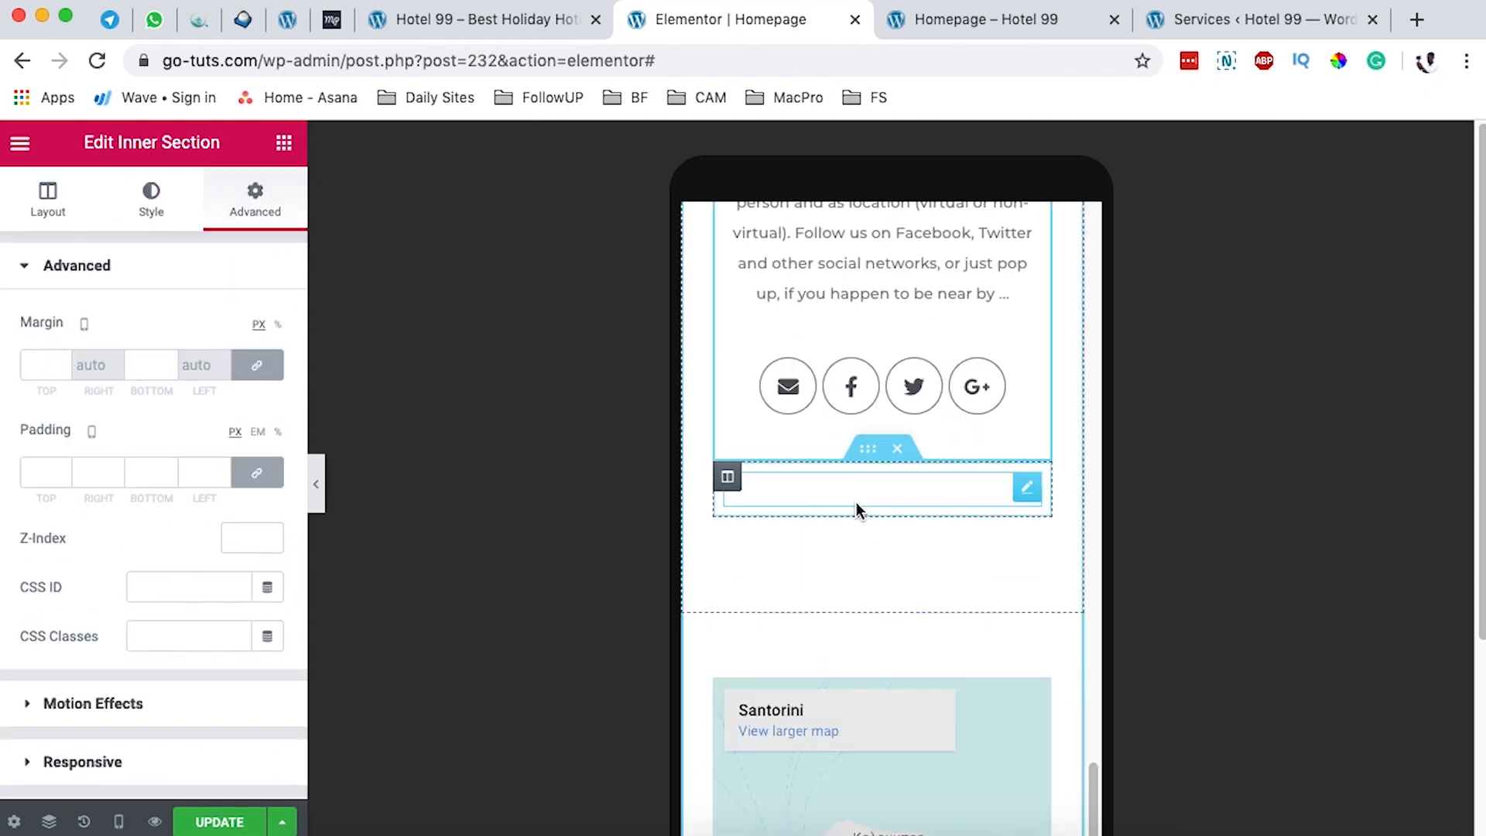
{"action": "left_click", "coordinate": [865, 453]}
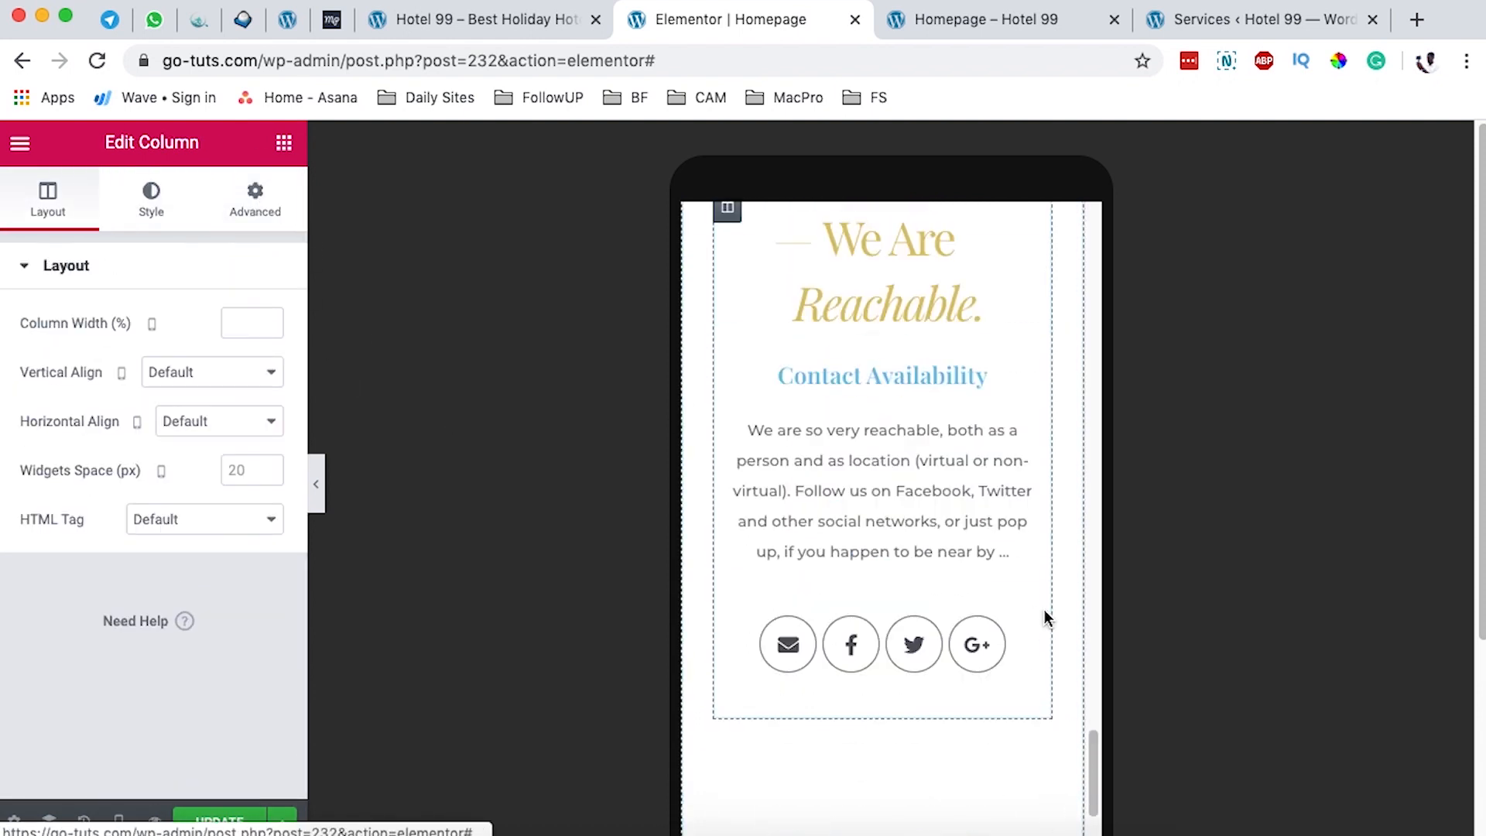
{"action": "scroll", "coordinate": [895, 637], "scroll_direction": "down", "scroll_amount": 2}
{"action": "scroll", "coordinate": [890, 671], "scroll_direction": "up", "scroll_amount": 5}
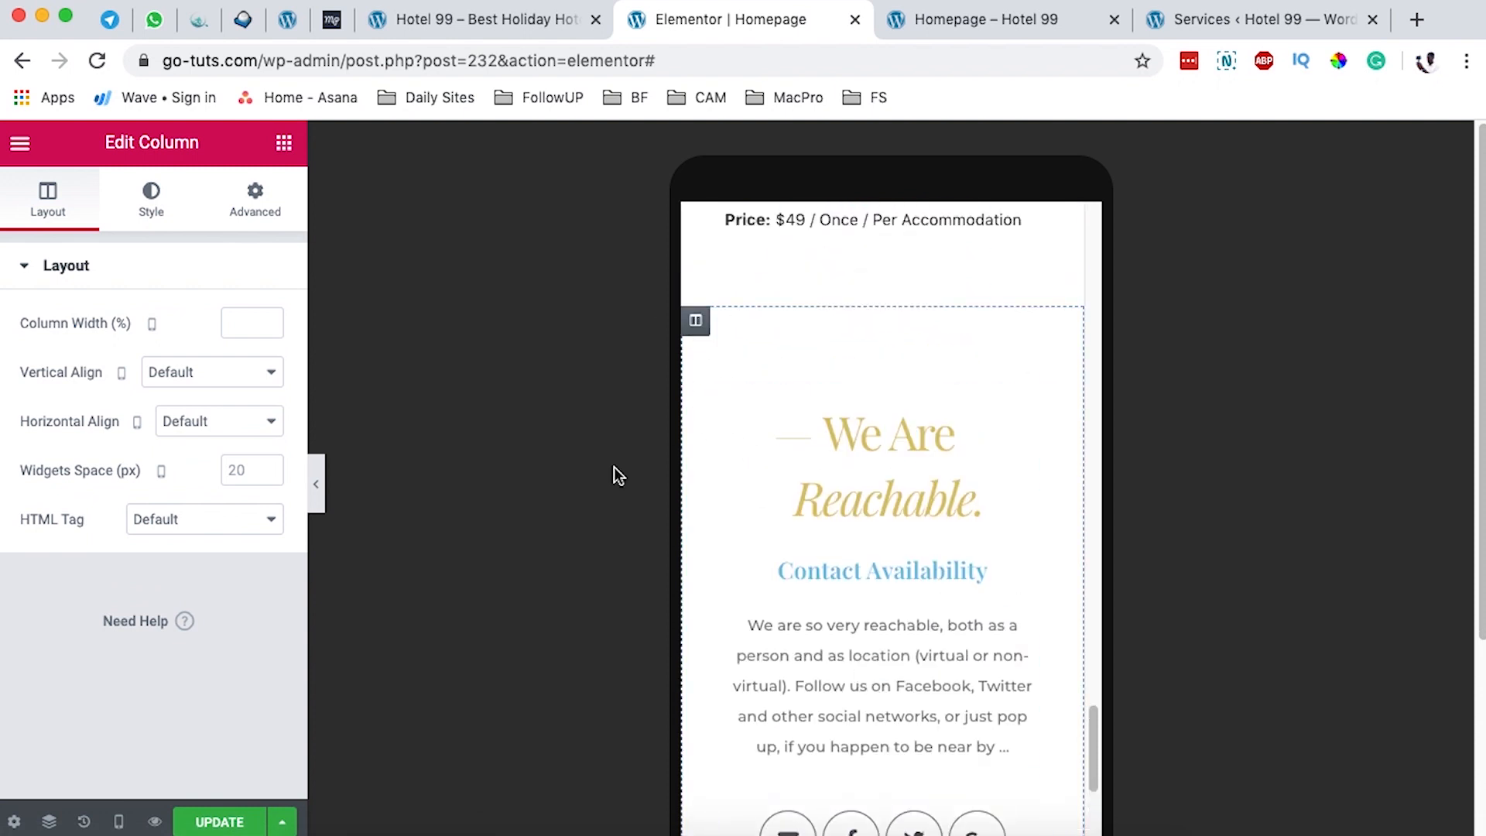
{"action": "left_click", "coordinate": [252, 208]}
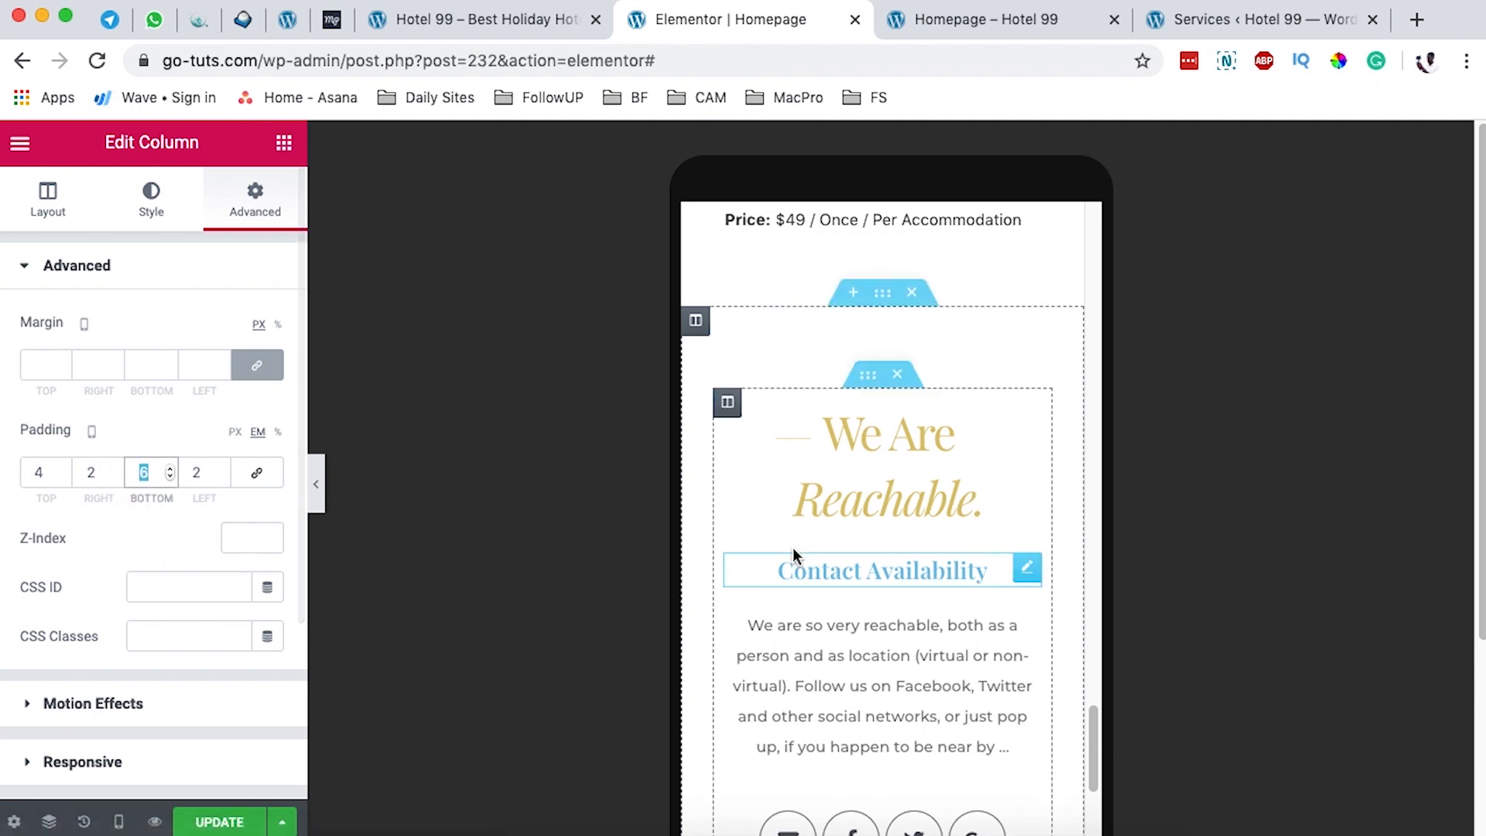
{"action": "type", "text": "2"}
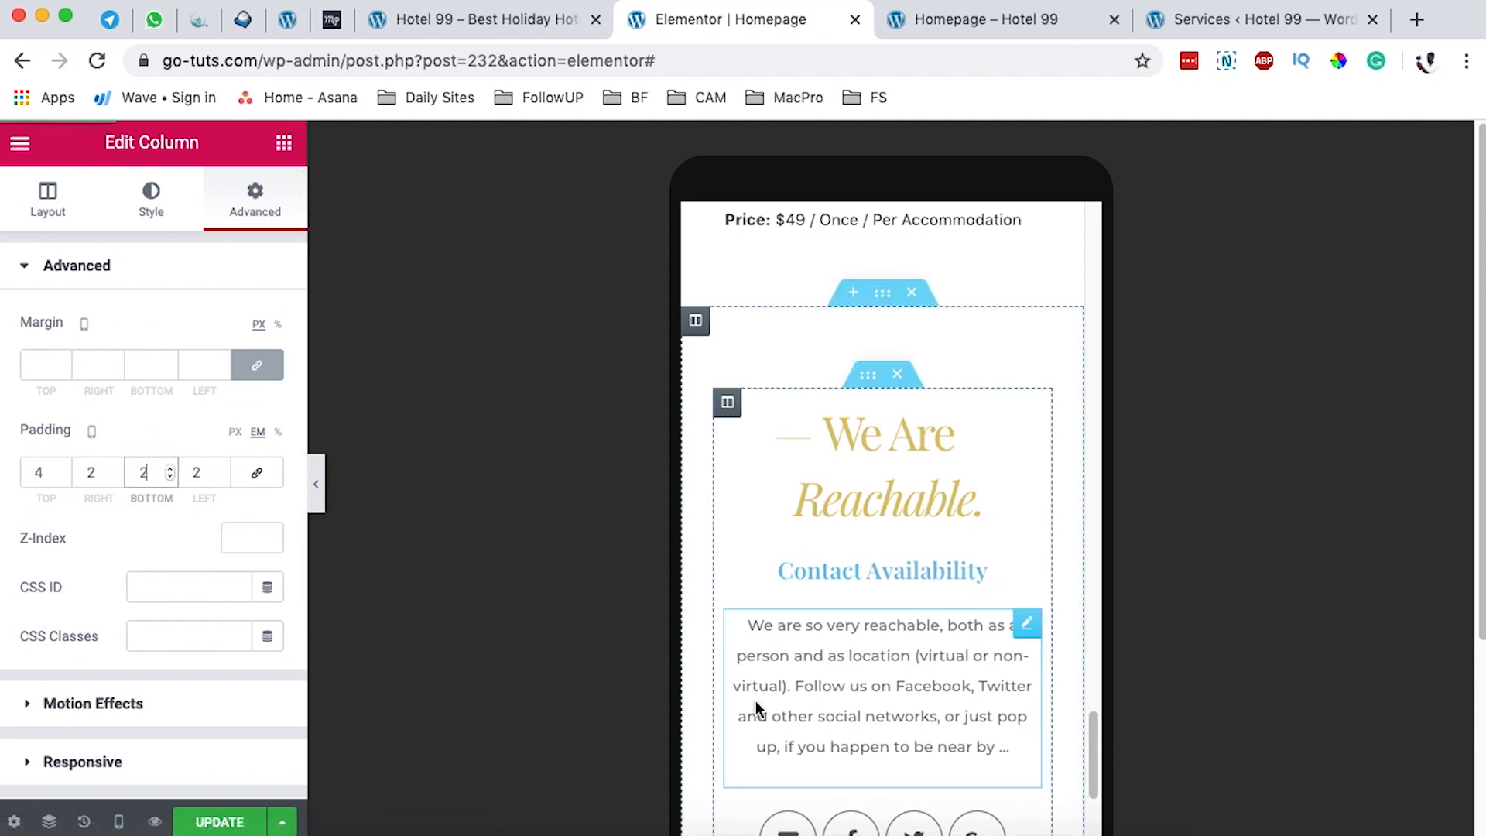
{"action": "scroll", "coordinate": [755, 699], "scroll_direction": "down", "scroll_amount": 6}
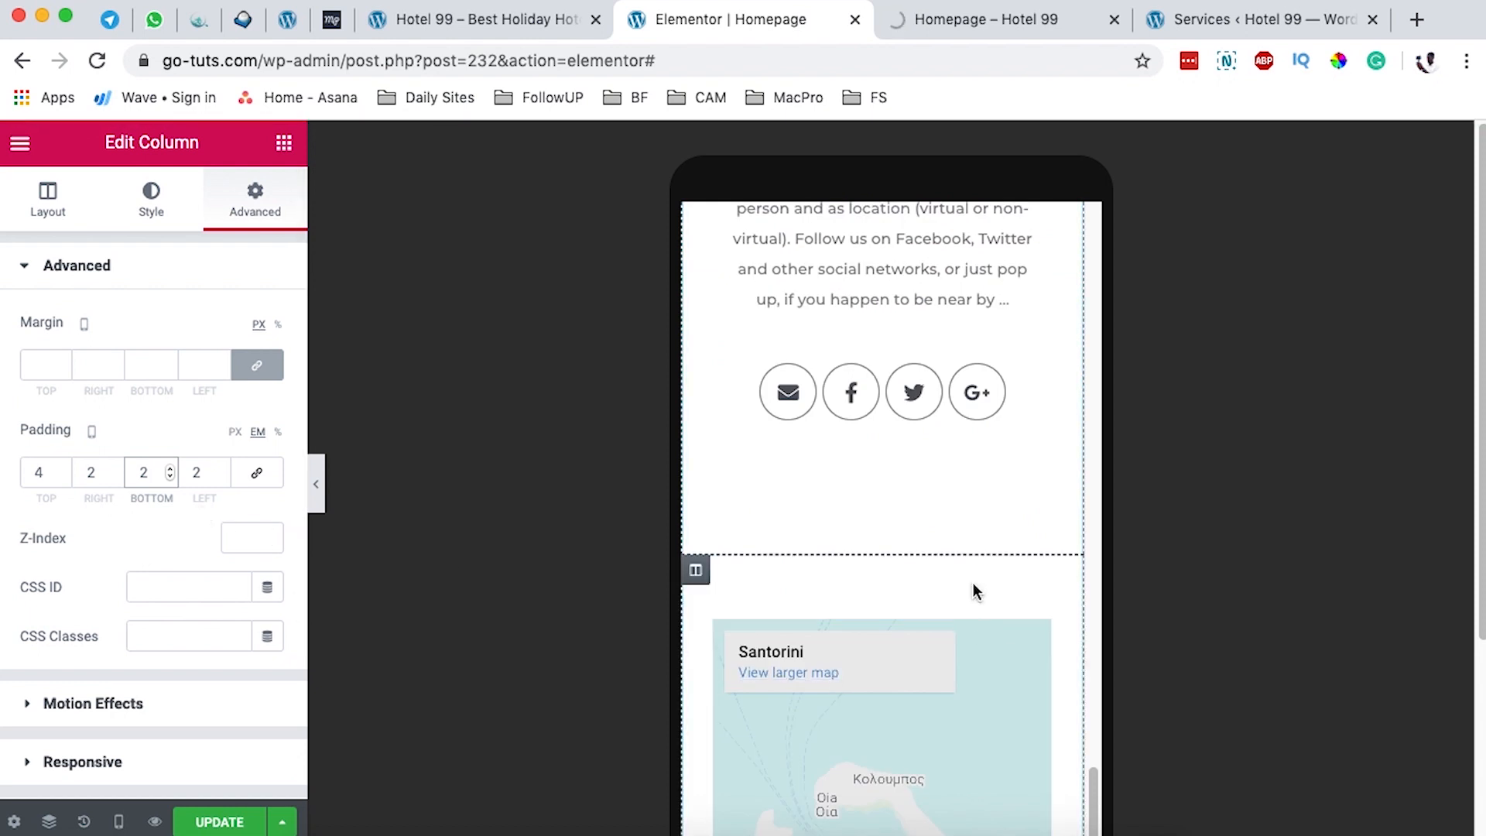
{"action": "key", "text": "BackSpace"}
{"action": "type", "text": "0"}
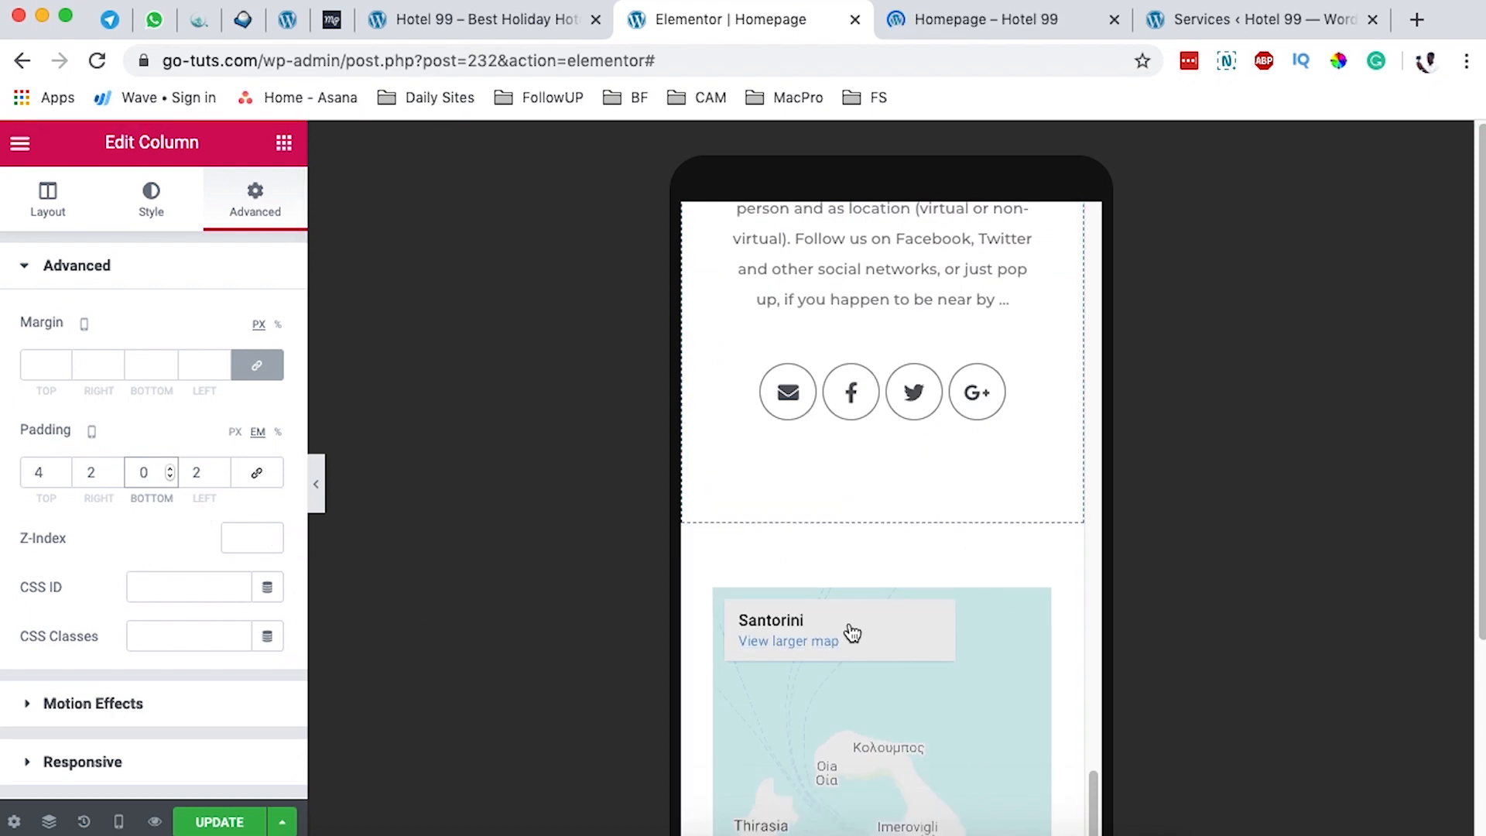
{"action": "scroll", "coordinate": [916, 573], "scroll_direction": "down", "scroll_amount": 7}
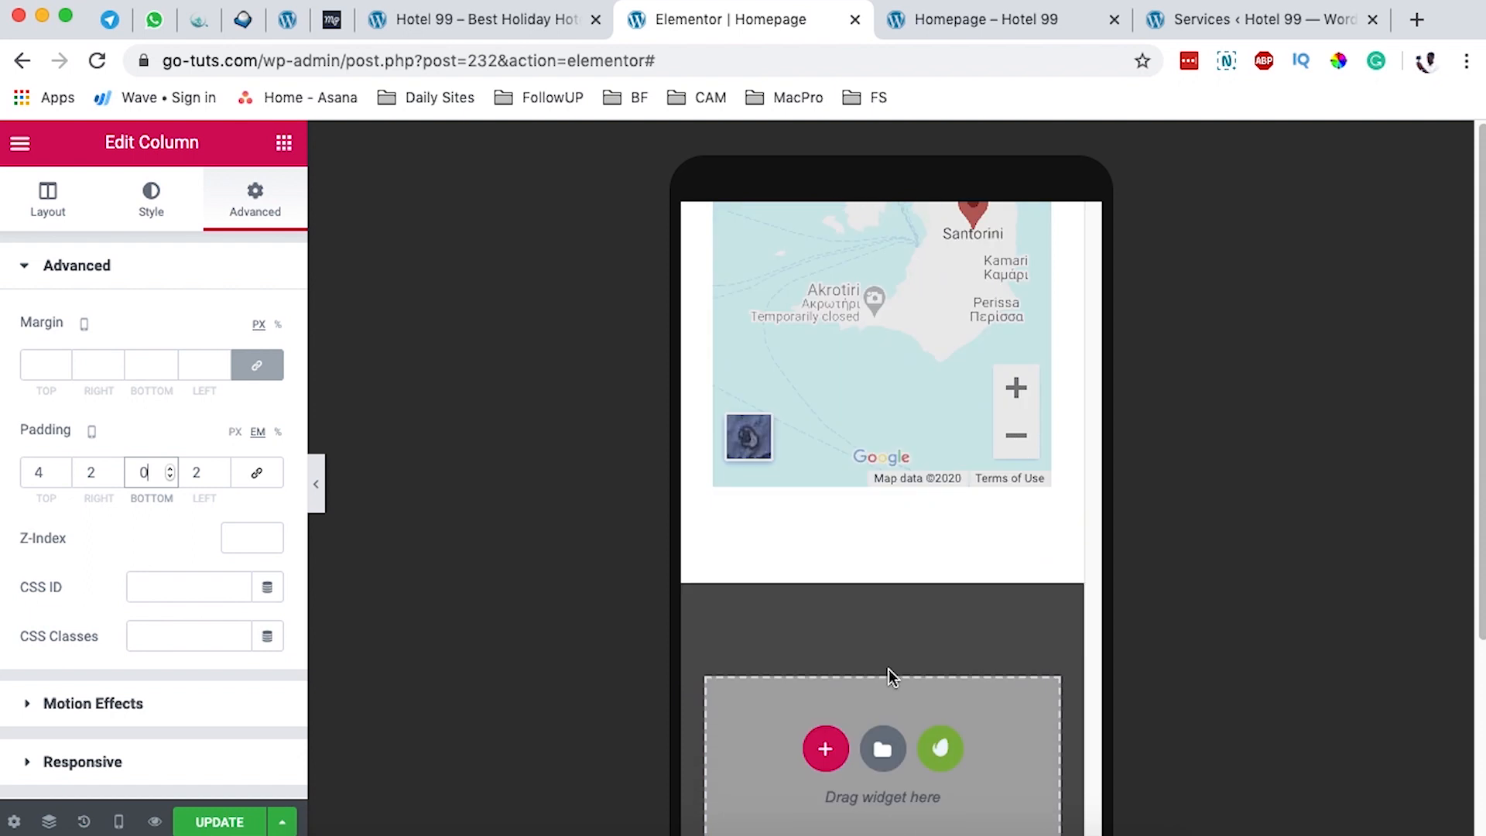
Step: Return to the desktop preview and update the homepage to save the responsive changes
{"action": "left_click", "coordinate": [117, 824]}
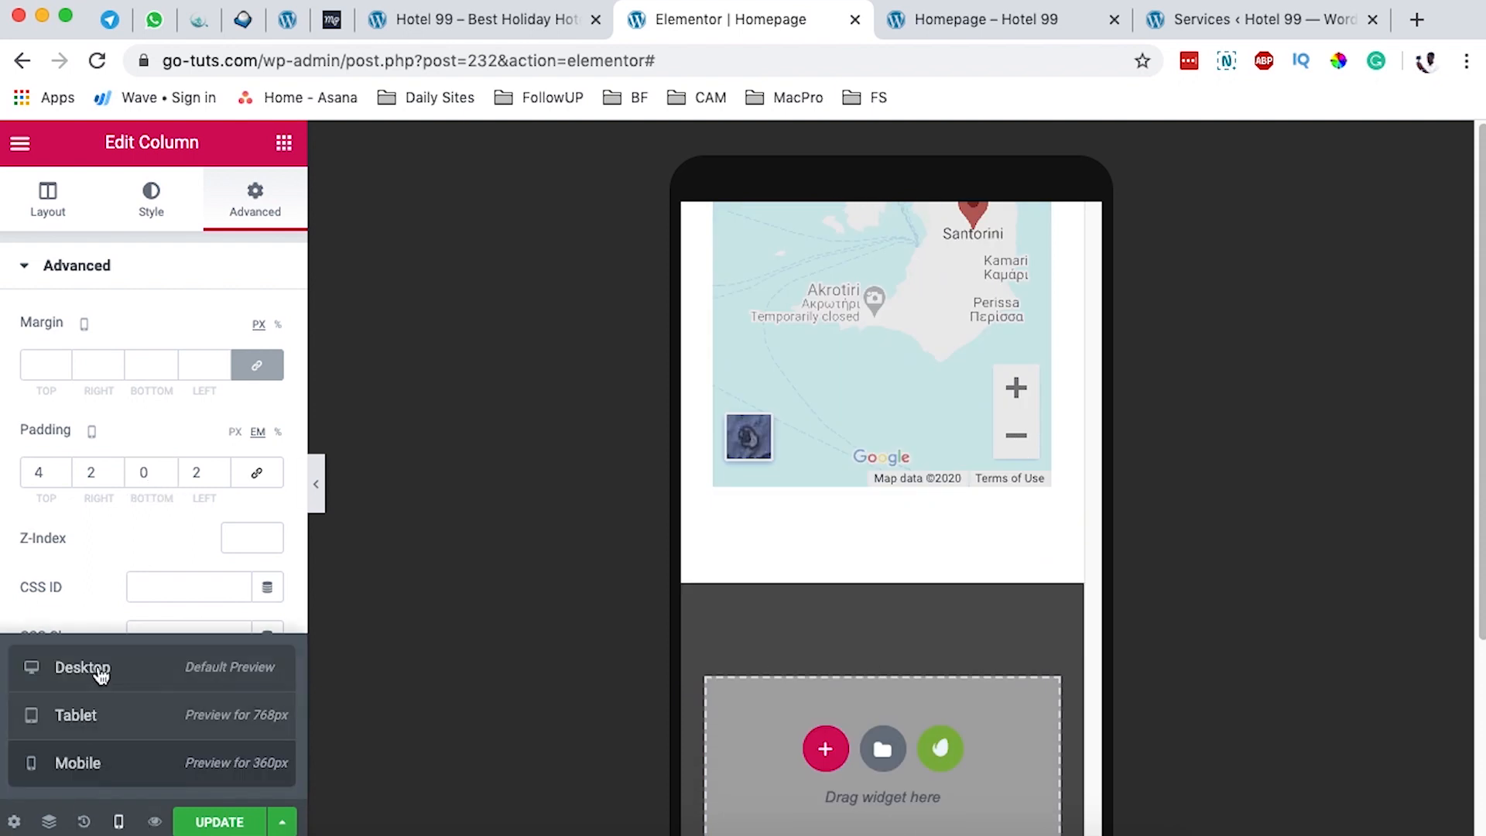
{"action": "left_click", "coordinate": [101, 675]}
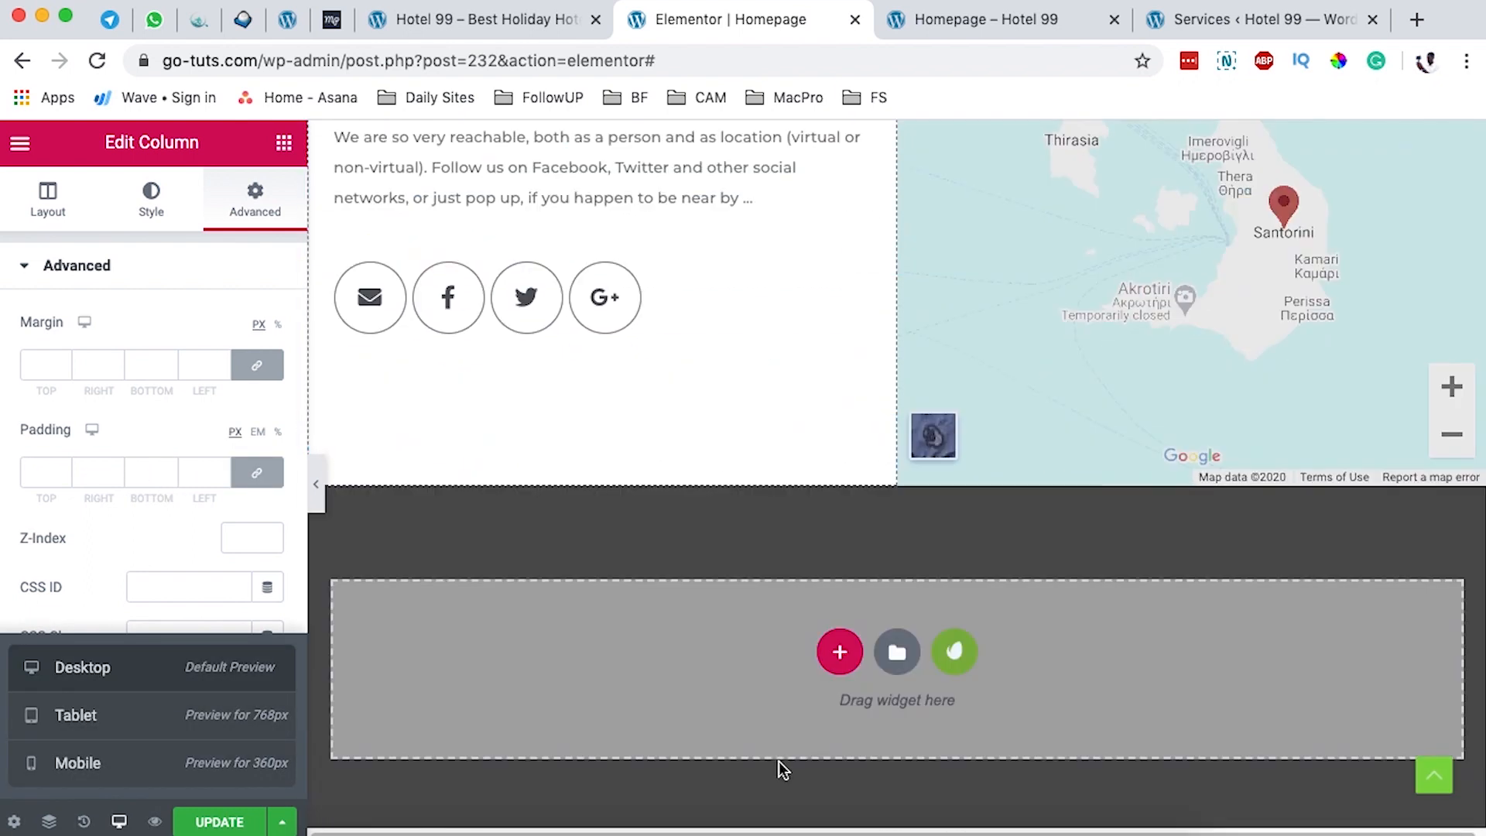
{"action": "scroll", "coordinate": [779, 760], "scroll_direction": "up", "scroll_amount": 20}
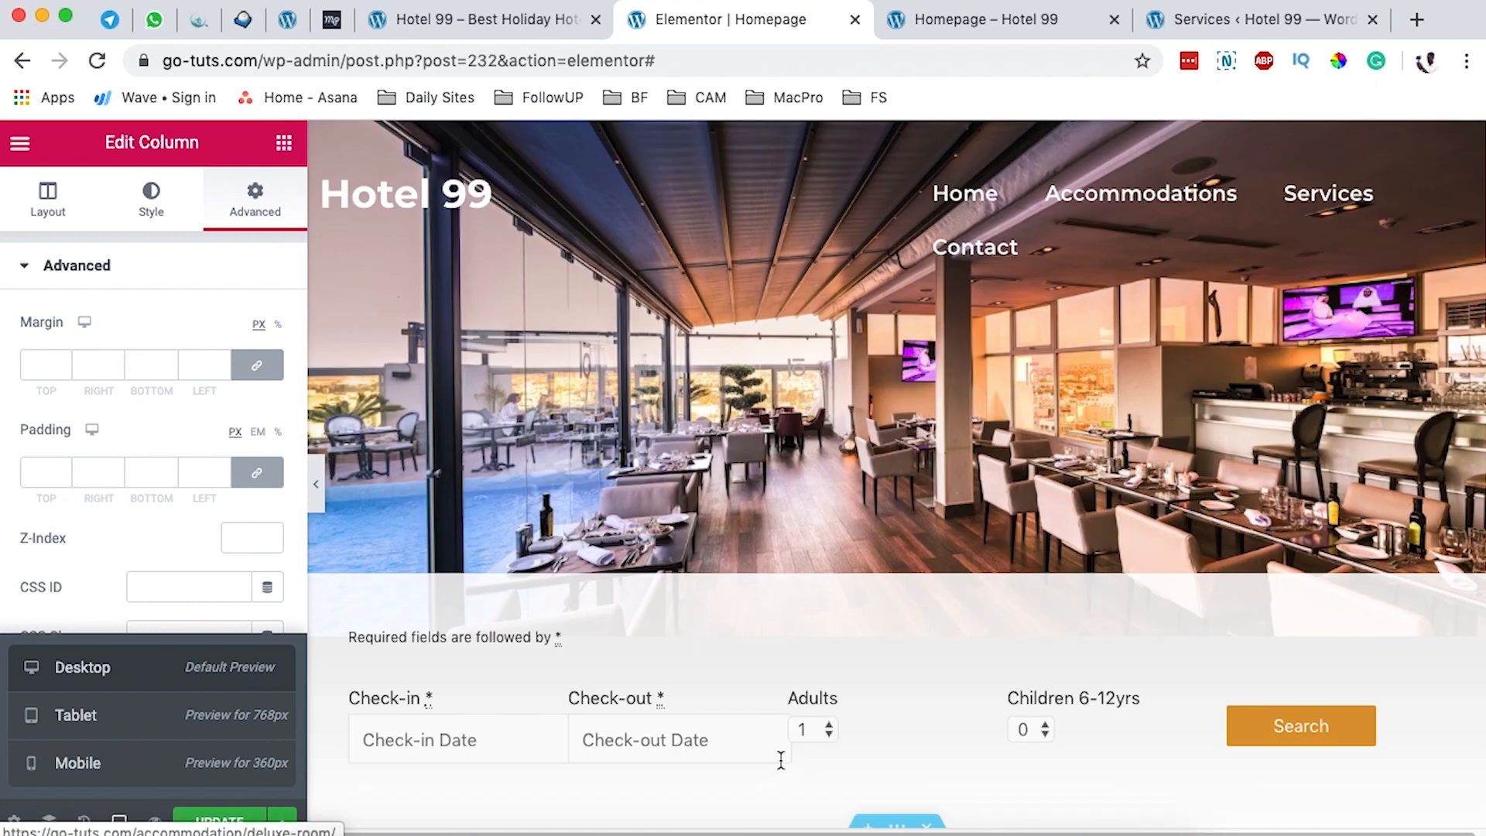
{"action": "left_click", "coordinate": [222, 825]}
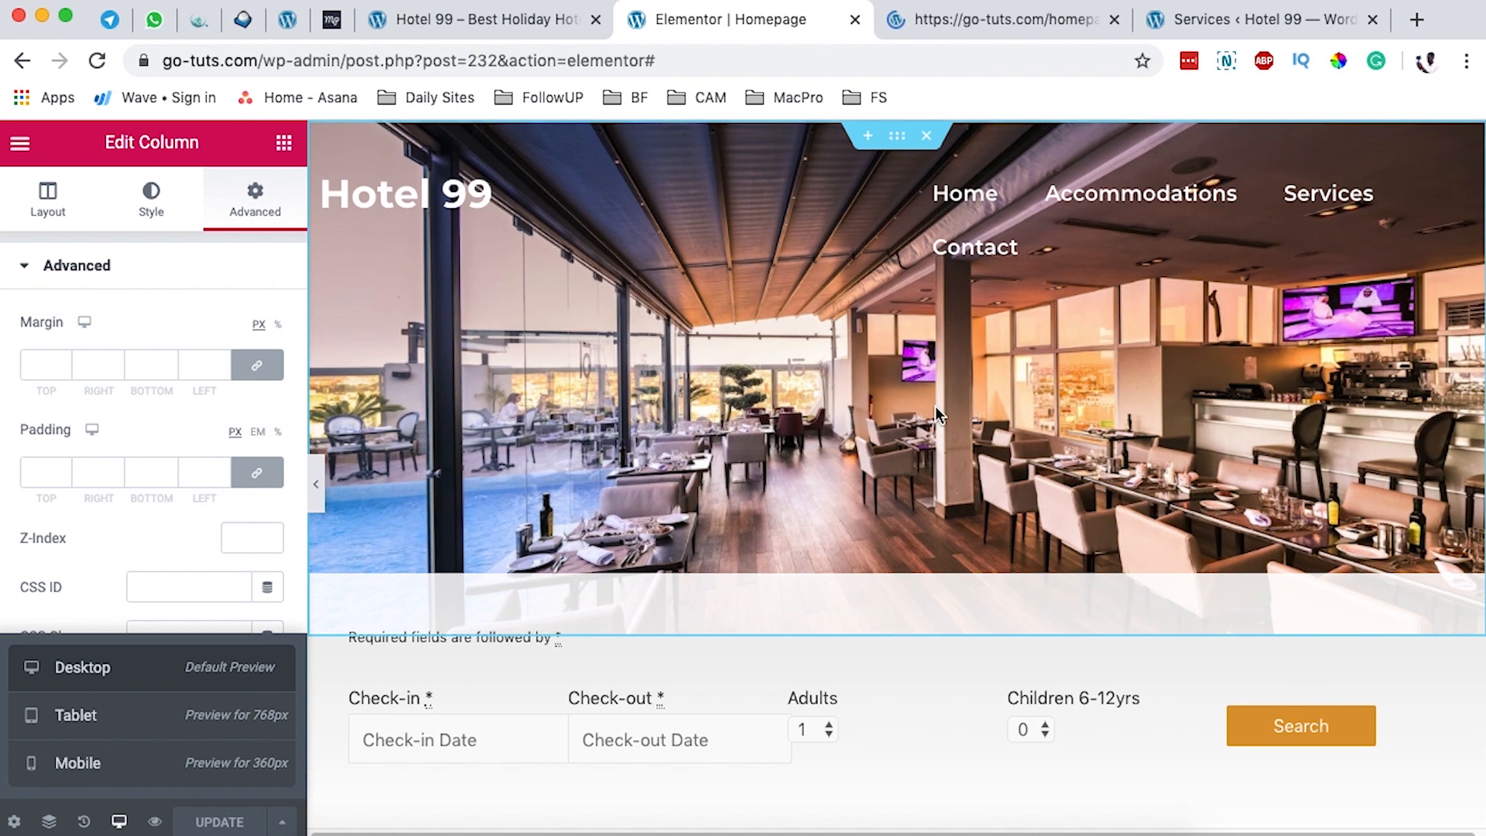
Step: Review the homepage preview from the booking form through the rooms and services to the contact section and map
{"action": "left_click", "coordinate": [964, 23]}
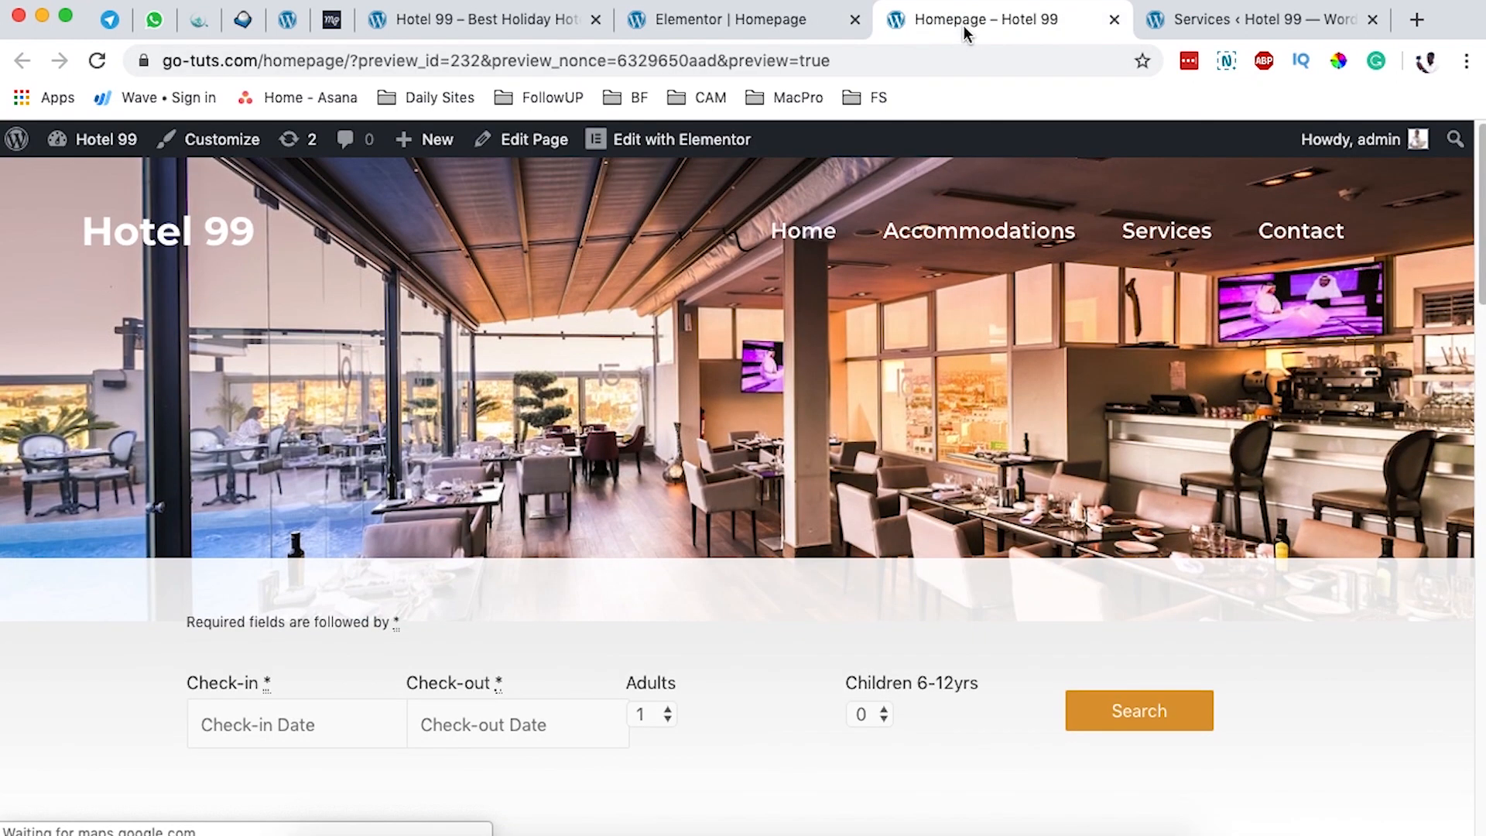
{"action": "scroll", "coordinate": [1122, 418], "scroll_direction": "down", "scroll_amount": 6}
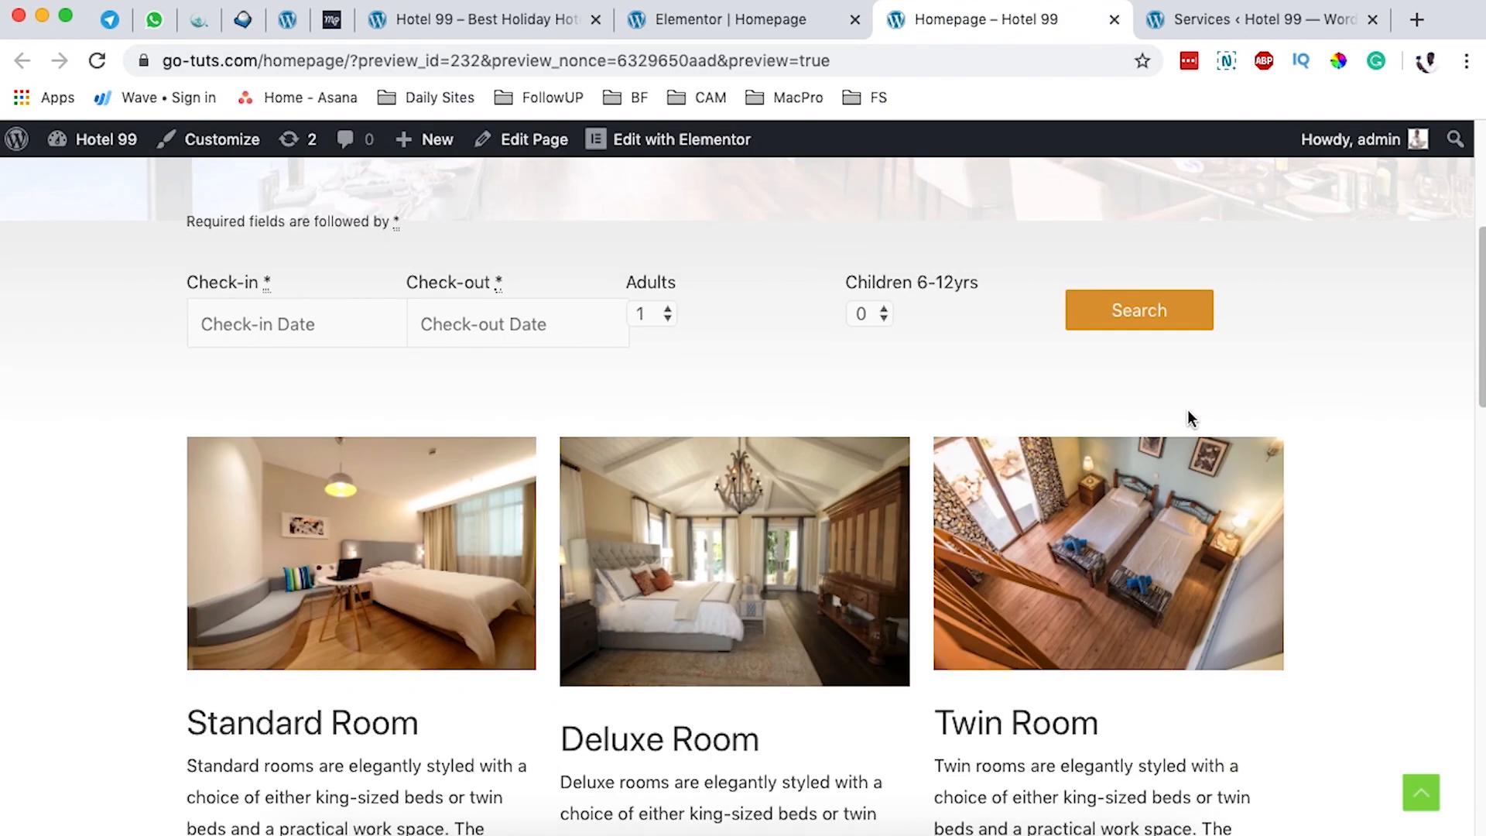
{"action": "scroll", "coordinate": [1195, 414], "scroll_direction": "down", "scroll_amount": 10}
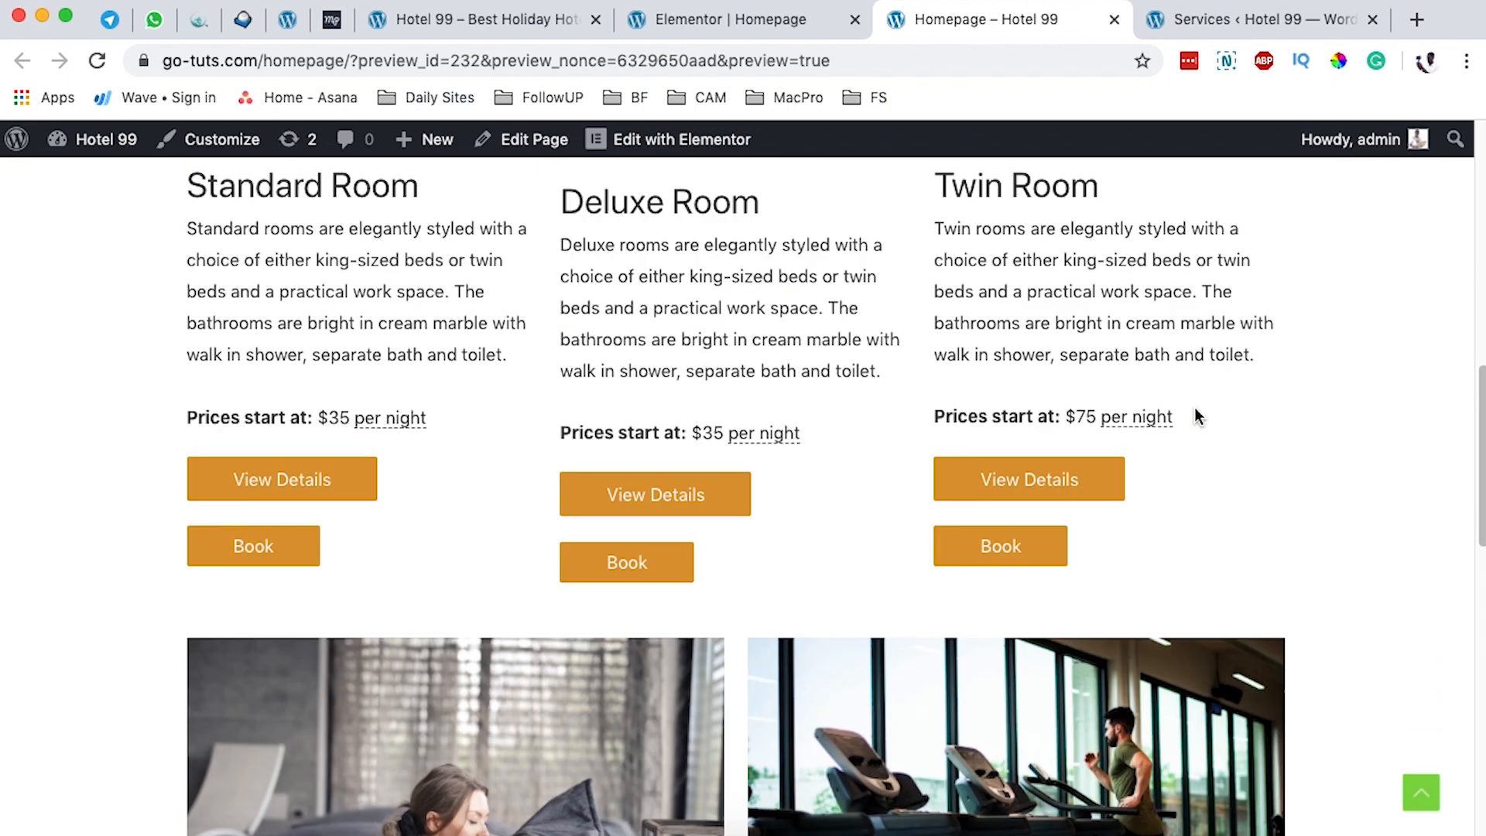
{"action": "scroll", "coordinate": [1195, 407], "scroll_direction": "down", "scroll_amount": 6}
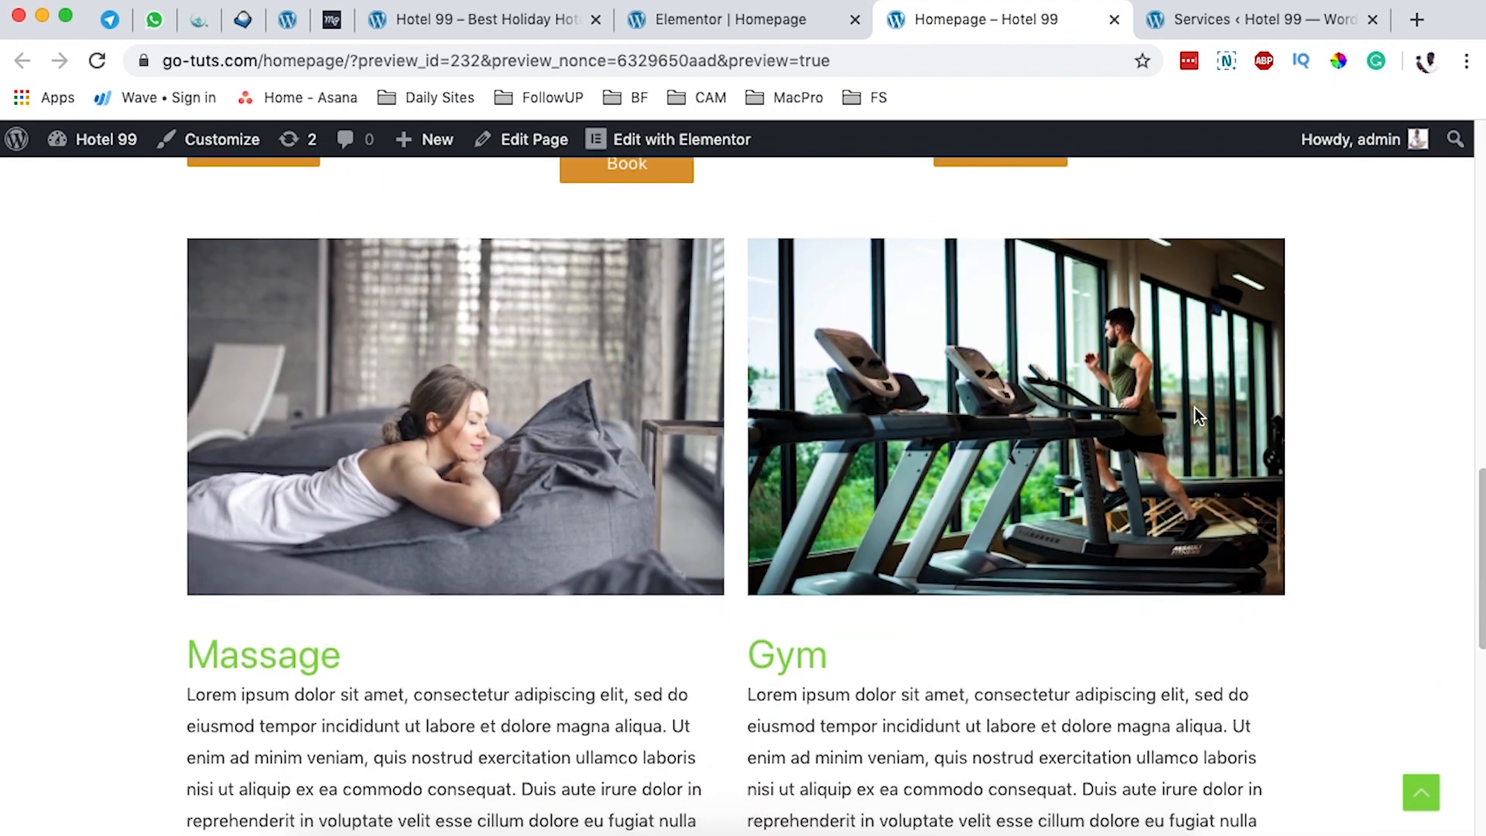
{"action": "scroll", "coordinate": [1195, 409], "scroll_direction": "down", "scroll_amount": 4}
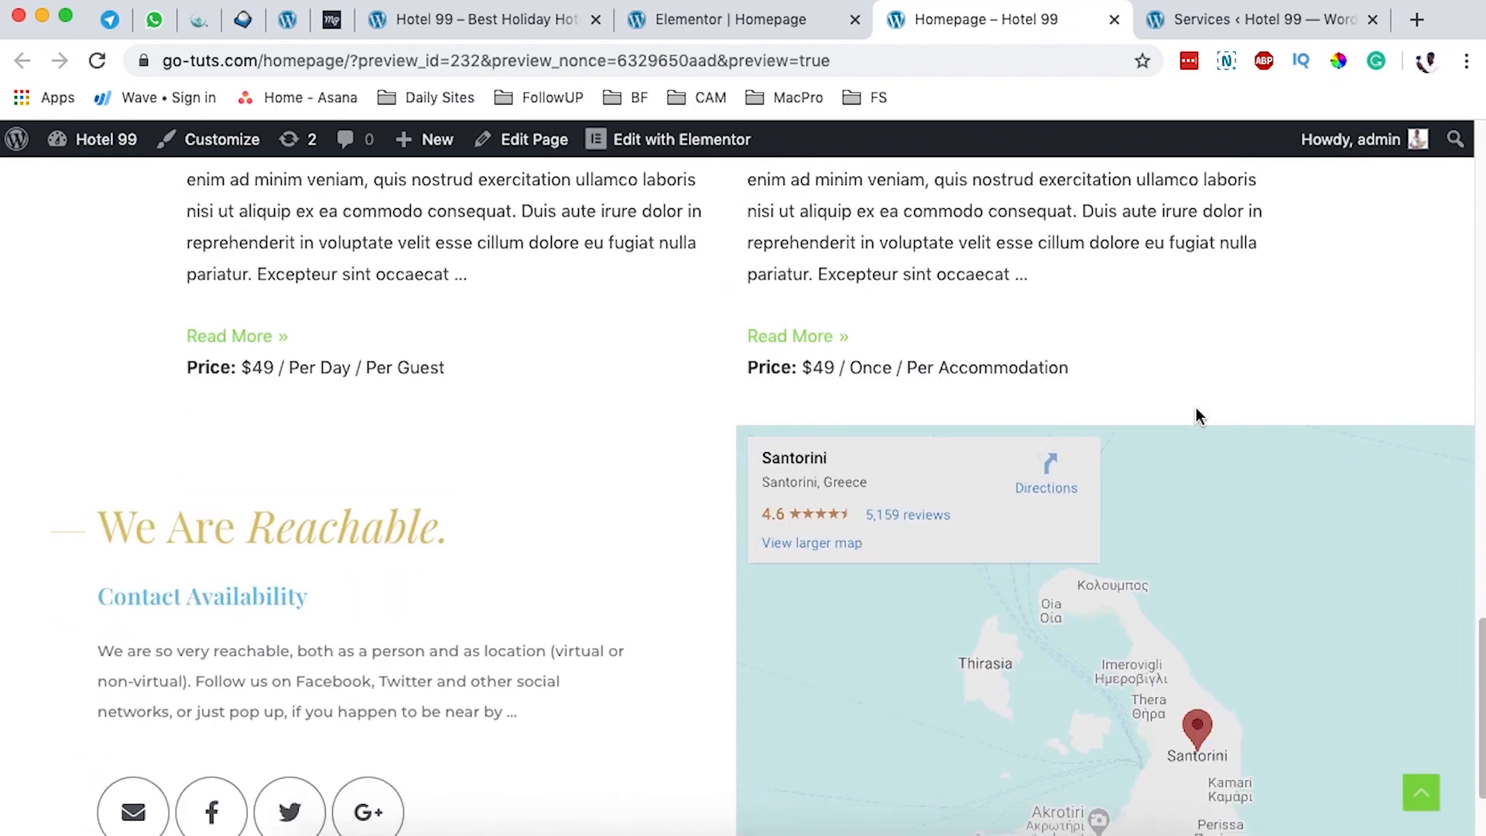
{"action": "scroll", "coordinate": [1196, 408], "scroll_direction": "up", "scroll_amount": 5}
{"action": "scroll", "coordinate": [1195, 407], "scroll_direction": "up", "scroll_amount": 13}
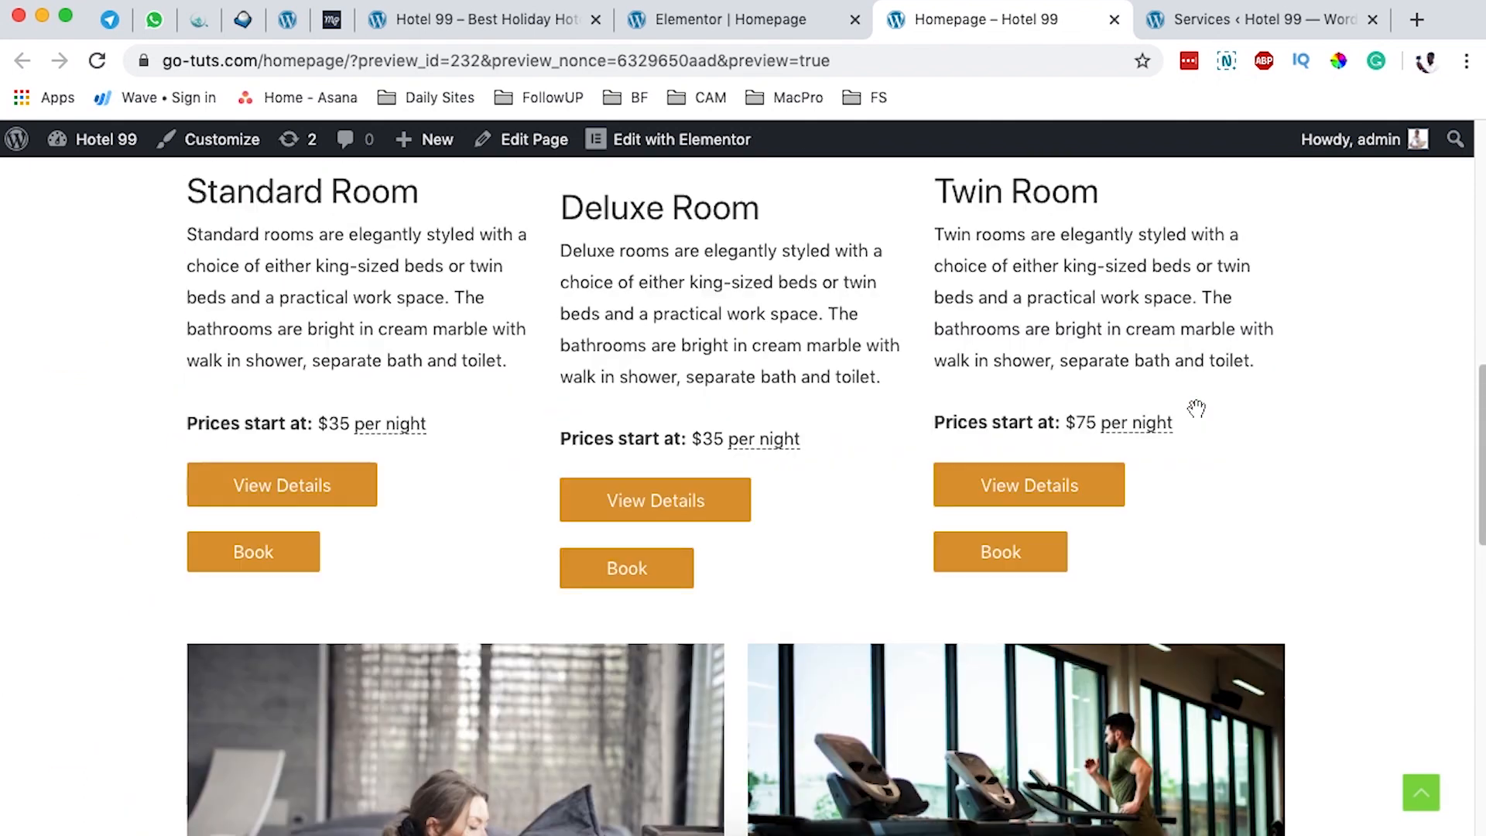
{"action": "scroll", "coordinate": [1196, 416], "scroll_direction": "up", "scroll_amount": 4}
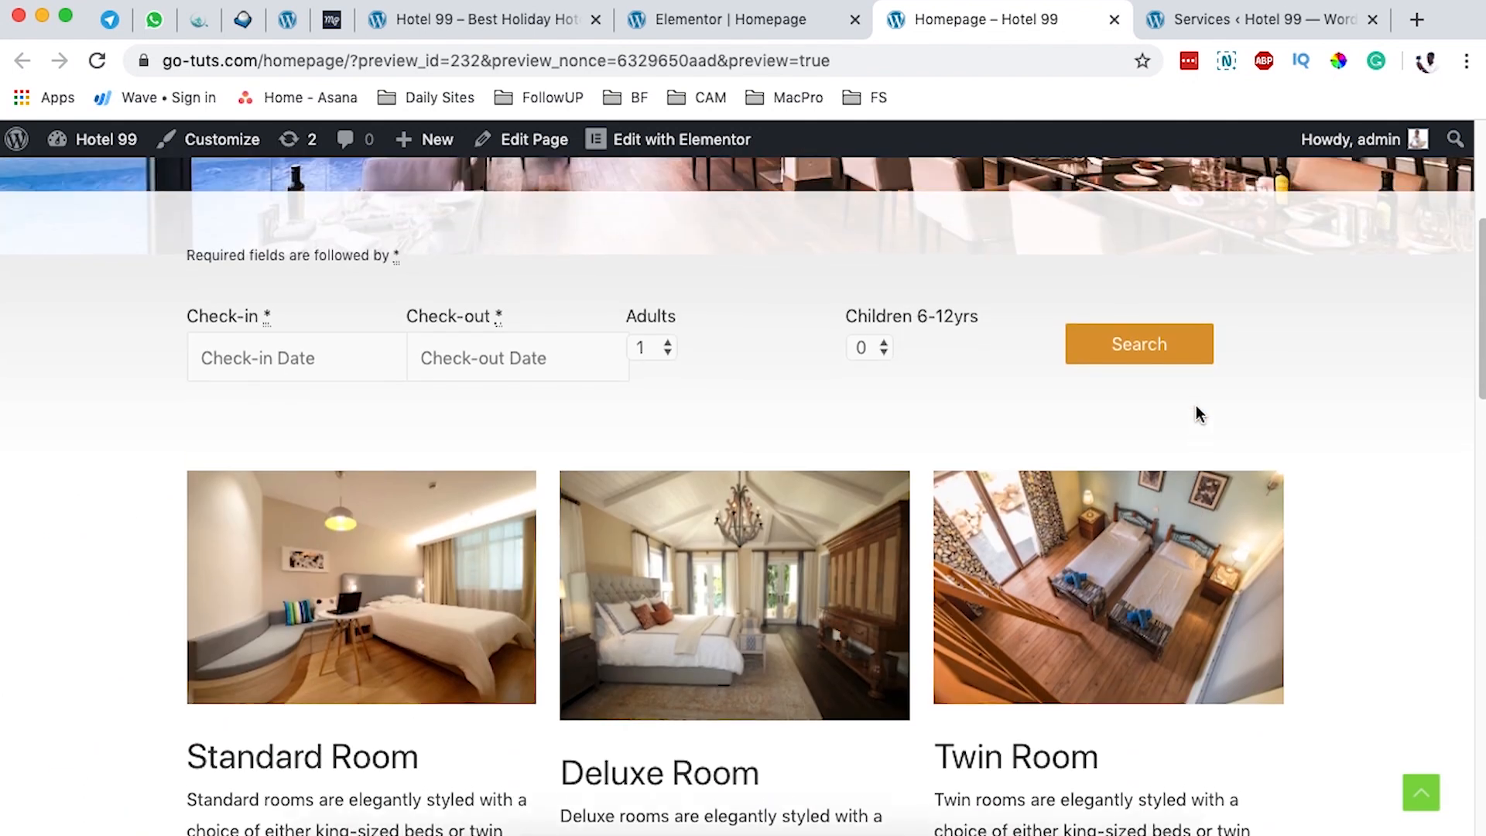
{"action": "scroll", "coordinate": [1315, 424], "scroll_direction": "down", "scroll_amount": 10}
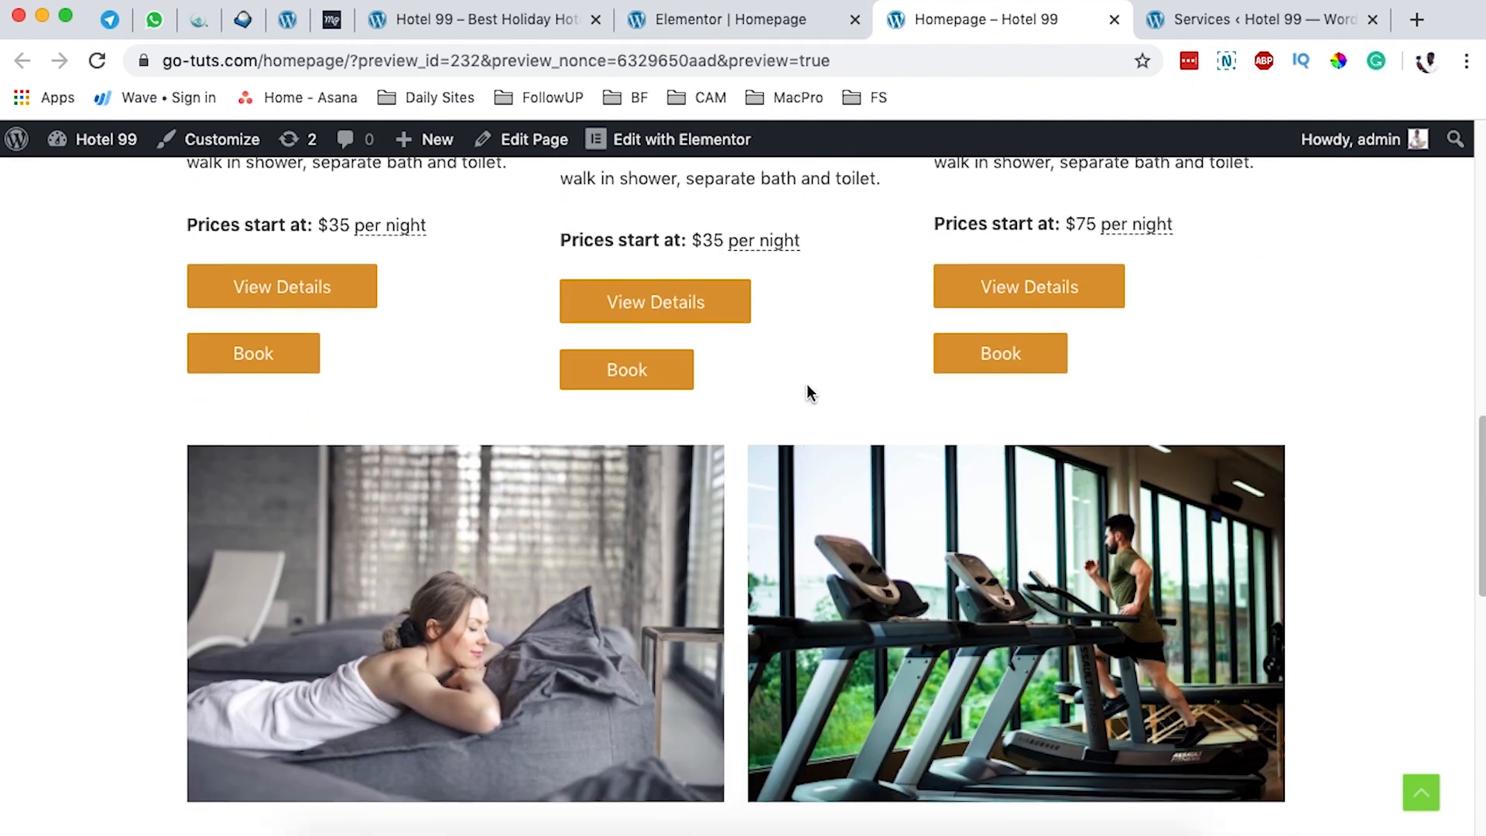
{"action": "scroll", "coordinate": [806, 383], "scroll_direction": "down", "scroll_amount": 7}
Step: Return to the Elementor editor and copy the "We Are Reachable." heading from the contact section
{"action": "left_click", "coordinate": [746, 23]}
{"action": "scroll", "coordinate": [810, 444], "scroll_direction": "down", "scroll_amount": 20}
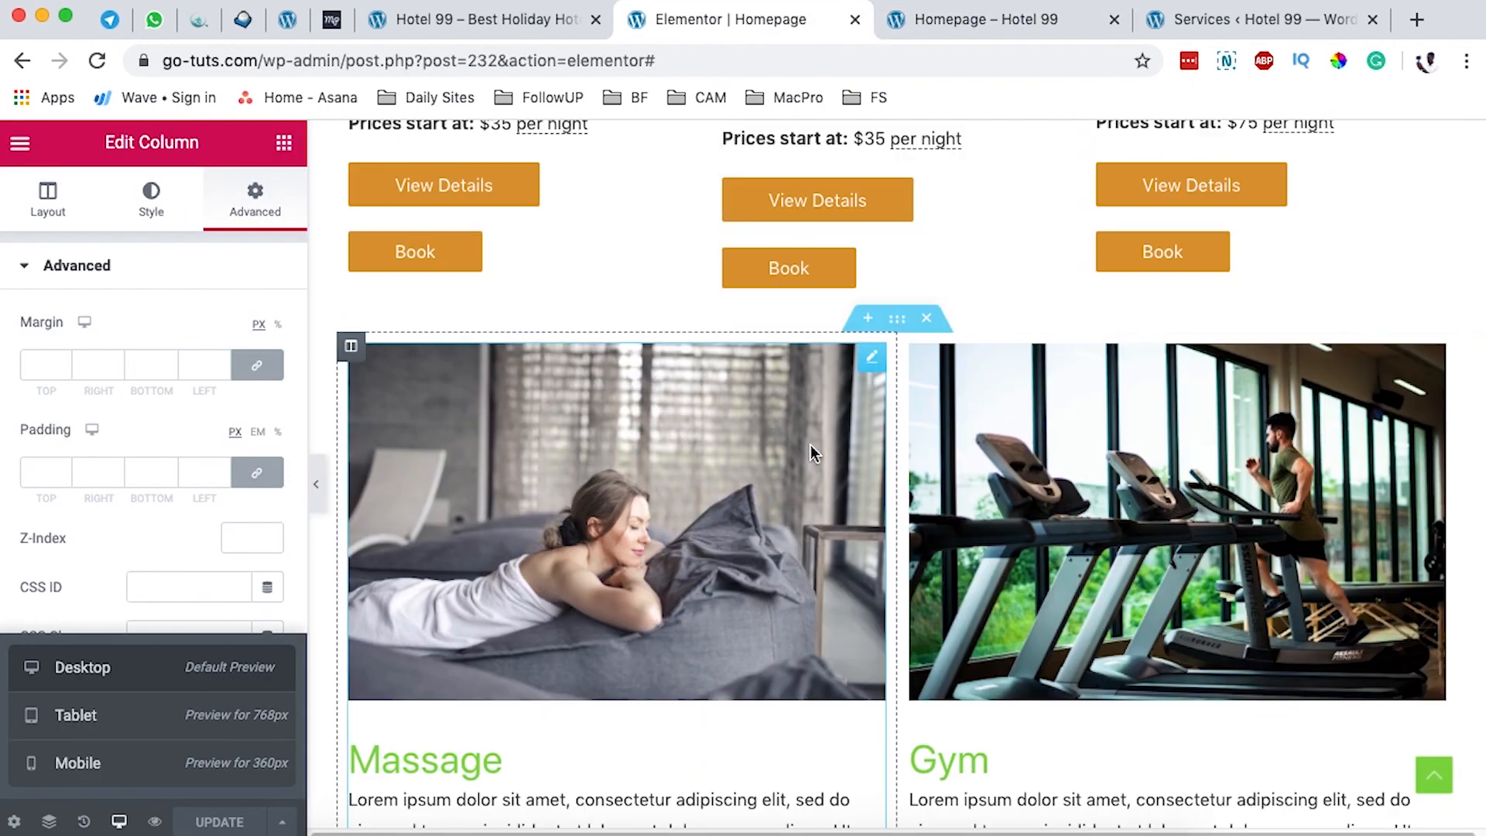
{"action": "scroll", "coordinate": [810, 444], "scroll_direction": "up", "scroll_amount": 4}
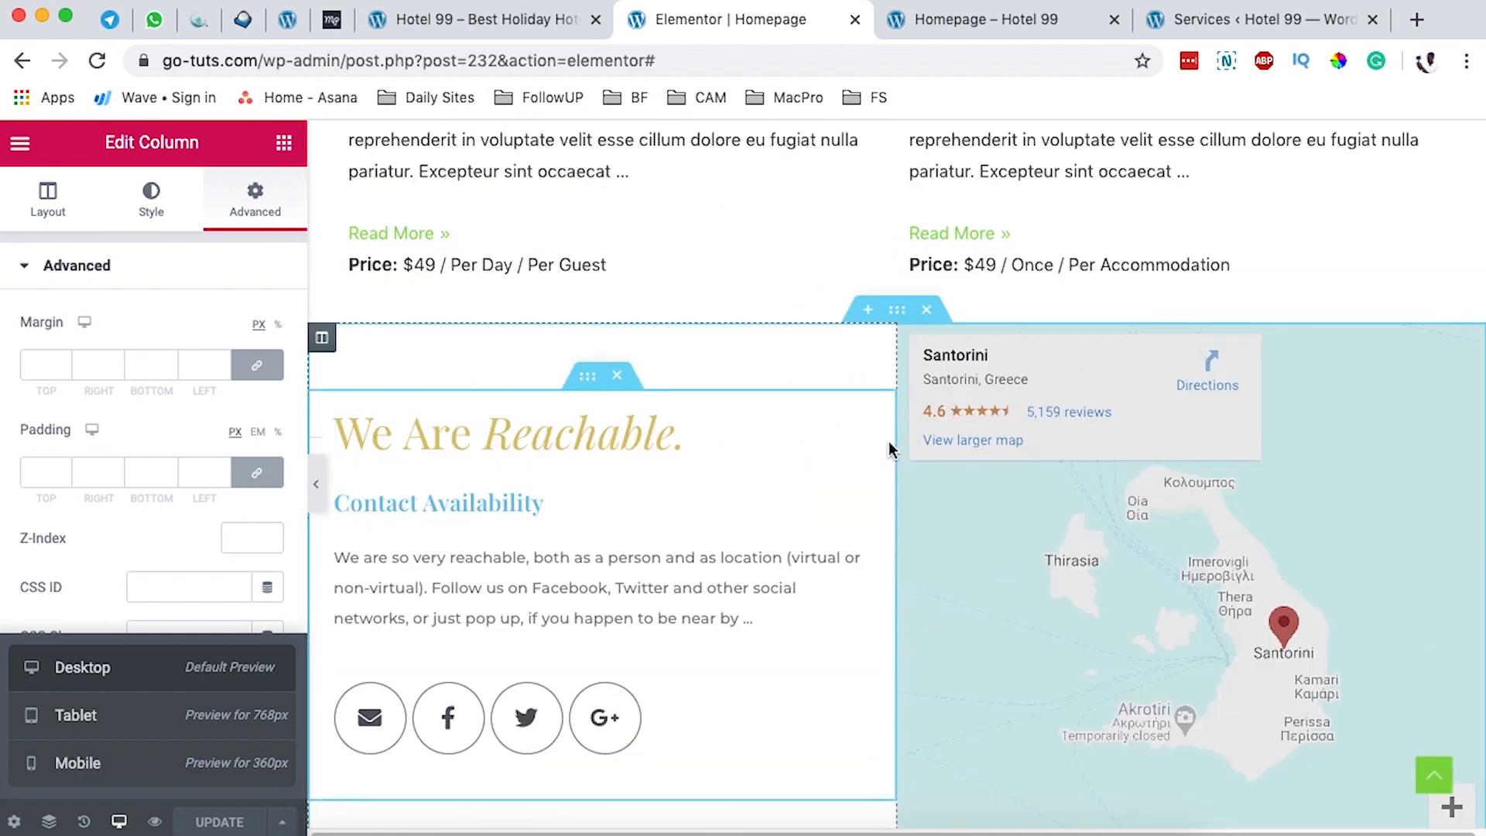
{"action": "right_click", "coordinate": [855, 414]}
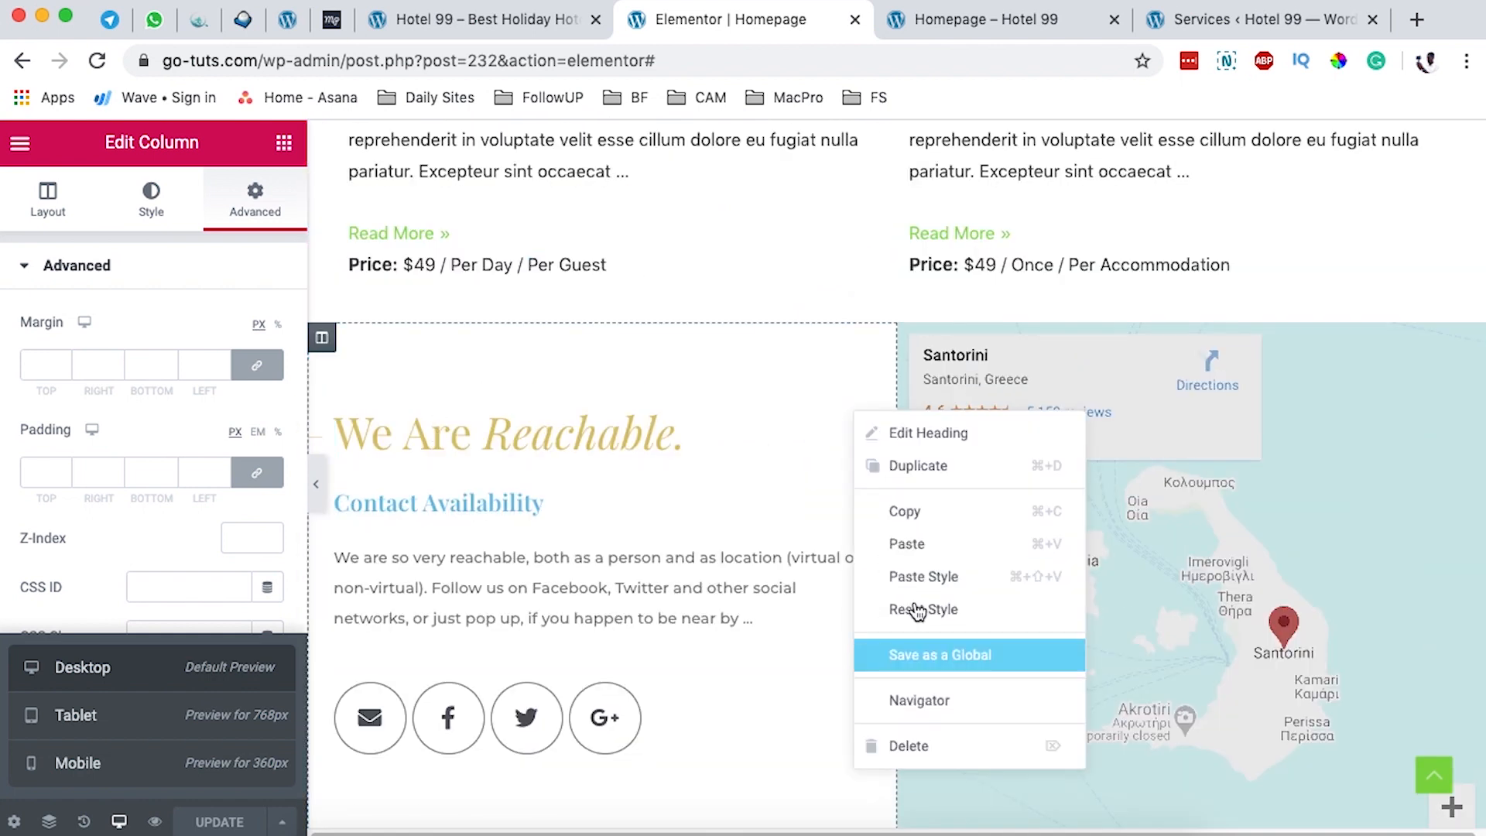
{"action": "left_click", "coordinate": [925, 517]}
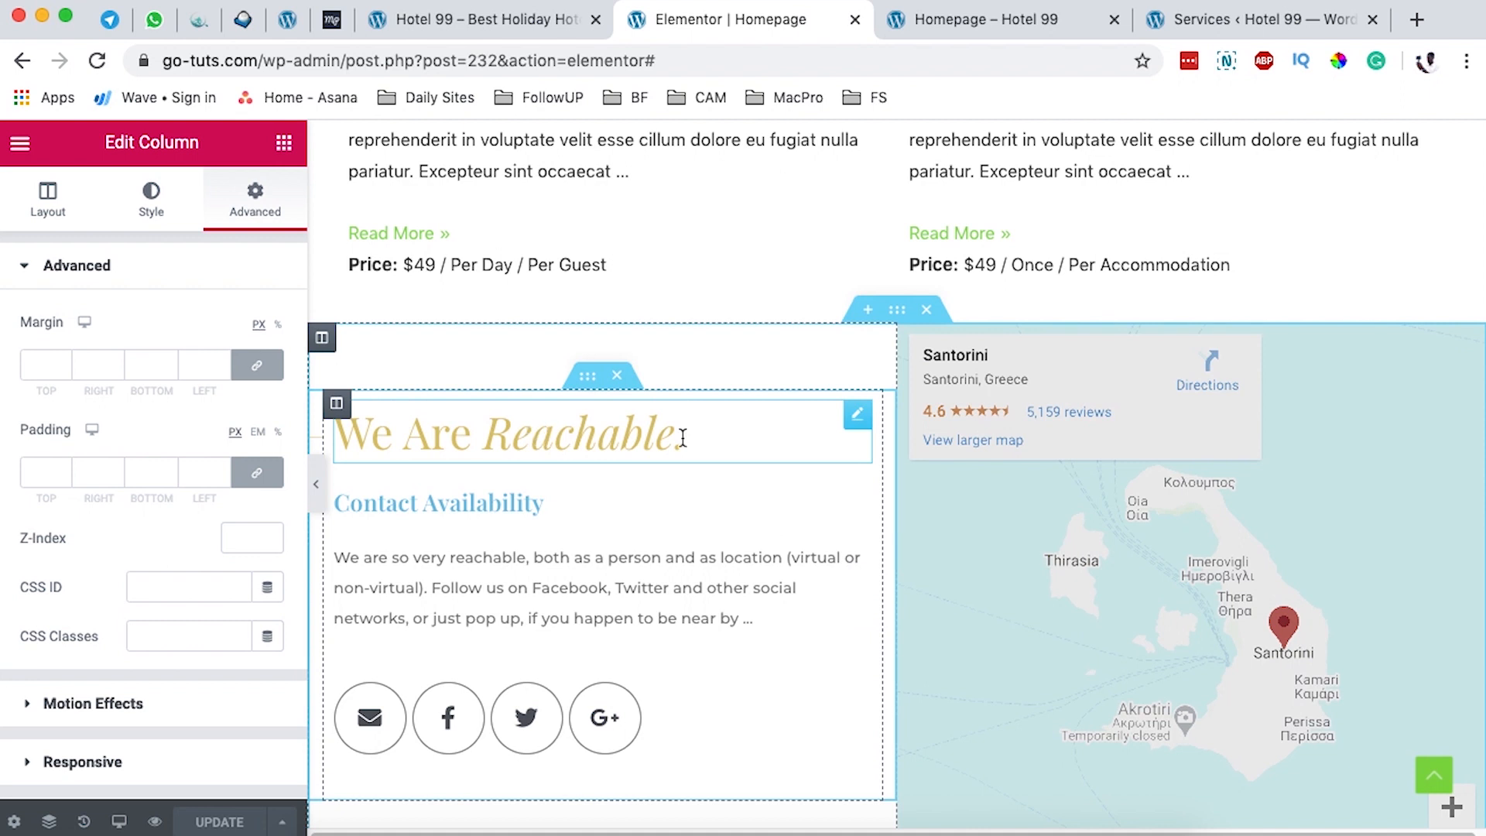
Step: Duplicate the services section that holds the Massage and Gym columns
{"action": "scroll", "coordinate": [735, 449], "scroll_direction": "up", "scroll_amount": 10}
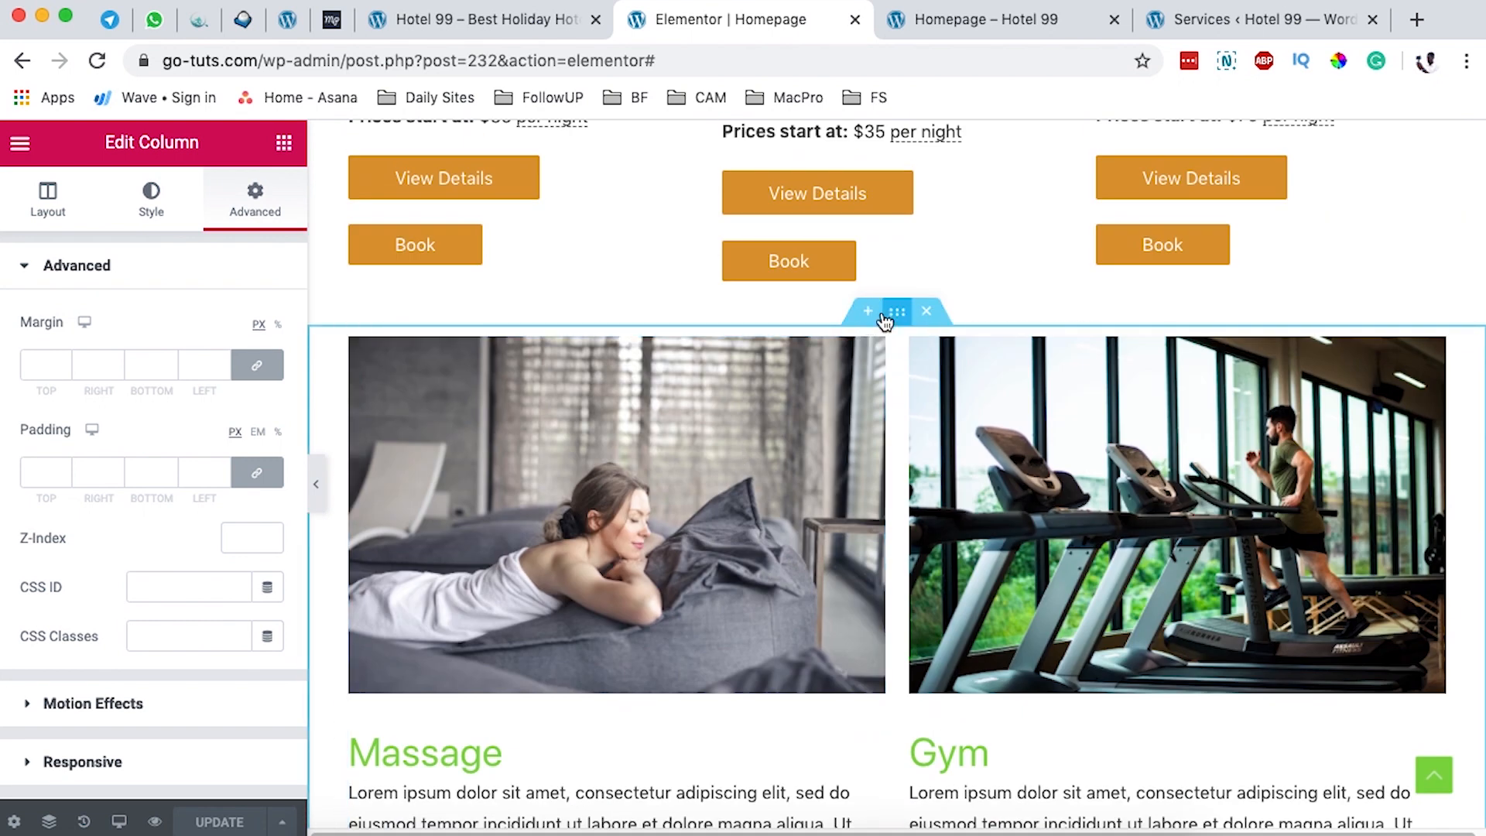
{"action": "right_click", "coordinate": [898, 313]}
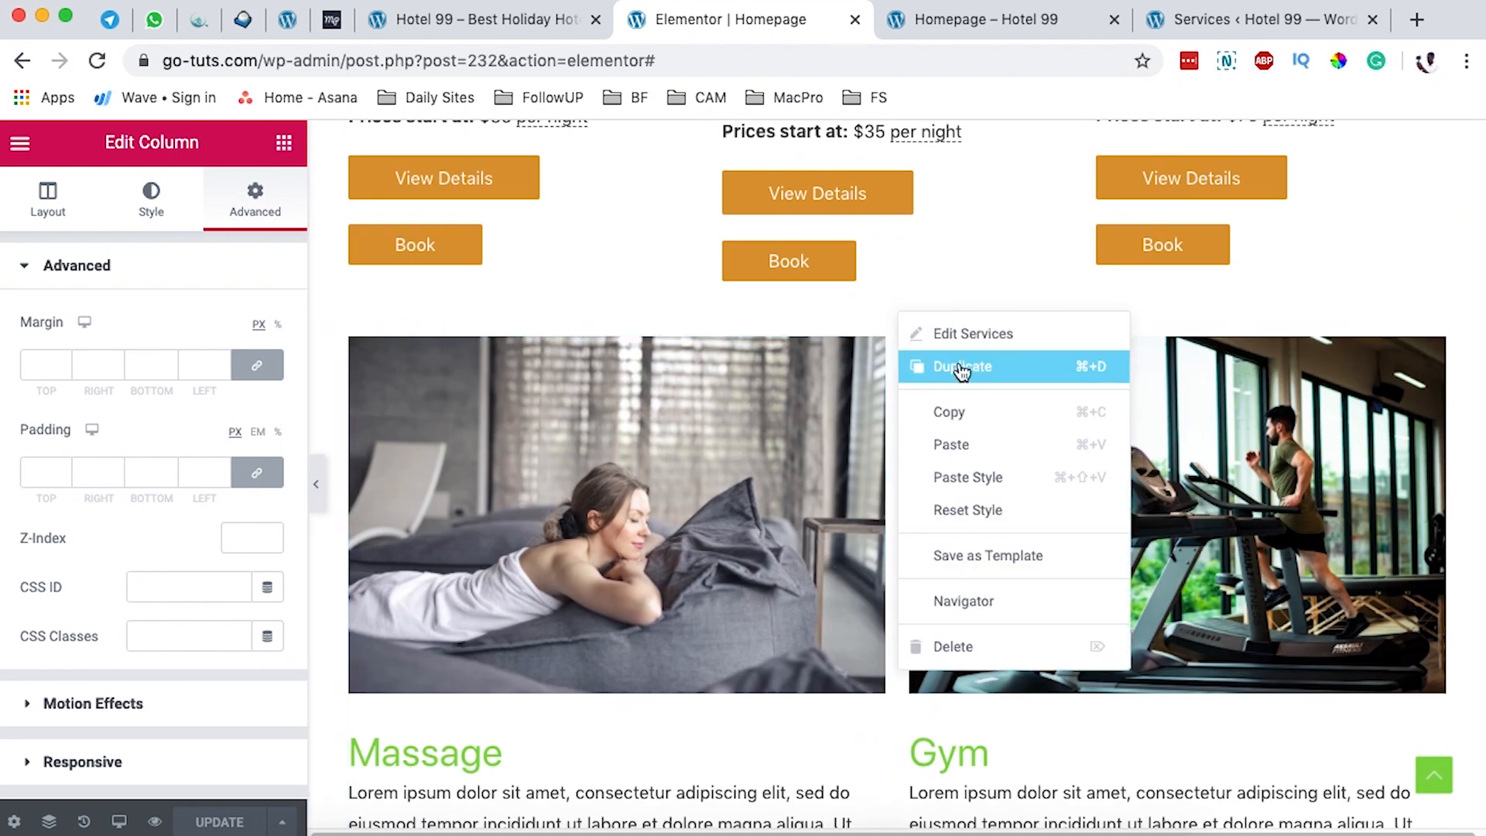
{"action": "left_click", "coordinate": [960, 368]}
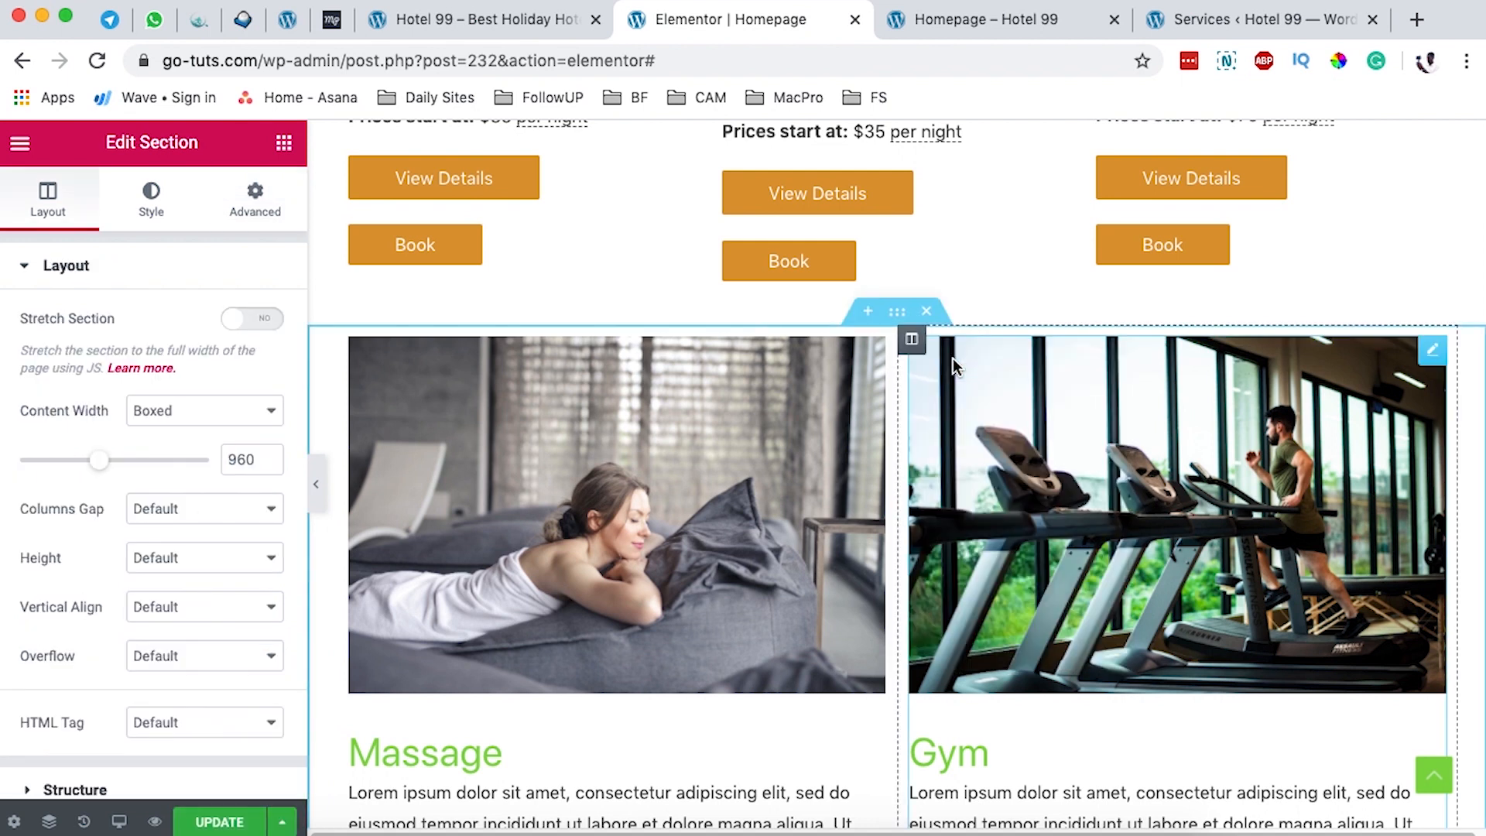
Step: Delete the Massage column and the Gym widget from the upper services section, leaving one empty column
{"action": "scroll", "coordinate": [930, 345], "scroll_direction": "down", "scroll_amount": 1}
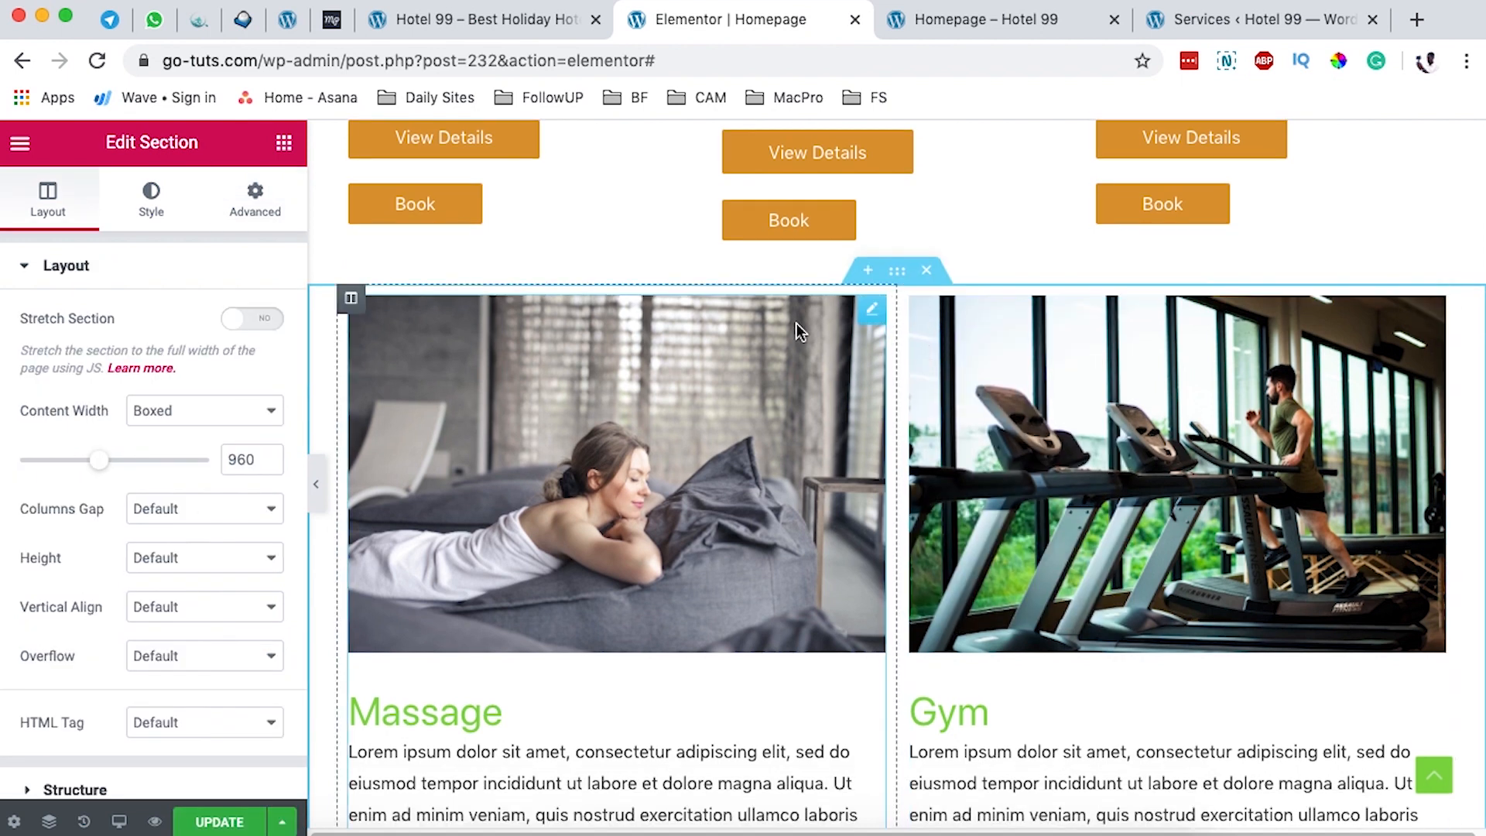
{"action": "right_click", "coordinate": [351, 299]}
{"action": "left_click", "coordinate": [438, 639]}
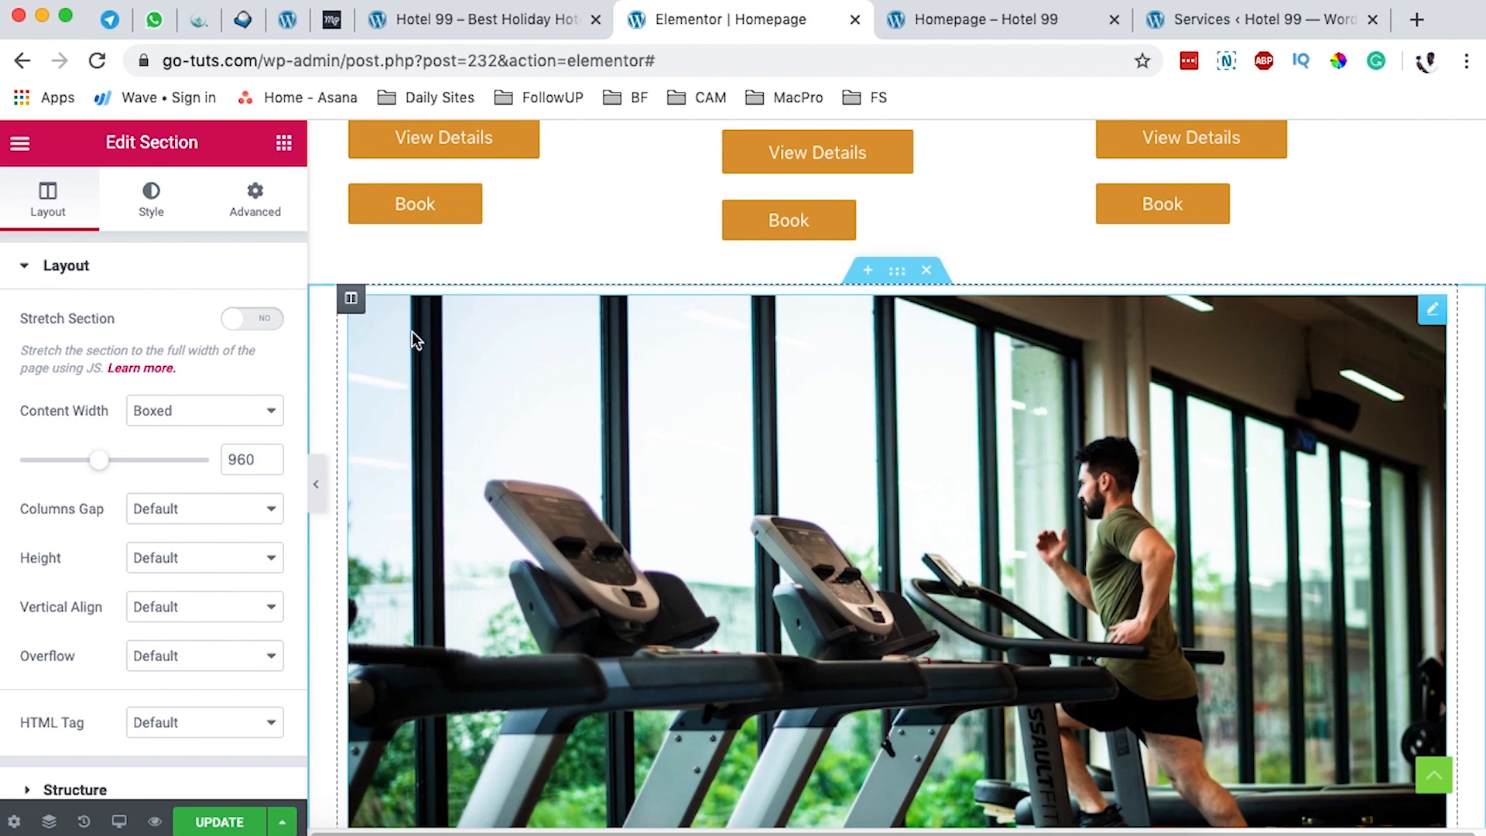
{"action": "right_click", "coordinate": [351, 300]}
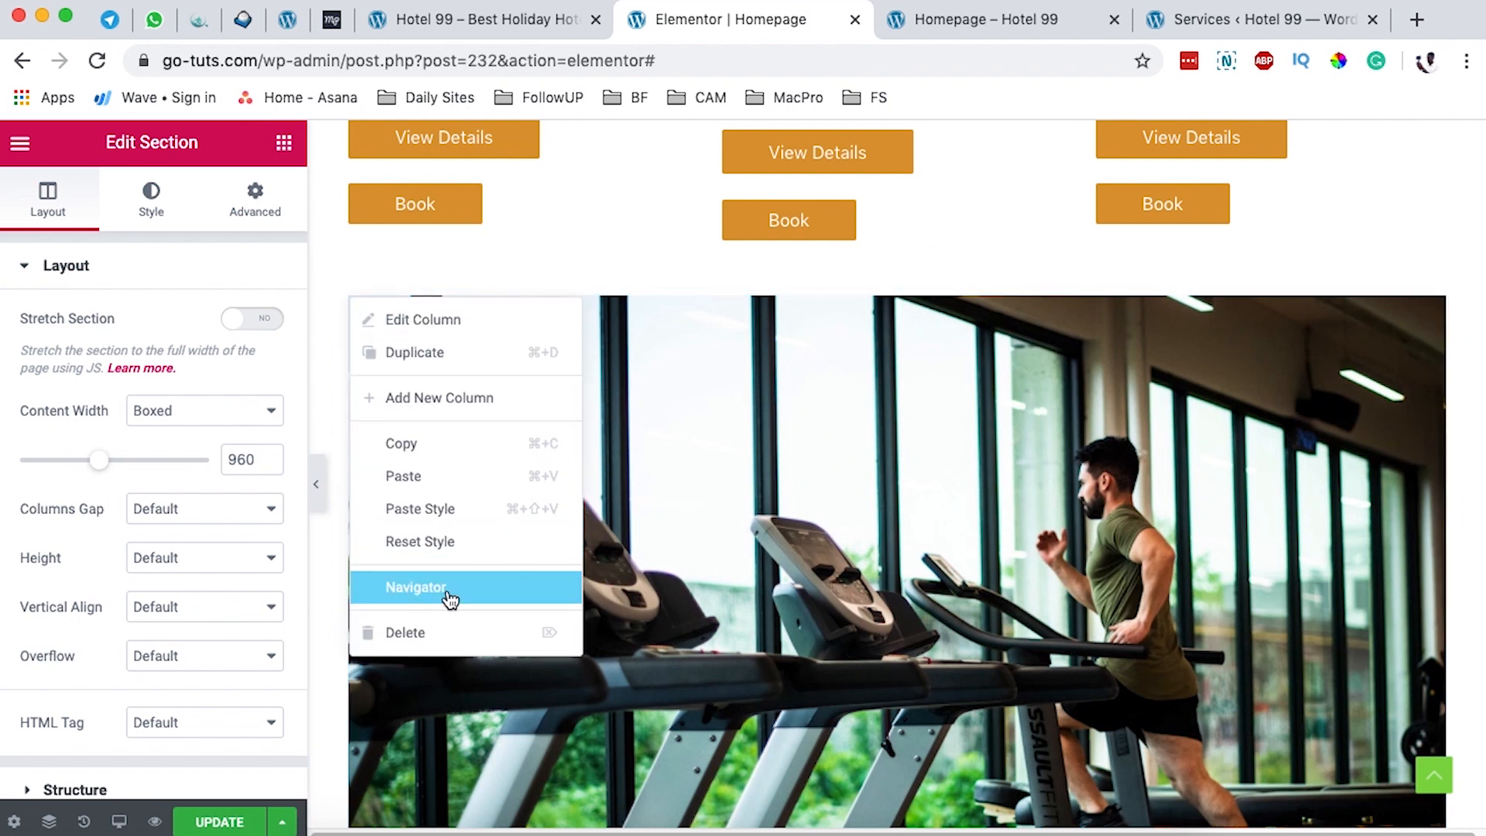
{"action": "left_click", "coordinate": [1255, 452]}
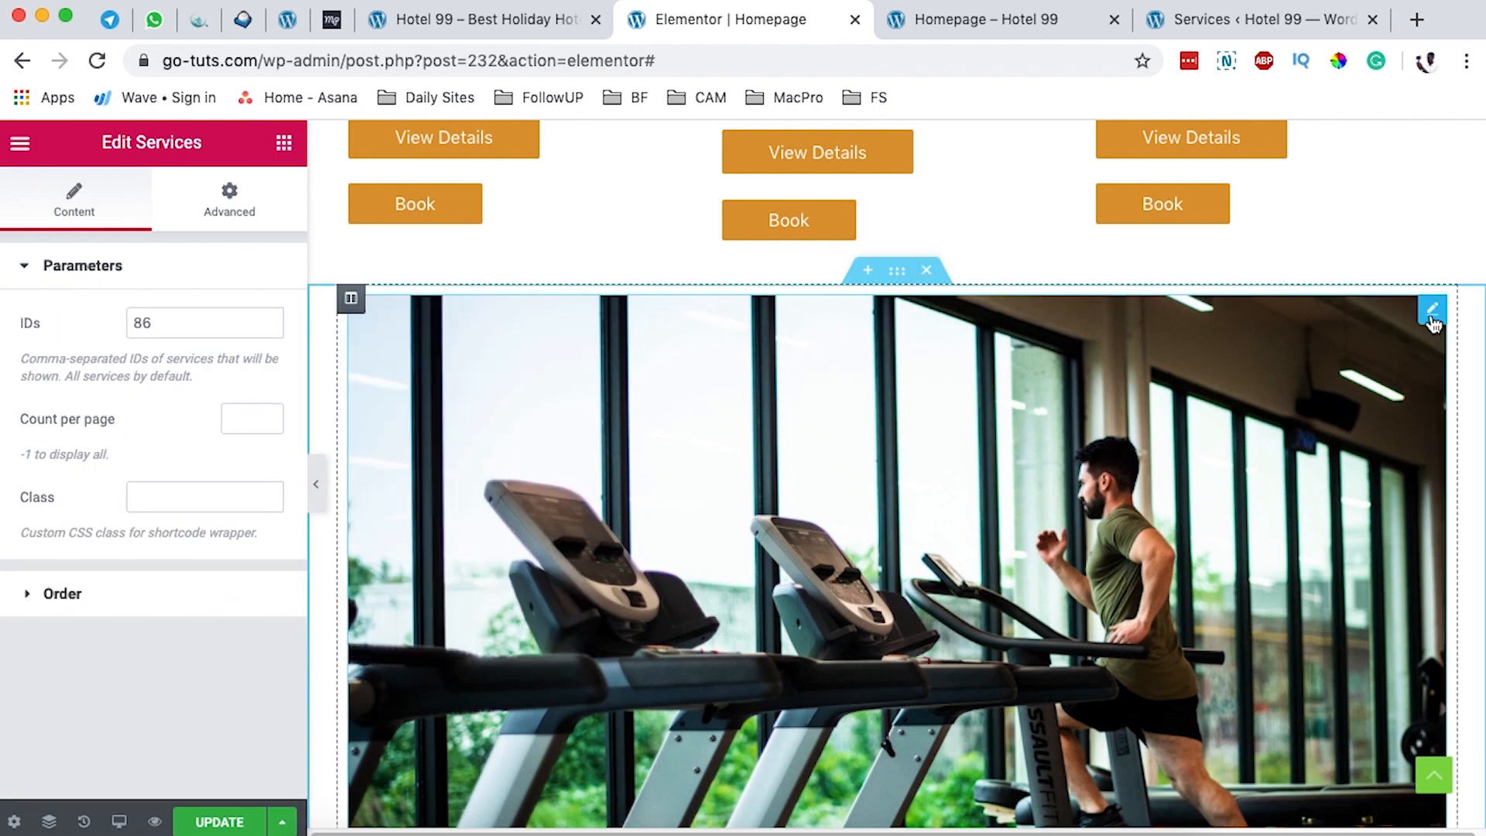
{"action": "right_click", "coordinate": [1256, 316]}
{"action": "key", "text": "super+z"}
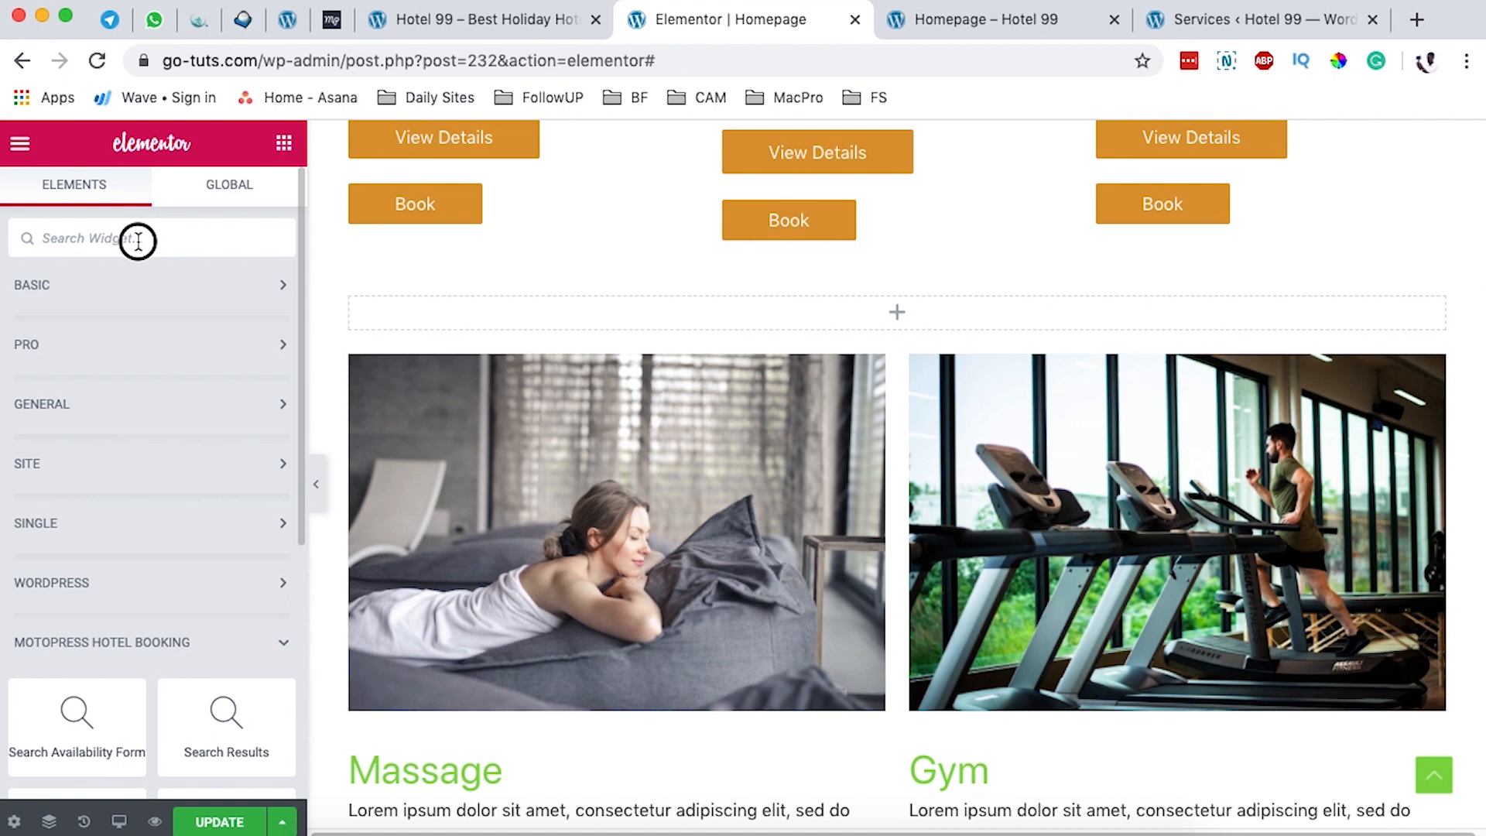
Step: Add a two-column Inner Section to the empty column above the services
{"action": "type", "text": "inn"}
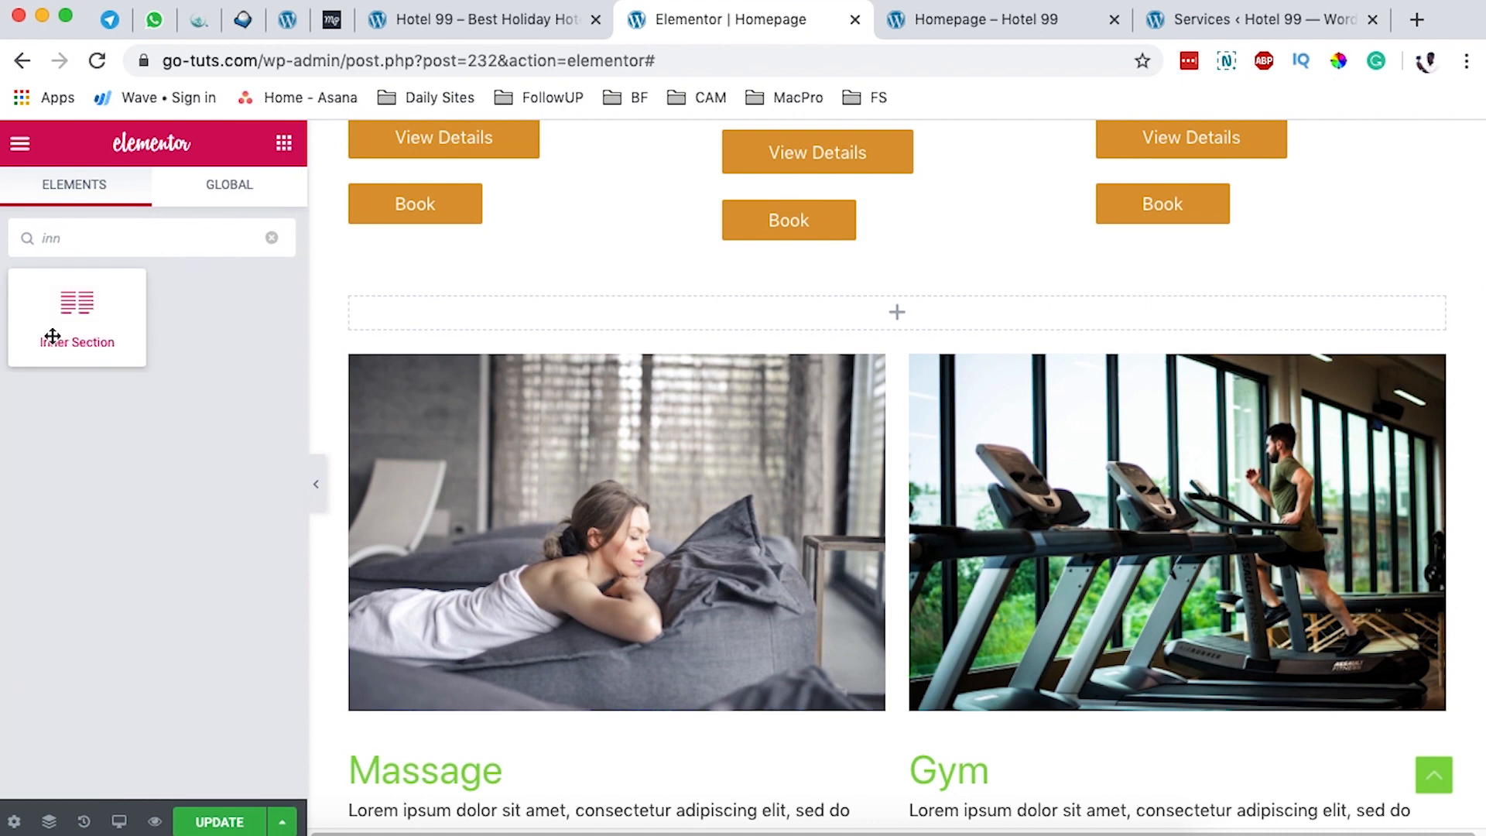
{"action": "left_click_drag", "start_coordinate": [85, 341], "coordinate": [955, 310]}
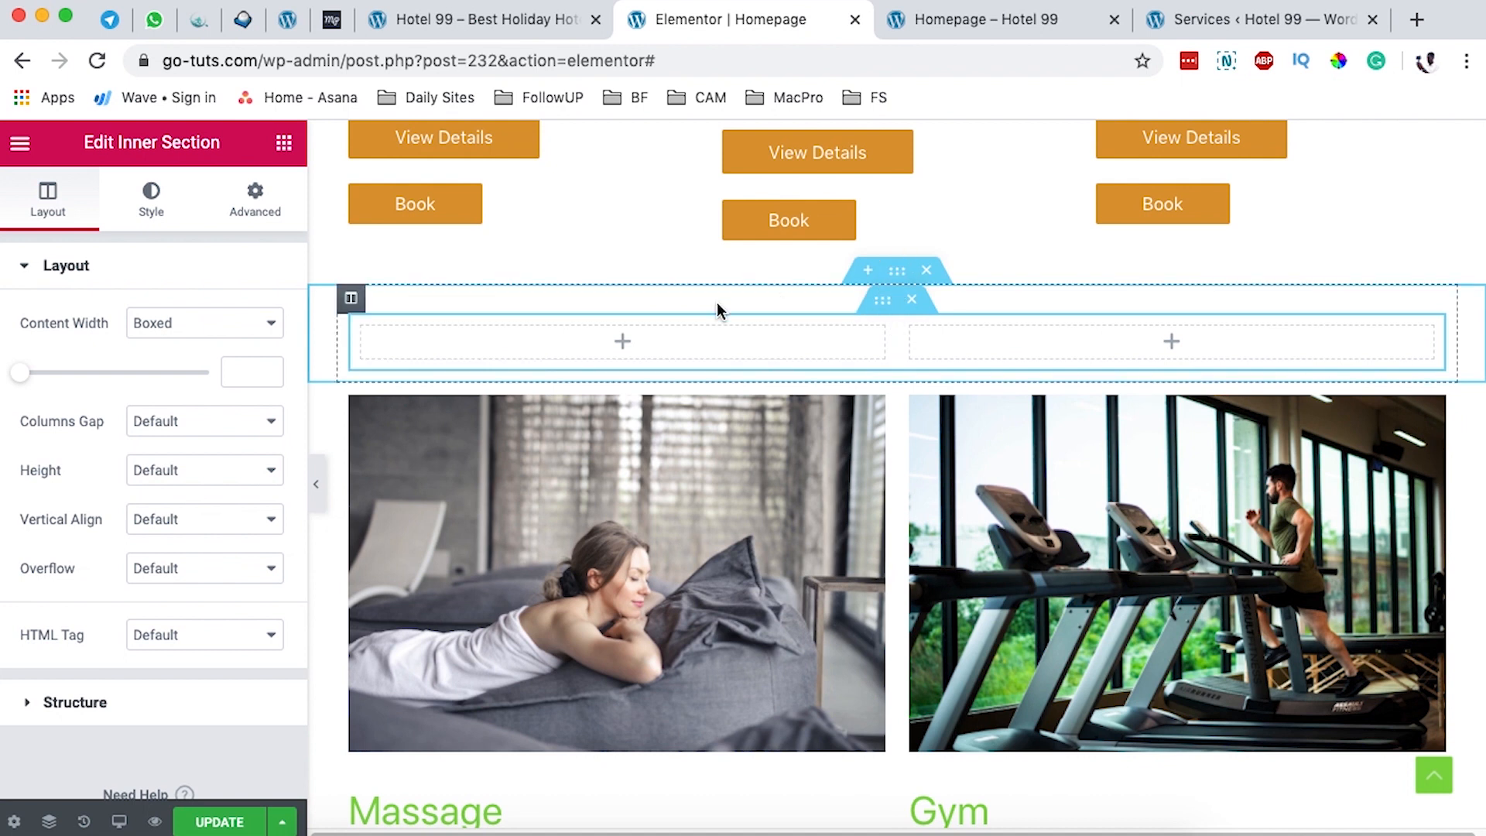
{"action": "left_click", "coordinate": [284, 144]}
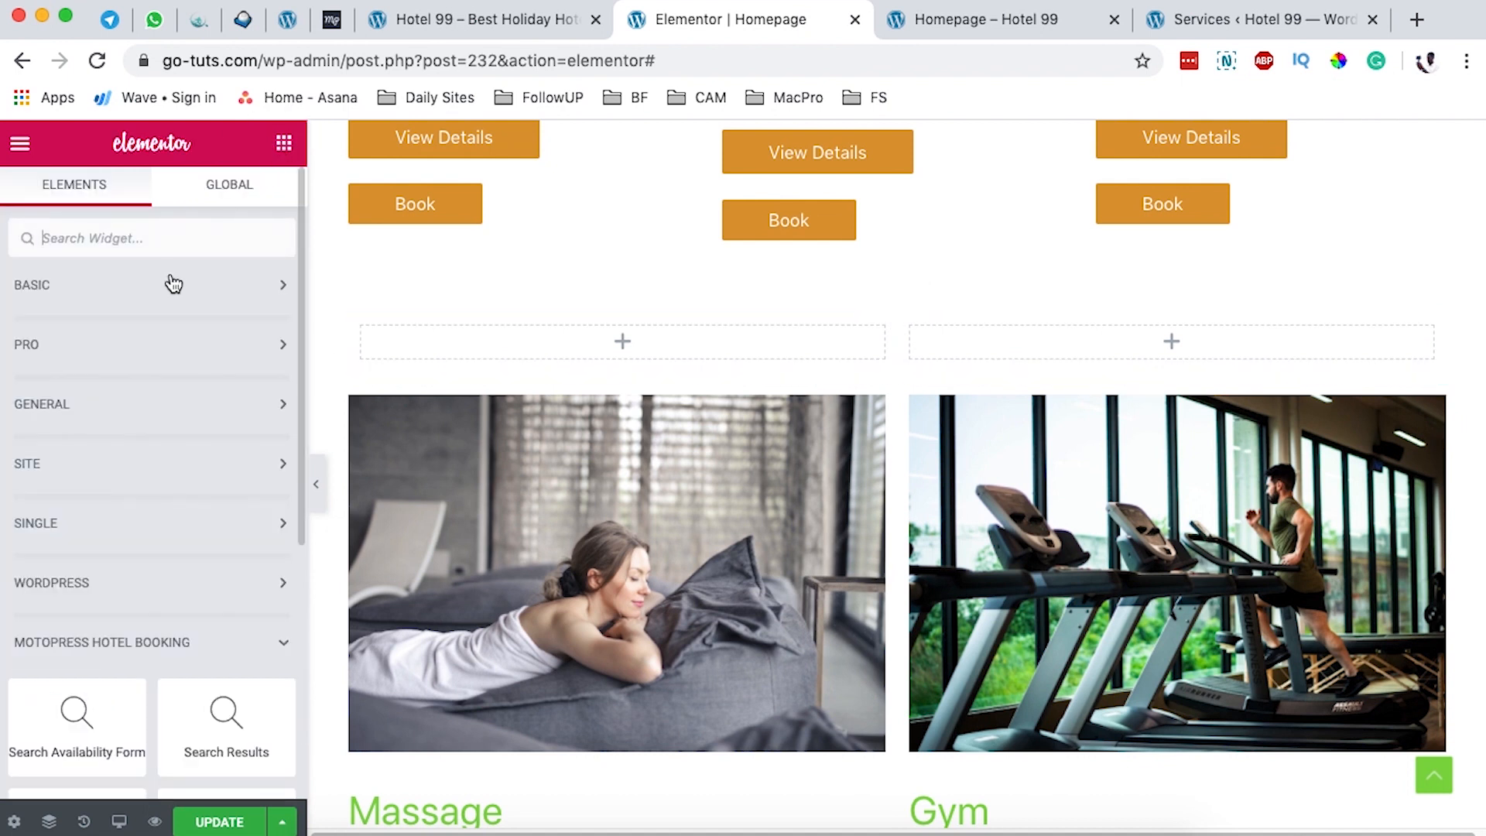
Step: Paste the copied heading into the new services section and place it above the inner section
{"action": "right_click", "coordinate": [896, 271]}
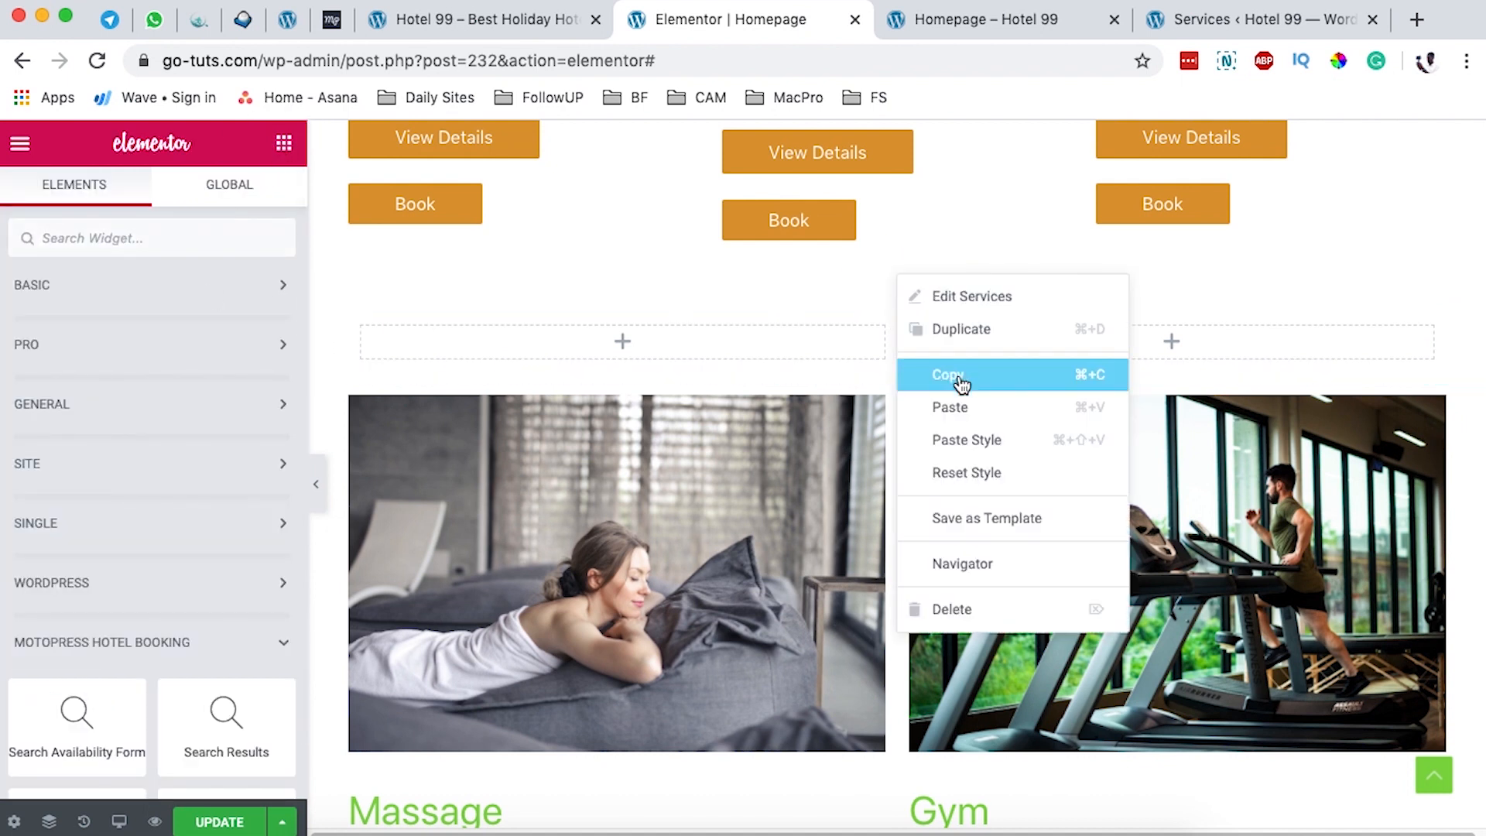
{"action": "left_click", "coordinate": [977, 415]}
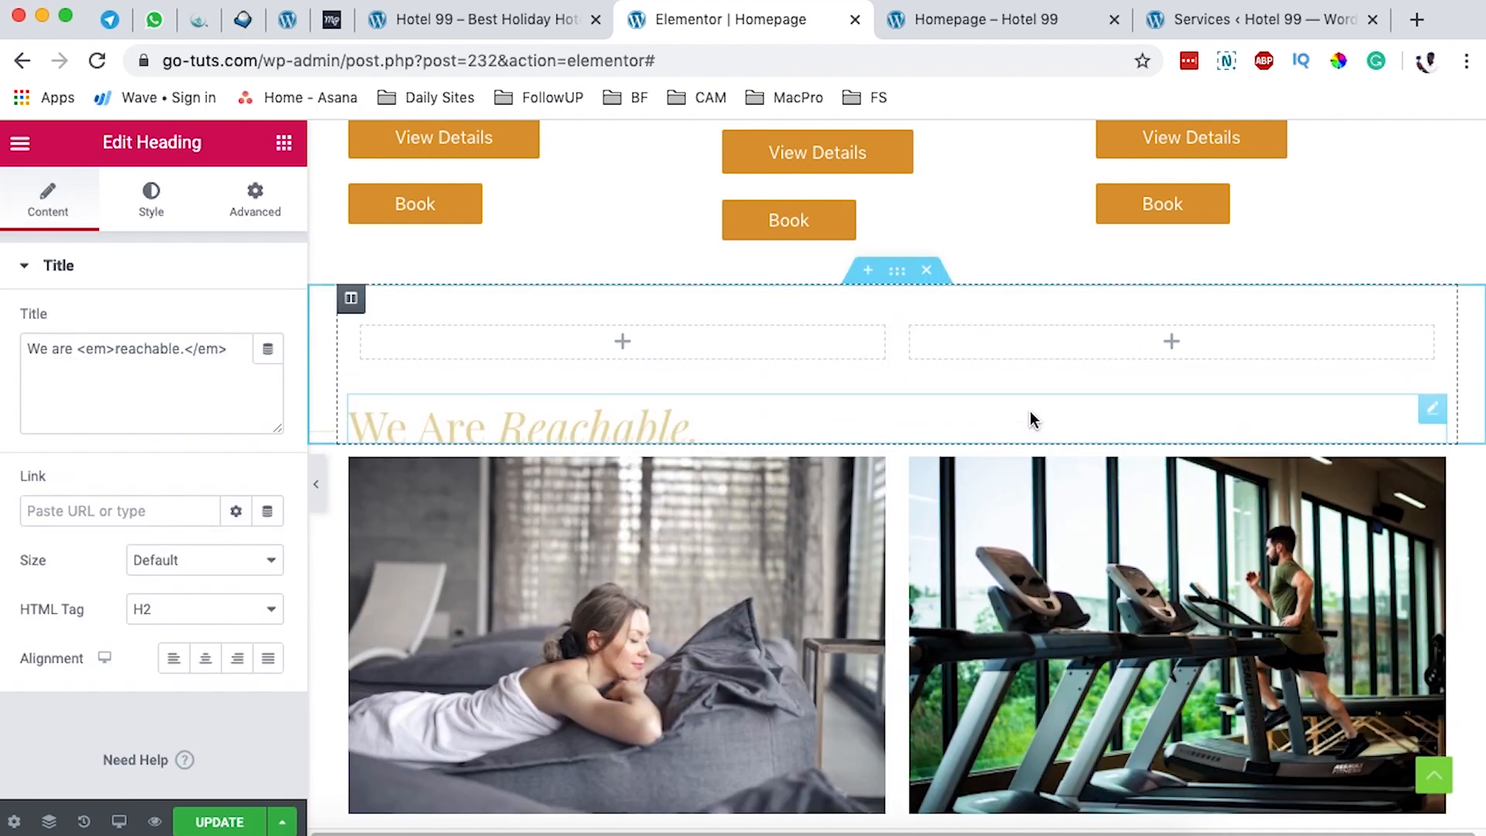
{"action": "left_click_drag", "start_coordinate": [1438, 395], "coordinate": [1421, 285]}
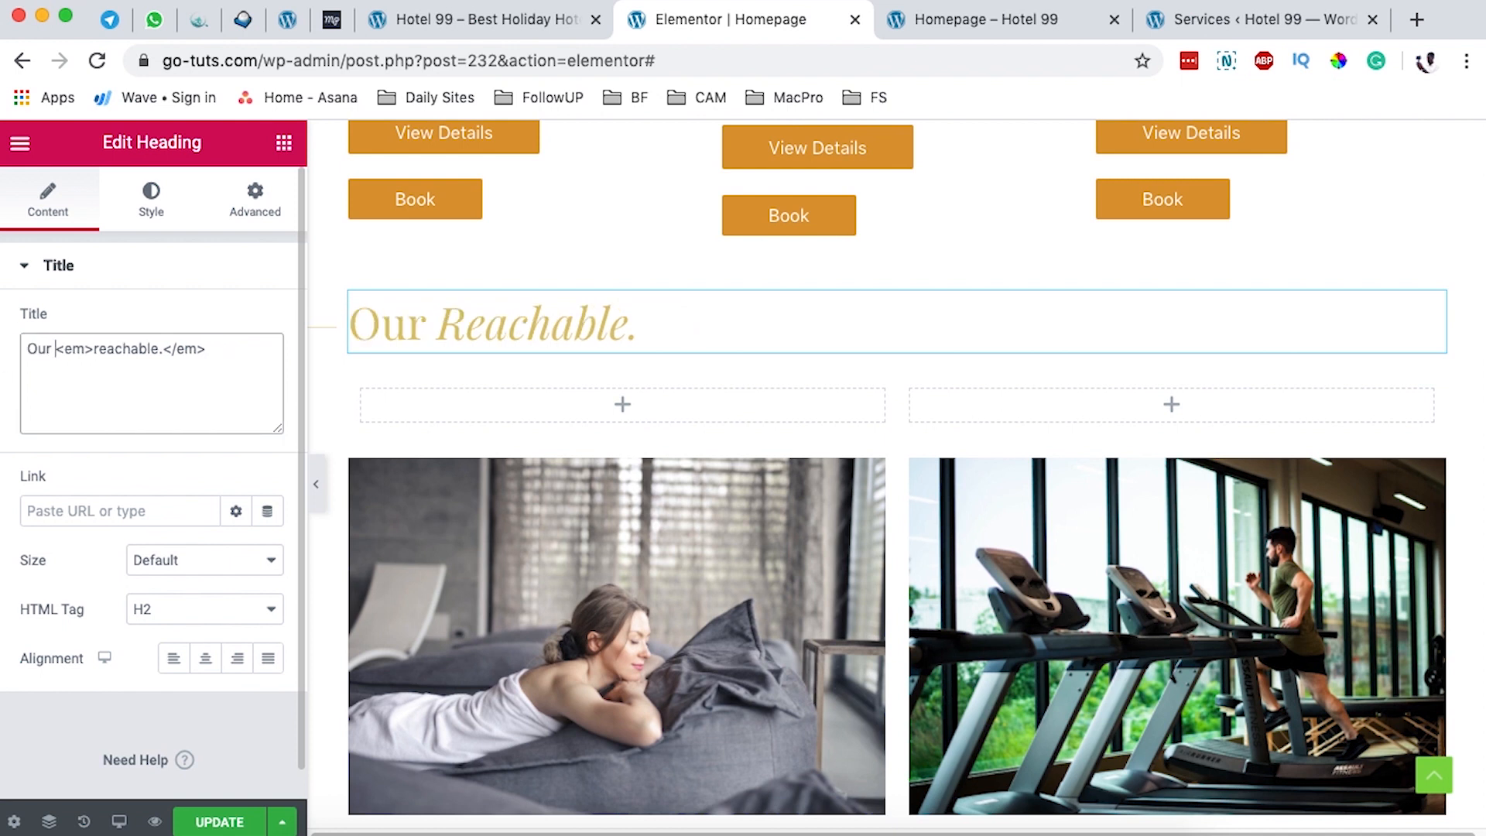
Step: Change the pasted heading's title to "Our Extra<em>services.</em>"
{"action": "type", "text": "Ex"}
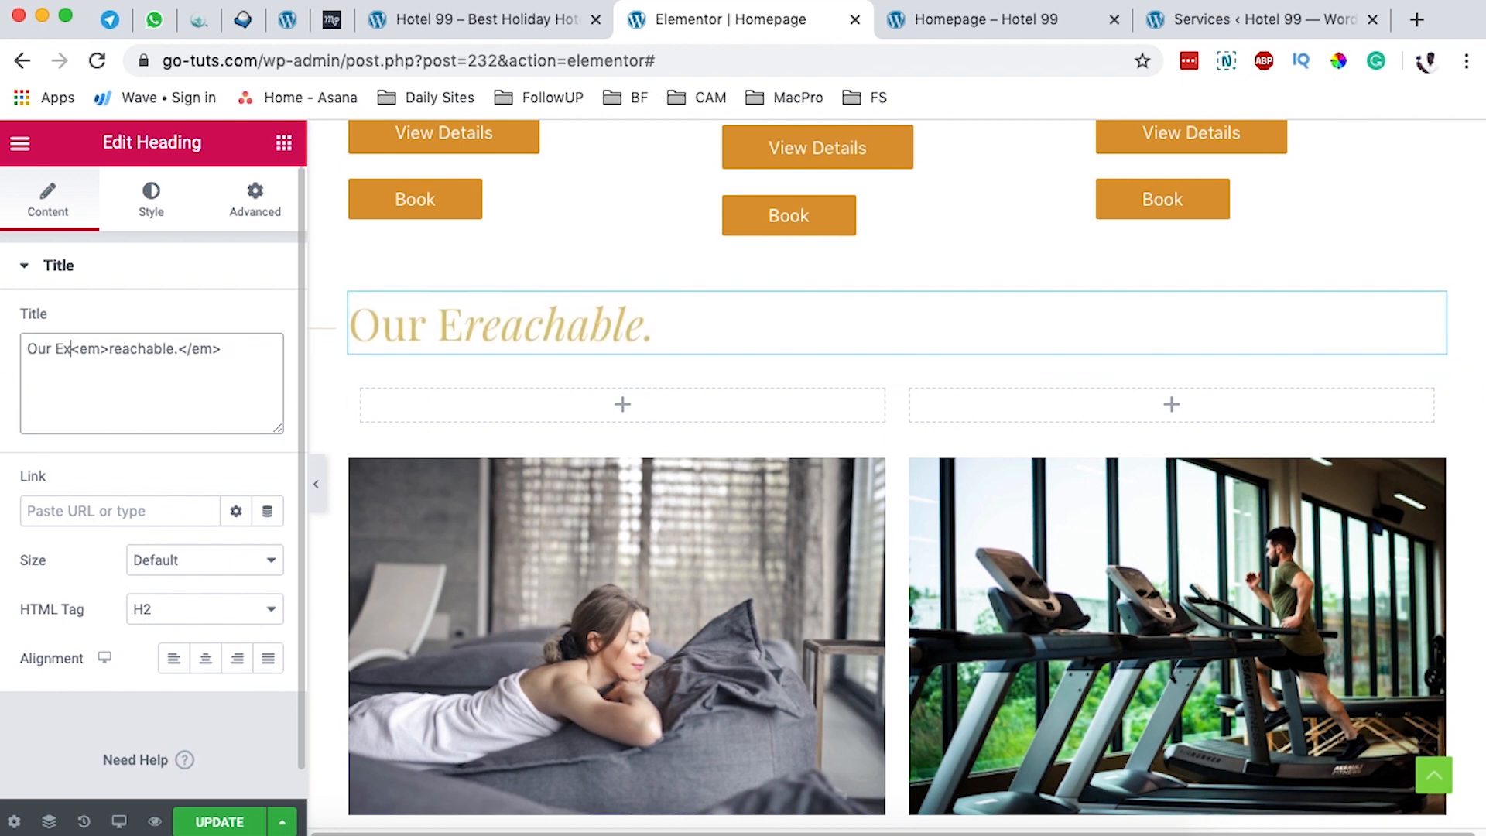
{"action": "type", "text": "tra<em>"}
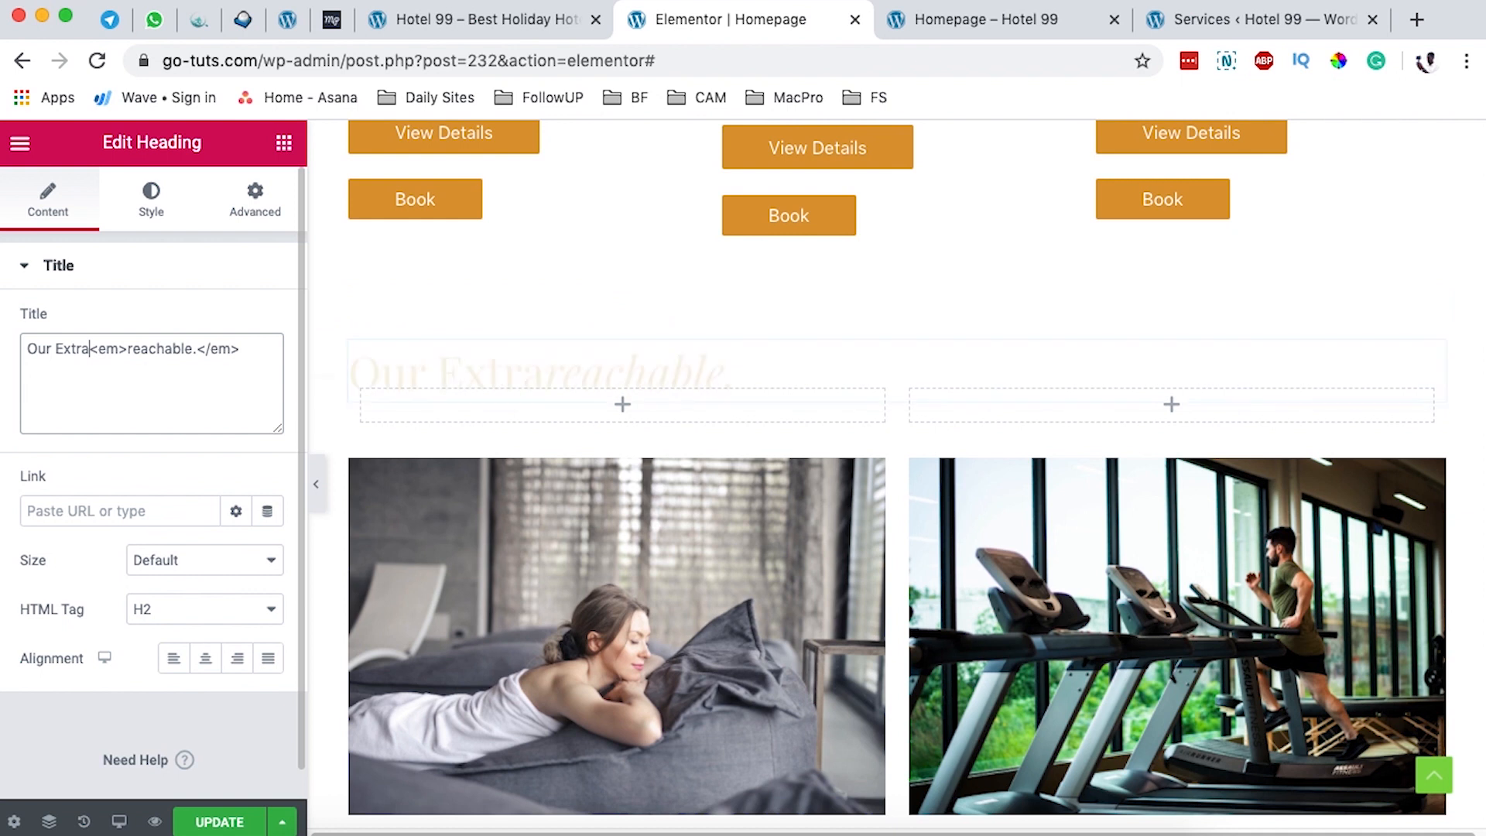
{"action": "type", "text": "services"}
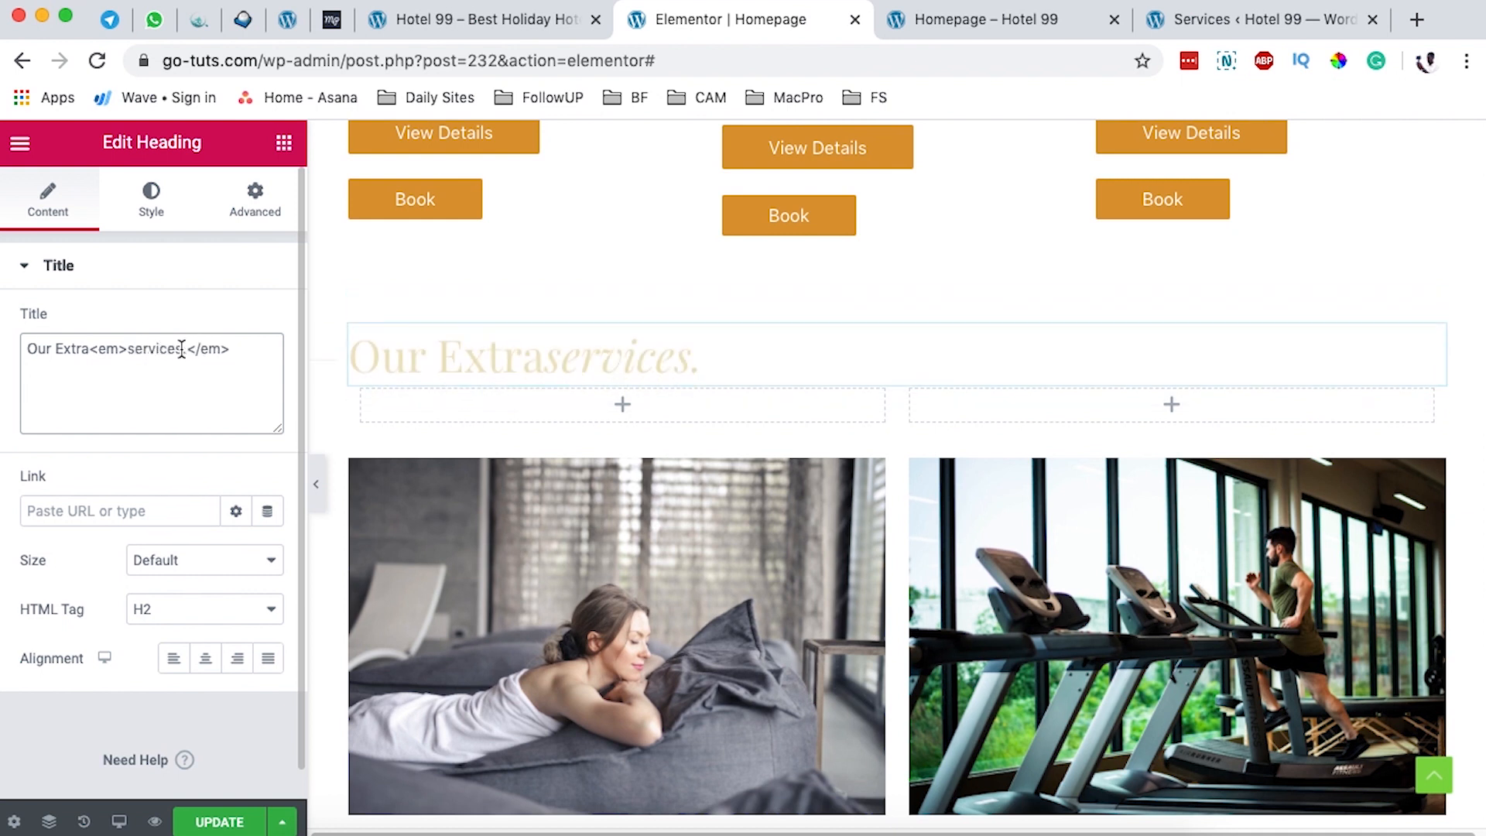
Step: Copy the Massage services widget from the section below and paste it into the inner section's first column
{"action": "scroll", "coordinate": [893, 446], "scroll_direction": "down", "scroll_amount": 1}
{"action": "scroll", "coordinate": [892, 447], "scroll_direction": "down", "scroll_amount": 1}
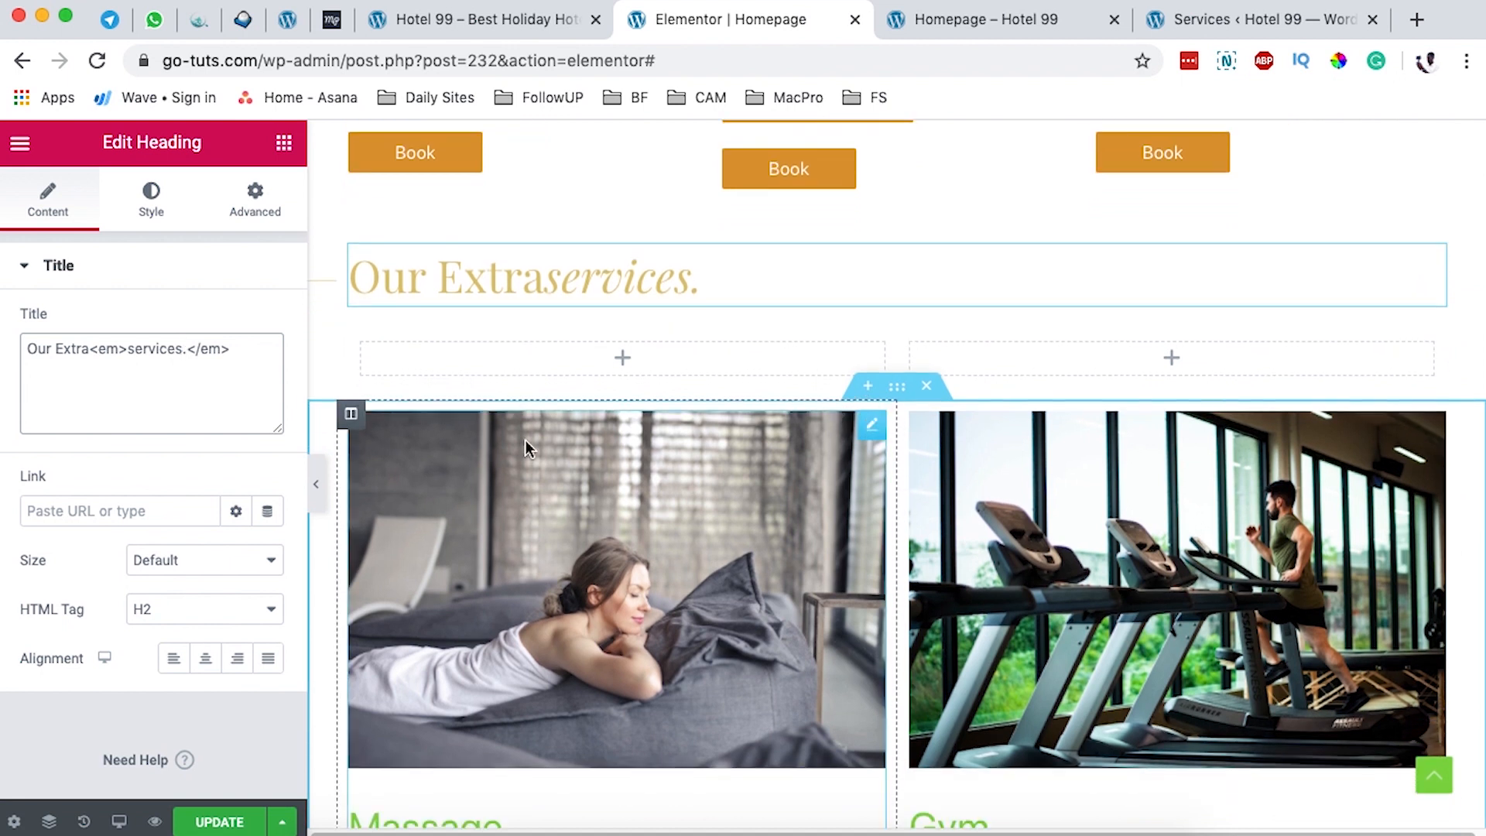
{"action": "scroll", "coordinate": [1303, 487], "scroll_direction": "down", "scroll_amount": 4}
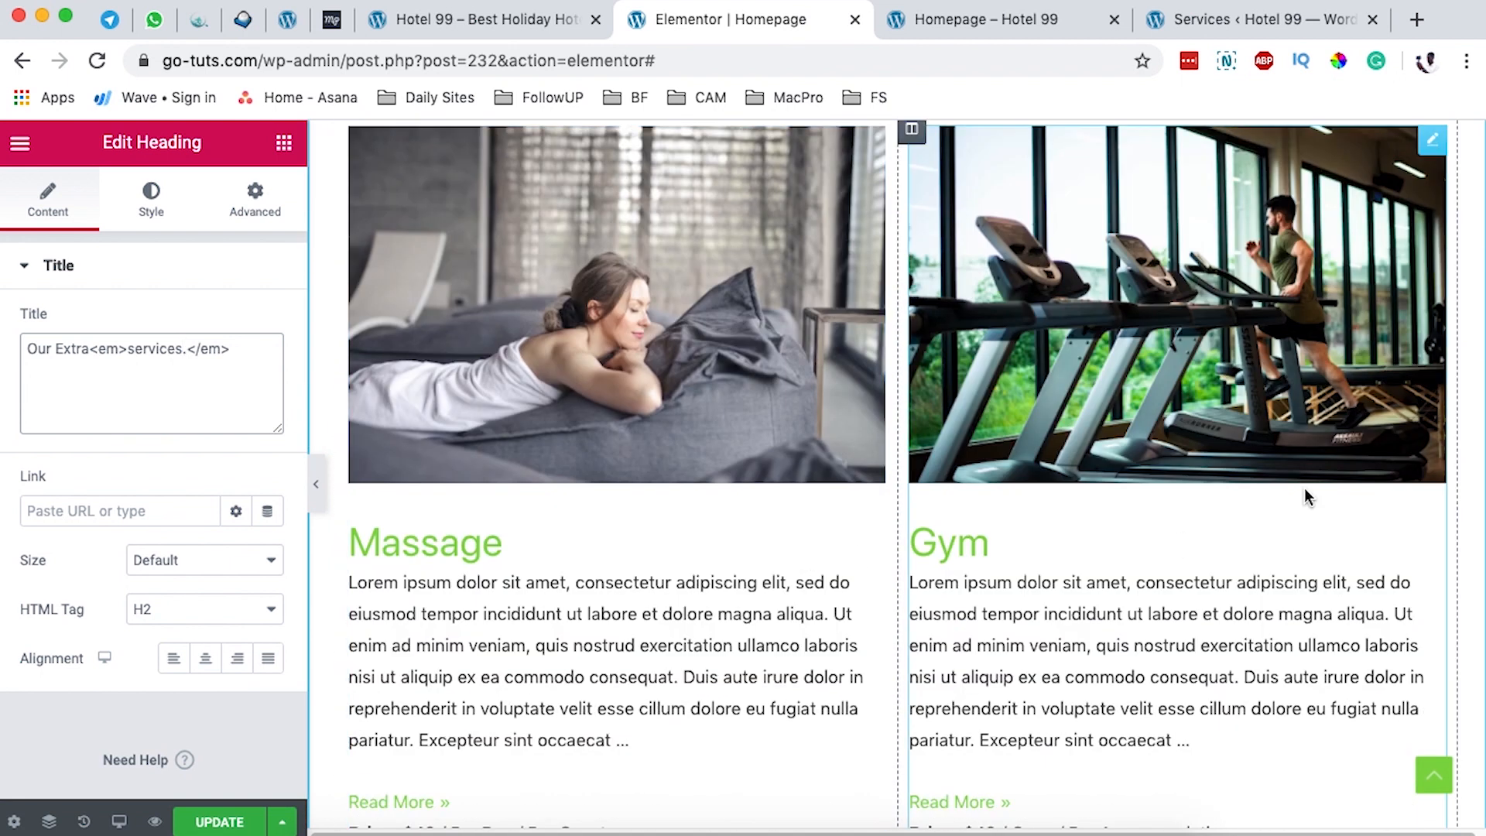
{"action": "scroll", "coordinate": [1368, 453], "scroll_direction": "up", "scroll_amount": 8}
{"action": "scroll", "coordinate": [782, 627], "scroll_direction": "down", "scroll_amount": 2}
{"action": "scroll", "coordinate": [828, 573], "scroll_direction": "down", "scroll_amount": 3}
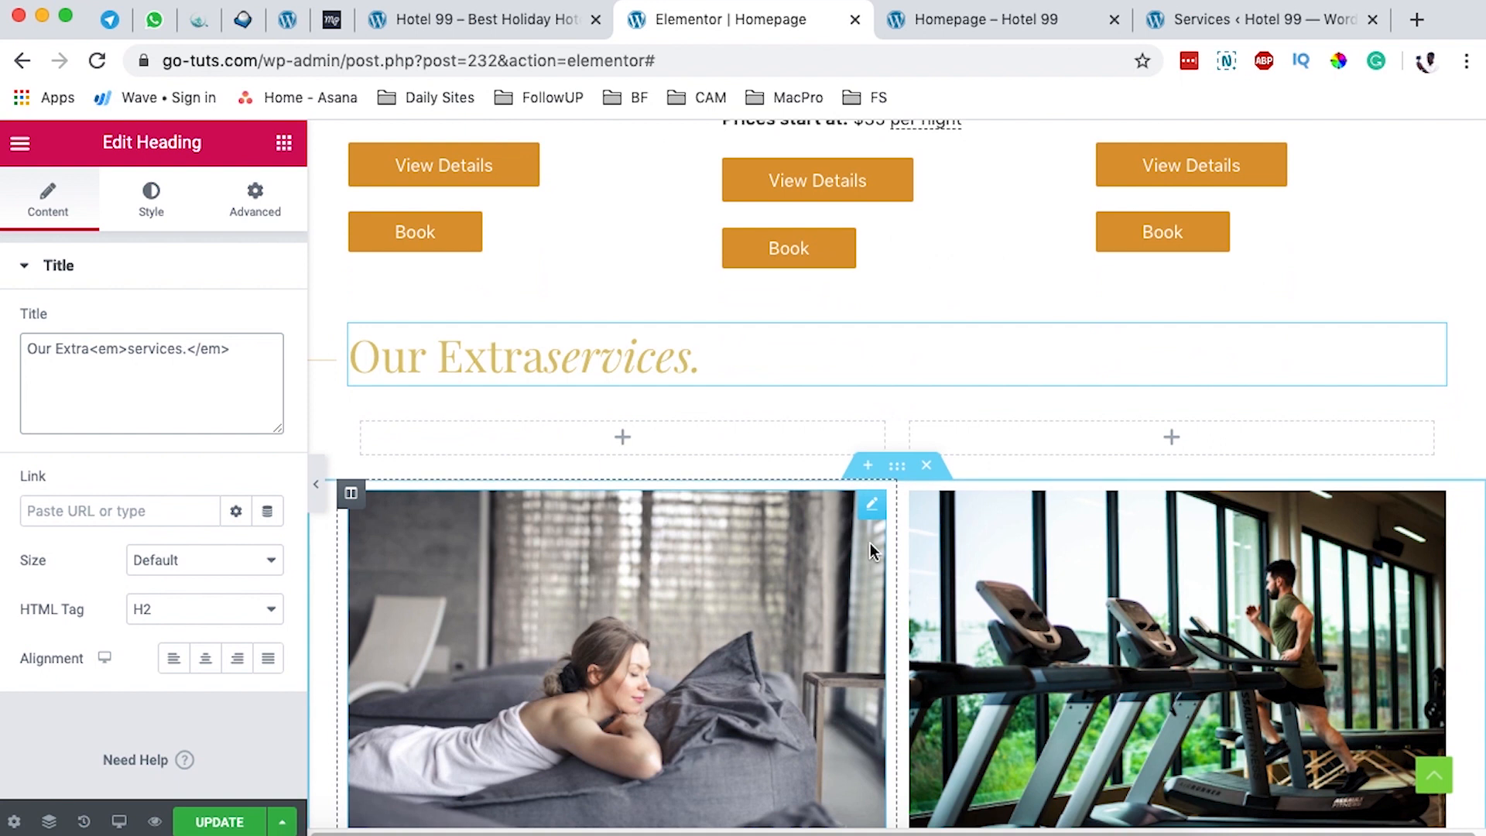
{"action": "right_click", "coordinate": [873, 515]}
{"action": "left_click", "coordinate": [905, 586]}
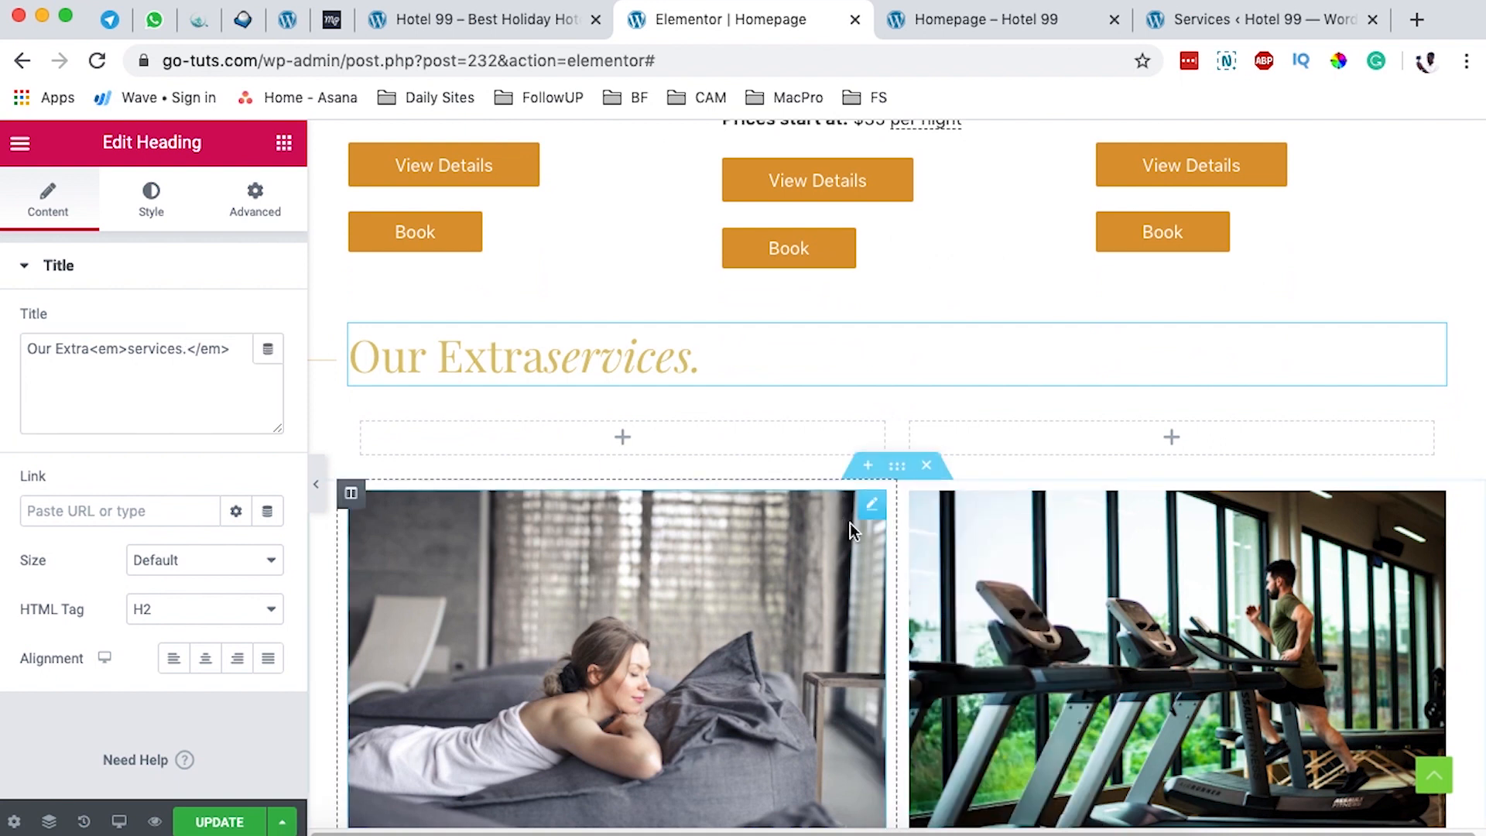
{"action": "right_click", "coordinate": [751, 430]}
{"action": "left_click", "coordinate": [823, 611]}
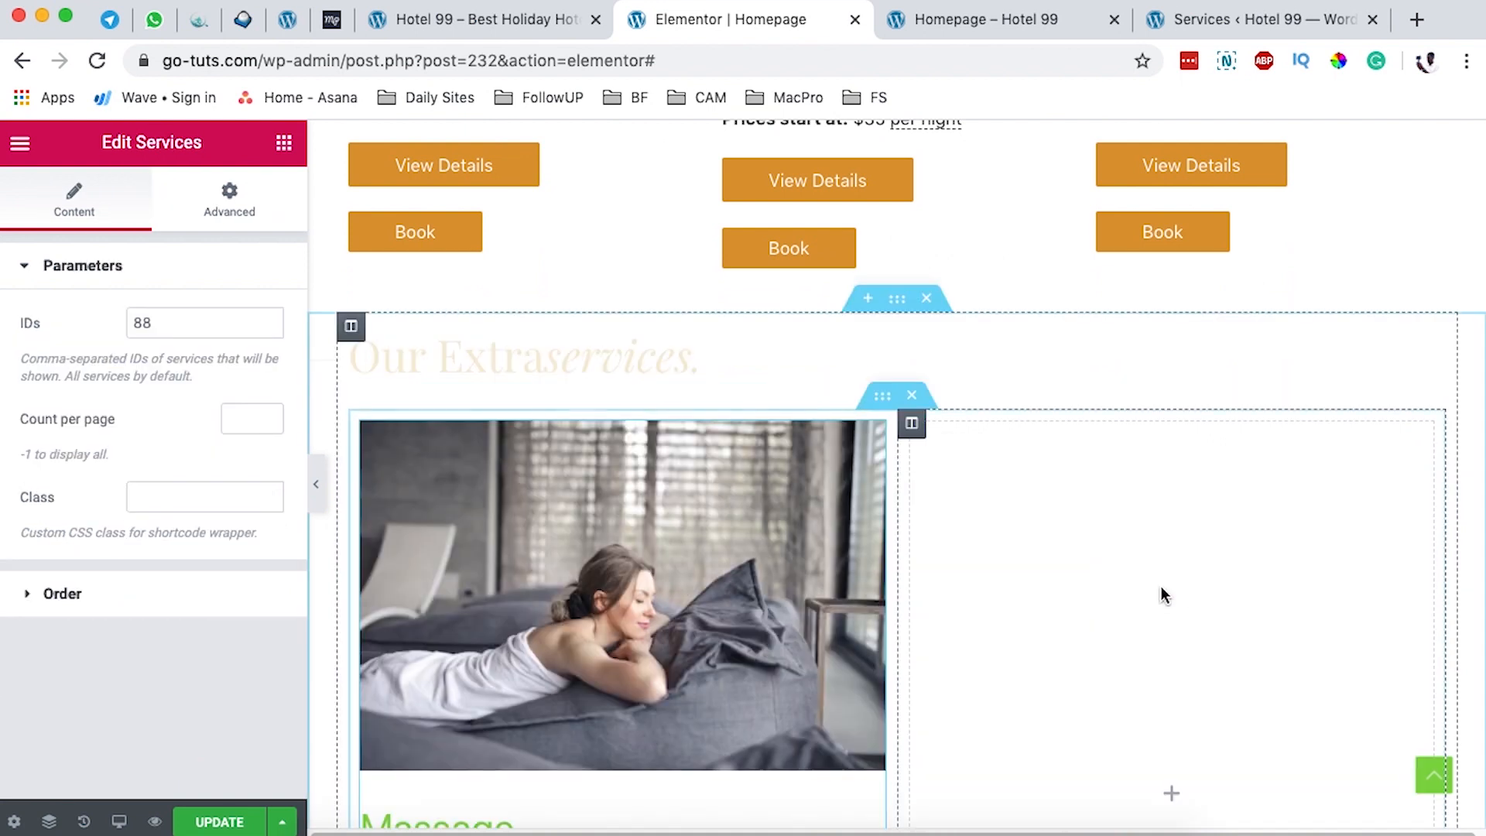
Step: Copy the Gym services widget from the section below and paste it into the inner section's empty second column
{"action": "scroll", "coordinate": [1176, 580], "scroll_direction": "down", "scroll_amount": 2}
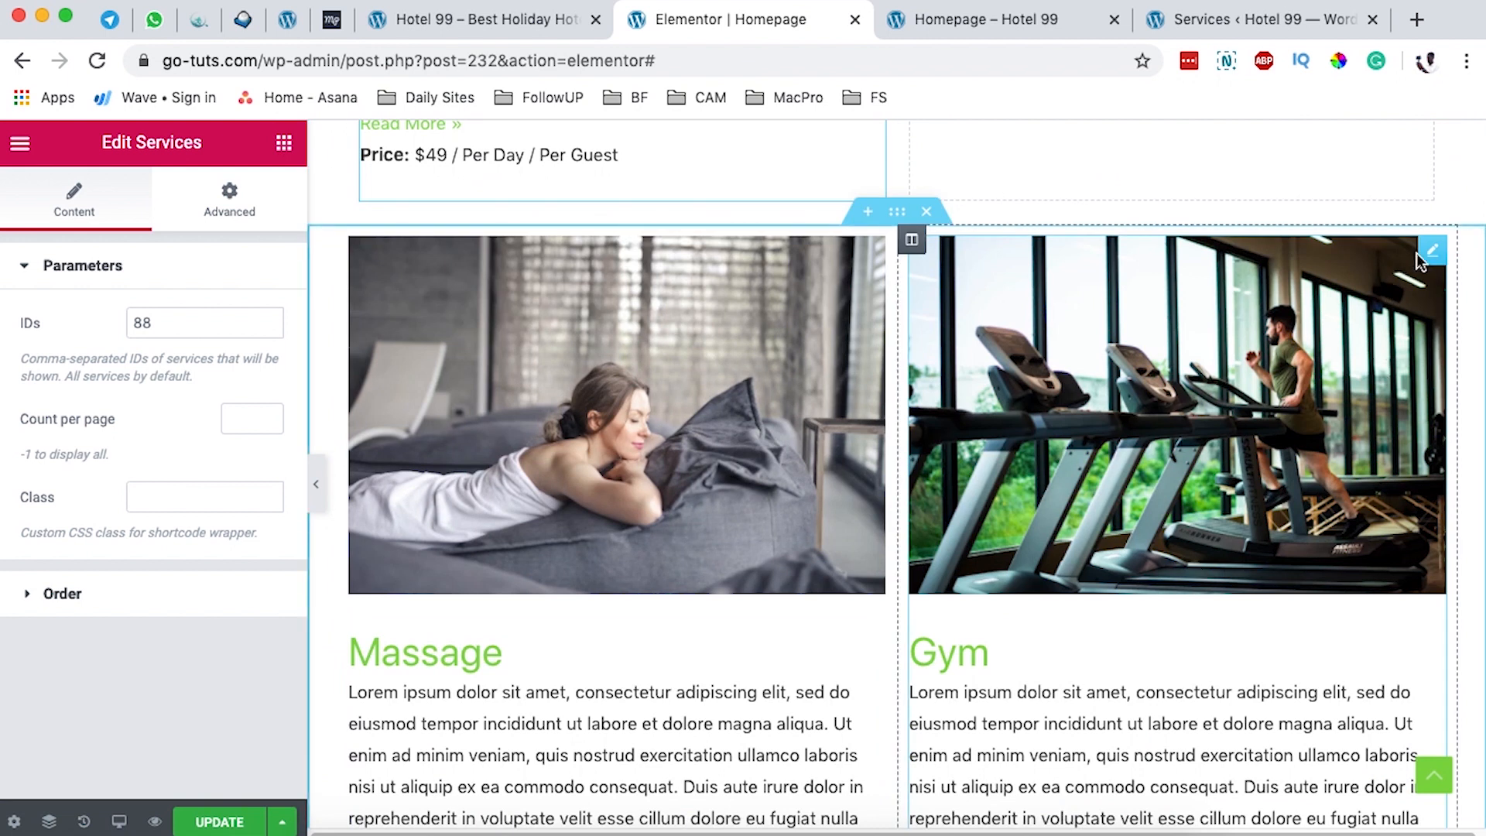
{"action": "right_click", "coordinate": [1419, 258]}
{"action": "left_click", "coordinate": [1371, 358]}
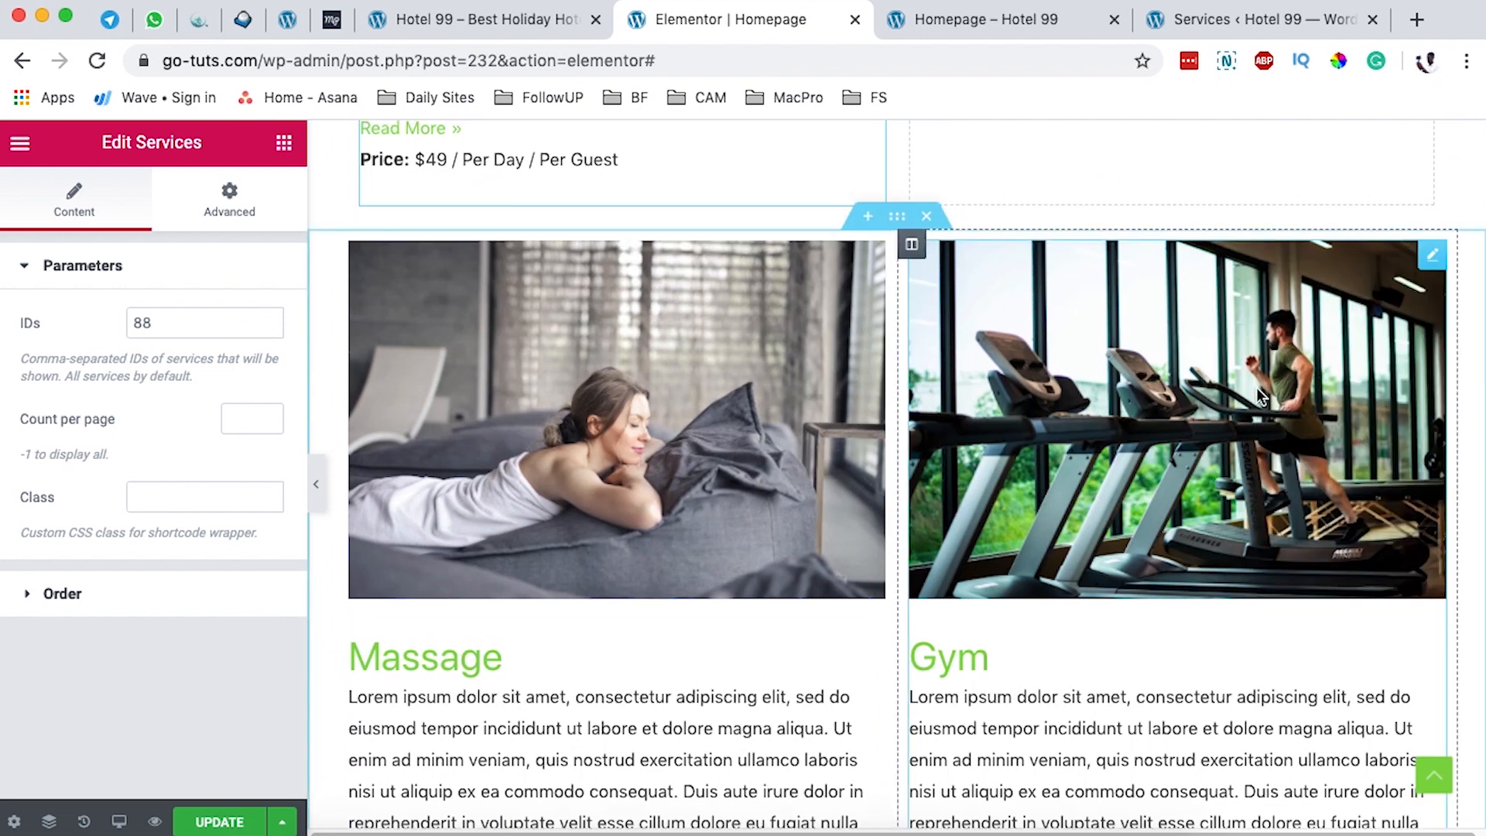
{"action": "scroll", "coordinate": [1250, 385], "scroll_direction": "up", "scroll_amount": 10}
{"action": "right_click", "coordinate": [1186, 554]}
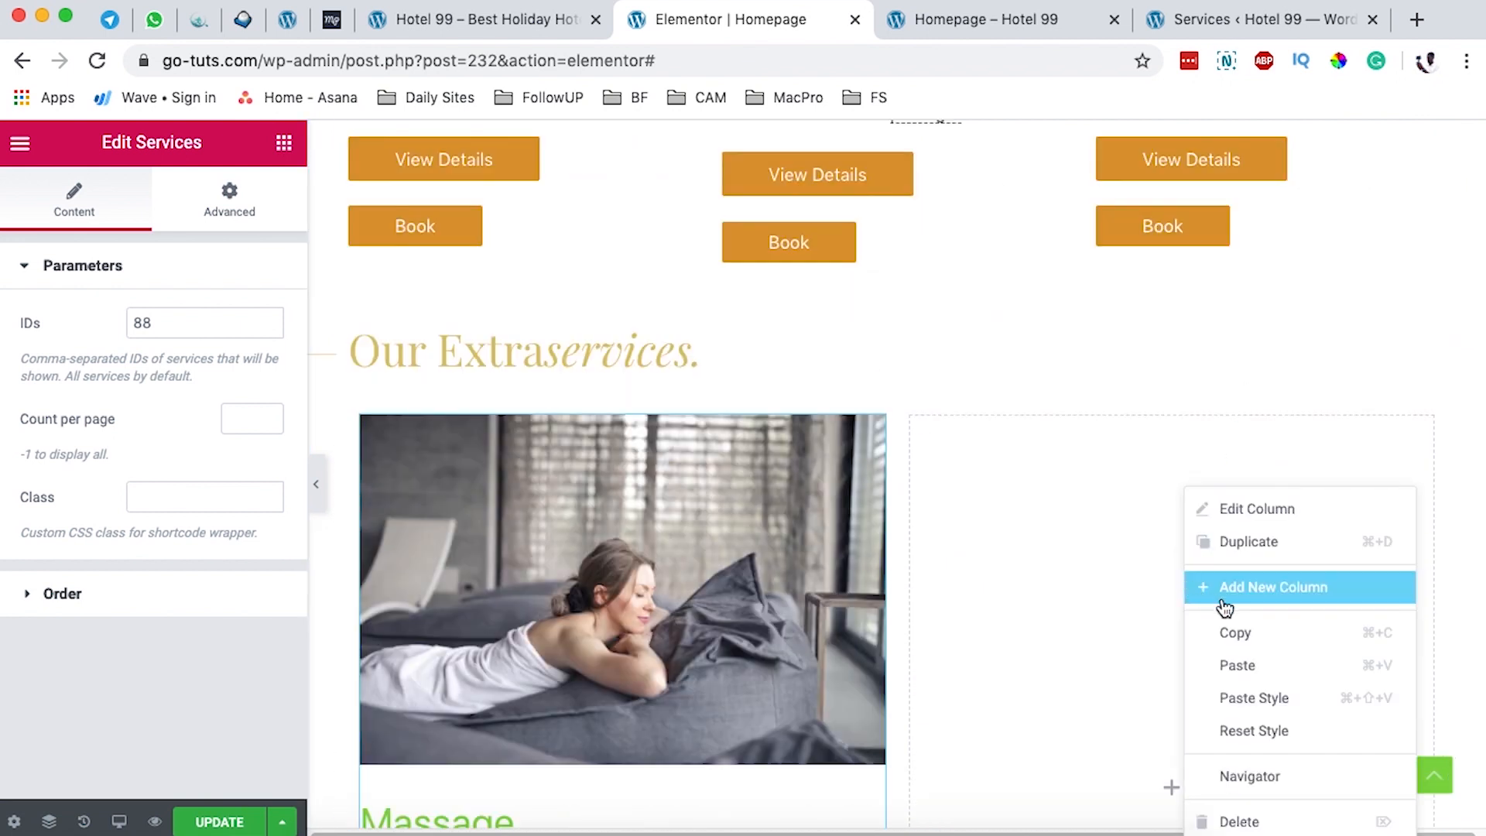
{"action": "left_click", "coordinate": [1248, 663]}
Step: Delete the old services section between the rebuilt section and the We Are Reachable section
{"action": "scroll", "coordinate": [1020, 573], "scroll_direction": "down", "scroll_amount": 1}
{"action": "scroll", "coordinate": [1020, 573], "scroll_direction": "down", "scroll_amount": 8}
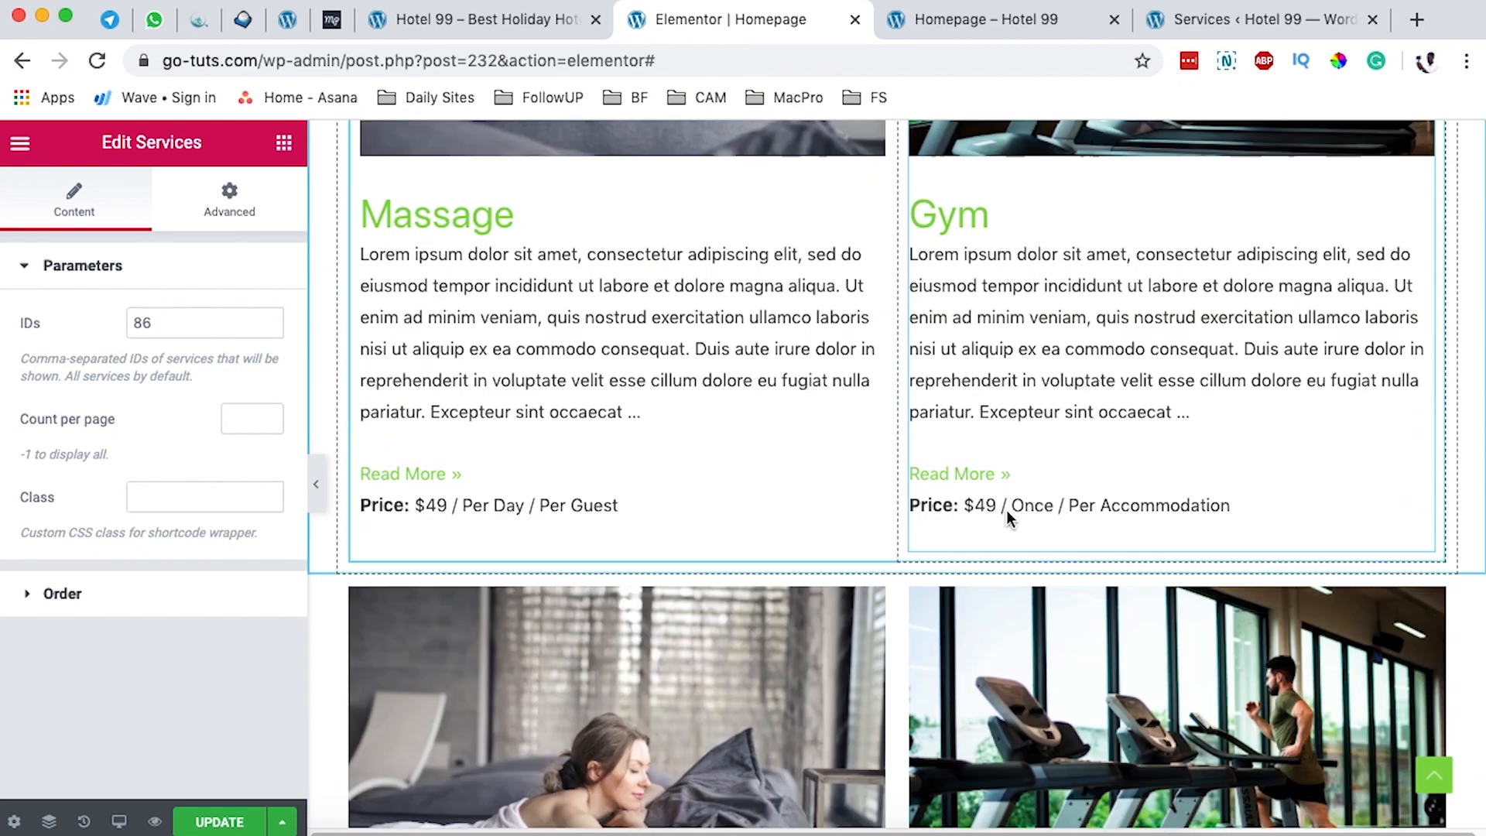
{"action": "left_click", "coordinate": [927, 408]}
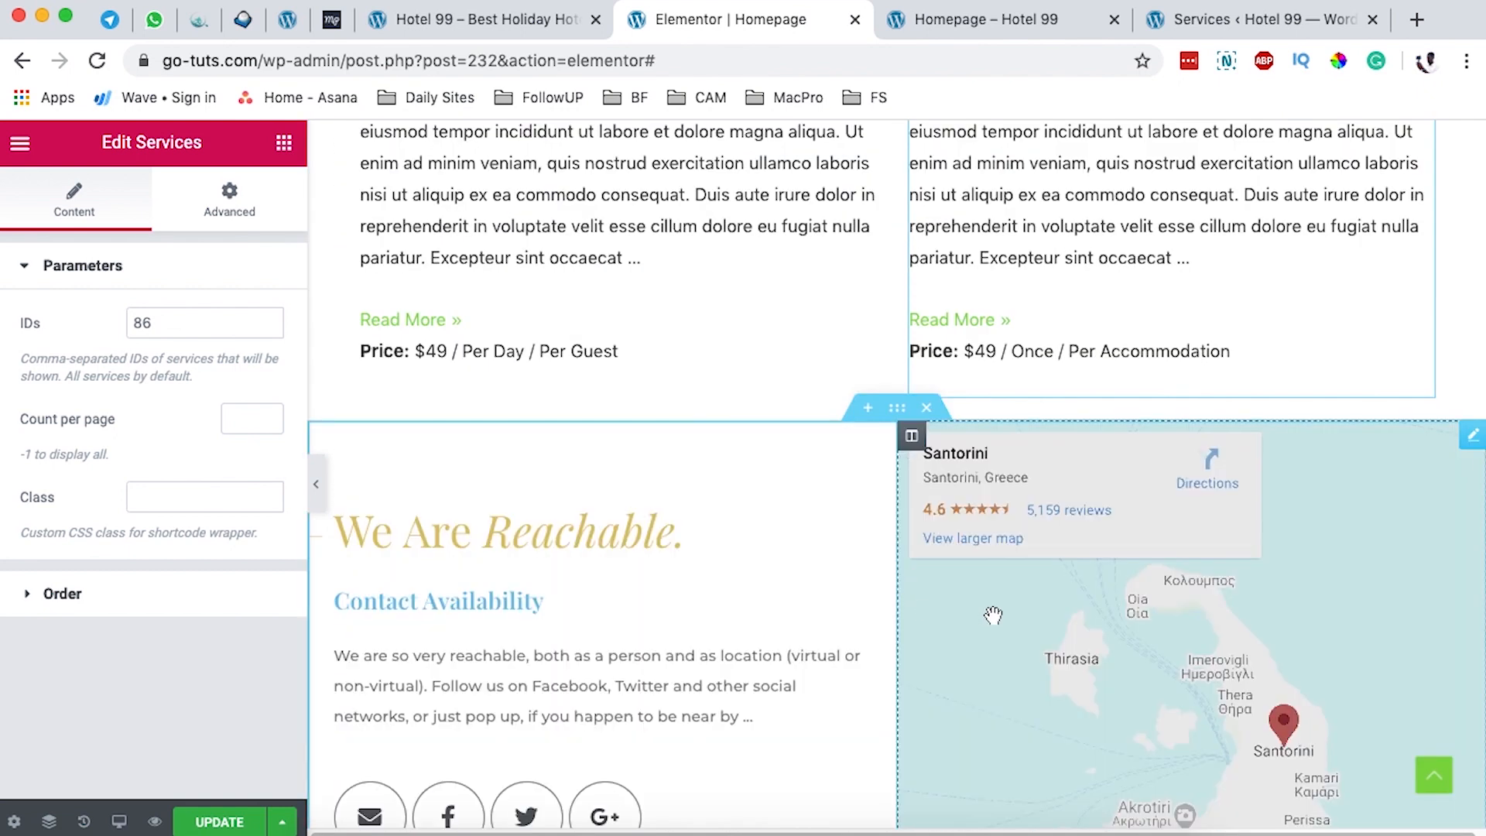
{"action": "scroll", "coordinate": [1242, 285], "scroll_direction": "up", "scroll_amount": 2}
{"action": "scroll", "coordinate": [1242, 285], "scroll_direction": "up", "scroll_amount": 7}
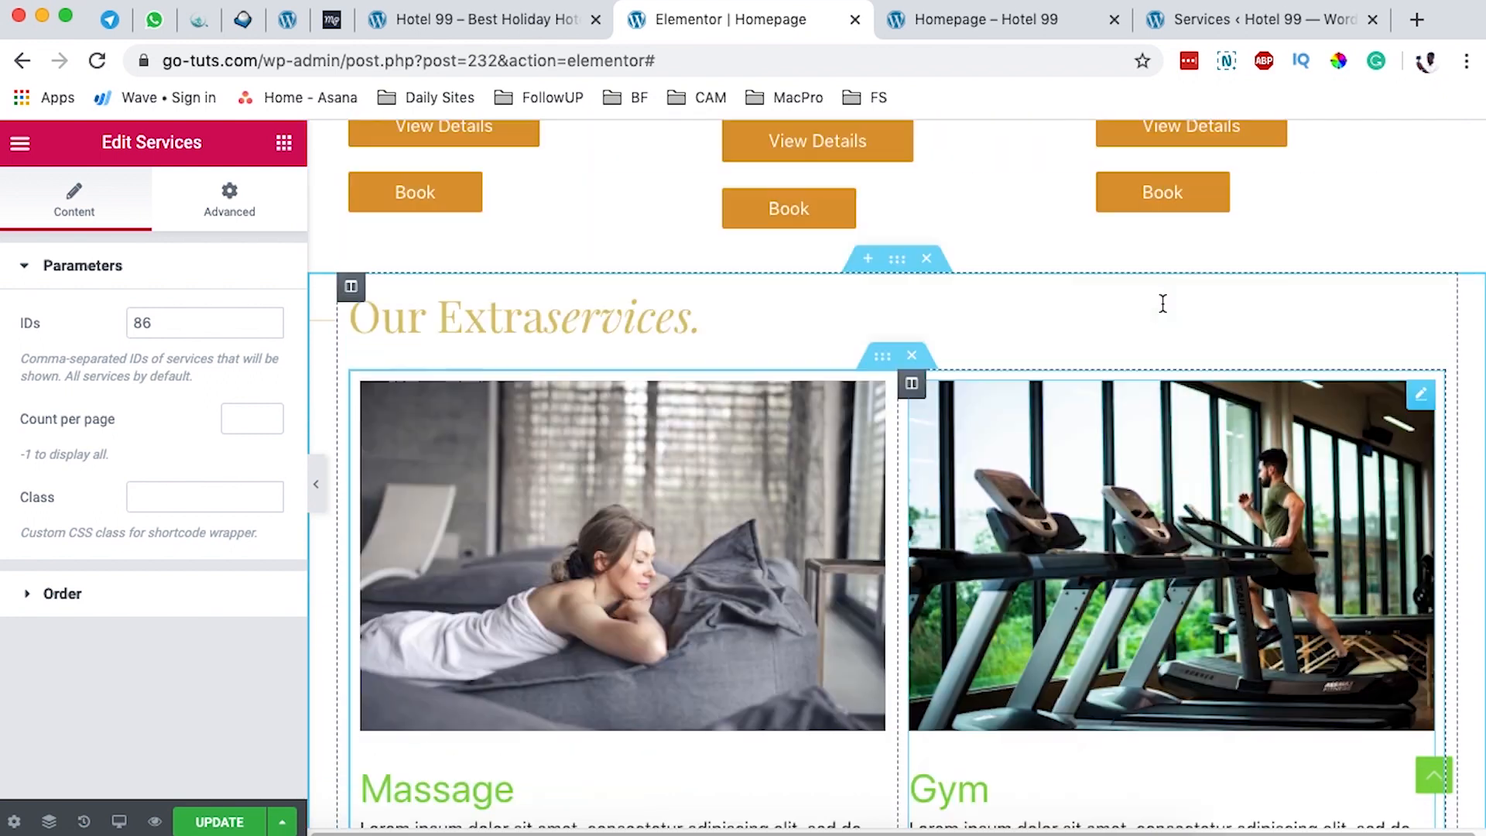
Step: Set the extra services section's padding in EM, unlinked, to 6 top and bottom and 2 right and left
{"action": "scroll", "coordinate": [998, 467], "scroll_direction": "up", "scroll_amount": 1}
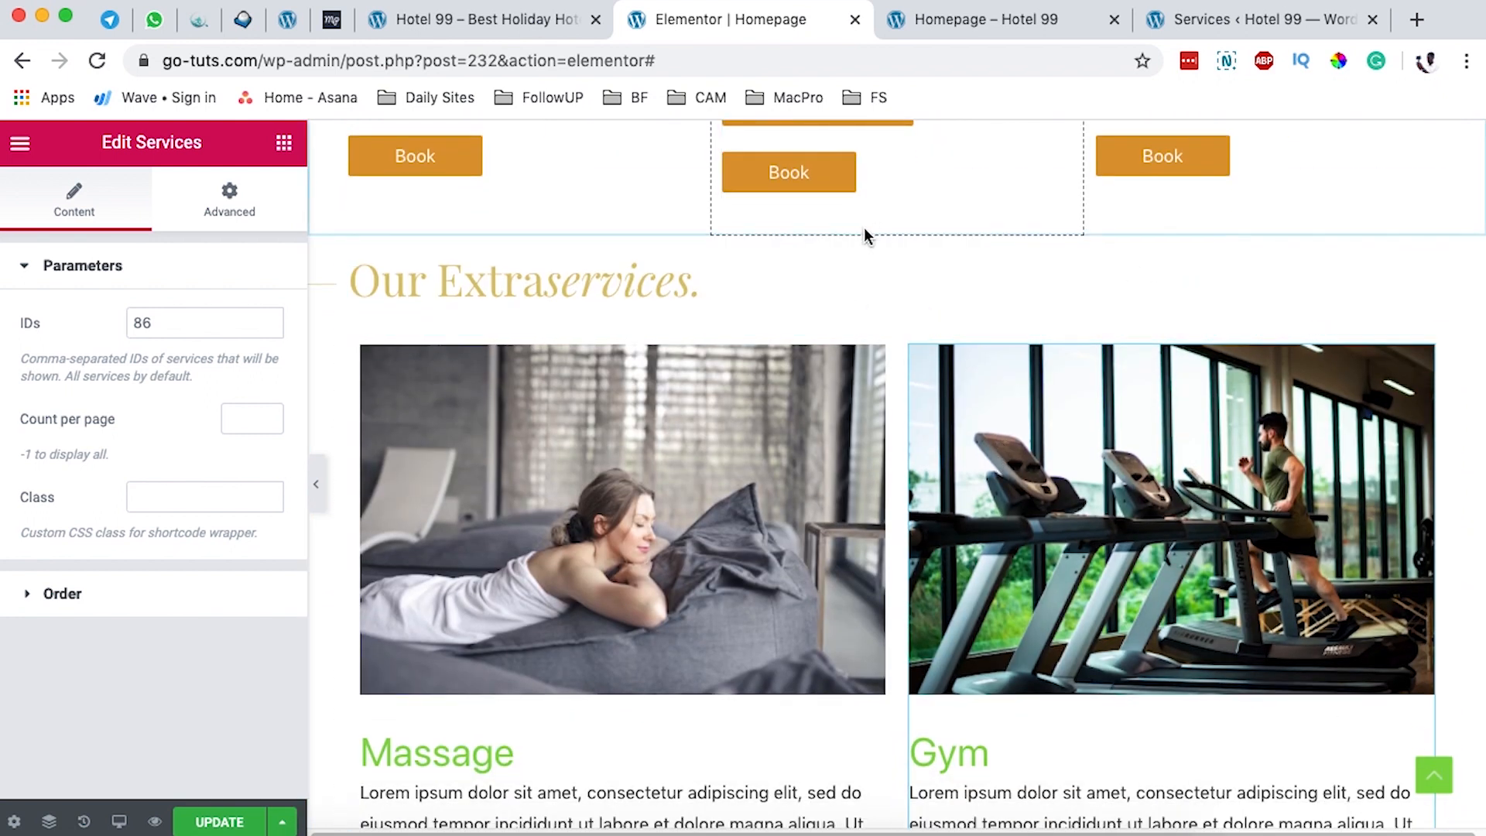
{"action": "left_click", "coordinate": [896, 224]}
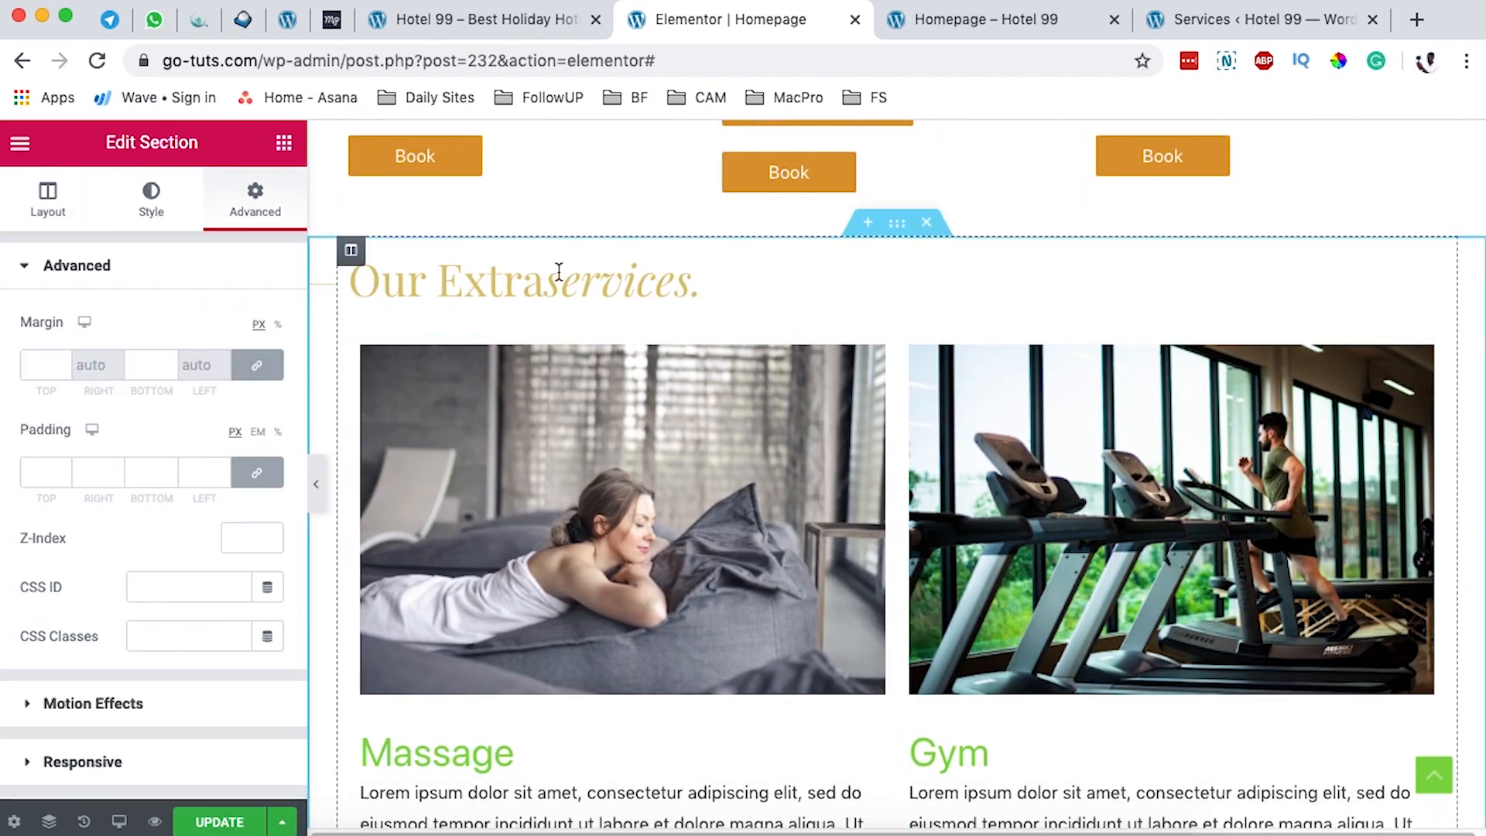
{"action": "left_click", "coordinate": [258, 432]}
{"action": "left_click", "coordinate": [40, 473]}
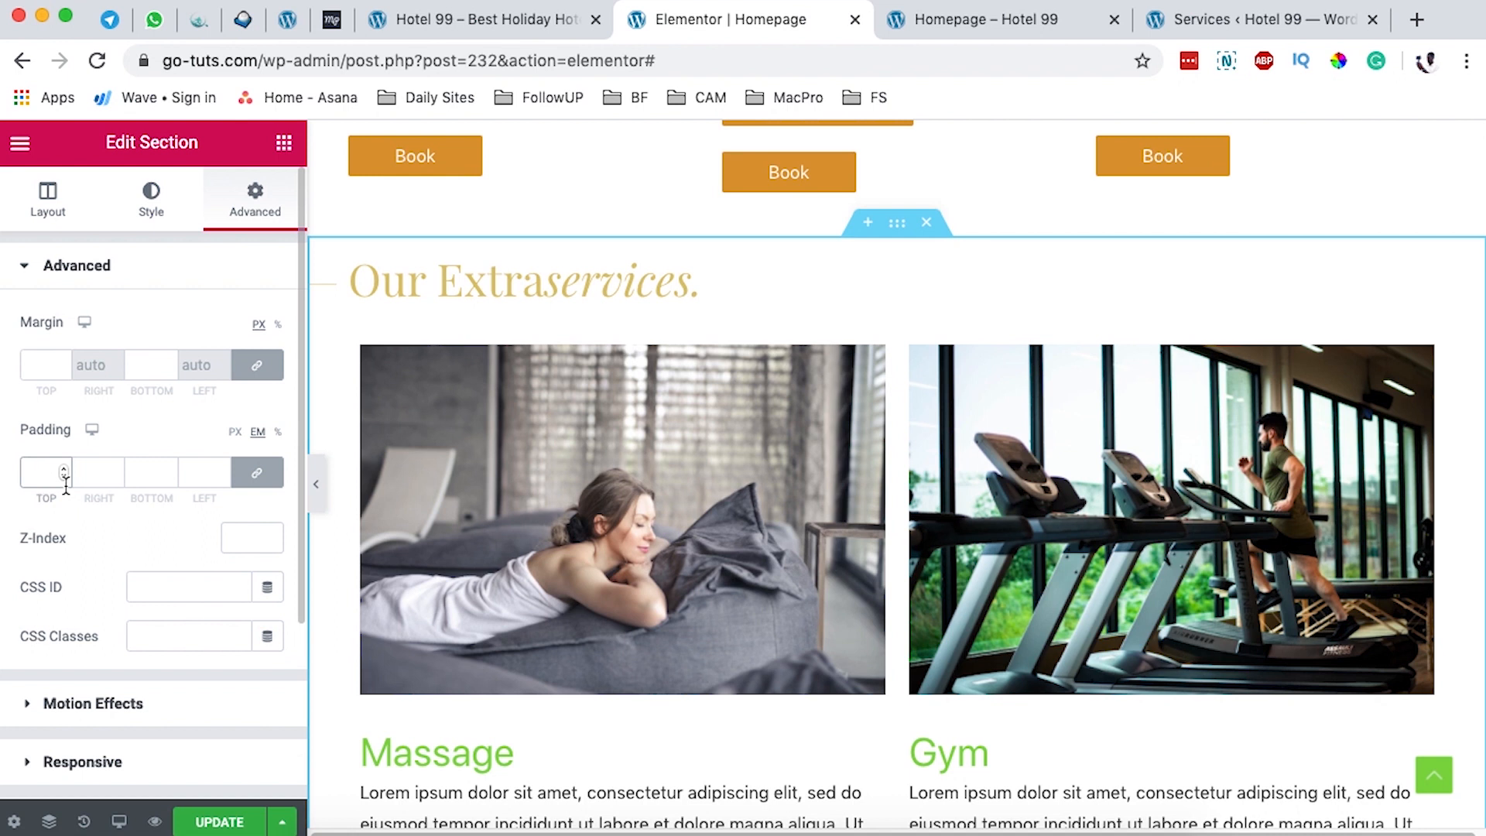
{"action": "type", "text": "6"}
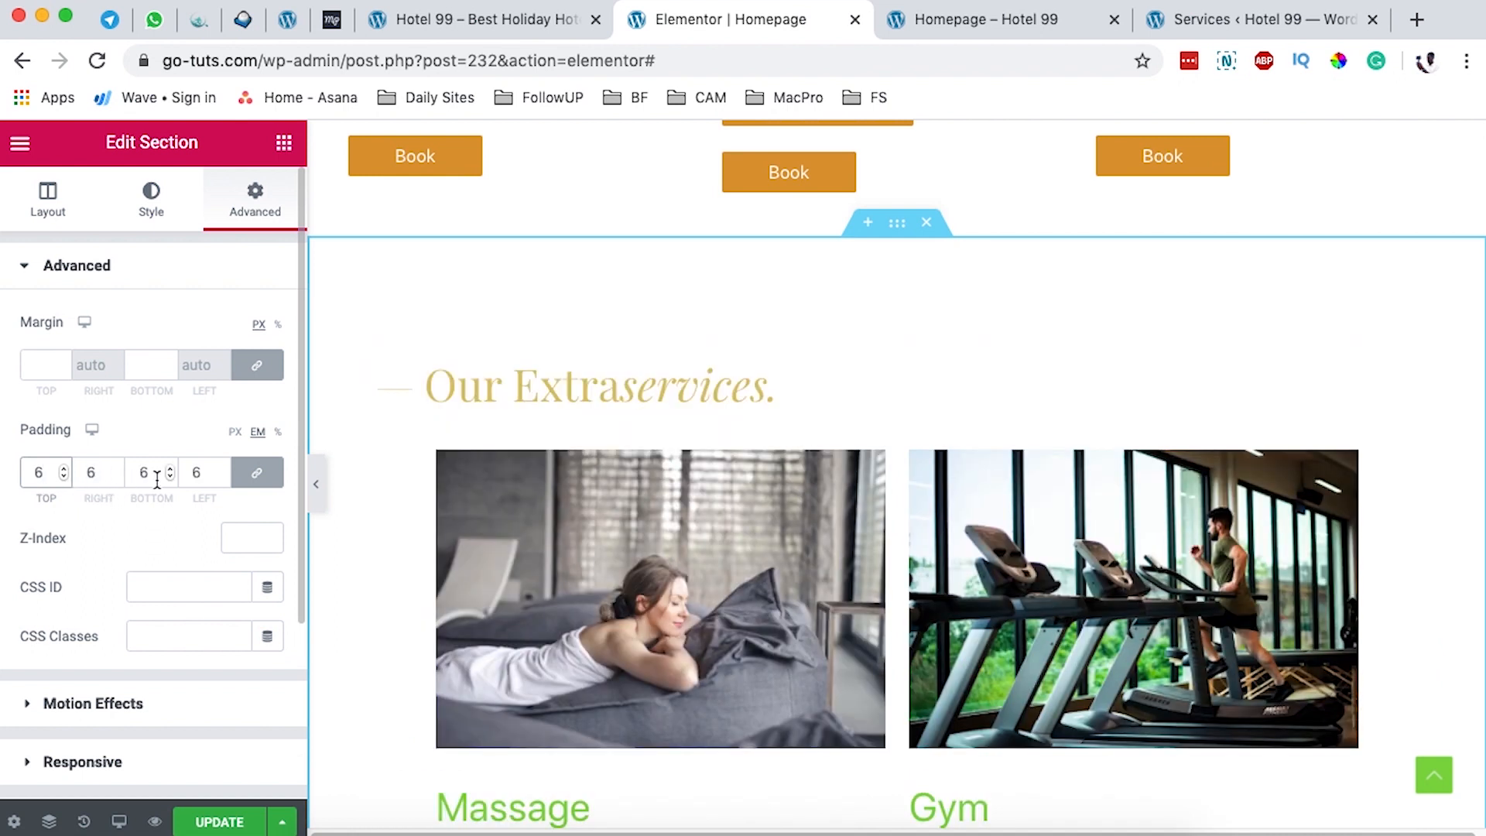
{"action": "left_click", "coordinate": [273, 471]}
{"action": "left_click_drag", "start_coordinate": [102, 472], "coordinate": [55, 471]}
{"action": "type", "text": "2"}
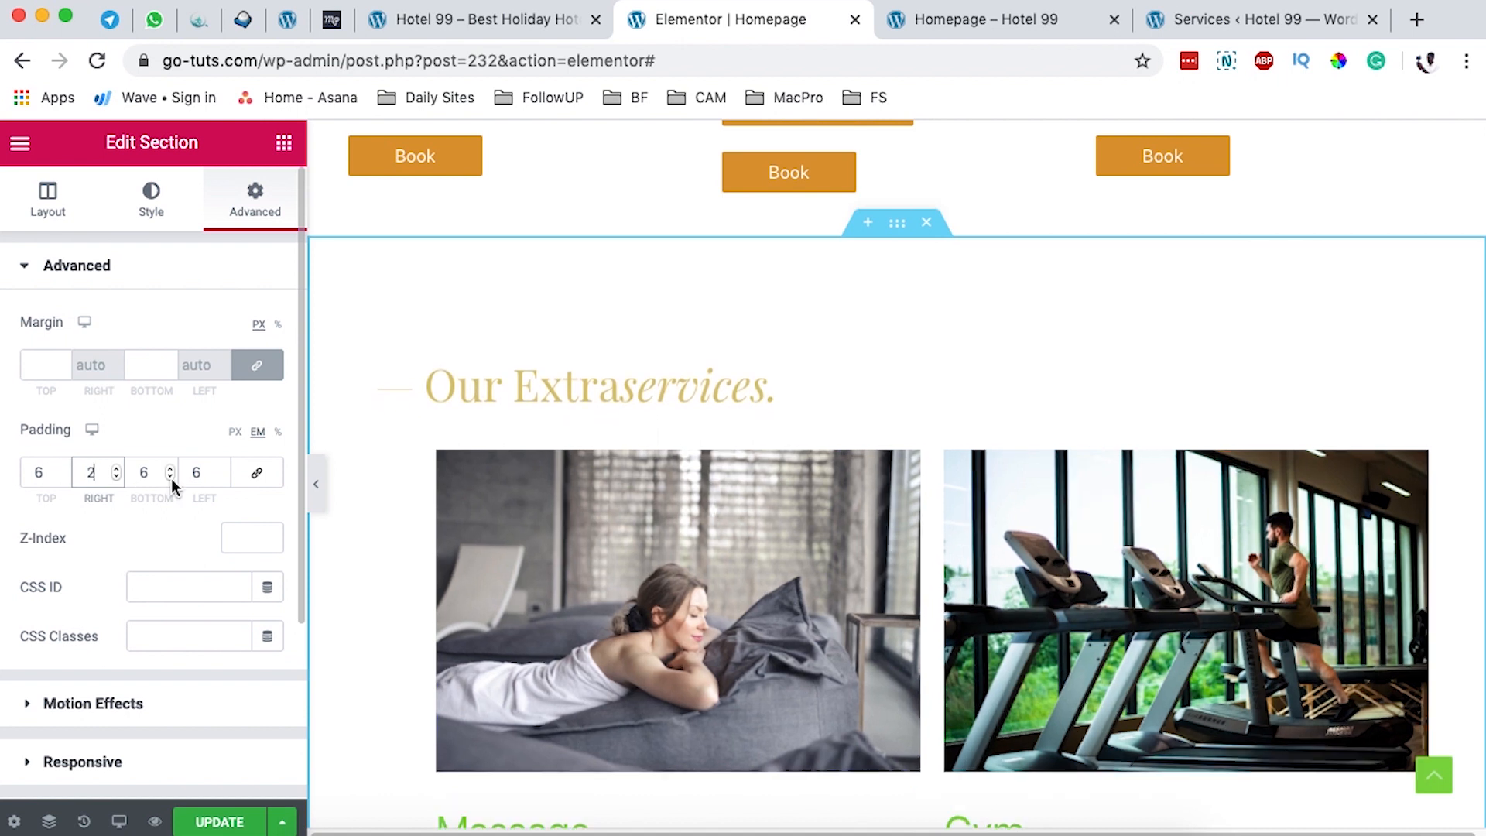
{"action": "left_click_drag", "start_coordinate": [202, 473], "coordinate": [176, 471]}
{"action": "type", "text": "2"}
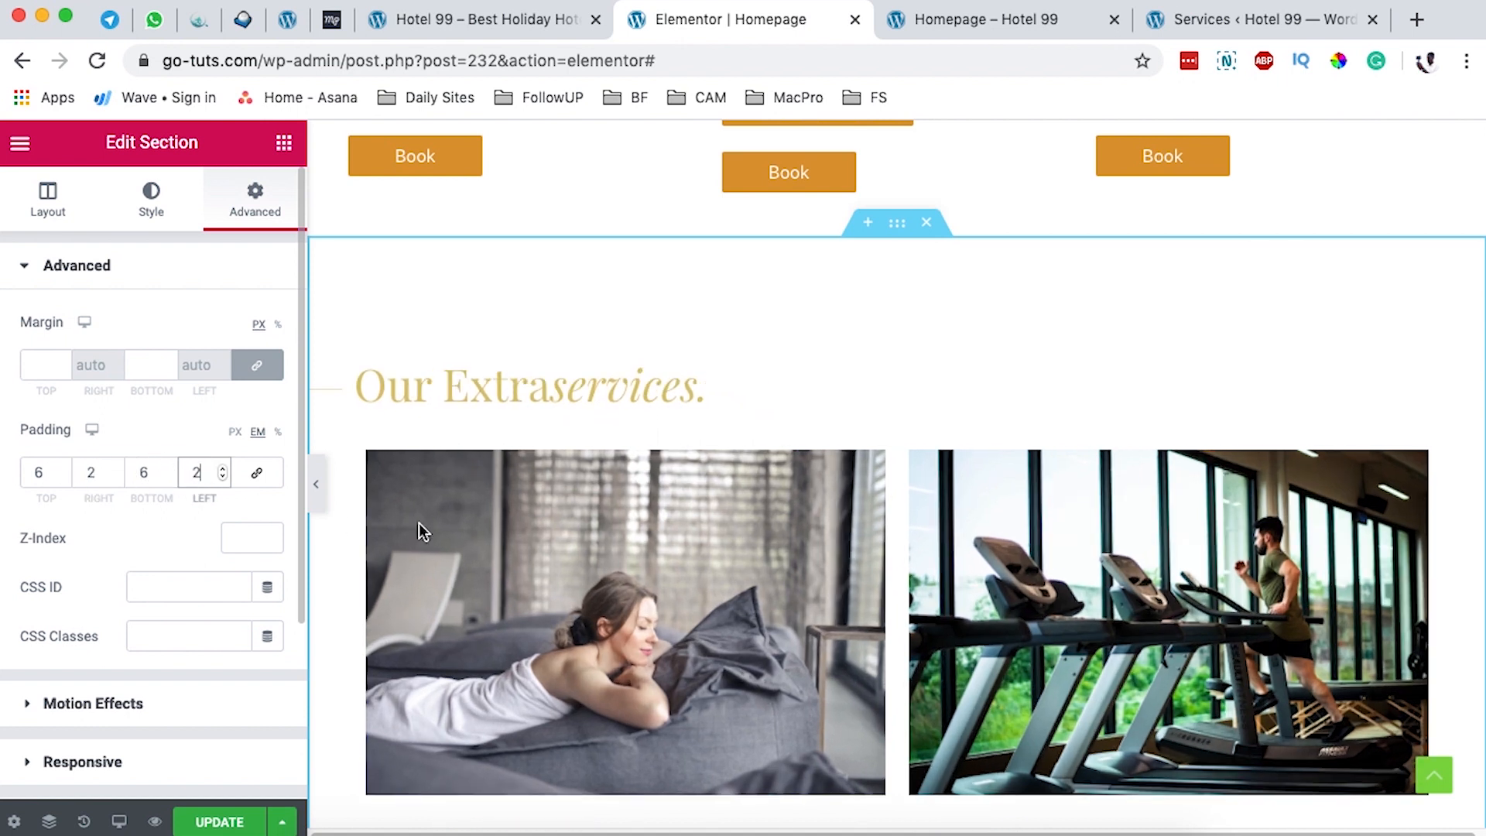
Step: Reduce the extra services section's top and bottom padding to 2 em each
{"action": "scroll", "coordinate": [783, 514], "scroll_direction": "down", "scroll_amount": 2}
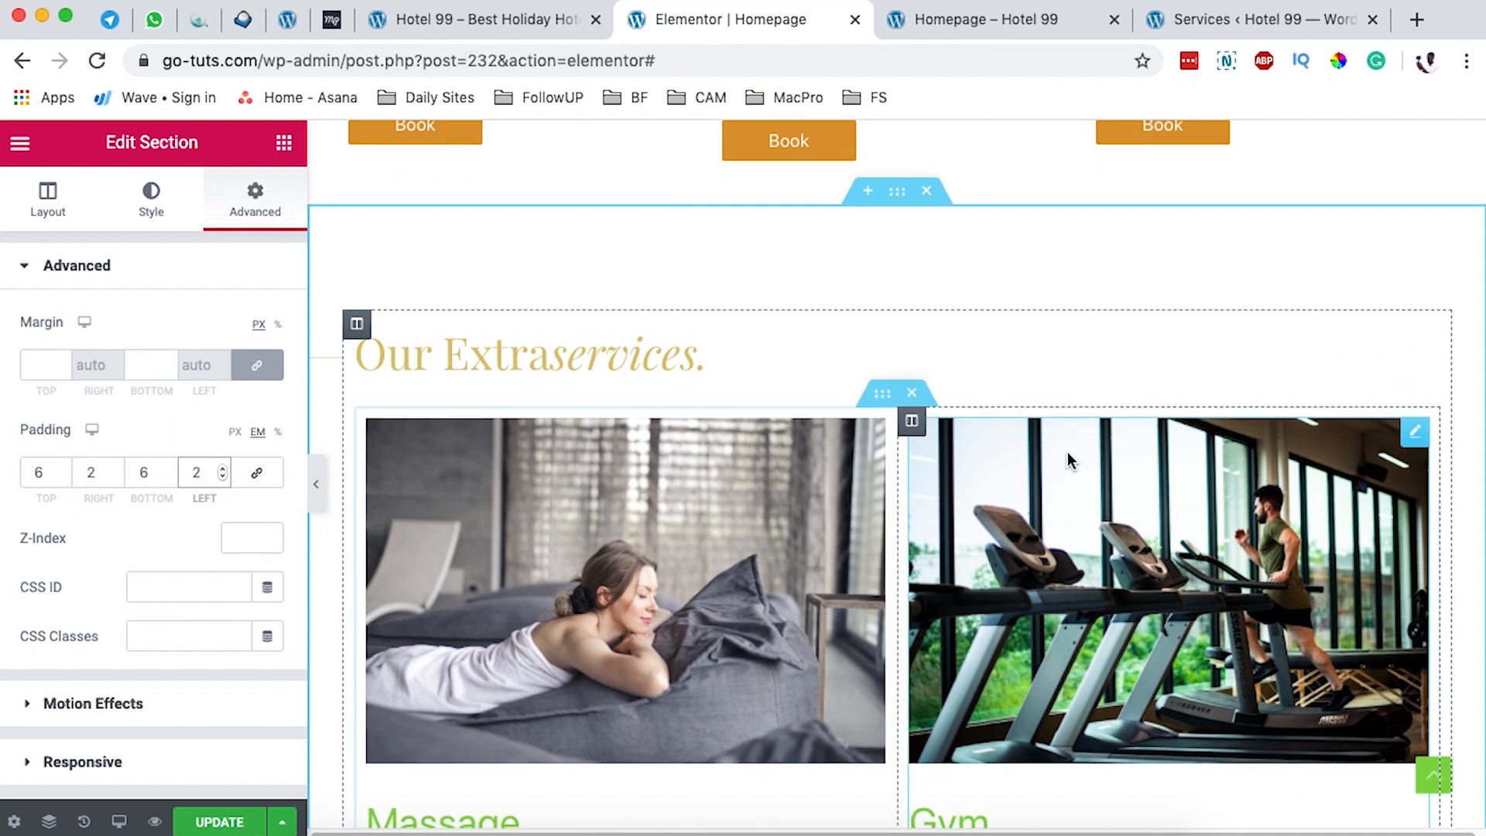
{"action": "scroll", "coordinate": [1069, 460], "scroll_direction": "down", "scroll_amount": 10}
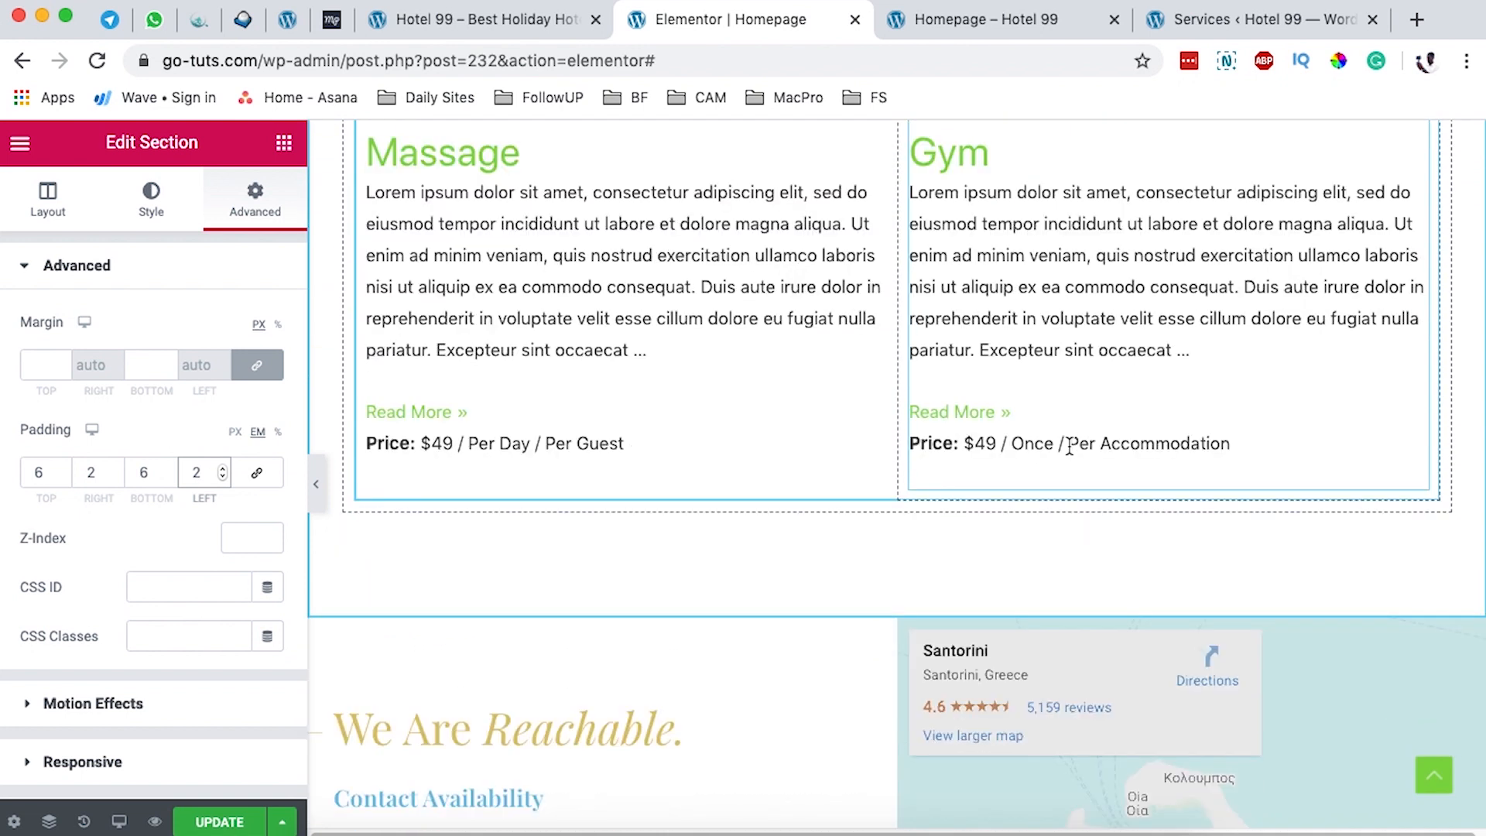
{"action": "scroll", "coordinate": [1071, 442], "scroll_direction": "up", "scroll_amount": 13}
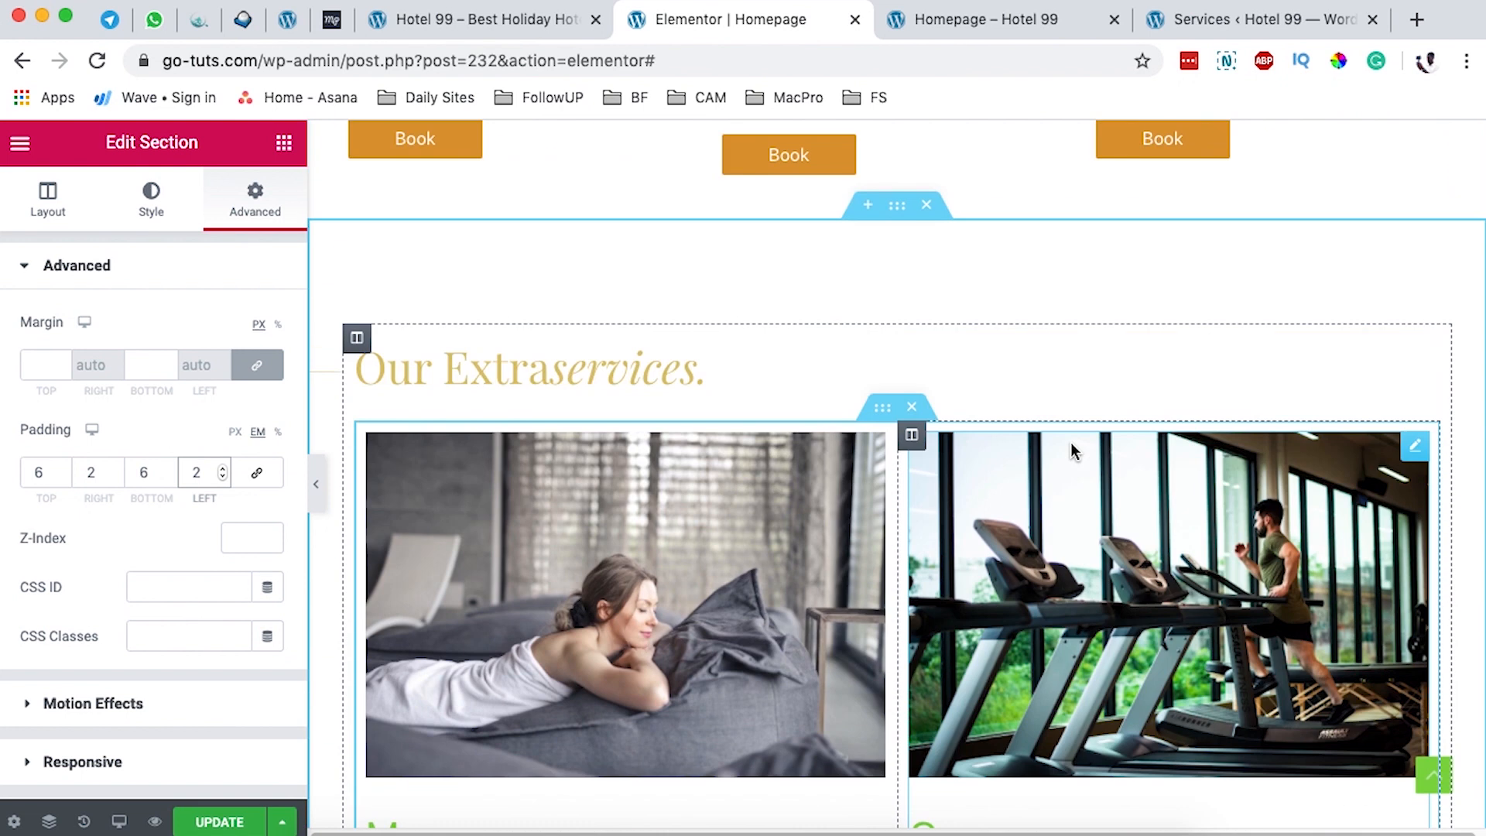
{"action": "scroll", "coordinate": [1071, 443], "scroll_direction": "down", "scroll_amount": 3}
{"action": "left_click_drag", "start_coordinate": [50, 473], "coordinate": [13, 474]}
{"action": "type", "text": "2"}
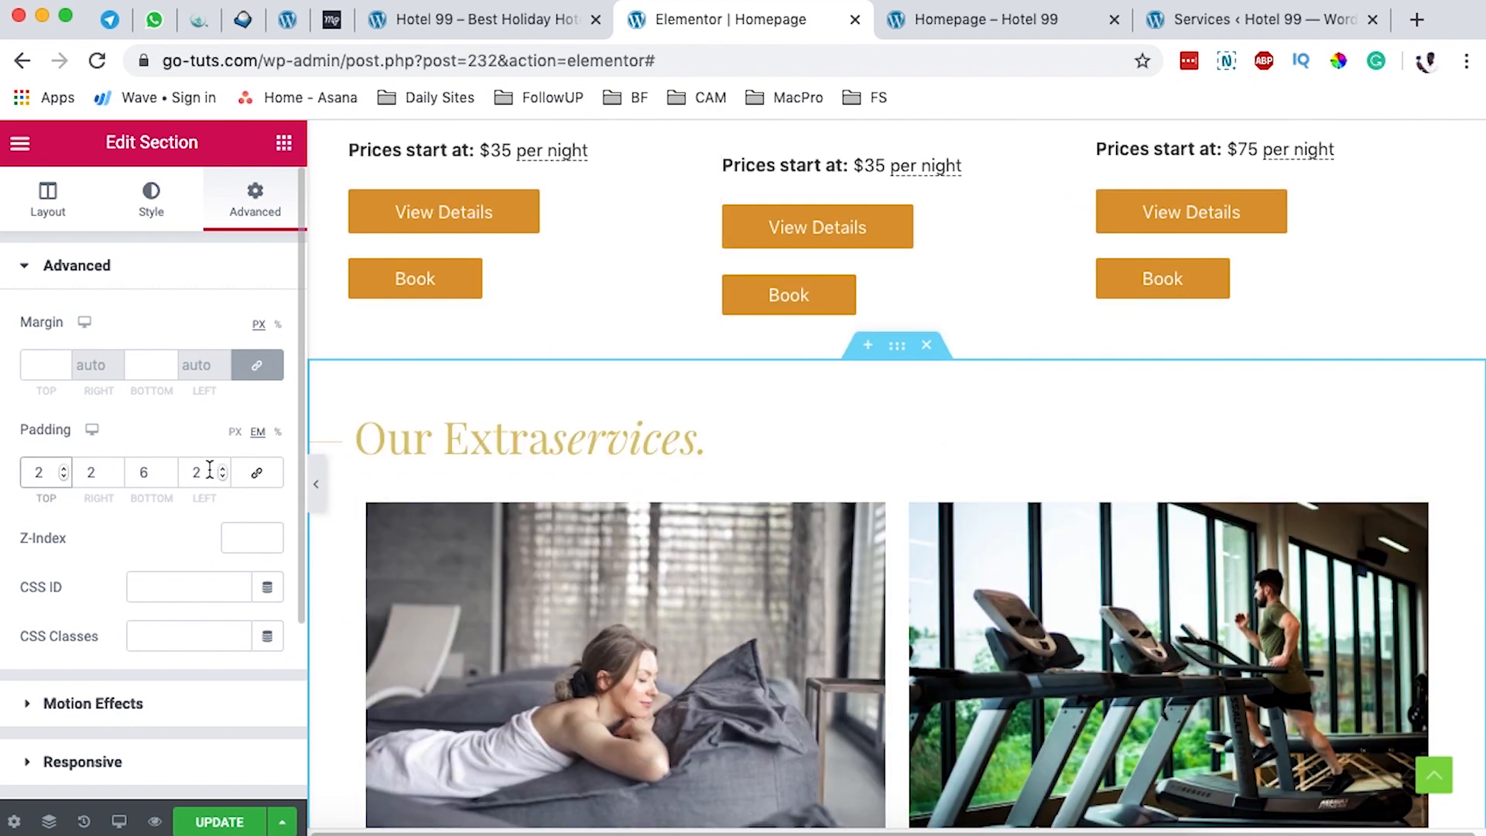
{"action": "double_click", "coordinate": [146, 471]}
{"action": "type", "text": "2"}
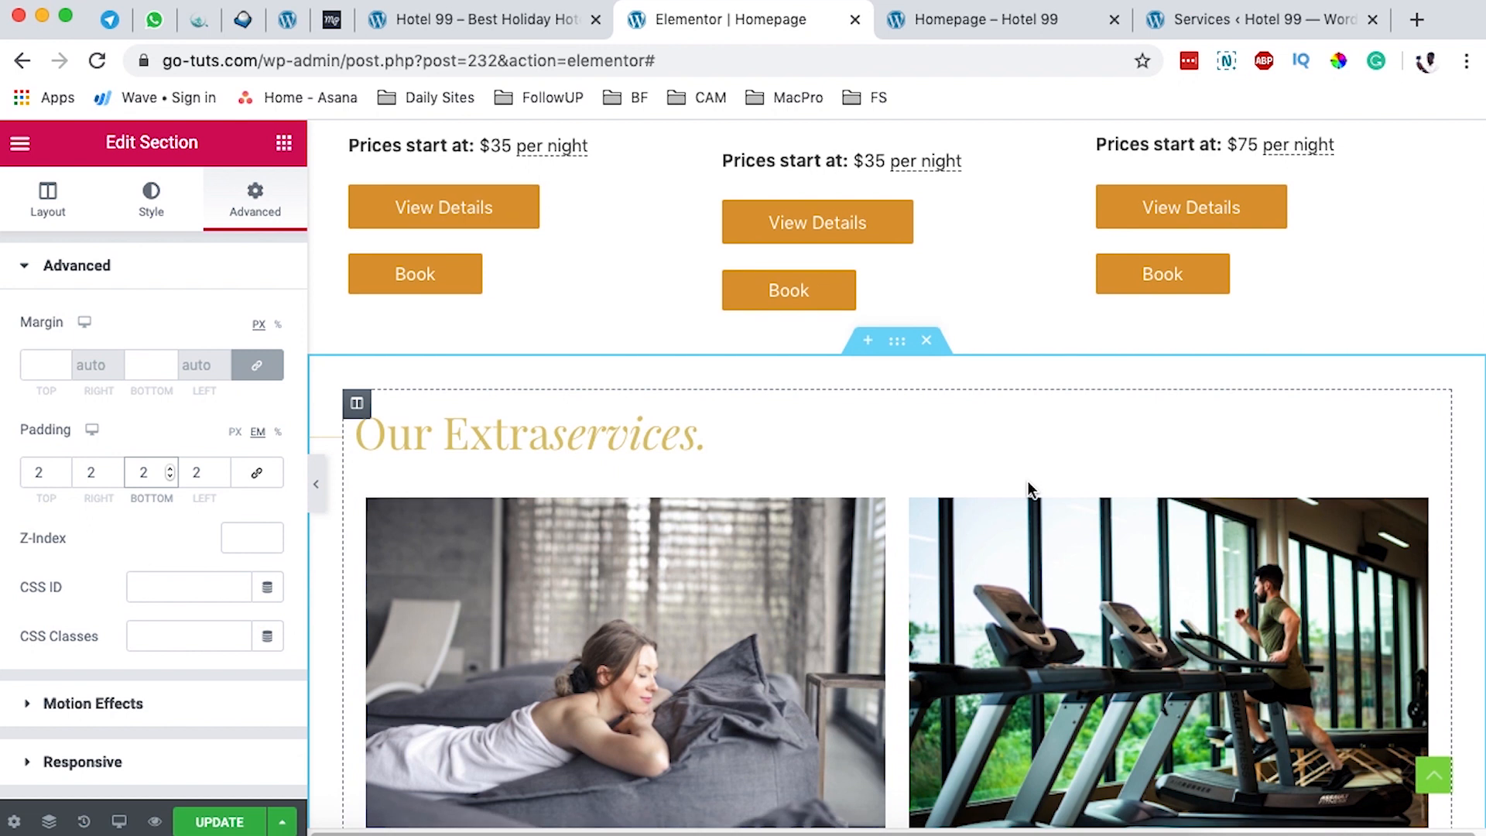
Step: Update the page and check the extra services section in the homepage preview
{"action": "scroll", "coordinate": [1028, 481], "scroll_direction": "down", "scroll_amount": 9}
{"action": "scroll", "coordinate": [1027, 474], "scroll_direction": "down", "scroll_amount": 3}
{"action": "left_click", "coordinate": [226, 823]}
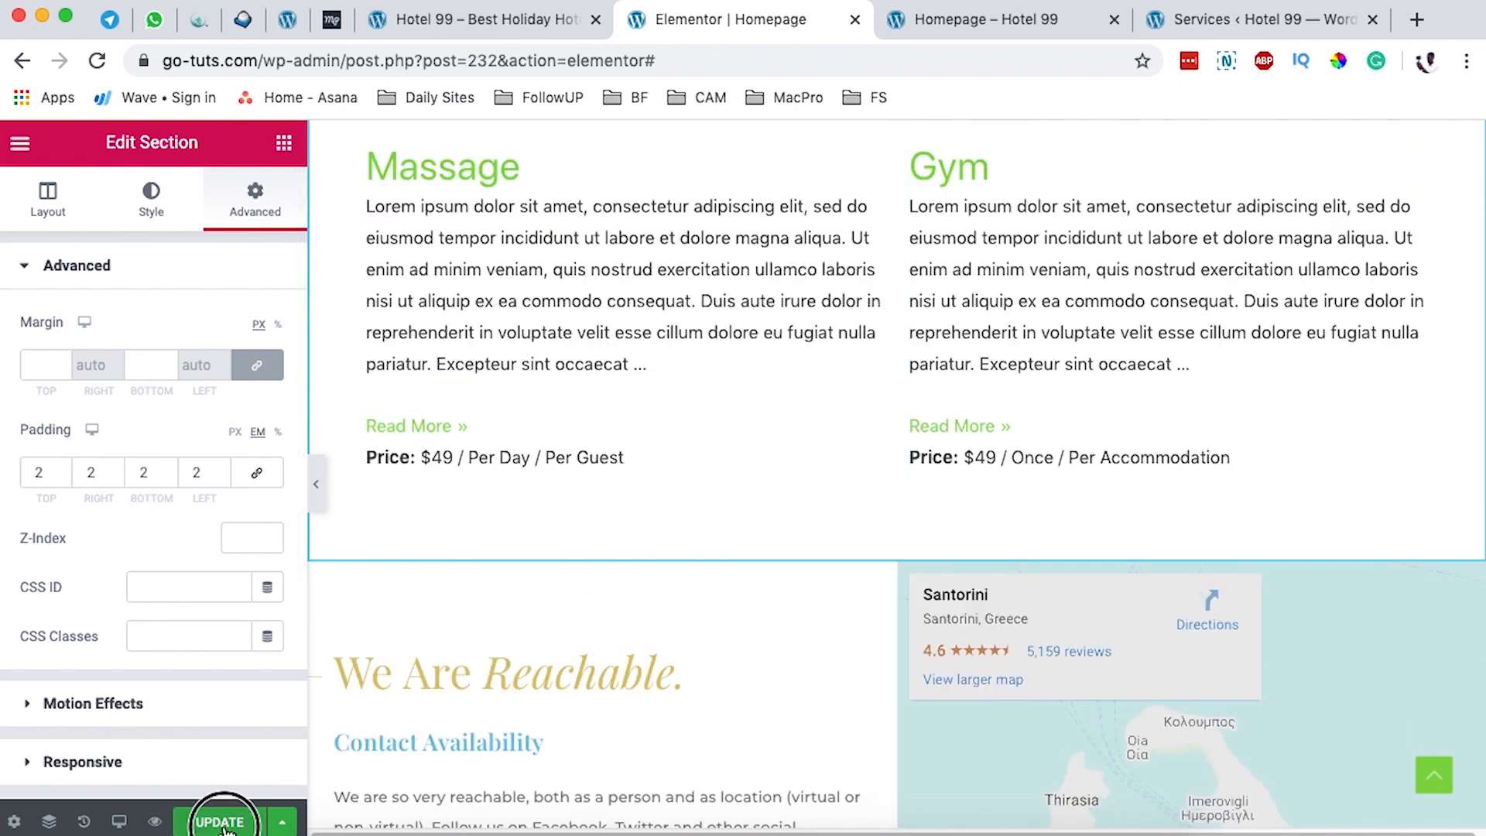
{"action": "left_click", "coordinate": [993, 23]}
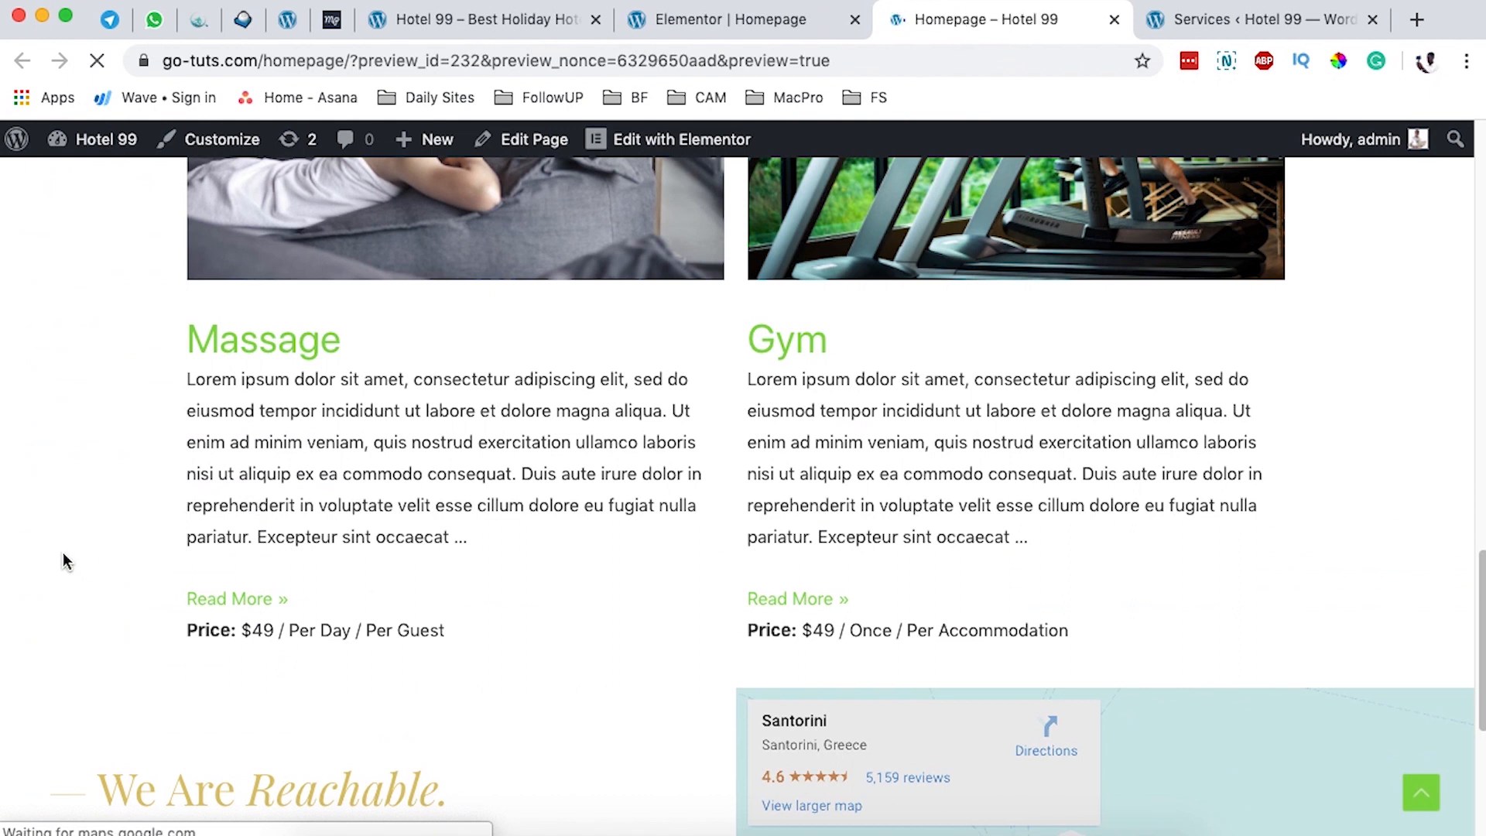
{"action": "scroll", "coordinate": [60, 550], "scroll_direction": "down", "scroll_amount": 14}
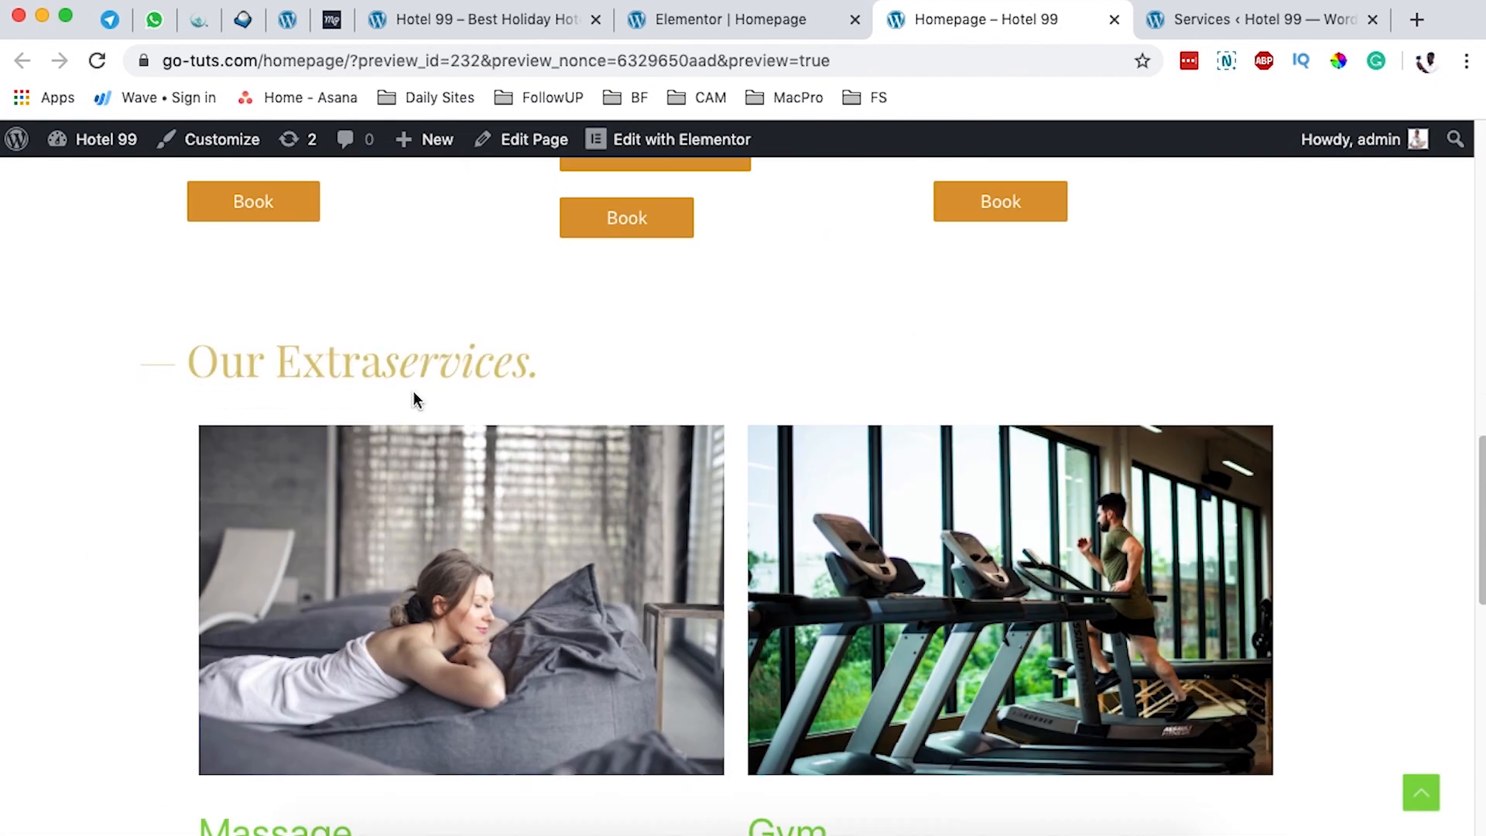
Step: In the Elementor editor, change the heading title to "Our Extra <em>services.</em>" with a space before the tag, and center the heading
{"action": "left_click", "coordinate": [691, 21]}
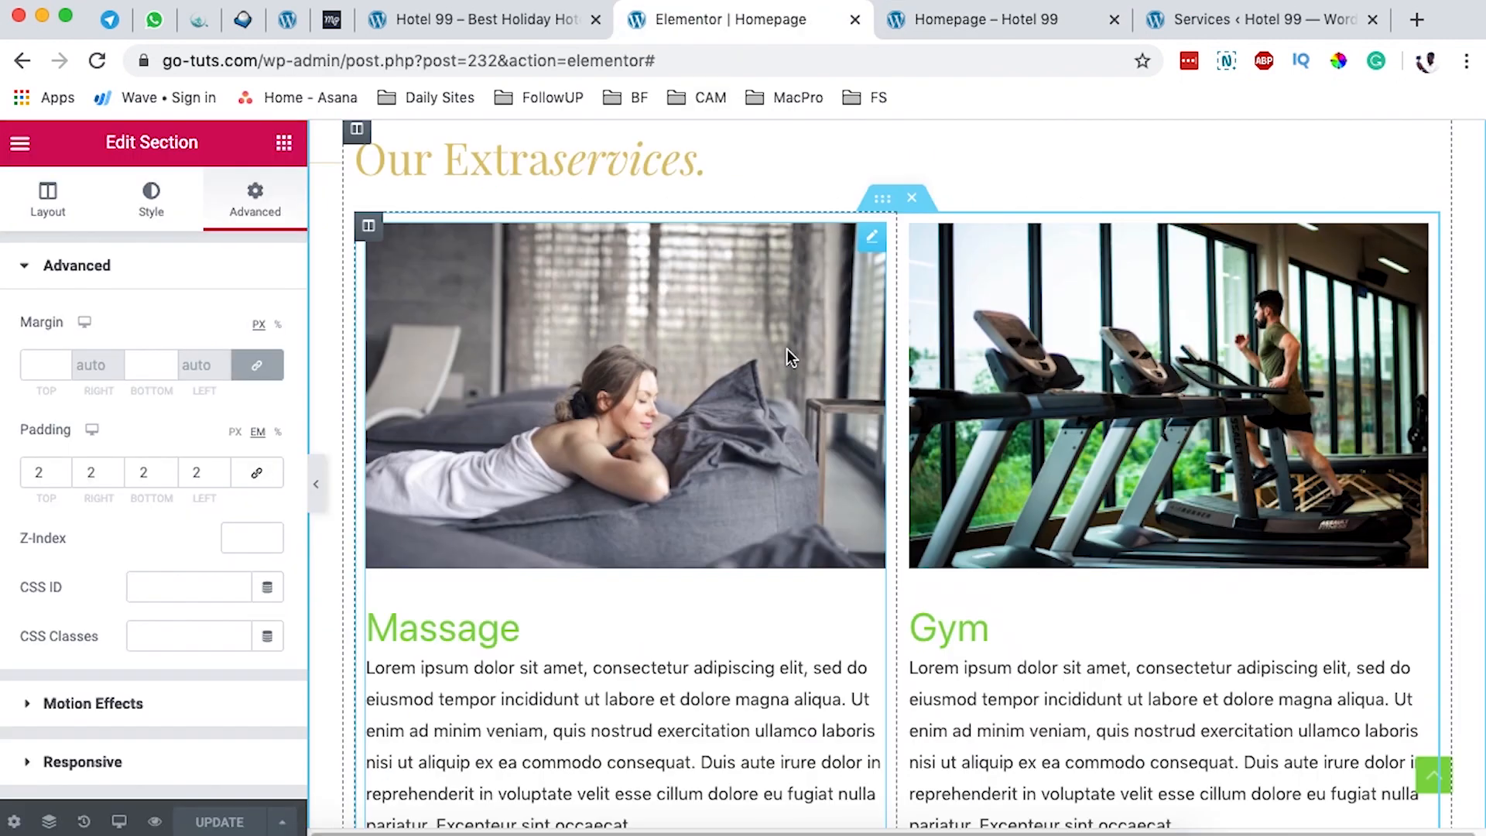
{"action": "scroll", "coordinate": [786, 358], "scroll_direction": "up", "scroll_amount": 1}
{"action": "left_click", "coordinate": [1426, 173]}
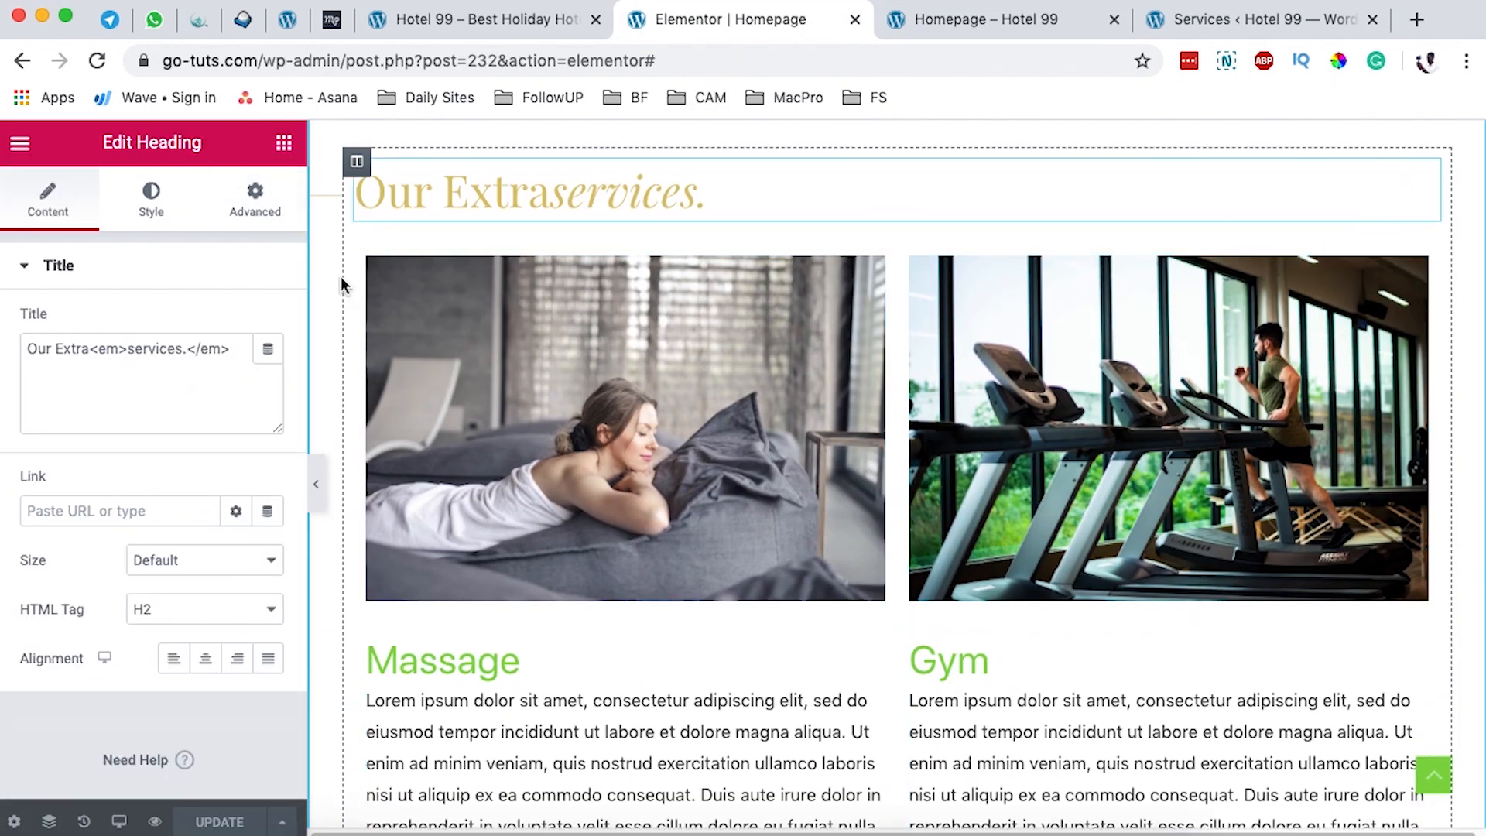
{"action": "left_click", "coordinate": [83, 354]}
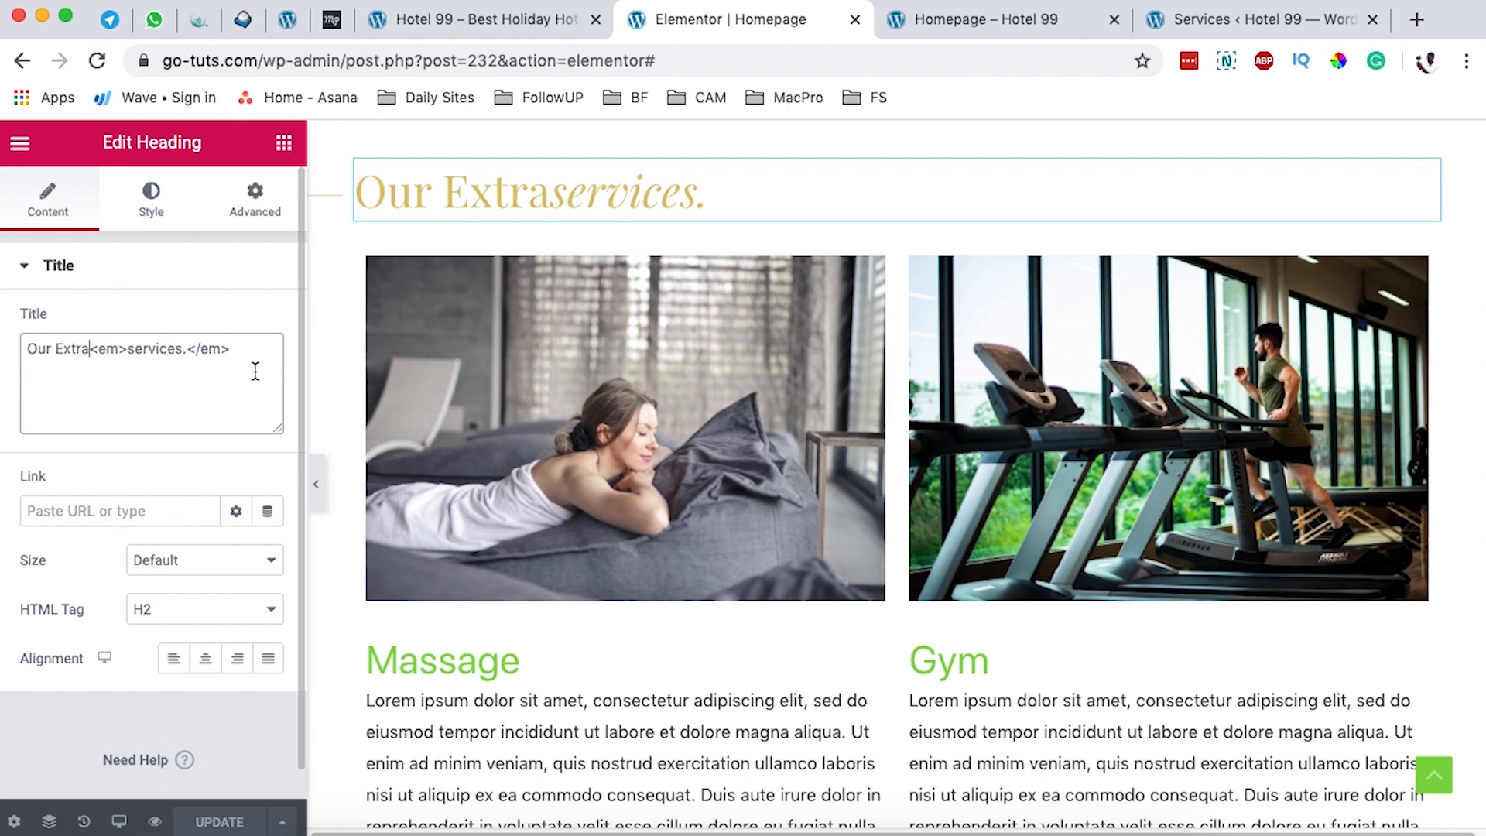
{"action": "left_click", "coordinate": [998, 23]}
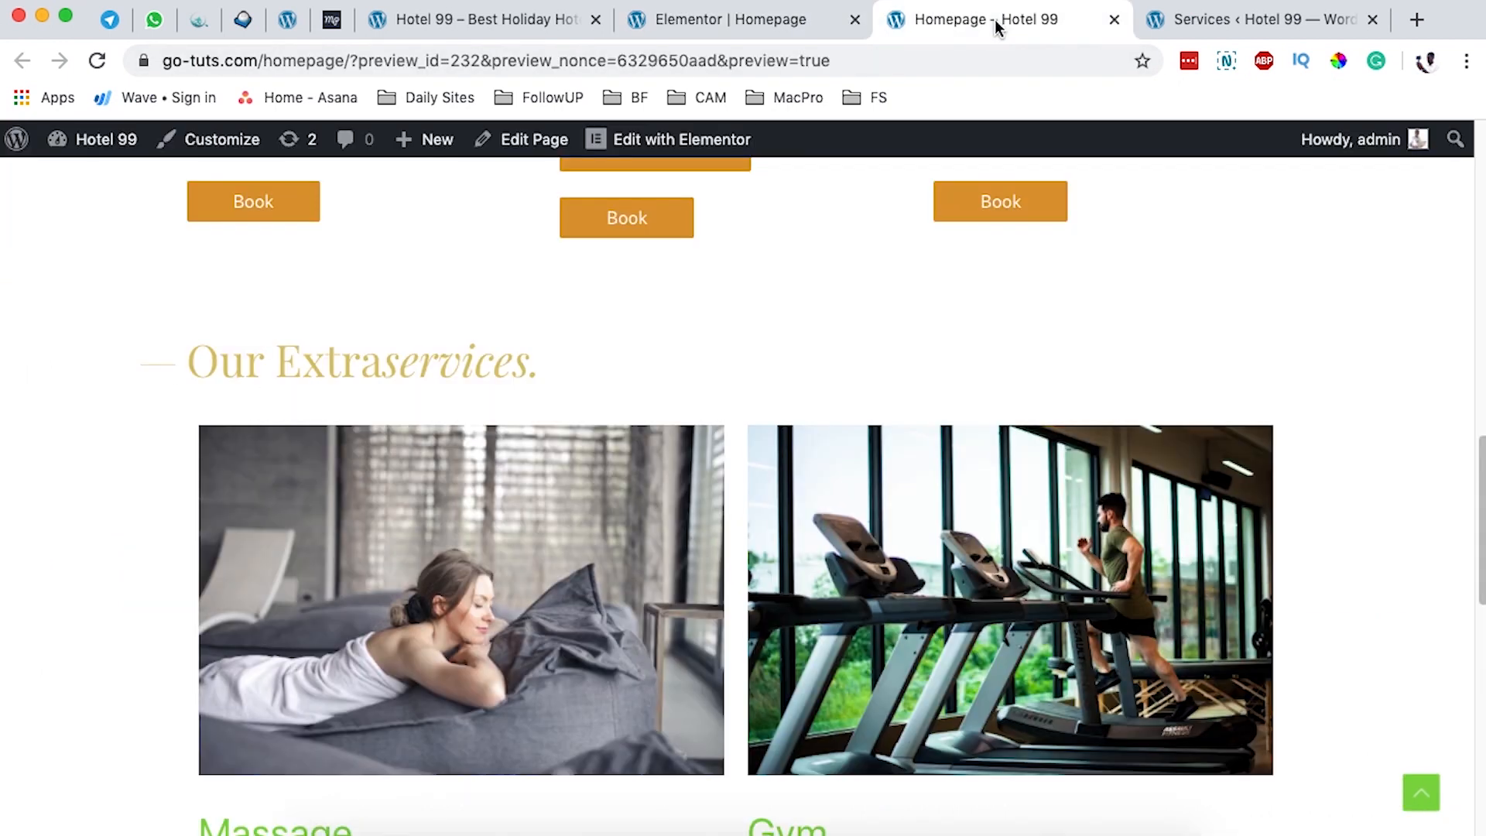
{"action": "left_click", "coordinate": [739, 21]}
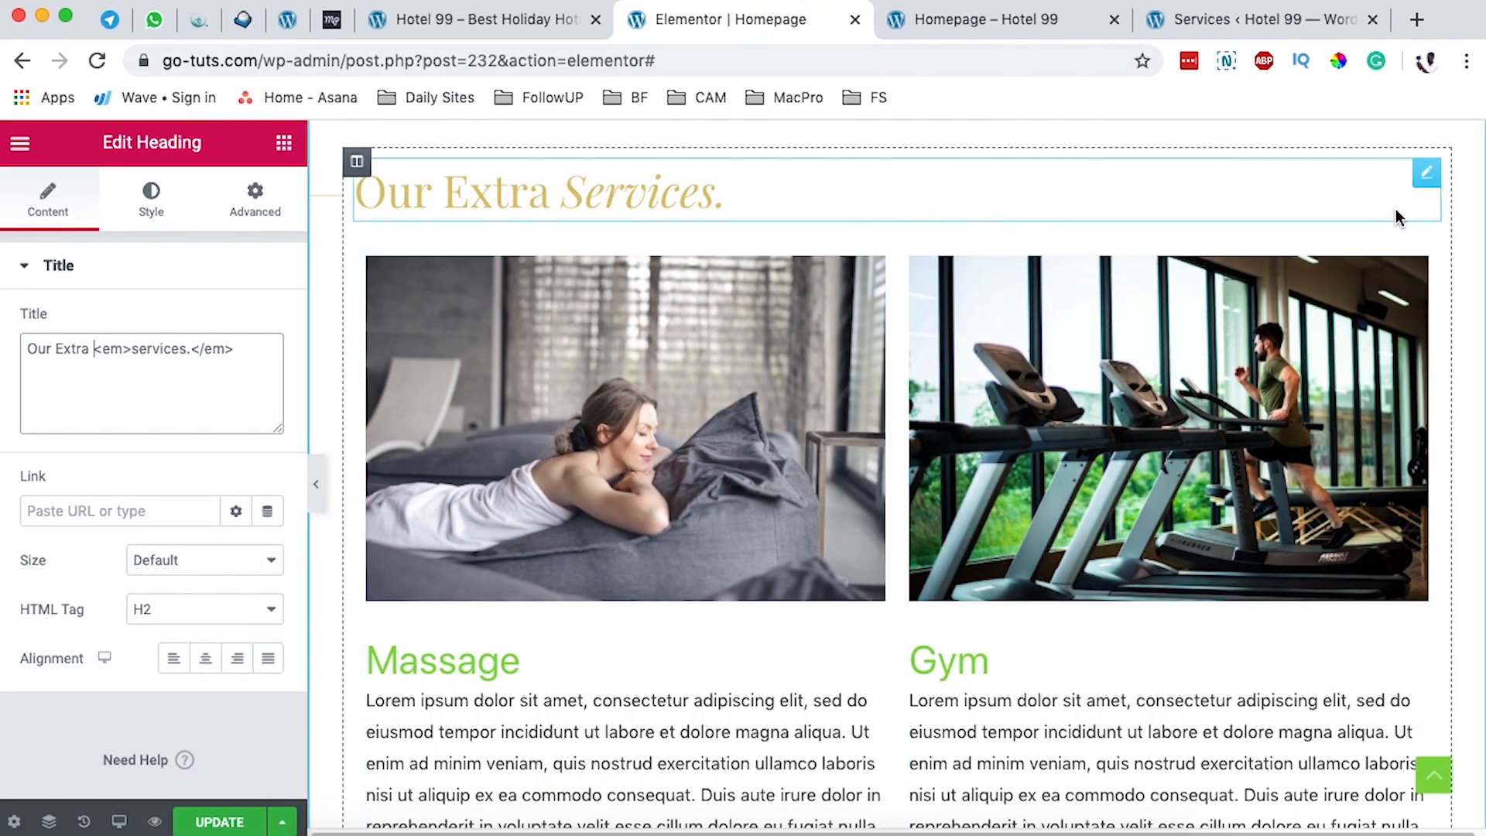
{"action": "left_click", "coordinate": [205, 660]}
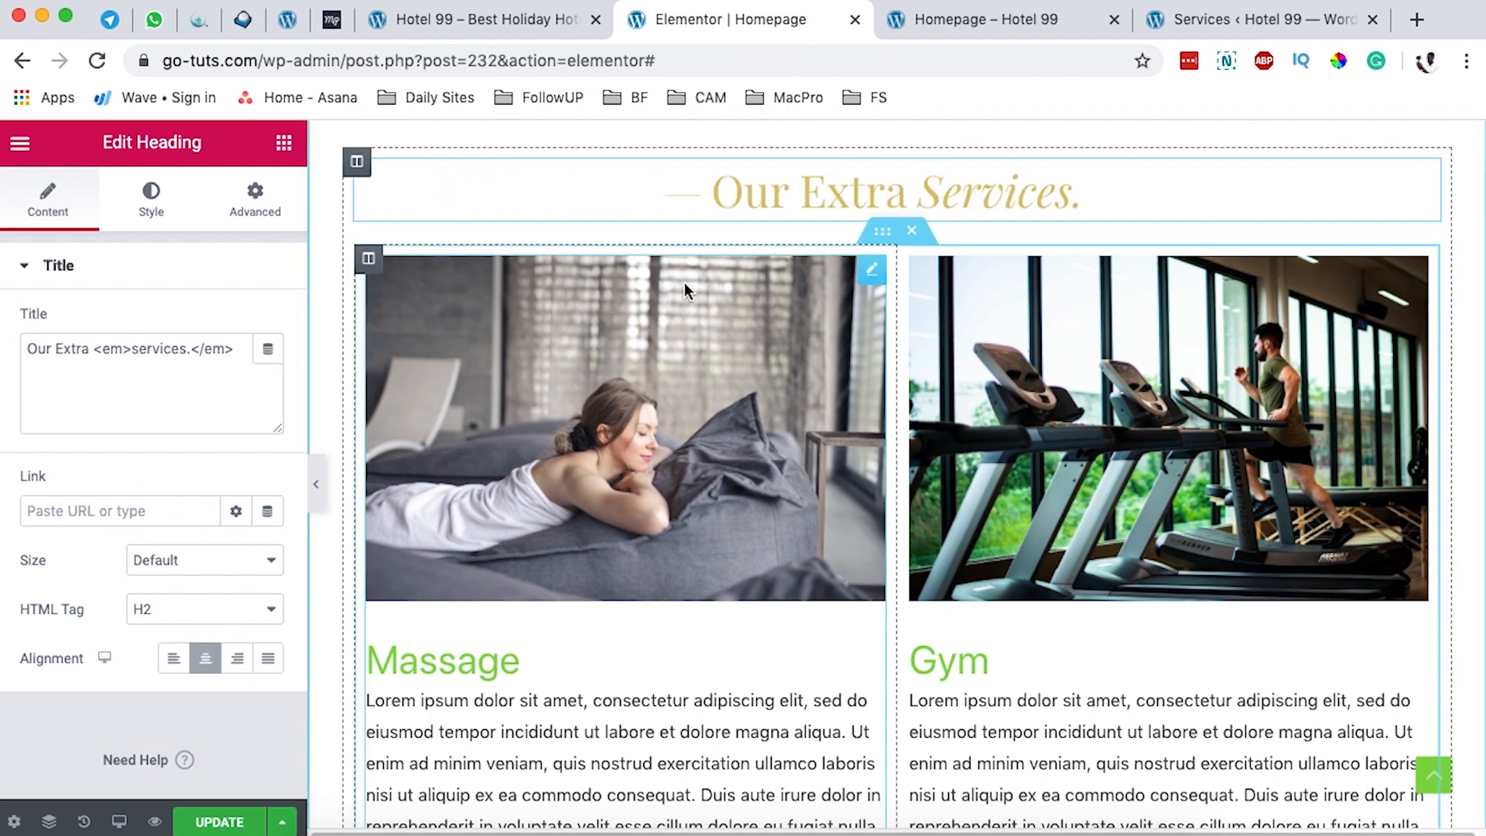
Step: Update the page with the heading changes and switch to the homepage preview
{"action": "scroll", "coordinate": [1025, 401], "scroll_direction": "up", "scroll_amount": 10}
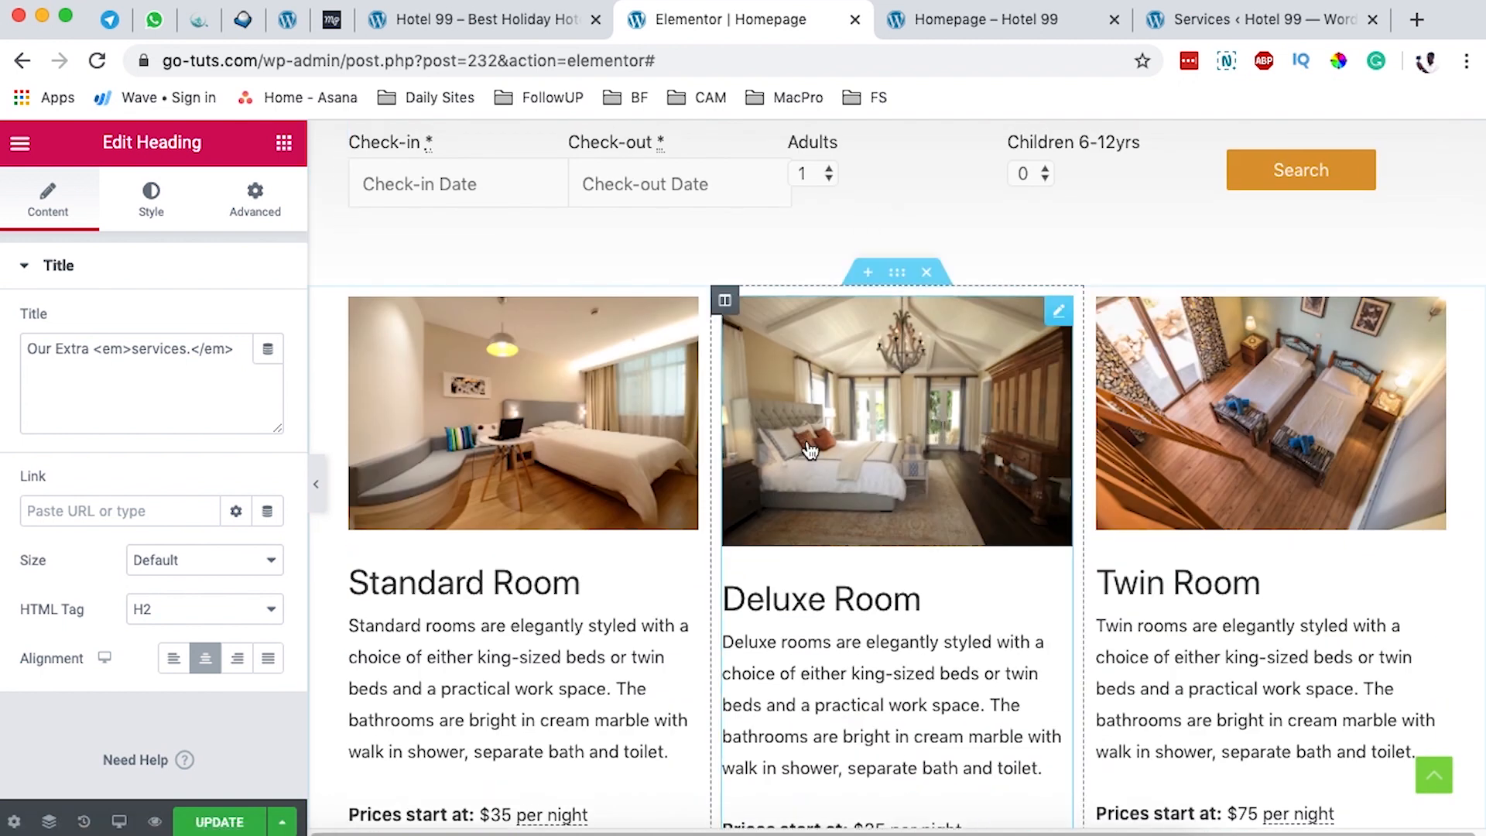
{"action": "scroll", "coordinate": [804, 507], "scroll_direction": "down", "scroll_amount": 3}
{"action": "scroll", "coordinate": [805, 507], "scroll_direction": "down", "scroll_amount": 8}
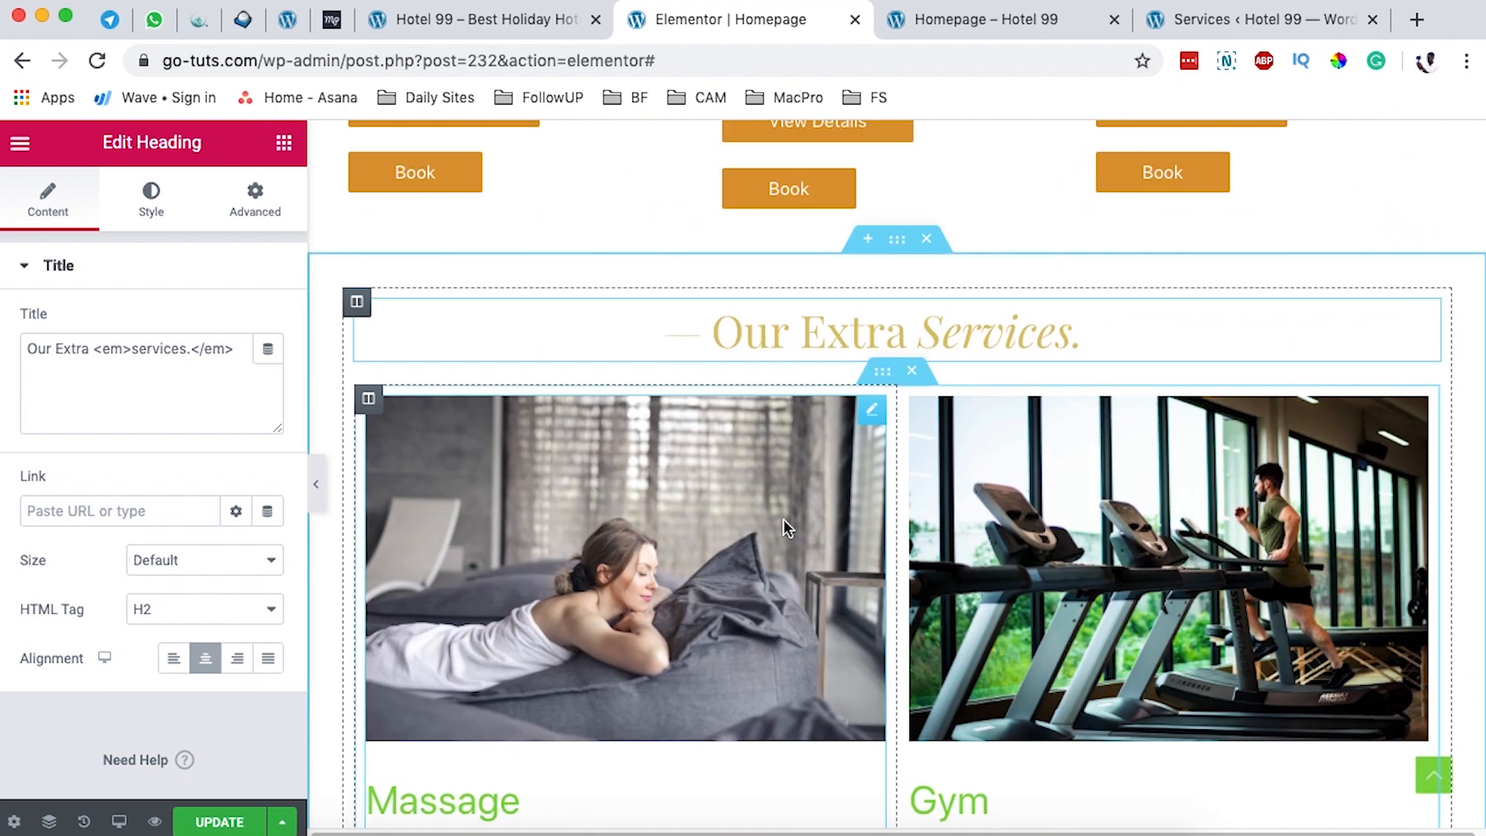
{"action": "left_click", "coordinate": [220, 821]}
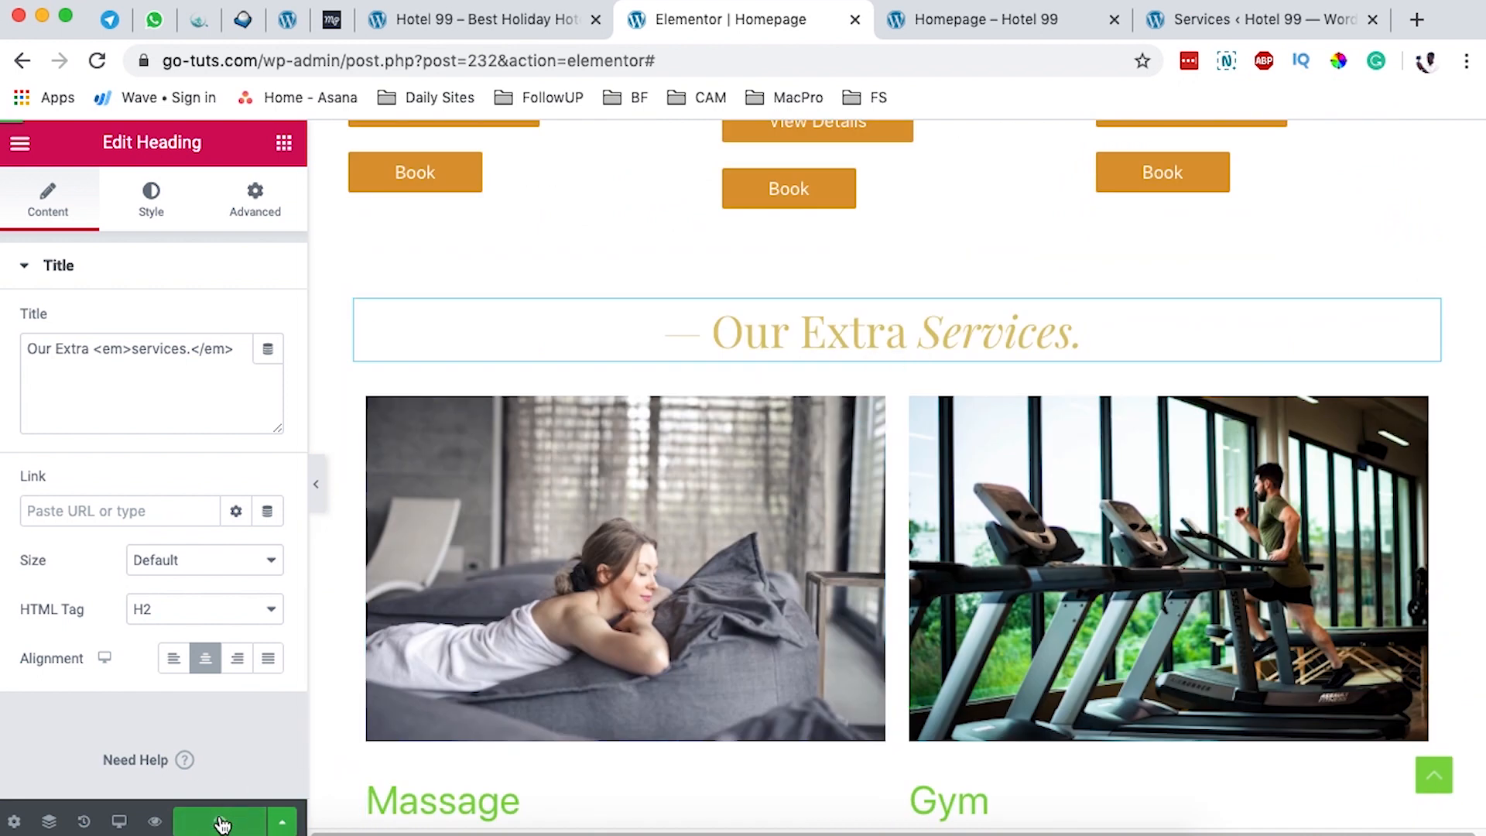
{"action": "left_click", "coordinate": [968, 21]}
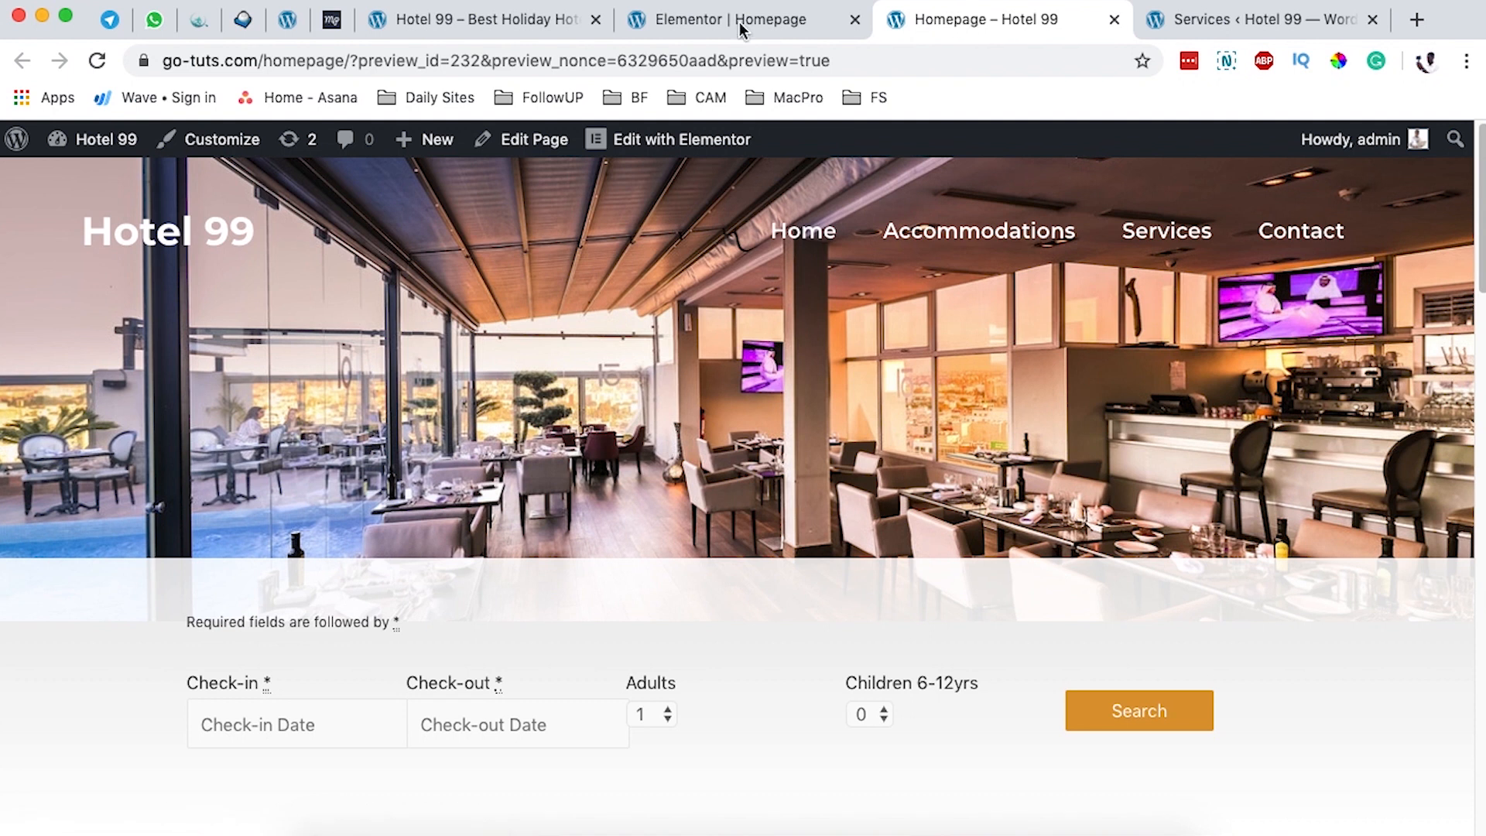
Step: Load go-tuts.com/homepage/ without the preview parameters and review the rooms and extra services sections
{"action": "left_click_drag", "start_coordinate": [350, 59], "coordinate": [364, 118]}
{"action": "key", "text": "BackSpace"}
{"action": "key", "text": "Return"}
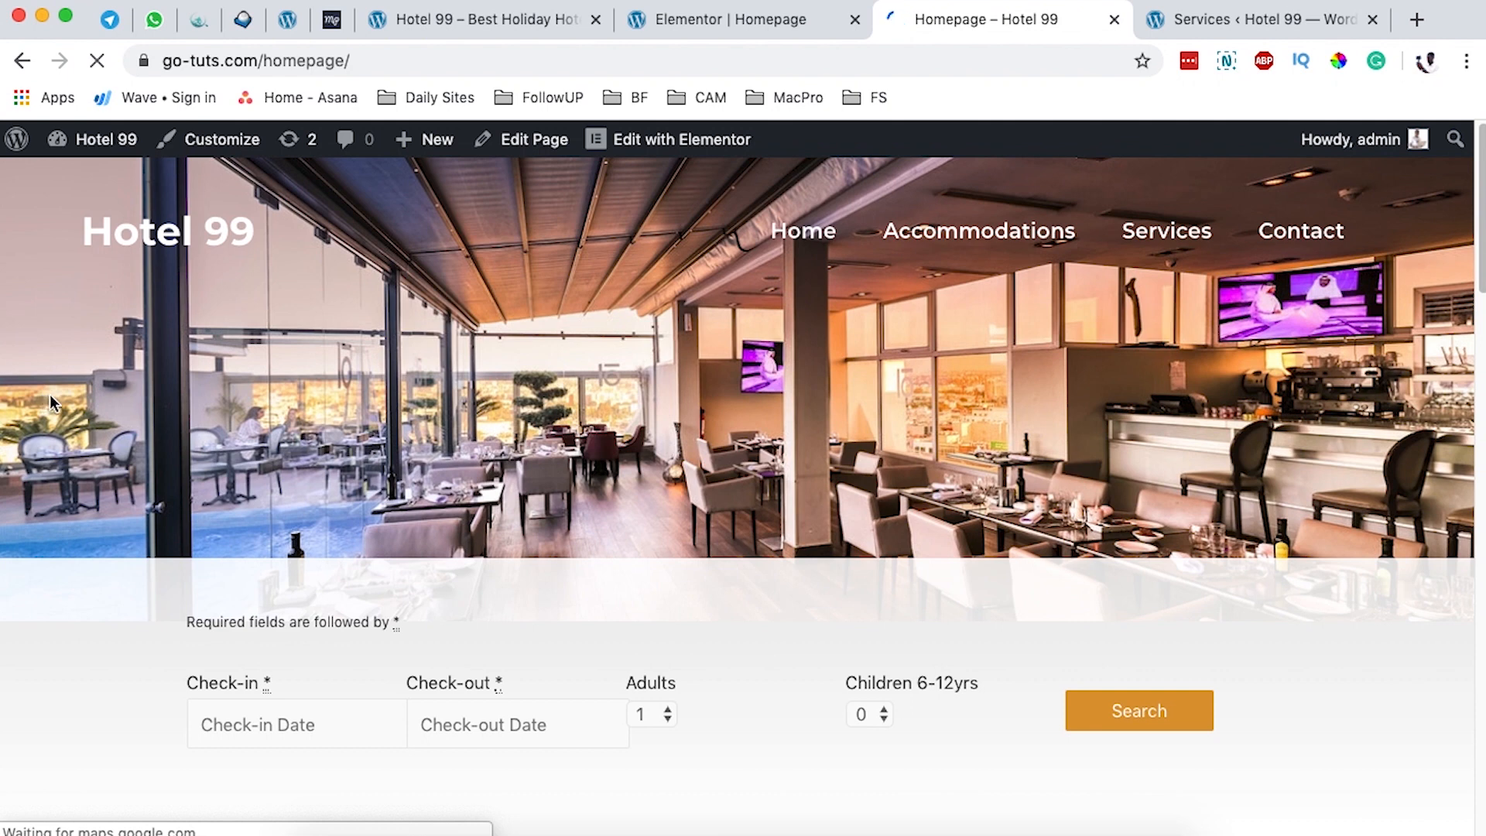
{"action": "scroll", "coordinate": [625, 393], "scroll_direction": "down", "scroll_amount": 20}
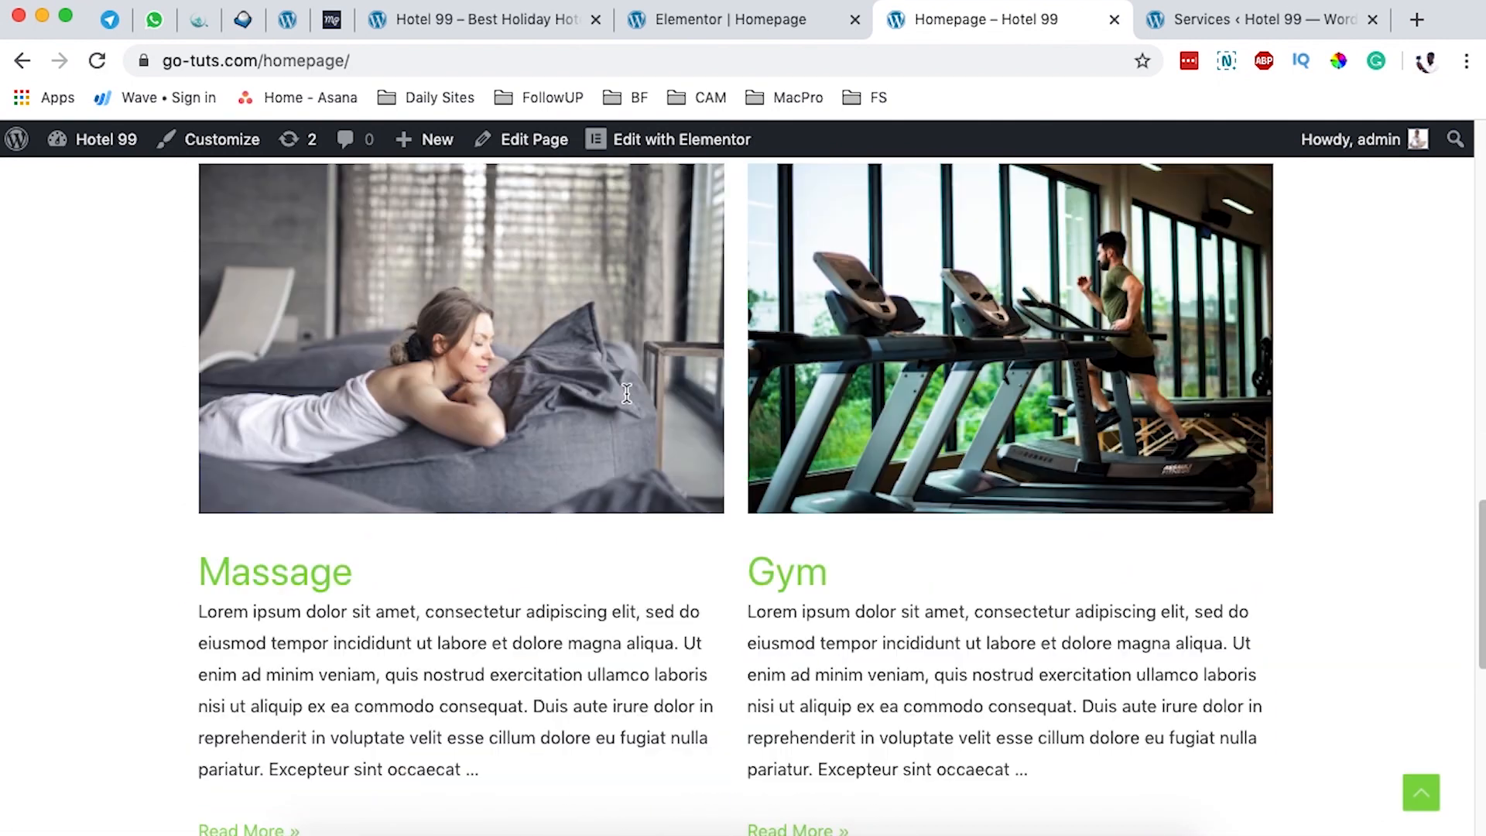
{"action": "scroll", "coordinate": [627, 390], "scroll_direction": "up", "scroll_amount": 15}
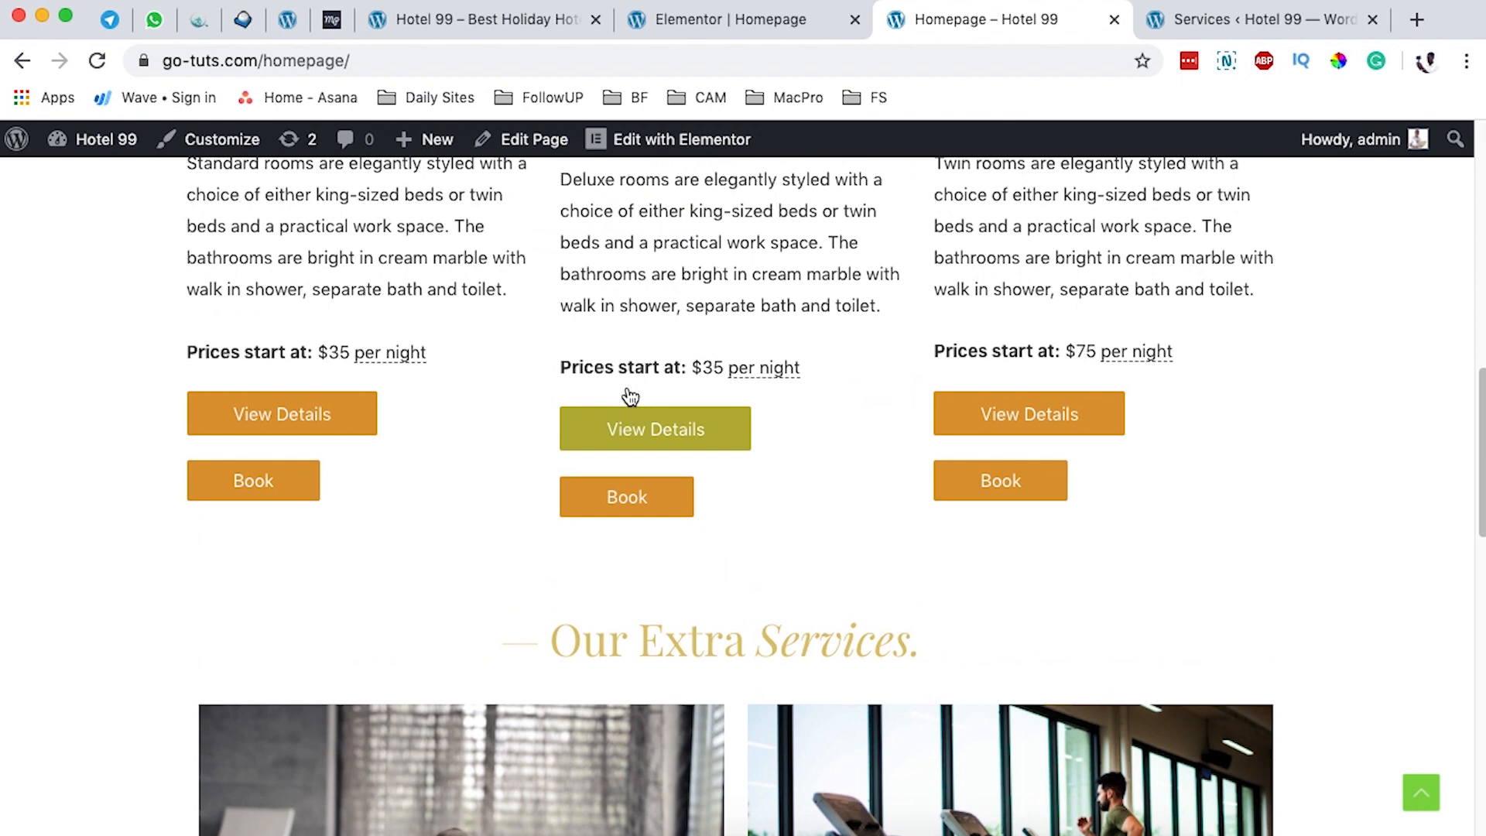
Step: Place the homepage's browser tab beside the original Hotel 99 site's and view the original site from its header for comparison
{"action": "left_click_drag", "start_coordinate": [942, 20], "coordinate": [697, 18]}
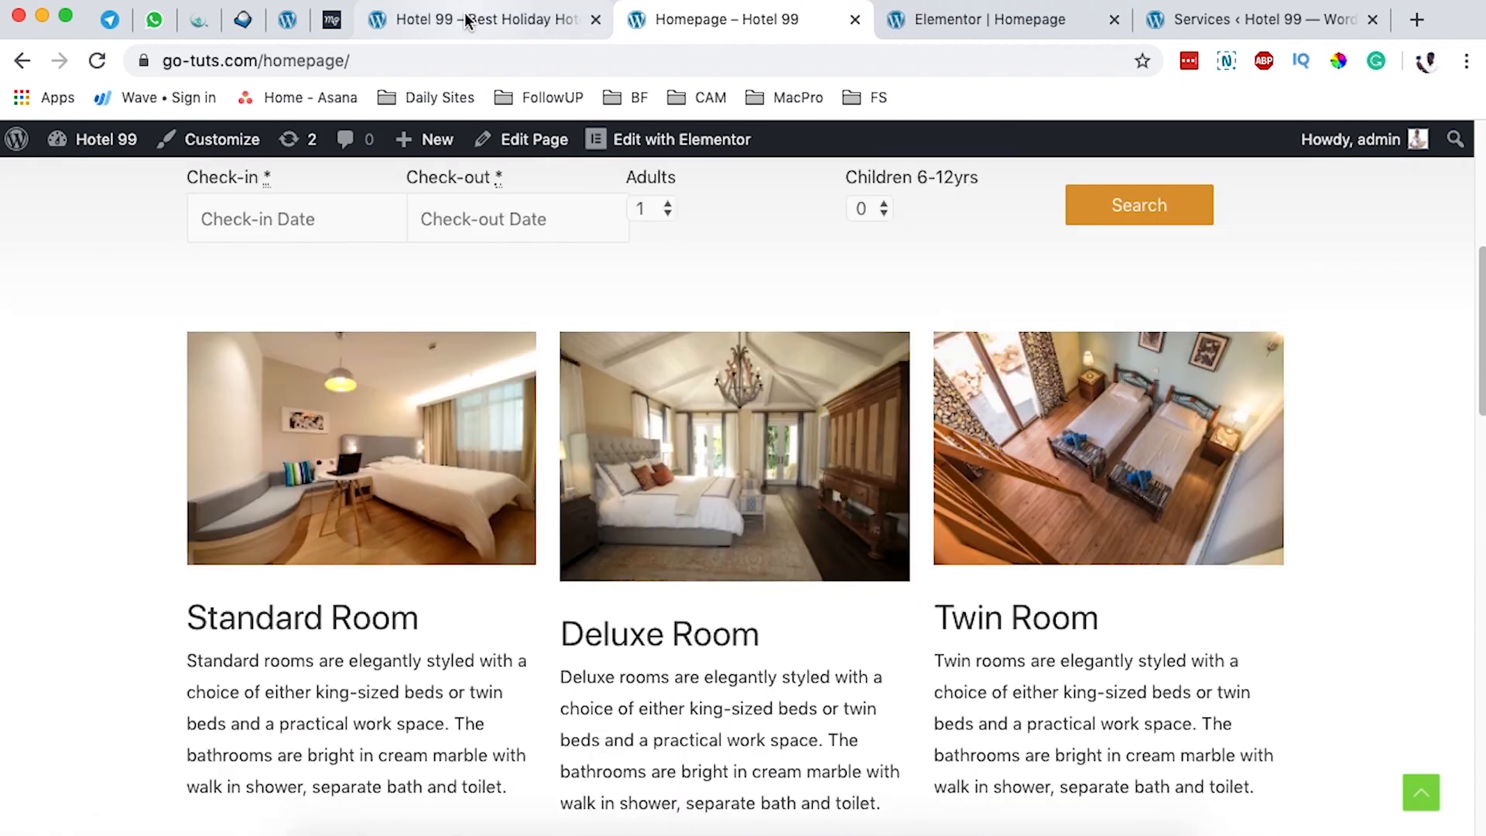
{"action": "left_click", "coordinate": [464, 19]}
{"action": "scroll", "coordinate": [685, 324], "scroll_direction": "up", "scroll_amount": 7}
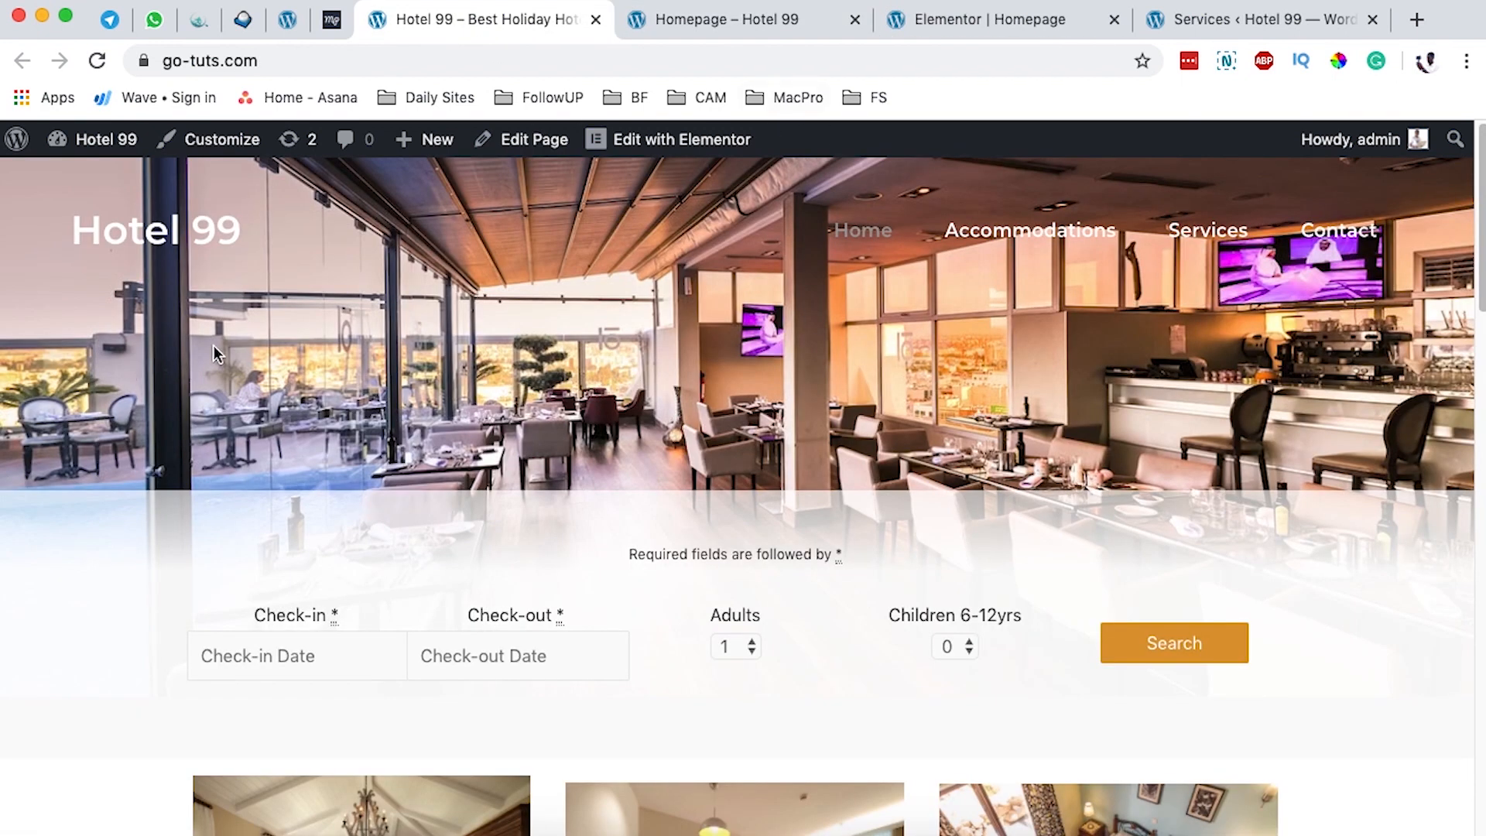
Step: Compare the original Hotel 99 site with the new homepage, from the header through the rooms and extra services to the contact section
{"action": "left_click", "coordinate": [728, 24]}
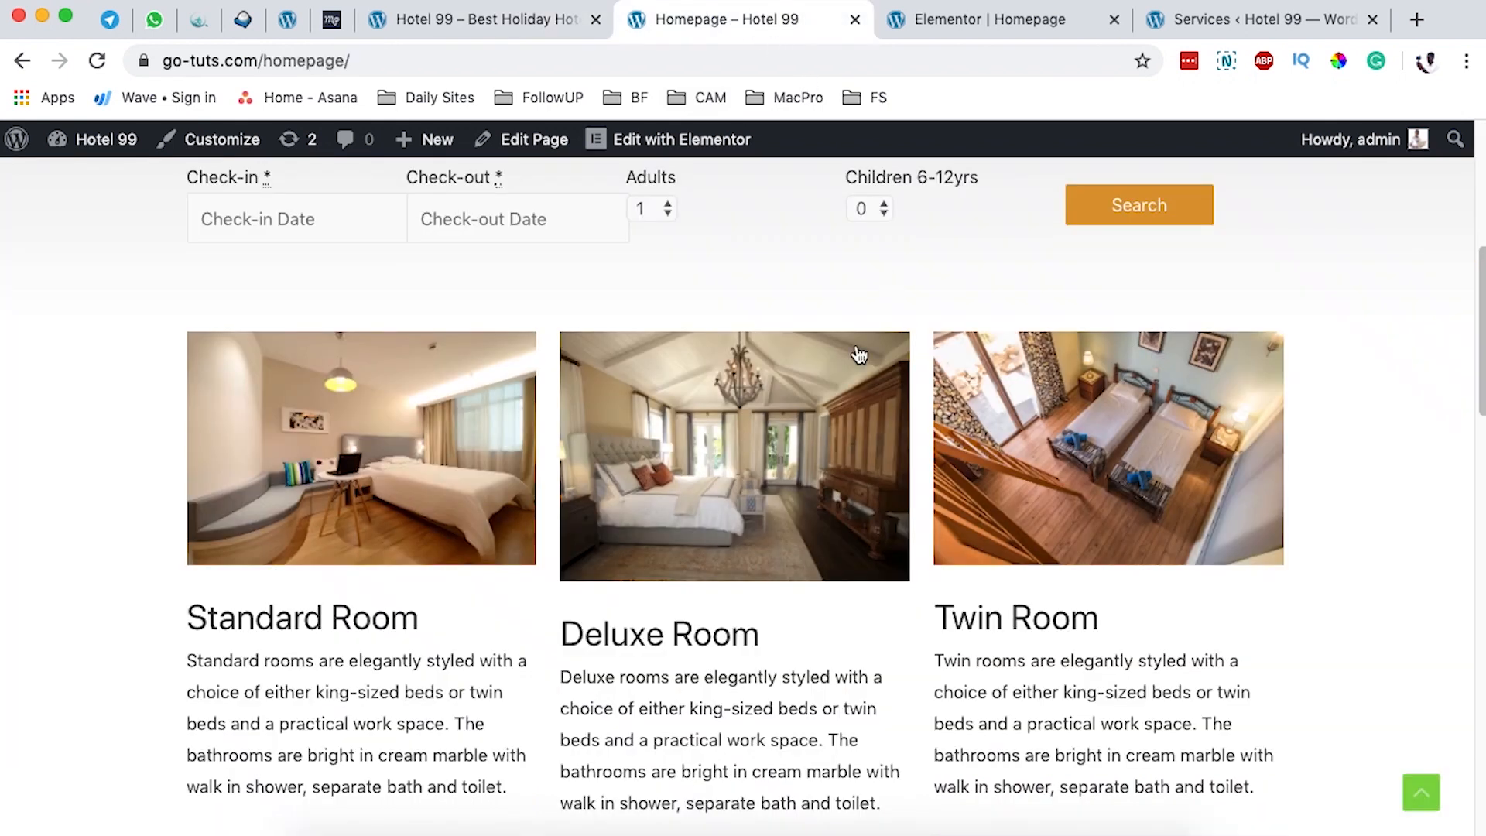
{"action": "scroll", "coordinate": [859, 355], "scroll_direction": "up", "scroll_amount": 6}
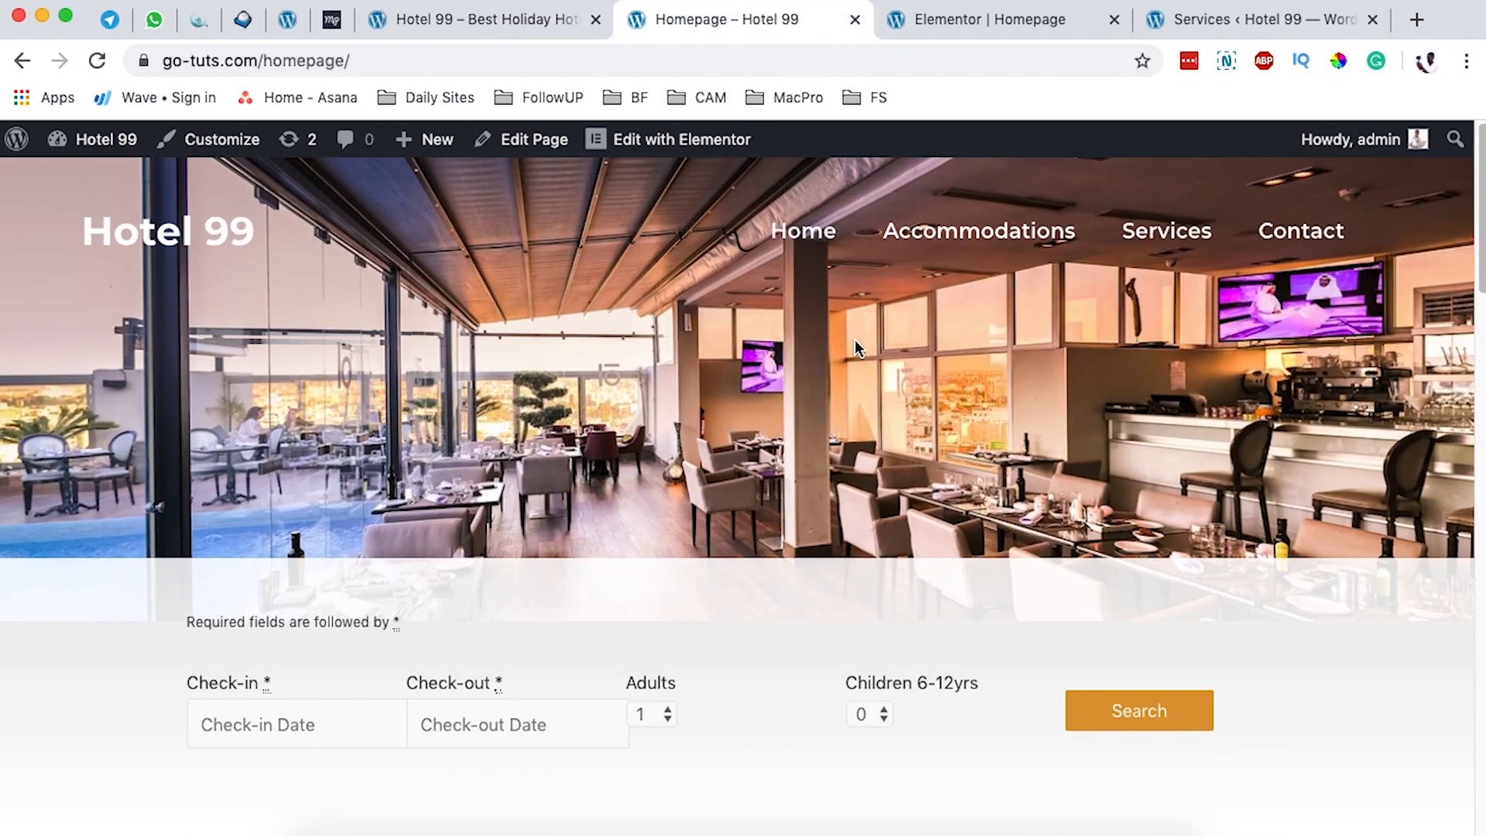
{"action": "left_click", "coordinate": [455, 21]}
{"action": "scroll", "coordinate": [730, 348], "scroll_direction": "down", "scroll_amount": 10}
{"action": "scroll", "coordinate": [731, 345], "scroll_direction": "down", "scroll_amount": 4}
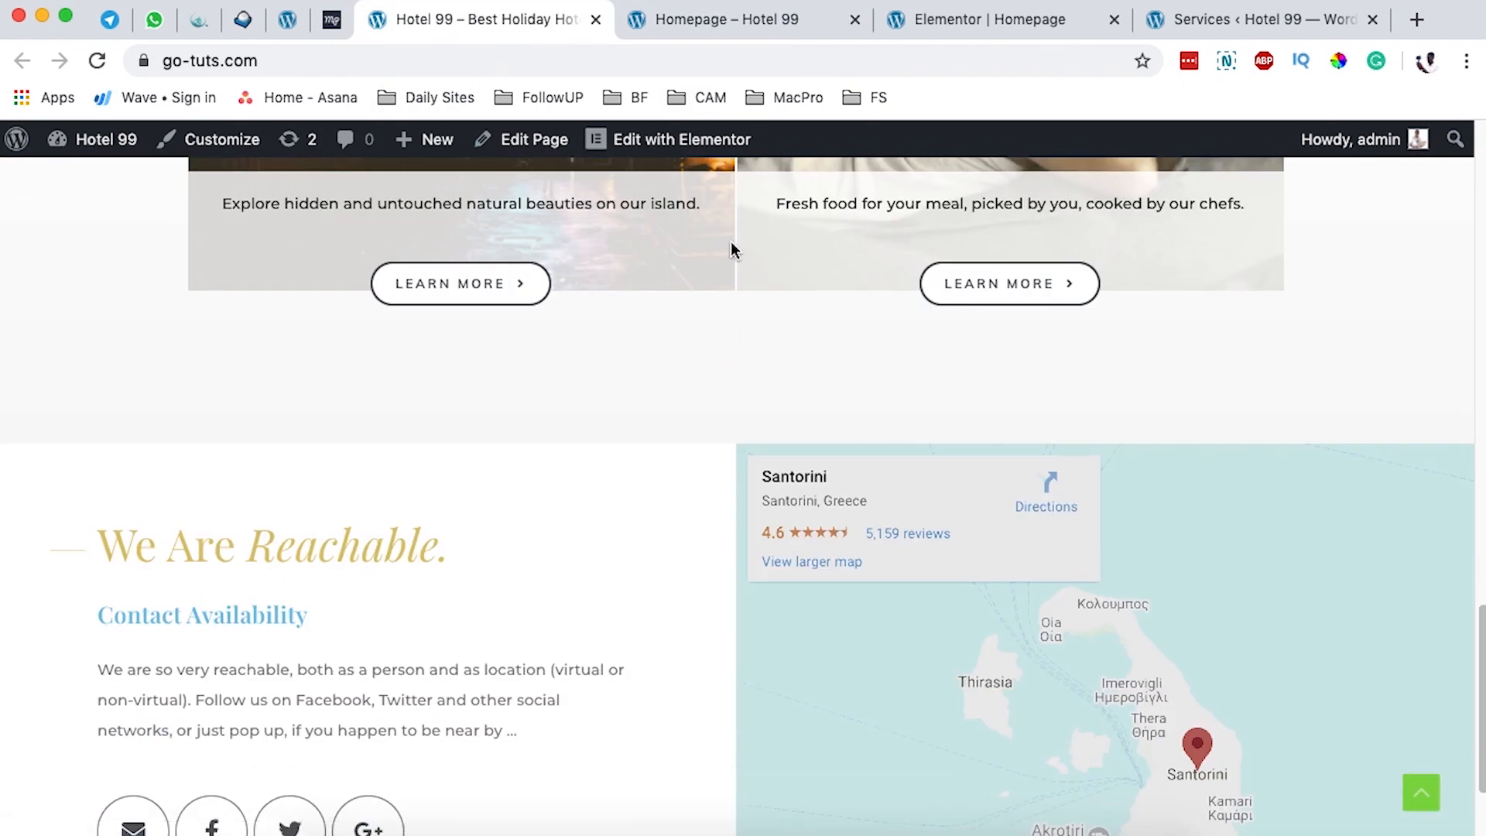
{"action": "left_click", "coordinate": [742, 19]}
{"action": "scroll", "coordinate": [781, 356], "scroll_direction": "down", "scroll_amount": 6}
{"action": "scroll", "coordinate": [778, 351], "scroll_direction": "down", "scroll_amount": 3}
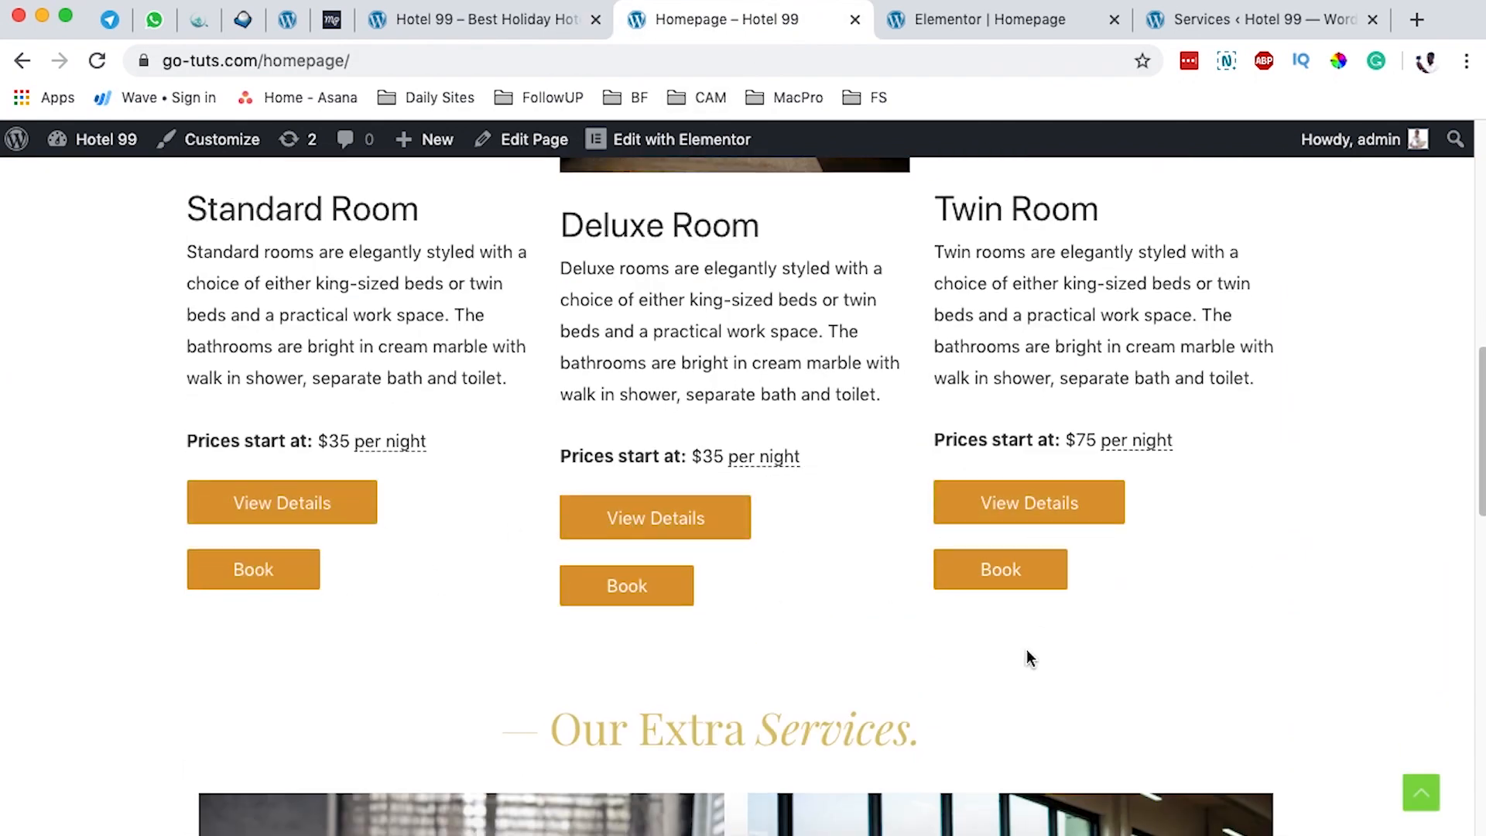
{"action": "scroll", "coordinate": [1006, 603], "scroll_direction": "down", "scroll_amount": 10}
{"action": "scroll", "coordinate": [977, 545], "scroll_direction": "up", "scroll_amount": 8}
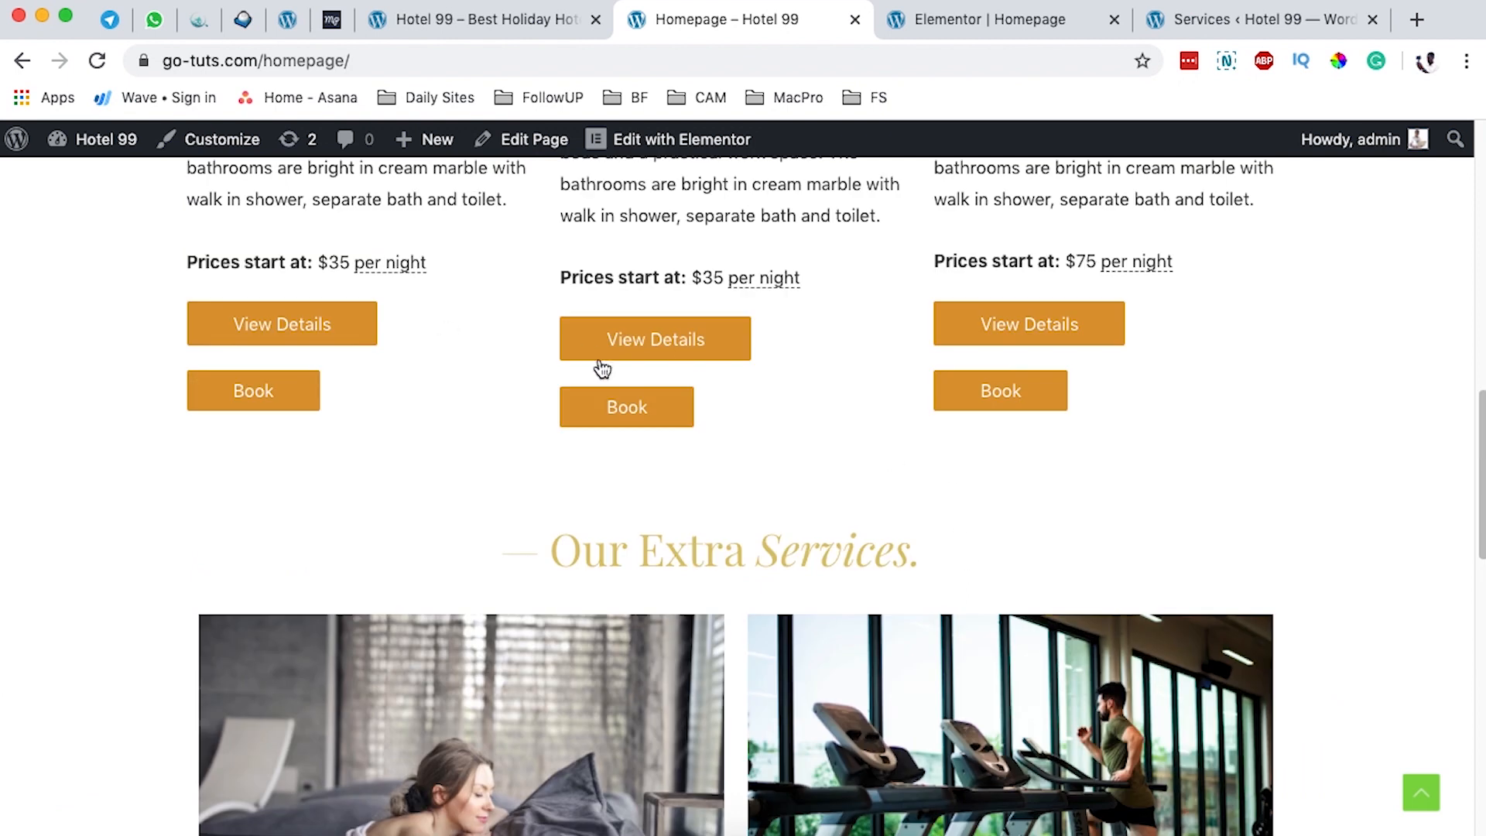
{"action": "scroll", "coordinate": [785, 464], "scroll_direction": "down", "scroll_amount": 15}
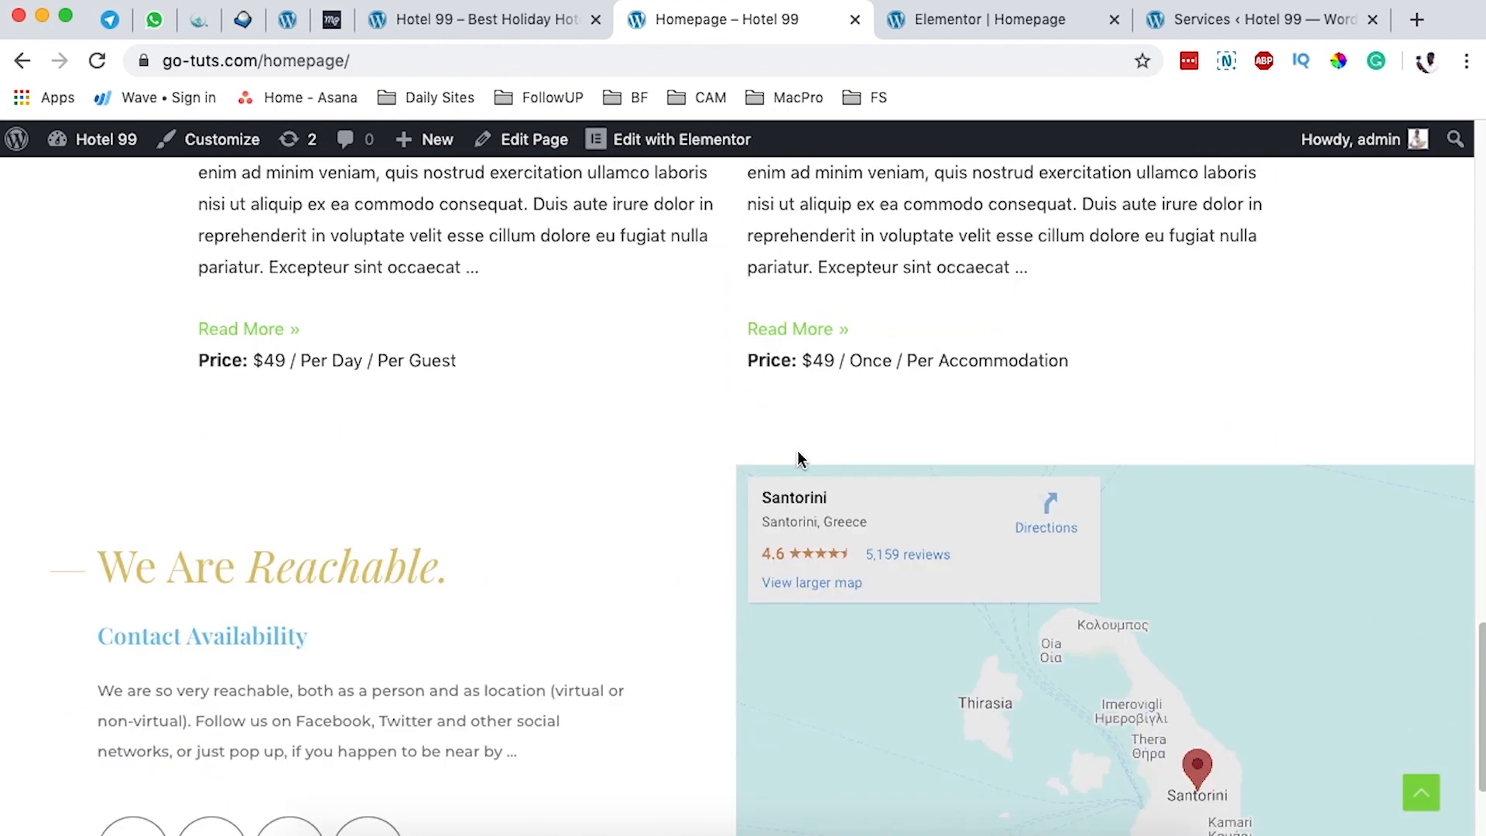
Step: In the WordPress Reading settings, set the static front page to "Homepage" and save the changes
{"action": "left_click", "coordinate": [1187, 23]}
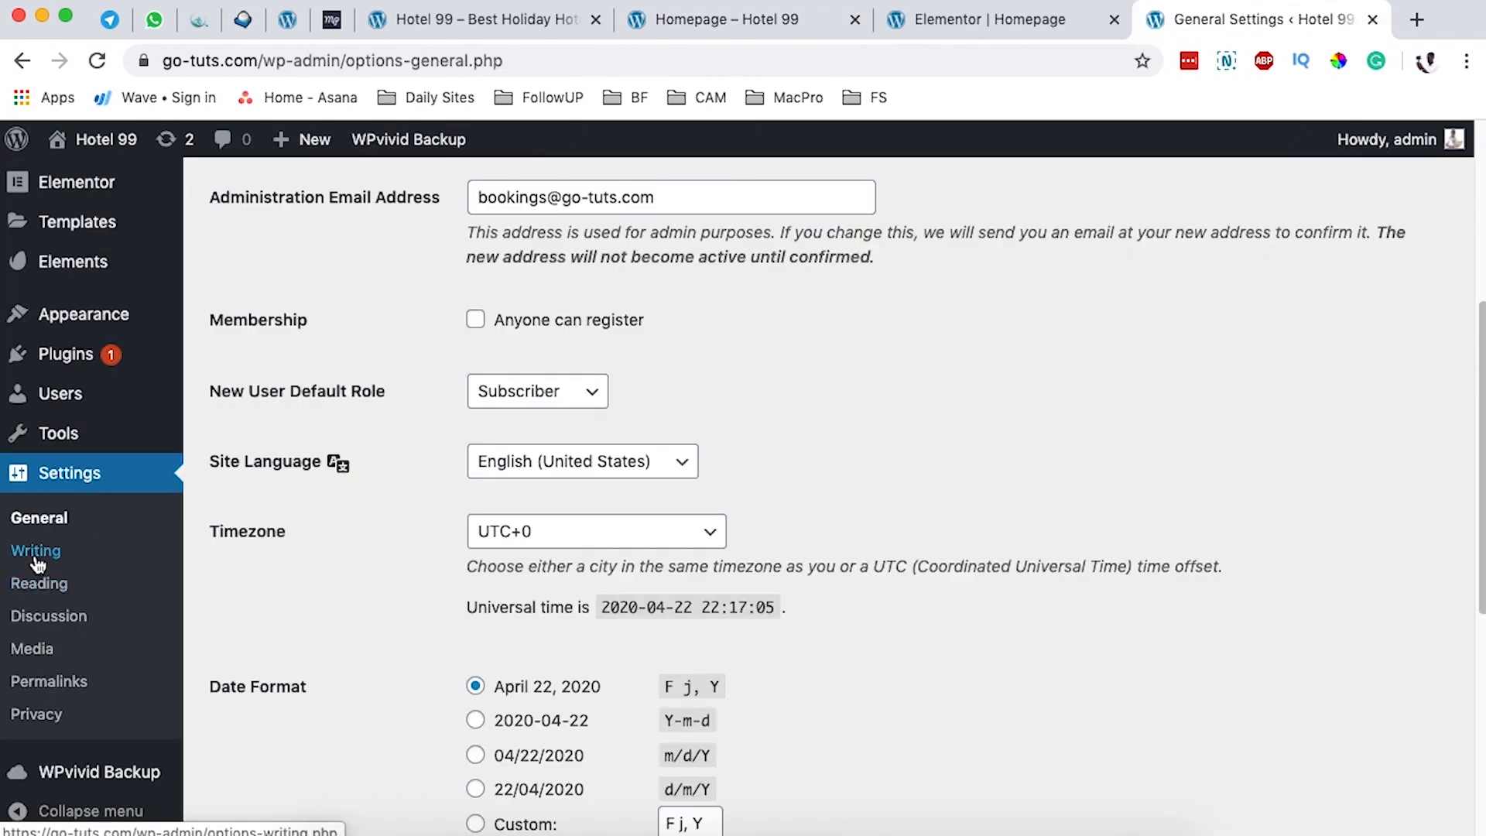
{"action": "left_click", "coordinate": [39, 583]}
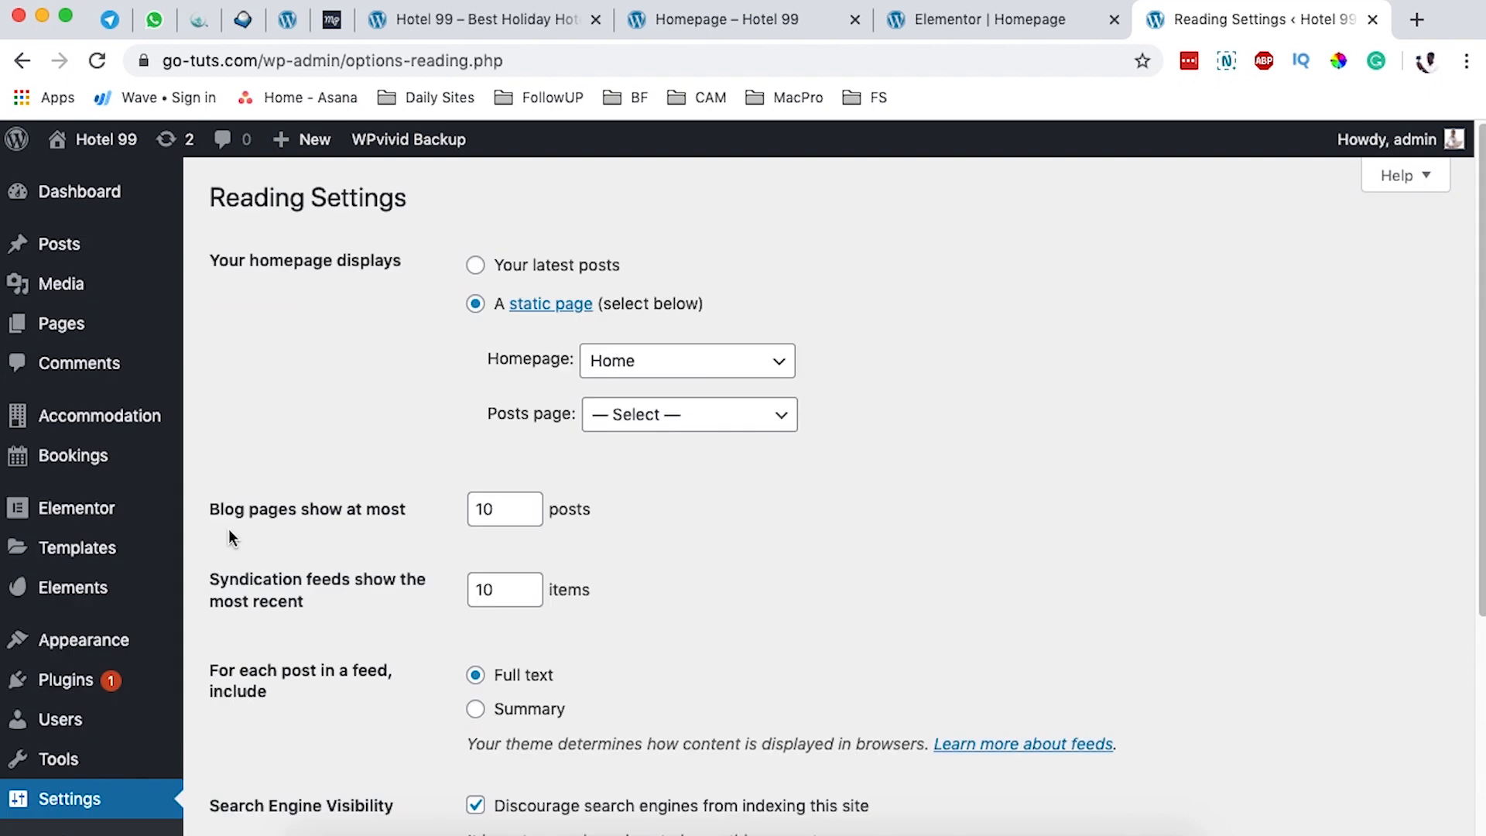
{"action": "left_click", "coordinate": [626, 361]}
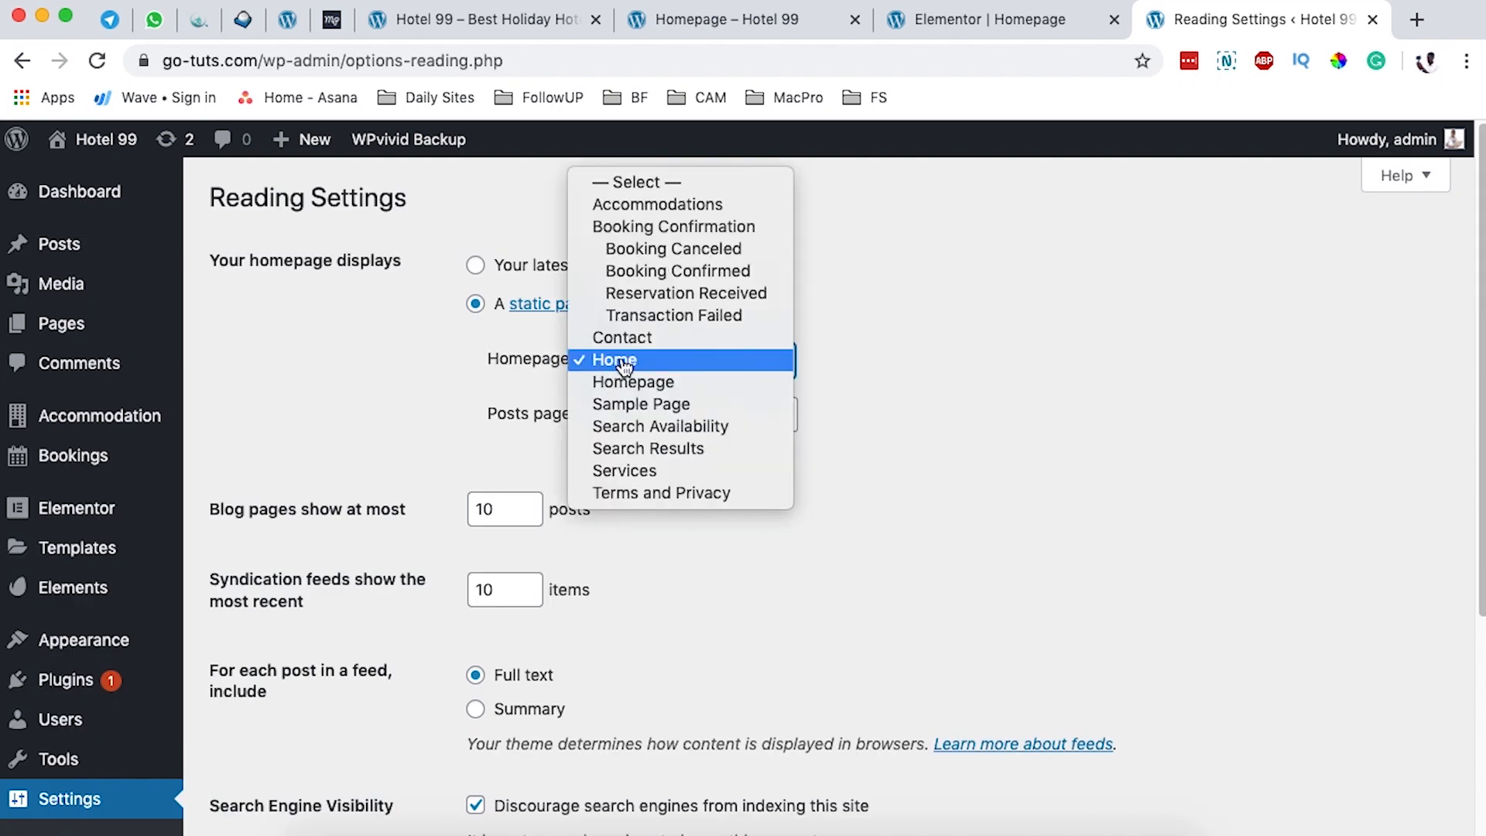
{"action": "left_click", "coordinate": [617, 384]}
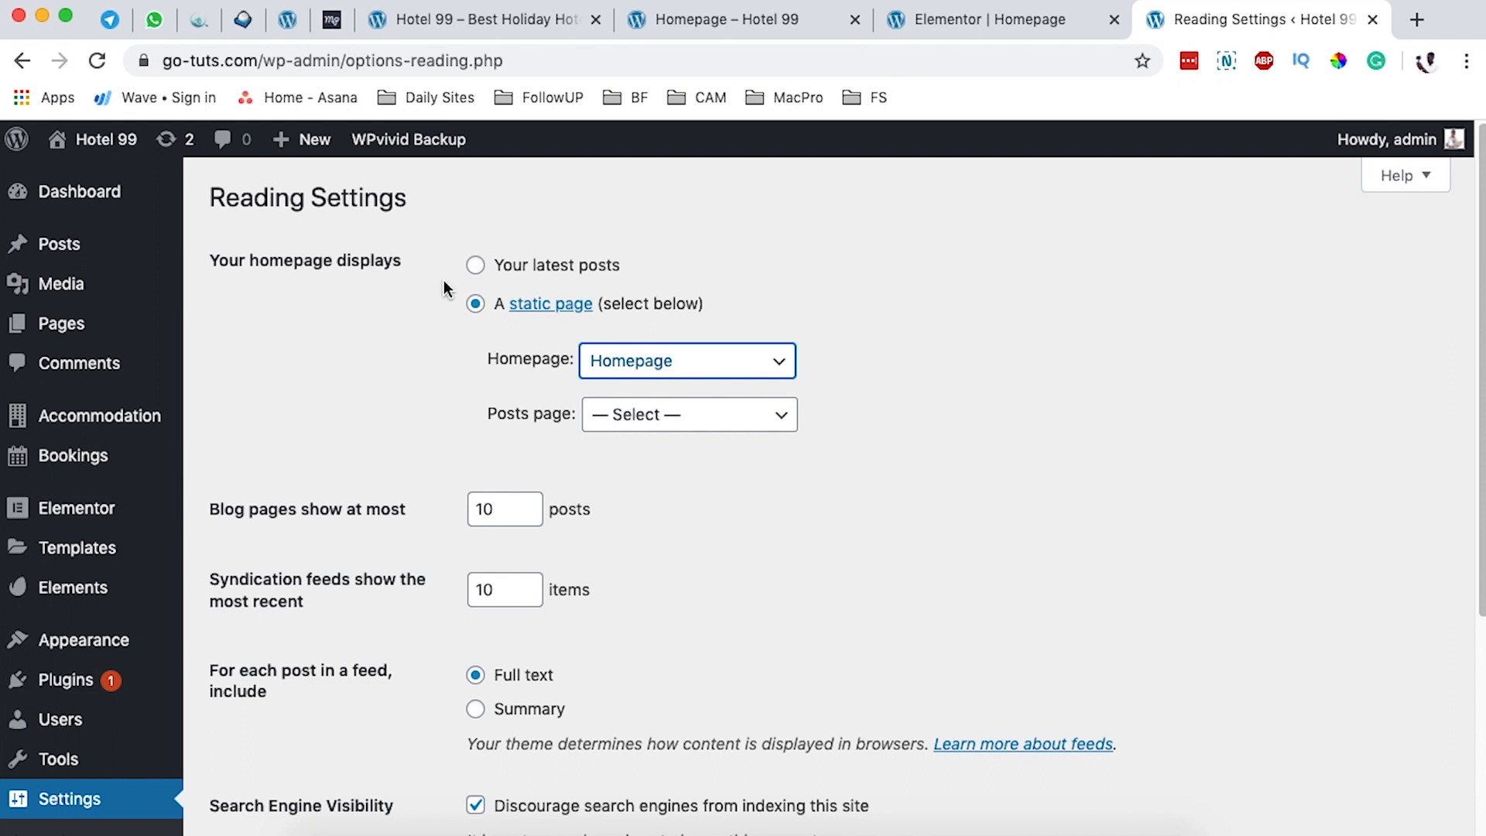
{"action": "scroll", "coordinate": [854, 512], "scroll_direction": "down", "scroll_amount": 5}
{"action": "left_click", "coordinate": [291, 590]}
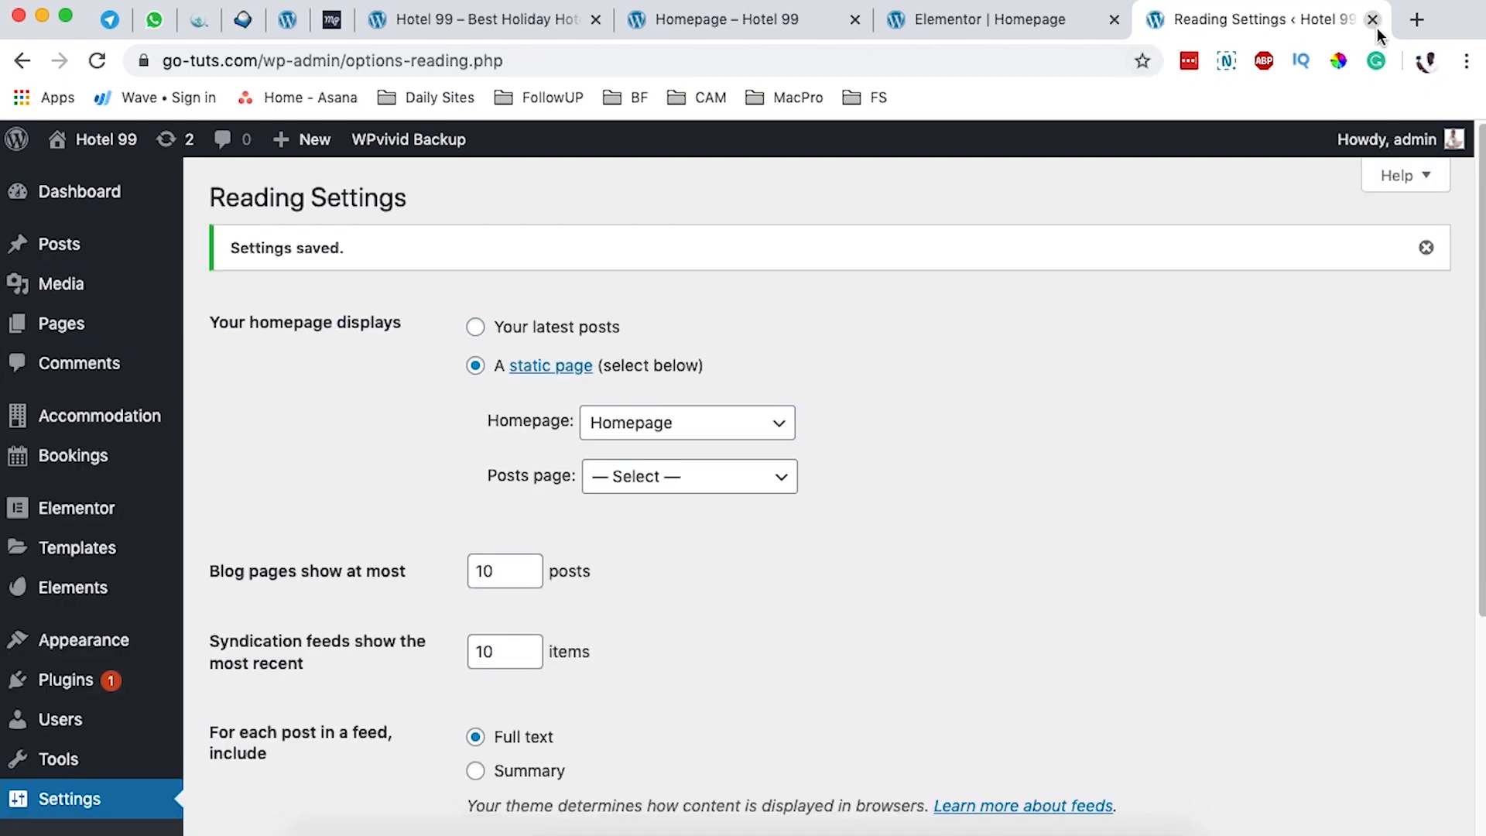
{"action": "left_click_drag", "start_coordinate": [258, 61], "coordinate": [160, 56]}
{"action": "key", "text": "super+c"}
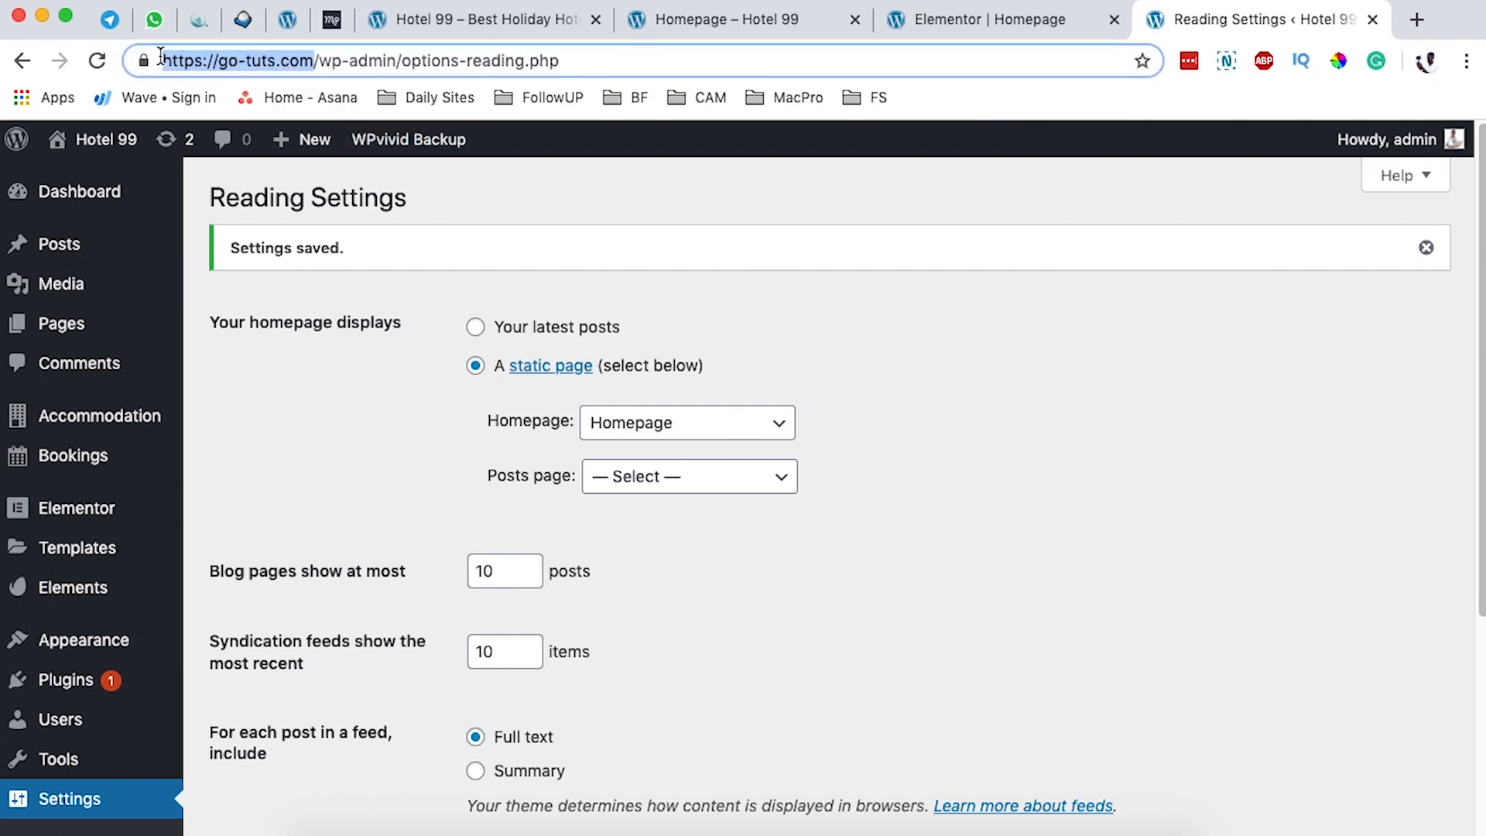
{"action": "left_click", "coordinate": [1417, 20]}
{"action": "key", "text": "super+v"}
{"action": "key", "text": "Return"}
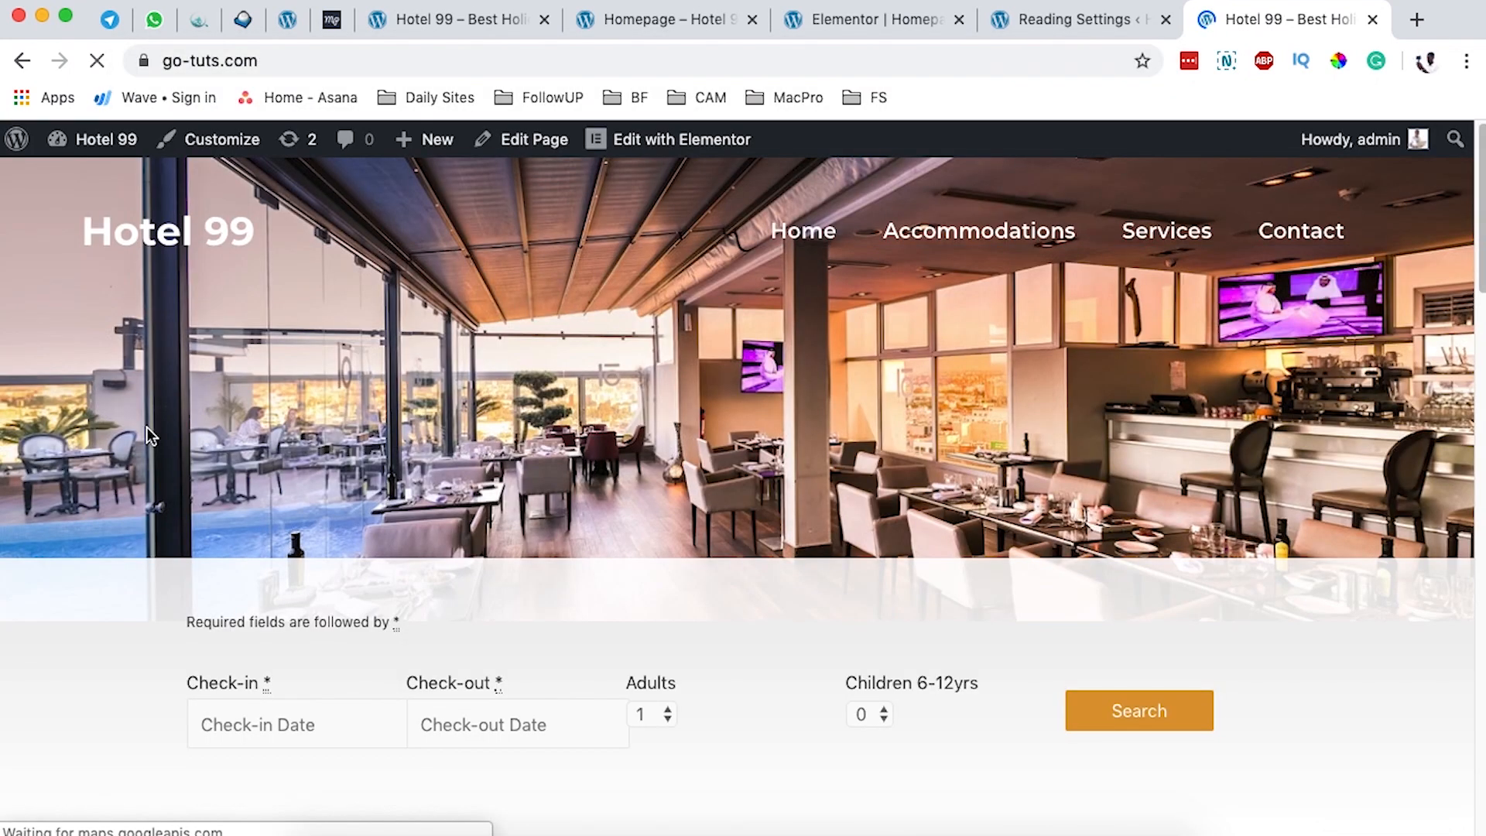
Step: Review the live front page at go-tuts.com, including the header, booking search, rooms, extra services and contact map sections
{"action": "scroll", "coordinate": [605, 421], "scroll_direction": "down", "scroll_amount": 12}
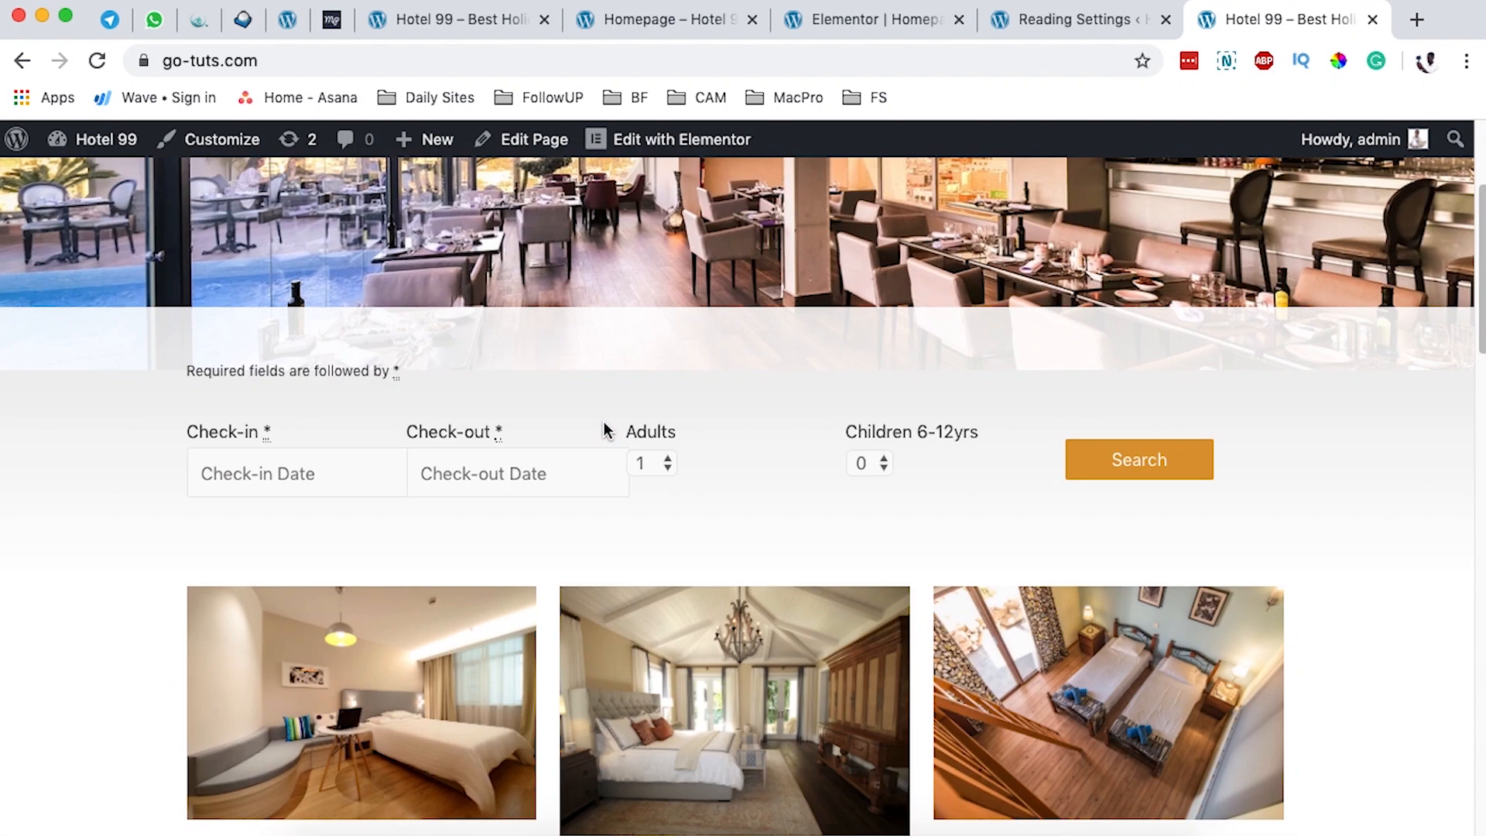
{"action": "scroll", "coordinate": [608, 420], "scroll_direction": "down", "scroll_amount": 6}
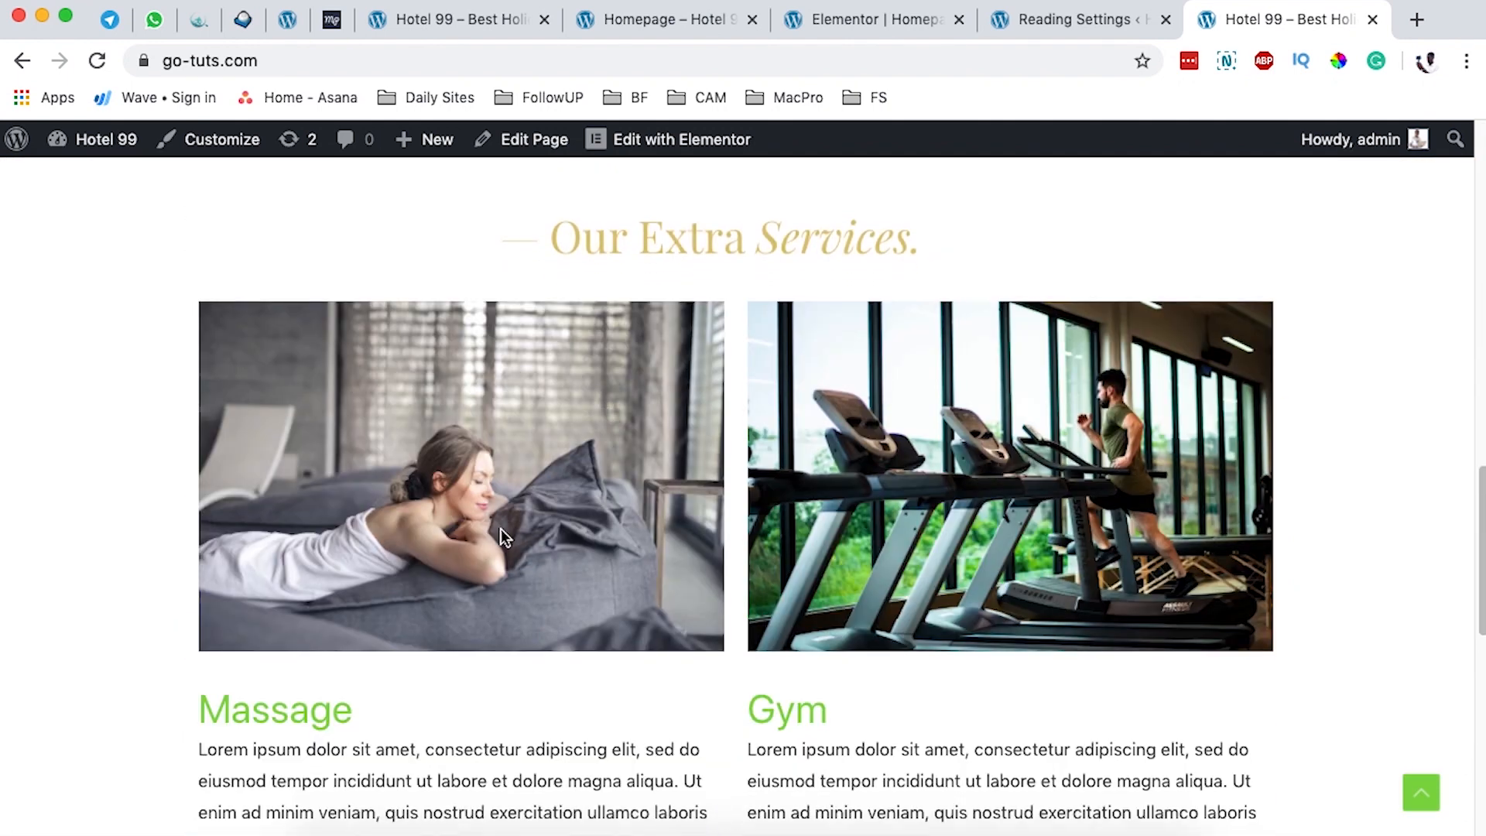
{"action": "scroll", "coordinate": [881, 494], "scroll_direction": "down", "scroll_amount": 6}
{"action": "scroll", "coordinate": [851, 492], "scroll_direction": "down", "scroll_amount": 5}
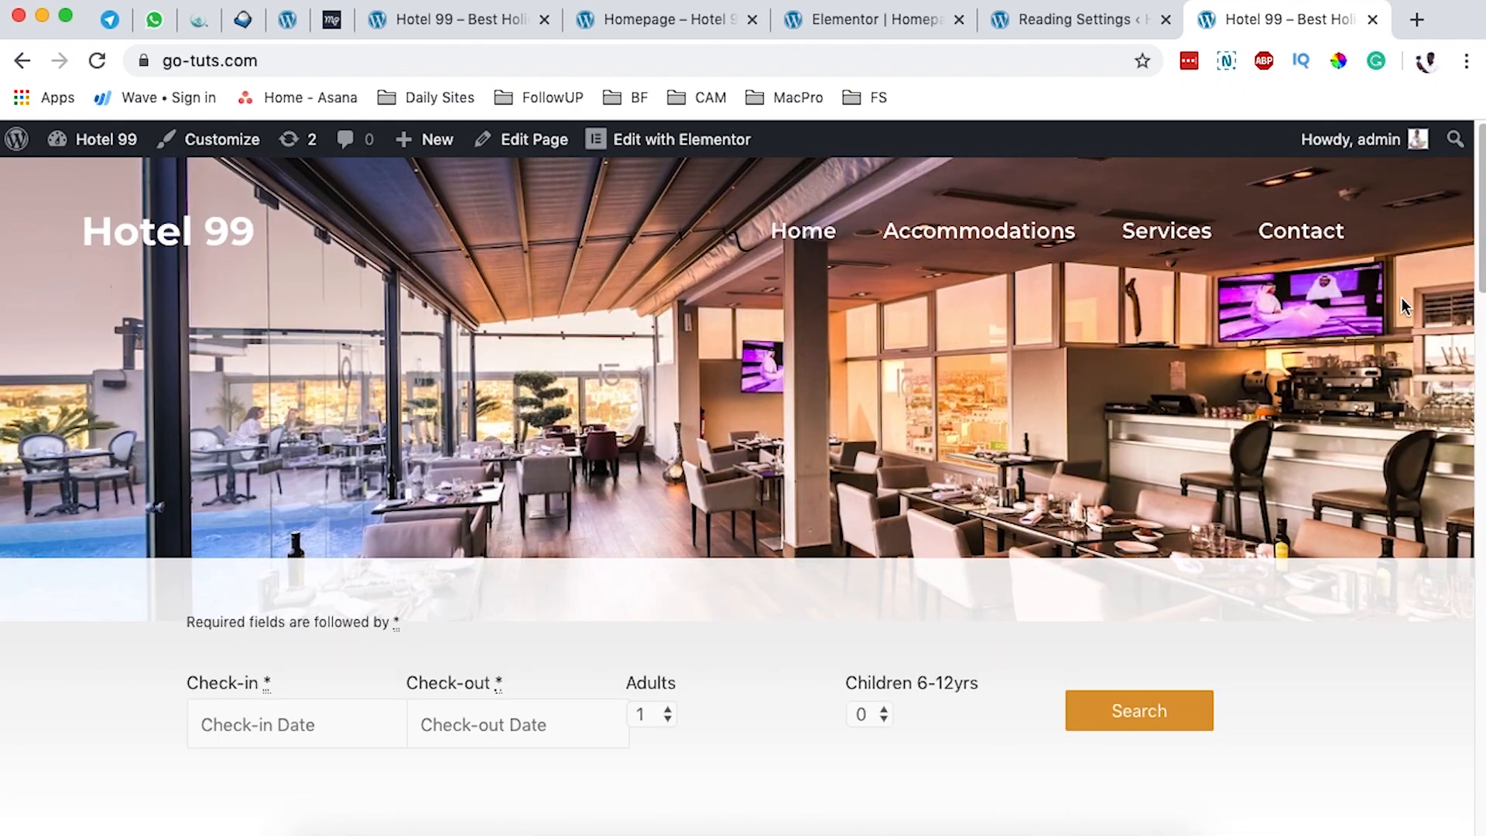
{"action": "scroll", "coordinate": [1339, 441], "scroll_direction": "down", "scroll_amount": 20}
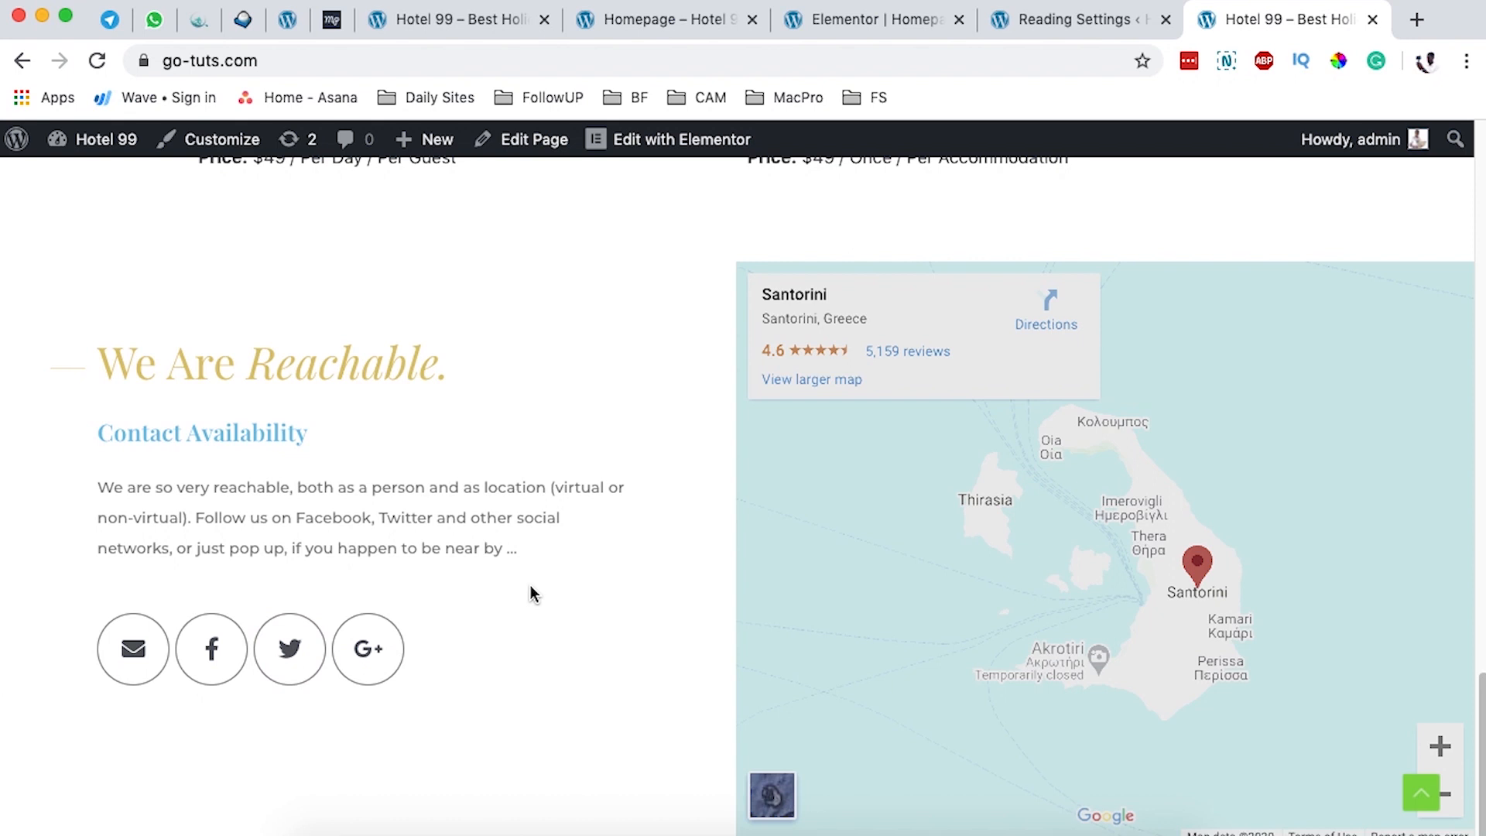
{"action": "scroll", "coordinate": [531, 594], "scroll_direction": "up", "scroll_amount": 20}
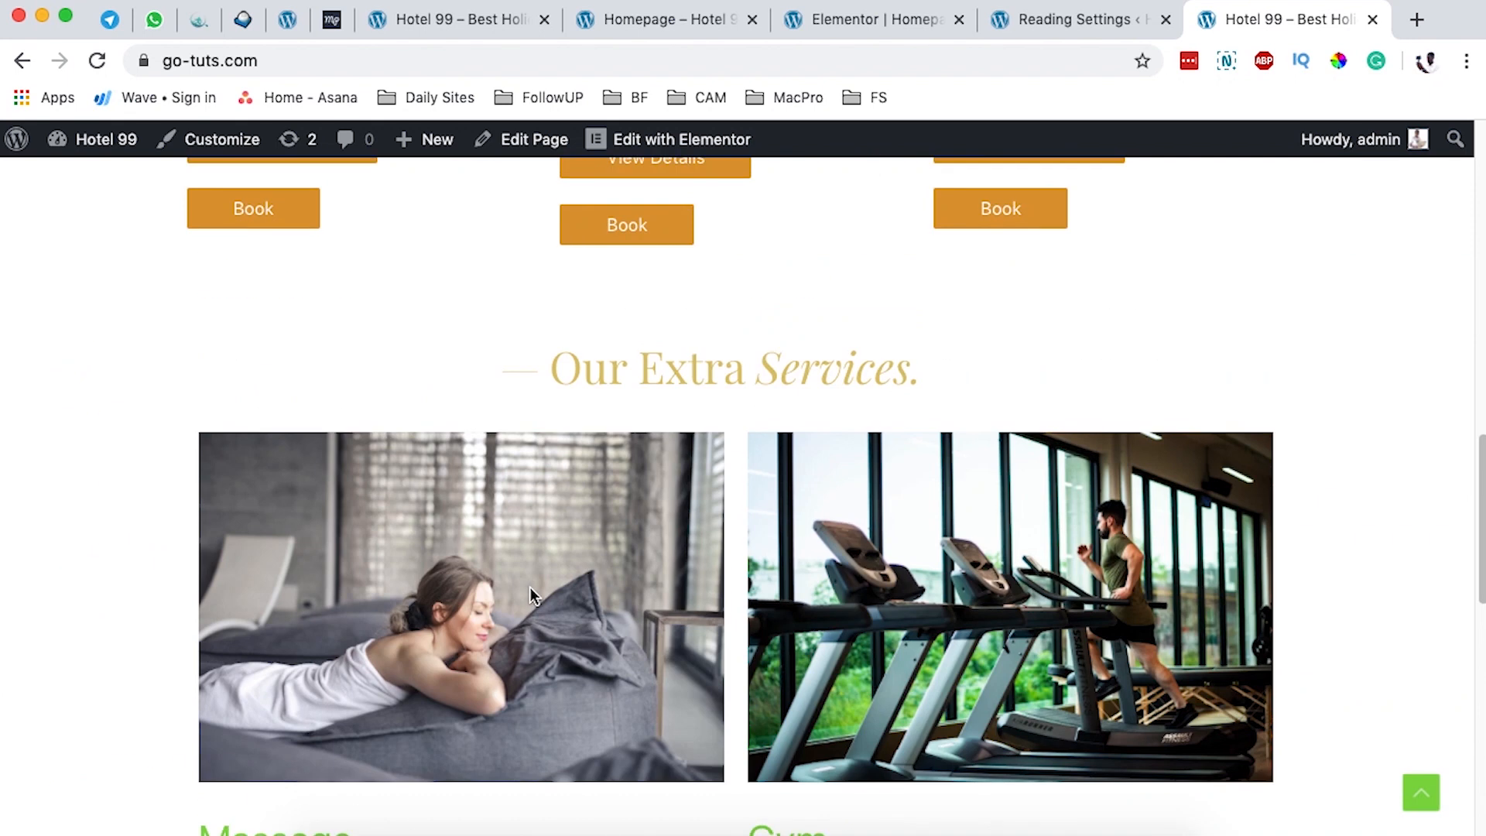
{"action": "scroll", "coordinate": [411, 584], "scroll_direction": "down", "scroll_amount": 5}
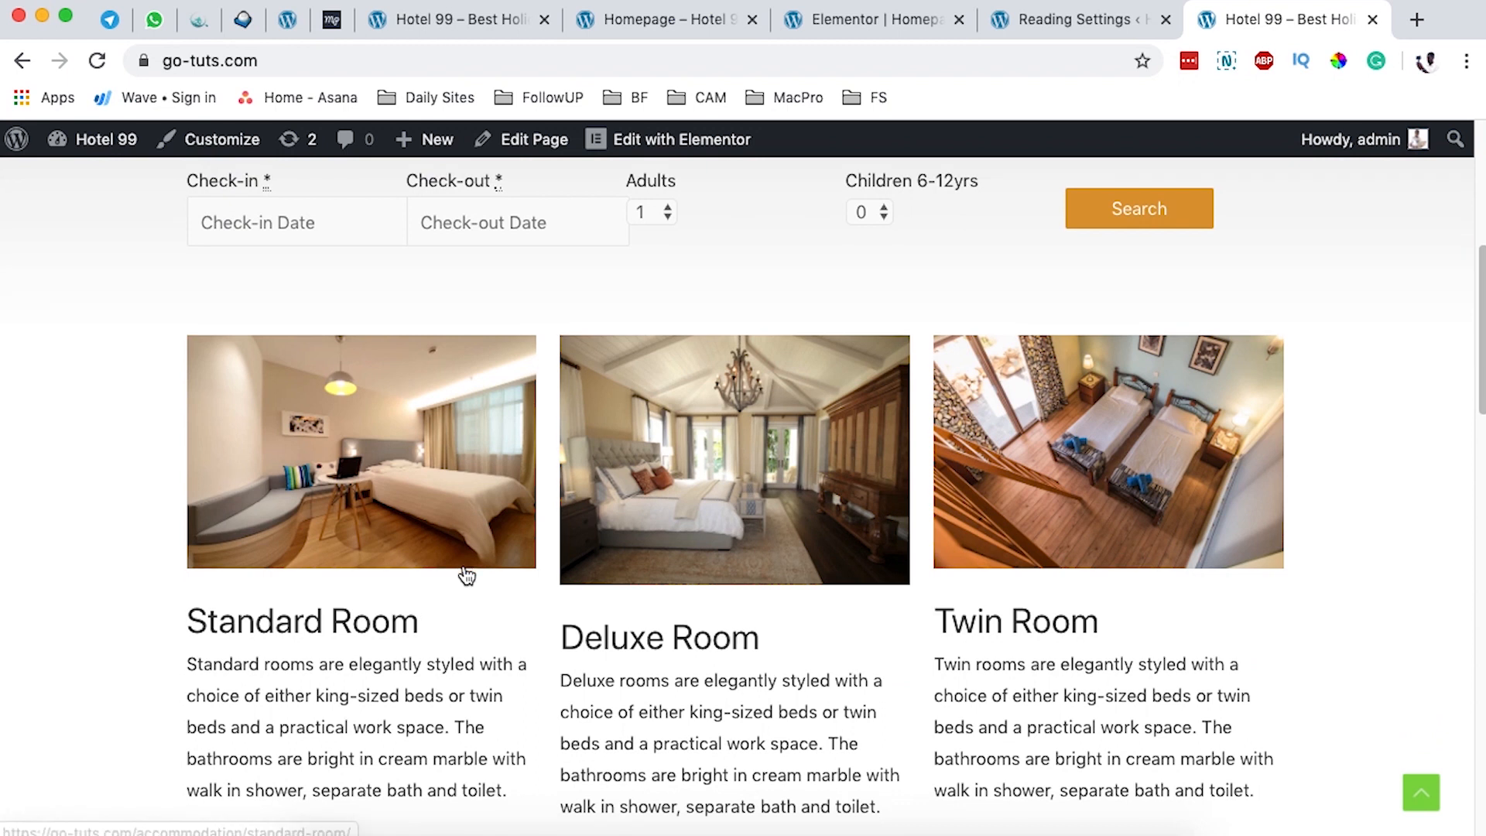
{"action": "scroll", "coordinate": [456, 573], "scroll_direction": "down", "scroll_amount": 2}
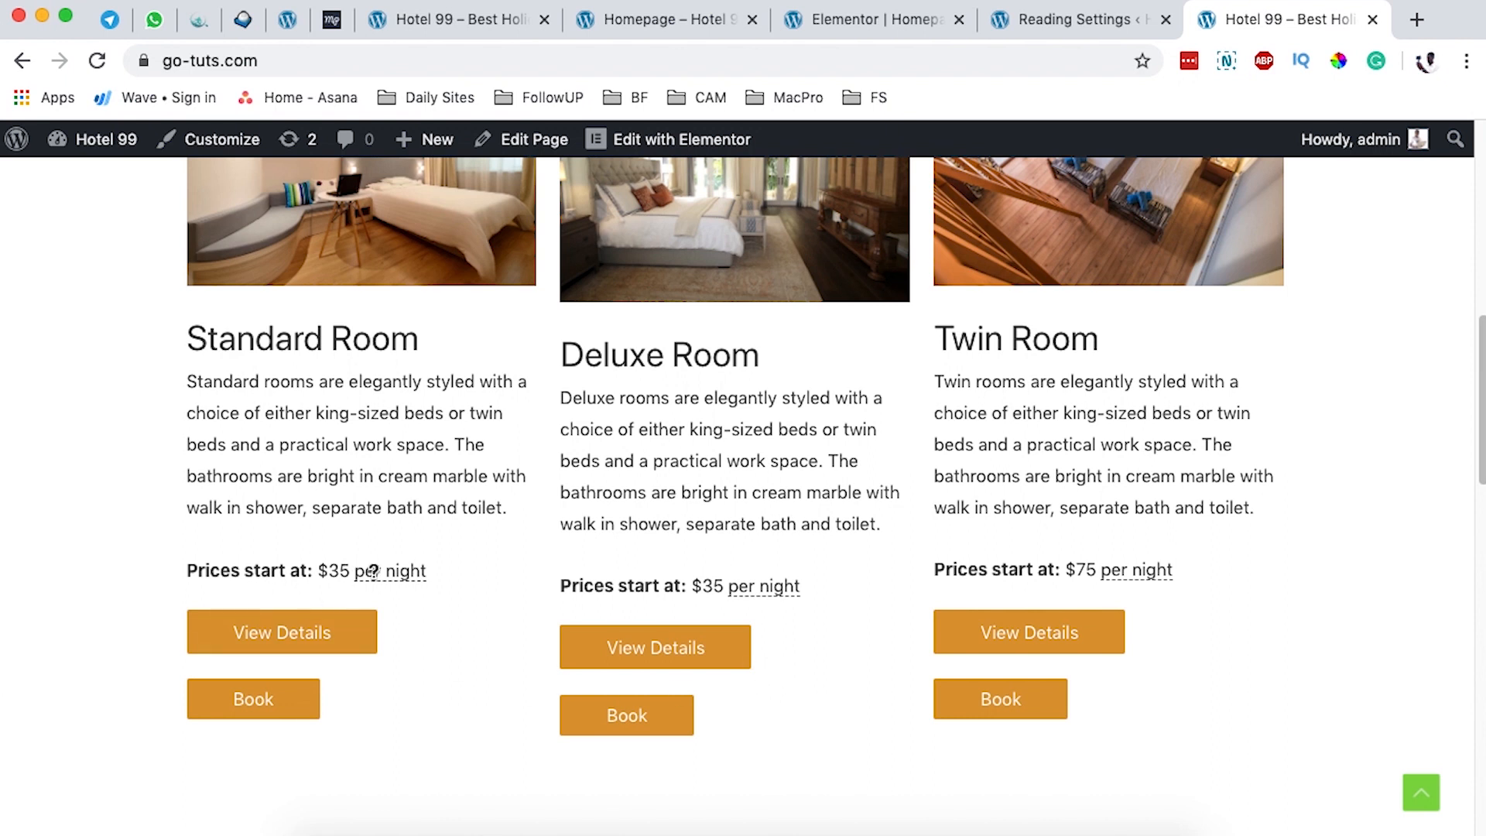
{"action": "scroll", "coordinate": [557, 639], "scroll_direction": "down", "scroll_amount": 5}
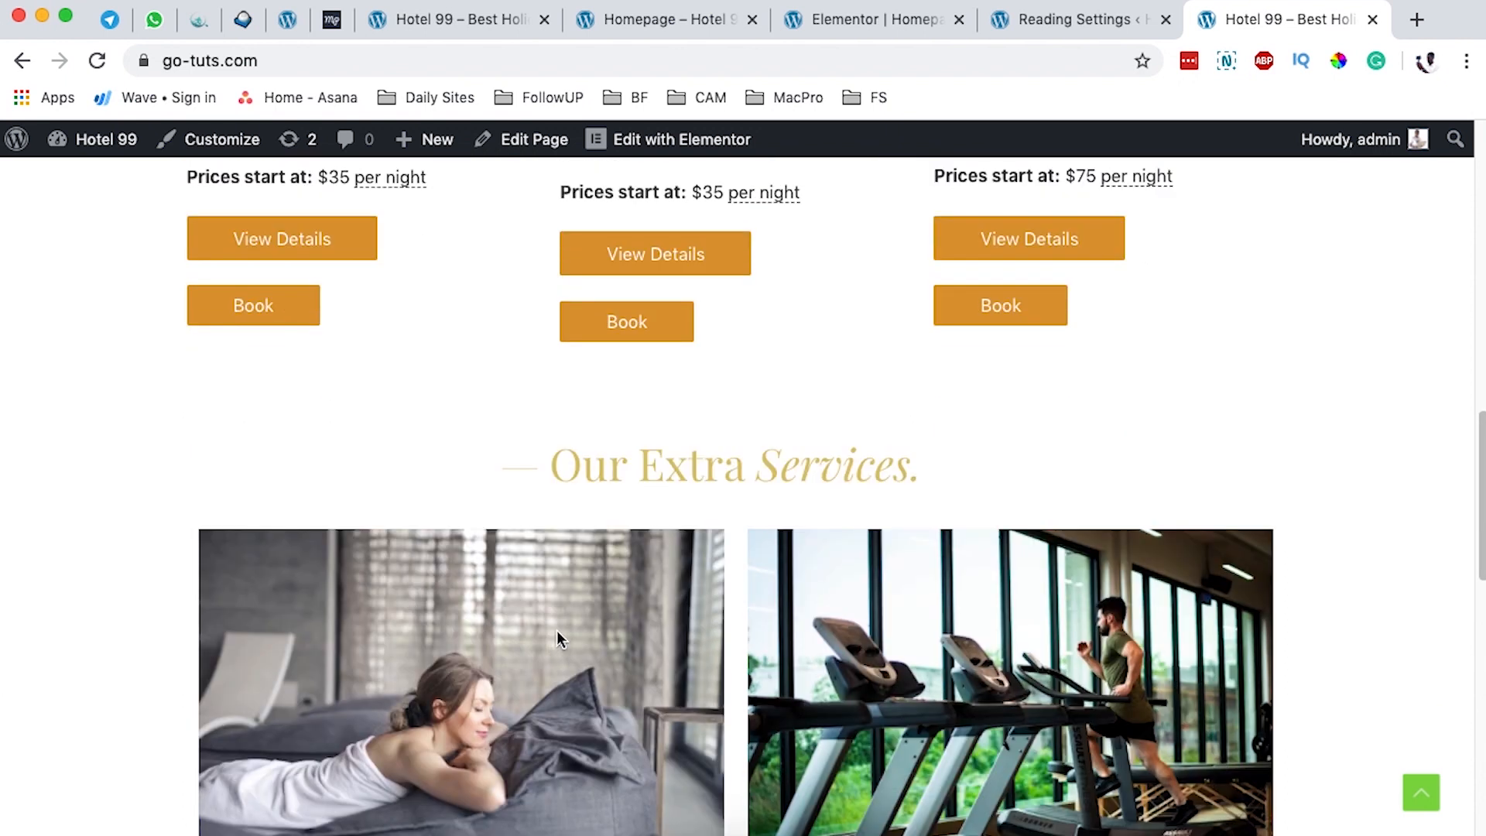